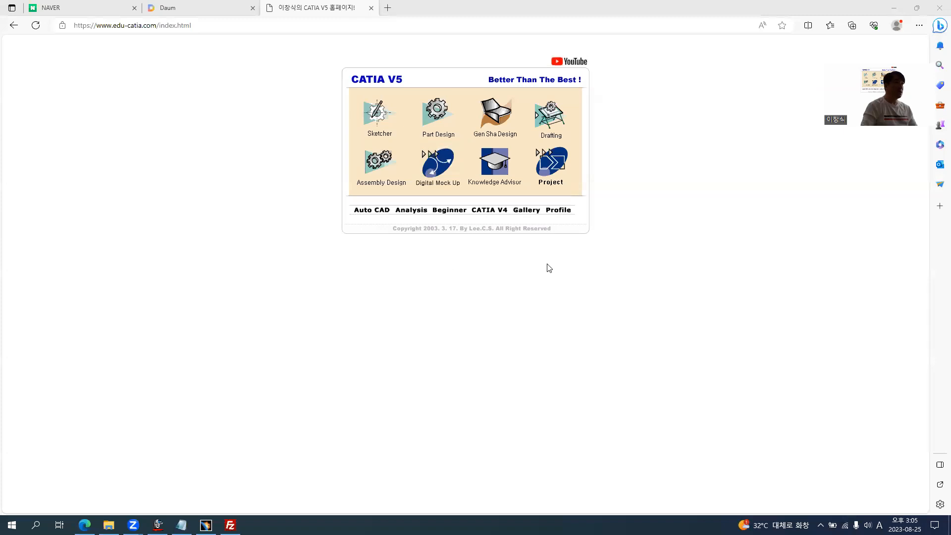
Open the Start File of the coat hanger exercise from page 4 of the website's Drafting section.
{"action": "left_click", "coordinate": [552, 115]}
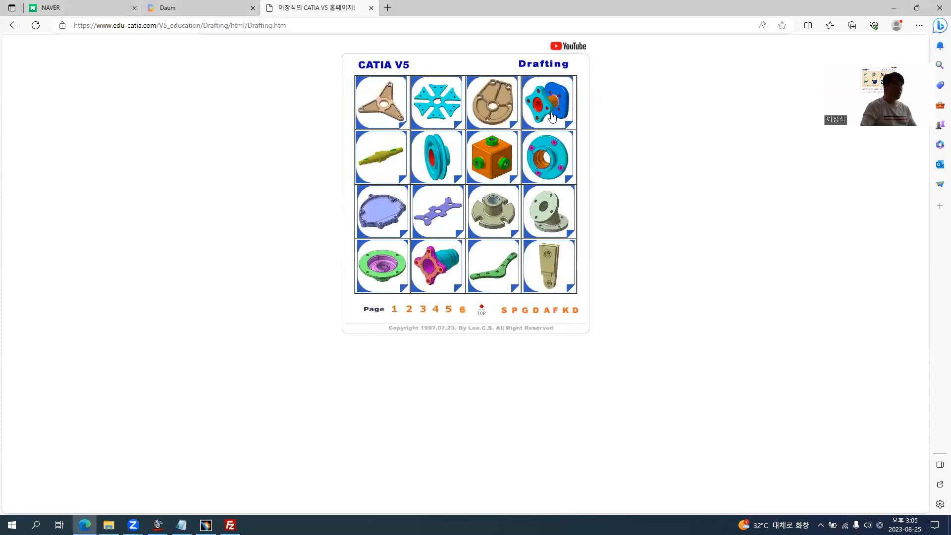
{"action": "left_click", "coordinate": [436, 312]}
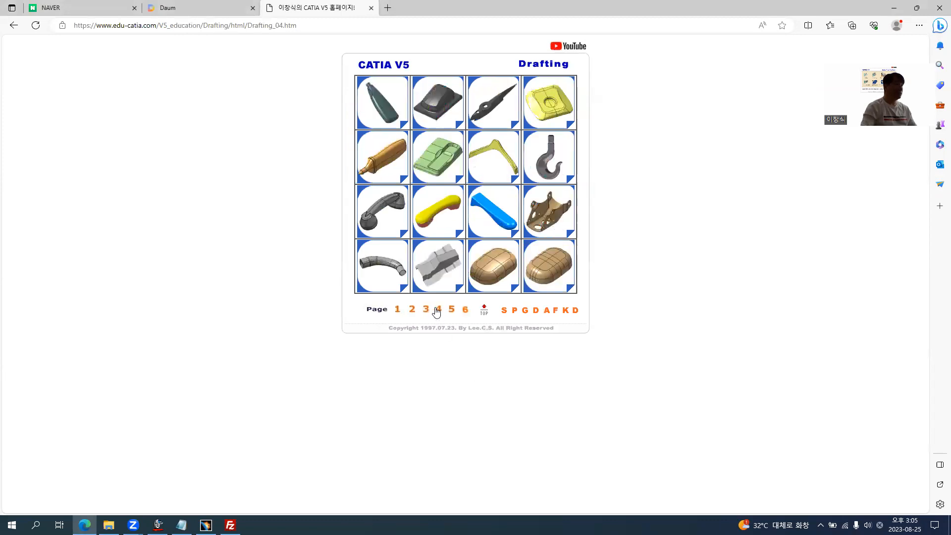
{"action": "left_click", "coordinate": [497, 163]}
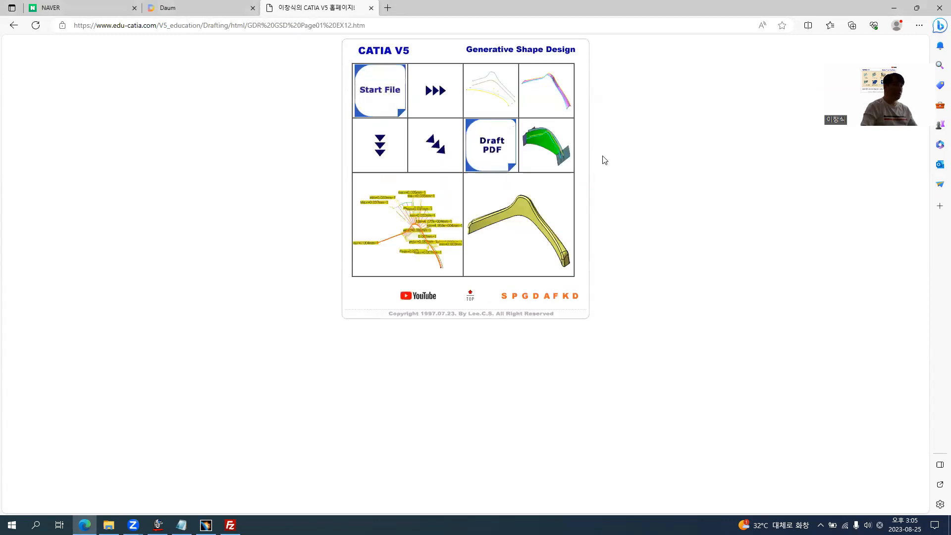
{"action": "left_click", "coordinate": [374, 103]}
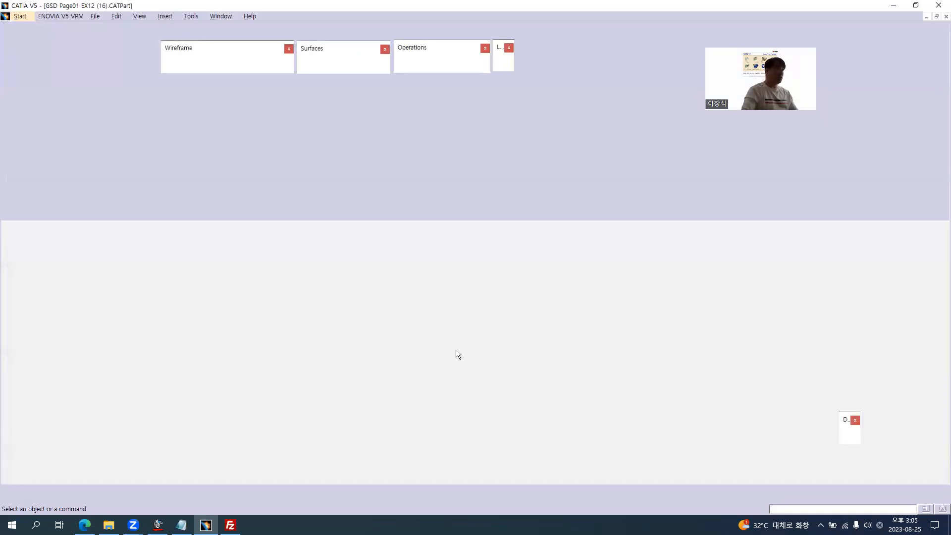
{"action": "middle_click_drag", "start_coordinate": [456, 349], "coordinate": [478, 373]}
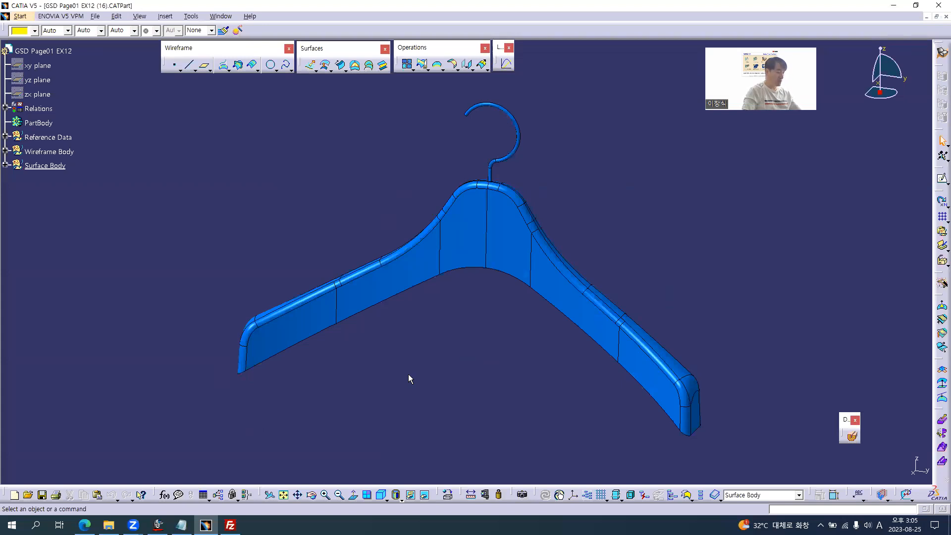
Switch back to the browser, open the exercise's Draft PDF and read the NOTE box below Section Cut A-A.
{"action": "key", "text": "alt+Tab"}
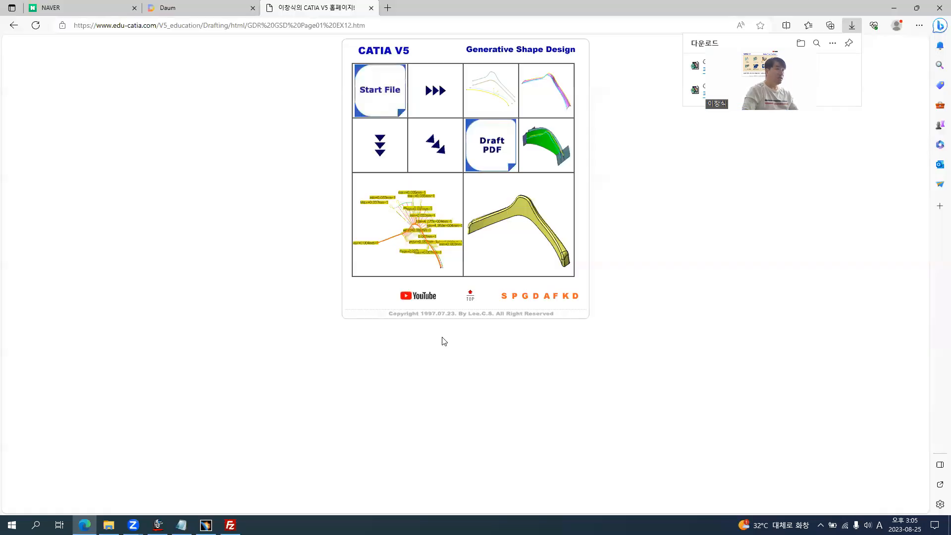
{"action": "left_click", "coordinate": [500, 149]}
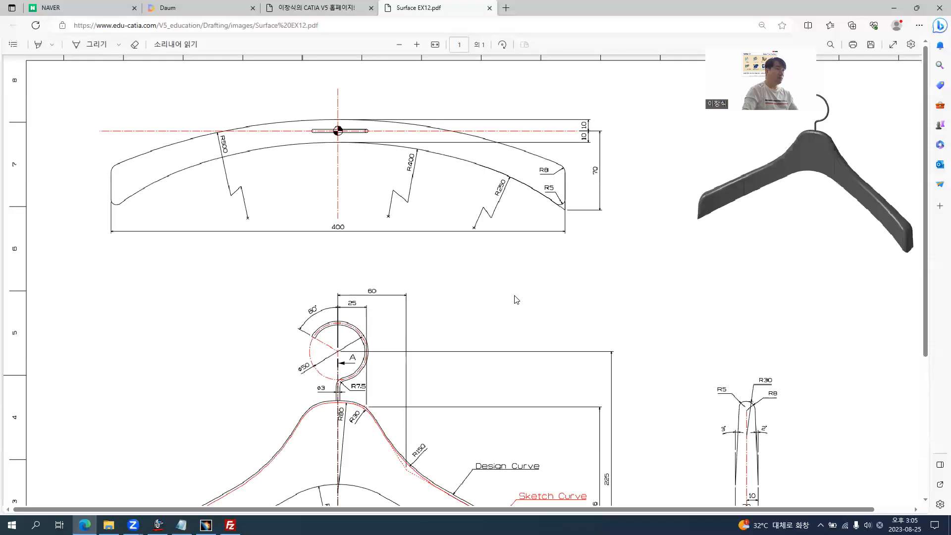
{"action": "scroll", "coordinate": [514, 297], "scroll_direction": "down", "scroll_amount": 3}
{"action": "scroll", "coordinate": [406, 223], "scroll_direction": "down", "scroll_amount": 2, "text": "ctrl"}
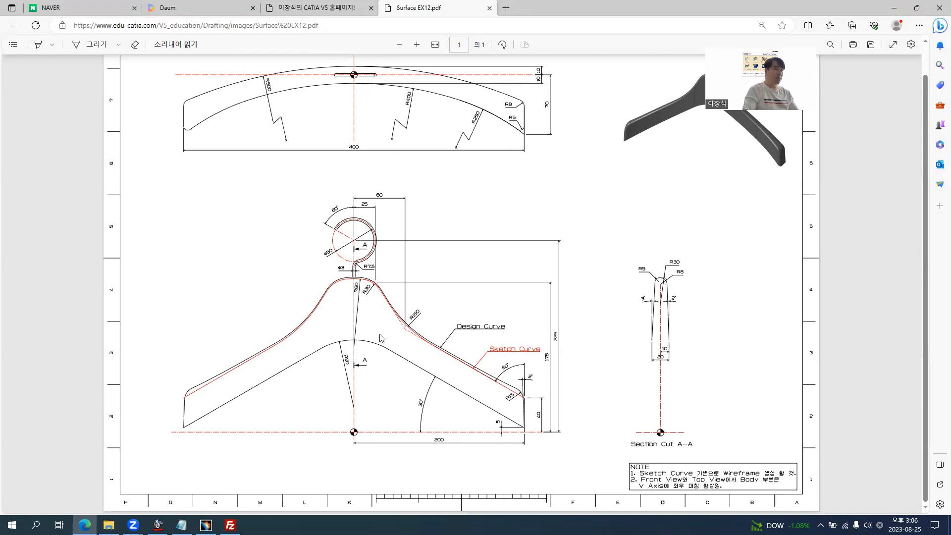
{"action": "scroll", "coordinate": [751, 484], "scroll_direction": "up", "scroll_amount": 4, "text": "ctrl"}
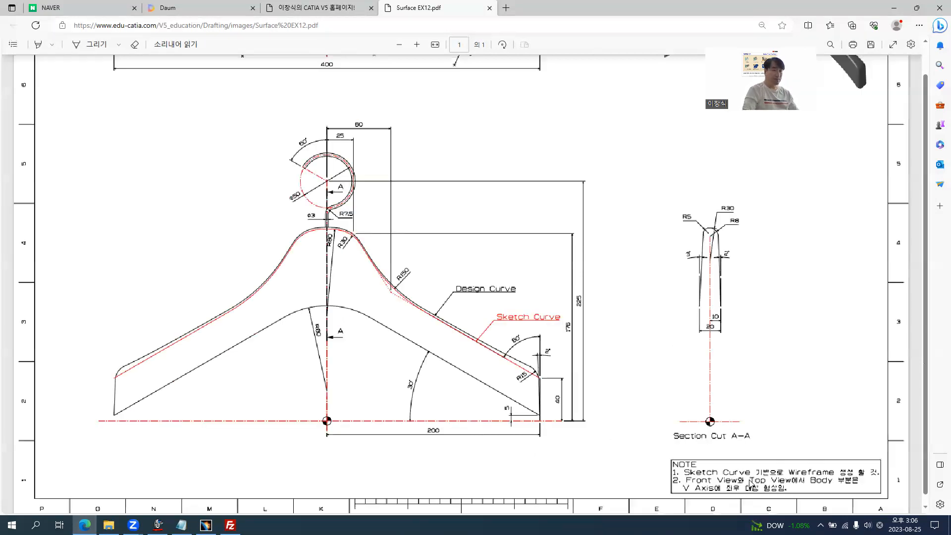
{"action": "middle_click_drag", "start_coordinate": [880, 499], "coordinate": [818, 494]}
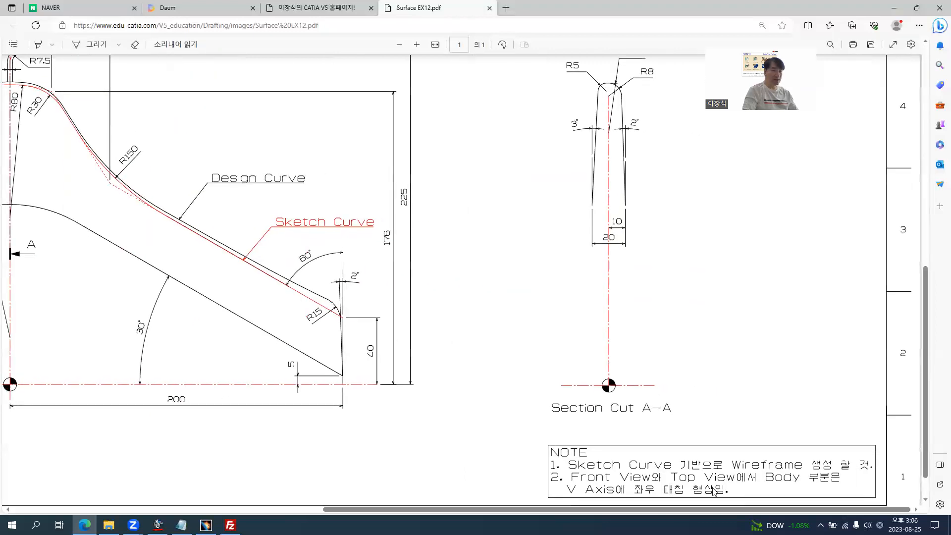
{"action": "scroll", "coordinate": [816, 477], "scroll_direction": "up", "scroll_amount": 3, "text": "ctrl"}
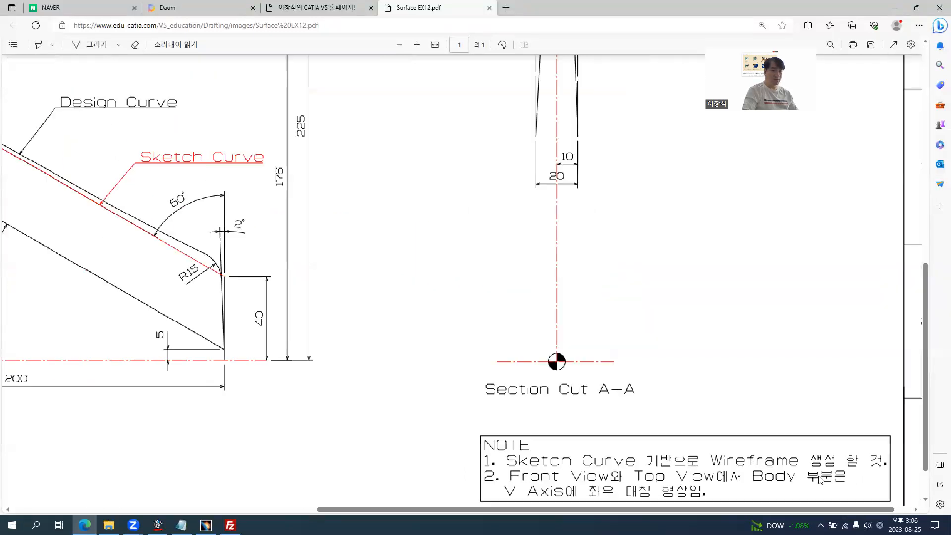
{"action": "middle_click_drag", "start_coordinate": [675, 456], "coordinate": [728, 497]}
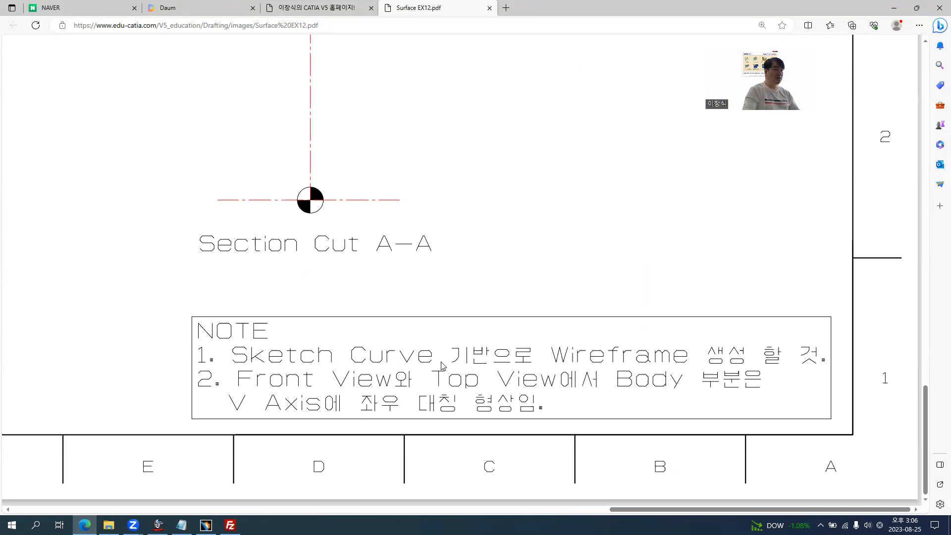
Examine the Design Curve and Sketch Curve in the front view and the radii and draft angles in Section Cut A-A.
{"action": "scroll", "coordinate": [568, 365], "scroll_direction": "down", "scroll_amount": 5, "text": "ctrl"}
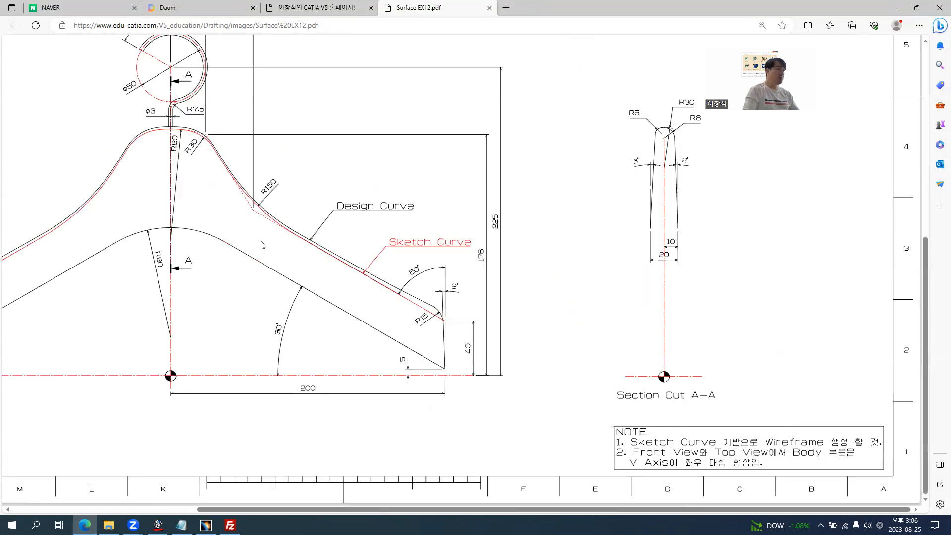
{"action": "scroll", "coordinate": [254, 243], "scroll_direction": "up", "scroll_amount": 1, "text": "ctrl"}
{"action": "scroll", "coordinate": [254, 243], "scroll_direction": "up", "scroll_amount": 4, "text": "ctrl"}
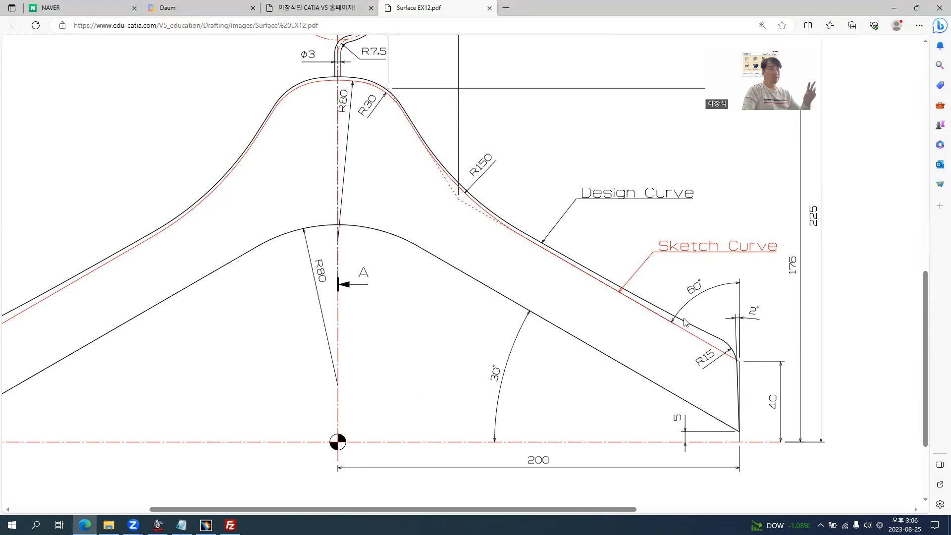
{"action": "scroll", "coordinate": [560, 266], "scroll_direction": "up", "scroll_amount": 1, "text": "ctrl"}
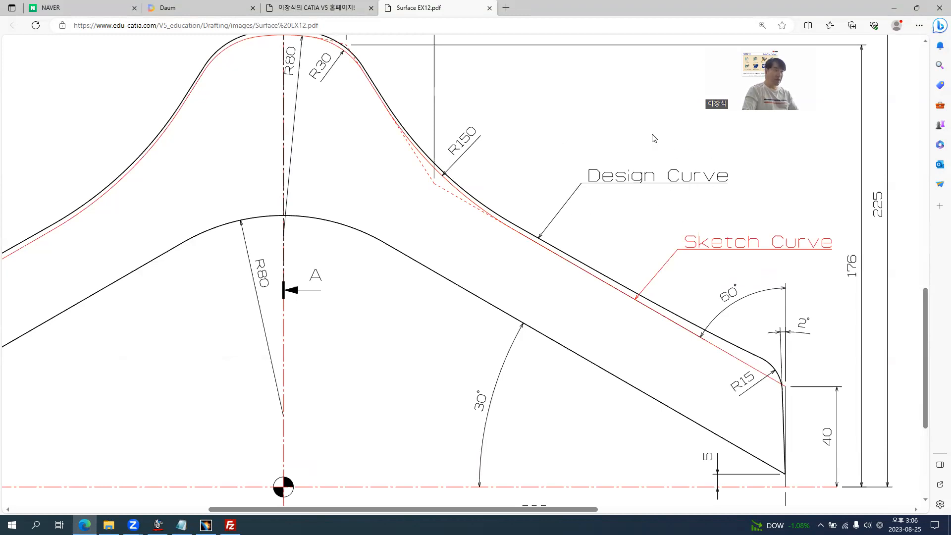
{"action": "scroll", "coordinate": [557, 226], "scroll_direction": "down", "scroll_amount": 3, "text": "ctrl"}
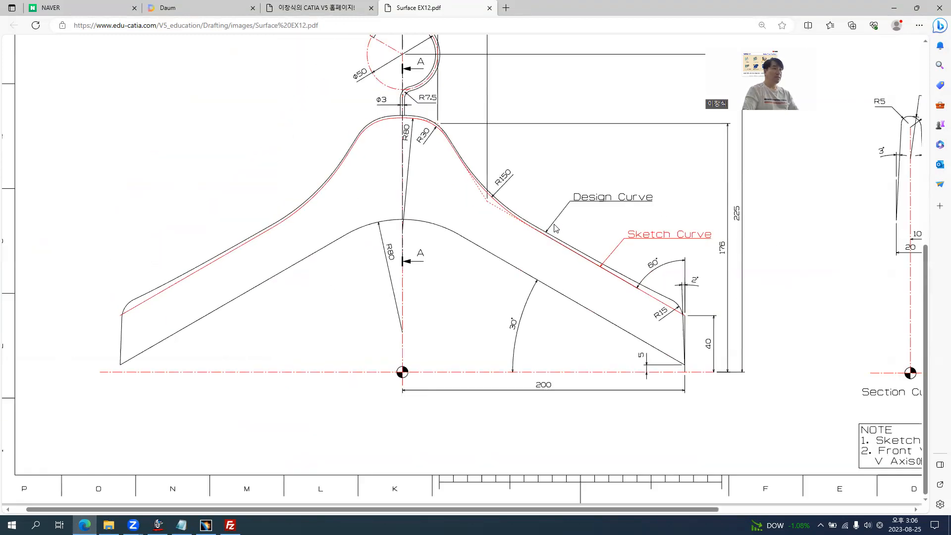
{"action": "scroll", "coordinate": [645, 231], "scroll_direction": "down", "scroll_amount": 3, "text": "ctrl"}
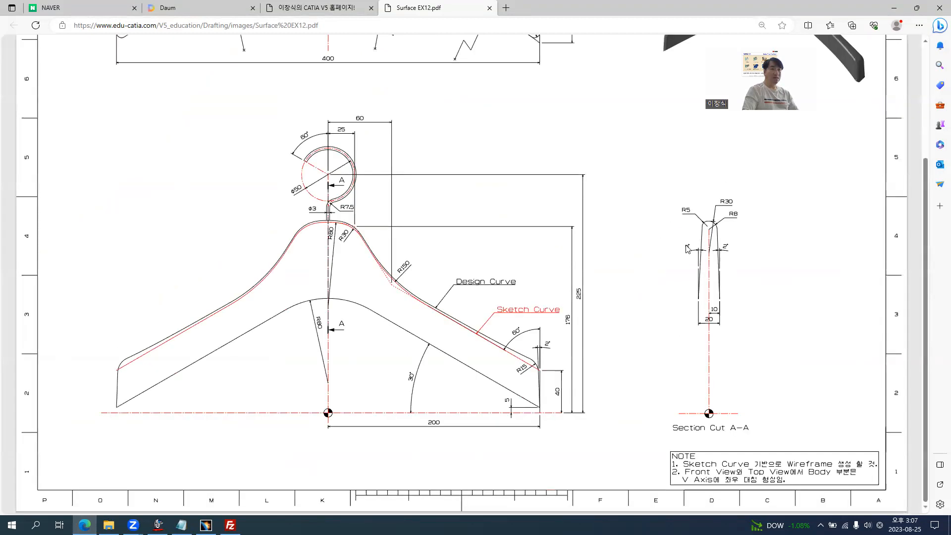
{"action": "scroll", "coordinate": [672, 286], "scroll_direction": "up", "scroll_amount": 5, "text": "ctrl"}
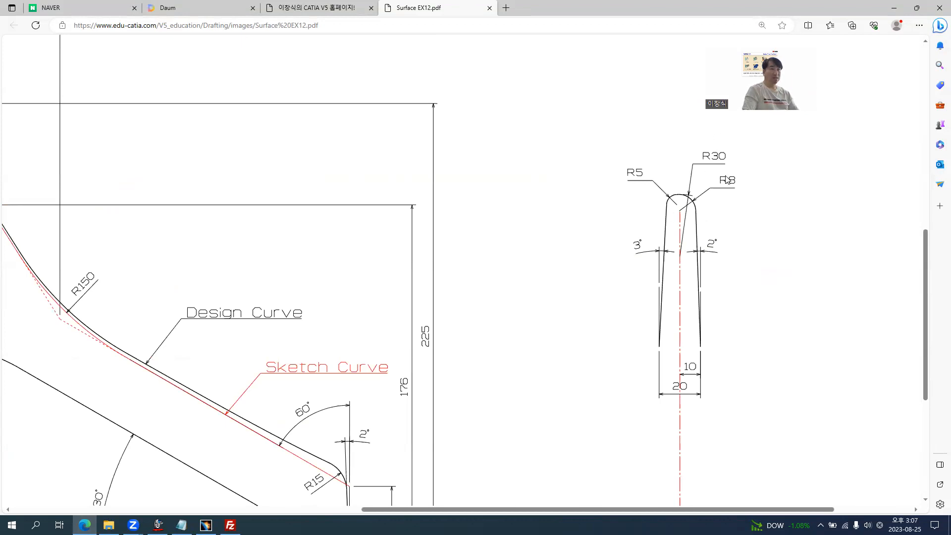
{"action": "scroll", "coordinate": [626, 251], "scroll_direction": "down", "scroll_amount": 2, "text": "ctrl"}
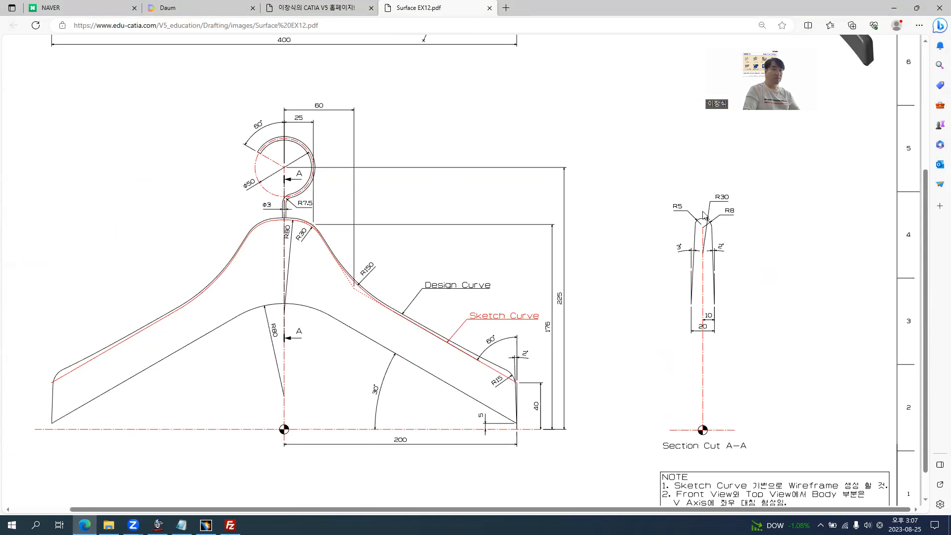
{"action": "scroll", "coordinate": [703, 214], "scroll_direction": "up", "scroll_amount": 1, "text": "ctrl"}
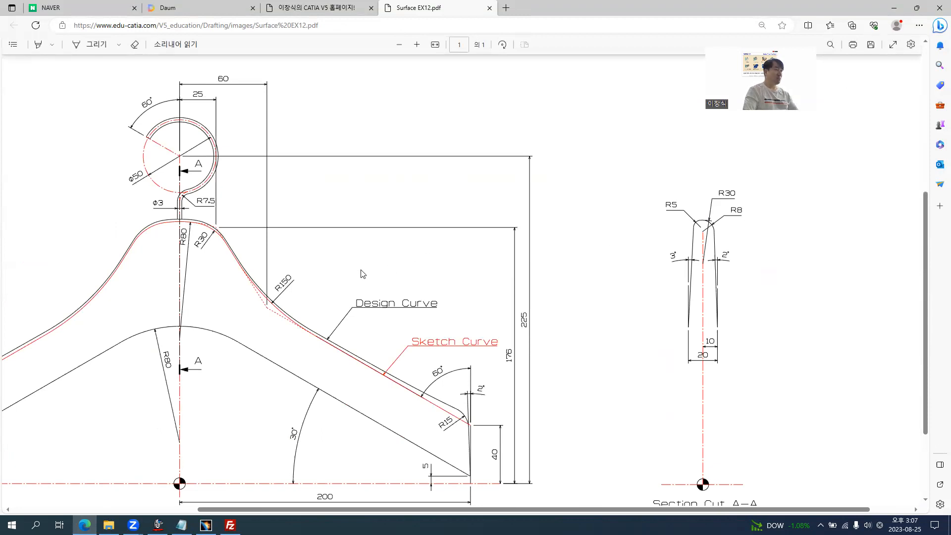
{"action": "scroll", "coordinate": [347, 267], "scroll_direction": "down", "scroll_amount": 1, "text": "ctrl"}
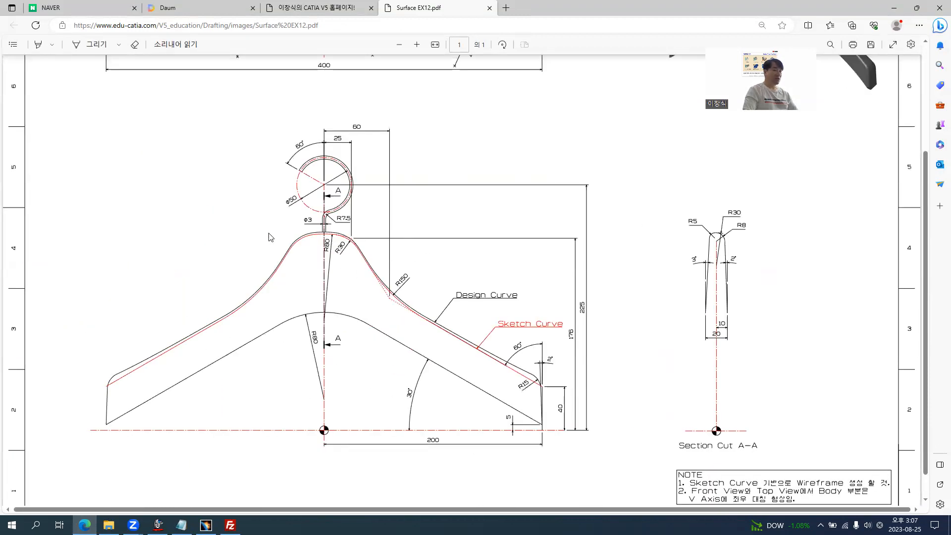
{"action": "scroll", "coordinate": [269, 237], "scroll_direction": "down", "scroll_amount": 1, "text": "ctrl"}
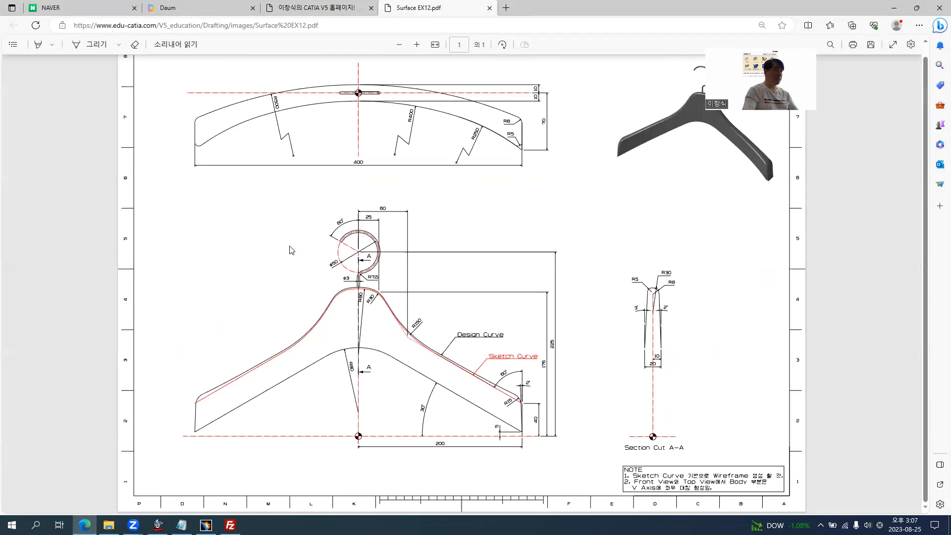
Switch to CATIA and create a new drawing document.
{"action": "key", "text": "alt+Tab"}
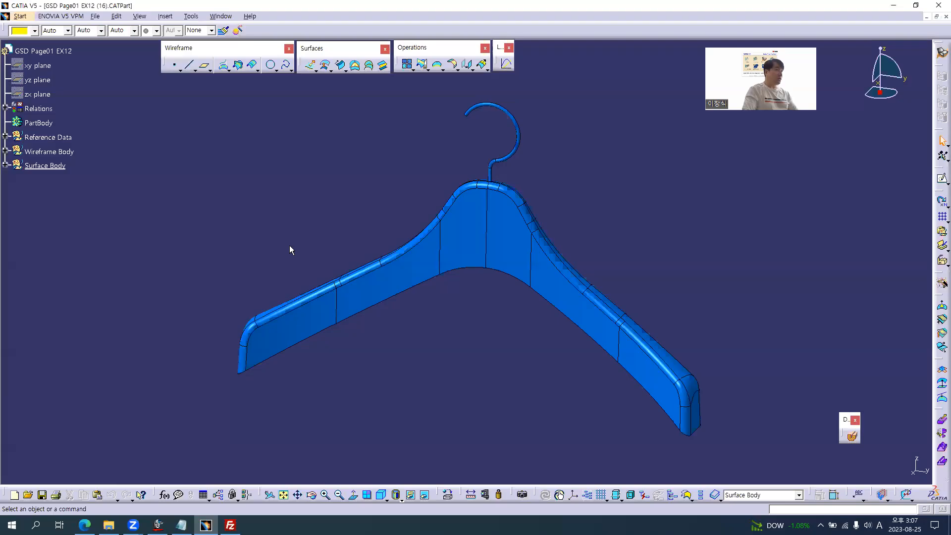
{"action": "key", "text": "ctrl+n"}
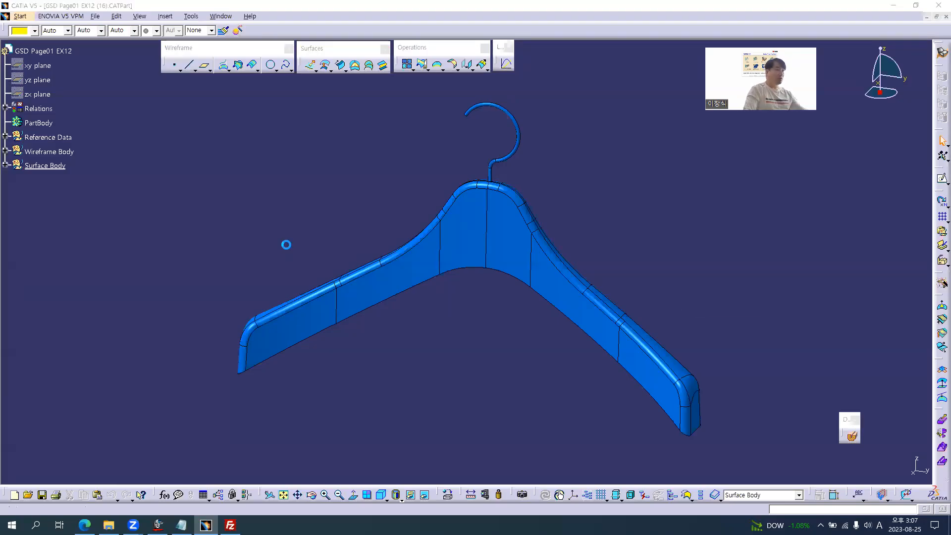
{"action": "left_click", "coordinate": [745, 307]}
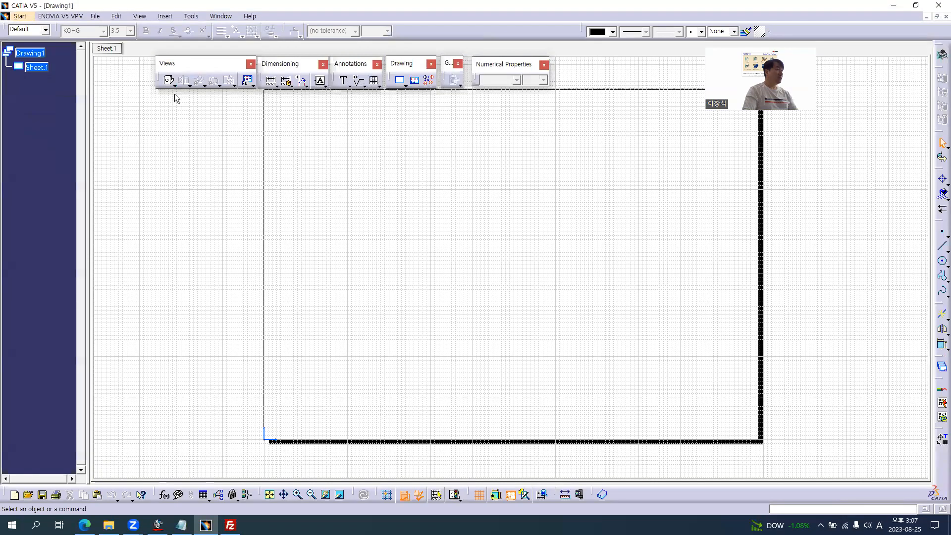
Generate a front view of the hanger part on the sheet, using the part's yz plane as the reference plane.
{"action": "left_click", "coordinate": [176, 88]}
{"action": "left_click", "coordinate": [186, 96]}
{"action": "left_click", "coordinate": [221, 16]}
{"action": "left_click", "coordinate": [262, 79]}
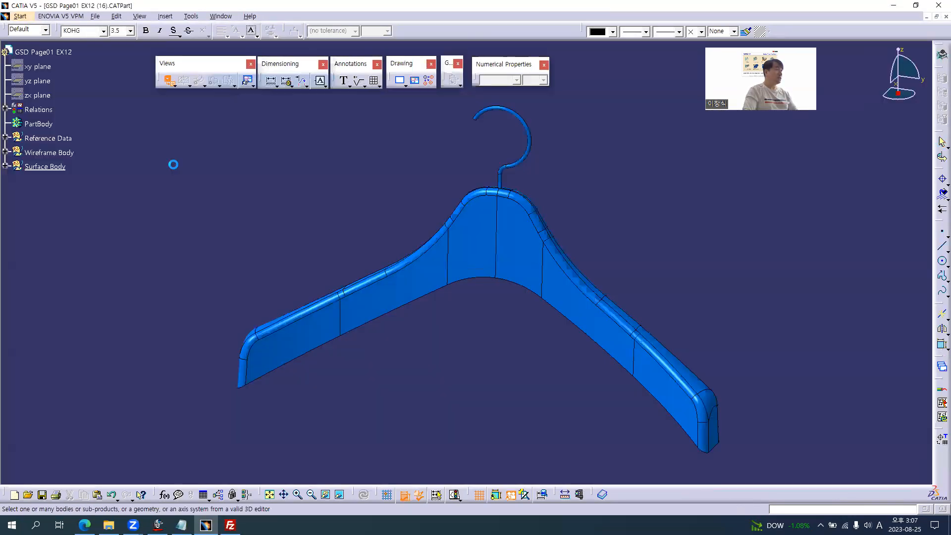
{"action": "left_click", "coordinate": [31, 80]}
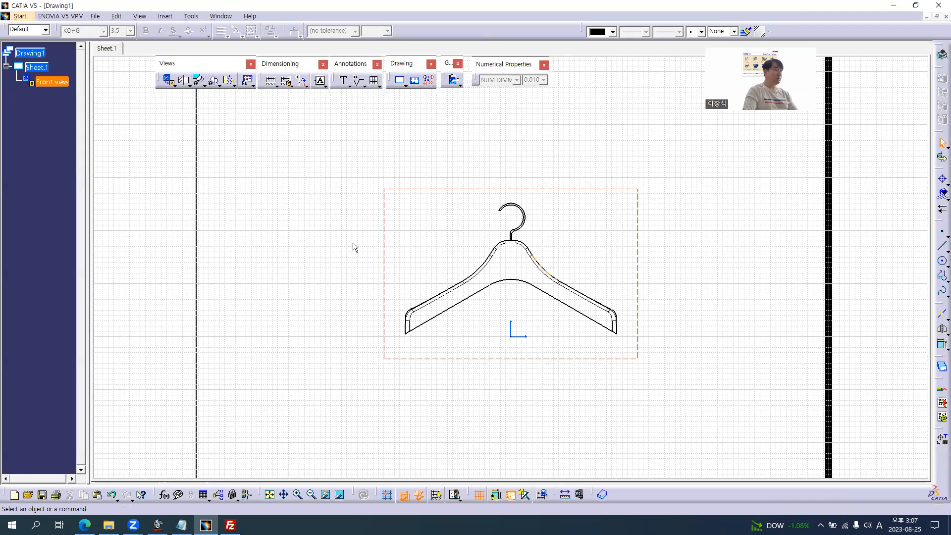
Set the sheet format to A1 ISO and the projection method to third angle standard.
{"action": "mouse_move", "coordinate": [299, 256]}
{"action": "middle_mouse_down"}
{"action": "mouse_move", "coordinate": [293, 243]}
{"action": "mouse_move", "coordinate": [130, 184]}
{"action": "middle_mouse_up"}
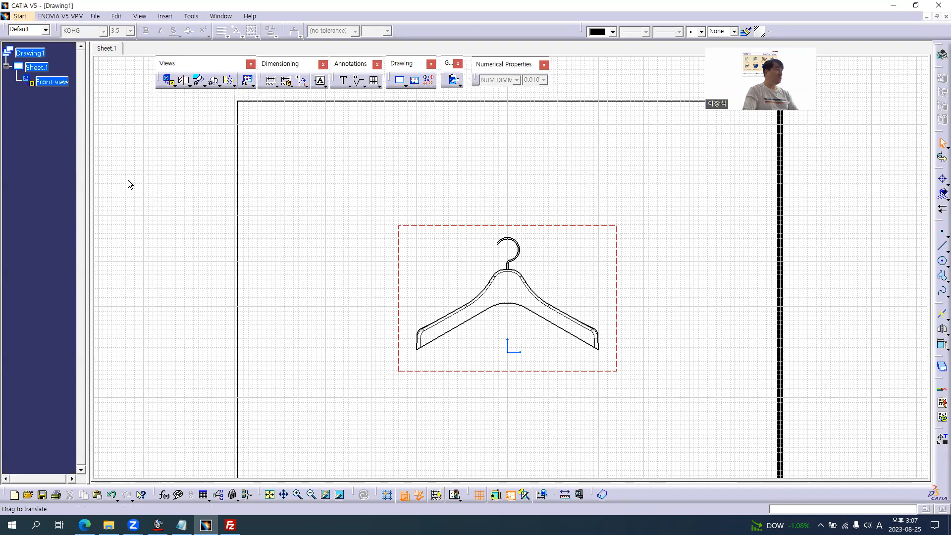
{"action": "left_click", "coordinate": [33, 65]}
{"action": "key", "text": "alt+Return"}
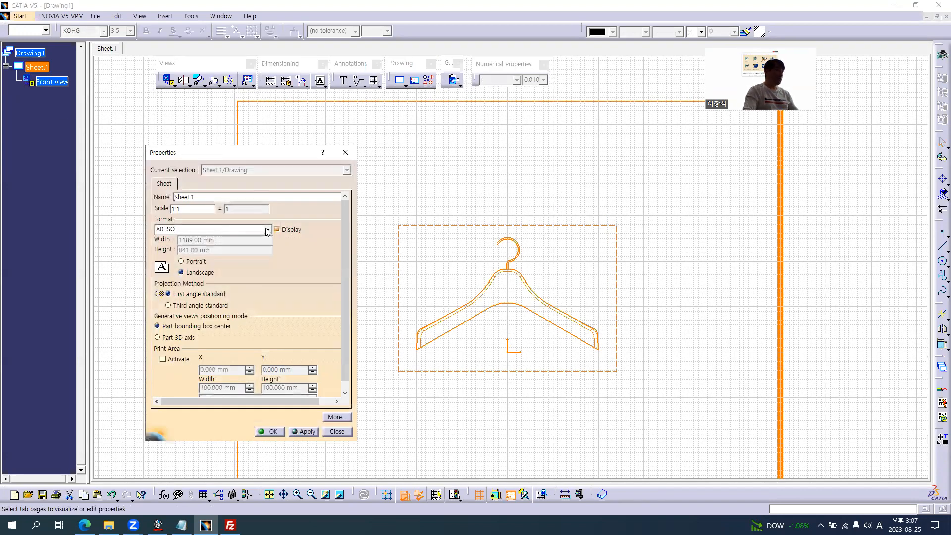
{"action": "left_click", "coordinate": [266, 229]}
{"action": "left_click", "coordinate": [218, 248]}
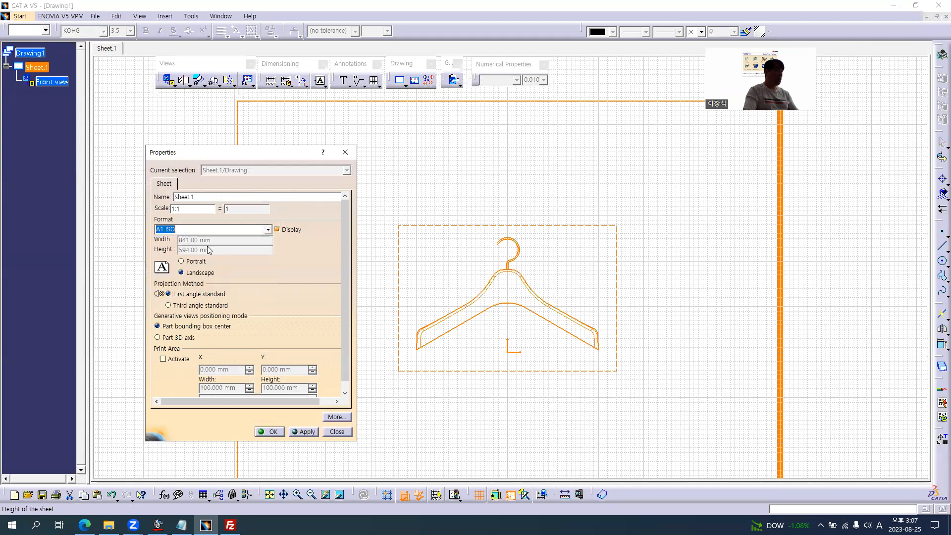
{"action": "left_click", "coordinate": [188, 307]}
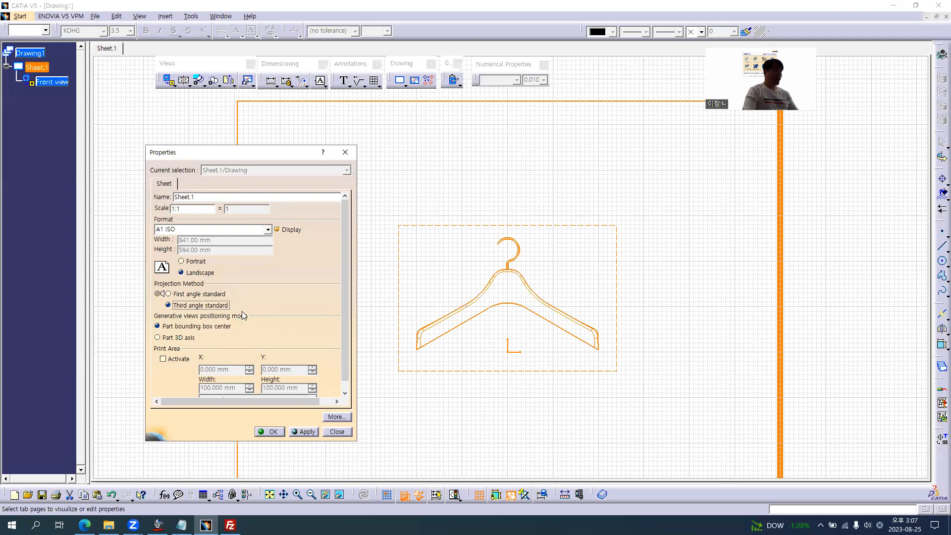
{"action": "left_click", "coordinate": [272, 432]}
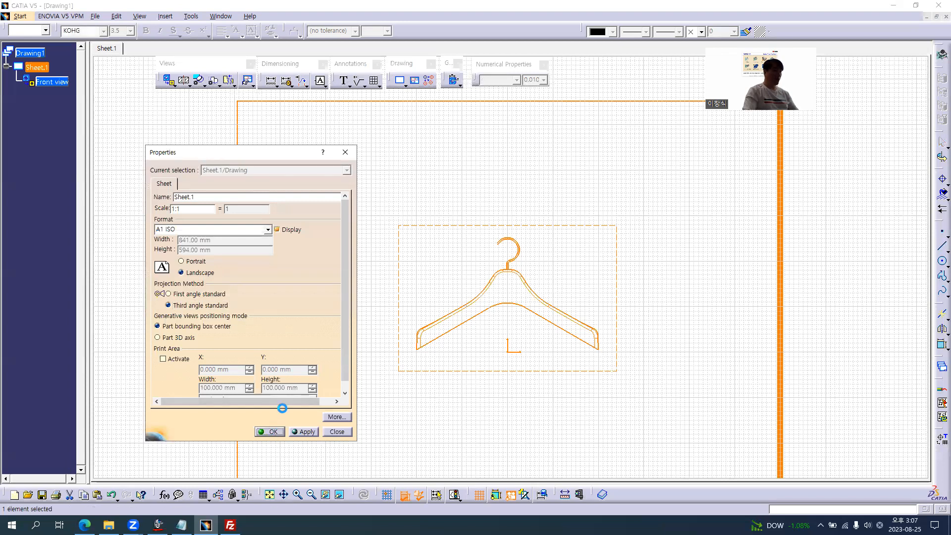
Move the hanger's front view to the lower left area of the A1 sheet.
{"action": "mouse_move", "coordinate": [541, 292]}
{"action": "middle_mouse_down"}
{"action": "mouse_move", "coordinate": [501, 340]}
{"action": "mouse_move", "coordinate": [496, 301]}
{"action": "middle_mouse_up"}
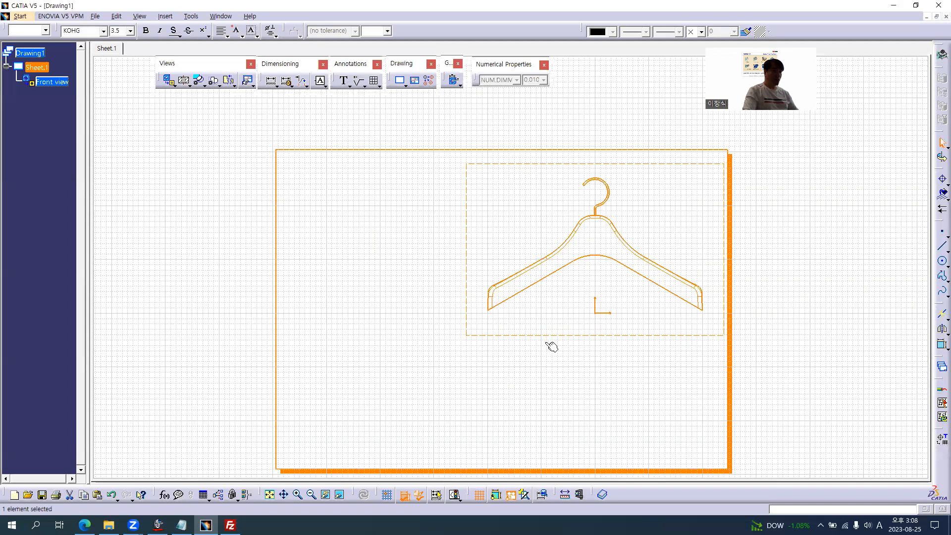
{"action": "left_click_drag", "start_coordinate": [368, 424], "coordinate": [373, 449]}
{"action": "left_click", "coordinate": [196, 217]}
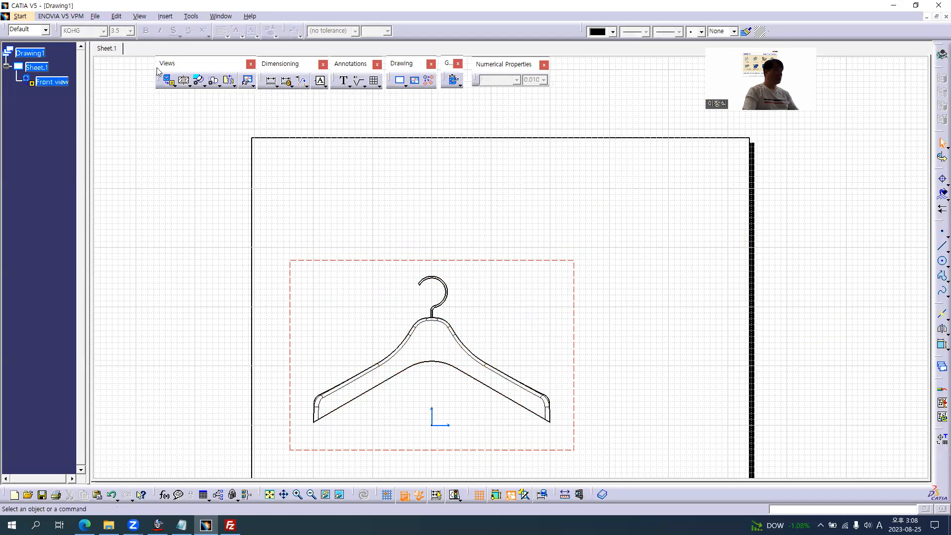
Switch the drawing to editing the sheet background.
{"action": "left_click", "coordinate": [118, 16]}
{"action": "left_click", "coordinate": [175, 274]}
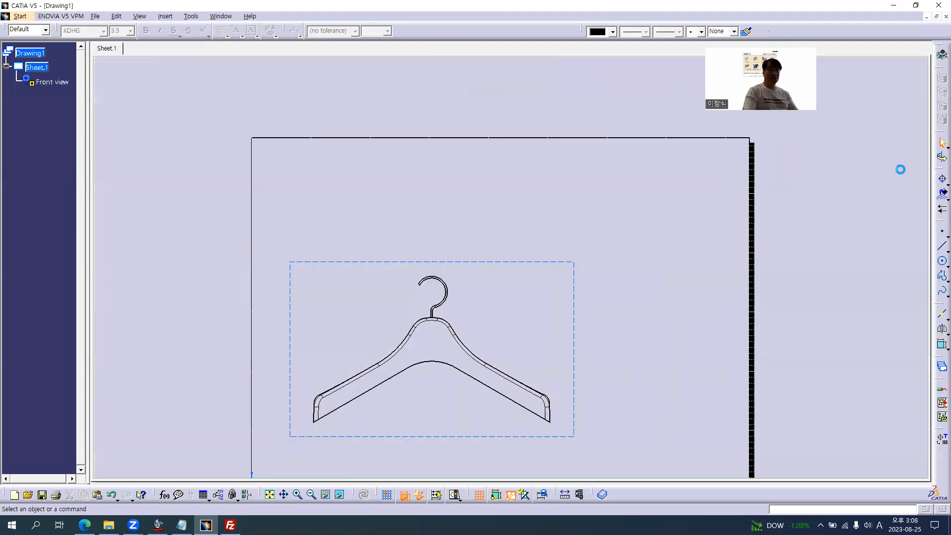
Create the sheet's frame and title block in the Drawing Titleblock PlyBook style.
{"action": "left_click", "coordinate": [942, 178]}
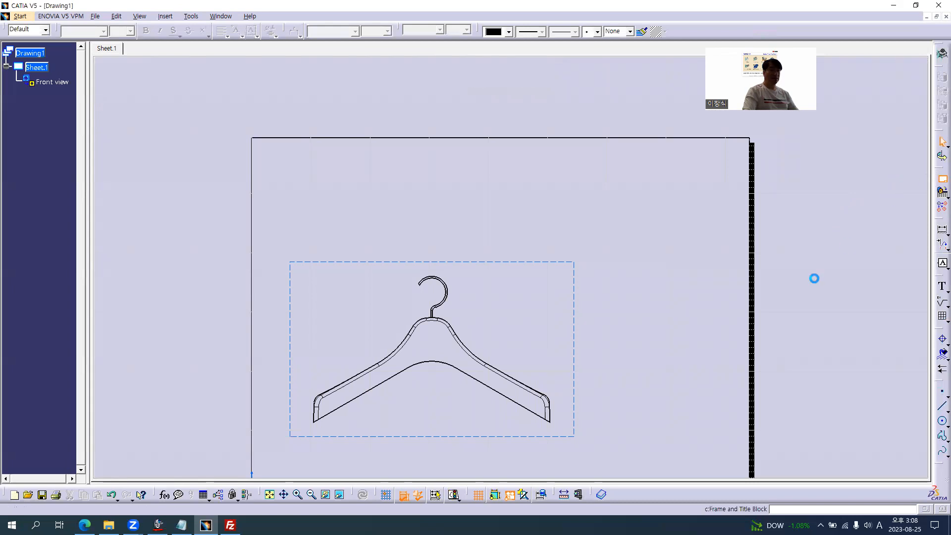
{"action": "left_click", "coordinate": [848, 291]}
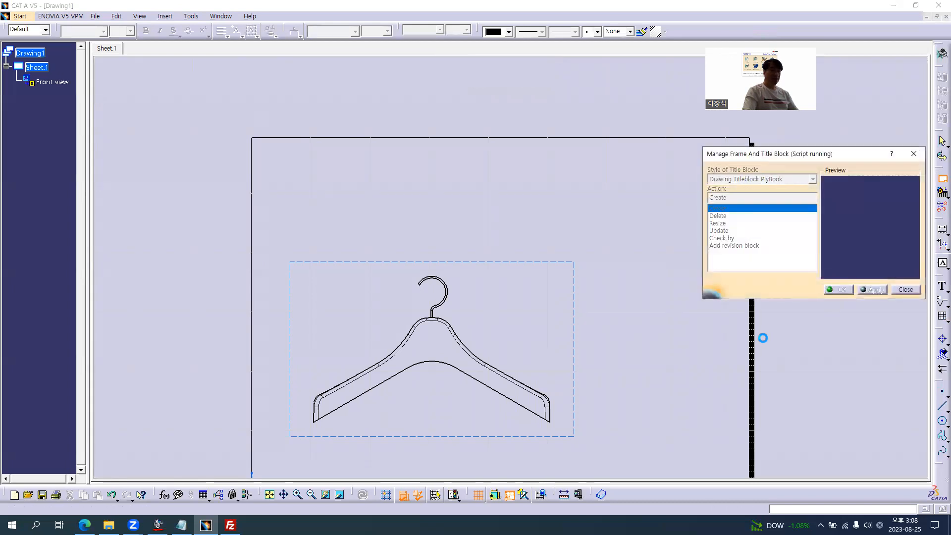
{"action": "middle_click_drag", "start_coordinate": [748, 415], "coordinate": [447, 189]}
Delete the whole title block table from the sheet background, leaving the frame in place.
{"action": "left_click", "coordinate": [939, 148]}
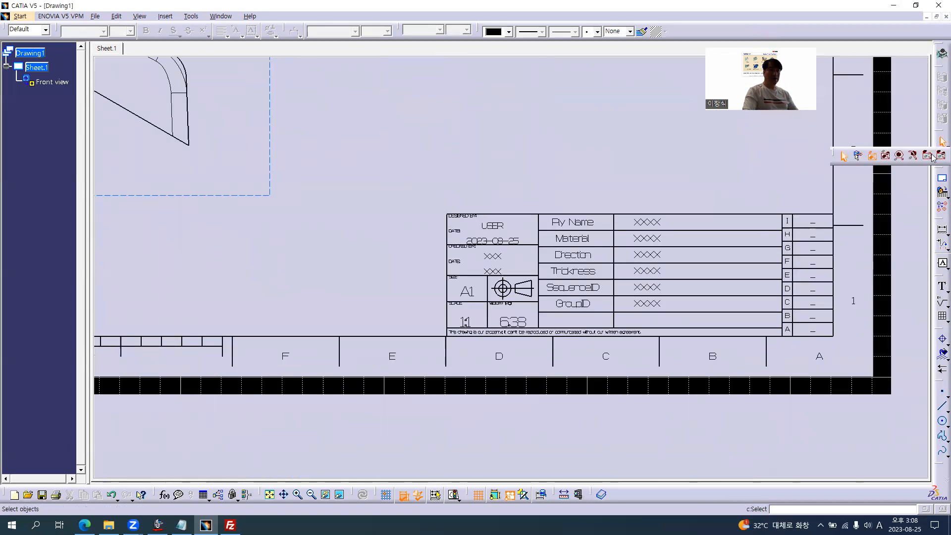
{"action": "left_click", "coordinate": [893, 156]}
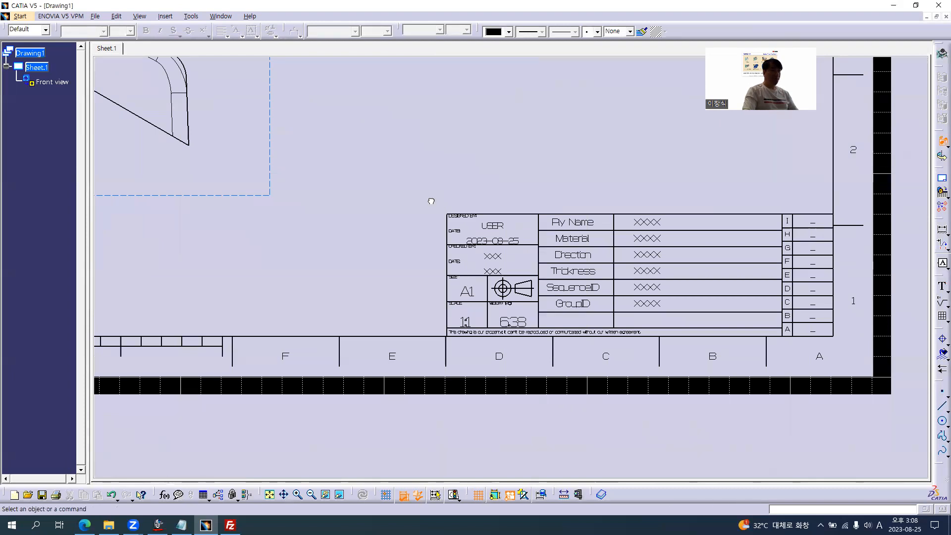
{"action": "left_click_drag", "start_coordinate": [431, 199], "coordinate": [824, 337]}
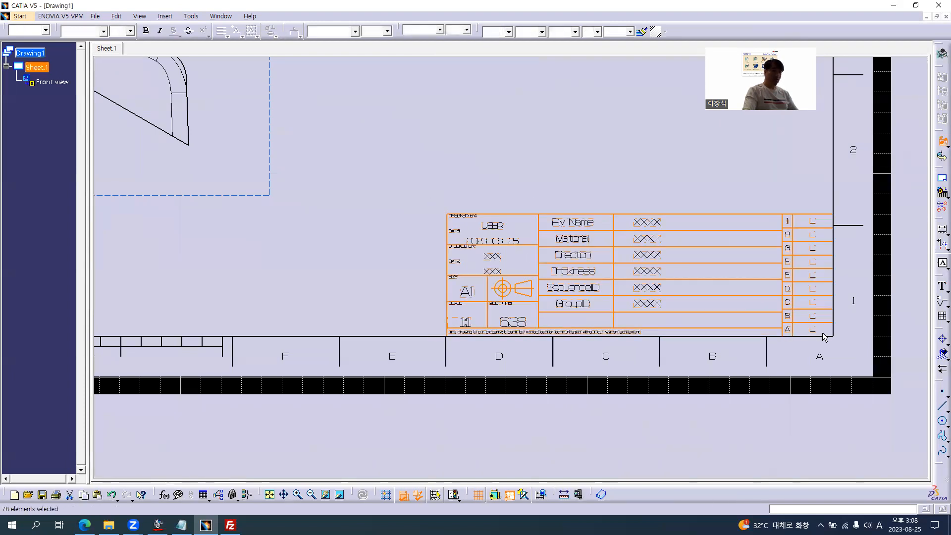
{"action": "key", "text": "Delete"}
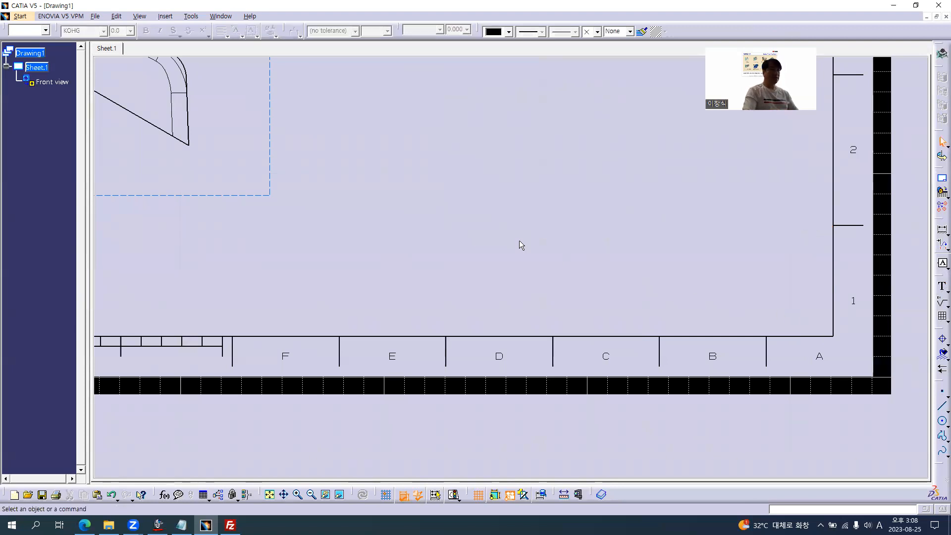
Return to the working views with the hanger's front view active and check the Surface EX12 reference PDF.
{"action": "double_click", "coordinate": [52, 82]}
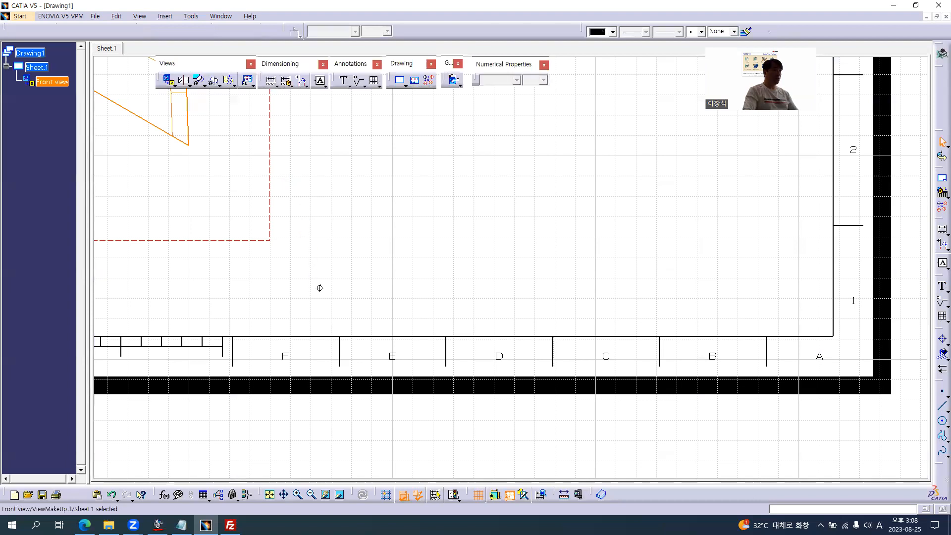
{"action": "middle_click_drag", "start_coordinate": [549, 340], "coordinate": [544, 310]}
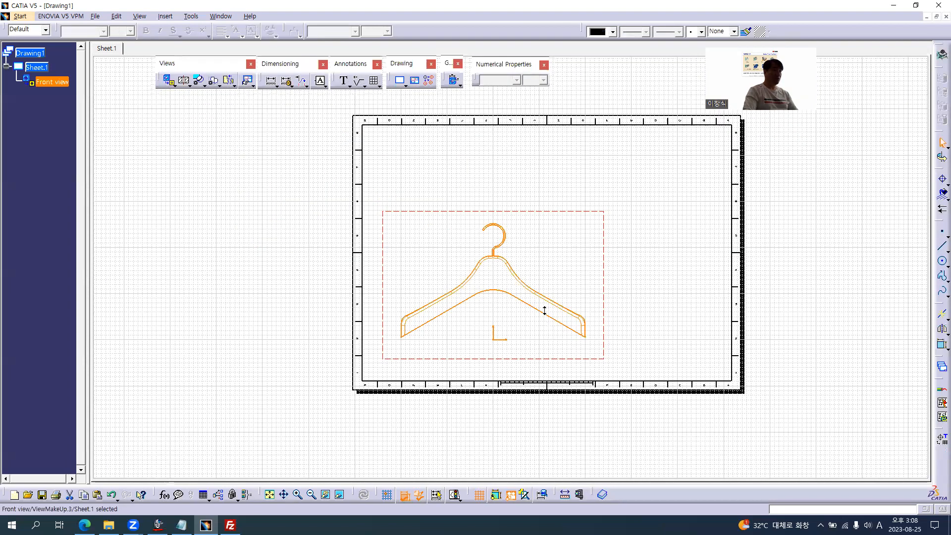
{"action": "middle_click_drag", "start_coordinate": [490, 338], "coordinate": [487, 337]}
{"action": "left_click", "coordinate": [393, 266]}
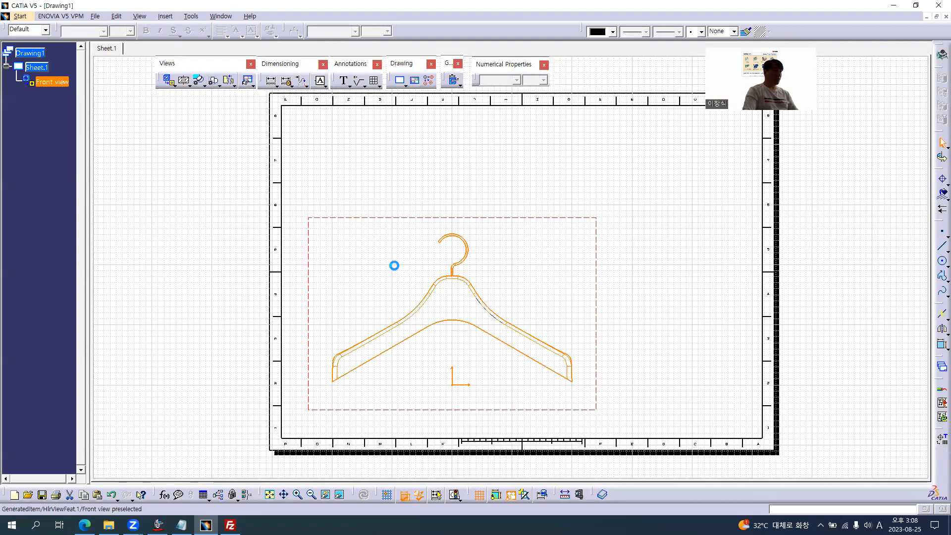
{"action": "key", "text": "alt+Tab"}
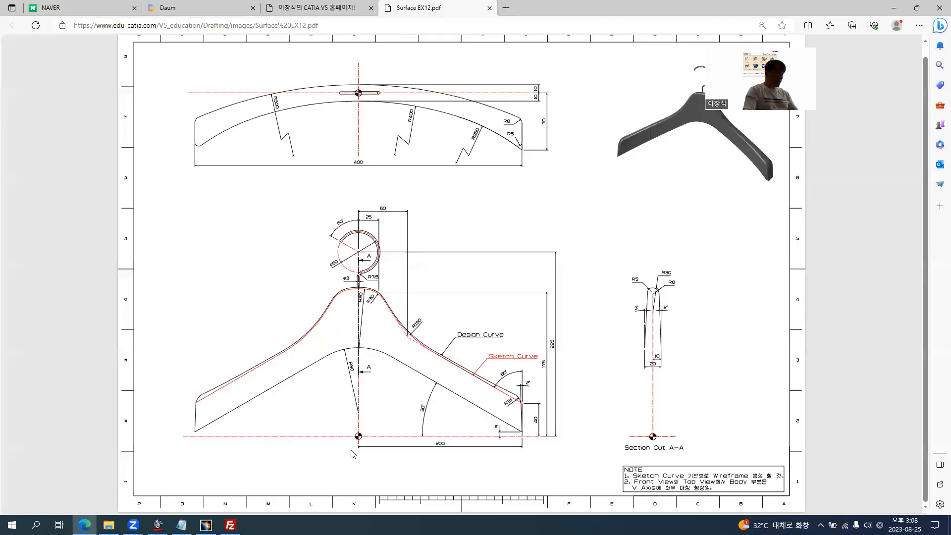
{"action": "key", "text": "alt+Tab"}
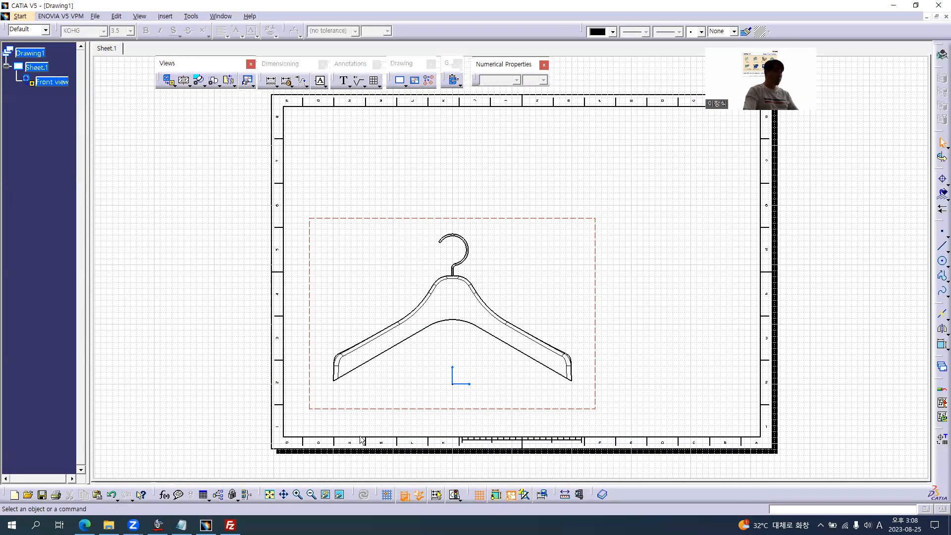
Open PDG Page01 EX04.CATDrawing from within the #03 CATIA V5 Data folder of #01 CATIA Lecture Materials on drive E:.
{"action": "left_click", "coordinate": [95, 16]}
{"action": "left_click", "coordinate": [122, 52]}
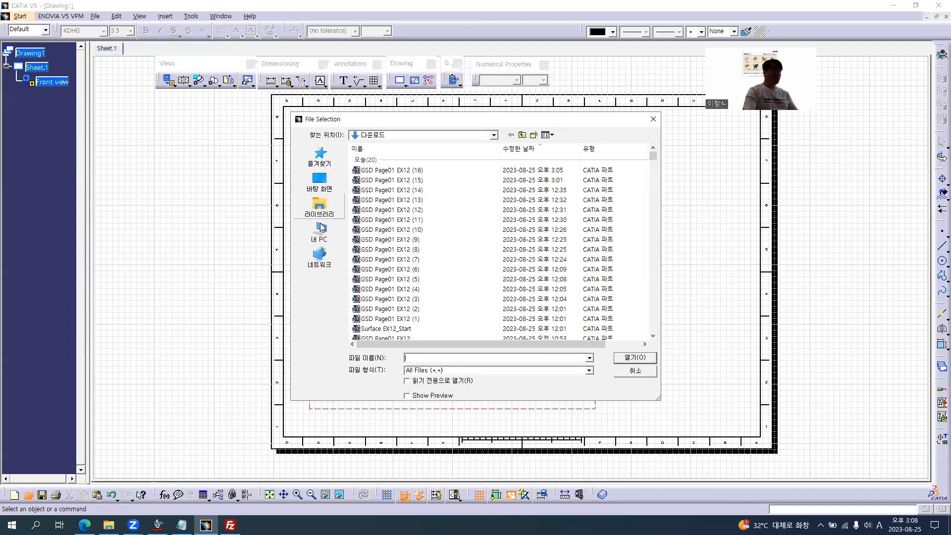
{"action": "left_click", "coordinate": [319, 228]}
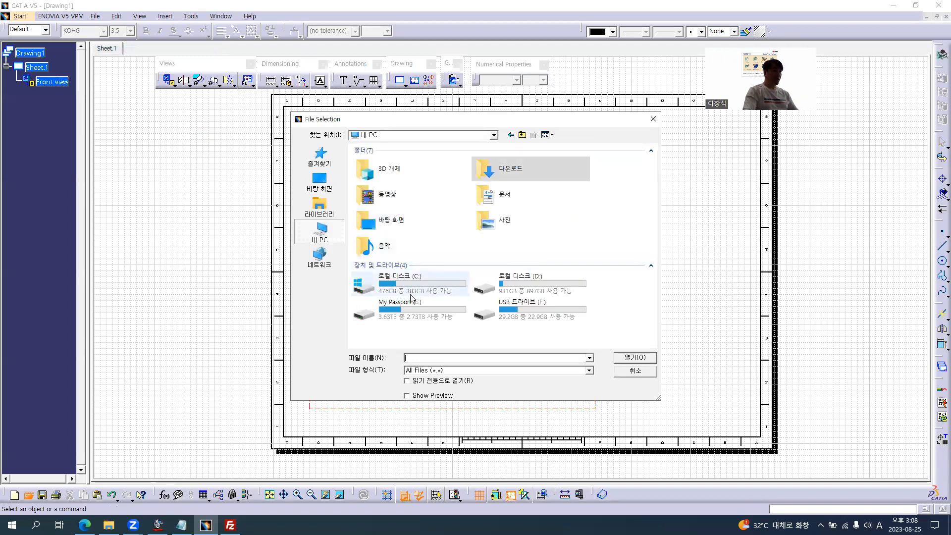
{"action": "double_click", "coordinate": [410, 303]}
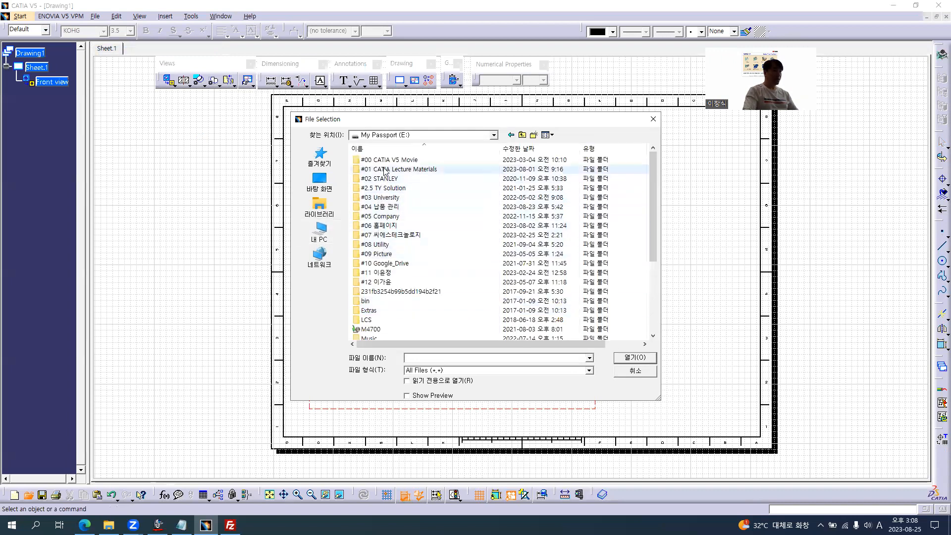
{"action": "double_click", "coordinate": [385, 171]}
{"action": "double_click", "coordinate": [382, 180]}
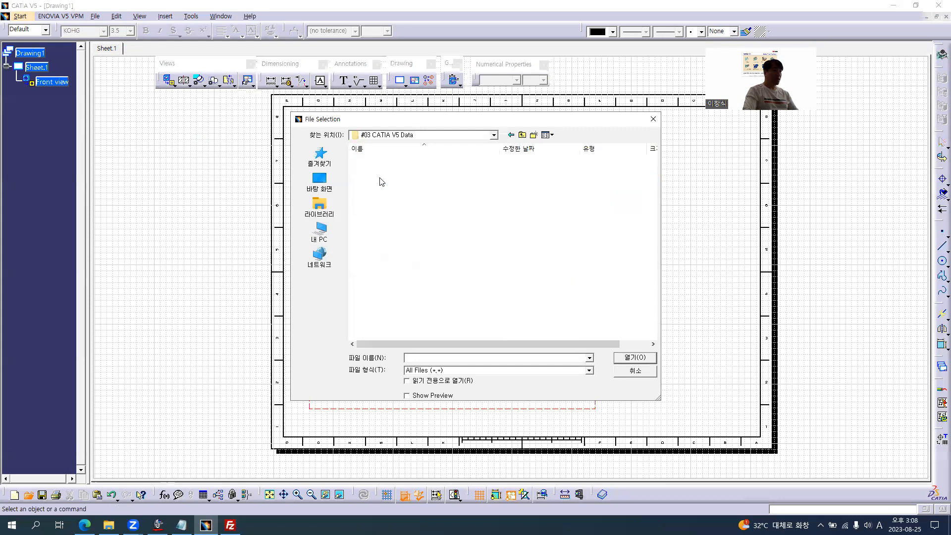
{"action": "double_click", "coordinate": [380, 178]}
{"action": "double_click", "coordinate": [389, 188]}
{"action": "double_click", "coordinate": [372, 159]}
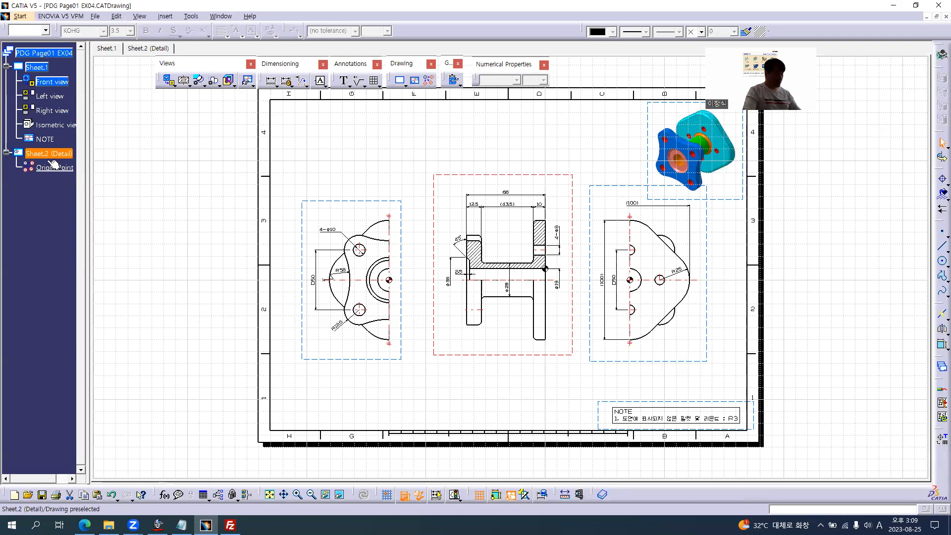
Copy the Sheet.2 (Detail) sheet with its Origin Point component from PDG Page01 EX04 into Drawing1, then reactivate the front view.
{"action": "key", "text": "alt+w"}
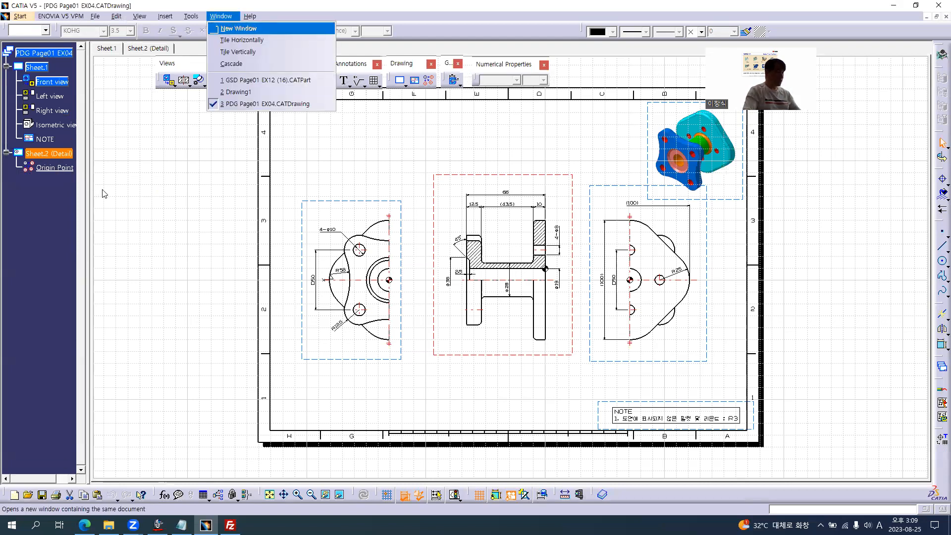
{"action": "key", "text": "2"}
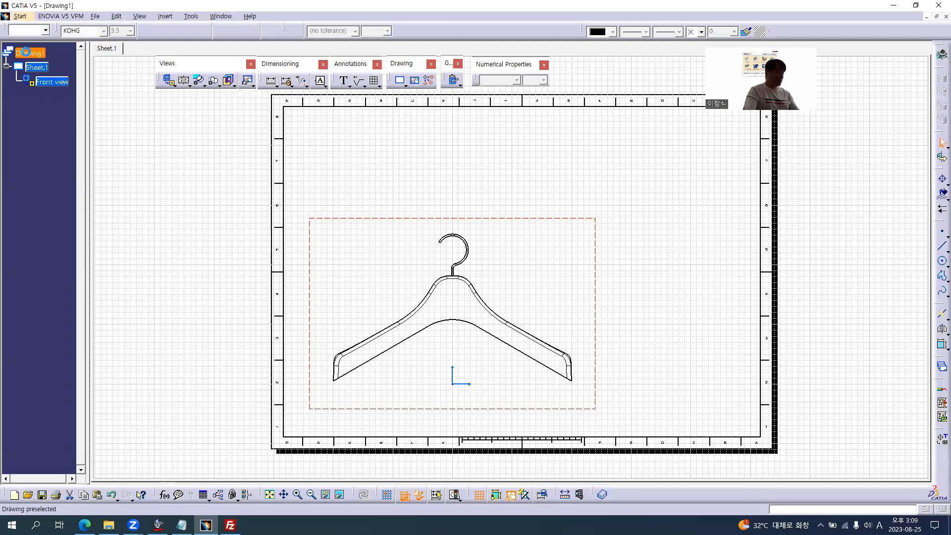
{"action": "left_click", "coordinate": [33, 55]}
{"action": "key", "text": "ctrl+v"}
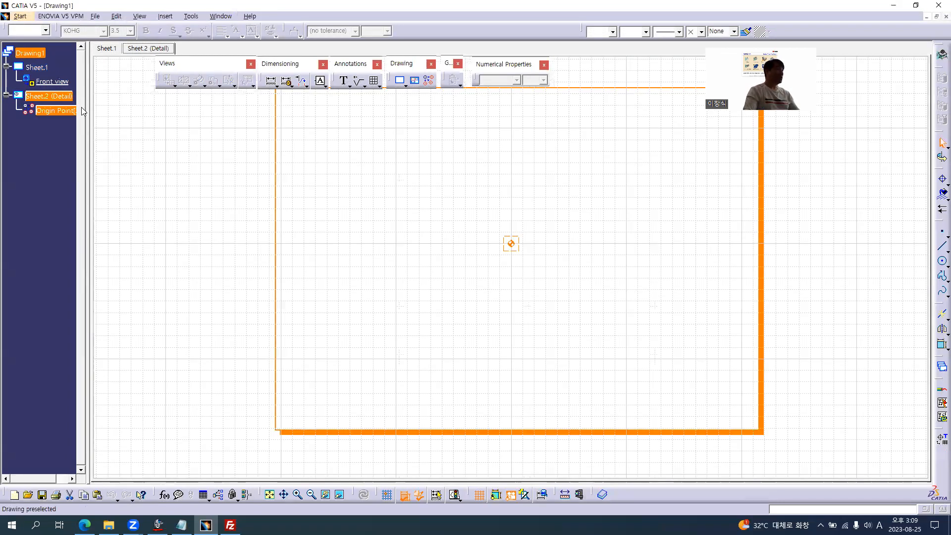
{"action": "double_click", "coordinate": [55, 82]}
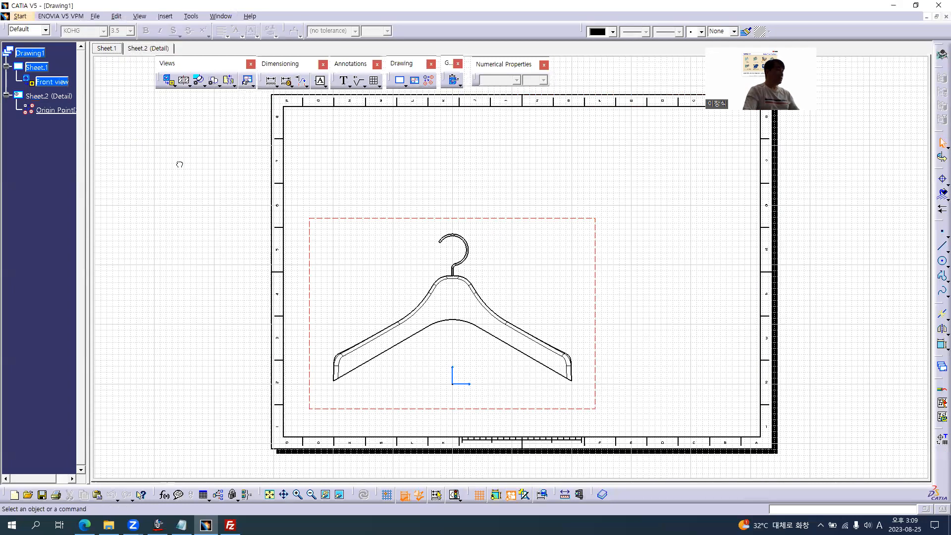
Leave the PDG Page01 EX04 drawing and place an instance of the Origin Point 2D component at the front view's axis origin in Drawing1.
{"action": "key", "text": "alt+w"}
{"action": "key", "text": "3"}
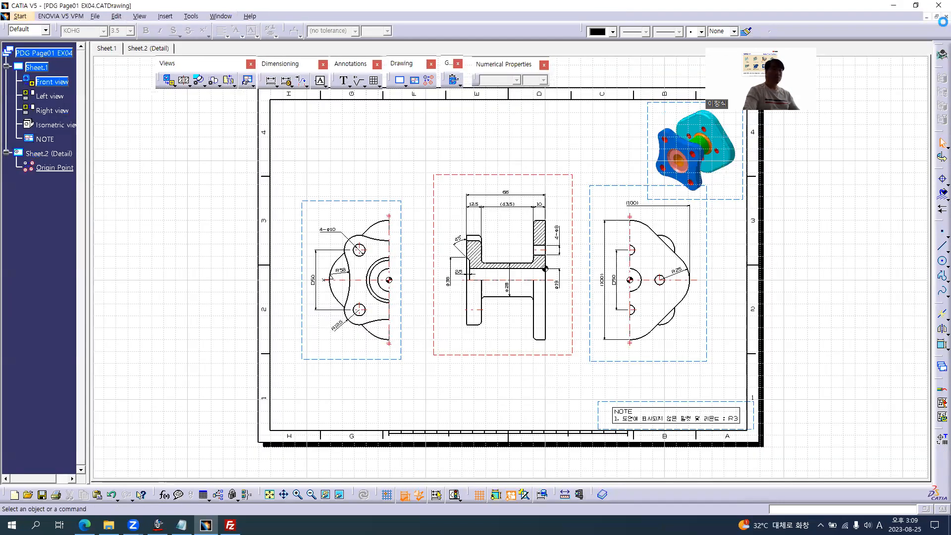
{"action": "key", "text": "ctrl+Tab"}
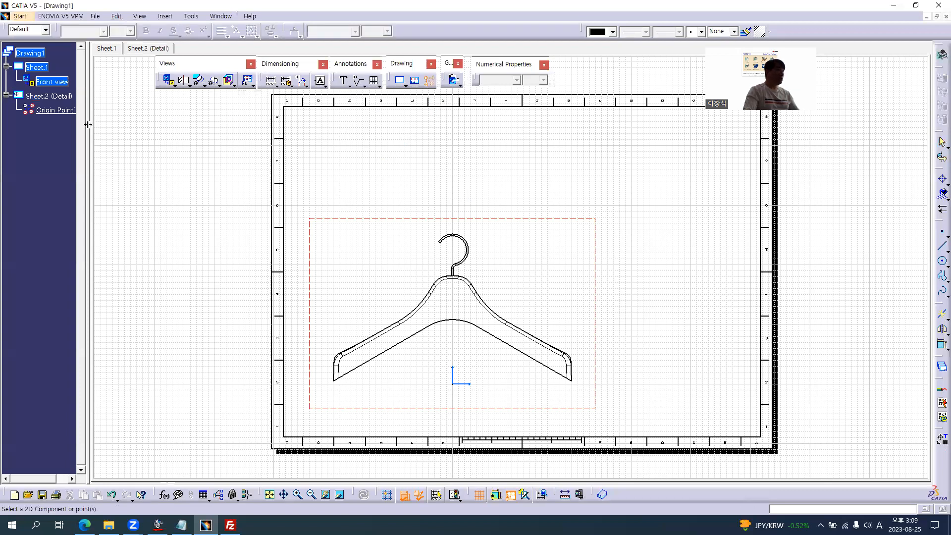
{"action": "left_click", "coordinate": [57, 110]}
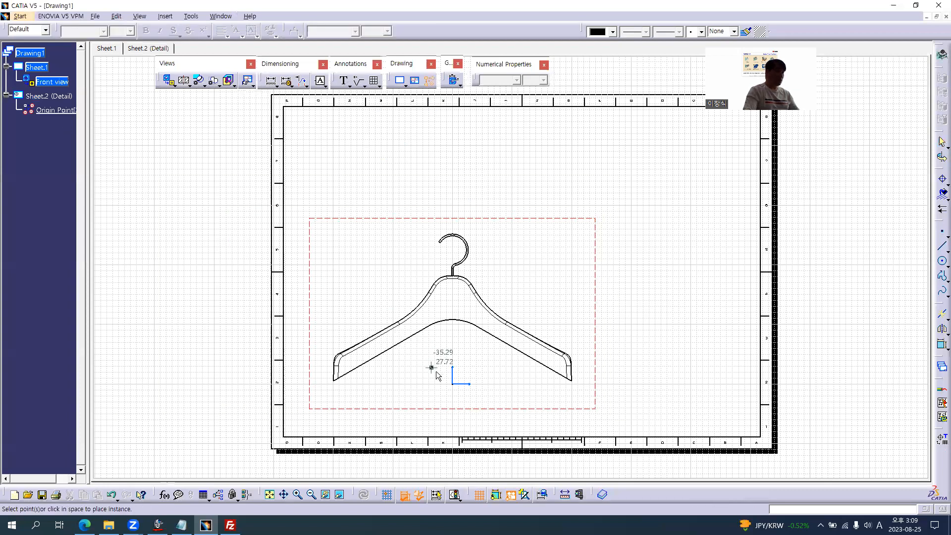
{"action": "left_click", "coordinate": [454, 386]}
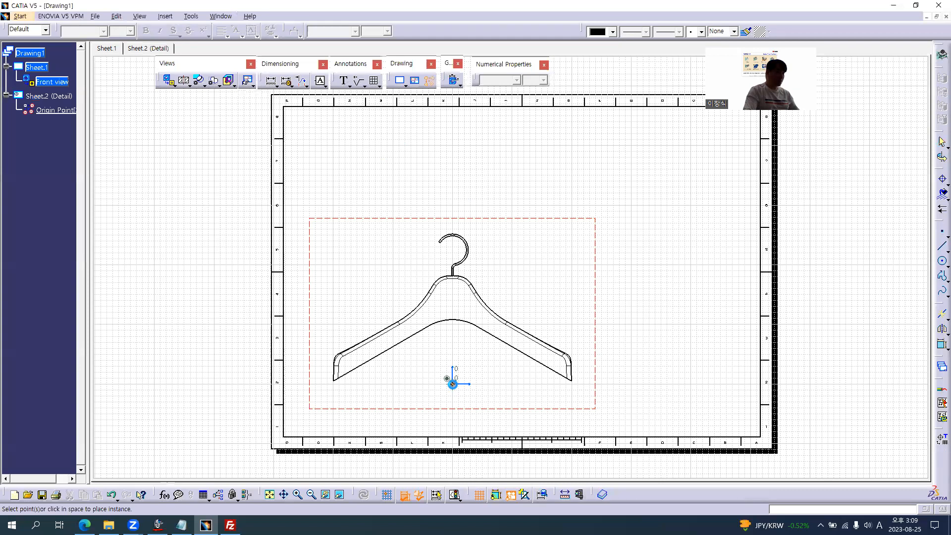
{"action": "left_click", "coordinate": [652, 310]}
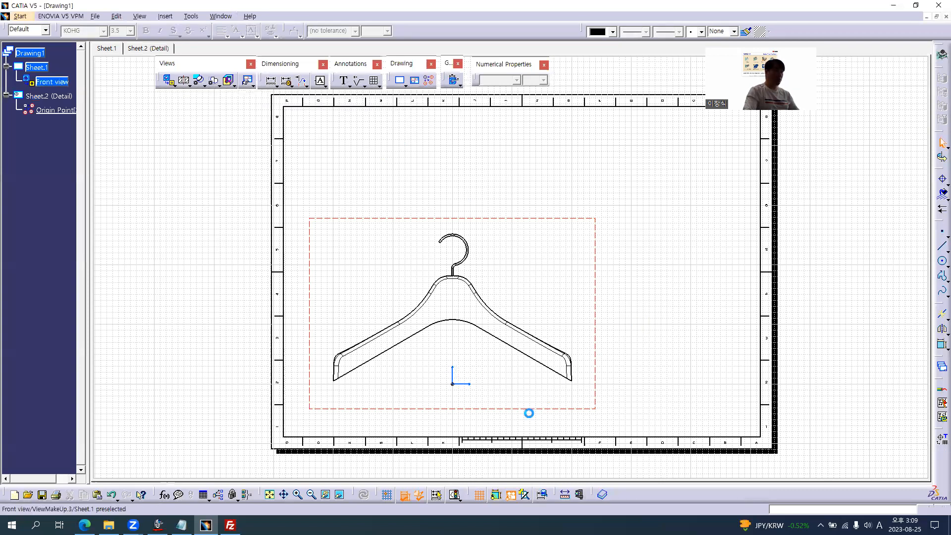
Set the circle diameter of the Origin Point component on the detail sheet to 10 mm.
{"action": "middle_click_drag", "start_coordinate": [528, 413], "coordinate": [494, 399]}
{"action": "middle_click_drag", "start_coordinate": [514, 322], "coordinate": [506, 307], "text": "ctrl"}
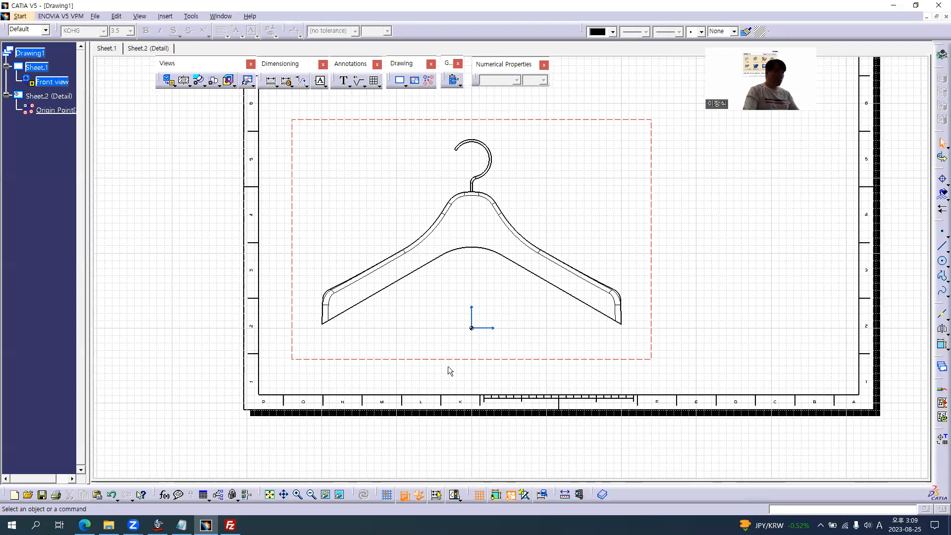
{"action": "middle_click_drag", "start_coordinate": [449, 371], "coordinate": [386, 319], "text": "ctrl"}
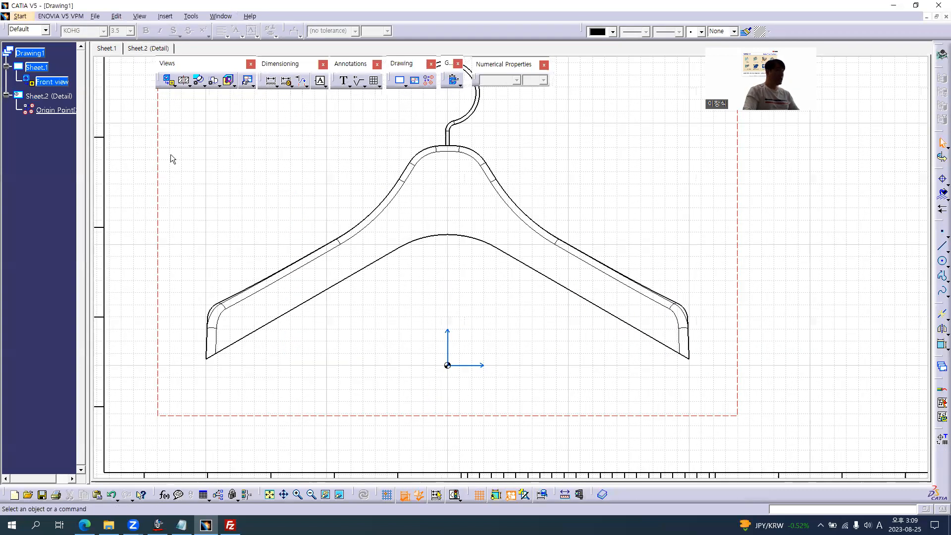
{"action": "double_click", "coordinate": [62, 111]}
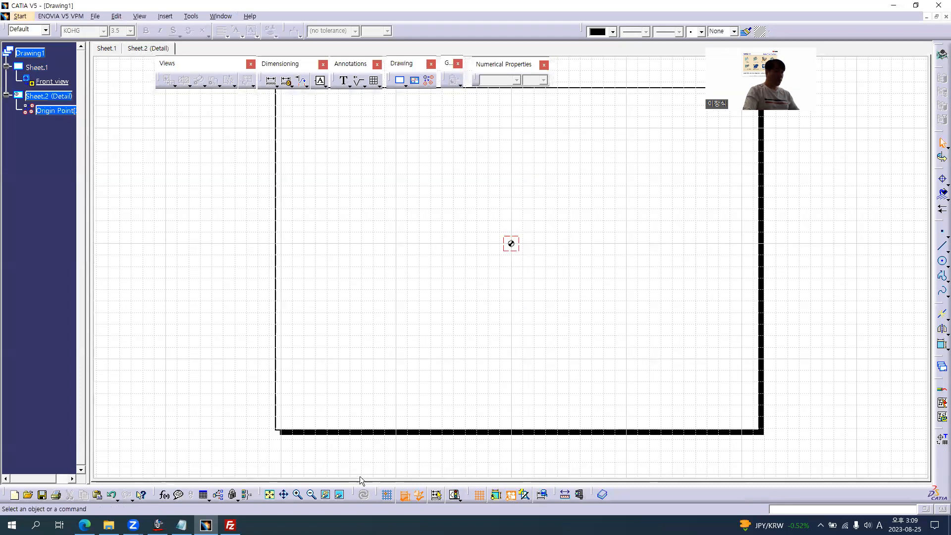
{"action": "left_click", "coordinate": [339, 494]}
{"action": "double_click", "coordinate": [512, 250]}
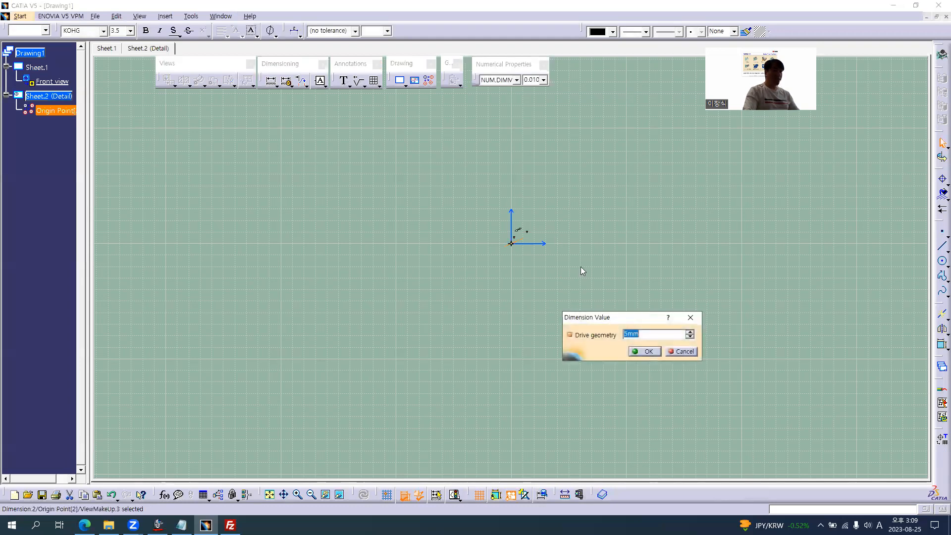
{"action": "type", "text": "10mm"}
{"action": "left_click", "coordinate": [640, 333]}
{"action": "key", "text": "Return"}
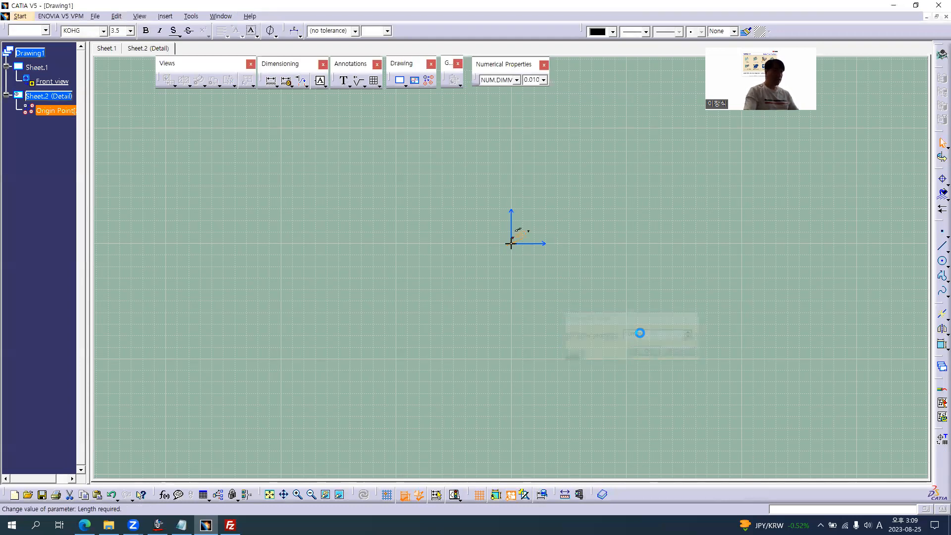
Reactivate the hanger's front view and compare its origin marker with the Surface EX12 reference PDF.
{"action": "double_click", "coordinate": [58, 85]}
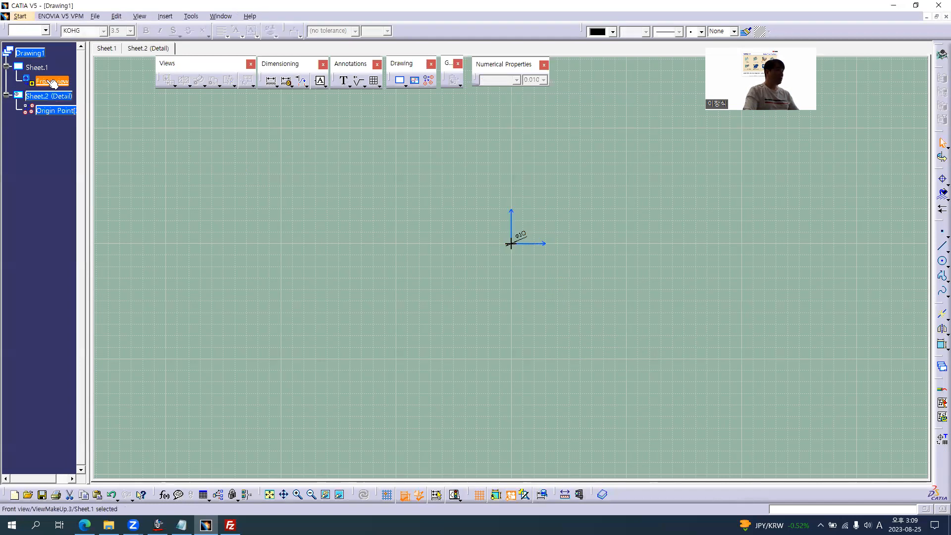
{"action": "mouse_move", "coordinate": [426, 315]}
{"action": "middle_mouse_down", "text": "ctrl"}
{"action": "mouse_move", "coordinate": [422, 369]}
{"action": "mouse_move", "coordinate": [417, 323]}
{"action": "middle_mouse_up", "text": "ctrl"}
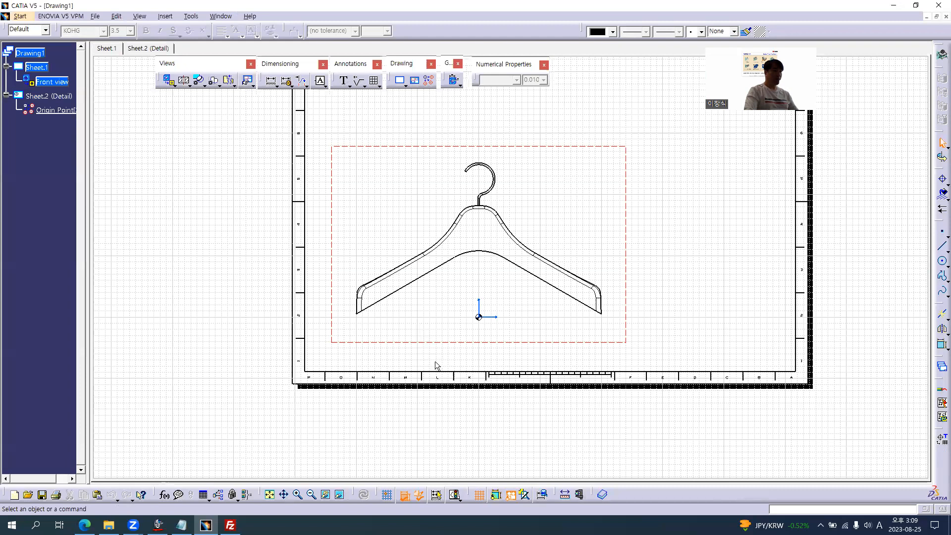
{"action": "middle_click_drag", "start_coordinate": [458, 358], "coordinate": [469, 355], "text": "ctrl"}
{"action": "middle_click_drag", "start_coordinate": [503, 328], "coordinate": [516, 382]}
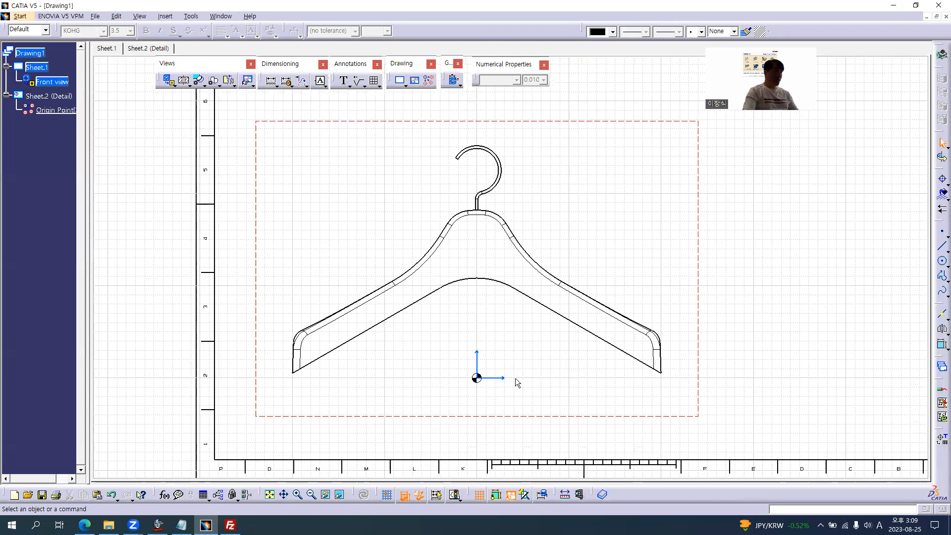
{"action": "key", "text": "alt+Tab"}
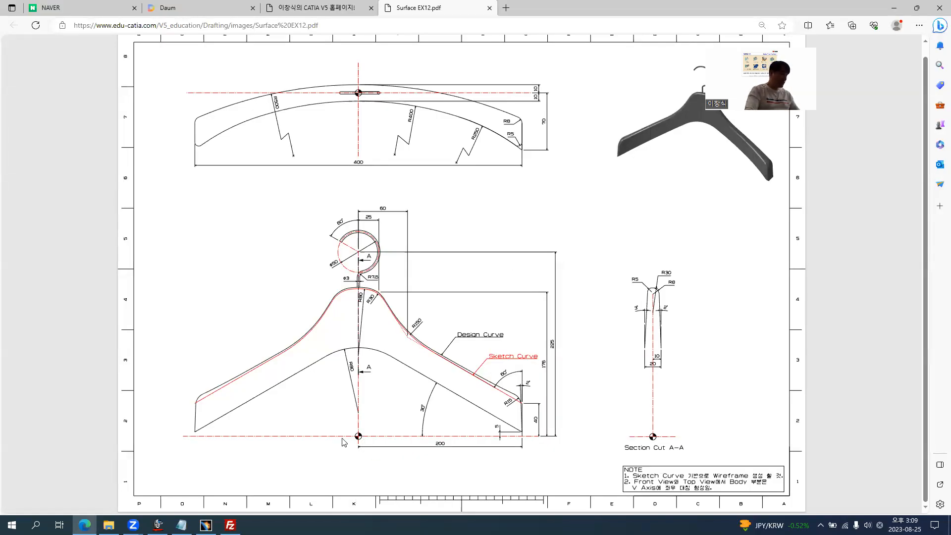
{"action": "key", "text": "alt+Tab"}
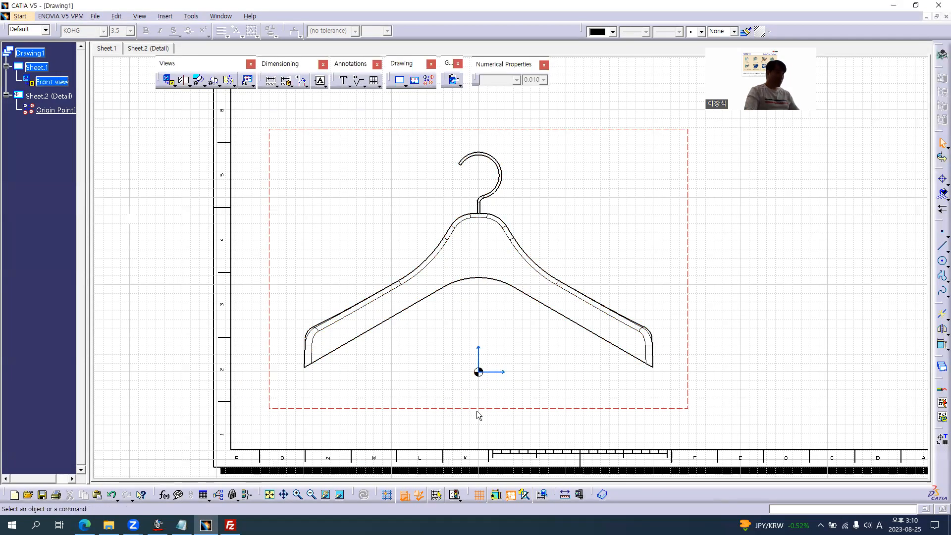
Move the hanger's front view slightly down and to the left on Sheet.1.
{"action": "left_click_drag", "start_coordinate": [476, 408], "coordinate": [466, 419]}
{"action": "left_click", "coordinate": [430, 392]}
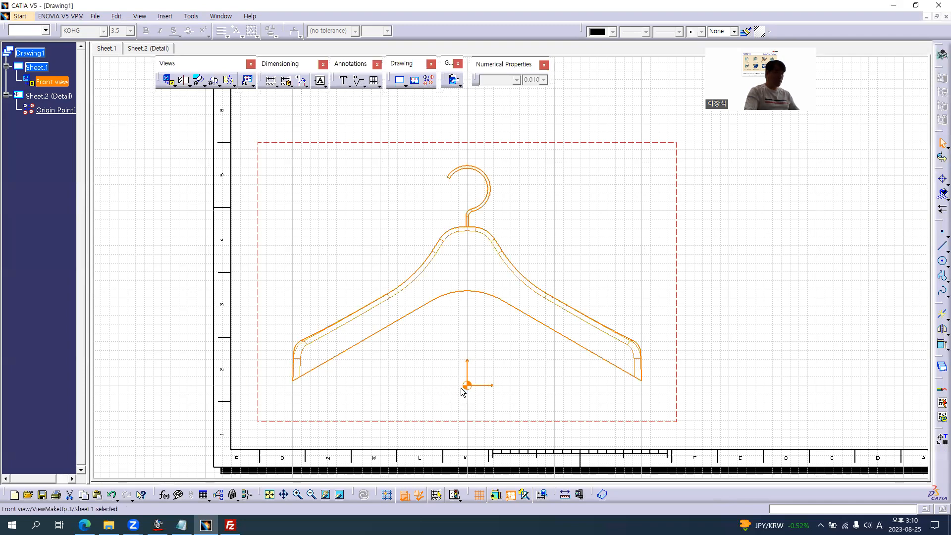
{"action": "left_click", "coordinate": [762, 327]}
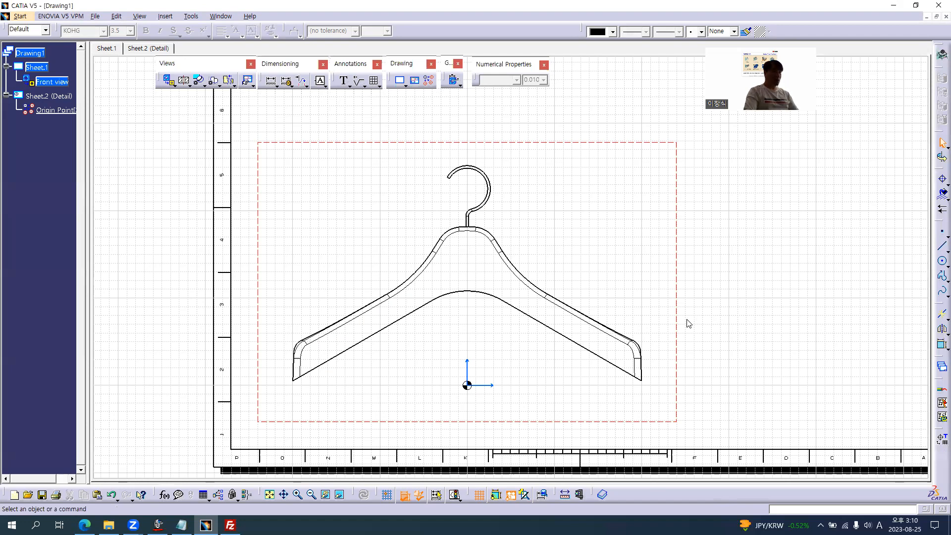
Compare the front view with the Surface EX12 reference PDF and turn off Fillets in the view's dress-up properties.
{"action": "key", "text": "alt+Tab"}
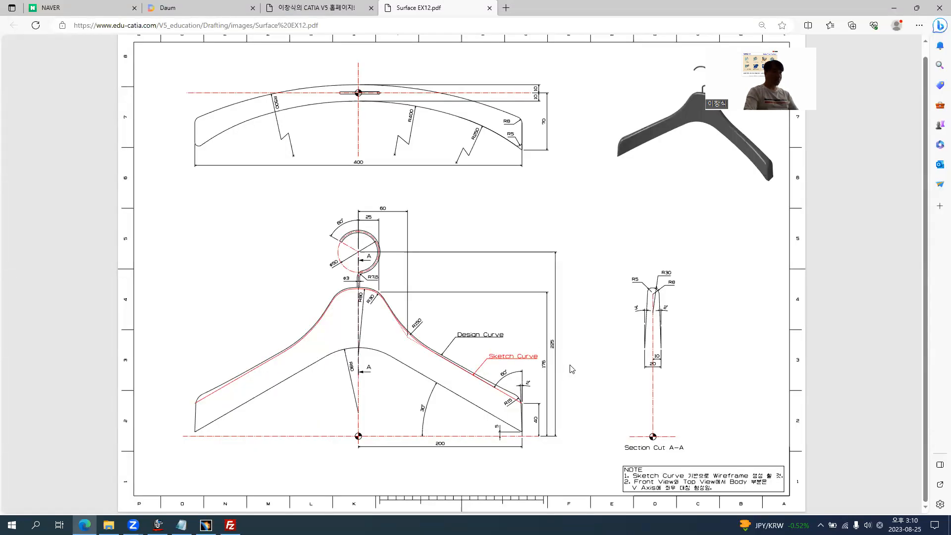
{"action": "key", "text": "alt+Tab"}
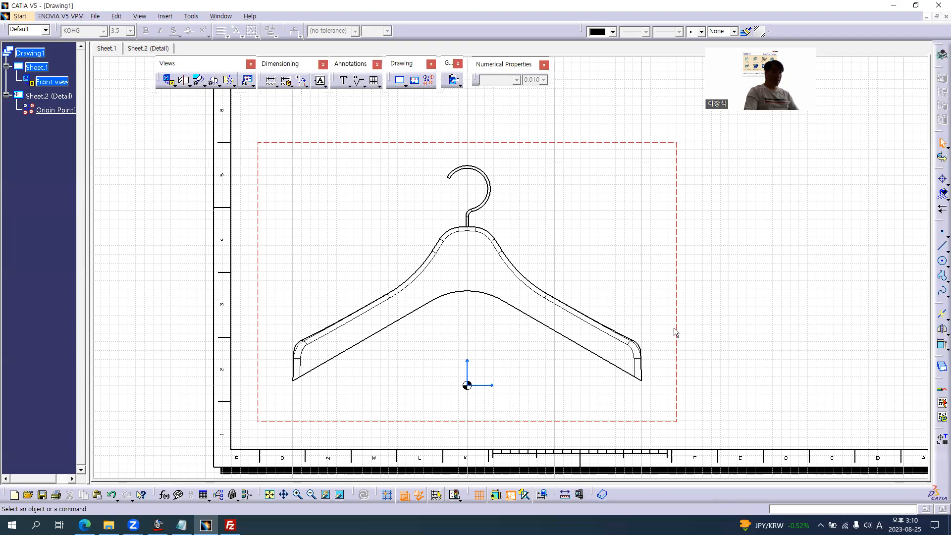
{"action": "left_click", "coordinate": [677, 323]}
{"action": "key", "text": "alt+Return"}
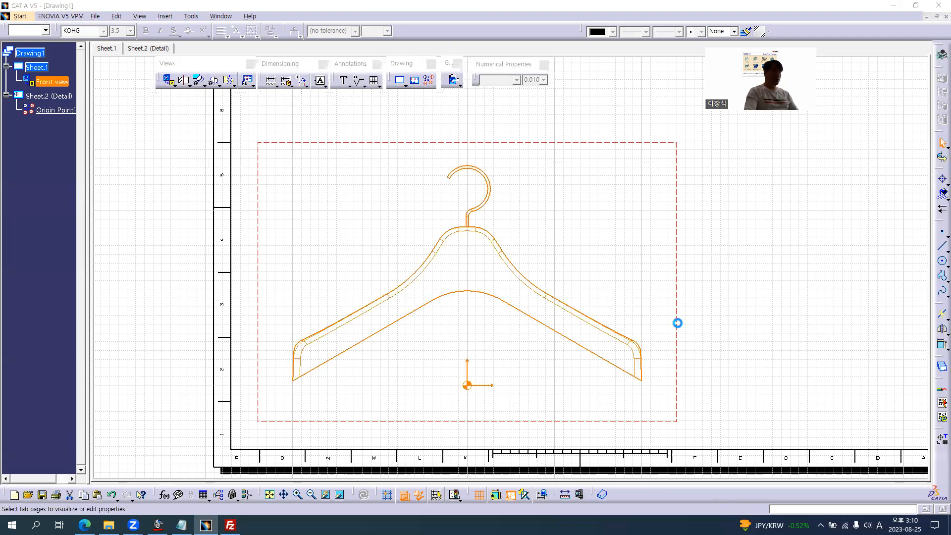
{"action": "left_click", "coordinate": [175, 300]}
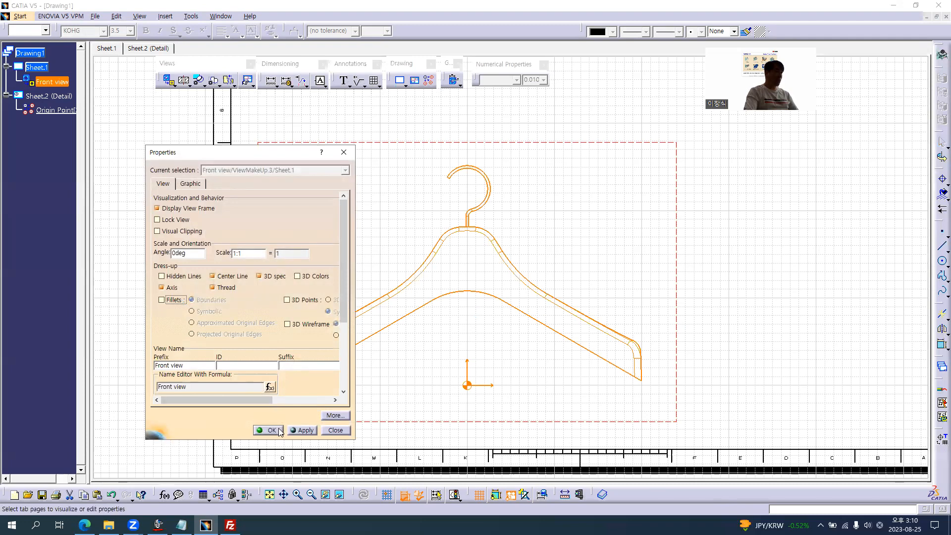
{"action": "left_click_drag", "start_coordinate": [358, 349], "coordinate": [409, 349]}
Enable 3D Wireframe for the front view with the "Is always visible" option and apply the properties.
{"action": "key", "text": "alt+Tab"}
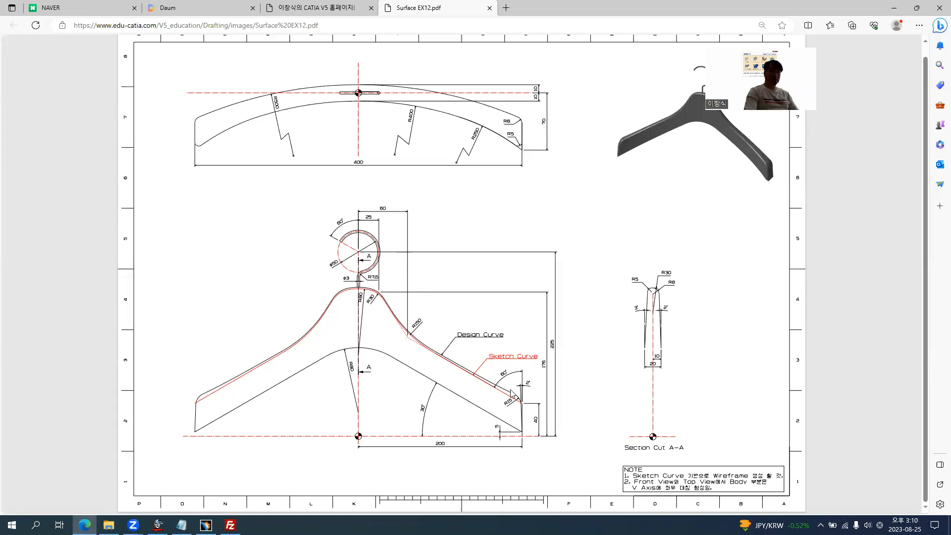
{"action": "key", "text": "alt+Tab"}
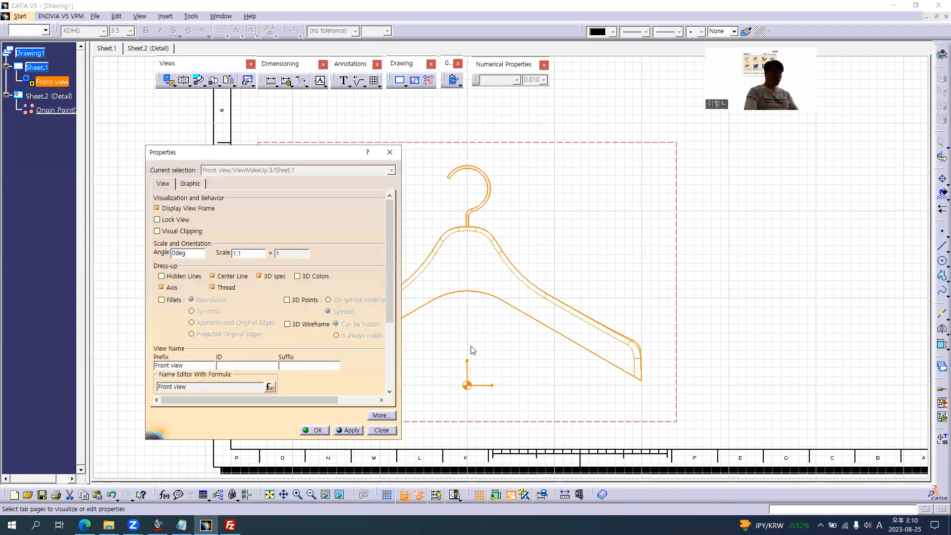
{"action": "left_click", "coordinate": [311, 325]}
{"action": "left_click", "coordinate": [360, 336]}
{"action": "left_click", "coordinate": [363, 430]}
{"action": "left_click", "coordinate": [315, 431]}
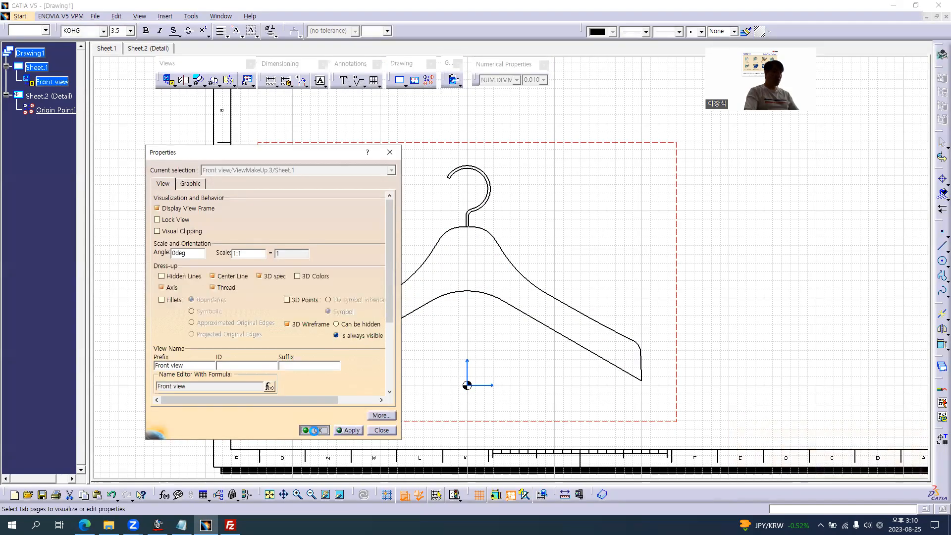
{"action": "left_click", "coordinate": [719, 338]}
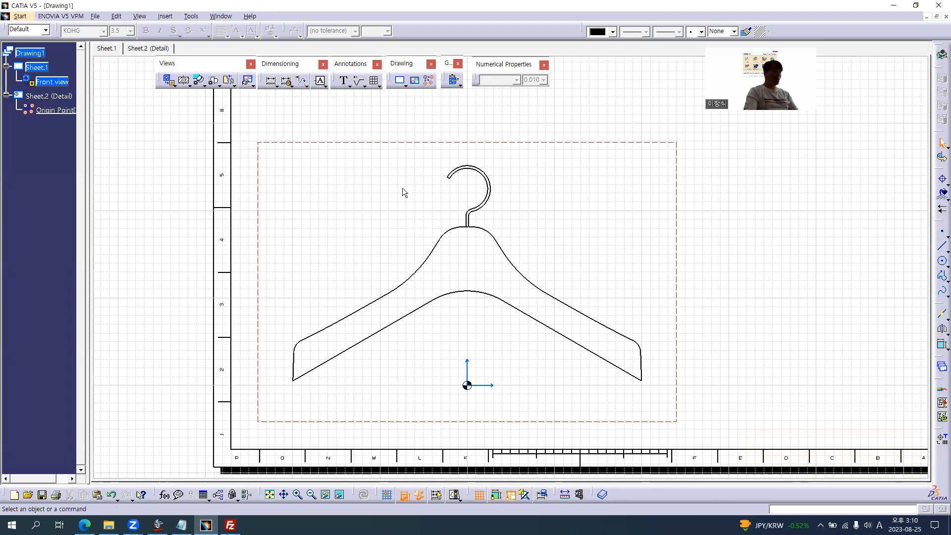
Check the reference PDF, switch to the GSD Page01 EX12 (16) part and expand its Wireframe Body.
{"action": "key", "text": "alt+Tab"}
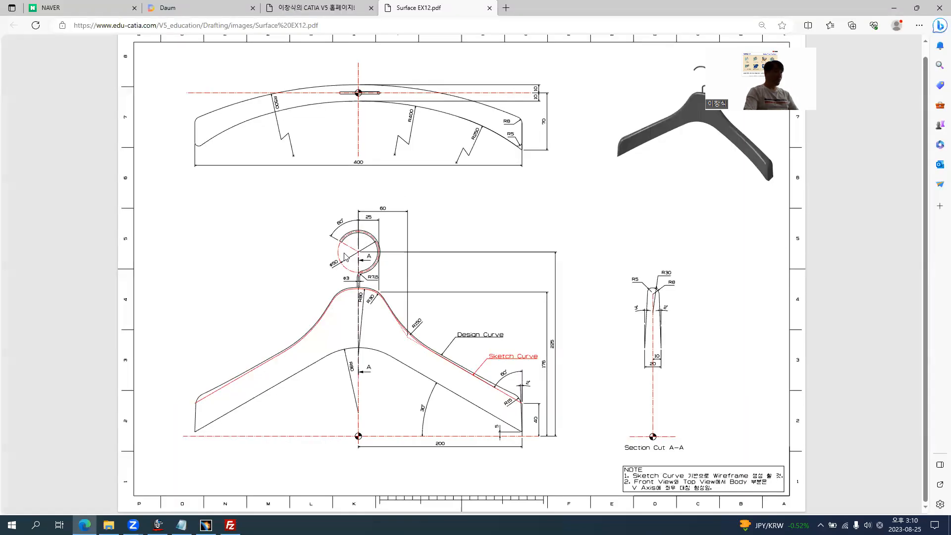
{"action": "key", "text": "alt+Tab"}
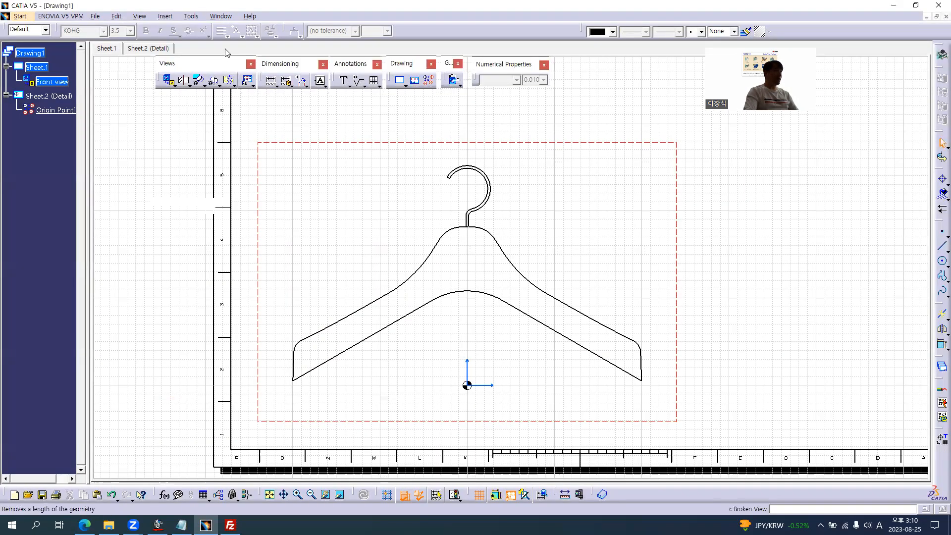
{"action": "left_click", "coordinate": [220, 17]}
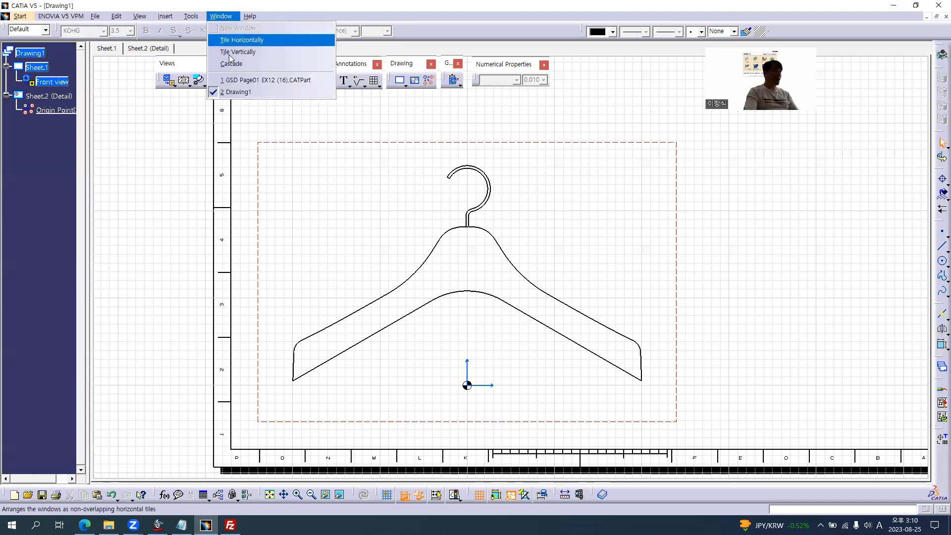
{"action": "left_click", "coordinate": [232, 79]}
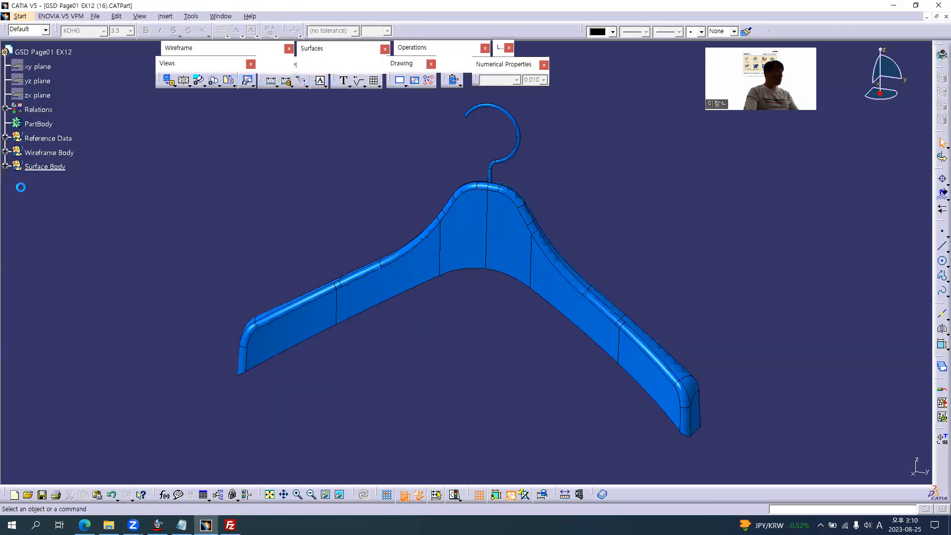
{"action": "left_click", "coordinate": [5, 166]}
{"action": "left_click", "coordinate": [6, 166]}
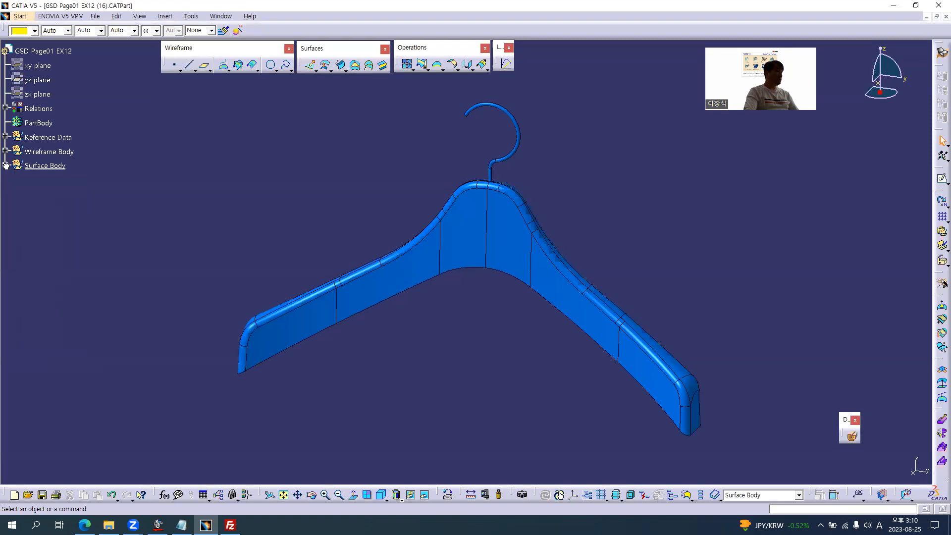
{"action": "left_click", "coordinate": [5, 151]}
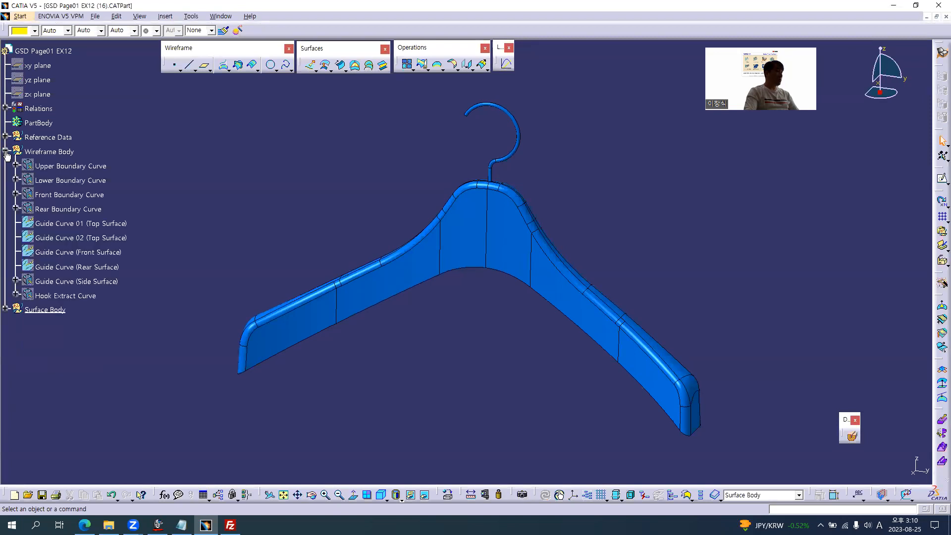
Show the hidden Upper Boundary Curve and Hook Extract Curve of the Wireframe Body.
{"action": "right_click", "coordinate": [70, 170]}
{"action": "left_click", "coordinate": [98, 198]}
{"action": "middle_click_drag", "start_coordinate": [454, 323], "coordinate": [524, 259]}
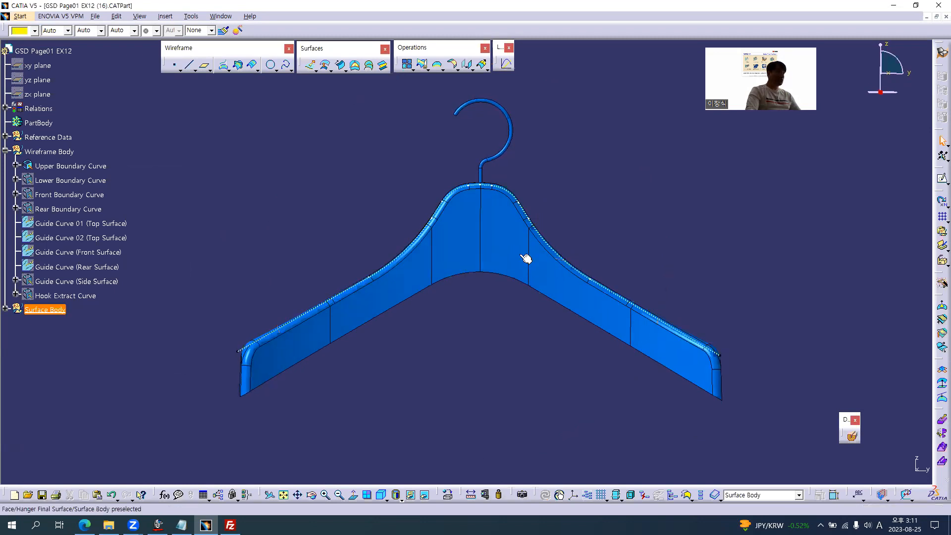
{"action": "right_click", "coordinate": [70, 297]}
{"action": "left_click", "coordinate": [98, 328]}
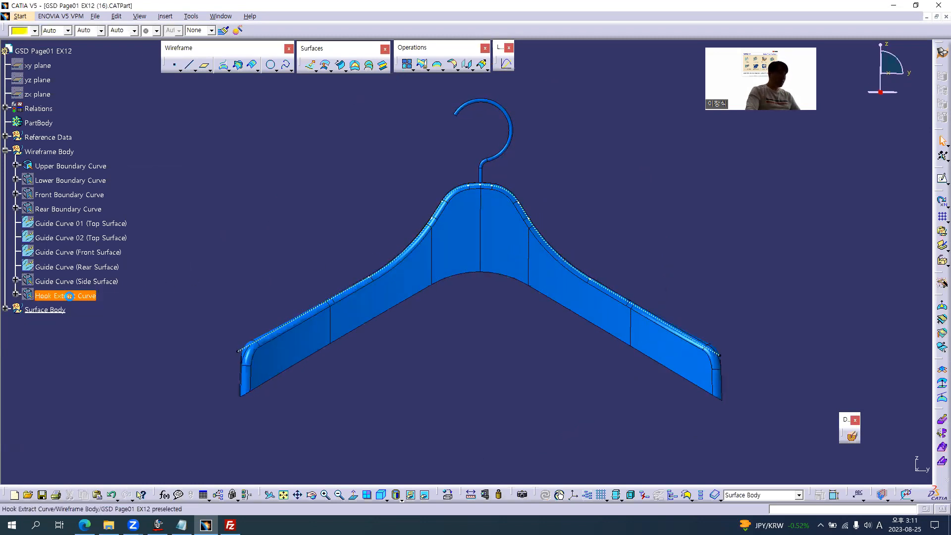
{"action": "left_click", "coordinate": [493, 363]}
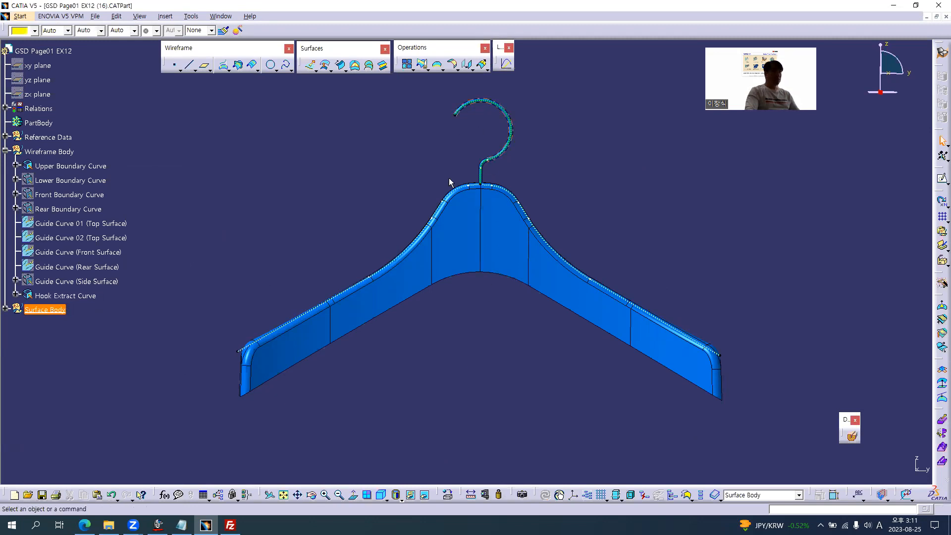
Examine the hook and sketch curve in the reference PDF, and update the front view in Drawing1 to include the two shown curves.
{"action": "key", "text": "alt+Tab"}
{"action": "left_click", "coordinate": [327, 286]}
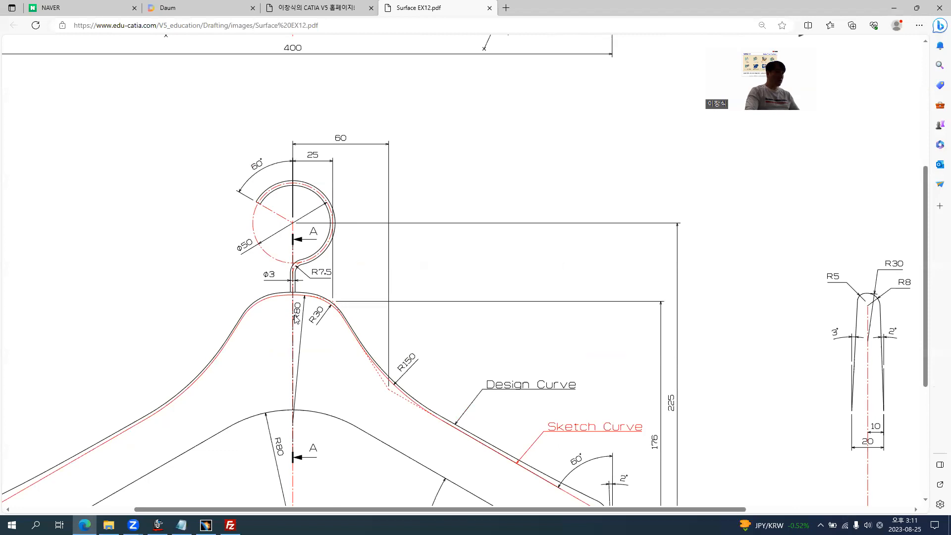
{"action": "scroll", "coordinate": [296, 320], "scroll_direction": "down", "scroll_amount": 2, "text": "ctrl"}
{"action": "scroll", "coordinate": [320, 318], "scroll_direction": "up", "scroll_amount": 1, "text": "ctrl"}
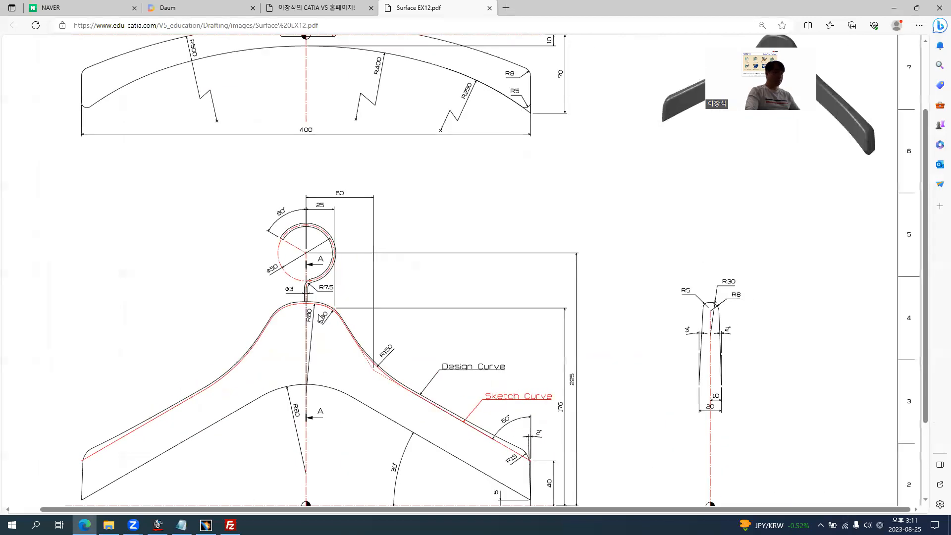
{"action": "scroll", "coordinate": [310, 292], "scroll_direction": "down", "scroll_amount": 1, "text": "ctrl"}
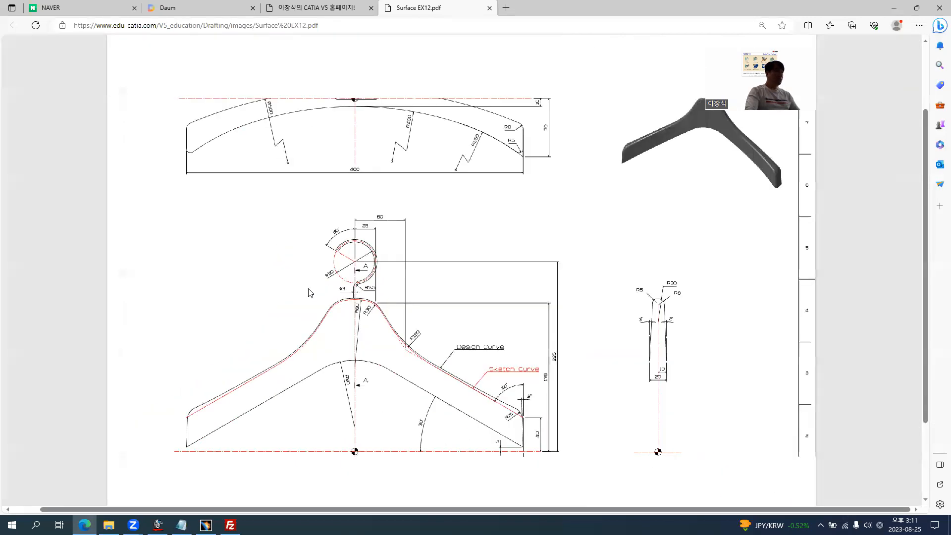
{"action": "key", "text": "alt+Tab"}
{"action": "key", "text": "alt+w"}
{"action": "key", "text": "2"}
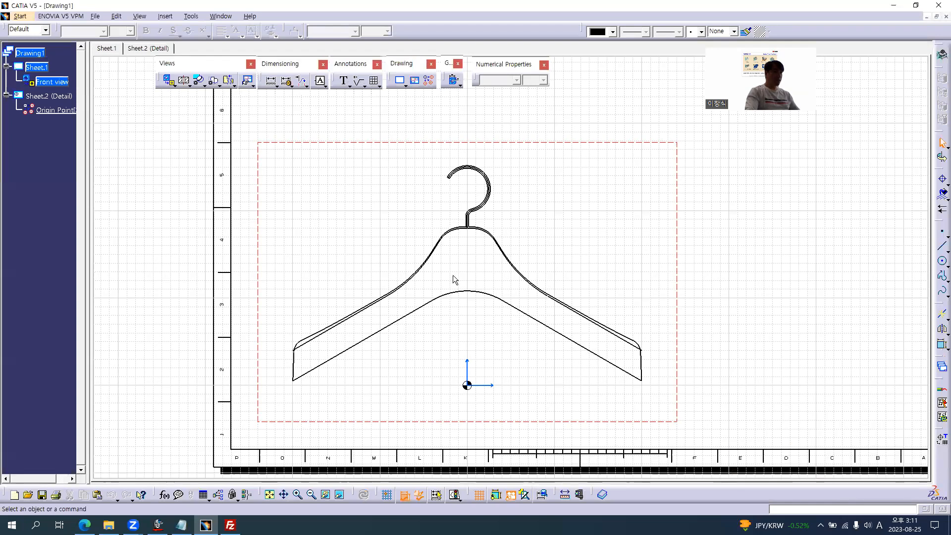
Apply a thin line thickness to all segments of the upper sketch curve and hook centre curve in the front view.
{"action": "mouse_move", "coordinate": [459, 316]}
{"action": "middle_mouse_down"}
{"action": "mouse_move", "coordinate": [448, 270]}
{"action": "mouse_move", "coordinate": [491, 262]}
{"action": "middle_mouse_up"}
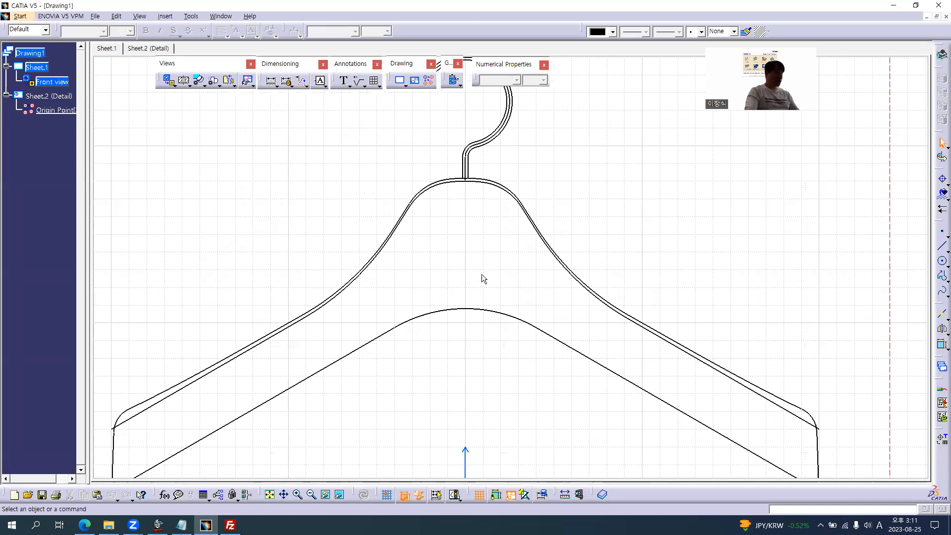
{"action": "left_click", "coordinate": [257, 346]}
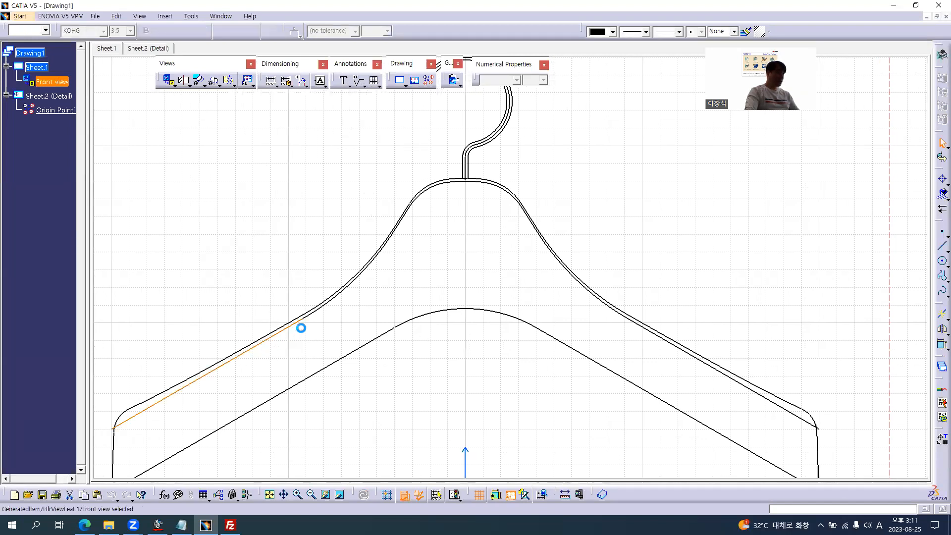
{"action": "left_click", "coordinate": [322, 307], "text": "ctrl"}
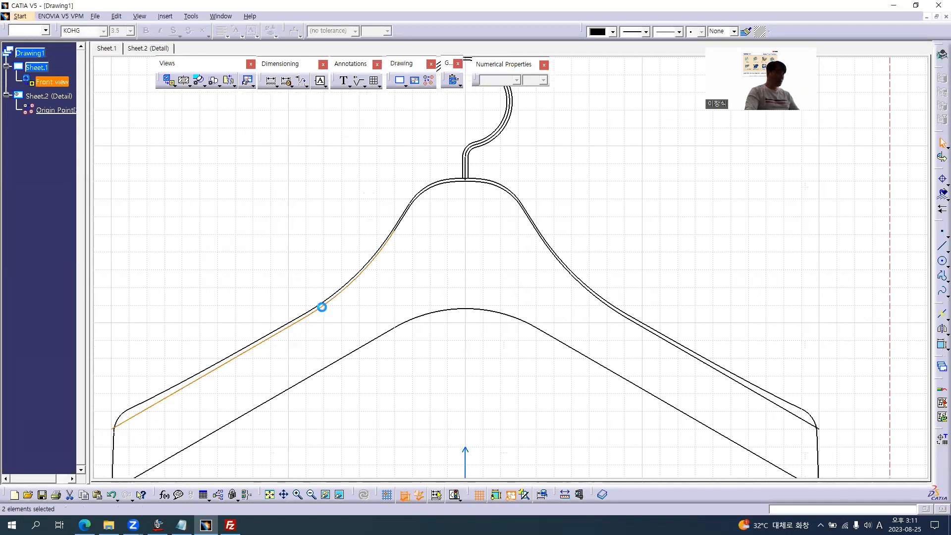
{"action": "left_click", "coordinate": [406, 210], "text": "ctrl"}
{"action": "left_click", "coordinate": [405, 214], "text": "ctrl"}
{"action": "middle_click_drag", "start_coordinate": [450, 242], "coordinate": [453, 244]}
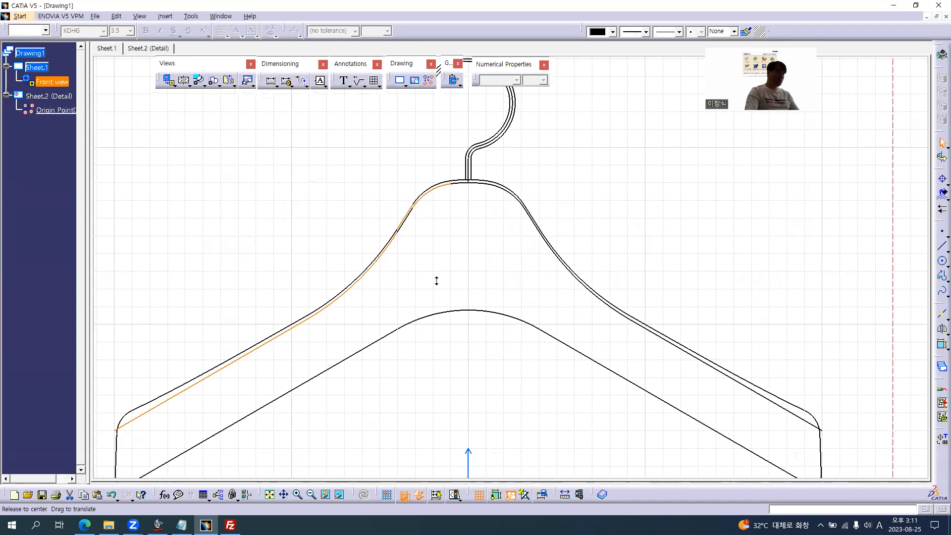
{"action": "middle_click_drag", "start_coordinate": [436, 281], "coordinate": [411, 214]}
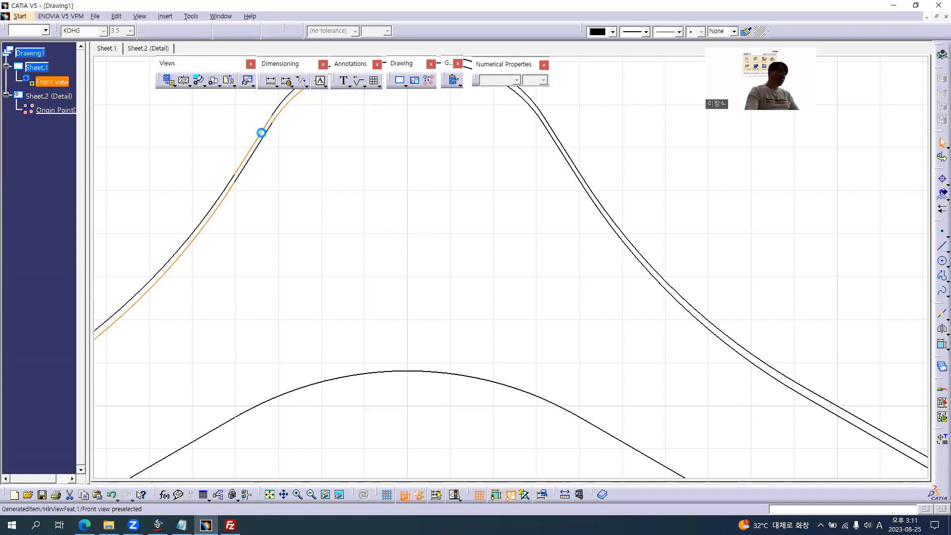
{"action": "mouse_move", "coordinate": [418, 254]}
{"action": "middle_mouse_down"}
{"action": "mouse_move", "coordinate": [422, 271]}
{"action": "mouse_move", "coordinate": [425, 225]}
{"action": "middle_mouse_up"}
{"action": "left_click", "coordinate": [429, 177], "text": "ctrl"}
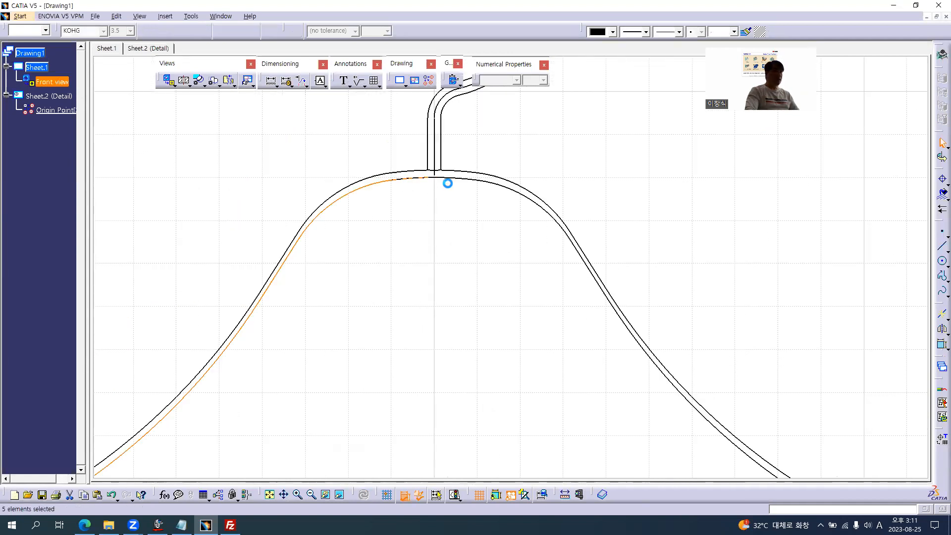
{"action": "left_click", "coordinate": [464, 178], "text": "ctrl"}
{"action": "left_click", "coordinate": [504, 184], "text": "ctrl"}
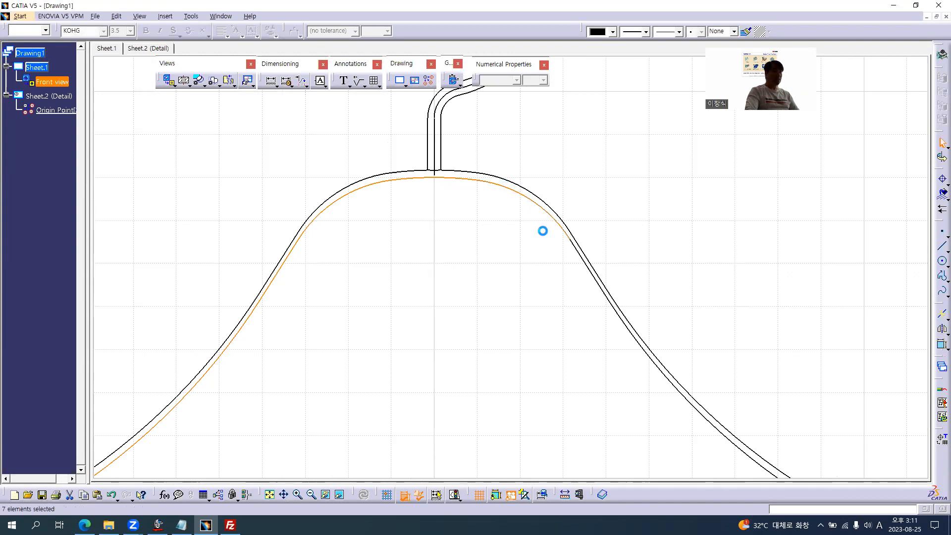
{"action": "left_click", "coordinate": [593, 273], "text": "ctrl"}
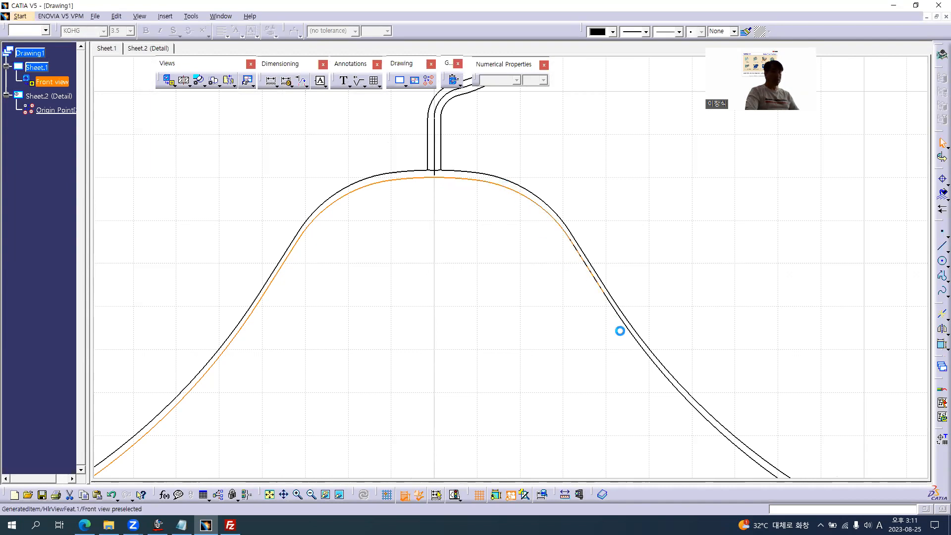
{"action": "left_click", "coordinate": [635, 337], "text": "ctrl"}
{"action": "middle_click_drag", "start_coordinate": [572, 208], "coordinate": [428, 10]}
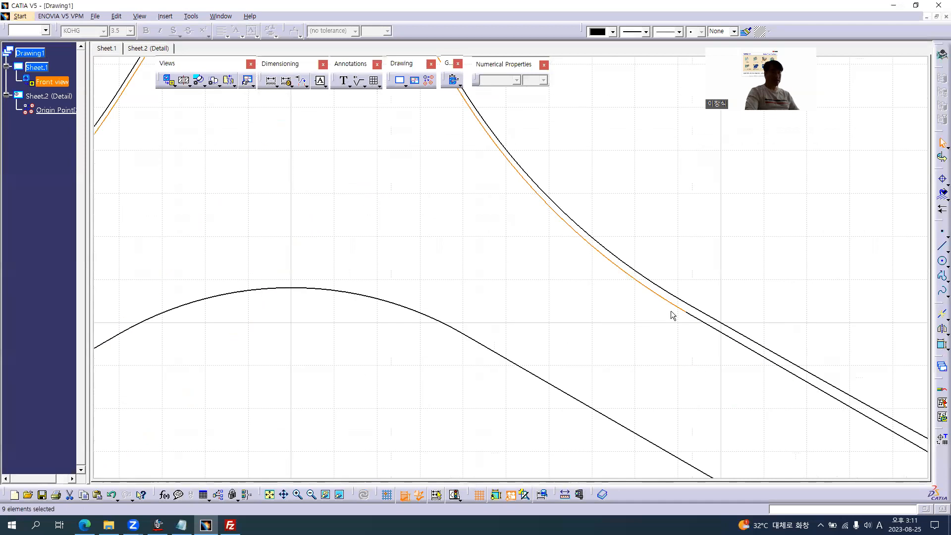
{"action": "left_click", "coordinate": [724, 333], "text": "ctrl"}
{"action": "mouse_move", "coordinate": [528, 281]}
{"action": "middle_mouse_down"}
{"action": "mouse_move", "coordinate": [493, 287]}
{"action": "mouse_move", "coordinate": [494, 321]}
{"action": "mouse_move", "coordinate": [431, 269]}
{"action": "mouse_move", "coordinate": [457, 347]}
{"action": "mouse_move", "coordinate": [450, 313]}
{"action": "middle_mouse_up"}
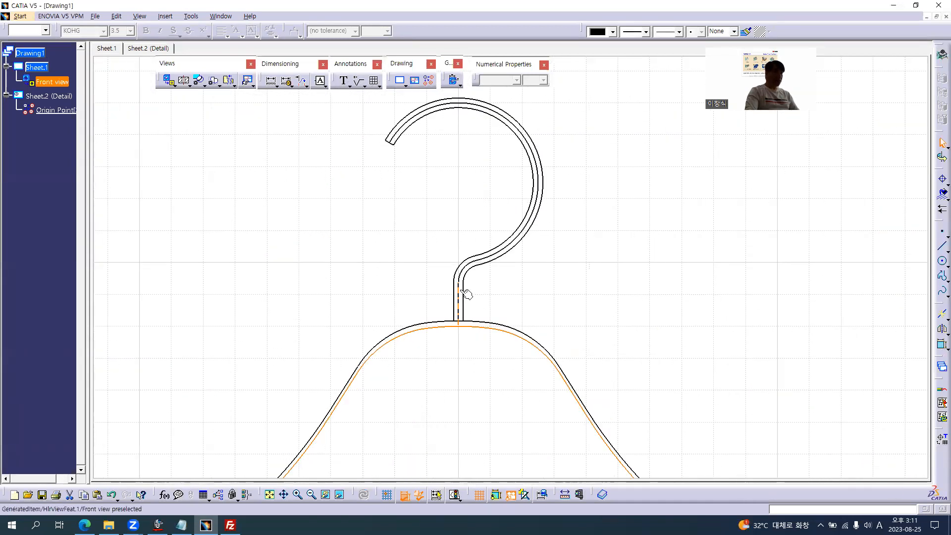
{"action": "left_click", "coordinate": [485, 255], "text": "ctrl"}
{"action": "middle_click_drag", "start_coordinate": [596, 324], "coordinate": [603, 308], "text": "ctrl"}
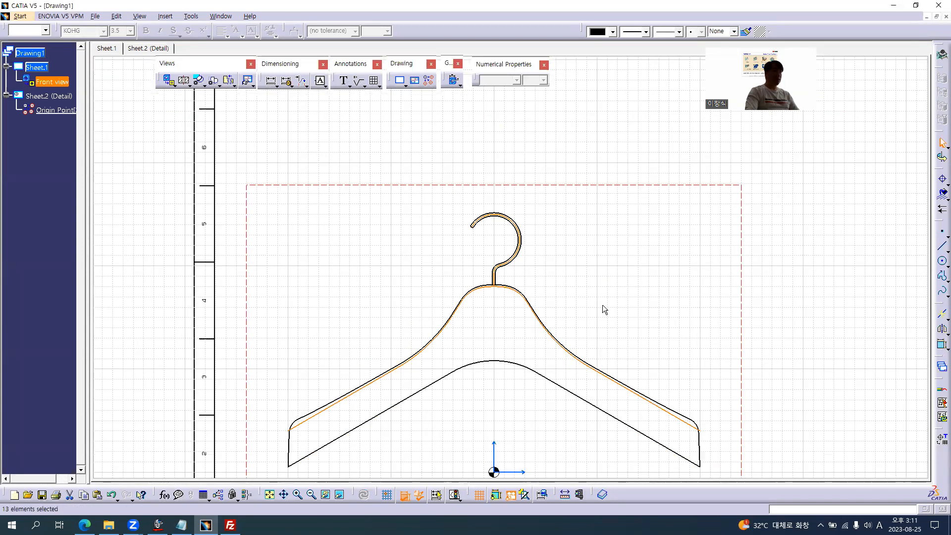
{"action": "left_click", "coordinate": [645, 32]}
{"action": "left_click", "coordinate": [642, 43]}
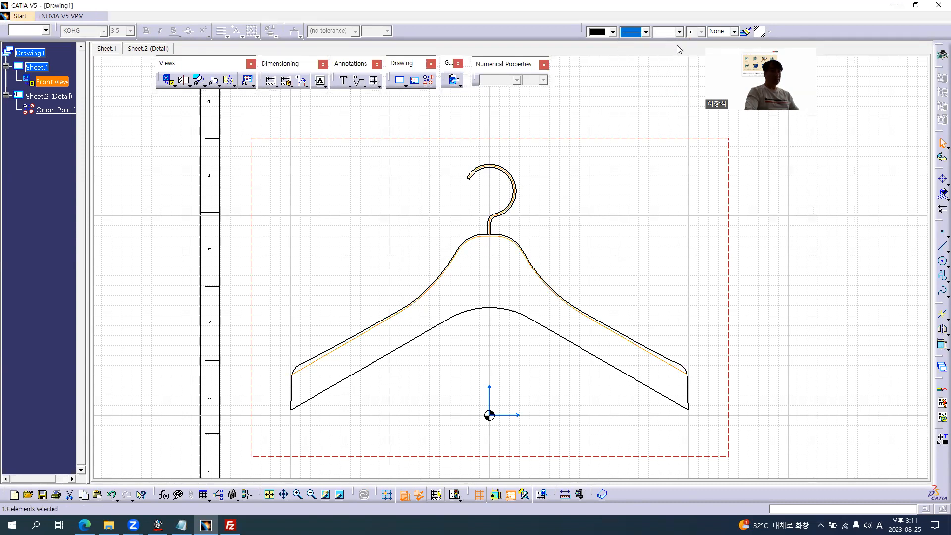
Check the sketch curve colour in the reference PDF, and colour the sketch curve and hook centre curve segments red in the front view.
{"action": "key", "text": "alt+Tab"}
{"action": "scroll", "coordinate": [345, 322], "scroll_direction": "up", "scroll_amount": 4, "text": "ctrl"}
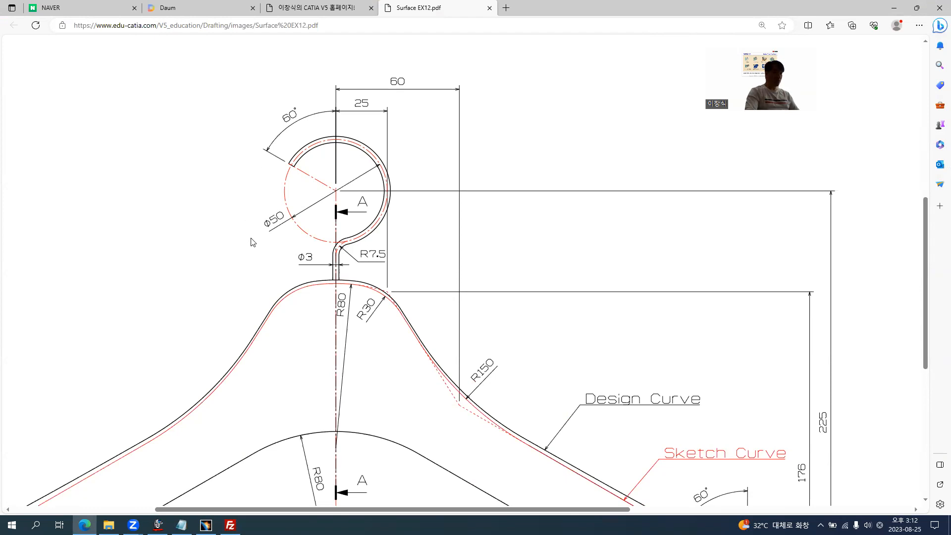
{"action": "key", "text": "alt+Tab"}
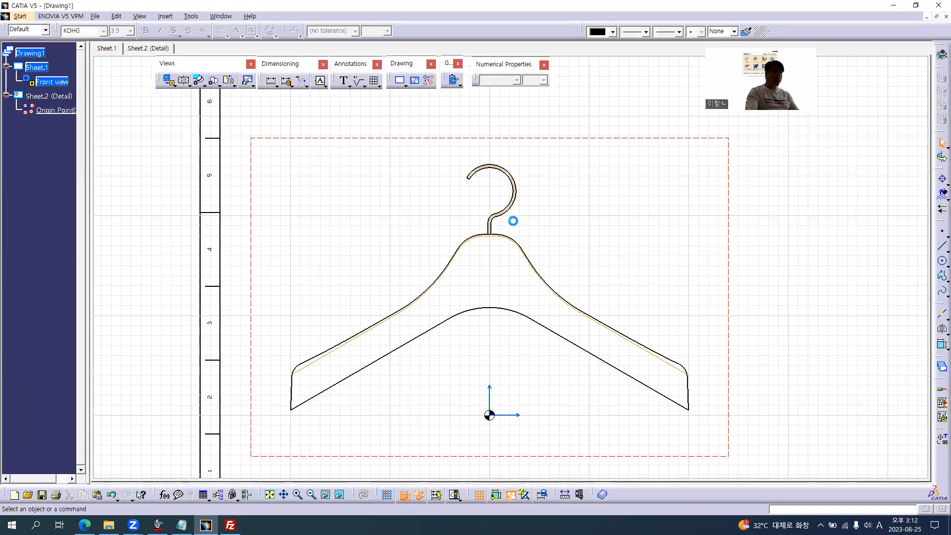
{"action": "mouse_move", "coordinate": [513, 225]}
{"action": "middle_mouse_down"}
{"action": "mouse_move", "coordinate": [548, 310]}
{"action": "mouse_move", "coordinate": [543, 236]}
{"action": "middle_mouse_up"}
{"action": "middle_click_drag", "start_coordinate": [554, 317], "coordinate": [498, 158]}
{"action": "key", "text": "ctrl+z"}
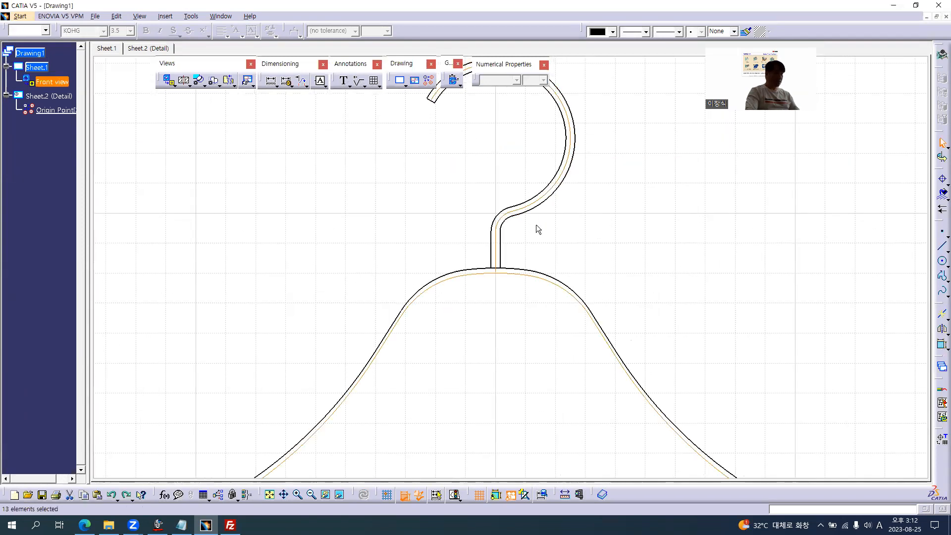
{"action": "left_click", "coordinate": [613, 31]}
{"action": "left_click", "coordinate": [602, 107]}
{"action": "left_click", "coordinate": [612, 185]}
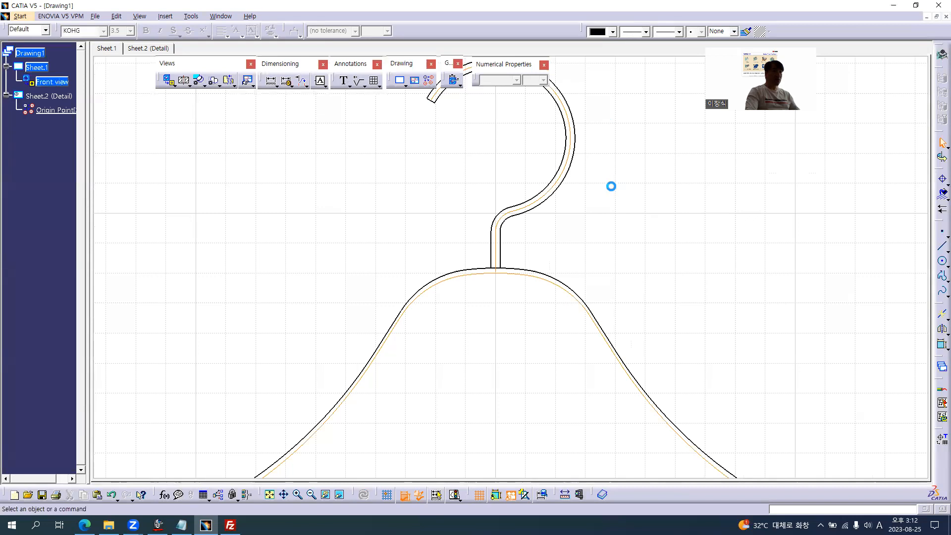
Give the hook centre curve segments in the front view the dash-dot line type shown in the reference.
{"action": "left_click", "coordinate": [499, 239]}
{"action": "left_click", "coordinate": [504, 212], "text": "ctrl"}
{"action": "left_click", "coordinate": [546, 197], "text": "ctrl"}
{"action": "middle_click_drag", "start_coordinate": [528, 135], "coordinate": [547, 264]}
{"action": "left_click", "coordinate": [666, 32]}
{"action": "left_click", "coordinate": [677, 72]}
{"action": "left_click", "coordinate": [642, 193]}
{"action": "mouse_move", "coordinate": [394, 264]}
{"action": "middle_mouse_down"}
{"action": "mouse_move", "coordinate": [392, 374]}
{"action": "mouse_move", "coordinate": [368, 249]}
{"action": "middle_mouse_up"}
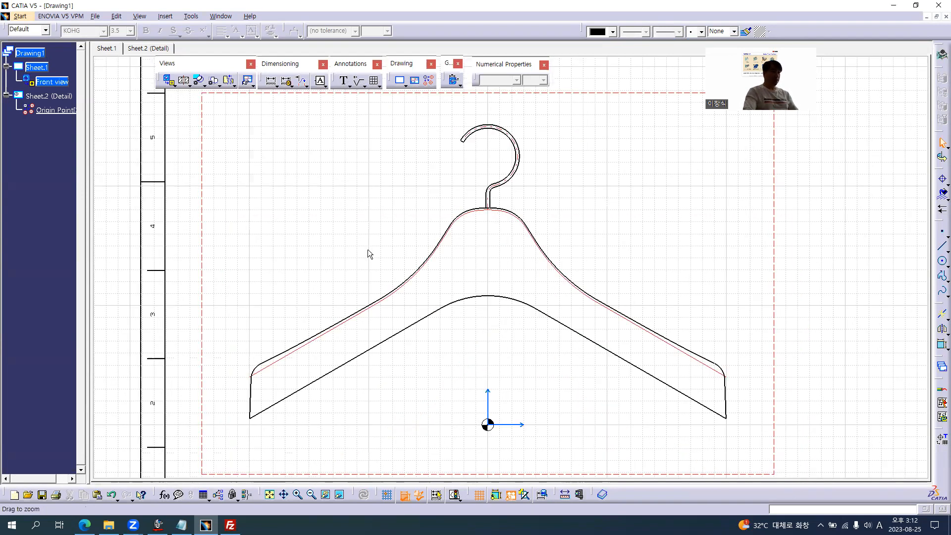
Check the view layout in the reference PDF, and project a top view of the hanger above the front view.
{"action": "key", "text": "alt+Tab"}
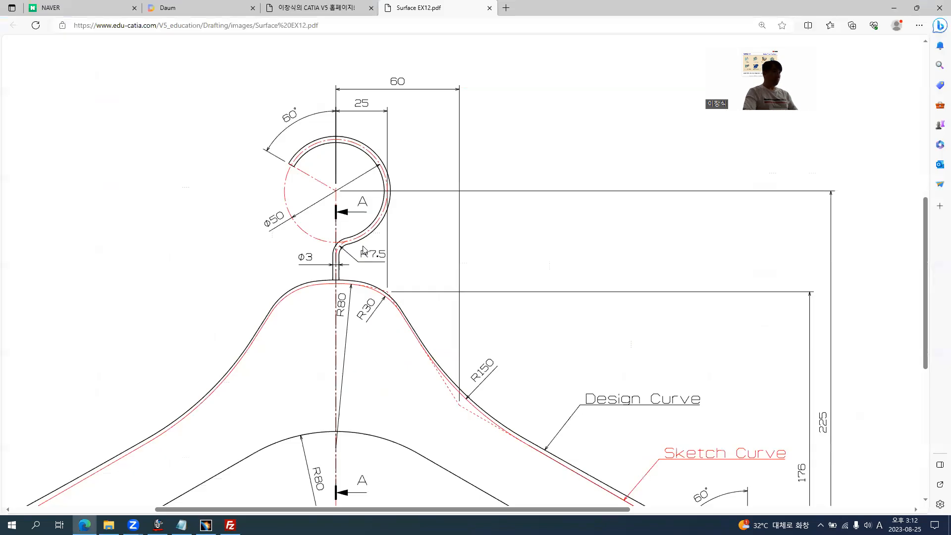
{"action": "scroll", "coordinate": [364, 249], "scroll_direction": "down", "scroll_amount": 3, "text": "ctrl"}
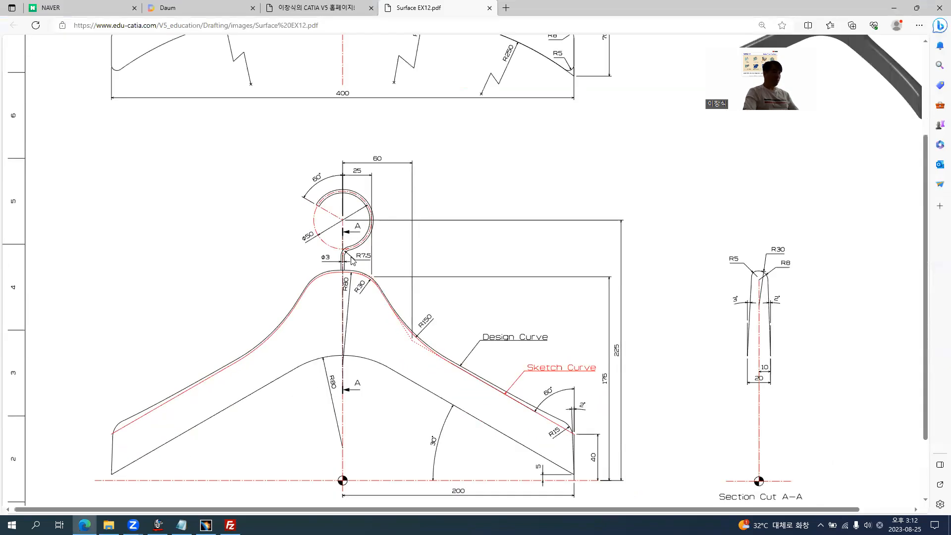
{"action": "scroll", "coordinate": [347, 248], "scroll_direction": "up", "scroll_amount": 3}
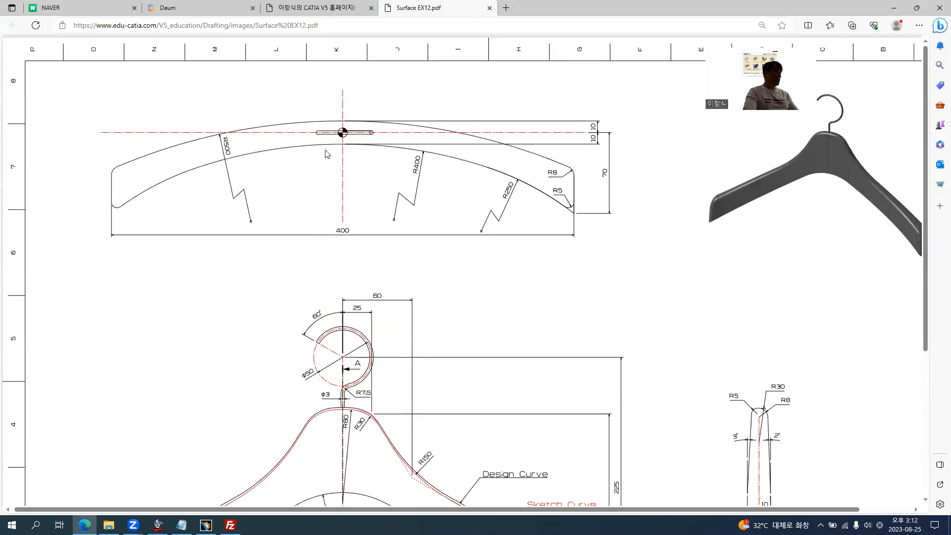
{"action": "key", "text": "alt+Tab"}
{"action": "middle_click_drag", "start_coordinate": [343, 179], "coordinate": [397, 259]}
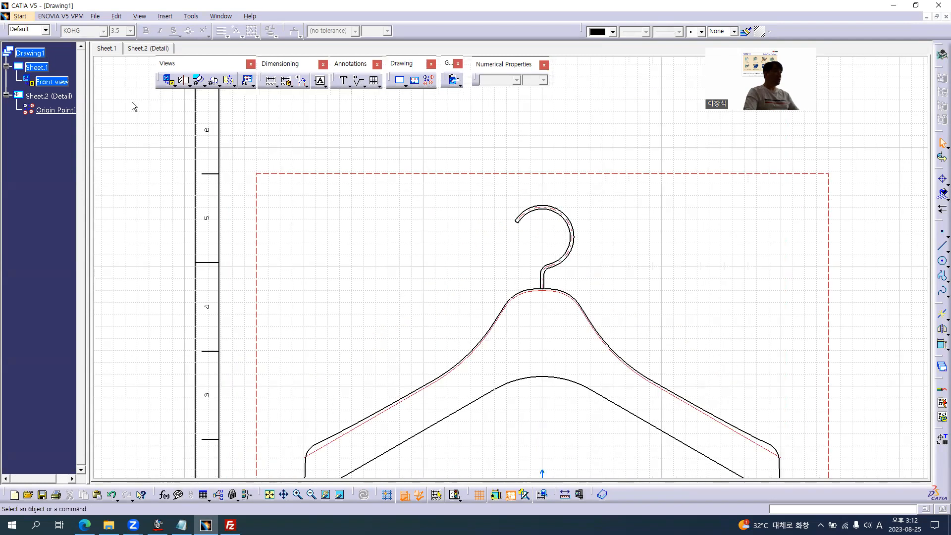
{"action": "left_click", "coordinate": [37, 68]}
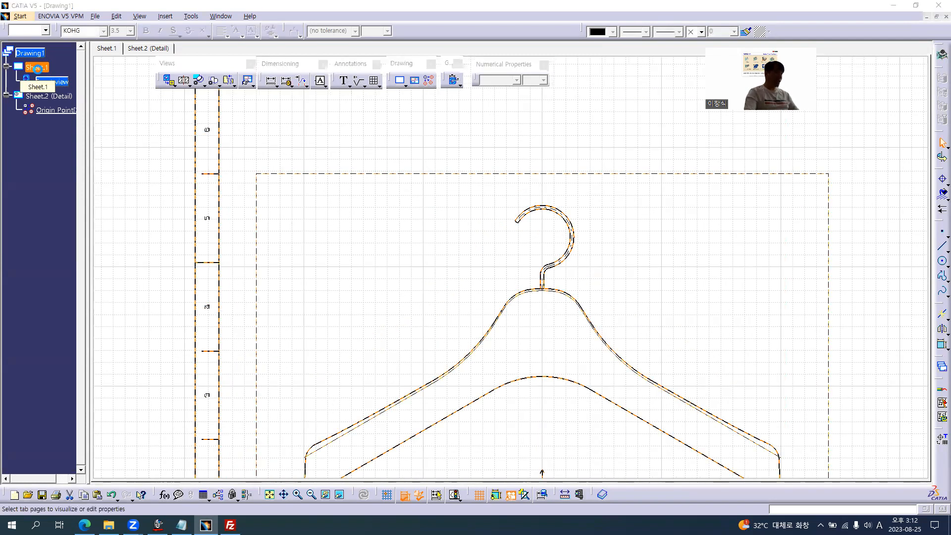
{"action": "left_click", "coordinate": [312, 429]}
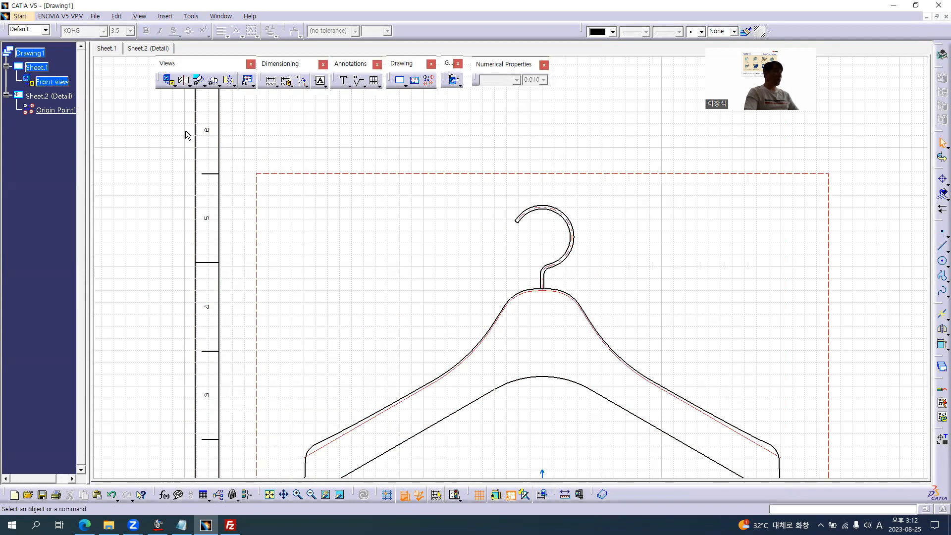
{"action": "left_click", "coordinate": [174, 86]}
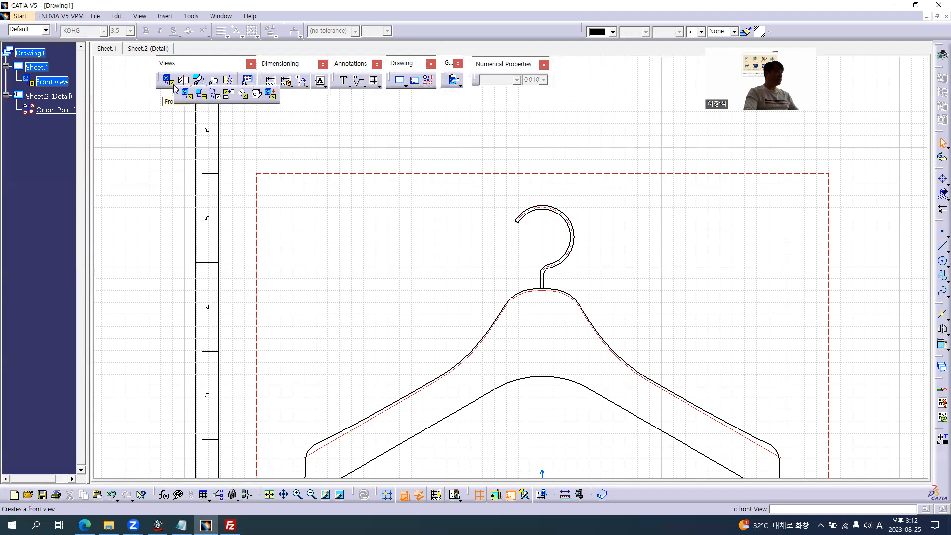
{"action": "left_click", "coordinate": [243, 94]}
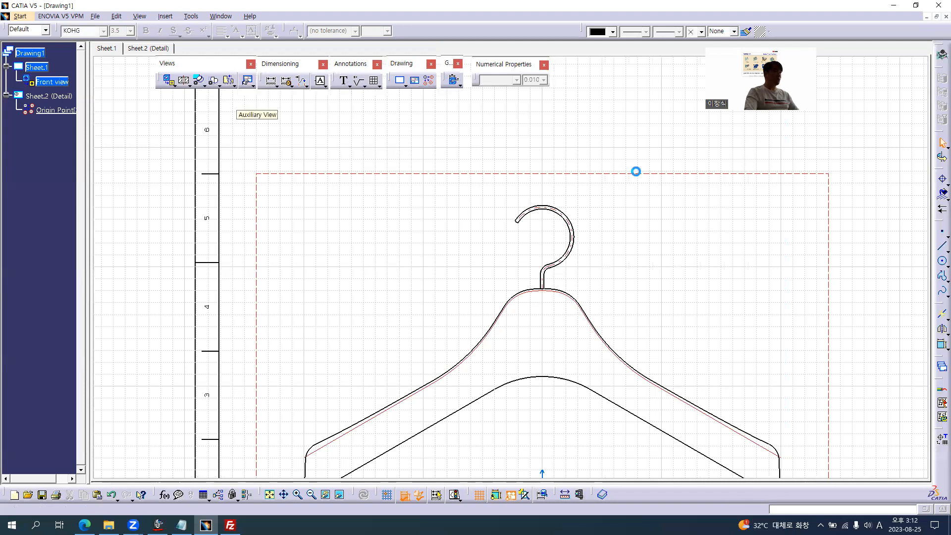
{"action": "middle_click_drag", "start_coordinate": [571, 122], "coordinate": [552, 319]}
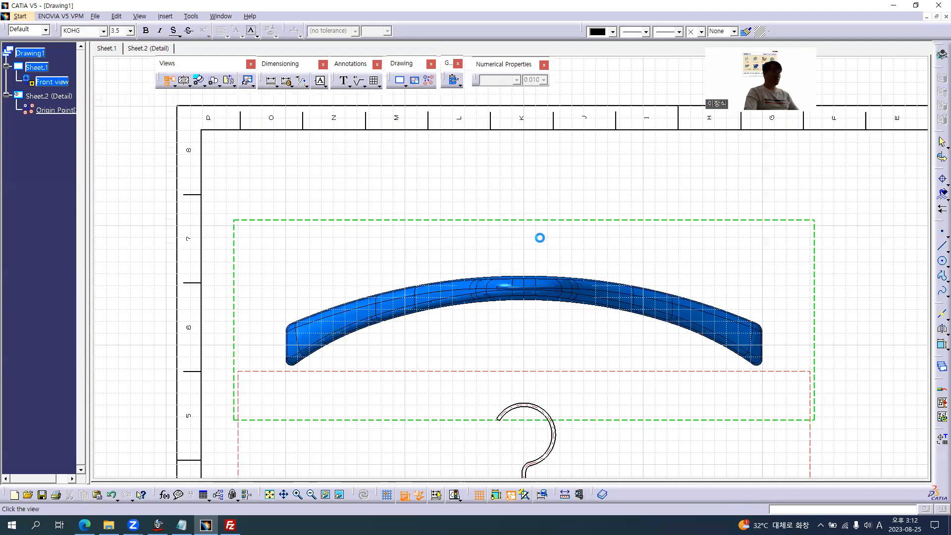
{"action": "left_click", "coordinate": [540, 238]}
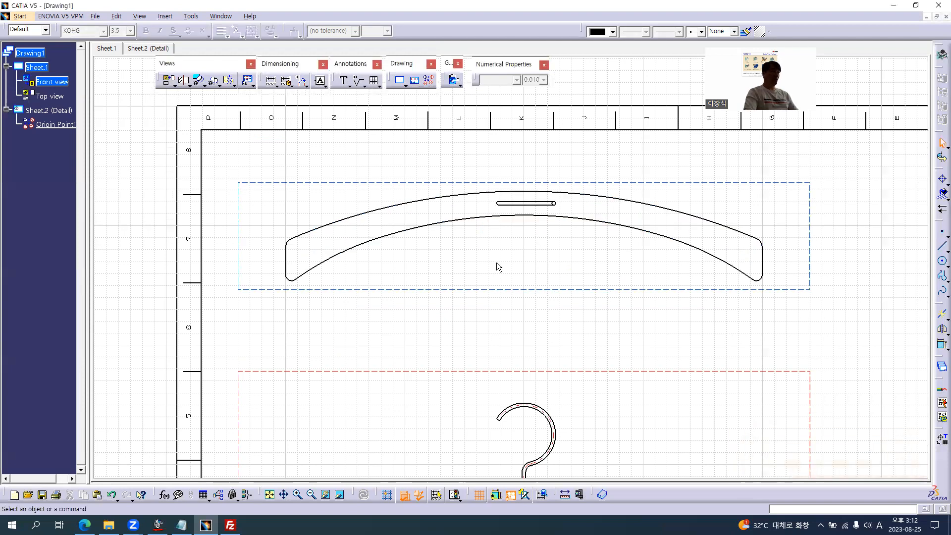
Activate the top view and place an instance of the Origin Point detail at its origin, as in the reference PDF.
{"action": "key", "text": "alt+Tab"}
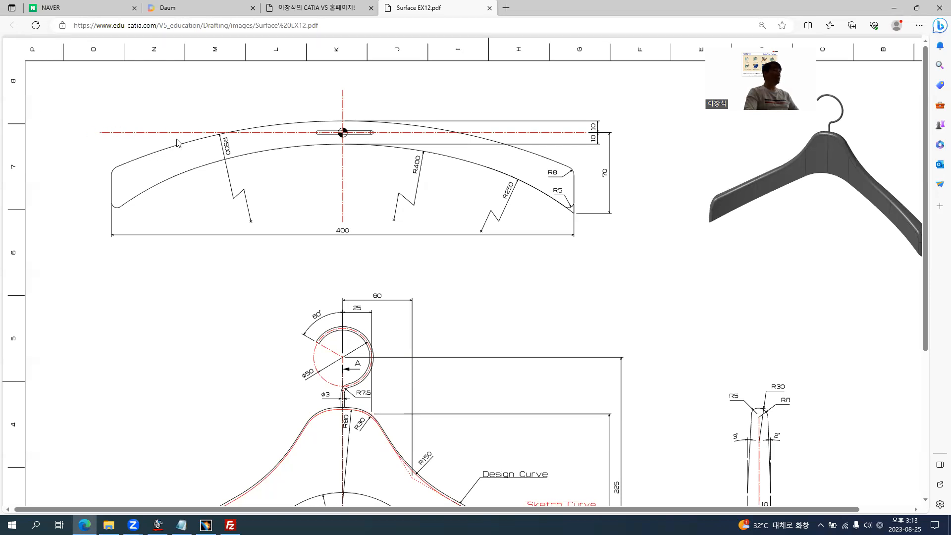
{"action": "key", "text": "alt+Tab"}
{"action": "double_click", "coordinate": [373, 182]}
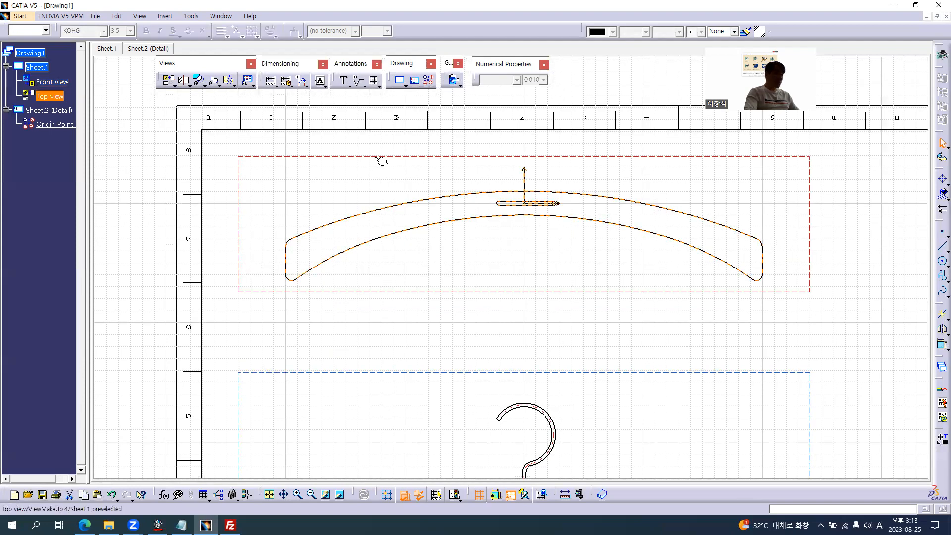
{"action": "left_click", "coordinate": [480, 244]}
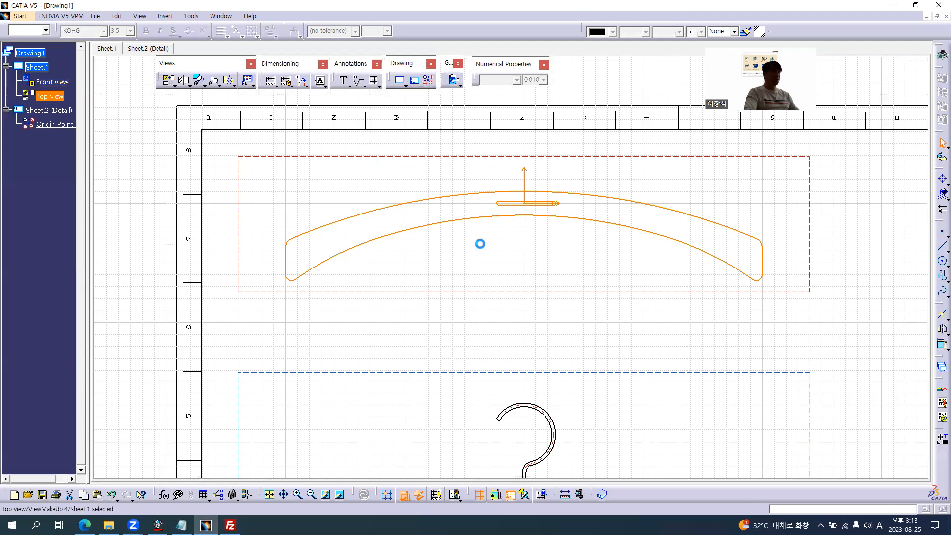
{"action": "left_click", "coordinate": [428, 80]}
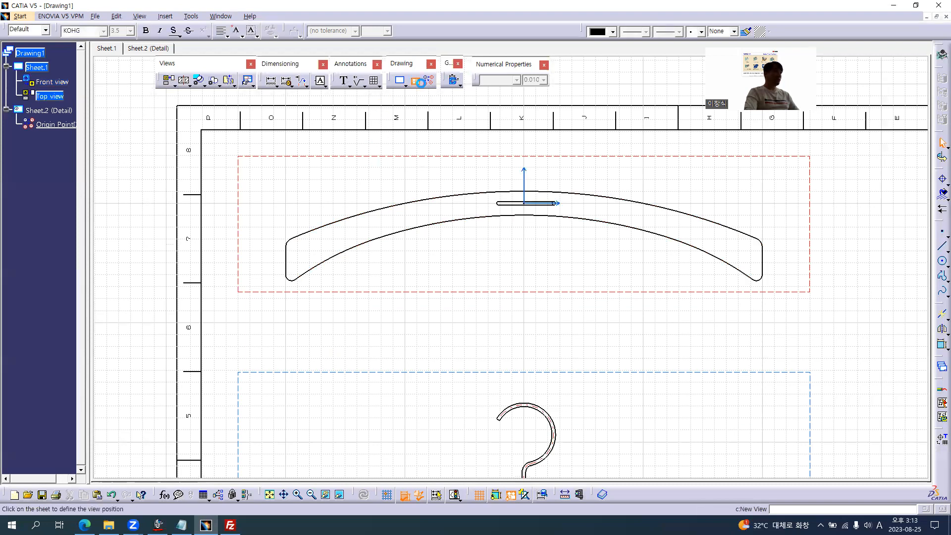
{"action": "left_click", "coordinate": [54, 124]}
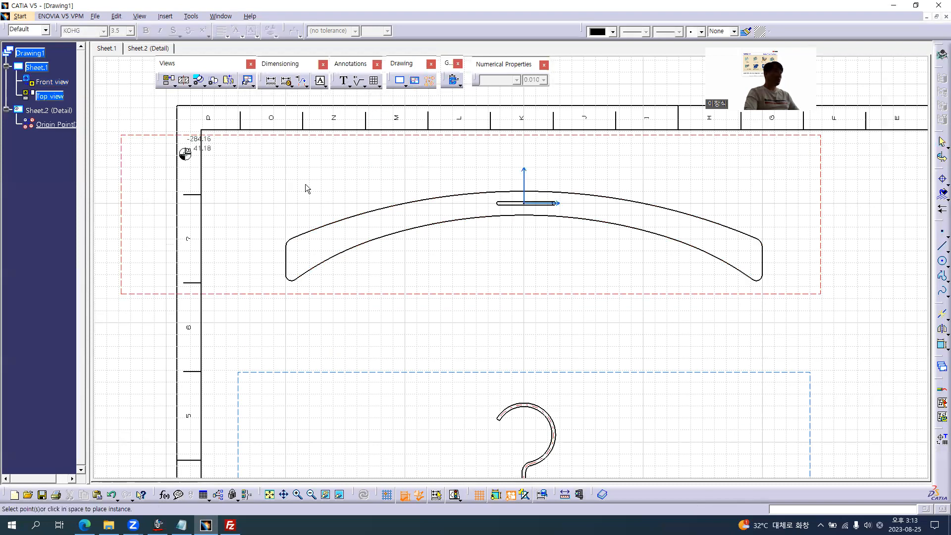
{"action": "left_click", "coordinate": [525, 204]}
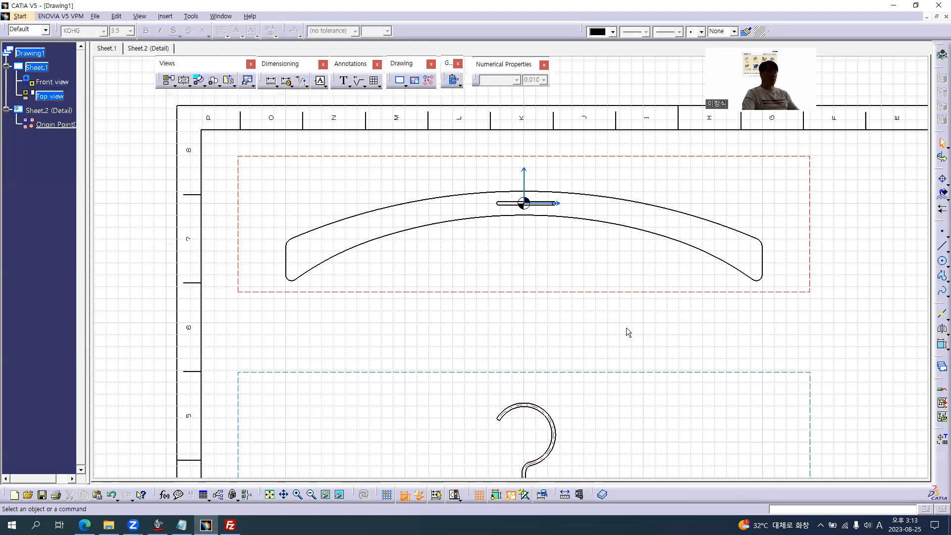
Draw a horizontal line about 422 mm long and a vertical line about 105 mm long through the top view's origin.
{"action": "mouse_move", "coordinate": [547, 331]}
{"action": "middle_mouse_down", "text": "ctrl"}
{"action": "mouse_move", "coordinate": [546, 364]}
{"action": "mouse_move", "coordinate": [860, 265]}
{"action": "middle_mouse_up", "text": "ctrl"}
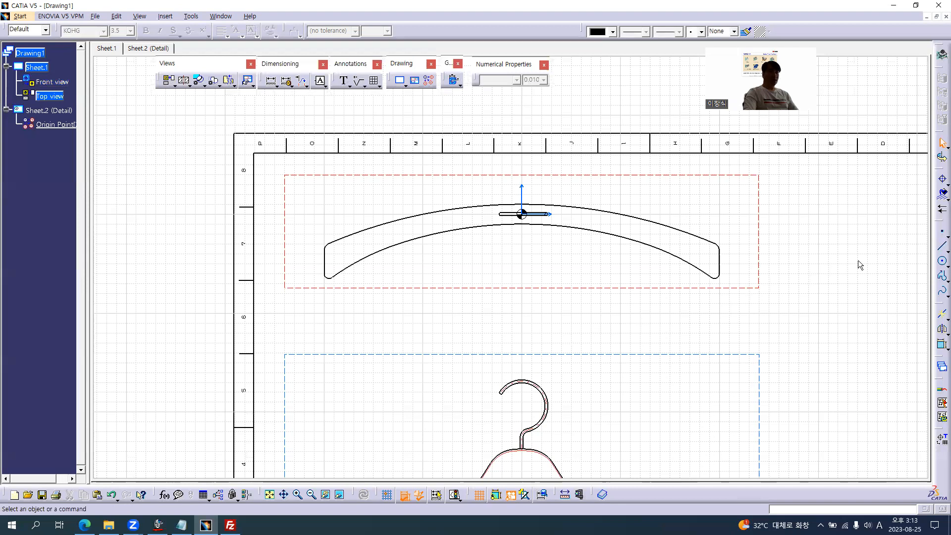
{"action": "left_click", "coordinate": [940, 248]}
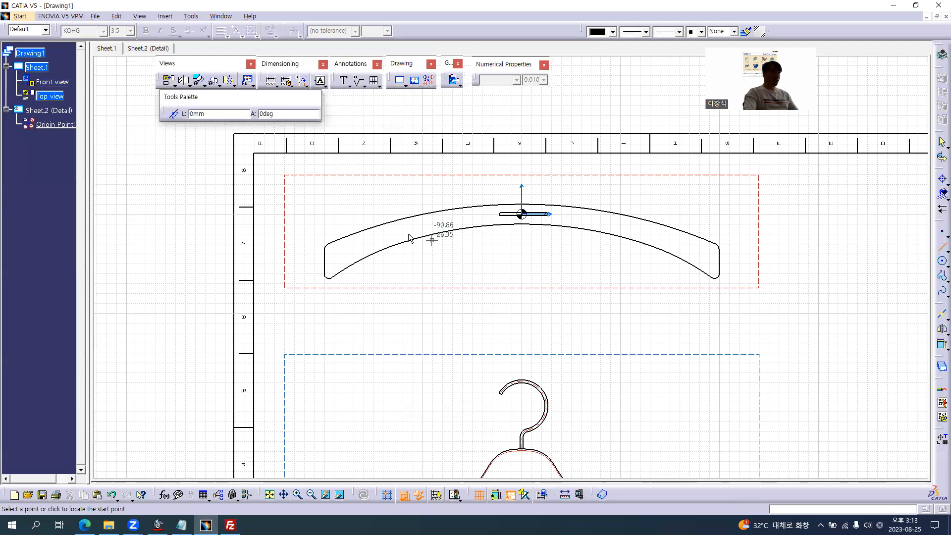
{"action": "left_click", "coordinate": [314, 214]}
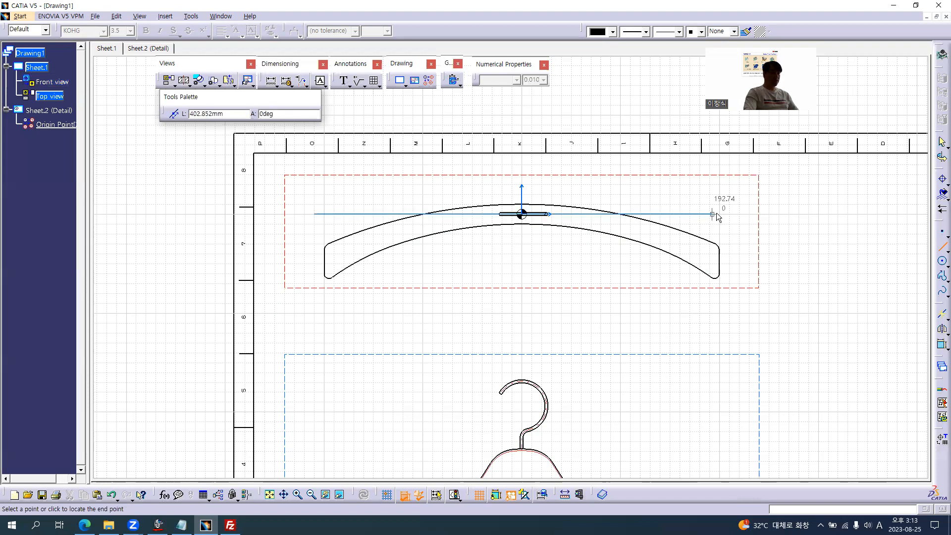
{"action": "left_click", "coordinate": [731, 214]}
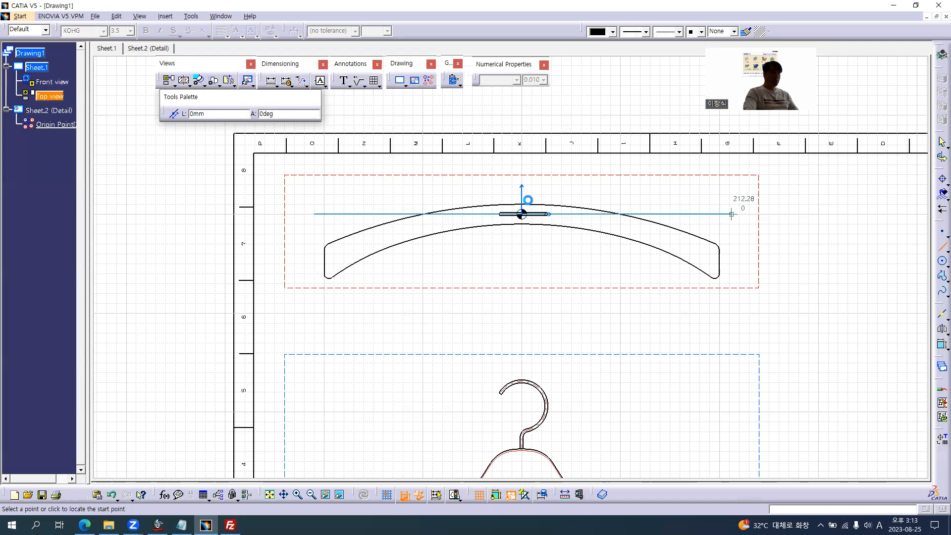
{"action": "left_click", "coordinate": [522, 184]}
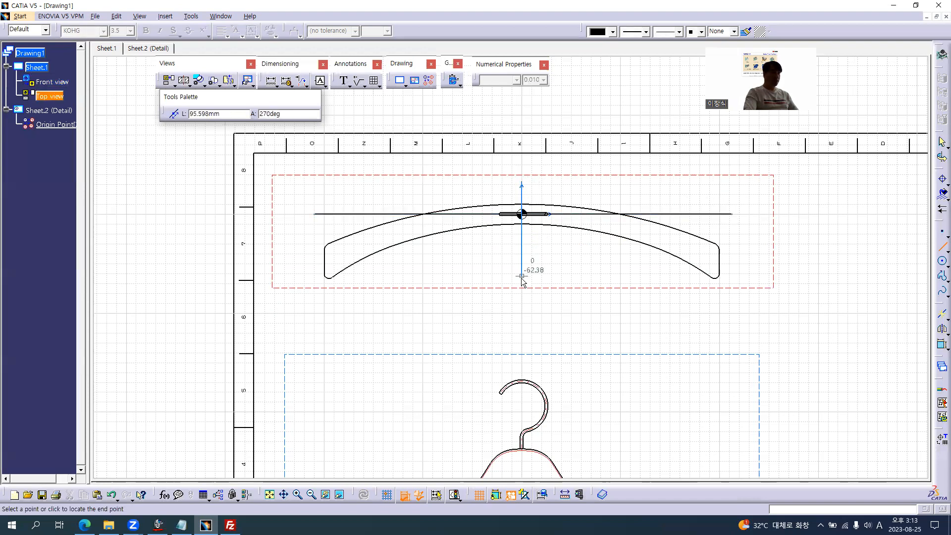
{"action": "key", "text": "alt+Tab"}
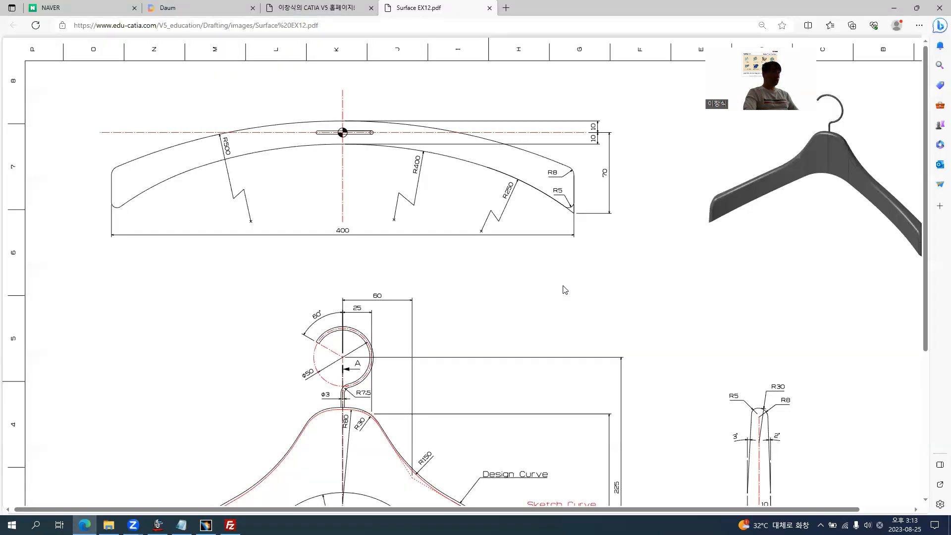
{"action": "key", "text": "alt+Tab"}
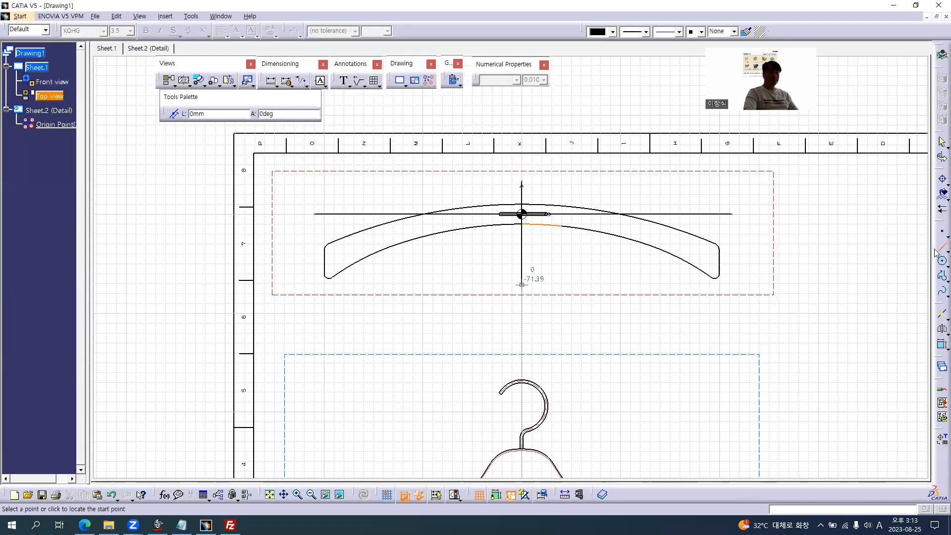
{"action": "left_click", "coordinate": [522, 284]}
Copy the red dash-dot format of the front view's hook centre curve onto the top view's horizontal and vertical lines.
{"action": "left_click", "coordinate": [523, 248]}
{"action": "left_click", "coordinate": [707, 214], "text": "ctrl"}
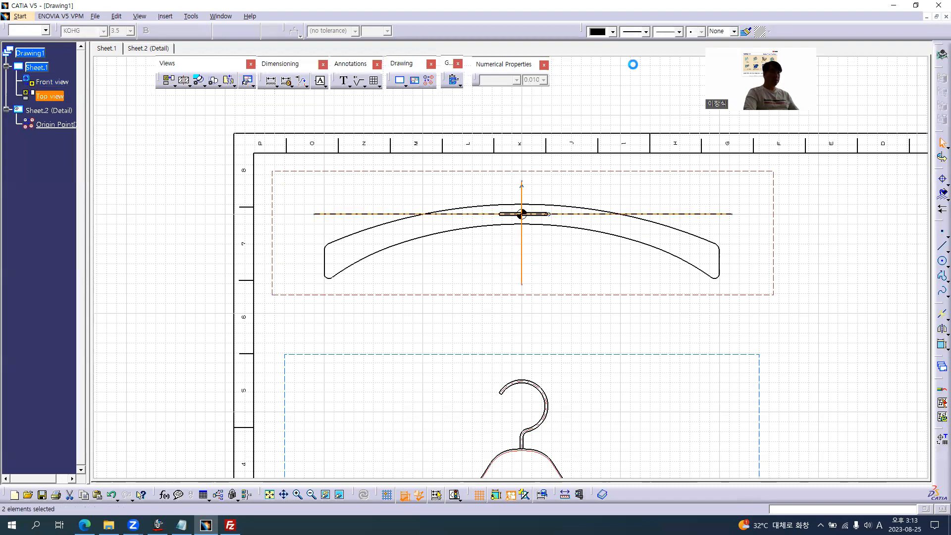
{"action": "left_click", "coordinate": [745, 32]}
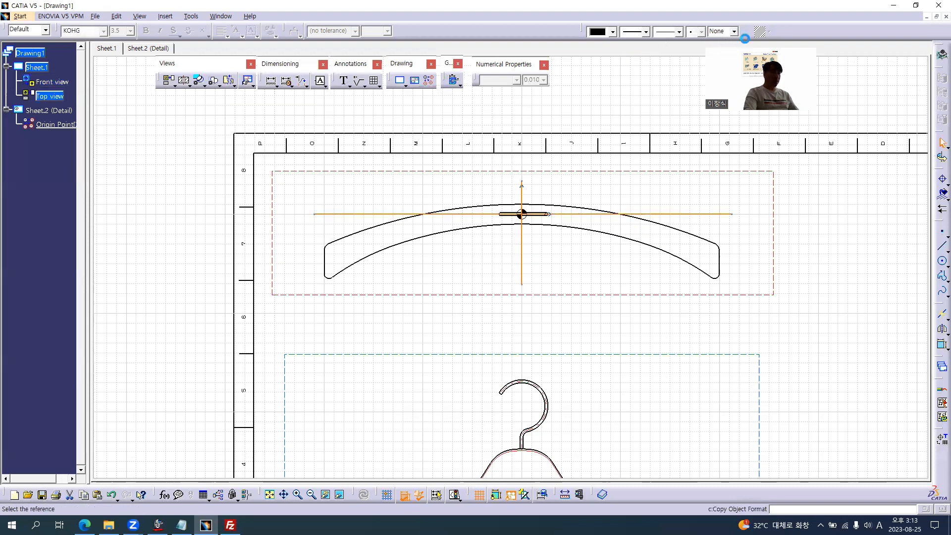
{"action": "middle_click", "coordinate": [543, 391]}
{"action": "middle_click_drag", "start_coordinate": [538, 395], "coordinate": [506, 230], "text": "ctrl"}
{"action": "left_click", "coordinate": [501, 293]}
{"action": "middle_click_drag", "start_coordinate": [566, 187], "coordinate": [560, 365], "text": "ctrl"}
{"action": "middle_click_drag", "start_coordinate": [496, 126], "coordinate": [518, 267]}
Apply a Fix constraint to the horizontal and vertical centre lines of the top view.
{"action": "left_click", "coordinate": [506, 240]}
{"action": "left_click", "coordinate": [585, 211], "text": "ctrl"}
{"action": "right_click", "coordinate": [587, 212]}
{"action": "mouse_move", "coordinate": [634, 338]}
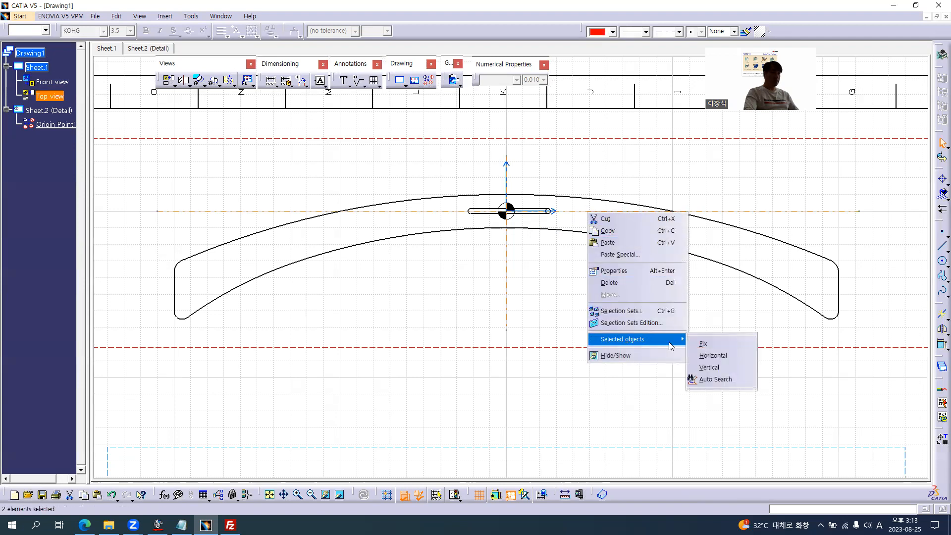
{"action": "left_click", "coordinate": [716, 342]}
{"action": "left_click", "coordinate": [610, 302]}
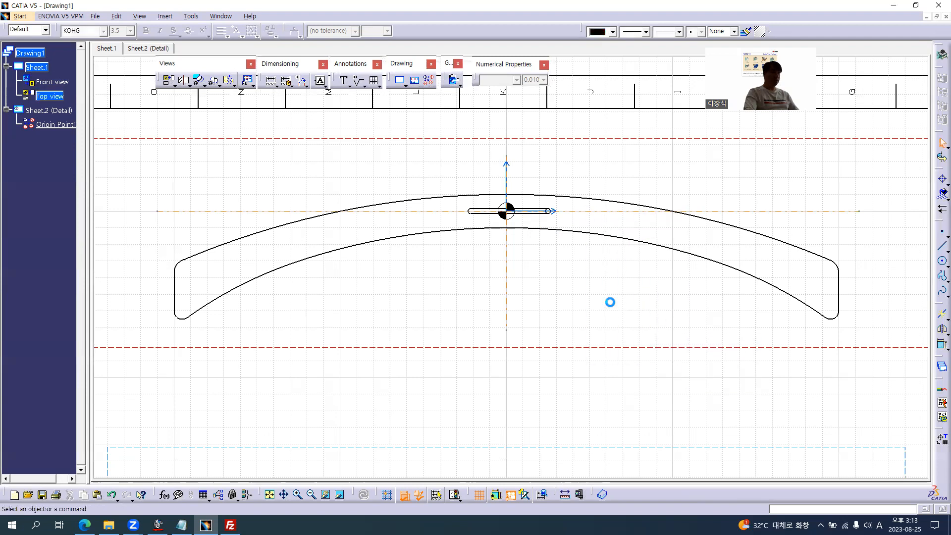
Switch to the reference PDF in the browser and examine its front view and the profile of Section Cut A-A.
{"action": "middle_click_drag", "start_coordinate": [603, 370], "coordinate": [553, 347]}
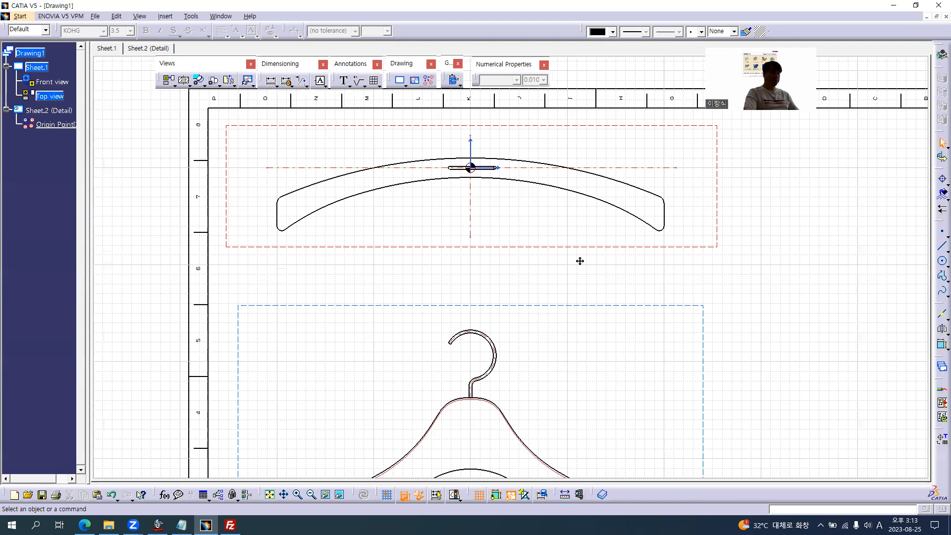
{"action": "middle_click_drag", "start_coordinate": [580, 261], "coordinate": [583, 241], "text": "ctrl"}
{"action": "key", "text": "alt+Tab"}
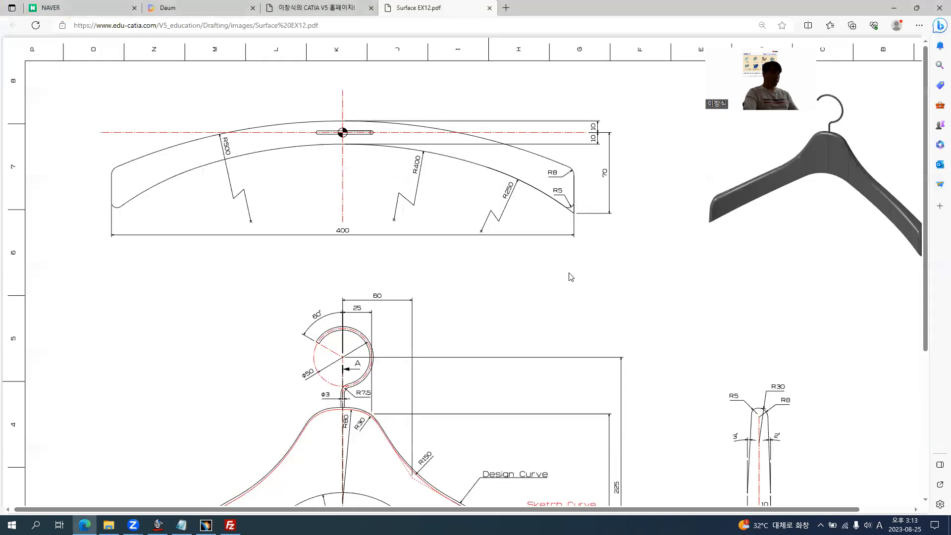
{"action": "scroll", "coordinate": [421, 331], "scroll_direction": "down", "scroll_amount": 1, "text": "ctrl"}
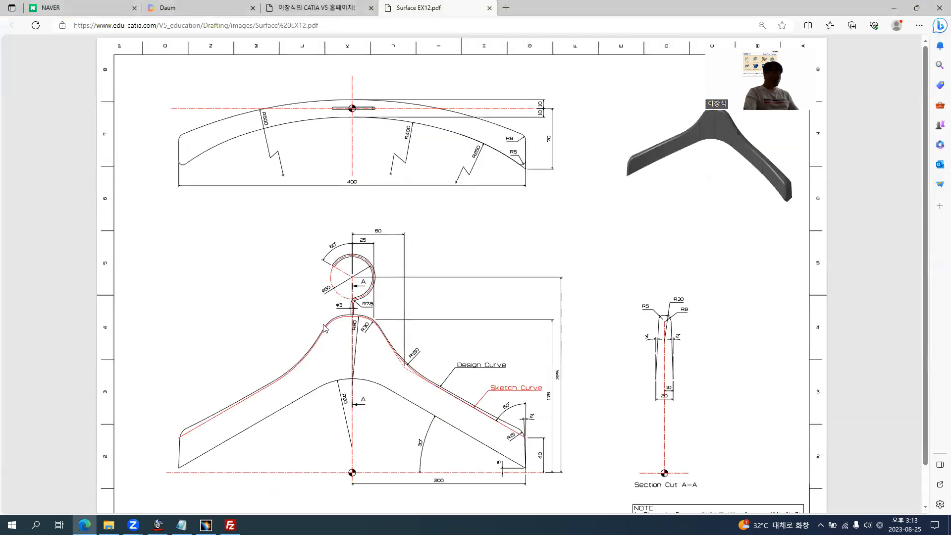
{"action": "scroll", "coordinate": [325, 328], "scroll_direction": "up", "scroll_amount": 2, "text": "ctrl"}
{"action": "scroll", "coordinate": [324, 326], "scroll_direction": "down", "scroll_amount": 1, "text": "ctrl"}
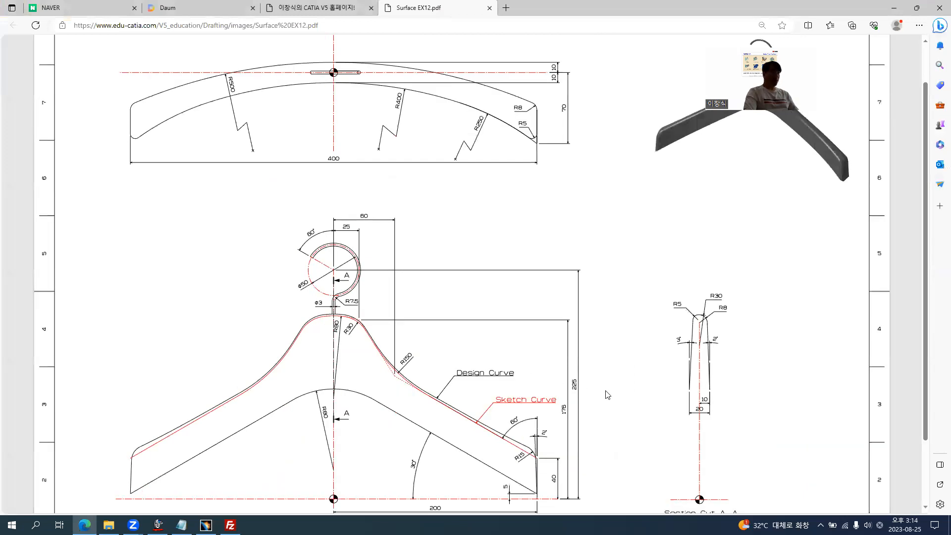
{"action": "scroll", "coordinate": [709, 387], "scroll_direction": "down", "scroll_amount": 2}
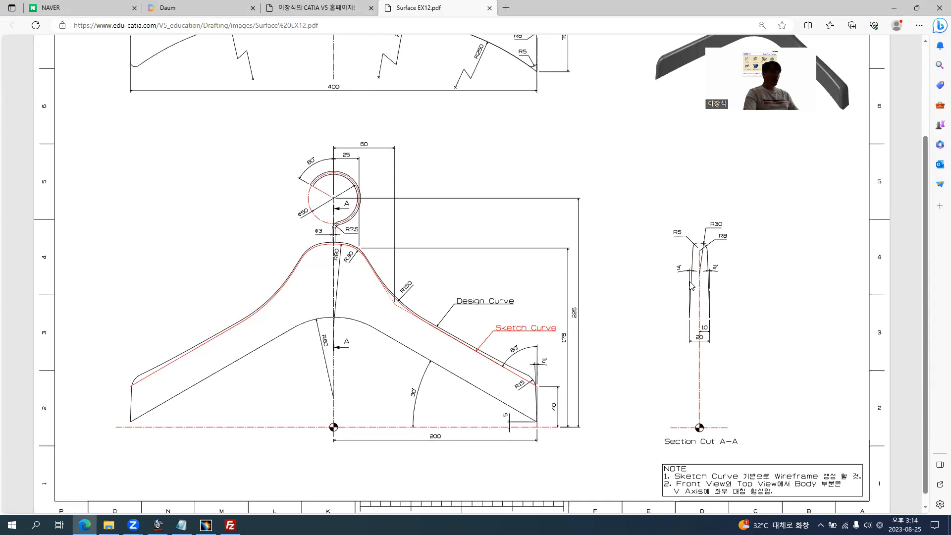
{"action": "scroll", "coordinate": [303, 272], "scroll_direction": "up", "scroll_amount": 2, "text": "ctrl"}
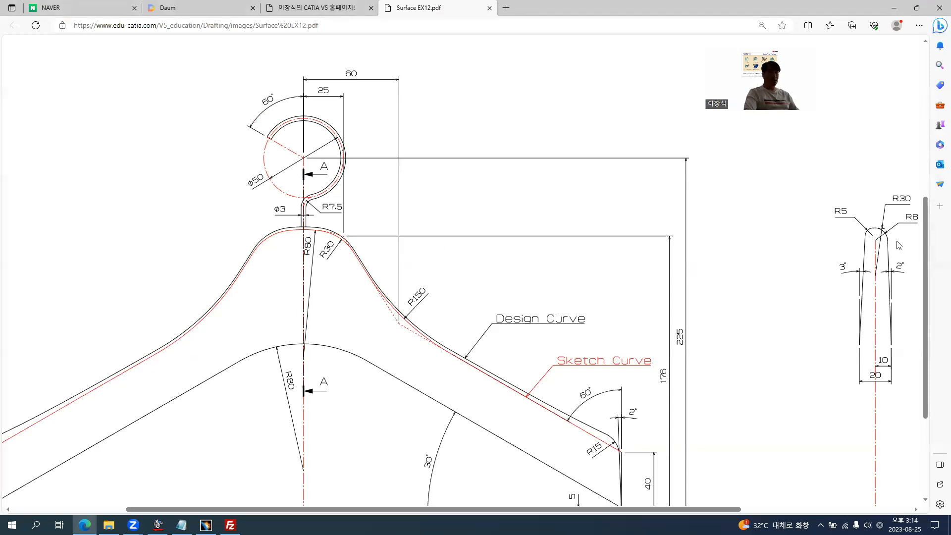
{"action": "scroll", "coordinate": [899, 245], "scroll_direction": "up", "scroll_amount": 3, "text": "ctrl"}
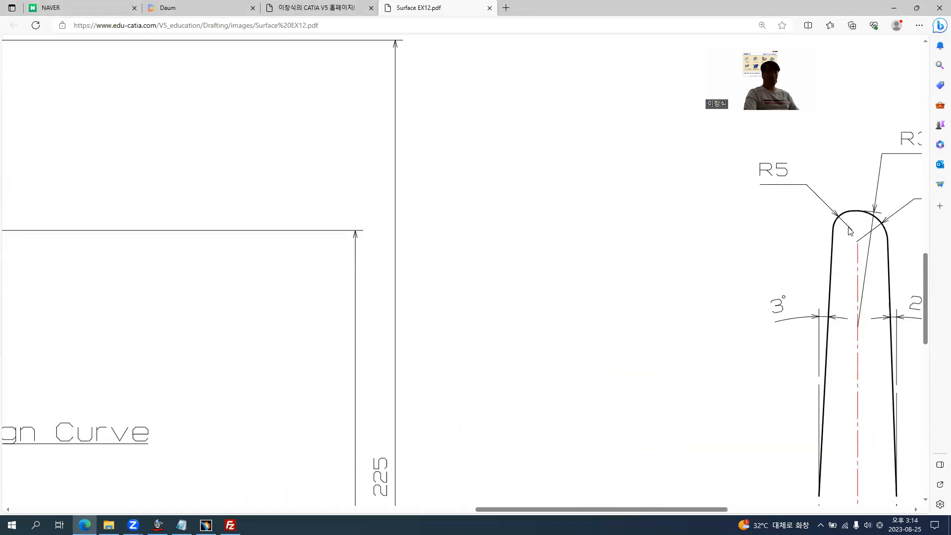
{"action": "scroll", "coordinate": [858, 247], "scroll_direction": "down", "scroll_amount": 4, "text": "ctrl"}
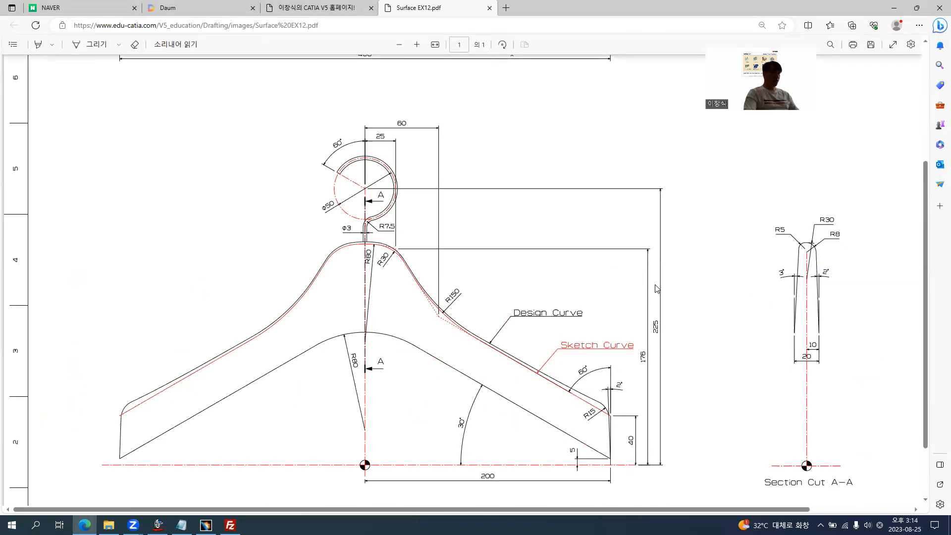
Switch back to the CATIA drawing and paste a copy of the front view onto Sheet.1.
{"action": "key", "text": "alt+Tab"}
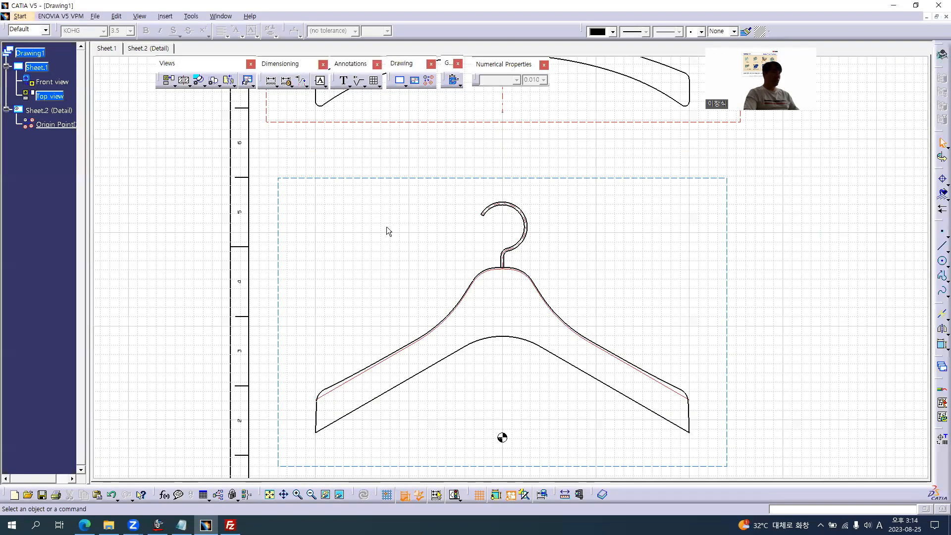
{"action": "middle_click_drag", "start_coordinate": [413, 232], "coordinate": [333, 214]}
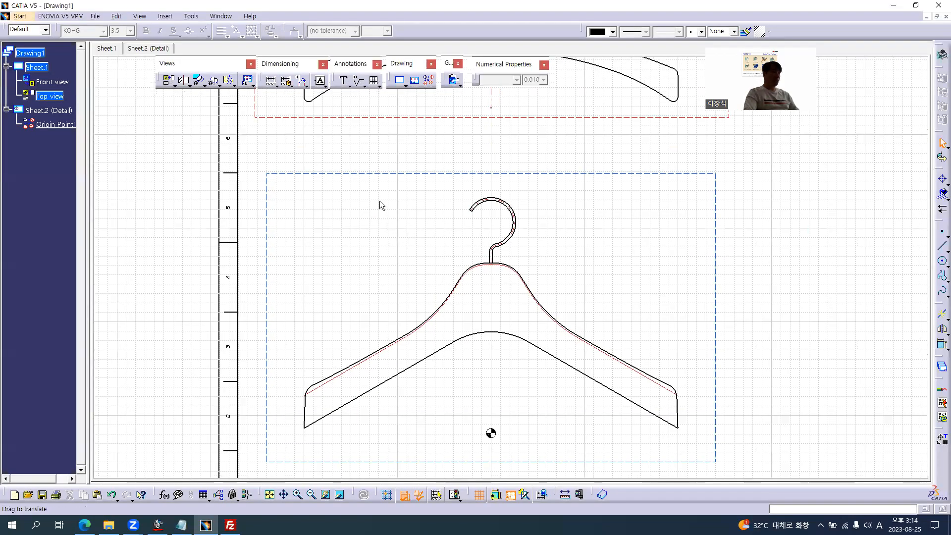
{"action": "left_click", "coordinate": [59, 82]}
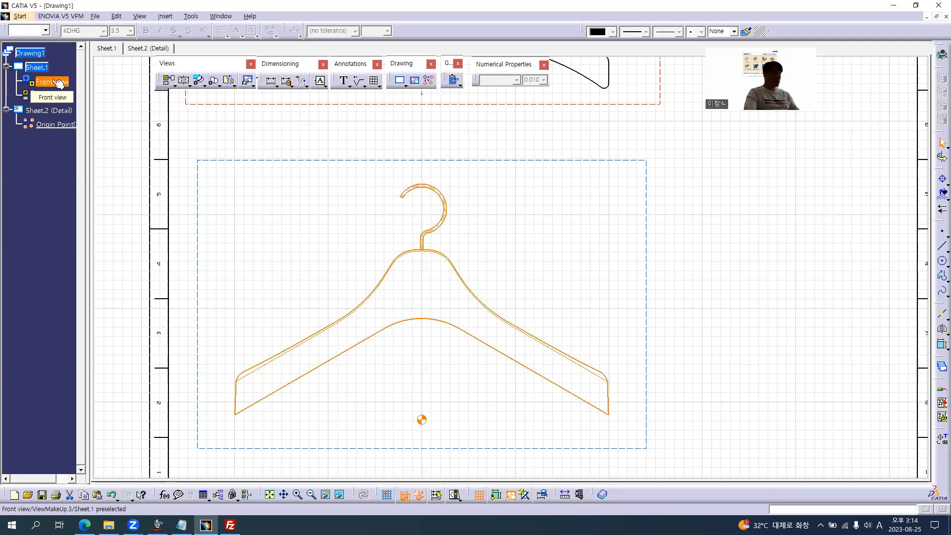
{"action": "left_click", "coordinate": [30, 67]}
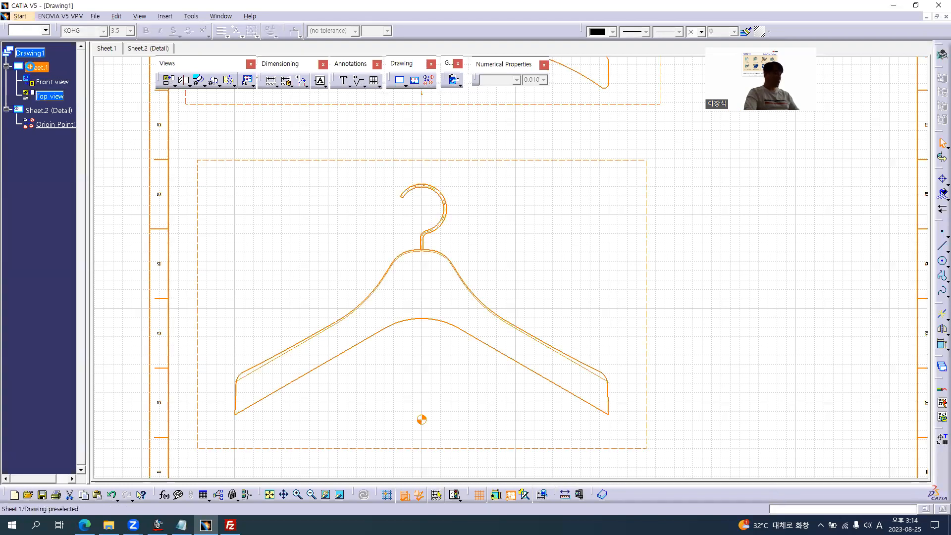
{"action": "key", "text": "ctrl+v"}
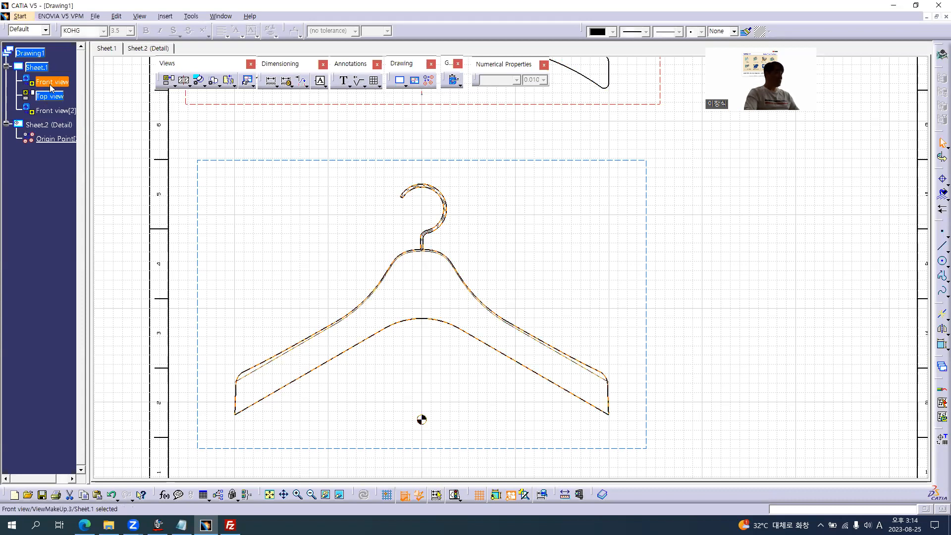
Hide the original front view and make its copy, Front view[2], the active view.
{"action": "right_click", "coordinate": [50, 86]}
{"action": "left_click", "coordinate": [79, 252]}
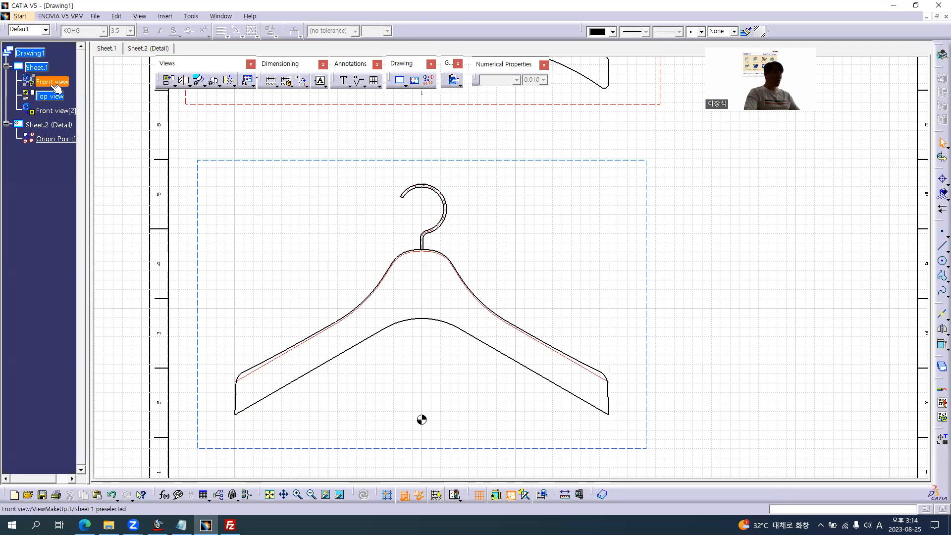
{"action": "left_click", "coordinate": [56, 111]}
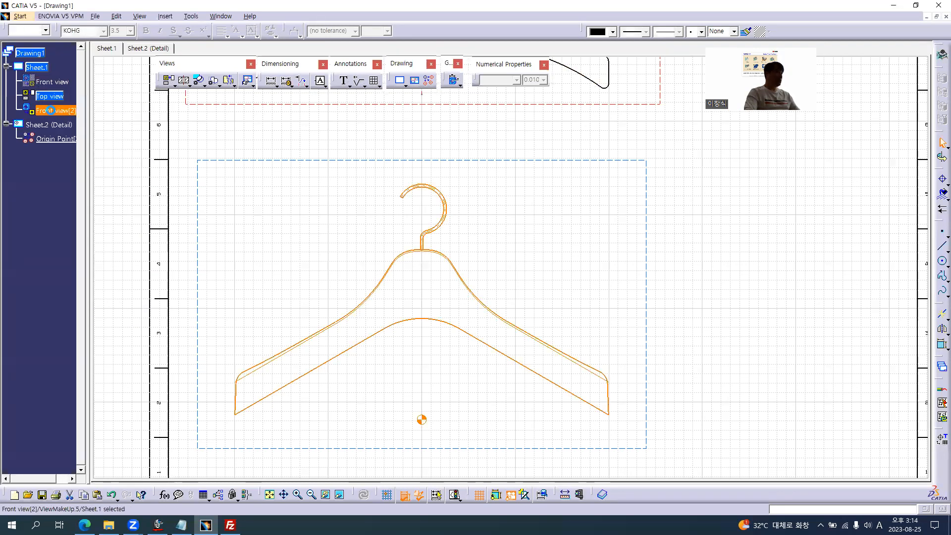
{"action": "left_click", "coordinate": [370, 163]}
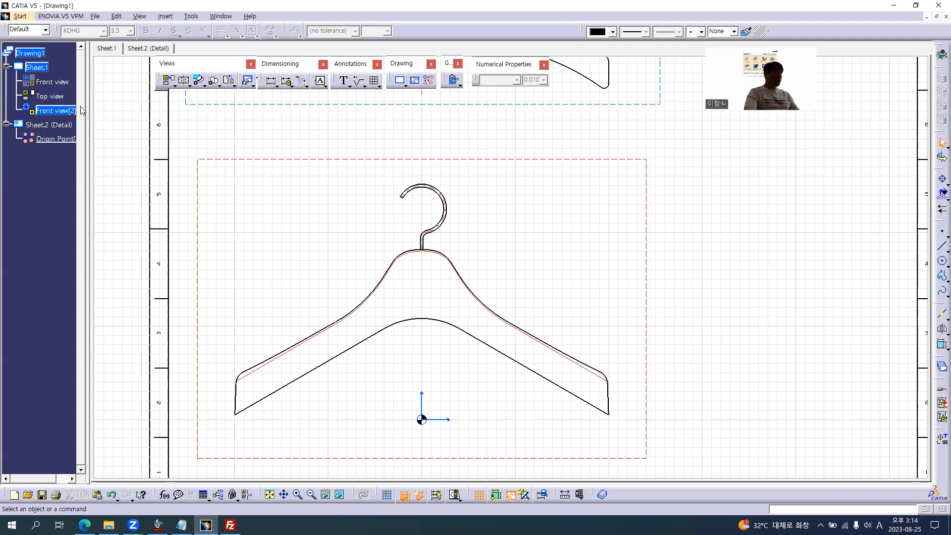
Turn on Lock View for the original front view and the top view.
{"action": "left_click", "coordinate": [52, 82]}
{"action": "left_click", "coordinate": [52, 96], "text": "ctrl"}
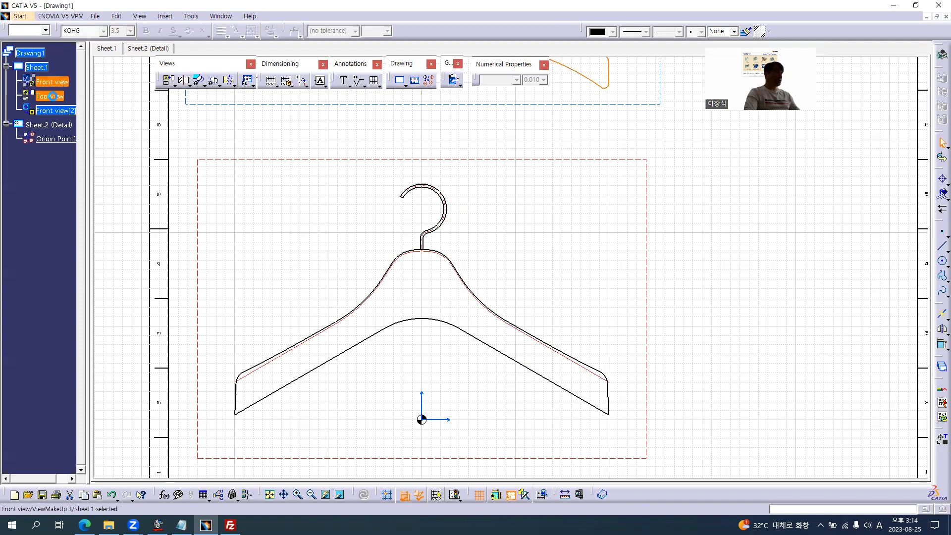
{"action": "key", "text": "alt+Return"}
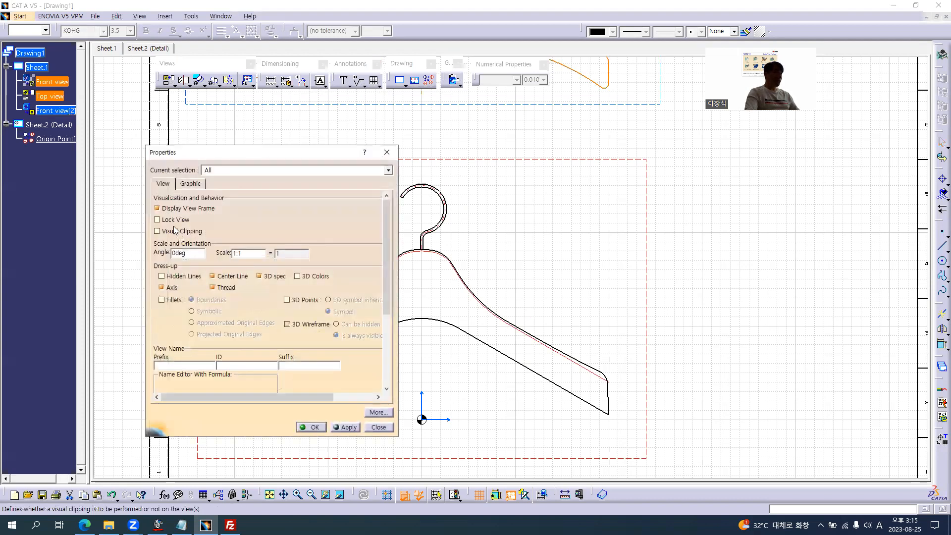
{"action": "left_click", "coordinate": [170, 219]}
{"action": "left_click", "coordinate": [320, 429]}
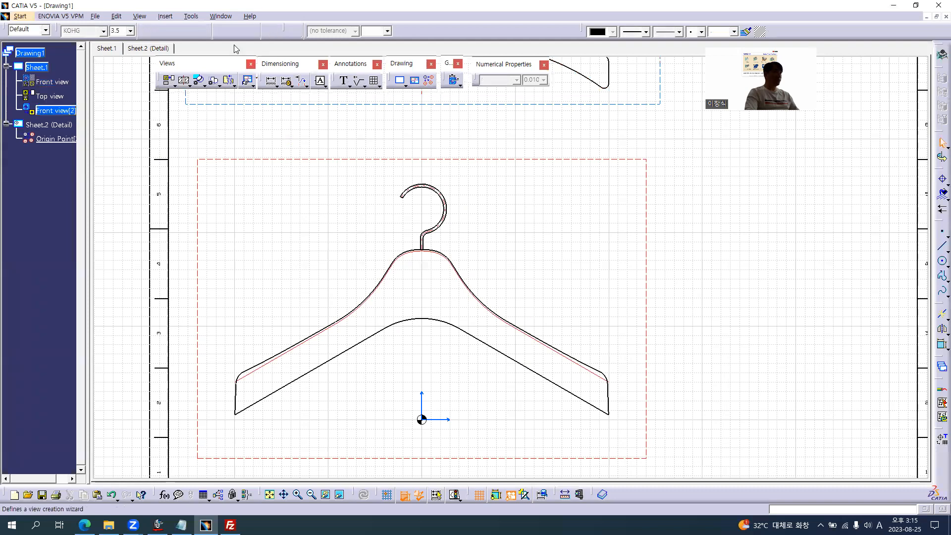
Switch to the GSD Page01 EX12 part window and hide the Wireframe Body.
{"action": "left_click", "coordinate": [221, 16]}
{"action": "left_click", "coordinate": [245, 81]}
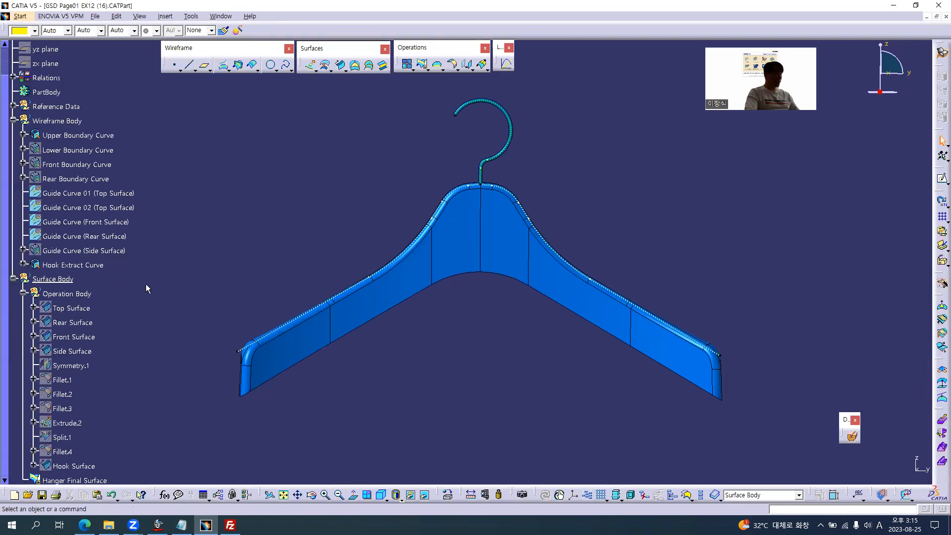
{"action": "left_click", "coordinate": [76, 268]}
{"action": "right_click", "coordinate": [76, 268]}
{"action": "key", "text": "Escape"}
{"action": "key", "text": "Escape"}
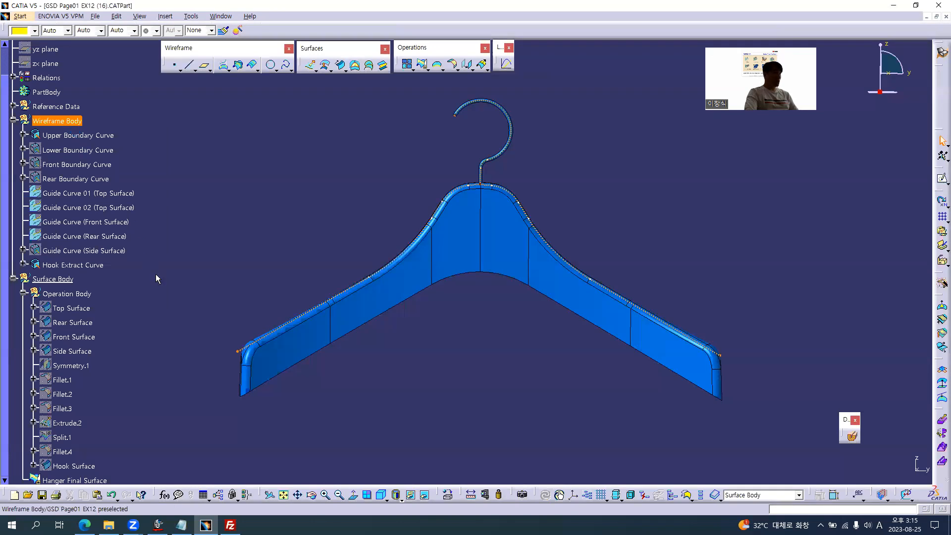
Hide the Hanger Final Surface in the part's Surface Body.
{"action": "scroll", "coordinate": [158, 307], "scroll_direction": "down", "scroll_amount": 3}
{"action": "left_click", "coordinate": [72, 392]}
{"action": "right_click", "coordinate": [67, 392]}
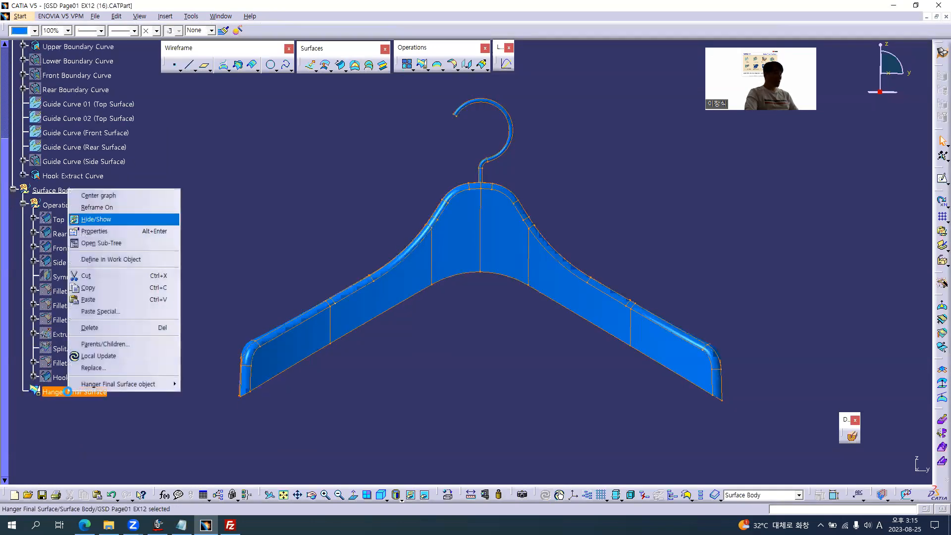
{"action": "key", "text": "Return"}
{"action": "left_click", "coordinate": [61, 363]}
{"action": "right_click", "coordinate": [68, 364]}
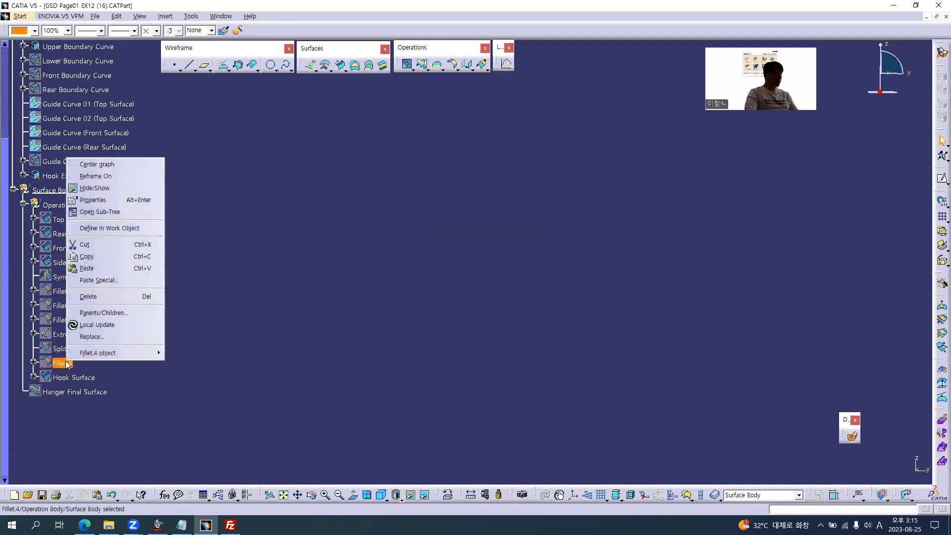
{"action": "key", "text": "h"}
{"action": "left_click", "coordinate": [62, 363]}
{"action": "right_click", "coordinate": [62, 363]}
{"action": "key", "text": "h"}
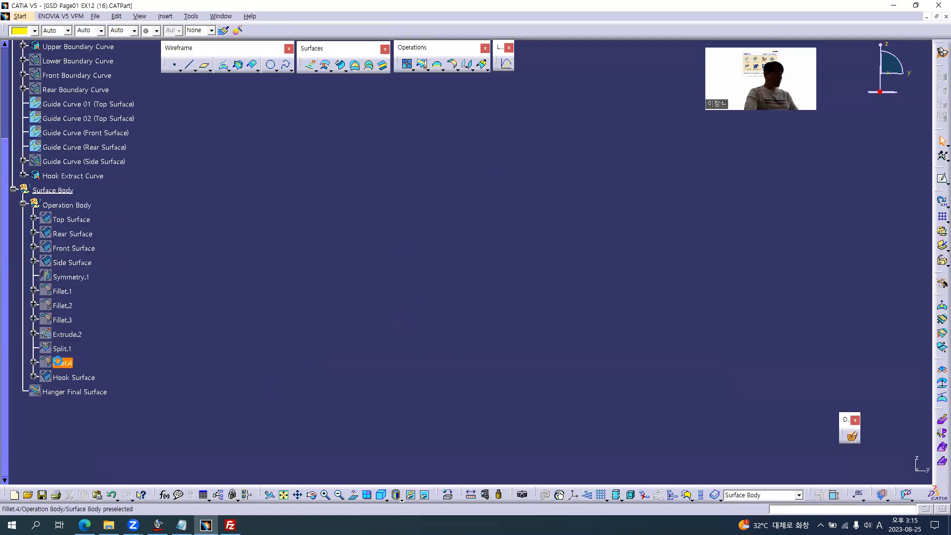
Show the Split.1 surface from the Operation Body so that only the hanger body without the hook is displayed.
{"action": "right_click", "coordinate": [70, 350]}
{"action": "key", "text": "h"}
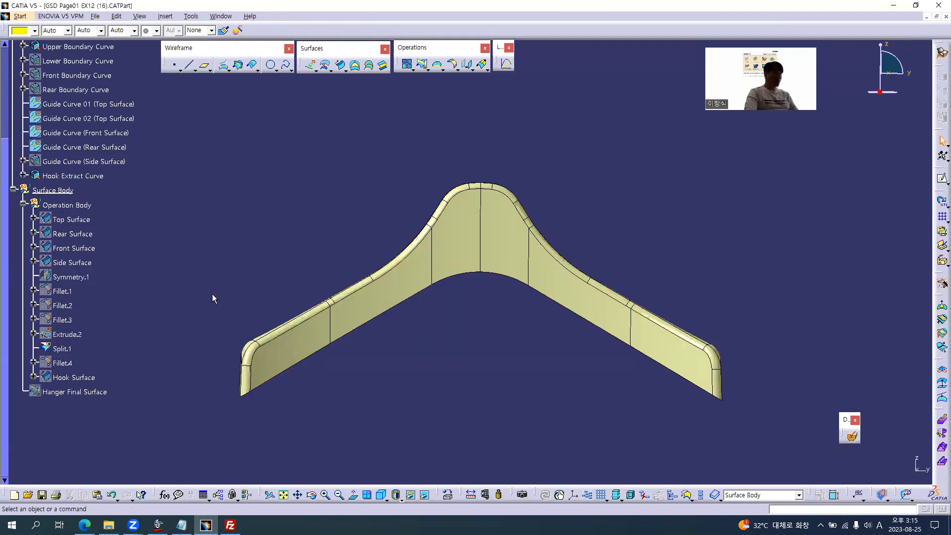
{"action": "middle_click_drag", "start_coordinate": [503, 356], "coordinate": [588, 257]}
{"action": "left_click", "coordinate": [324, 236]}
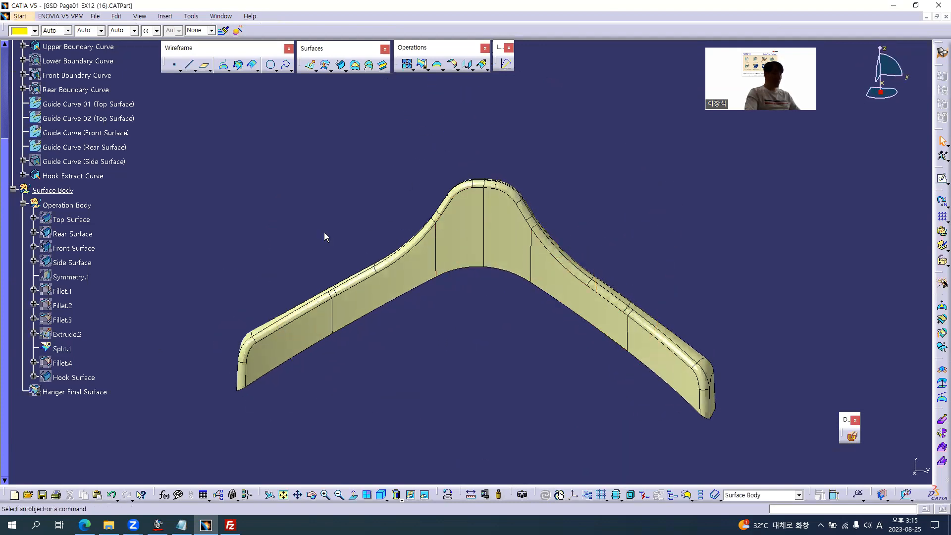
Return to the drawing window and update the sheet so the copied front view takes over the part's current visibility.
{"action": "key", "text": "alt+w"}
{"action": "key", "text": "2"}
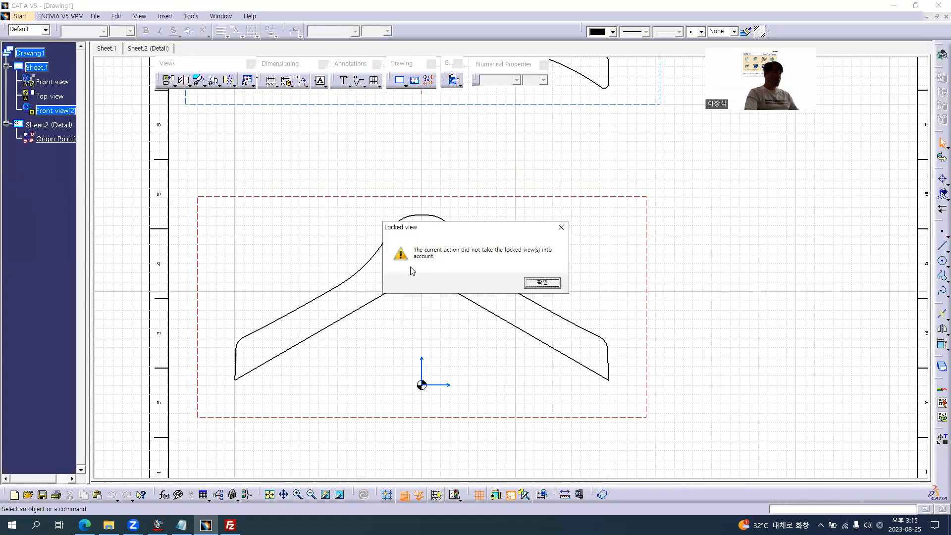
{"action": "left_click", "coordinate": [541, 283]}
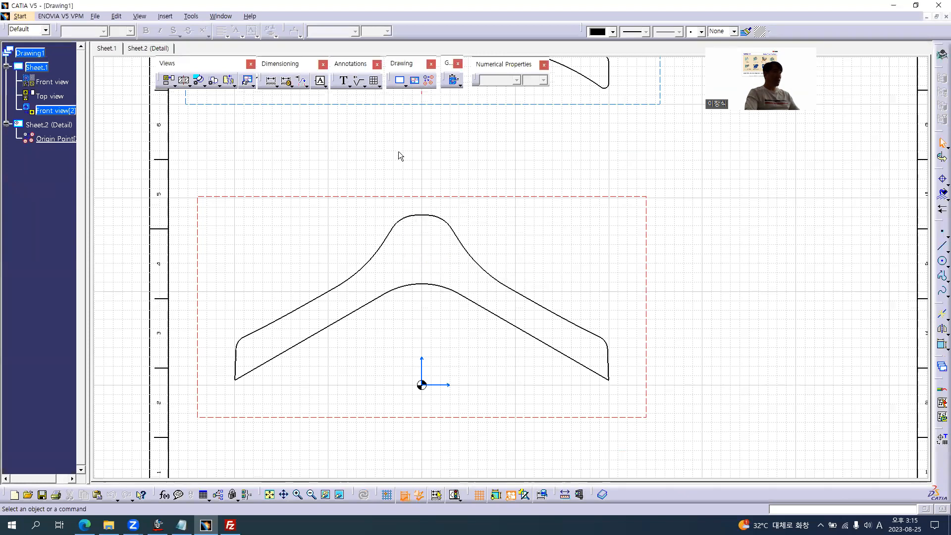
Create an offset section cut along a vertical line through the centre of the copied front view and place it to the view's right.
{"action": "left_click", "coordinate": [190, 85]}
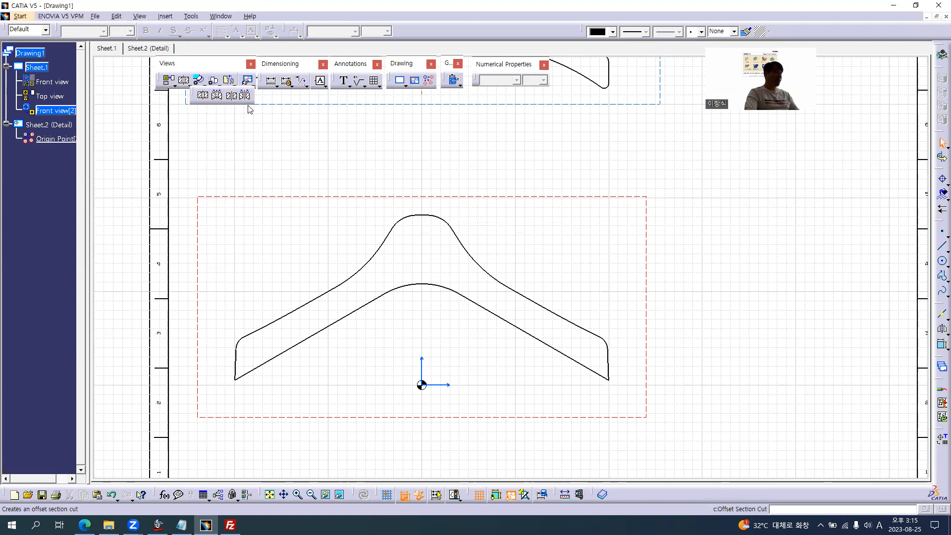
{"action": "left_click", "coordinate": [231, 95]}
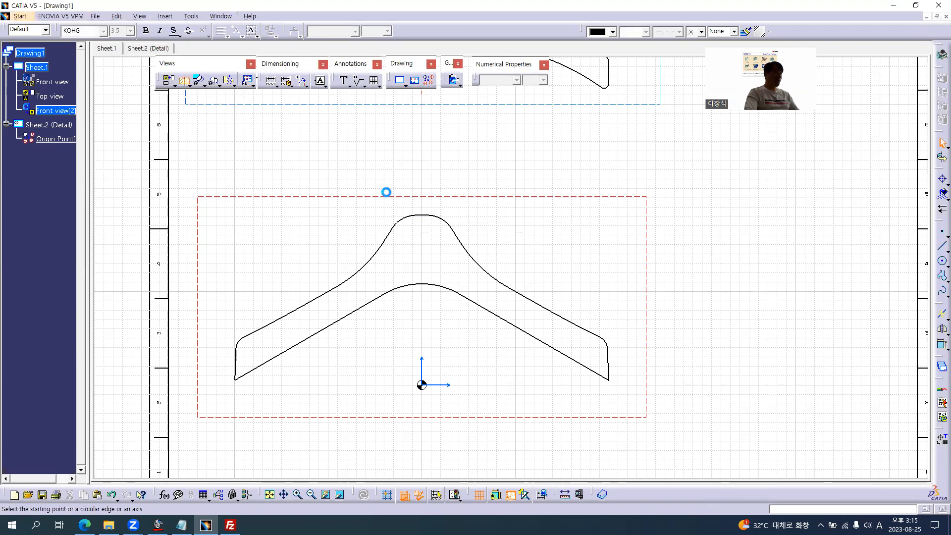
{"action": "left_click", "coordinate": [421, 181]}
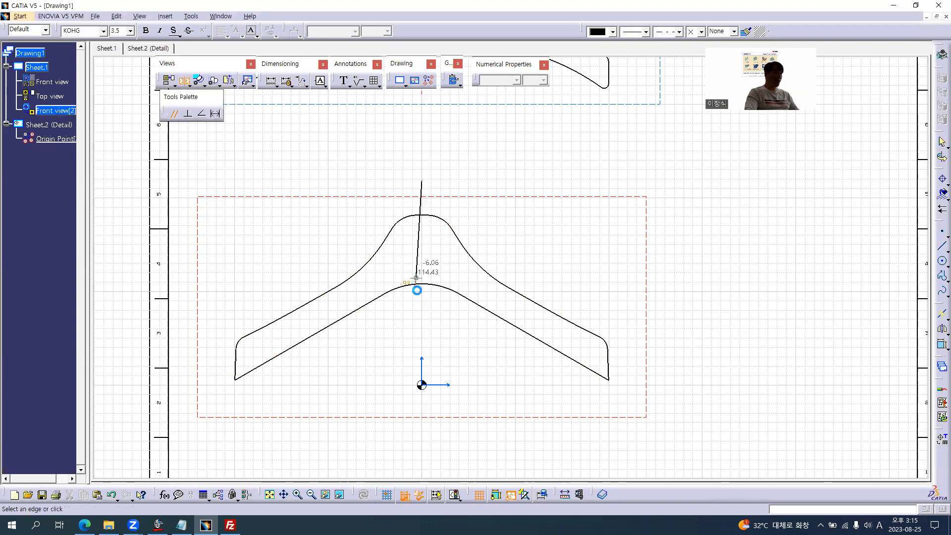
{"action": "double_click", "coordinate": [422, 313]}
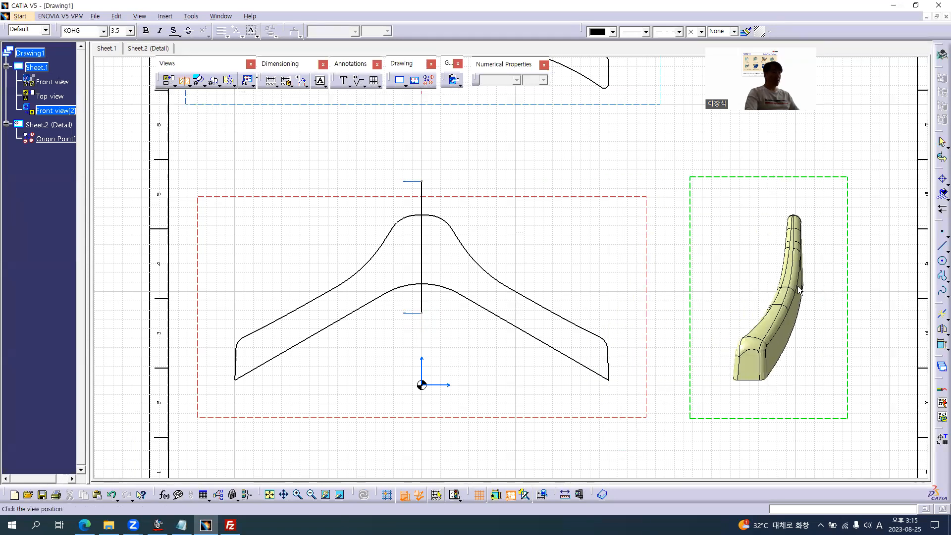
{"action": "left_click", "coordinate": [758, 281]}
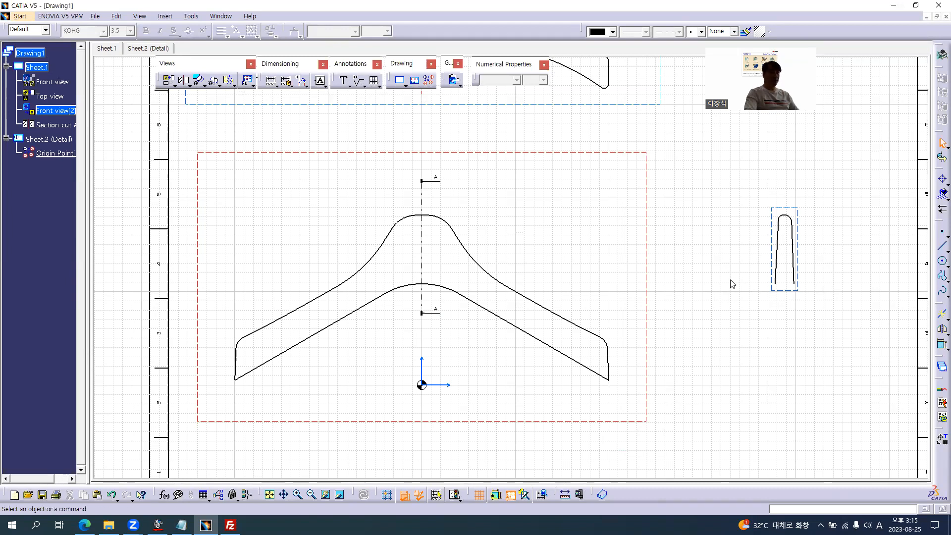
Lock the copied front view through its view properties.
{"action": "key", "text": "alt+Tab"}
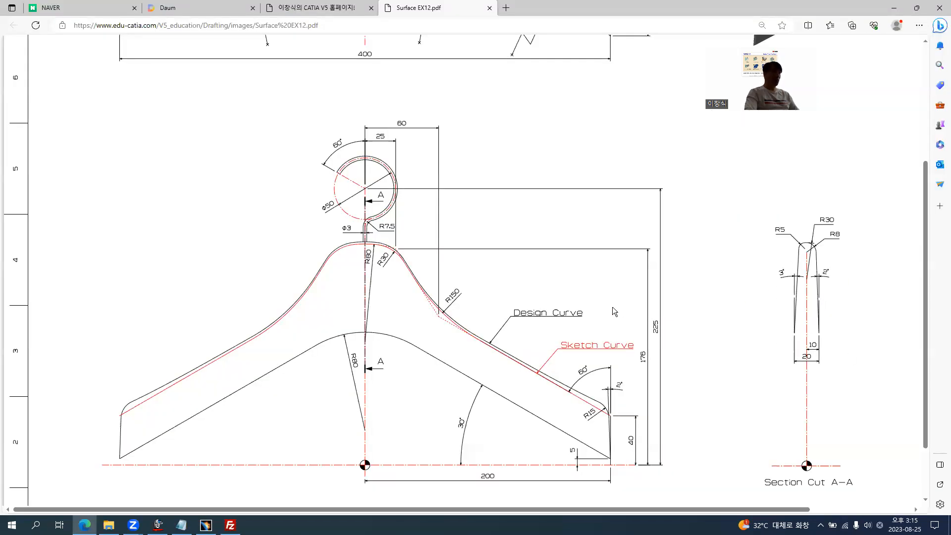
{"action": "key", "text": "alt+Tab"}
{"action": "left_click", "coordinate": [72, 114]}
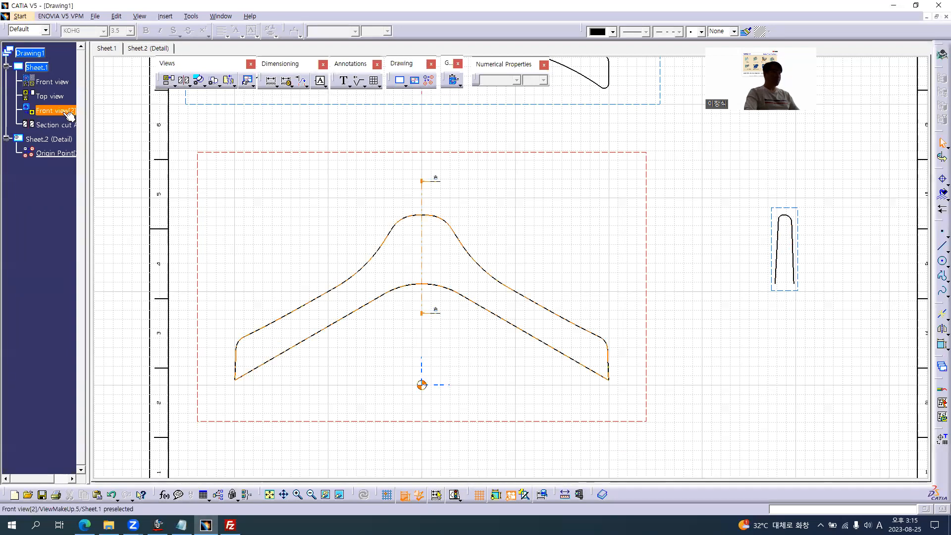
{"action": "key", "text": "alt+Return"}
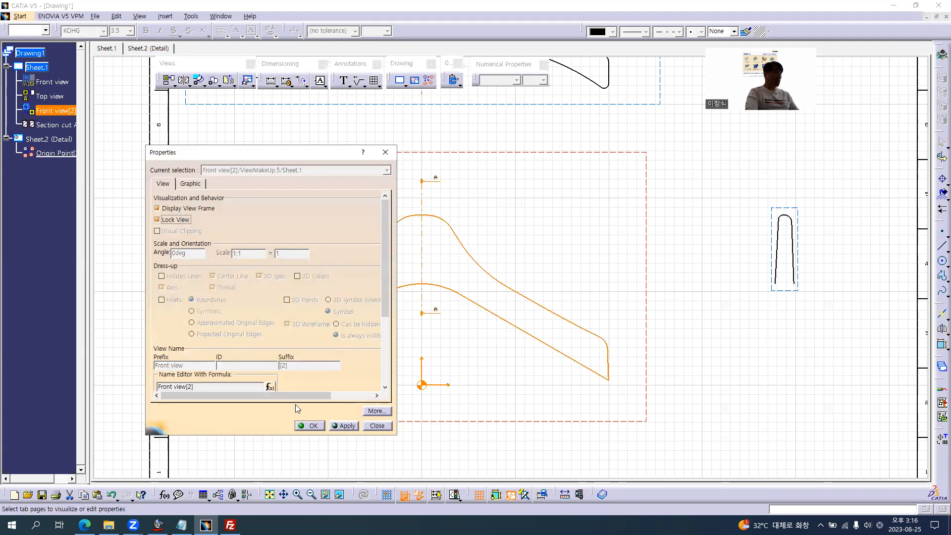
{"action": "left_click", "coordinate": [313, 427]}
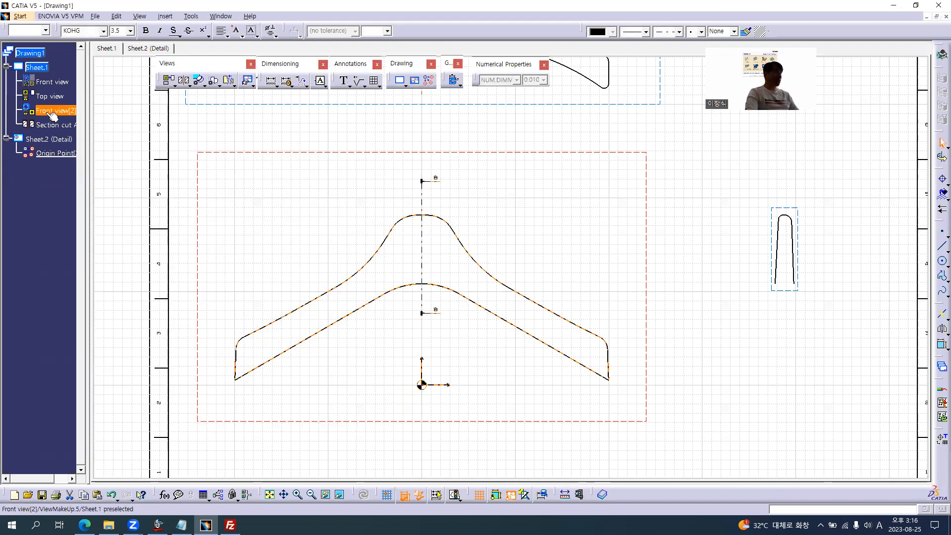
Hide the copied front view and show the original front view again.
{"action": "right_click", "coordinate": [48, 112]}
{"action": "key", "text": "h"}
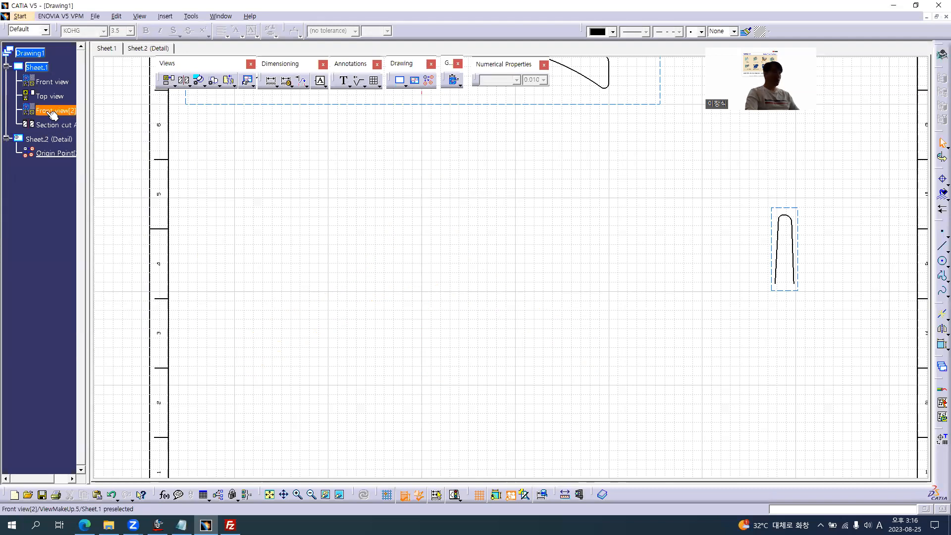
{"action": "right_click", "coordinate": [55, 82]}
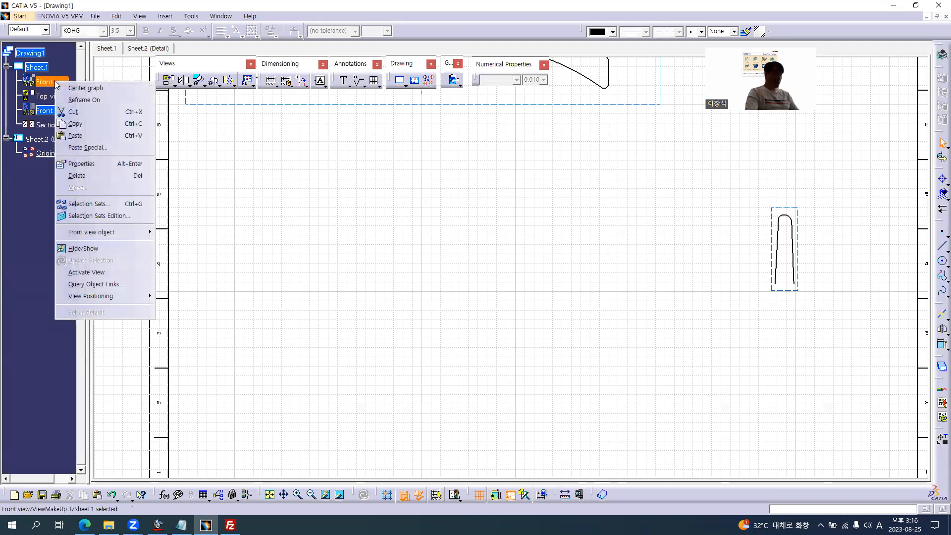
{"action": "key", "text": "h"}
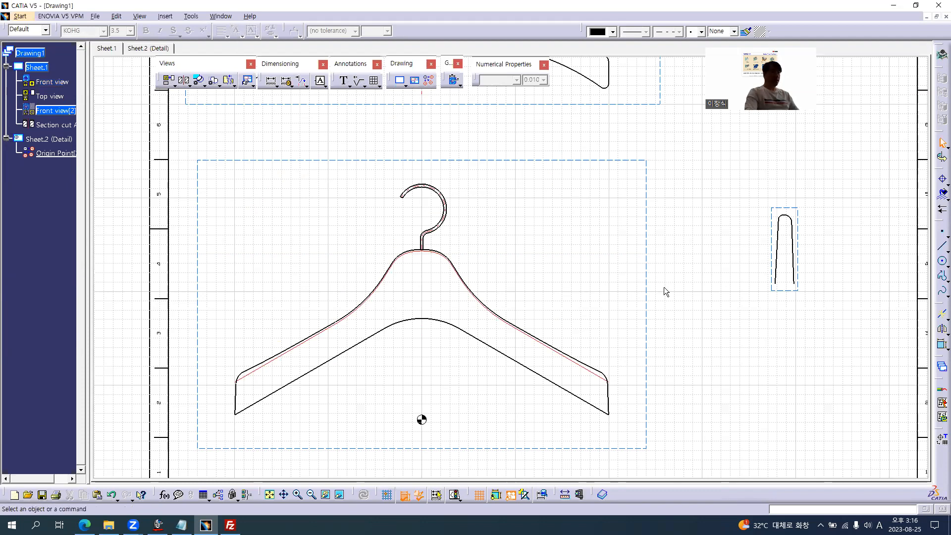
Activate the Section cut A-A view and check its centre lines and dimensions in the reference PDF.
{"action": "middle_click_drag", "start_coordinate": [728, 300], "coordinate": [615, 299]}
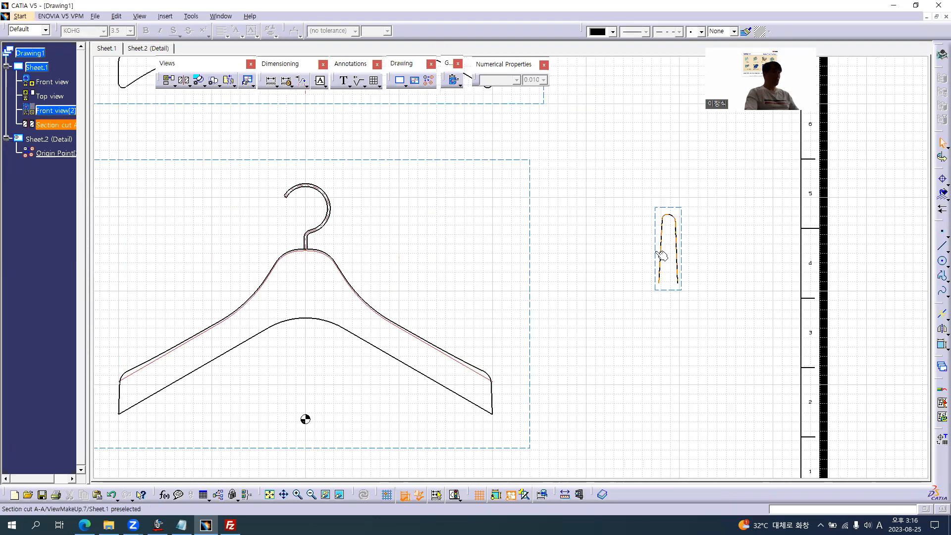
{"action": "left_click", "coordinate": [661, 223]}
{"action": "left_click", "coordinate": [718, 299]}
{"action": "mouse_move", "coordinate": [715, 314]}
{"action": "middle_mouse_down"}
{"action": "mouse_move", "coordinate": [546, 294]}
{"action": "mouse_move", "coordinate": [540, 249]}
{"action": "middle_mouse_up"}
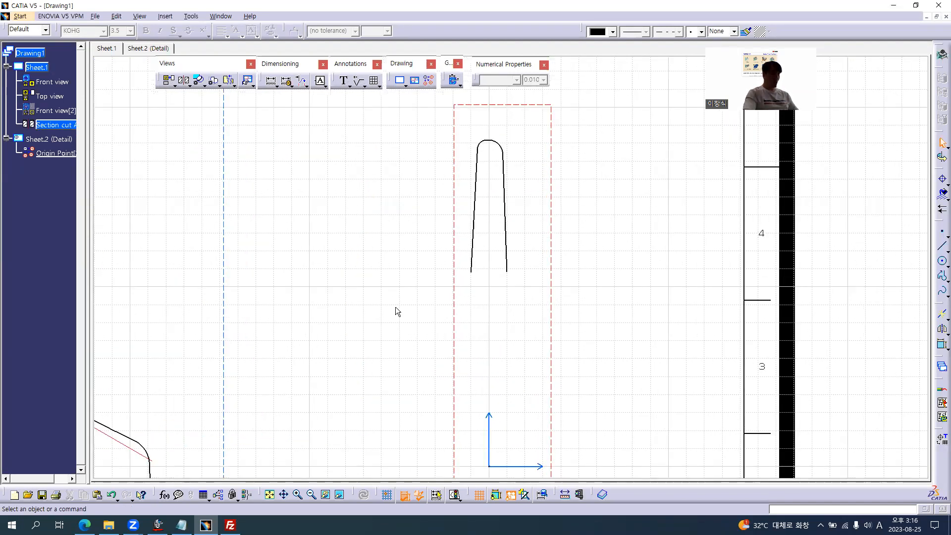
{"action": "key", "text": "alt+Tab"}
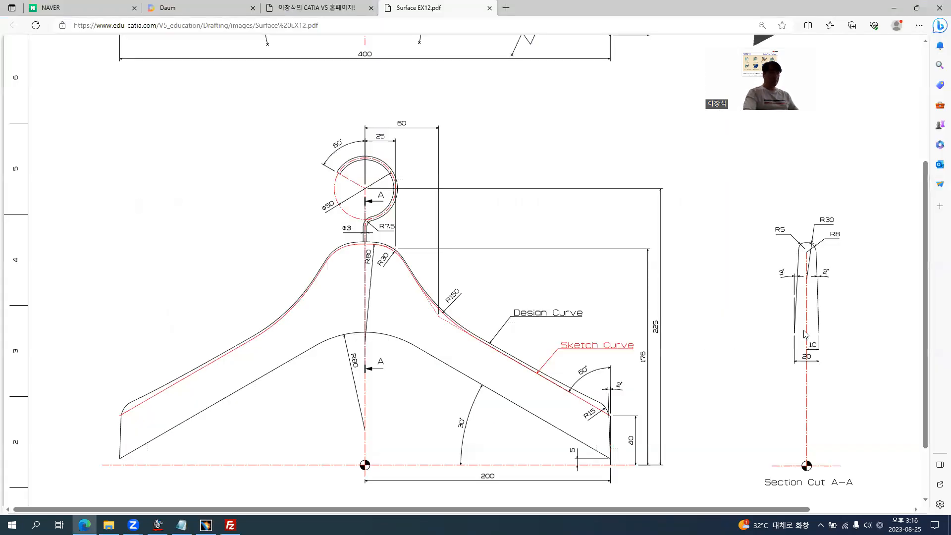
{"action": "scroll", "coordinate": [860, 310], "scroll_direction": "up", "scroll_amount": 2, "text": "ctrl"}
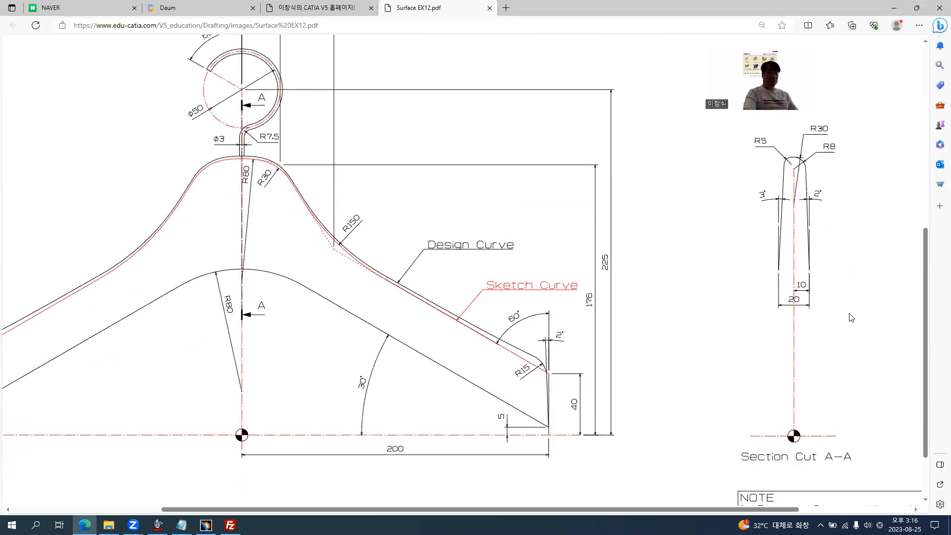
{"action": "key", "text": "alt+Tab"}
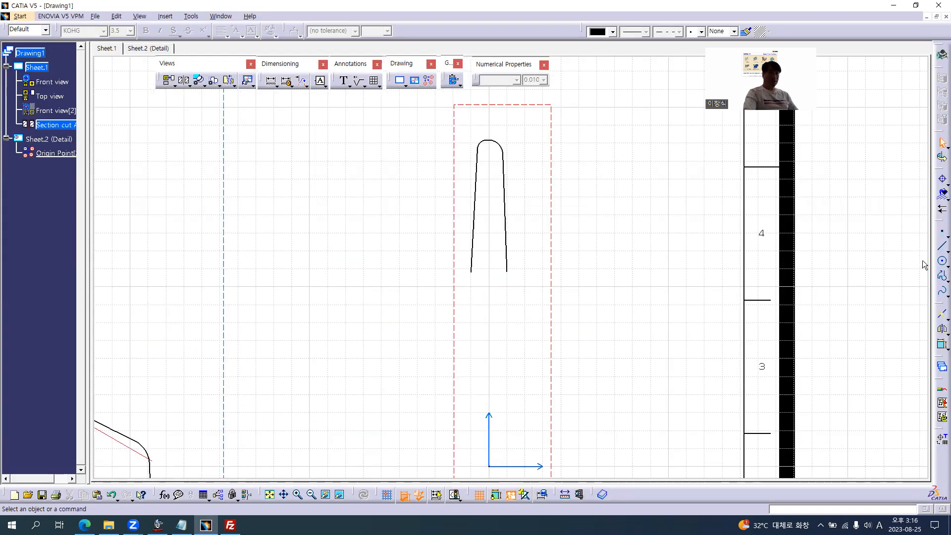
Draw a horizontal line through the section view's origin and a vertical line from the origin up to just below the rounded top.
{"action": "left_click", "coordinate": [942, 246]}
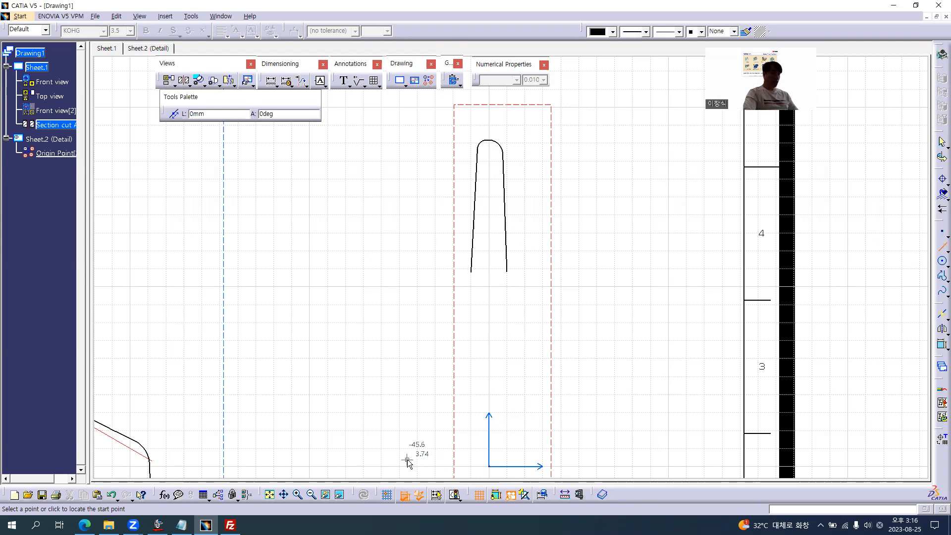
{"action": "key", "text": "alt+Tab"}
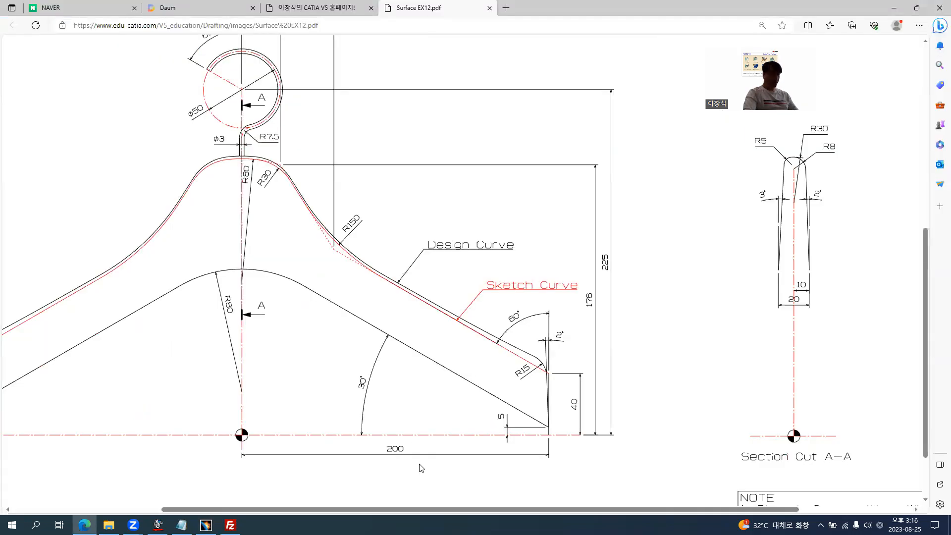
{"action": "key", "text": "alt+Tab"}
{"action": "left_click", "coordinate": [429, 466]}
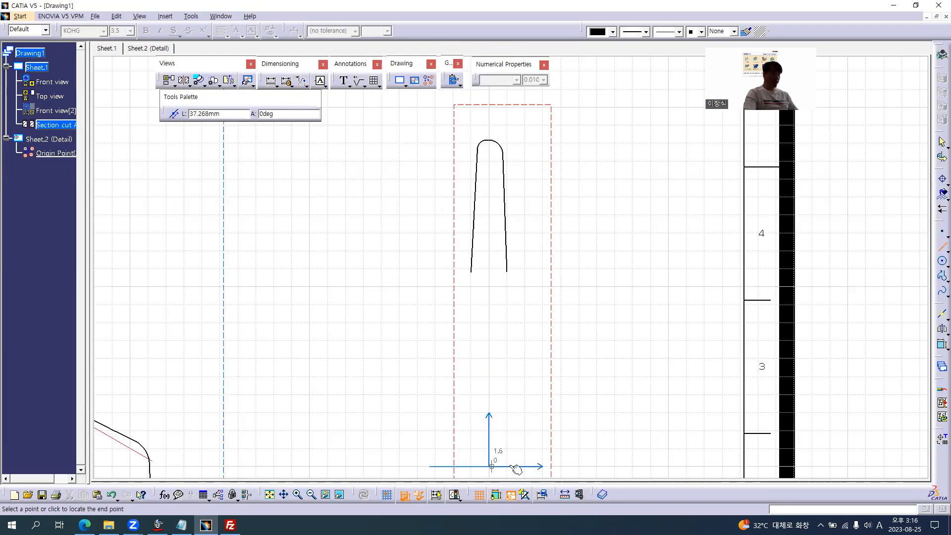
{"action": "left_click", "coordinate": [549, 466]}
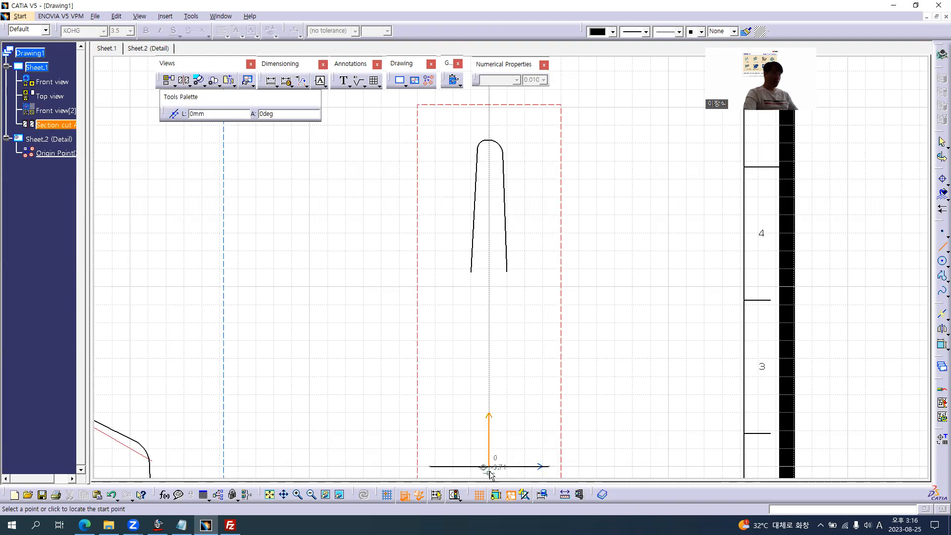
{"action": "left_click", "coordinate": [489, 462]}
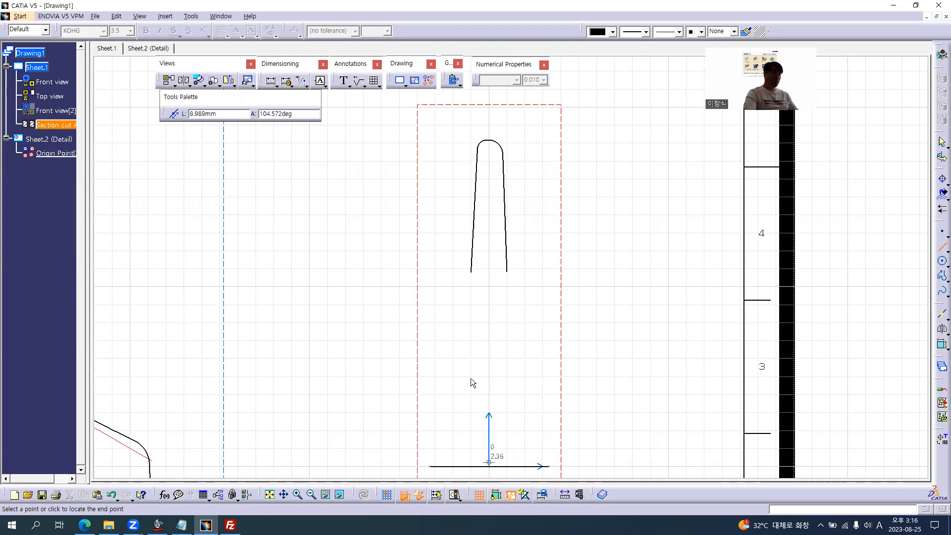
{"action": "left_click", "coordinate": [491, 156]}
{"action": "key", "text": "Escape"}
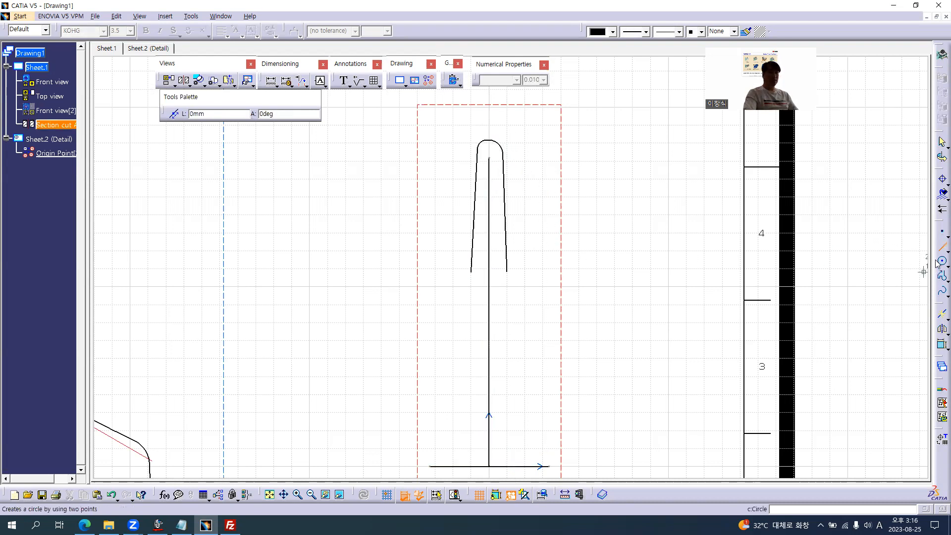
Copy the graphic format of the hook's centre line in the front view onto the section view's horizontal and vertical lines.
{"action": "left_click", "coordinate": [462, 466]}
{"action": "left_click", "coordinate": [489, 381], "text": "ctrl"}
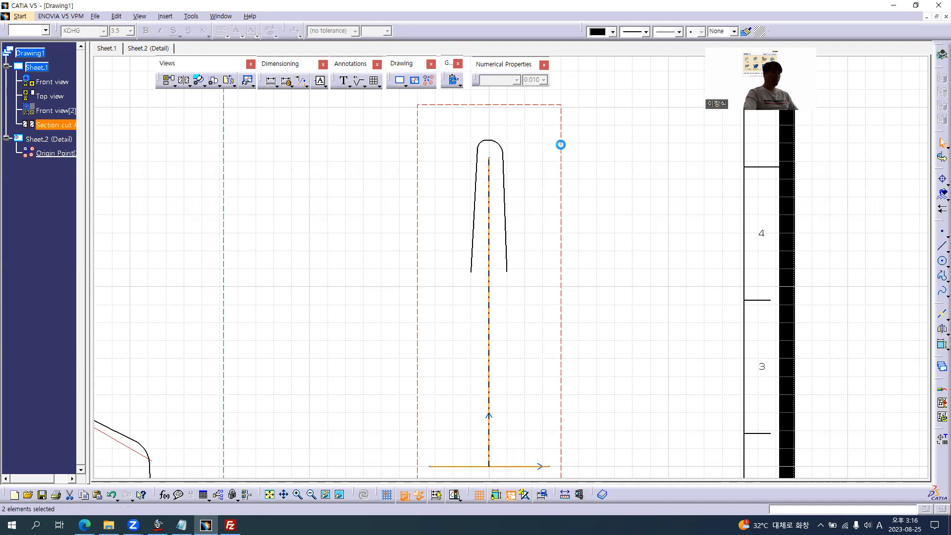
{"action": "left_click", "coordinate": [747, 33]}
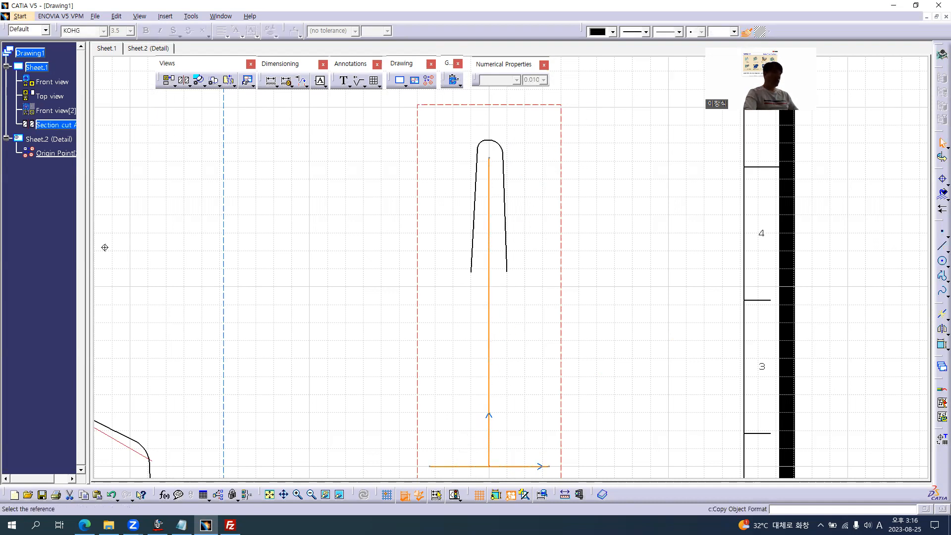
{"action": "middle_click_drag", "start_coordinate": [105, 247], "coordinate": [599, 306]}
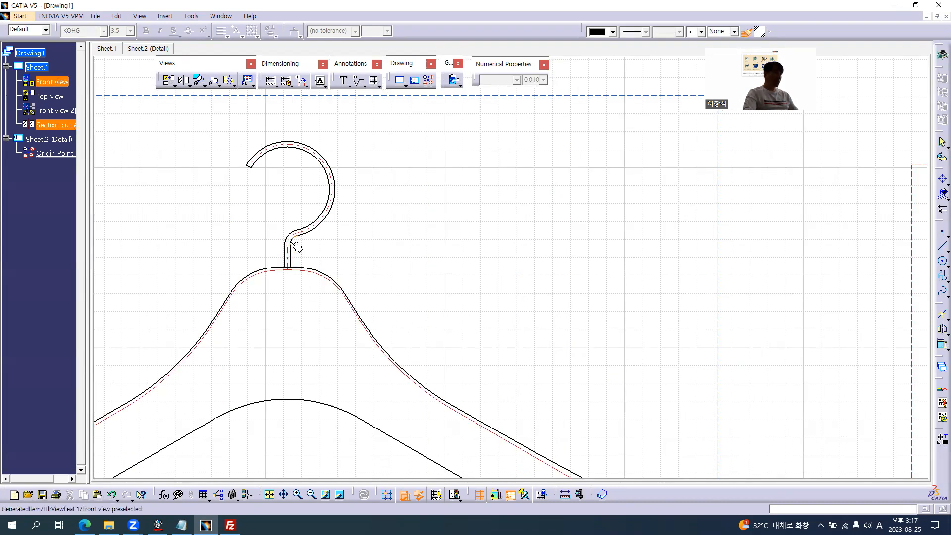
{"action": "left_click", "coordinate": [305, 232]}
{"action": "middle_click_drag", "start_coordinate": [599, 293], "coordinate": [590, 346], "text": "ctrl"}
{"action": "middle_click_drag", "start_coordinate": [611, 312], "coordinate": [502, 284]}
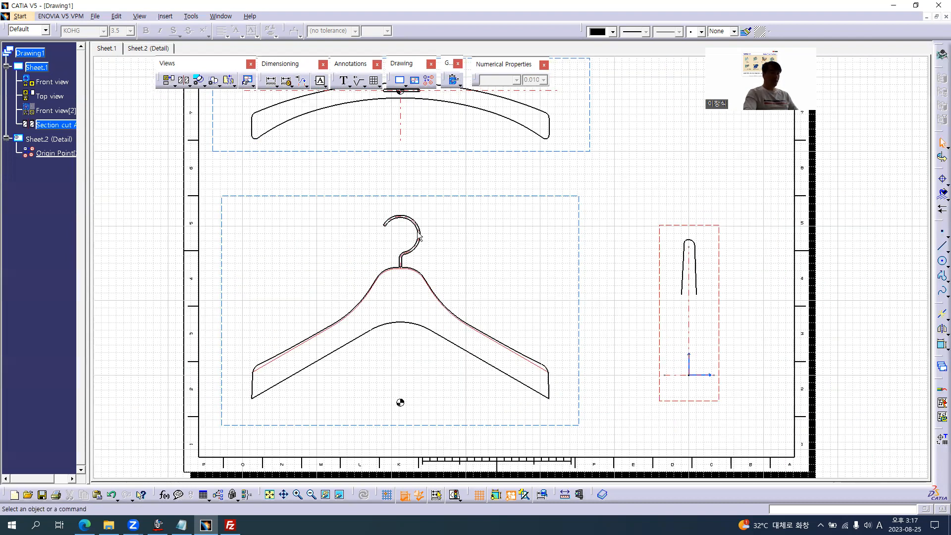
Apply a Fix constraint to both centre lines in the section view.
{"action": "middle_click_drag", "start_coordinate": [418, 232], "coordinate": [415, 231], "text": "ctrl"}
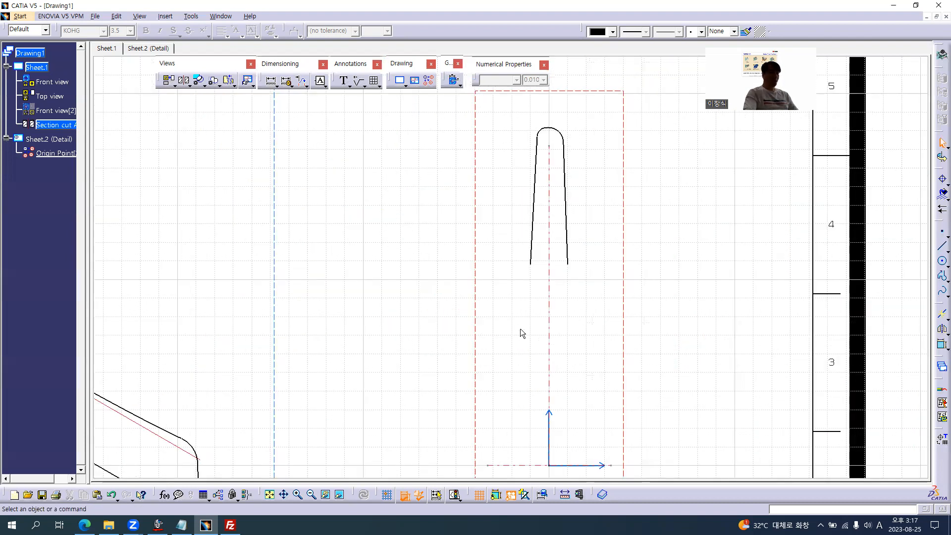
{"action": "left_click", "coordinate": [526, 465]}
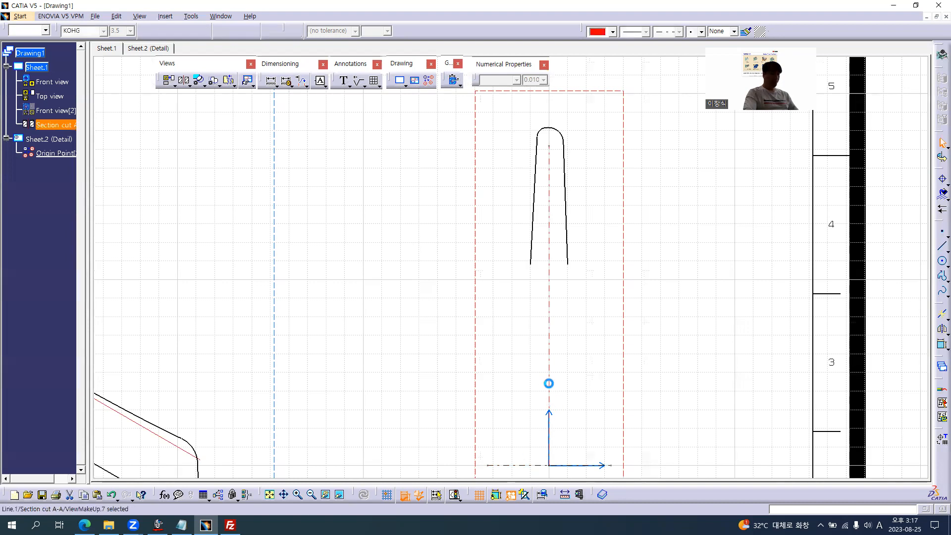
{"action": "left_click", "coordinate": [549, 360], "text": "ctrl"}
{"action": "right_click", "coordinate": [549, 360]}
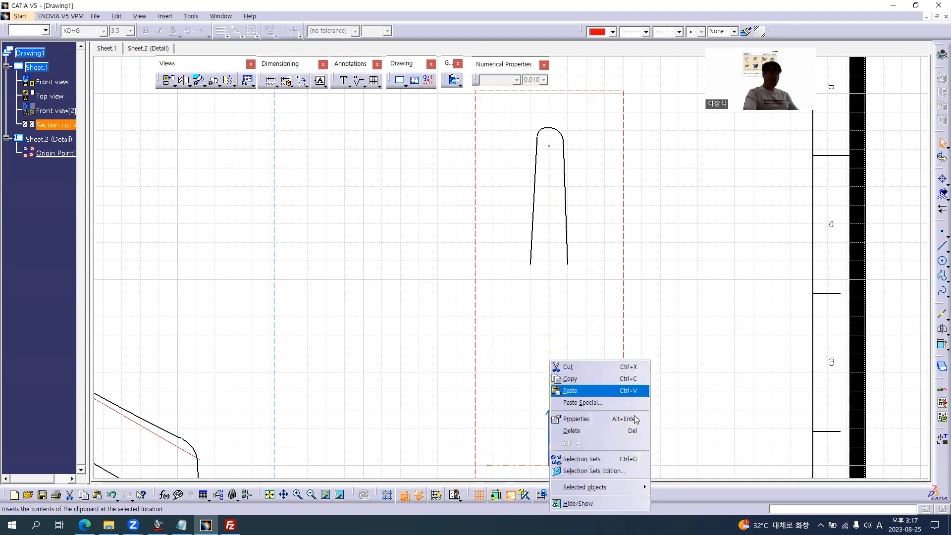
{"action": "mouse_move", "coordinate": [647, 489]}
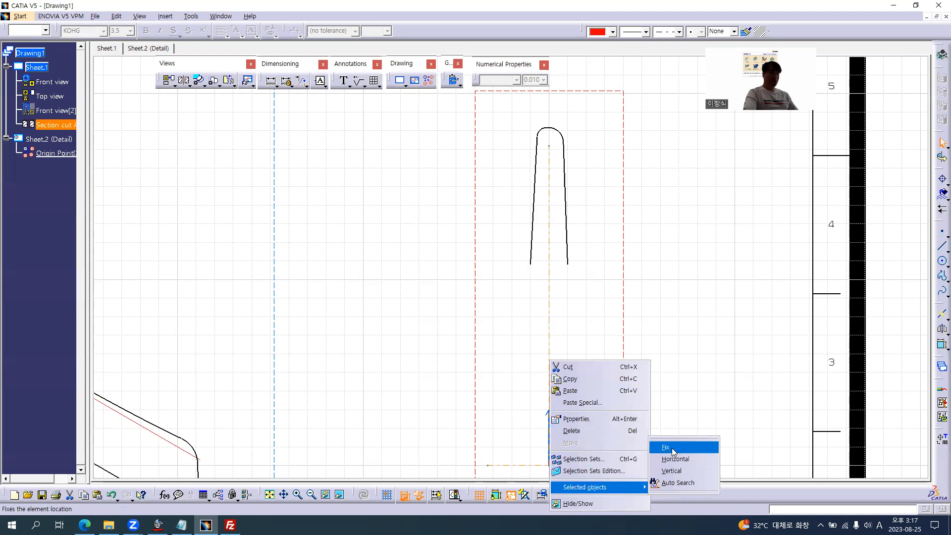
{"action": "left_click", "coordinate": [665, 446]}
Draw vertical reference lines of equal height upward from the lower ends of both sides of the section profile.
{"action": "middle_click_drag", "start_coordinate": [496, 257], "coordinate": [486, 212], "text": "ctrl"}
{"action": "middle_click_drag", "start_coordinate": [486, 212], "coordinate": [388, 315]}
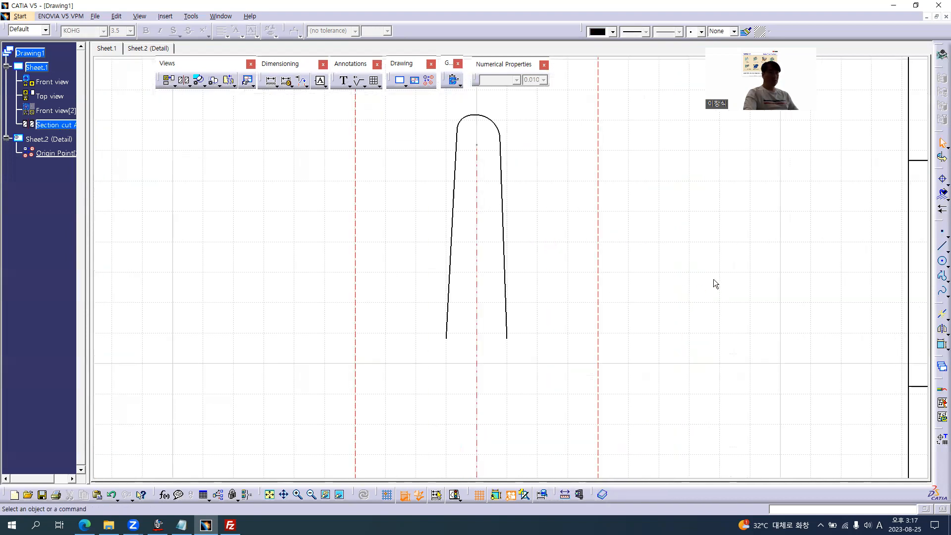
{"action": "left_click", "coordinate": [942, 246]}
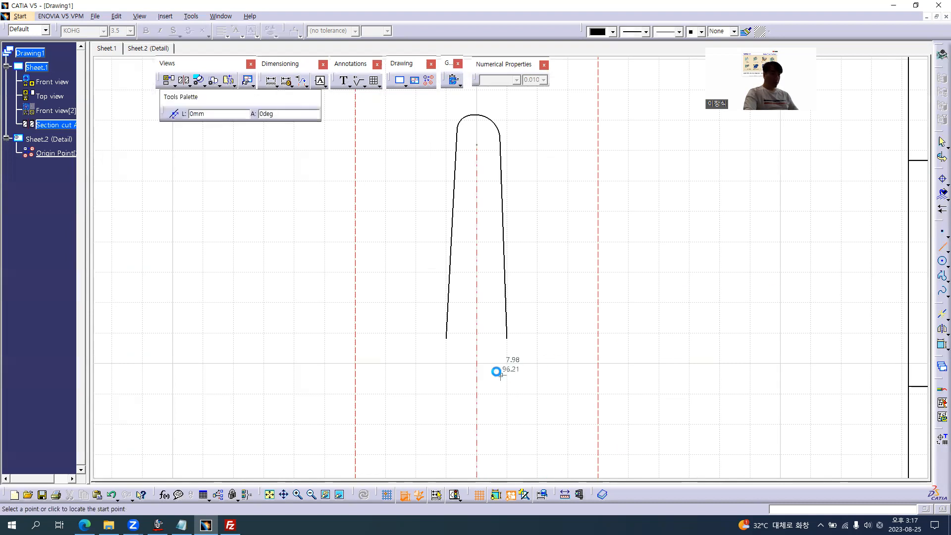
{"action": "left_click", "coordinate": [507, 339]}
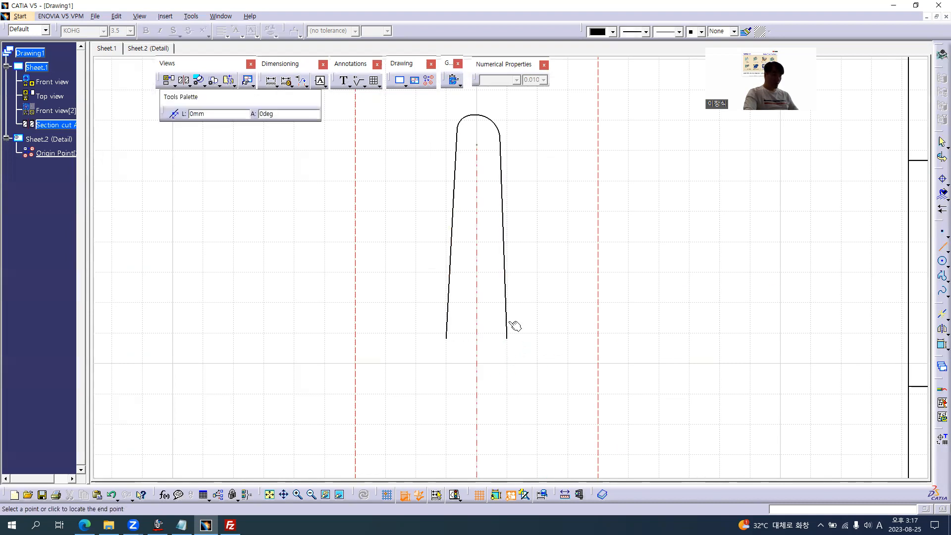
{"action": "left_click", "coordinate": [507, 212]}
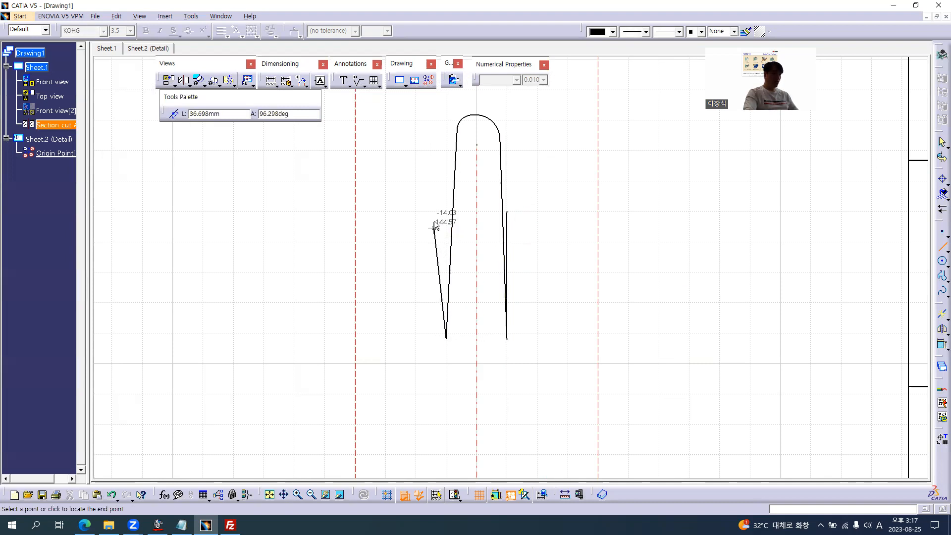
{"action": "left_click", "coordinate": [446, 212]}
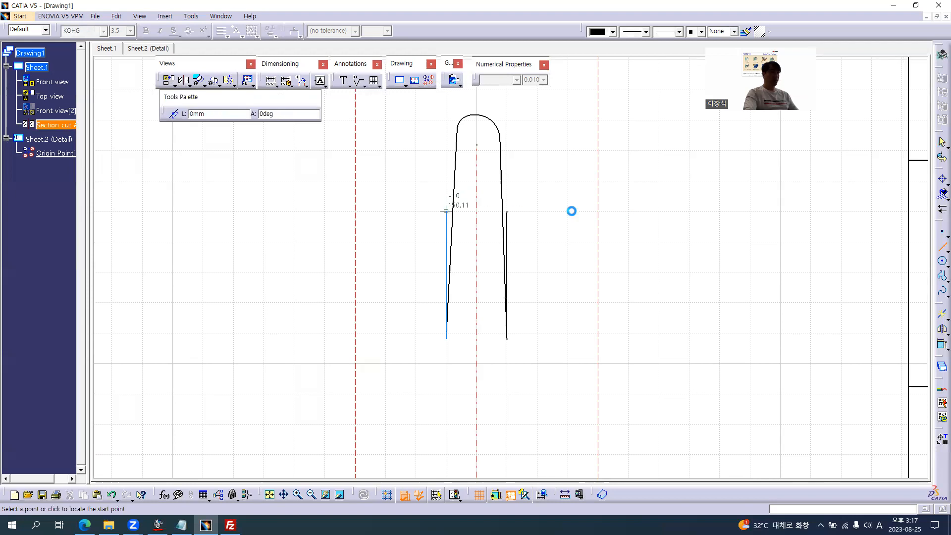
Dimension the draft angles between each slanted side of the section profile and its vertical reference line, placing them outside the profile.
{"action": "left_click", "coordinate": [271, 80]}
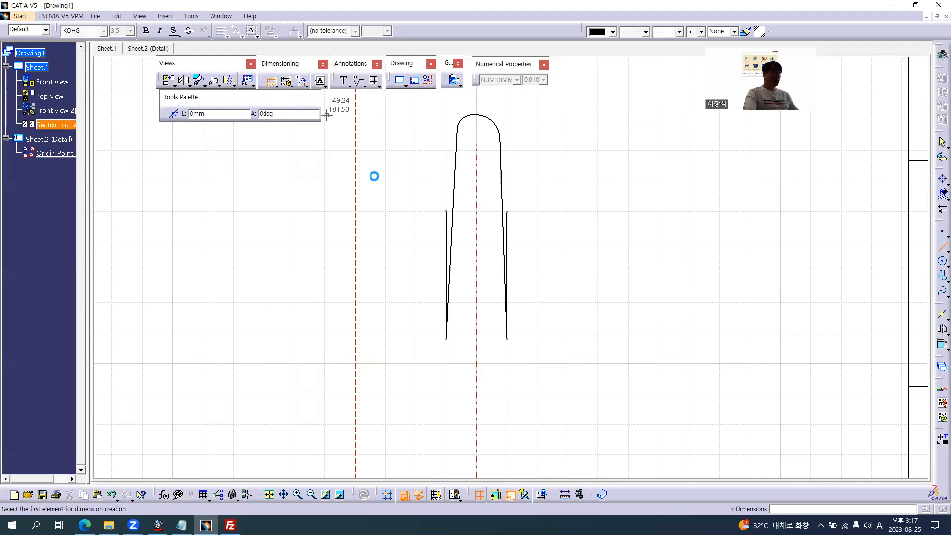
{"action": "left_click", "coordinate": [451, 246]}
{"action": "left_click", "coordinate": [451, 230]}
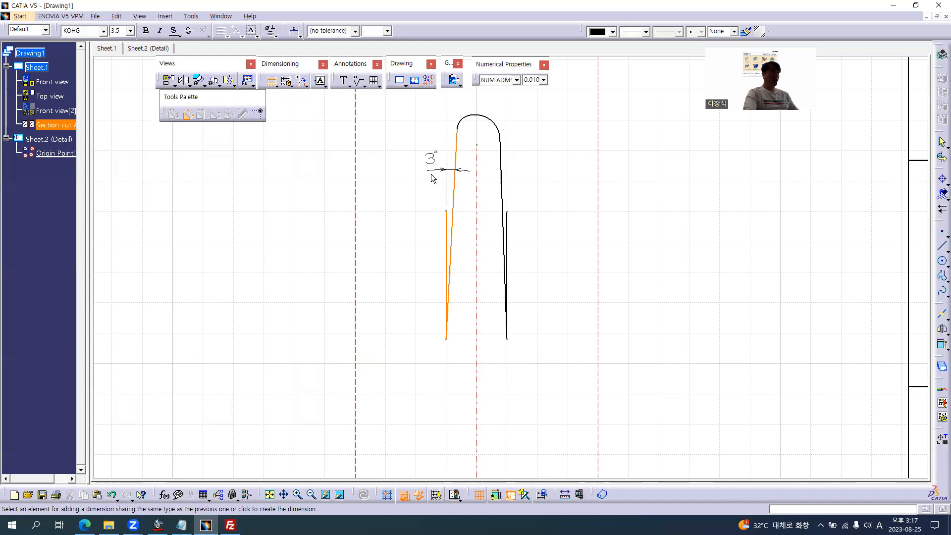
{"action": "left_click", "coordinate": [435, 174]}
{"action": "left_click", "coordinate": [508, 232]}
{"action": "left_click", "coordinate": [508, 199]}
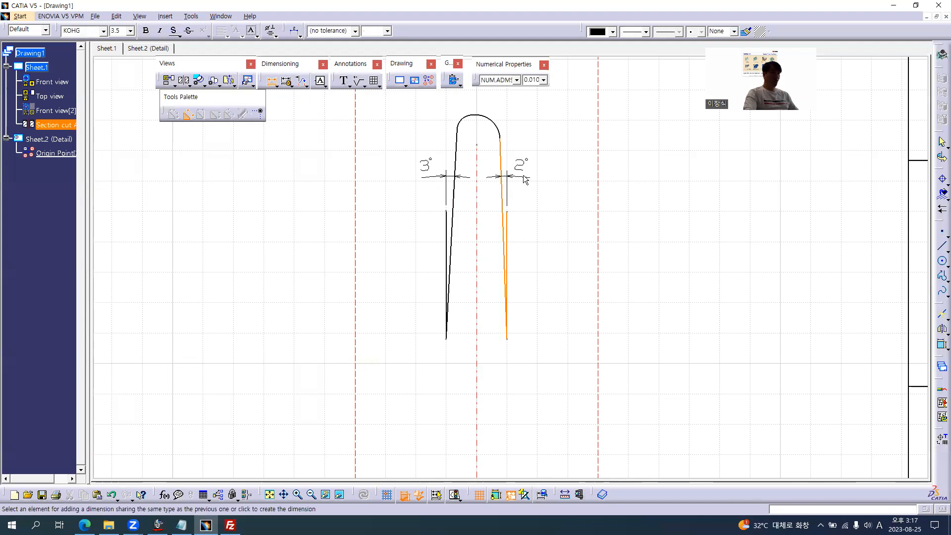
{"action": "left_click", "coordinate": [524, 178]}
{"action": "mouse_move", "coordinate": [531, 232]}
{"action": "middle_mouse_down"}
{"action": "mouse_move", "coordinate": [548, 341]}
{"action": "mouse_move", "coordinate": [500, 198]}
{"action": "middle_mouse_up"}
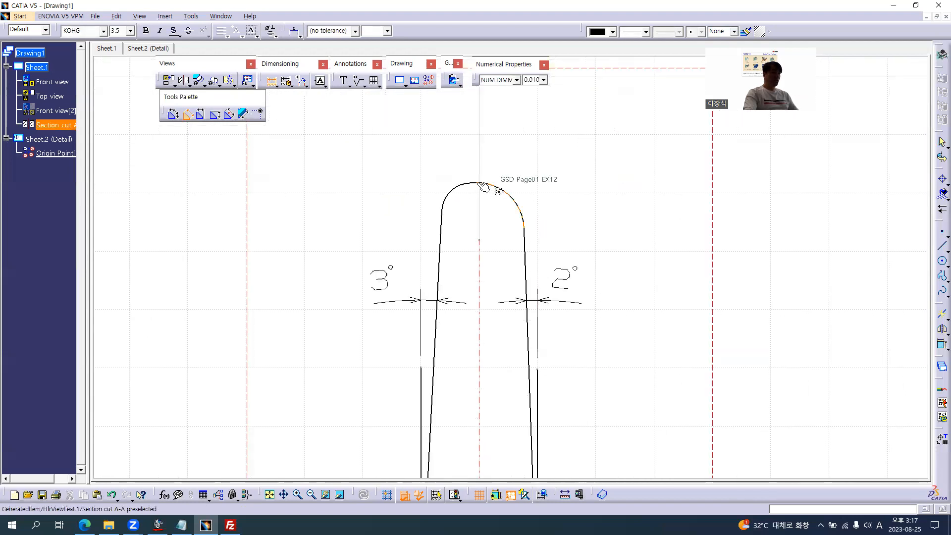
Add radius dimensions to the three arcs at the top of the section profile, placing each outside the profile.
{"action": "left_click", "coordinate": [485, 184]}
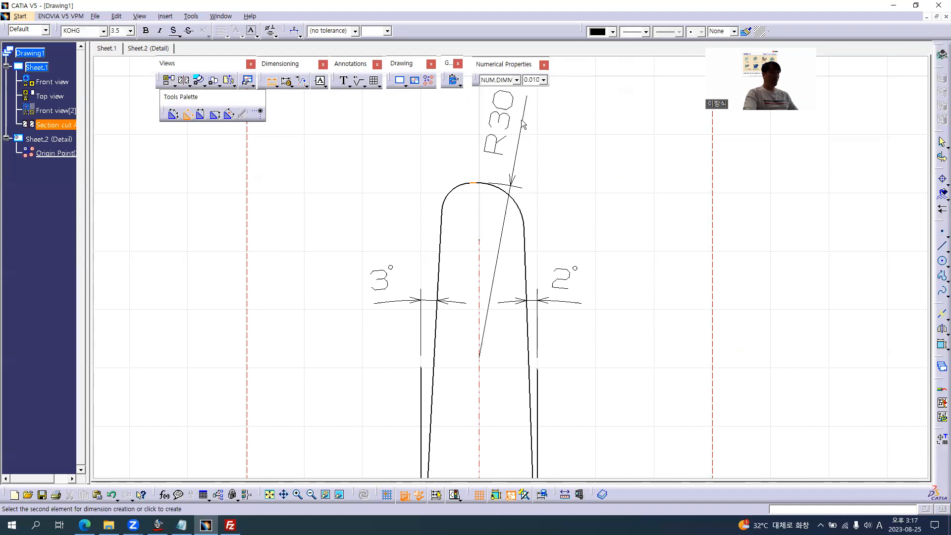
{"action": "left_click", "coordinate": [517, 128]}
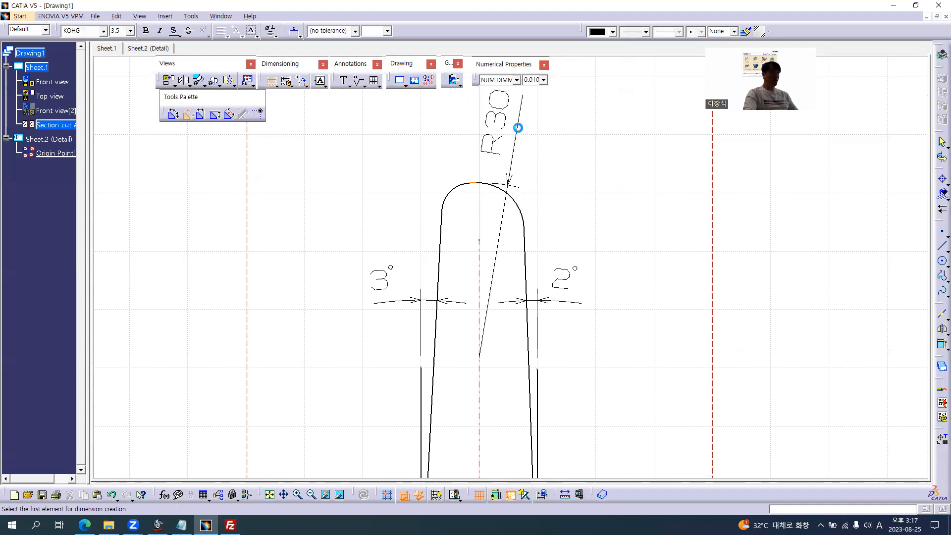
{"action": "left_click", "coordinate": [516, 204]}
{"action": "left_click", "coordinate": [532, 203]}
{"action": "left_click", "coordinate": [445, 194]}
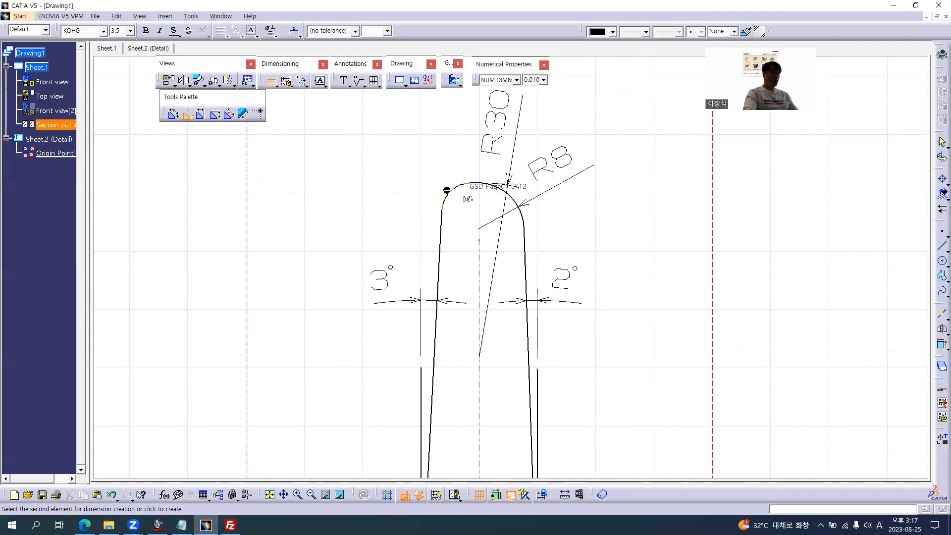
{"action": "left_click", "coordinate": [414, 172]}
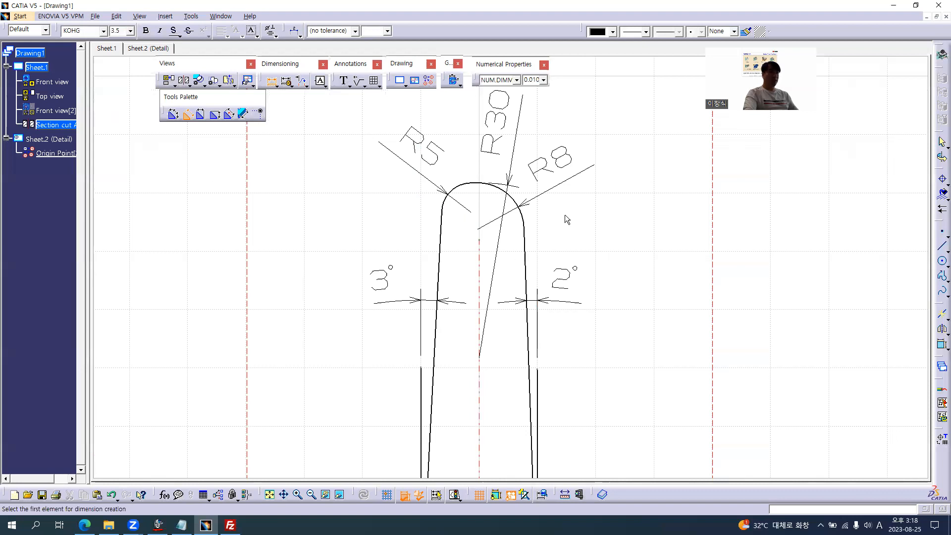
Change the three radius dimensions to bent leader lines with horizontal text, matching the reference PDF.
{"action": "key", "text": "alt+Tab"}
{"action": "scroll", "coordinate": [833, 201], "scroll_direction": "up", "scroll_amount": 5, "text": "ctrl"}
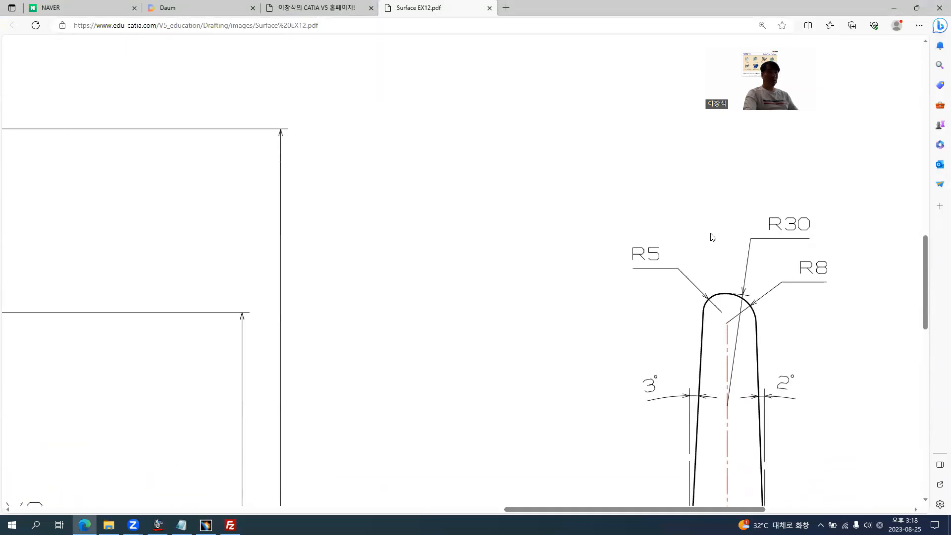
{"action": "key", "text": "alt+Tab"}
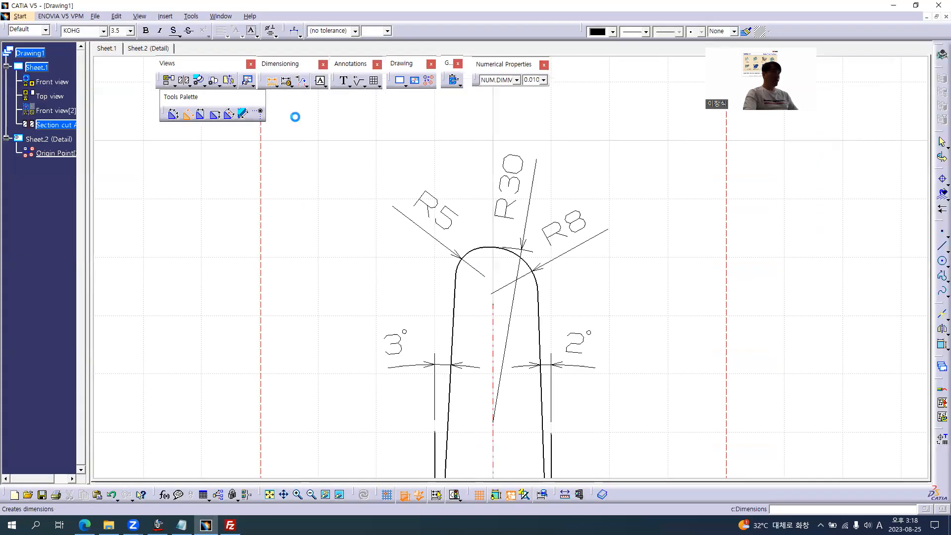
{"action": "left_click", "coordinate": [510, 204], "text": "ctrl"}
{"action": "left_click", "coordinate": [559, 226], "text": "ctrl"}
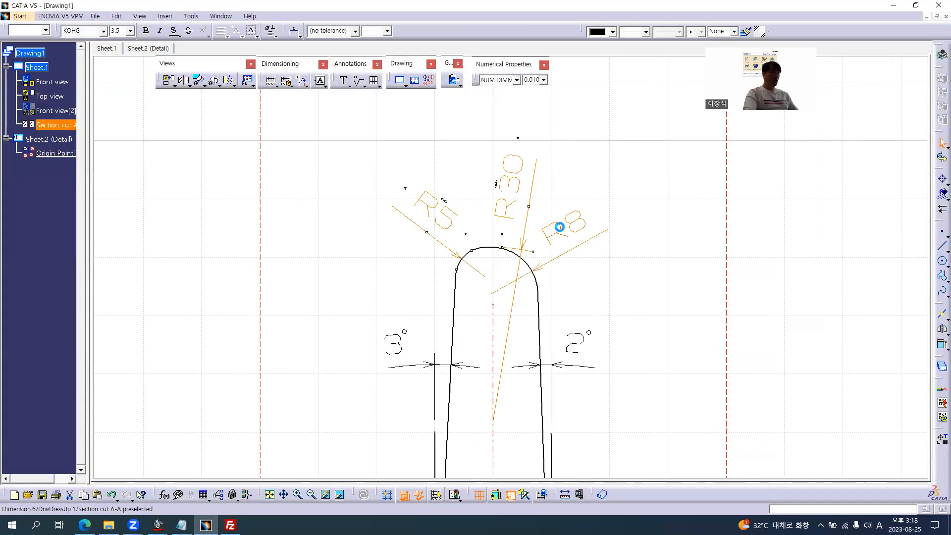
{"action": "left_click", "coordinate": [300, 35]}
{"action": "left_click", "coordinate": [311, 65]}
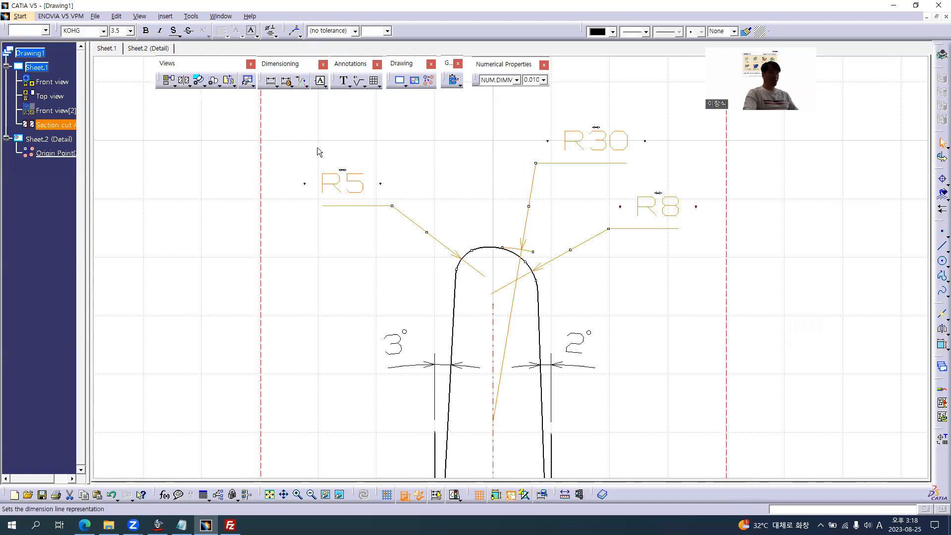
Move the three radius dimensions closer to the arcs at the top of the section profile.
{"action": "left_click", "coordinate": [569, 203]}
{"action": "left_click", "coordinate": [597, 235]}
{"action": "left_click_drag", "start_coordinate": [563, 228], "coordinate": [563, 246]}
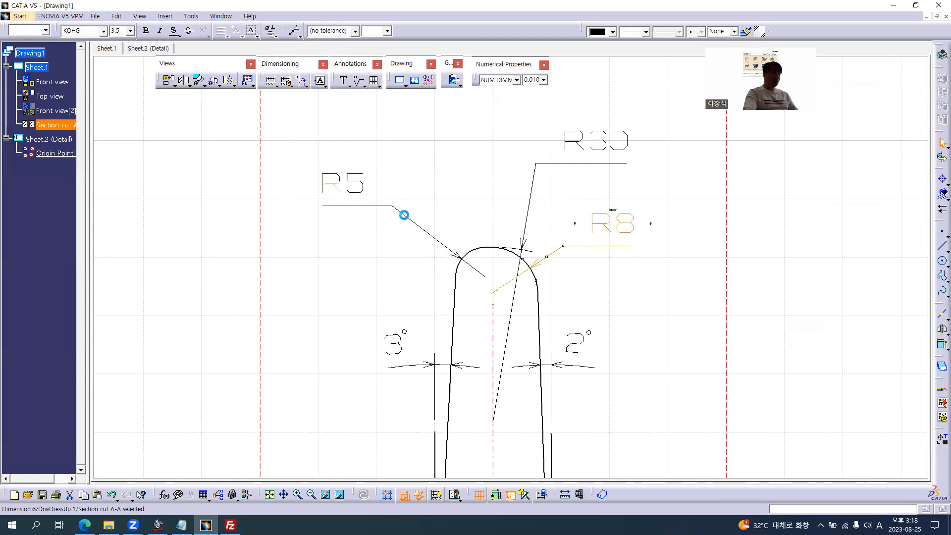
{"action": "left_click_drag", "start_coordinate": [416, 224], "coordinate": [428, 225]}
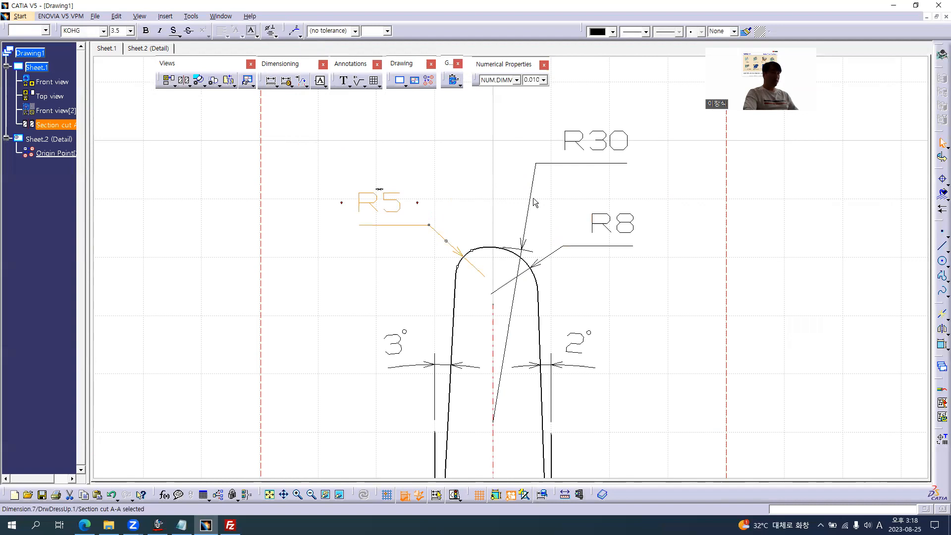
{"action": "left_click_drag", "start_coordinate": [586, 142], "coordinate": [559, 153]}
{"action": "left_click", "coordinate": [626, 312]}
Shorten both vertical reference lines in the section view by lowering their upper ends to near the base of the profile.
{"action": "mouse_move", "coordinate": [633, 293]}
{"action": "middle_mouse_down", "text": "ctrl"}
{"action": "mouse_move", "coordinate": [637, 323]}
{"action": "mouse_move", "coordinate": [613, 338]}
{"action": "mouse_move", "coordinate": [624, 228]}
{"action": "middle_mouse_up", "text": "ctrl"}
{"action": "left_click", "coordinate": [473, 329]}
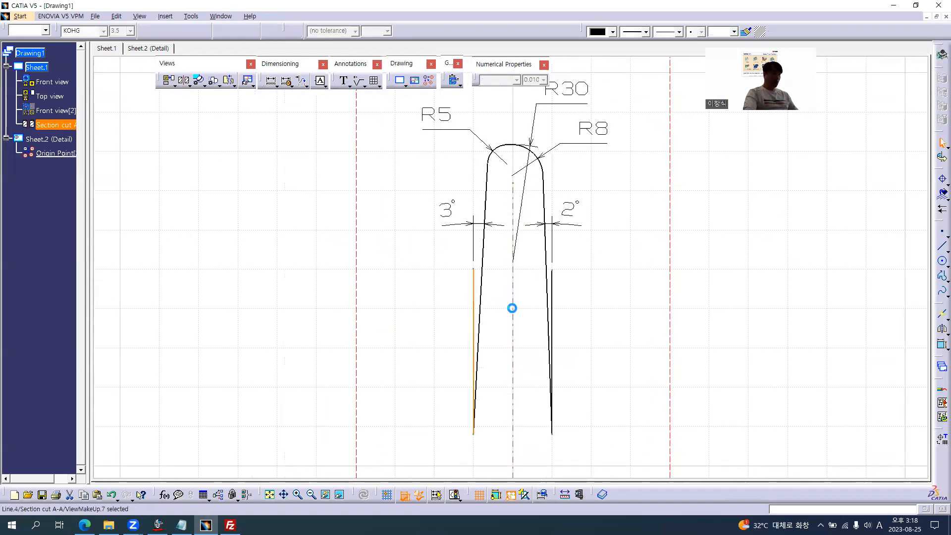
{"action": "right_click", "coordinate": [554, 293]}
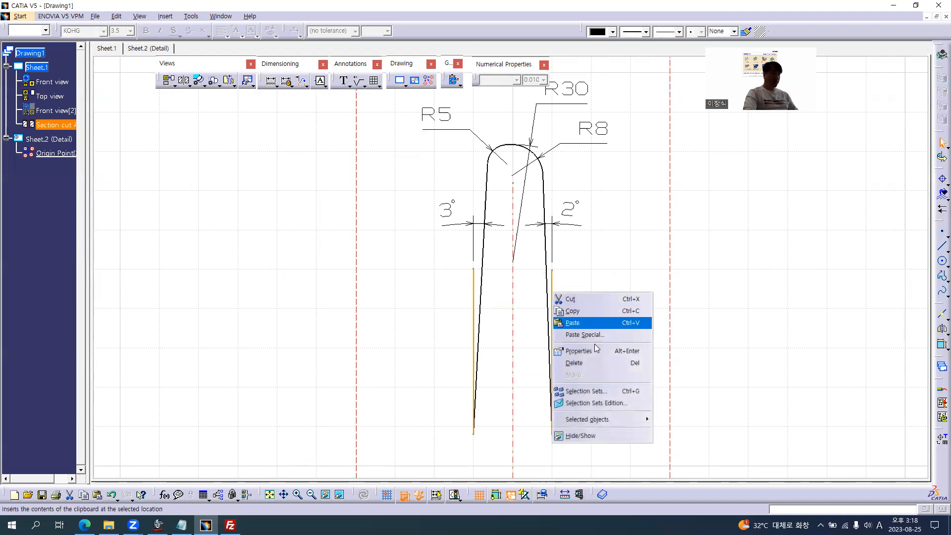
{"action": "mouse_move", "coordinate": [625, 419]}
{"action": "left_click", "coordinate": [667, 424]}
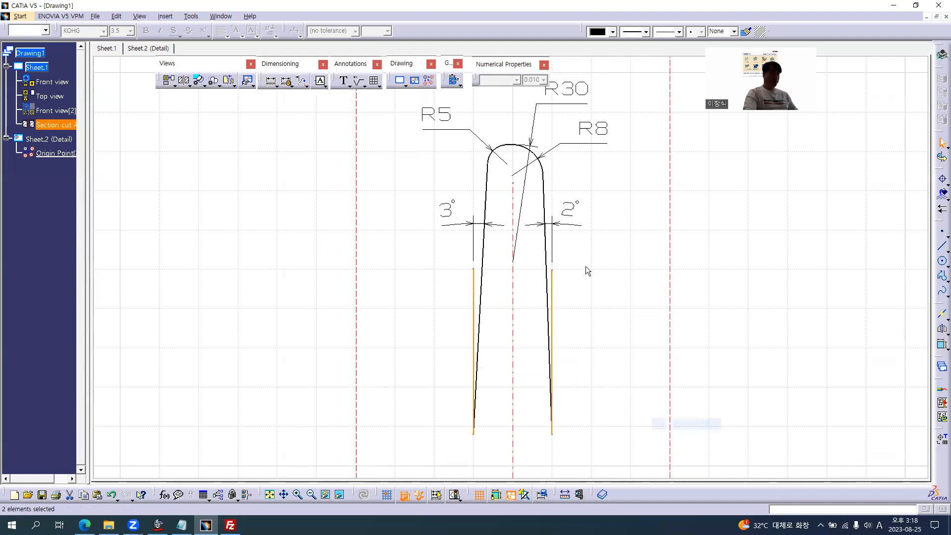
{"action": "mouse_move", "coordinate": [550, 271]}
{"action": "left_mouse_down"}
{"action": "mouse_move", "coordinate": [552, 361]}
{"action": "mouse_move", "coordinate": [547, 275]}
{"action": "left_mouse_up"}
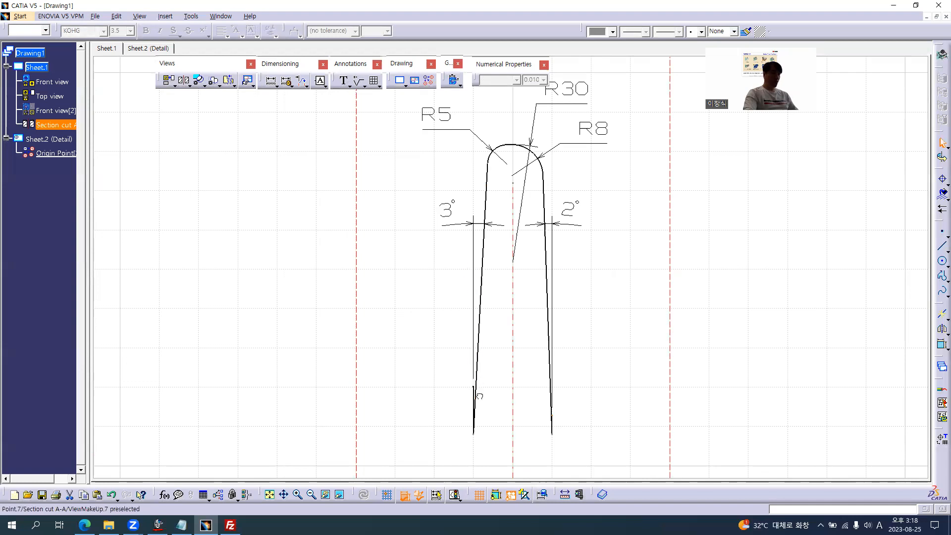
Hide the shortened vertical reference lines at both lower ends of the section profile.
{"action": "left_click", "coordinate": [474, 413]}
{"action": "middle_click_drag", "start_coordinate": [524, 368], "coordinate": [528, 310]}
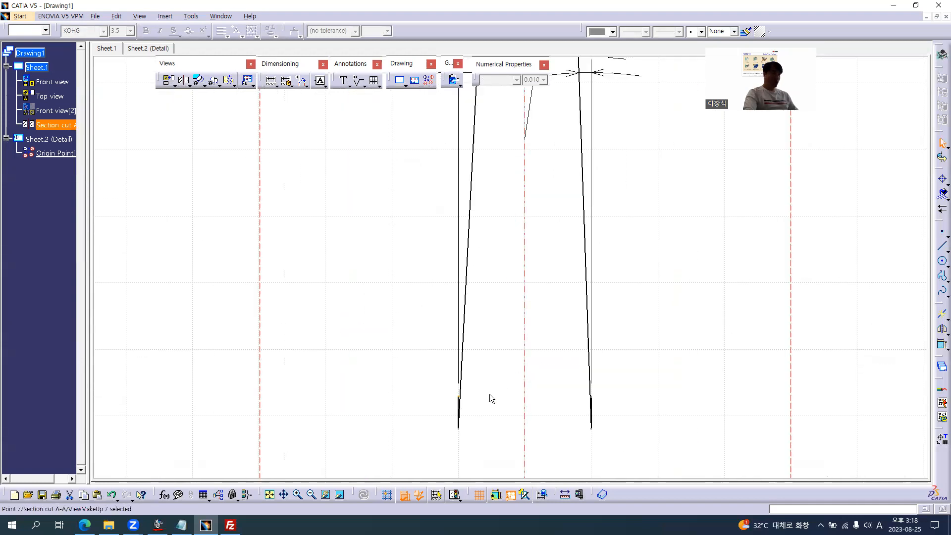
{"action": "right_click", "coordinate": [458, 405]}
{"action": "key", "text": "h"}
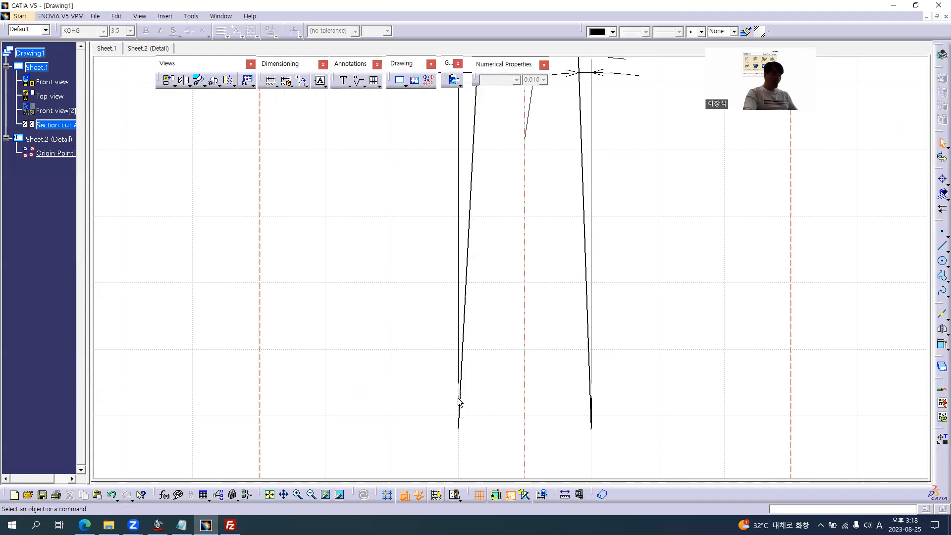
{"action": "left_click", "coordinate": [591, 402]}
{"action": "right_click", "coordinate": [591, 402]}
{"action": "left_click", "coordinate": [614, 377]}
{"action": "scroll", "coordinate": [614, 302], "scroll_direction": "down", "scroll_amount": 5}
{"action": "scroll", "coordinate": [594, 322], "scroll_direction": "up", "scroll_amount": 2}
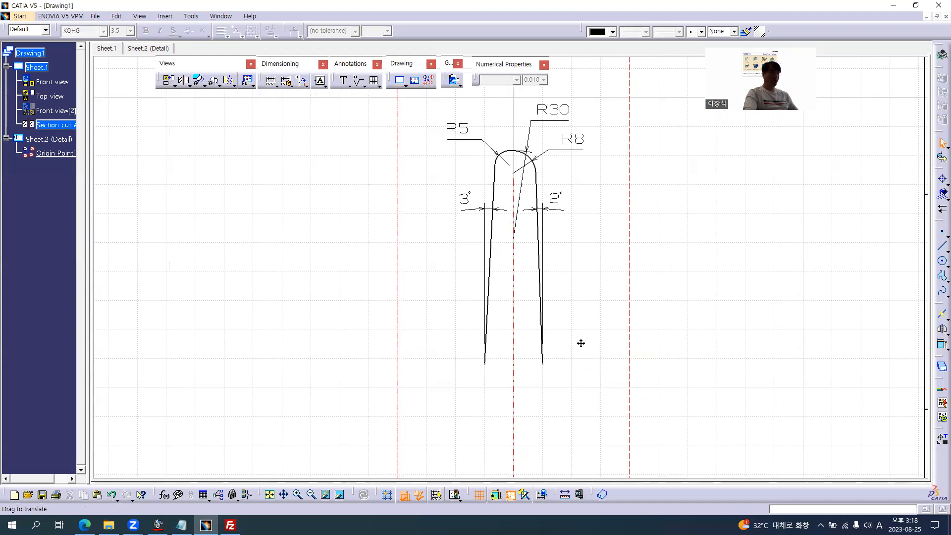
Move both draft angle dimensions down to about mid-height of the section profile, keeping them level with each other.
{"action": "left_click", "coordinate": [476, 255]}
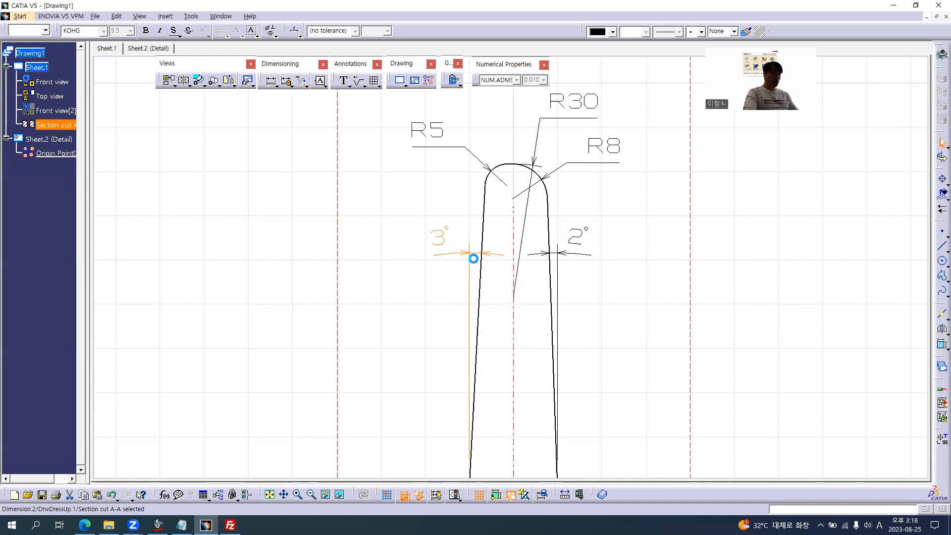
{"action": "left_click_drag", "start_coordinate": [476, 255], "coordinate": [475, 333]}
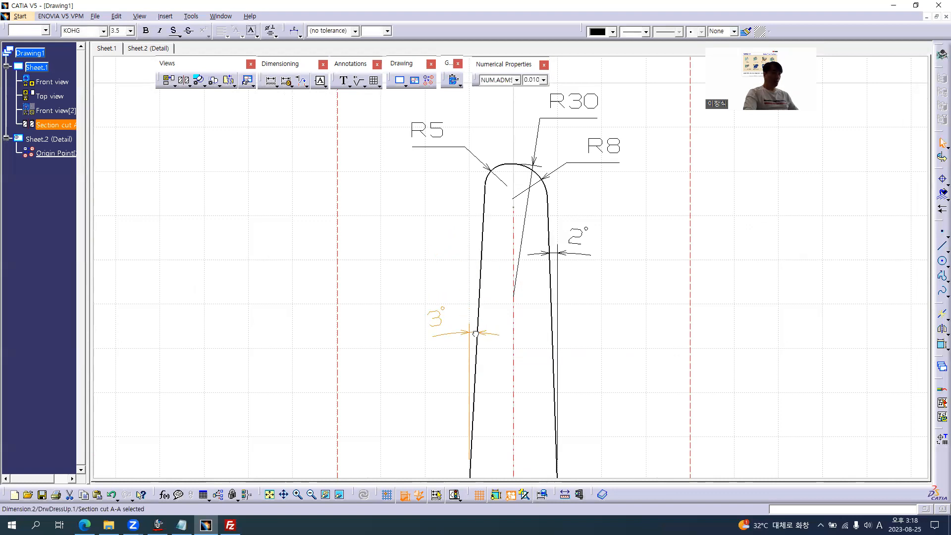
{"action": "left_click_drag", "start_coordinate": [552, 254], "coordinate": [554, 332]}
{"action": "left_click", "coordinate": [618, 281]}
{"action": "middle_click_drag", "start_coordinate": [629, 235], "coordinate": [623, 312]}
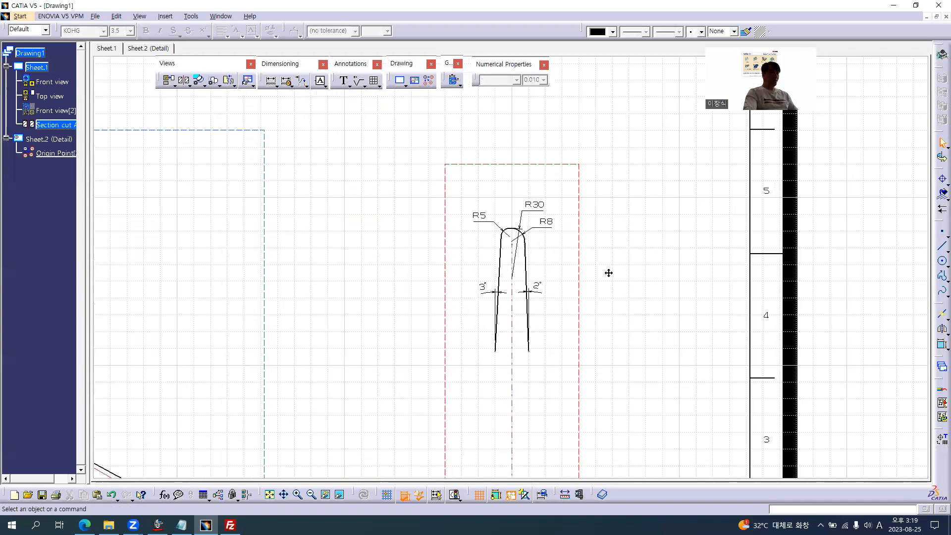
Check the reference PDF, then dimension the horizontal width between the lower ends of the section profile in CATIA, placing it below.
{"action": "key", "text": "alt+Tab"}
{"action": "scroll", "coordinate": [668, 332], "scroll_direction": "down", "scroll_amount": 4}
{"action": "scroll", "coordinate": [675, 330], "scroll_direction": "down", "scroll_amount": 3, "text": "ctrl"}
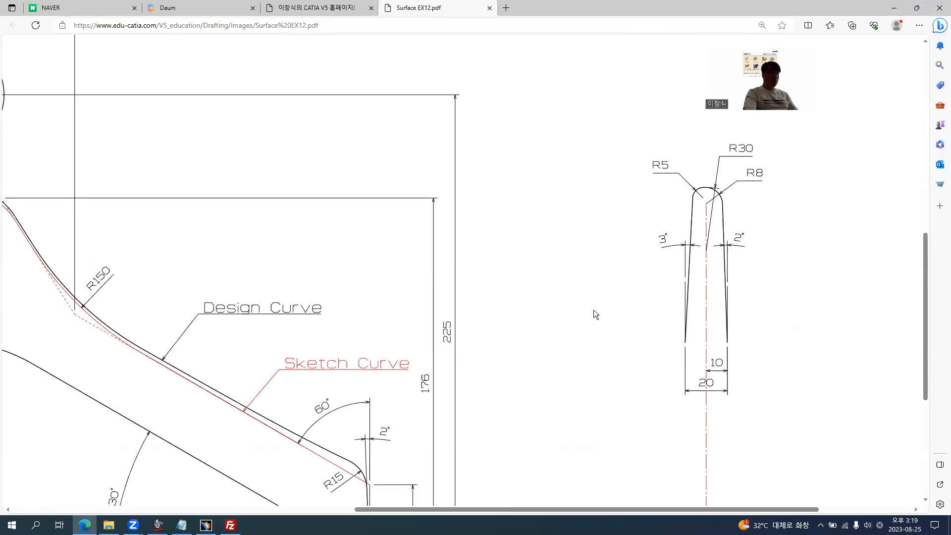
{"action": "key", "text": "alt+Tab"}
{"action": "left_click", "coordinate": [272, 83]}
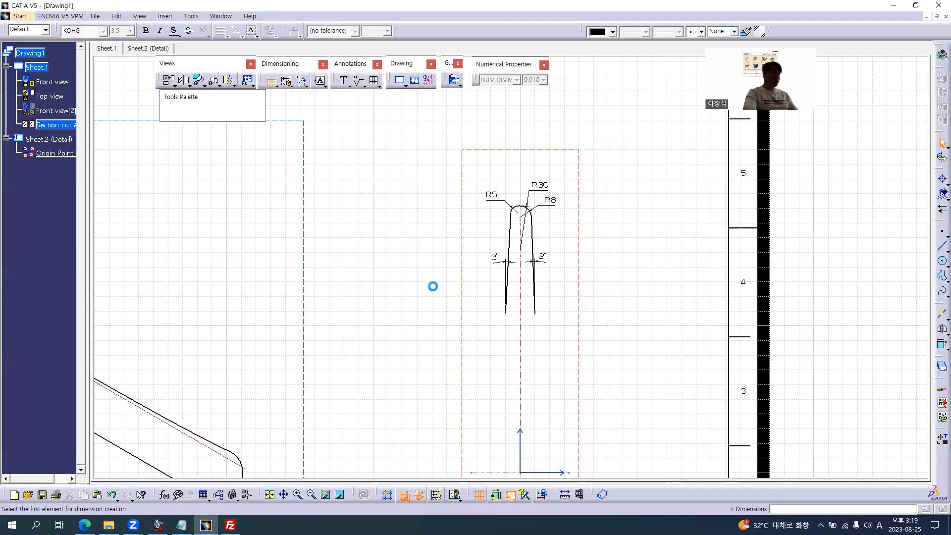
{"action": "mouse_move", "coordinate": [541, 339]}
{"action": "middle_mouse_down", "text": "ctrl"}
{"action": "mouse_move", "coordinate": [528, 275]}
{"action": "mouse_move", "coordinate": [493, 422]}
{"action": "middle_mouse_up", "text": "ctrl"}
{"action": "left_click", "coordinate": [495, 408]}
{"action": "left_click", "coordinate": [495, 407]}
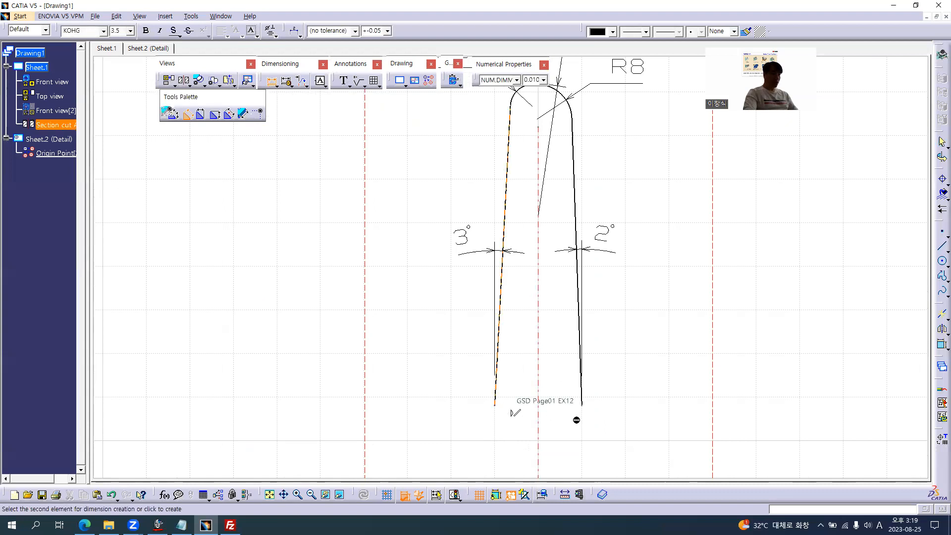
{"action": "left_click", "coordinate": [583, 406]}
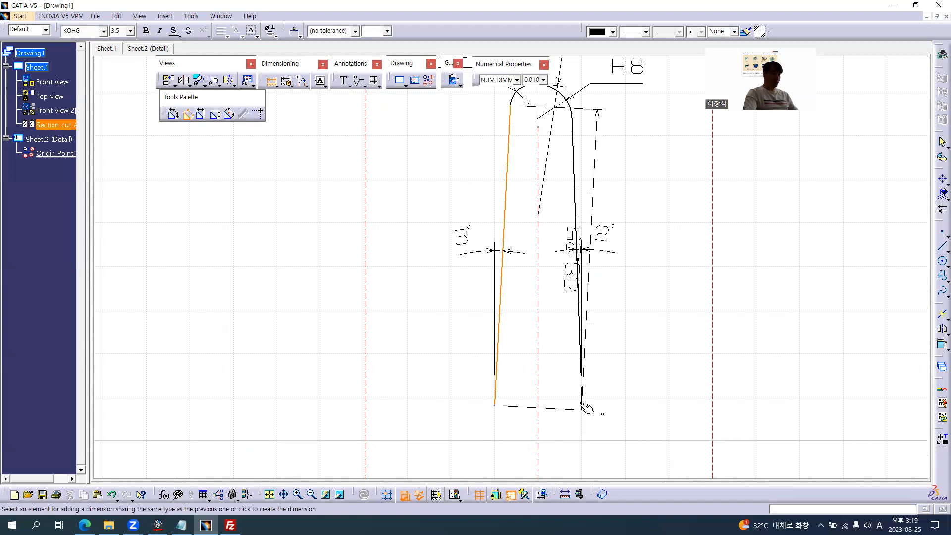
{"action": "middle_click_drag", "start_coordinate": [568, 438], "coordinate": [526, 322]}
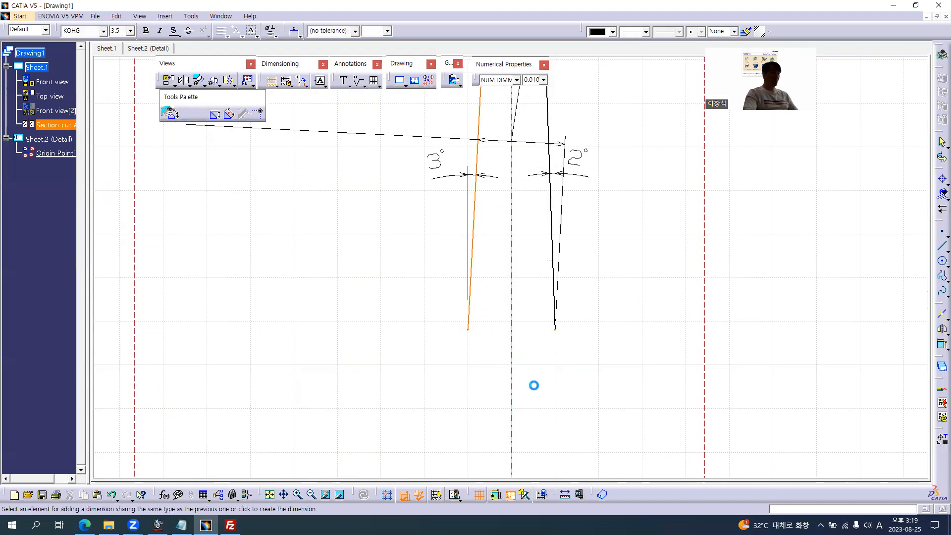
{"action": "left_click", "coordinate": [541, 447]}
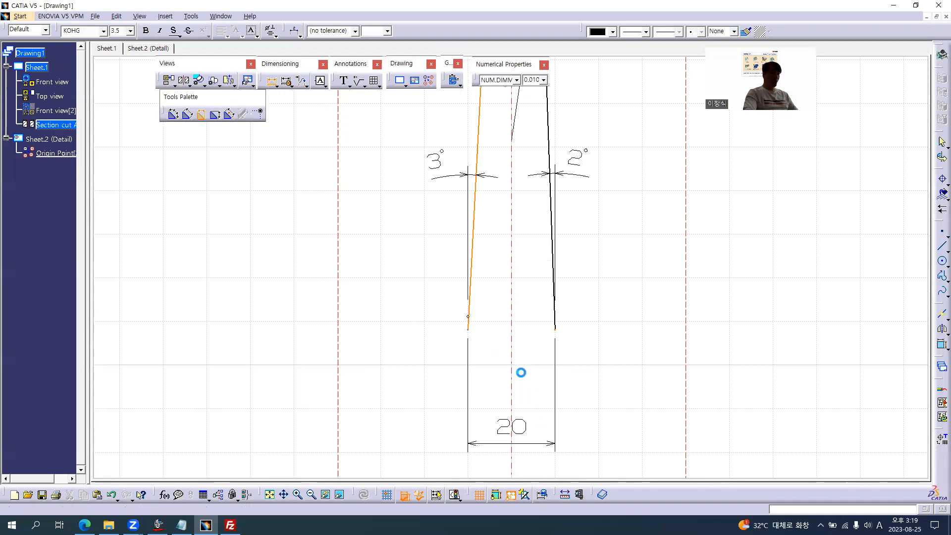
Dimension the horizontal distance from the vertical centre line to the profile's right lower end, placing it above the overall width dimension.
{"action": "left_click", "coordinate": [511, 346]}
{"action": "left_click", "coordinate": [554, 340]}
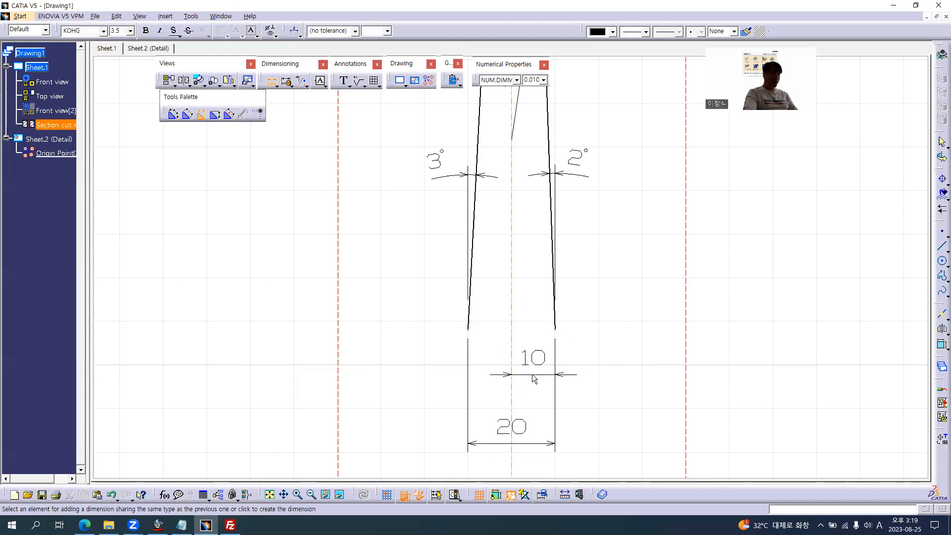
{"action": "left_click", "coordinate": [533, 388]}
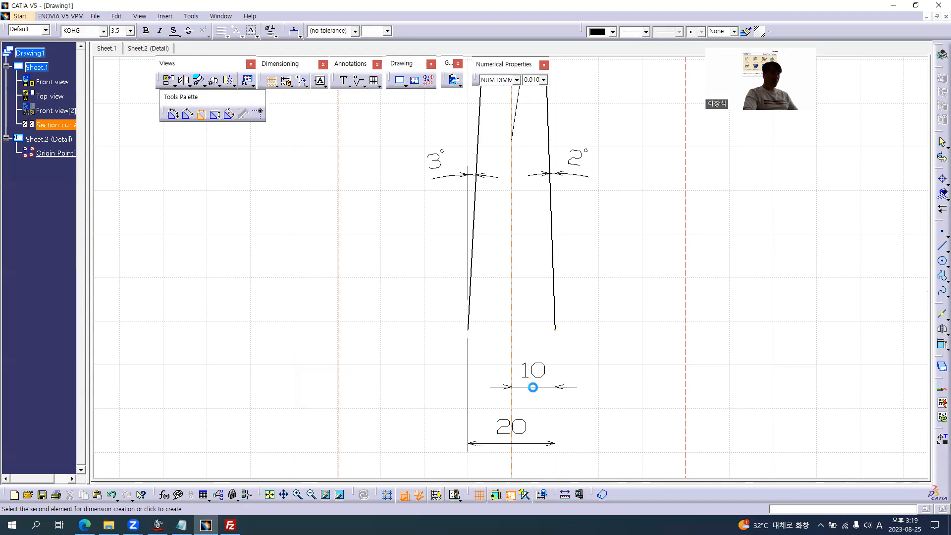
{"action": "middle_click_drag", "start_coordinate": [614, 347], "coordinate": [613, 401], "text": "ctrl"}
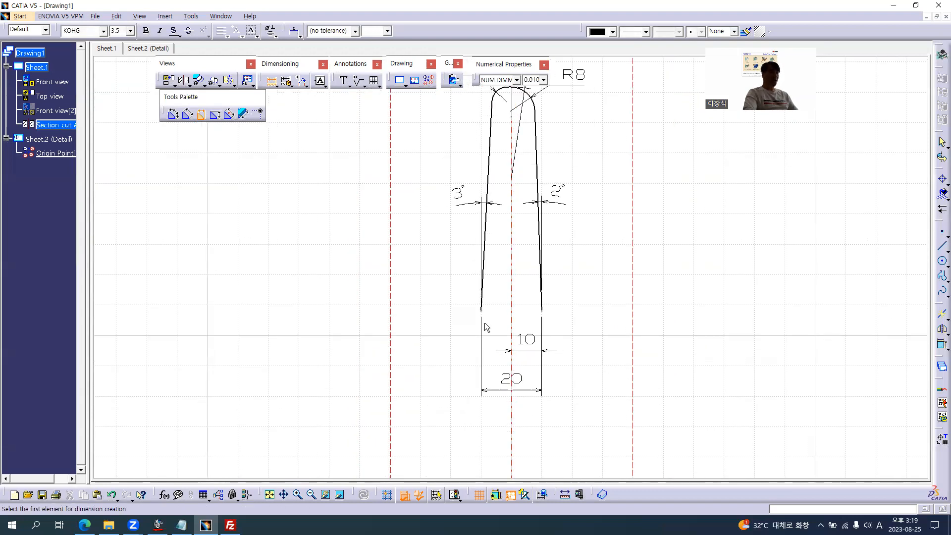
Place the Origin Point 2D component at the section view's origin and compare the view with the reference PDF.
{"action": "key", "text": "alt+Tab"}
{"action": "scroll", "coordinate": [553, 341], "scroll_direction": "down", "scroll_amount": 2, "text": "ctrl"}
{"action": "scroll", "coordinate": [635, 381], "scroll_direction": "down", "scroll_amount": 3}
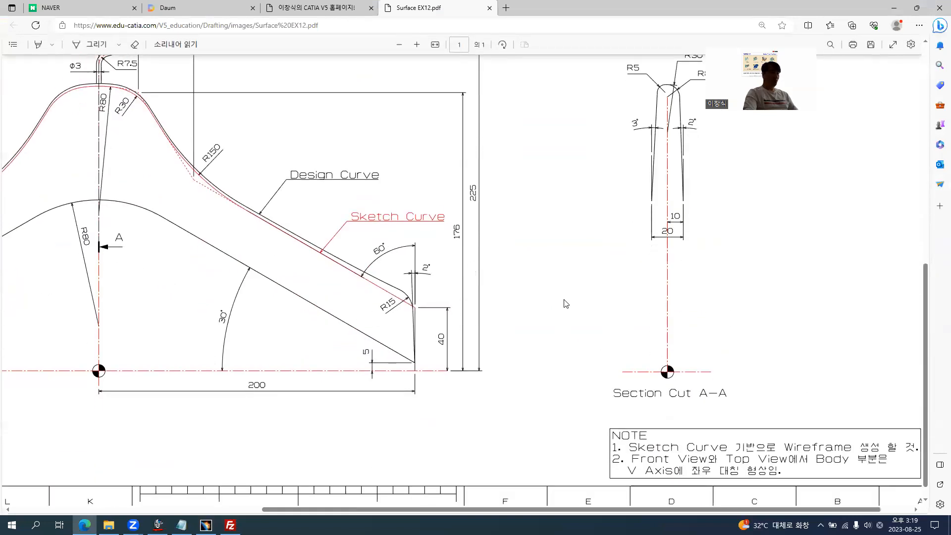
{"action": "key", "text": "alt+Tab"}
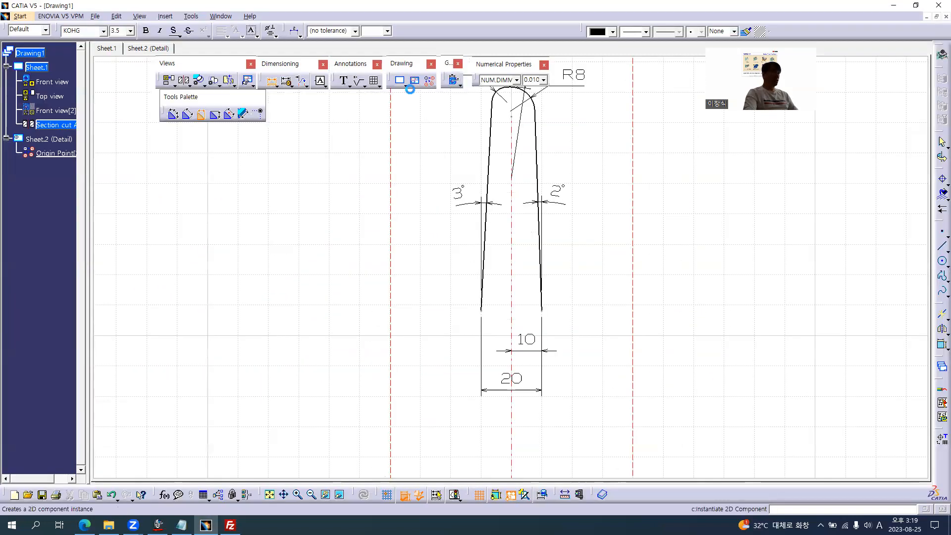
{"action": "left_click", "coordinate": [54, 153]}
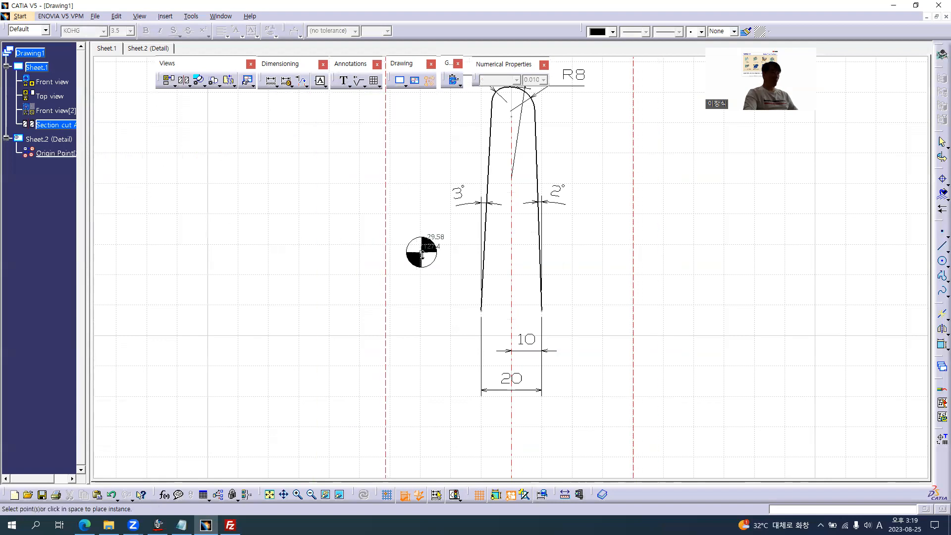
{"action": "middle_click_drag", "start_coordinate": [421, 255], "coordinate": [494, 381]}
{"action": "left_click", "coordinate": [510, 389]}
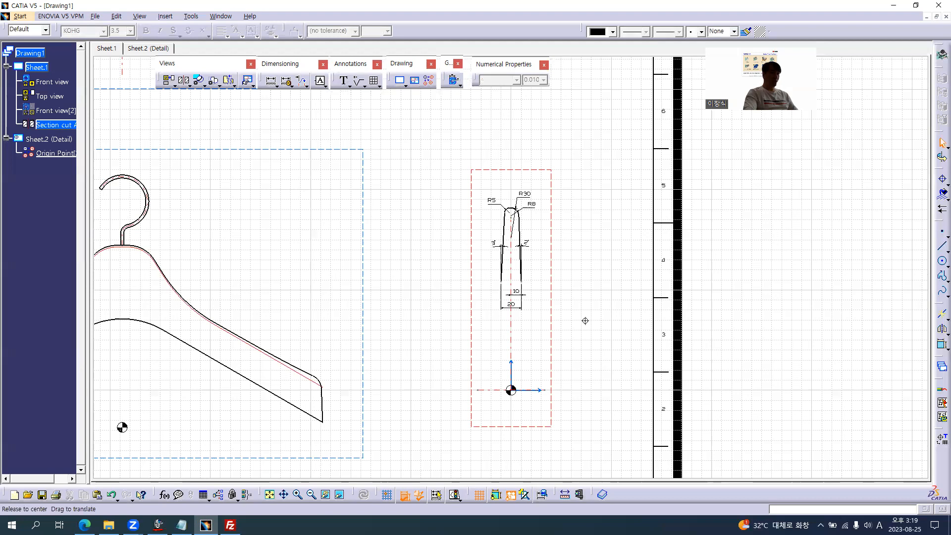
{"action": "middle_click_drag", "start_coordinate": [584, 321], "coordinate": [591, 291]}
{"action": "middle_click_drag", "start_coordinate": [619, 331], "coordinate": [608, 302]}
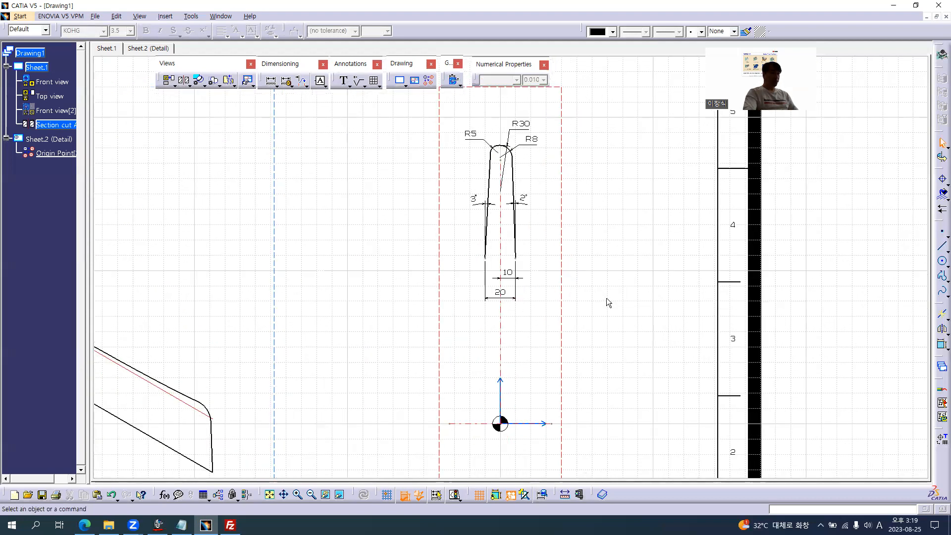
{"action": "key", "text": "alt+Tab"}
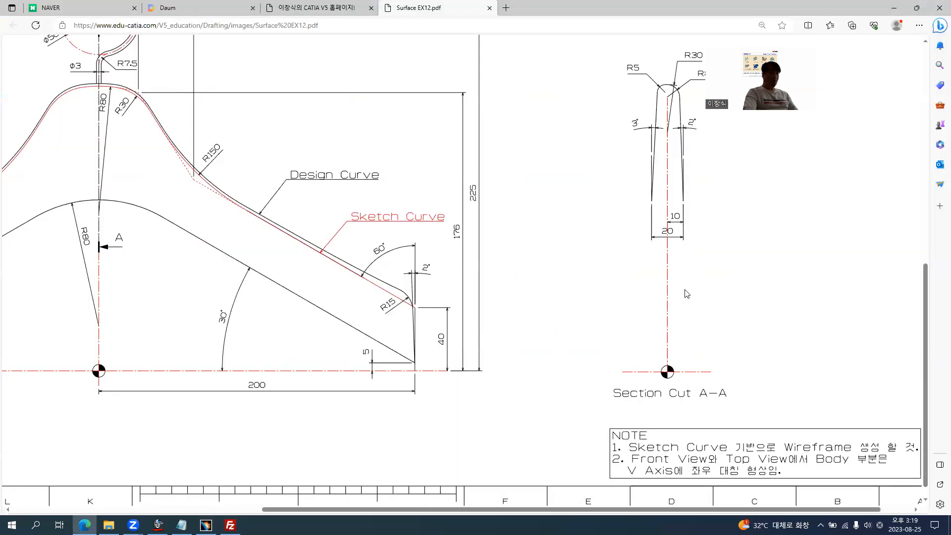
Check the reference PDF, then search the drawing for all elements of type Dimension, picking the R30 dimension as the sample, and select them.
{"action": "scroll", "coordinate": [721, 269], "scroll_direction": "down", "scroll_amount": 1, "text": "ctrl"}
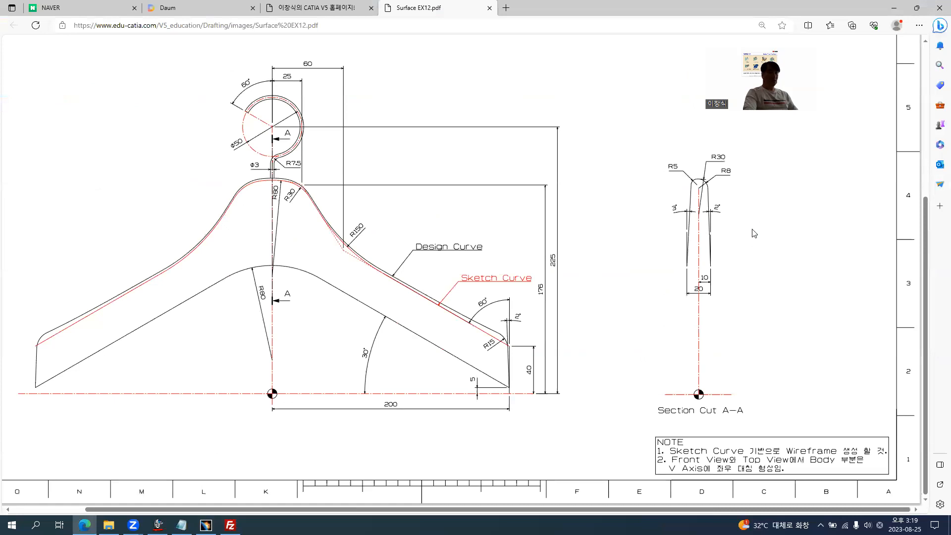
{"action": "key", "text": "alt+Tab"}
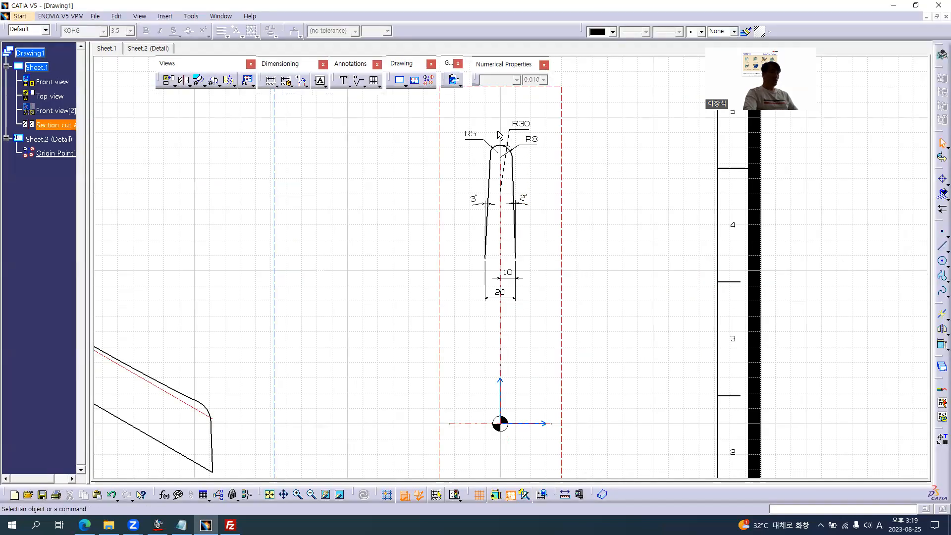
{"action": "mouse_move", "coordinate": [611, 231]}
{"action": "middle_mouse_down"}
{"action": "mouse_move", "coordinate": [614, 247]}
{"action": "mouse_move", "coordinate": [614, 221]}
{"action": "mouse_move", "coordinate": [627, 289]}
{"action": "middle_mouse_up"}
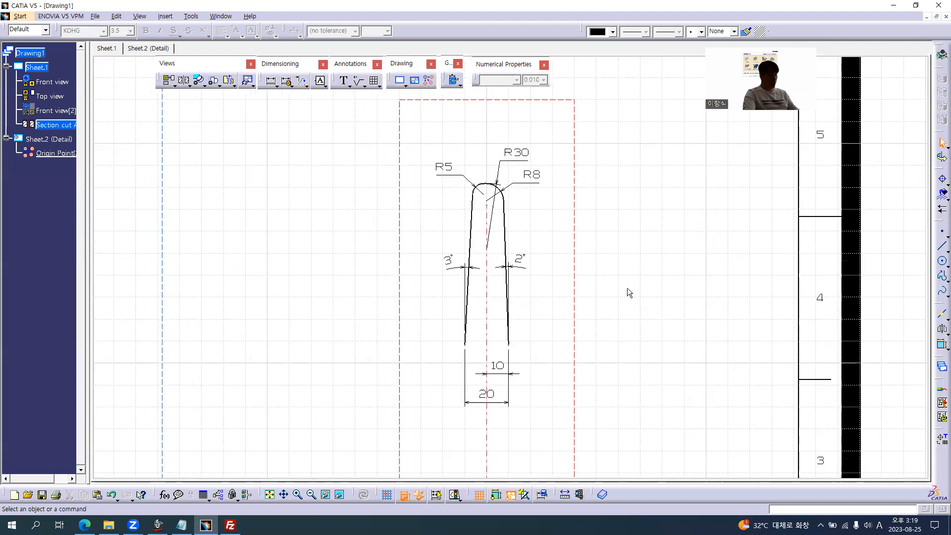
{"action": "key", "text": "ctrl+f"}
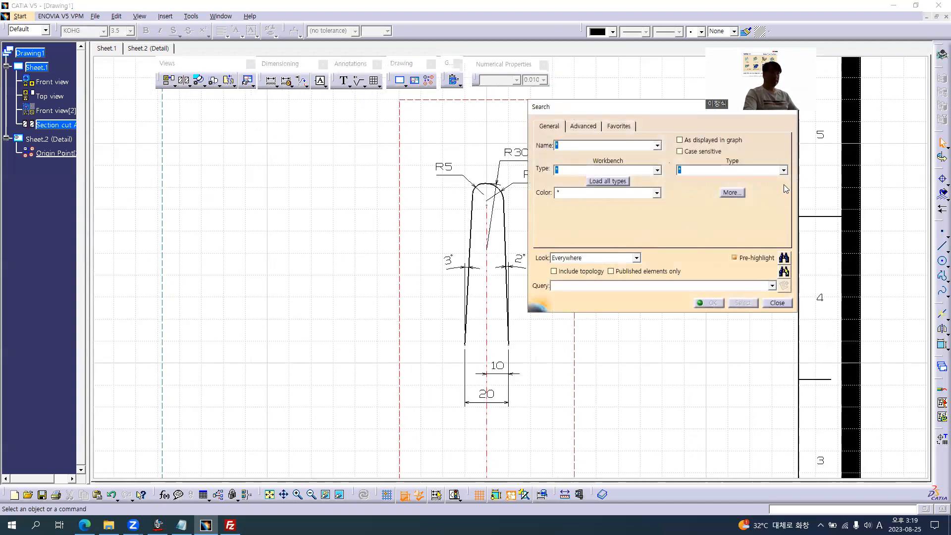
{"action": "left_click", "coordinate": [783, 169]}
{"action": "left_click", "coordinate": [693, 187]}
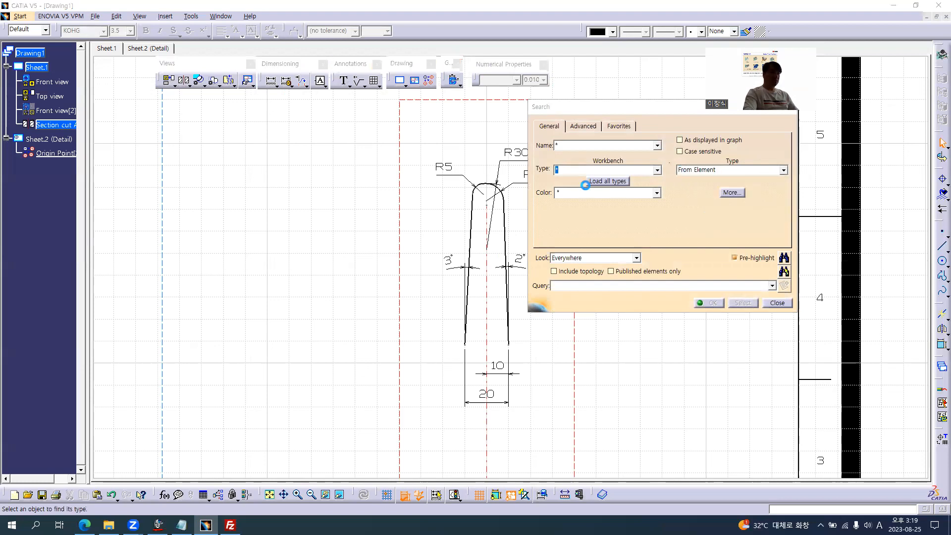
{"action": "left_click", "coordinate": [518, 155]}
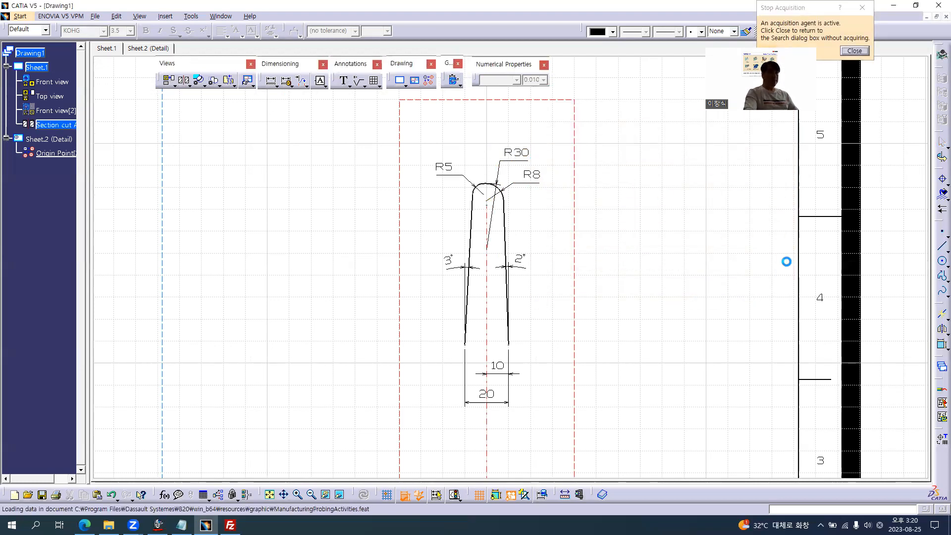
{"action": "left_click", "coordinate": [784, 271]}
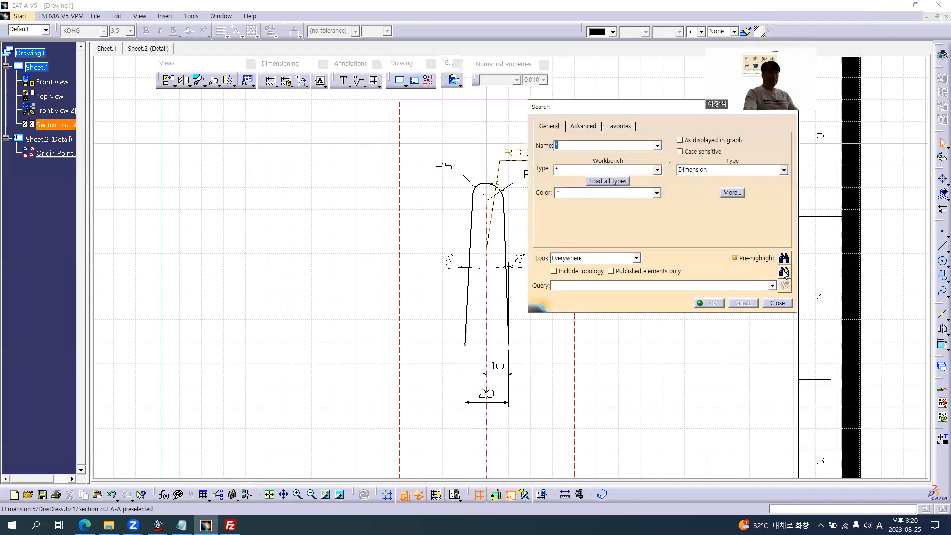
Set the value offset of all selected dimensions to 1 mm in their properties.
{"action": "key", "text": "alt+Return"}
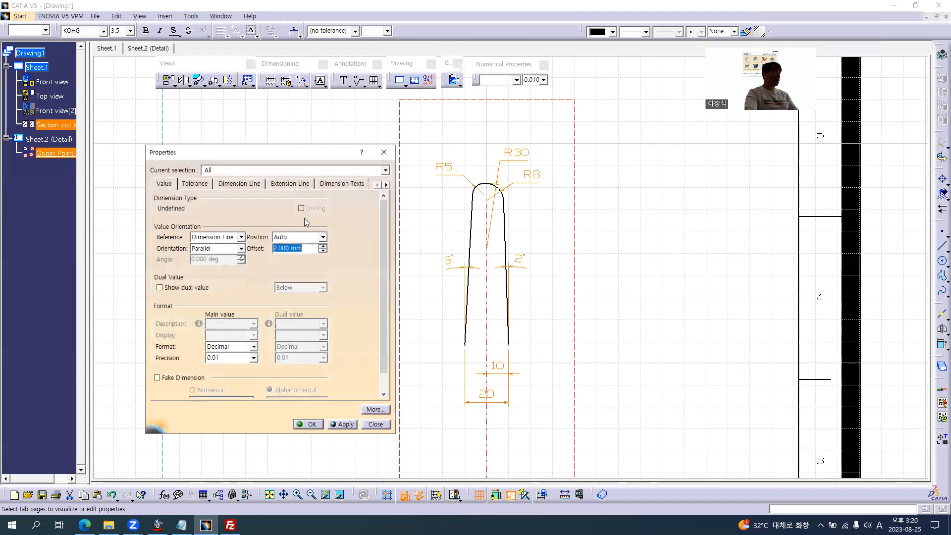
{"action": "type", "text": "1"}
{"action": "key", "text": "Tab"}
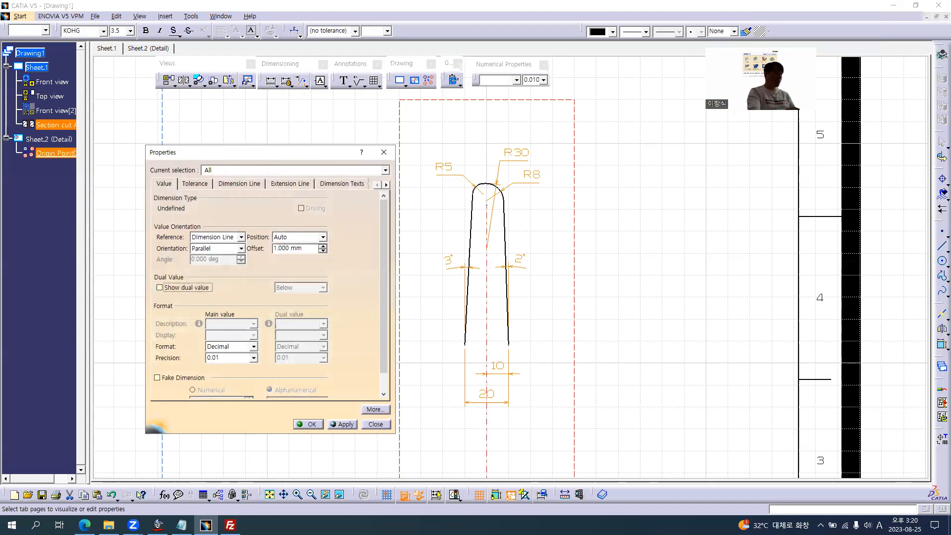
Set both overruns and both blankings of the selected dimensions' extension lines to 1 mm.
{"action": "left_click", "coordinate": [288, 184]}
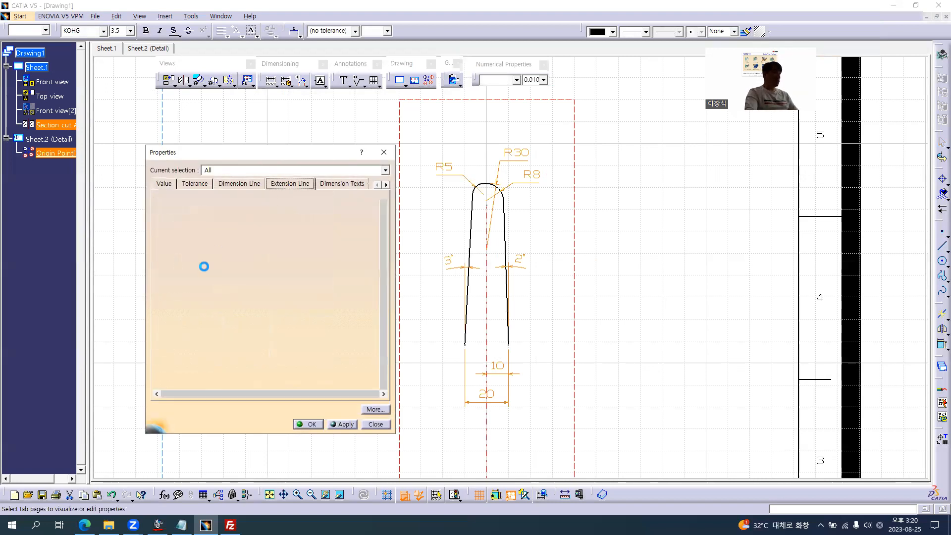
{"action": "type", "text": "1"}
{"action": "key", "text": "Tab"}
{"action": "type", "text": "1"}
{"action": "key", "text": "Tab"}
{"action": "type", "text": "1"}
{"action": "key", "text": "Tab"}
{"action": "type", "text": "1"}
{"action": "key", "text": "Return"}
{"action": "key", "text": "Tab"}
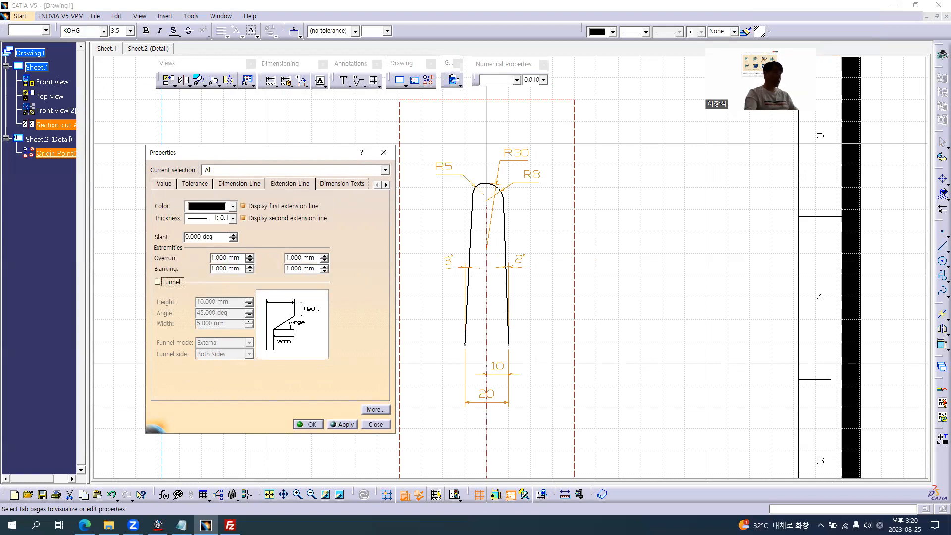
Set the font size of the selected dimensions to 2.5 mm and apply the property changes.
{"action": "left_click", "coordinate": [386, 184]}
{"action": "left_click", "coordinate": [386, 185]}
{"action": "left_click", "coordinate": [319, 183]}
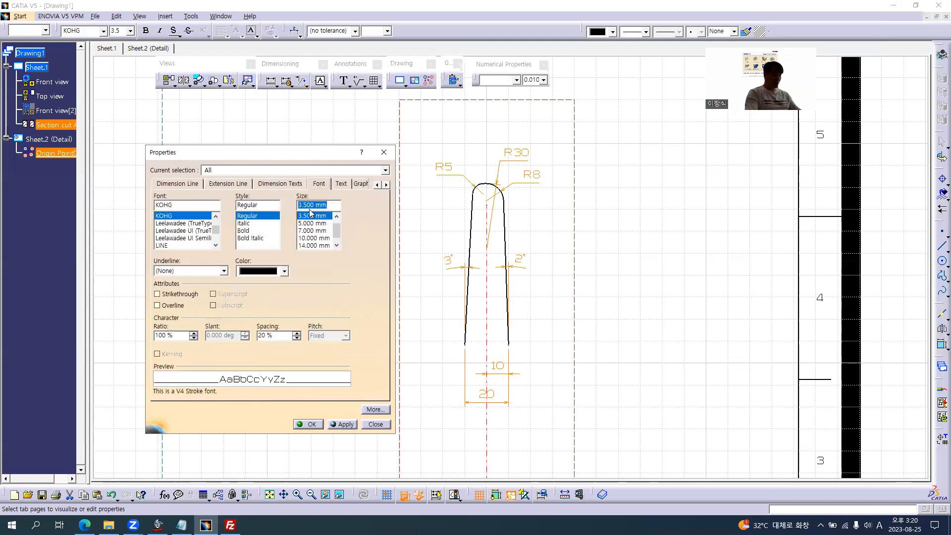
{"action": "type", "text": "2.5"}
{"action": "key", "text": "Tab"}
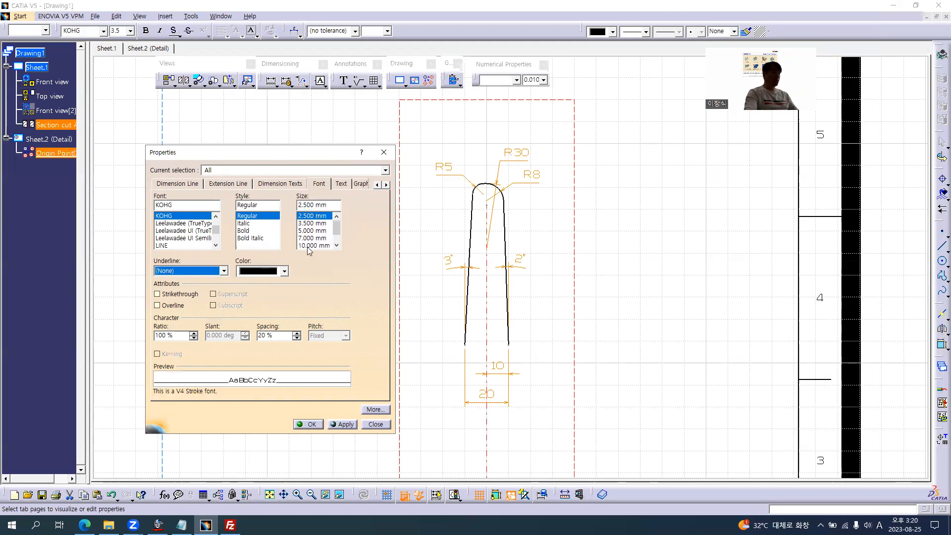
{"action": "left_click", "coordinate": [346, 426]}
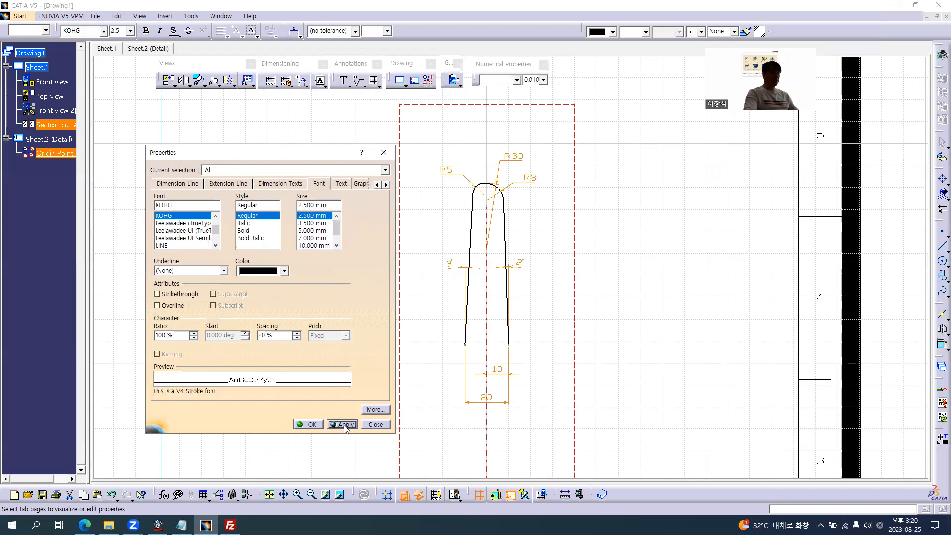
{"action": "left_click", "coordinate": [309, 425]}
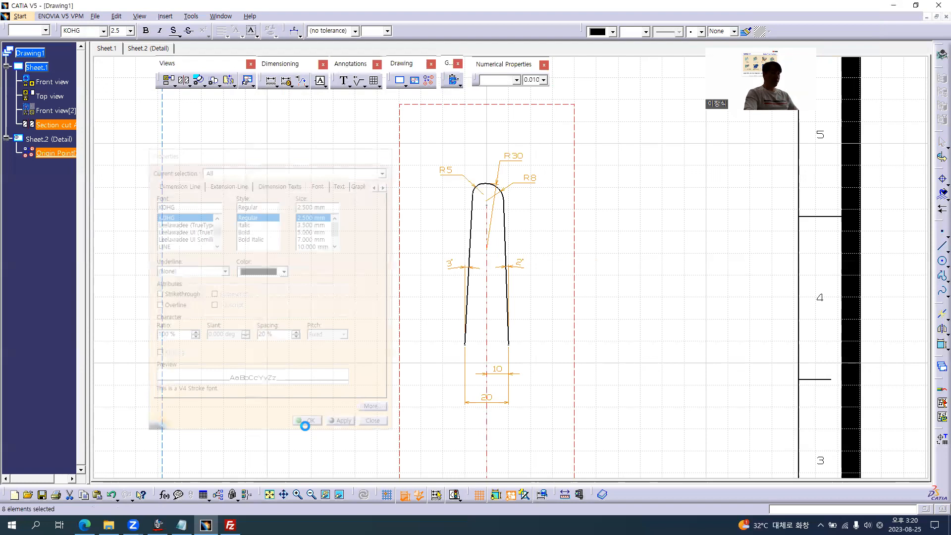
Move the overall width dimension below the section profile slightly up, closer to the half-width dimension.
{"action": "middle_click_drag", "start_coordinate": [547, 361], "coordinate": [562, 282]}
{"action": "middle_click_drag", "start_coordinate": [554, 423], "coordinate": [555, 369]}
{"action": "left_click", "coordinate": [529, 391]}
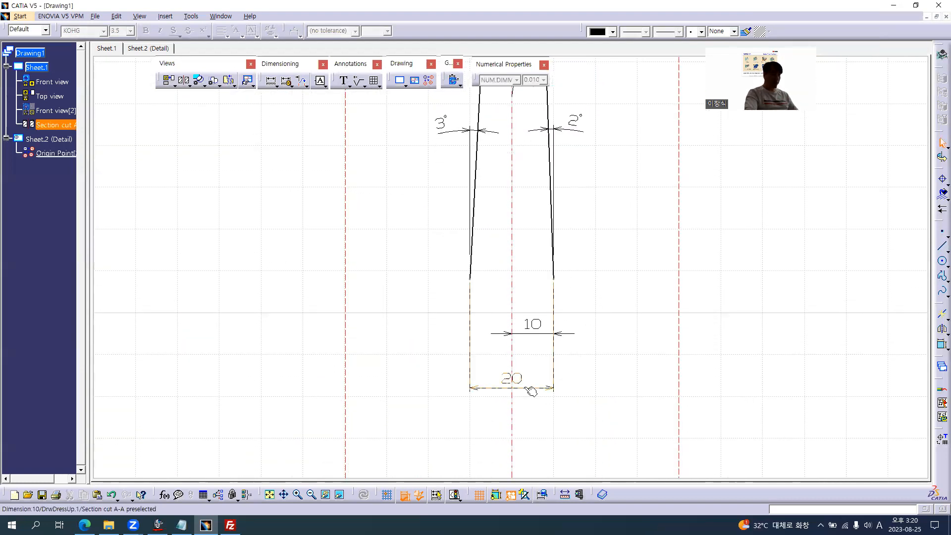
{"action": "left_click_drag", "start_coordinate": [529, 376], "coordinate": [529, 375]}
{"action": "left_click", "coordinate": [560, 340]}
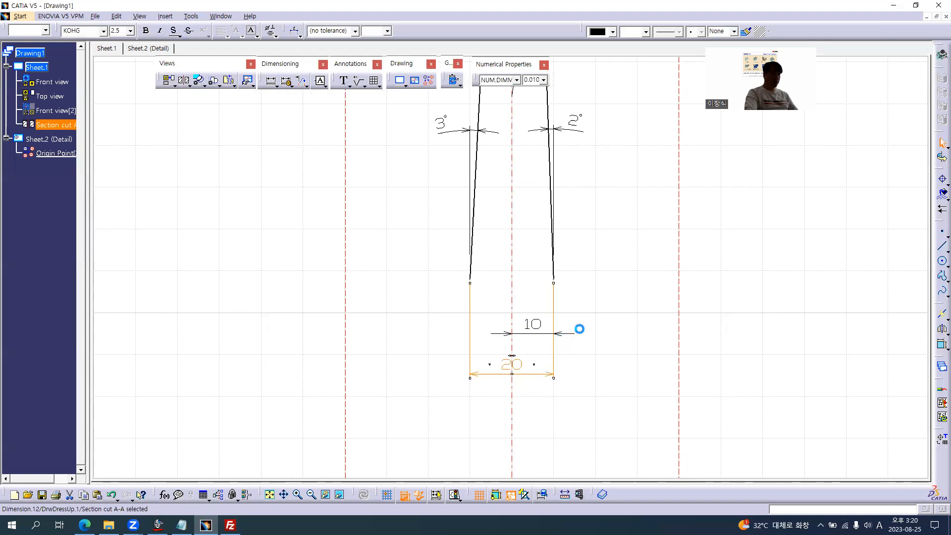
{"action": "left_click", "coordinate": [625, 251]}
{"action": "mouse_move", "coordinate": [620, 214]}
{"action": "middle_mouse_down"}
{"action": "mouse_move", "coordinate": [618, 379]}
{"action": "mouse_move", "coordinate": [640, 304]}
{"action": "mouse_move", "coordinate": [638, 346]}
{"action": "mouse_move", "coordinate": [624, 325]}
{"action": "middle_mouse_up"}
Check the view caption in the reference PDF, then add the text "Section Cut A-A" below the section view's origin symbol.
{"action": "key", "text": "alt+Tab"}
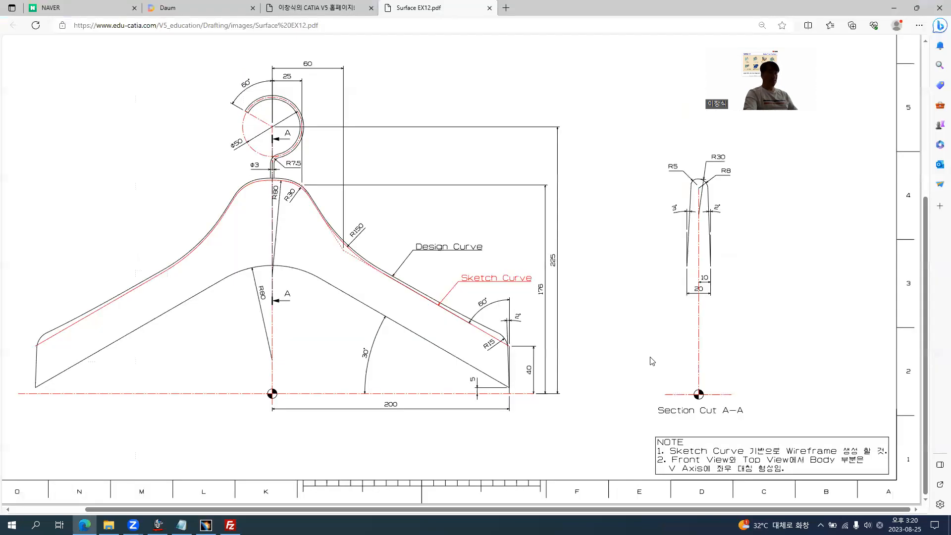
{"action": "key", "text": "alt+Tab"}
{"action": "left_click", "coordinate": [344, 80]}
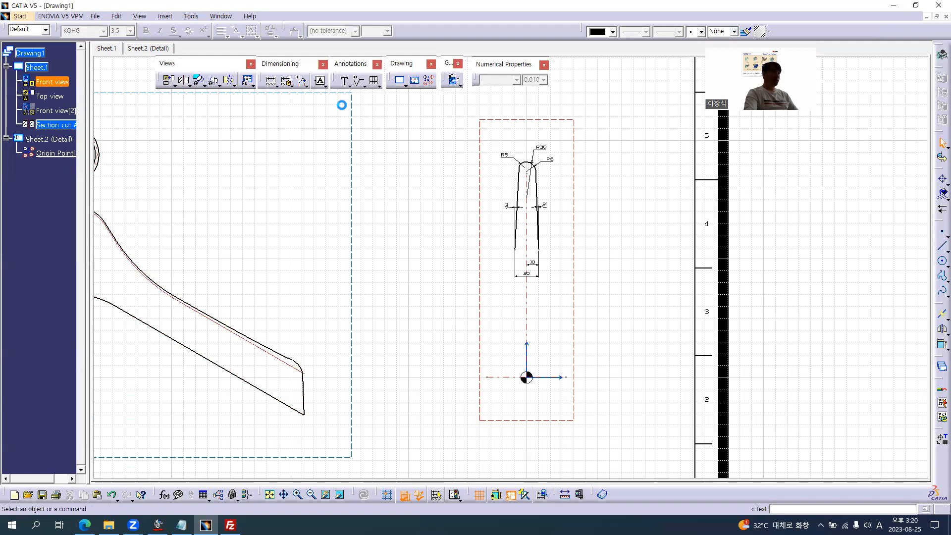
{"action": "left_click", "coordinate": [492, 415]}
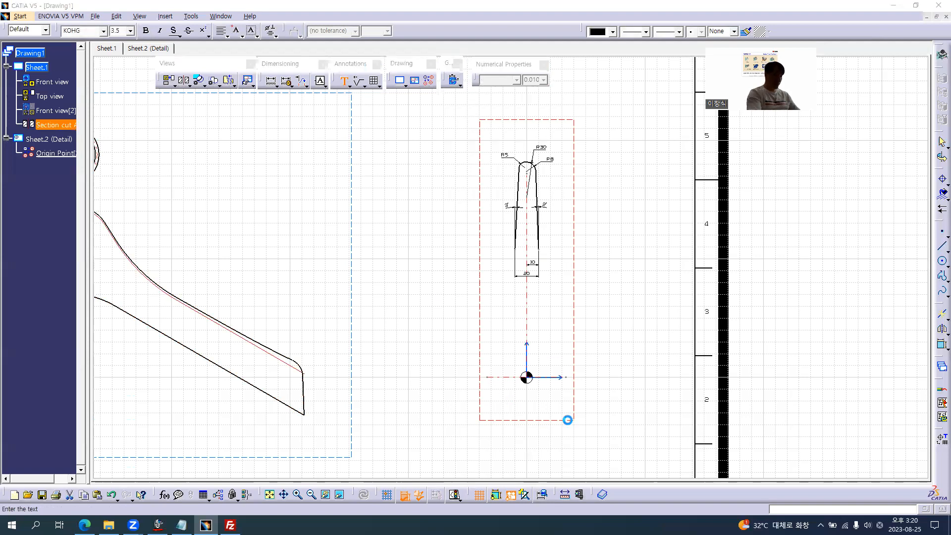
{"action": "type", "text": "Section Cut A-A"}
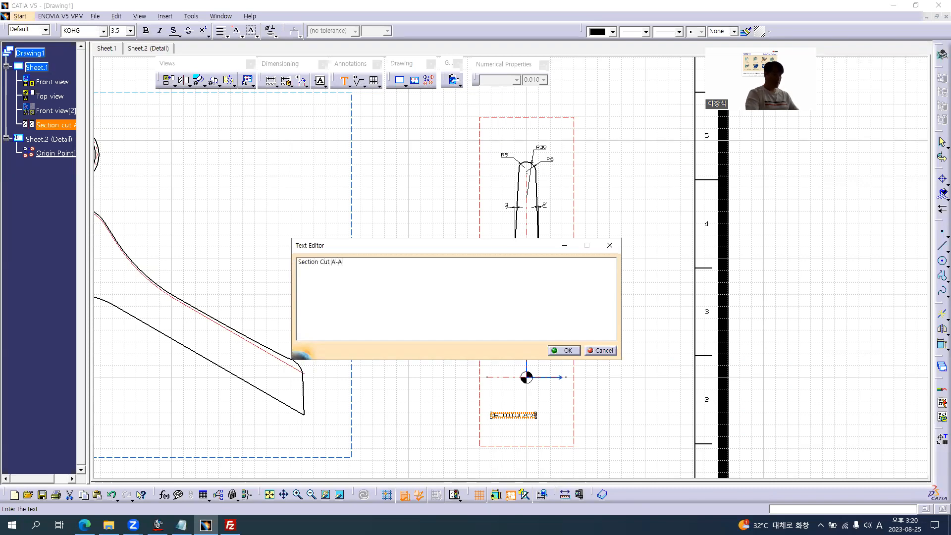
{"action": "key", "text": "Return"}
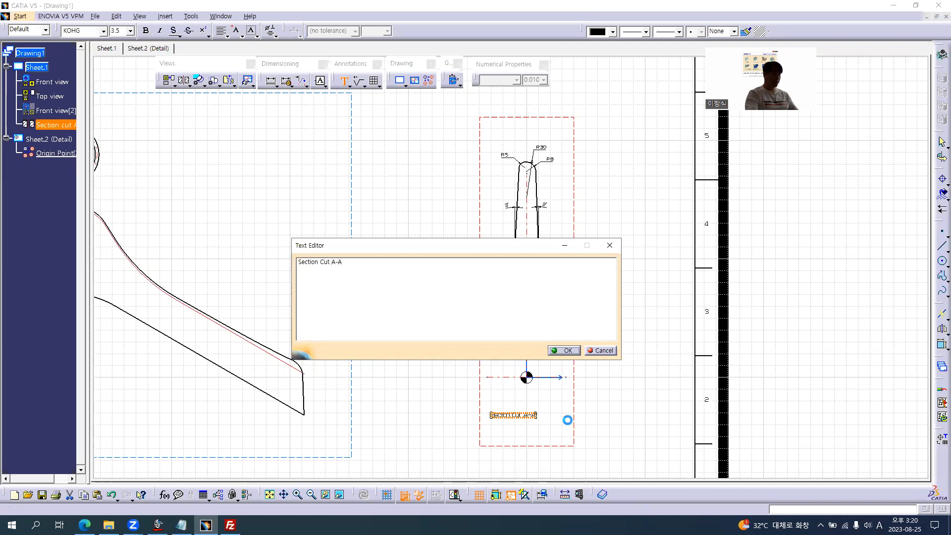
Set the caption's character spacing to 25% and move it up closer to the origin symbol.
{"action": "key", "text": "alt+Return"}
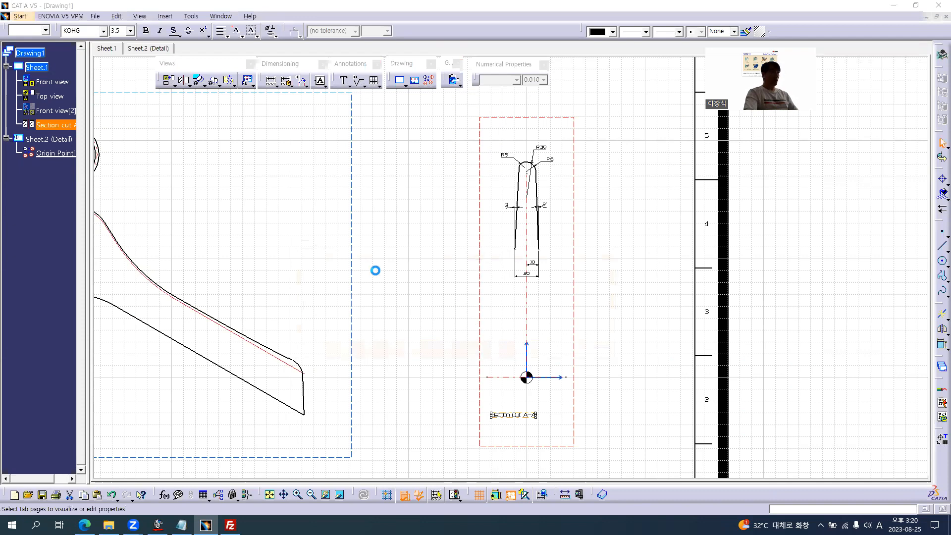
{"action": "double_click", "coordinate": [263, 338]}
{"action": "type", "text": "25"}
{"action": "key", "text": "Return"}
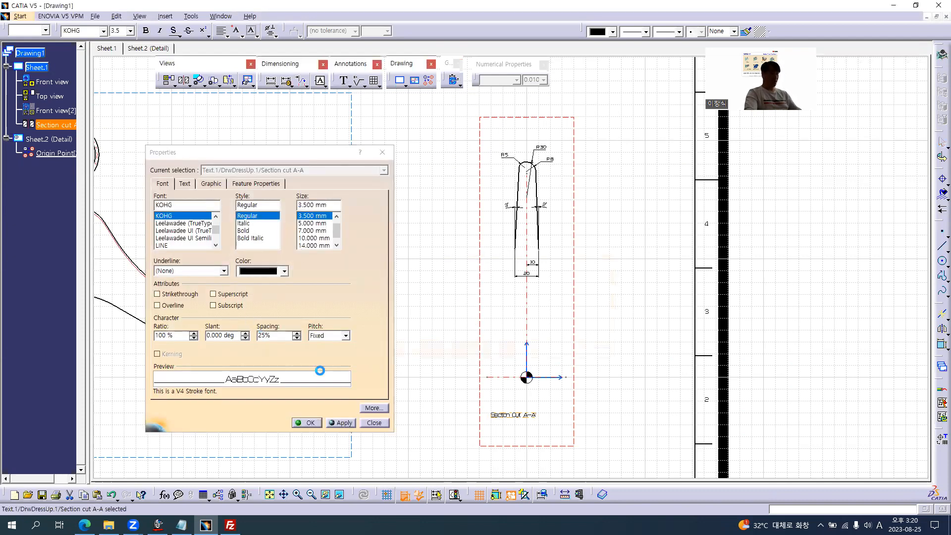
{"action": "left_click_drag", "start_coordinate": [531, 412], "coordinate": [525, 404]}
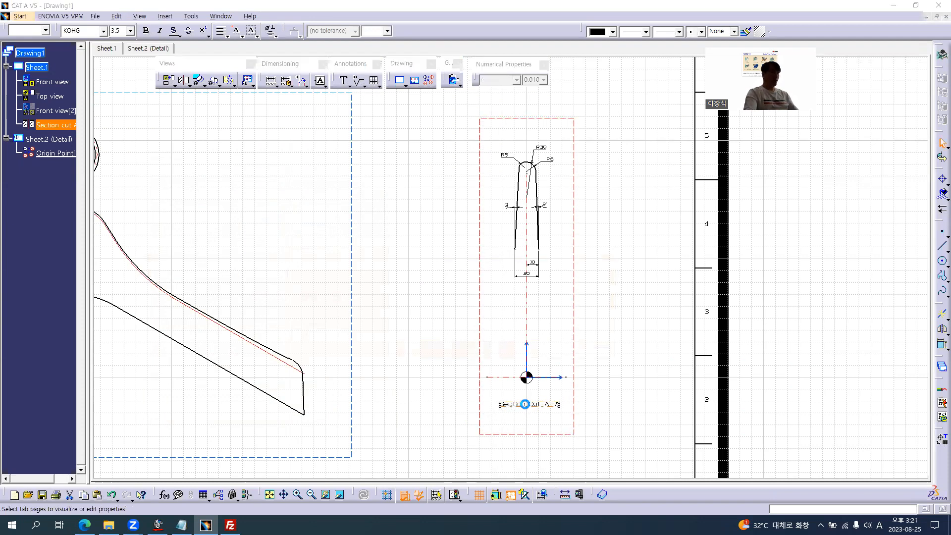
Set the caption's font size to 5 mm and centre it just below the origin symbol.
{"action": "type", "text": "5"}
{"action": "key", "text": "Return"}
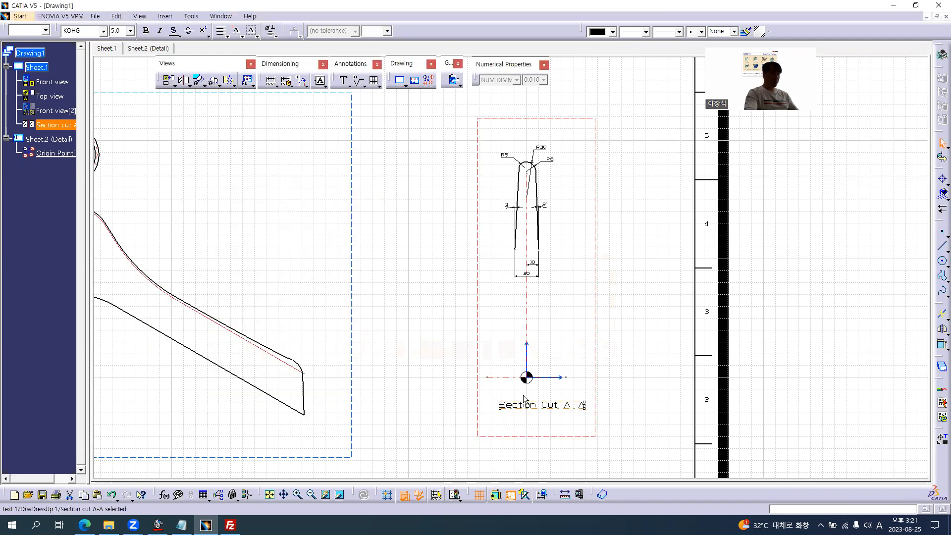
{"action": "left_click_drag", "start_coordinate": [547, 407], "coordinate": [529, 399]}
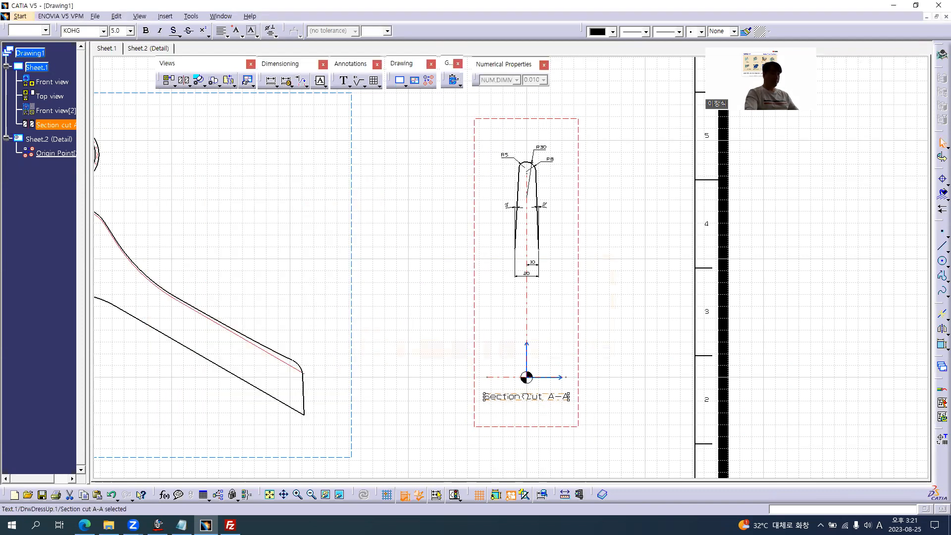
{"action": "left_click", "coordinate": [613, 299]}
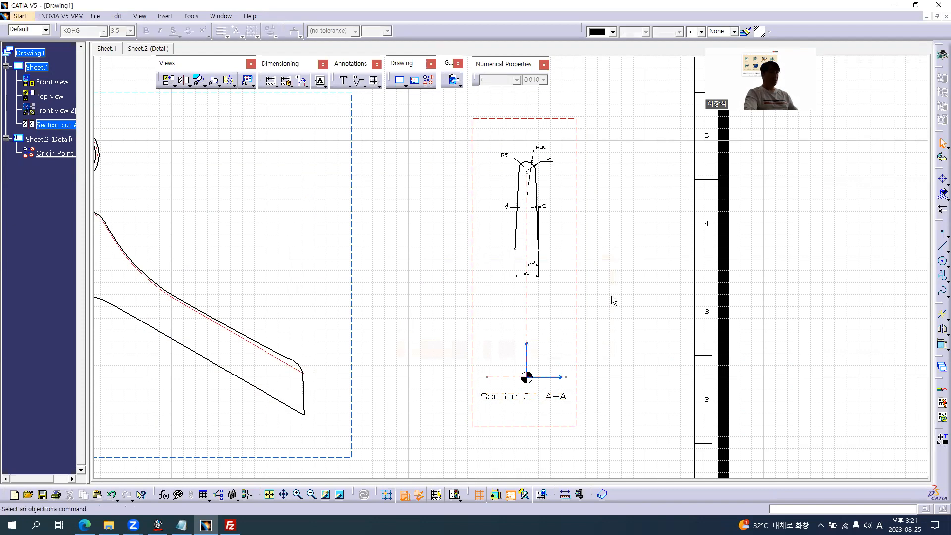
Compare the caption's position with the reference PDF, then move the caption slightly lower, keeping it centred under the origin symbol.
{"action": "key", "text": "alt+Tab"}
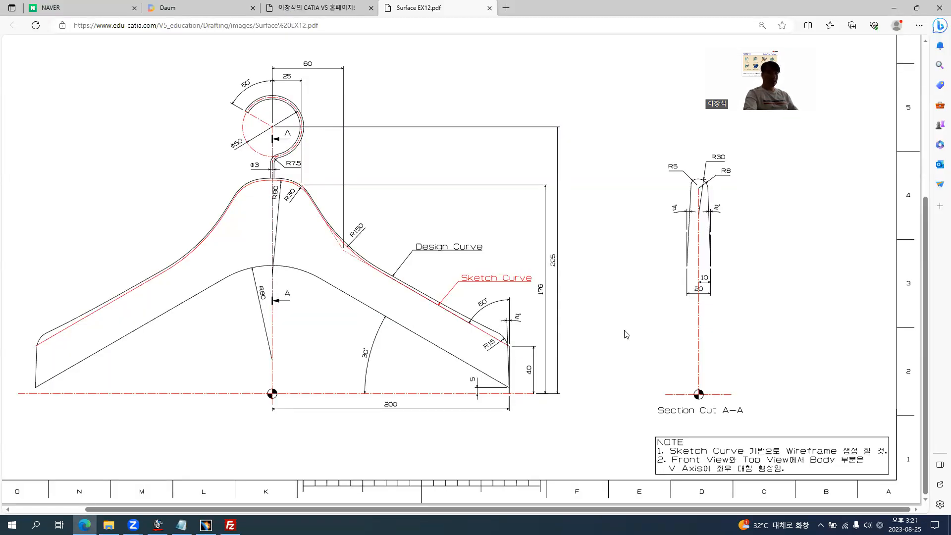
{"action": "key", "text": "alt+Tab"}
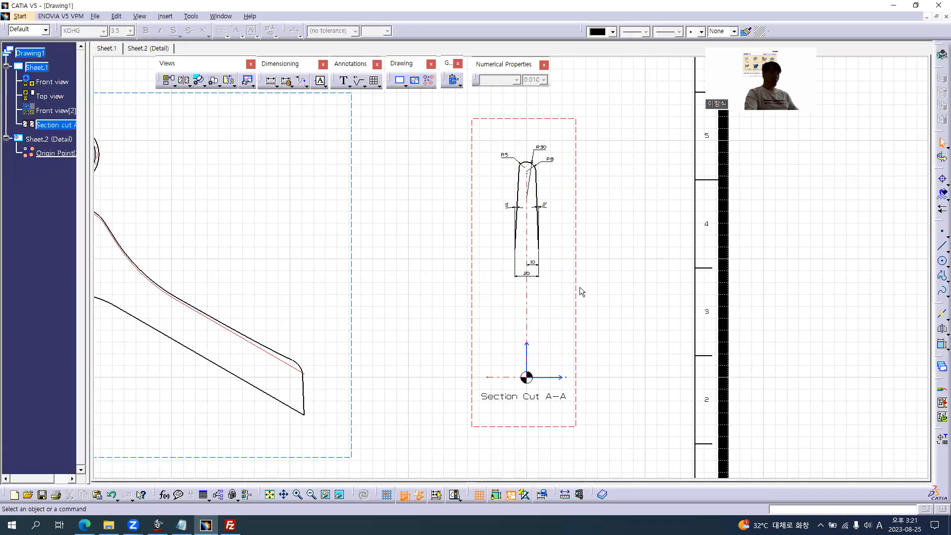
{"action": "left_click_drag", "start_coordinate": [527, 397], "coordinate": [528, 406]}
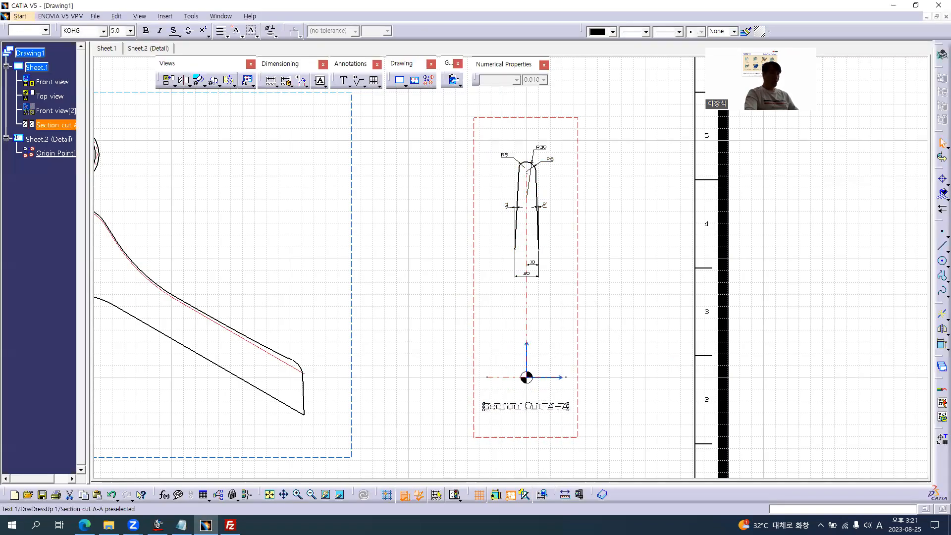
Lock the Section cut A-A view in its properties and bring the hanger's front view into focus.
{"action": "left_click", "coordinate": [577, 308]}
{"action": "key", "text": "alt+Return"}
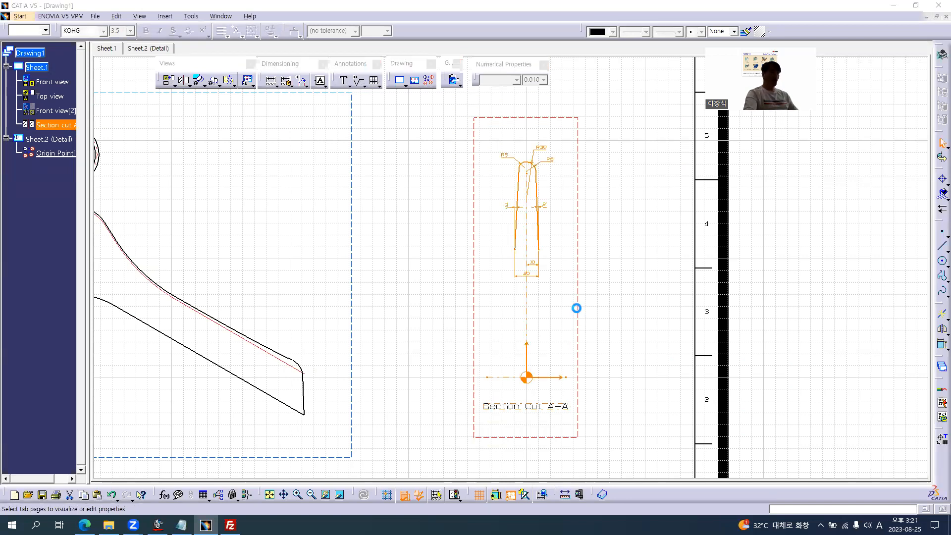
{"action": "left_click", "coordinate": [158, 219]}
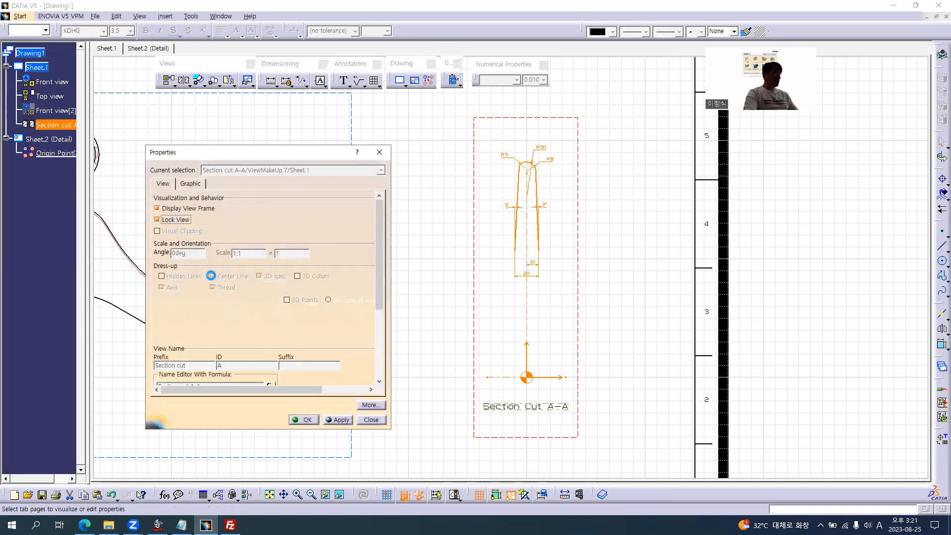
{"action": "left_click", "coordinate": [304, 420]}
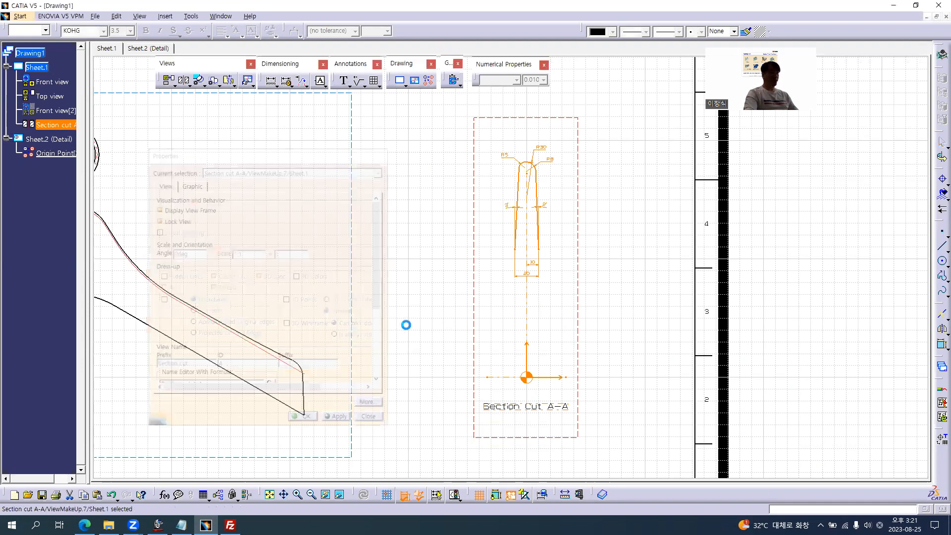
{"action": "middle_click_drag", "start_coordinate": [316, 261], "coordinate": [549, 314]}
{"action": "middle_click_drag", "start_coordinate": [384, 234], "coordinate": [456, 236]}
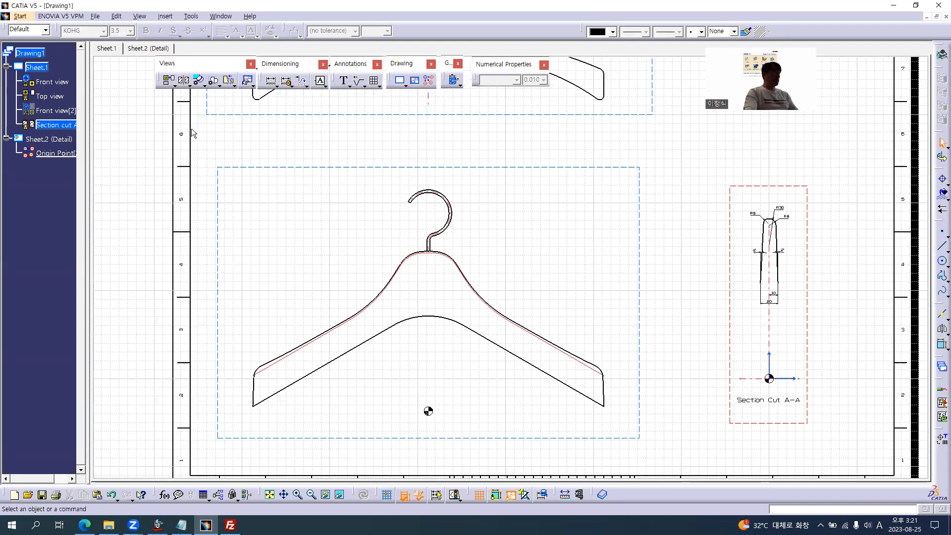
Switch to the GSD Page01 EX12 part, hide Split.1, show Hanger Final Surface and collapse the Operation Body.
{"action": "left_click", "coordinate": [221, 16]}
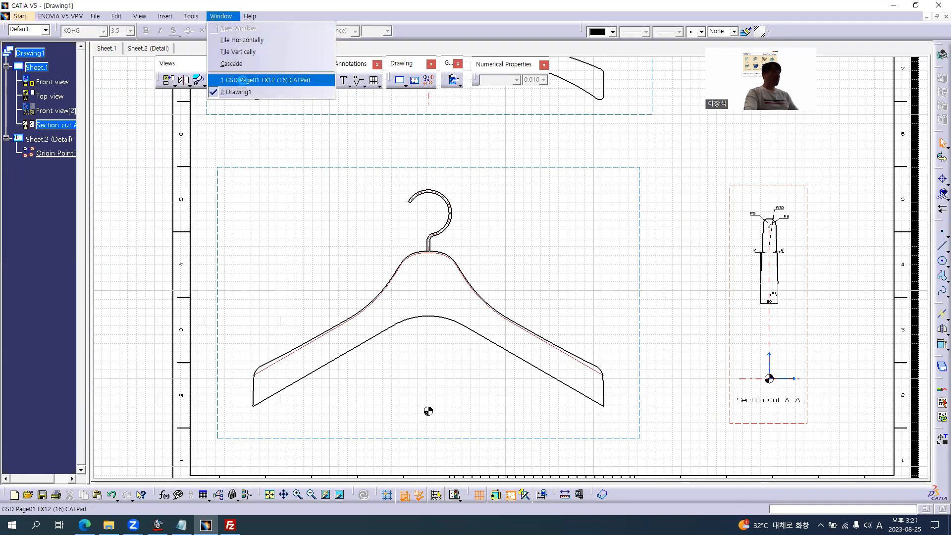
{"action": "left_click", "coordinate": [242, 80]}
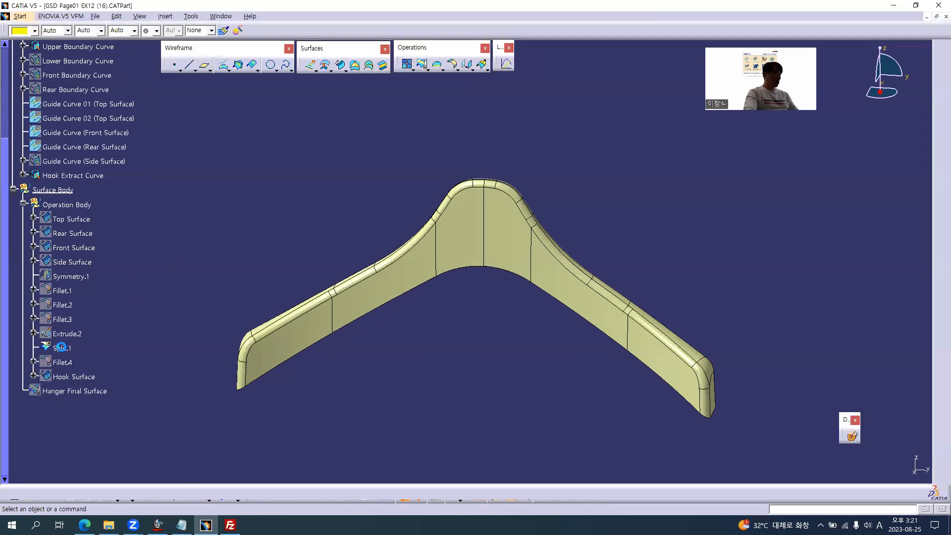
{"action": "right_click", "coordinate": [79, 391]}
{"action": "left_click", "coordinate": [119, 323]}
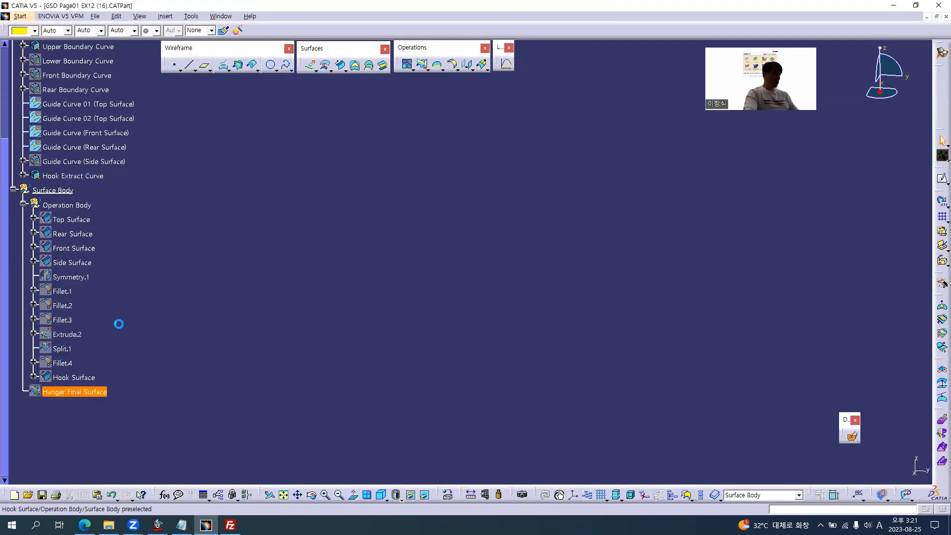
{"action": "left_click", "coordinate": [23, 204]}
{"action": "scroll", "coordinate": [200, 218], "scroll_direction": "up", "scroll_amount": 2}
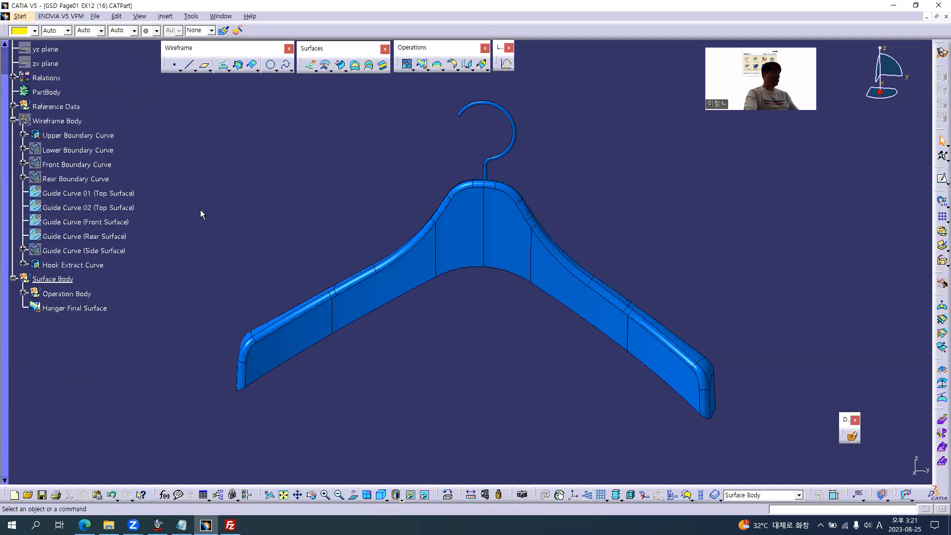
Show the Wireframe Body in the part, then return to Drawing1.
{"action": "right_click", "coordinate": [35, 121]}
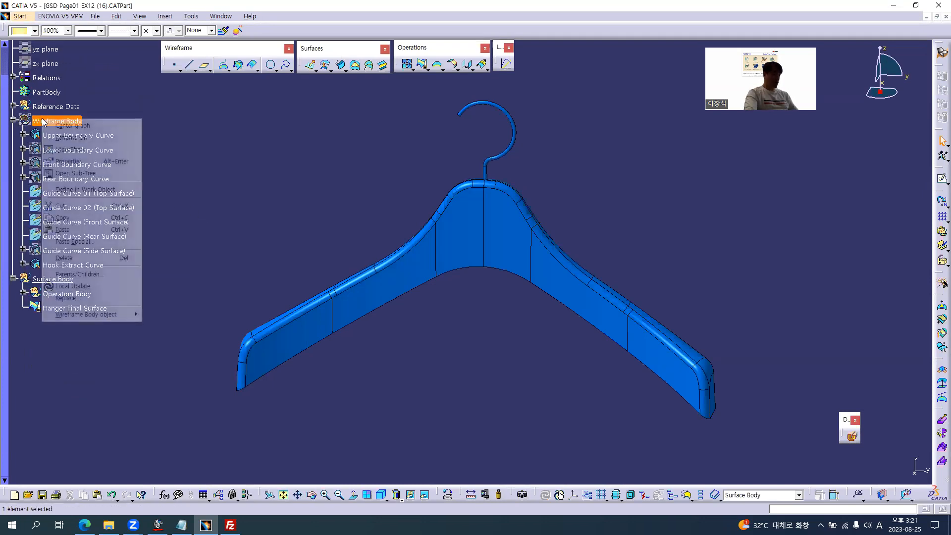
{"action": "left_click", "coordinate": [138, 173]}
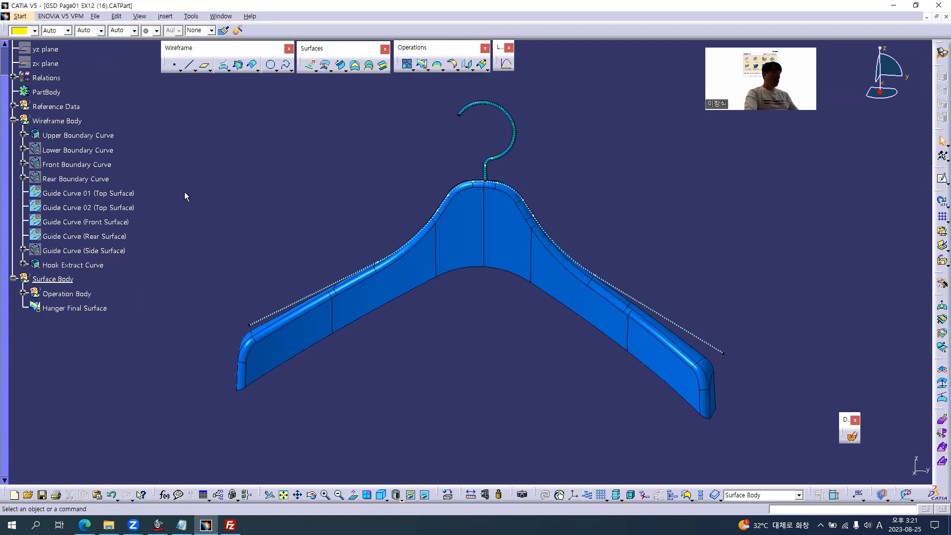
{"action": "key", "text": "alt+w"}
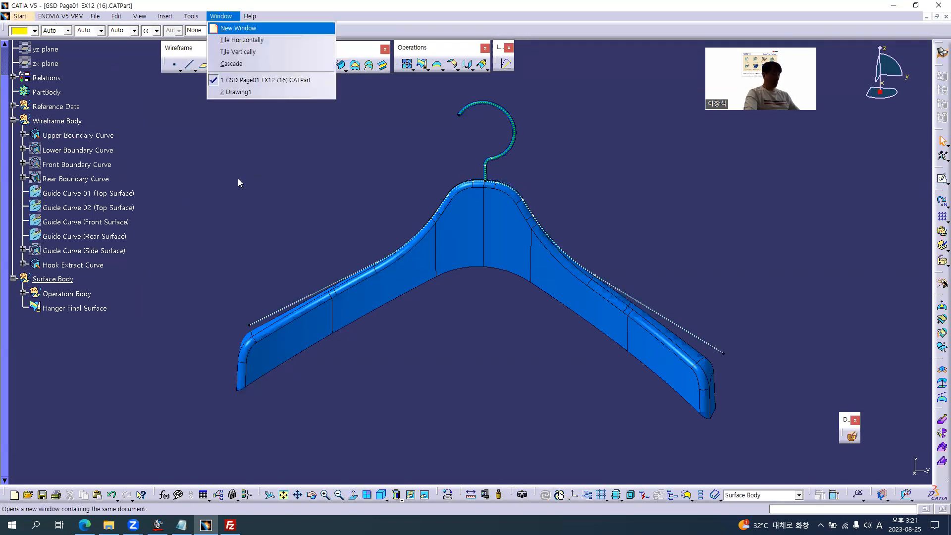
{"action": "key", "text": "2"}
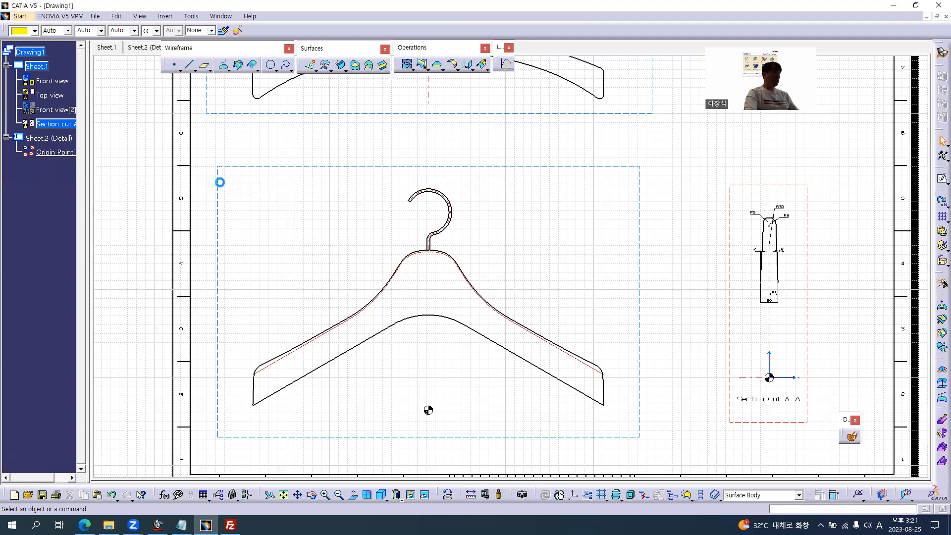
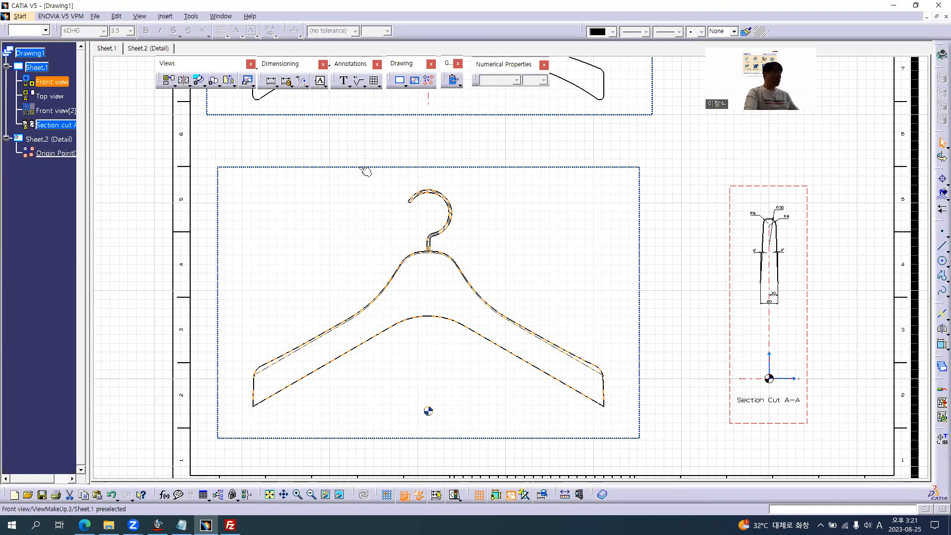
Unlock the Front view and Top view in their properties and update the drawing.
{"action": "left_click", "coordinate": [58, 97], "text": "ctrl"}
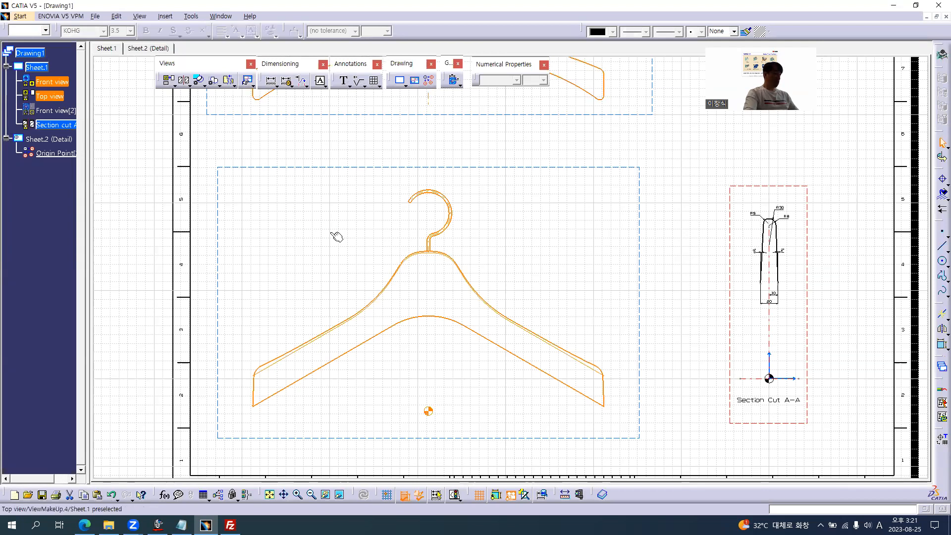
{"action": "key", "text": "alt+Return"}
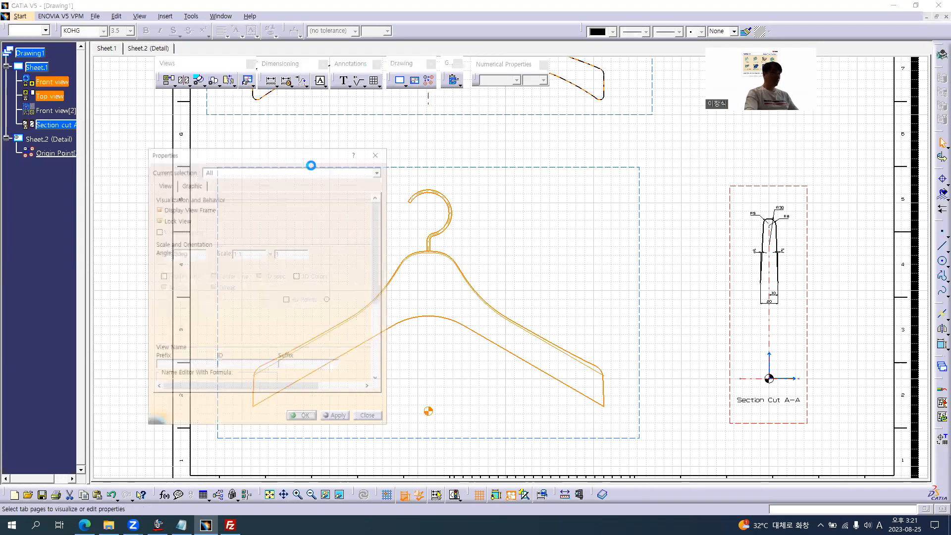
{"action": "left_click", "coordinate": [306, 418]}
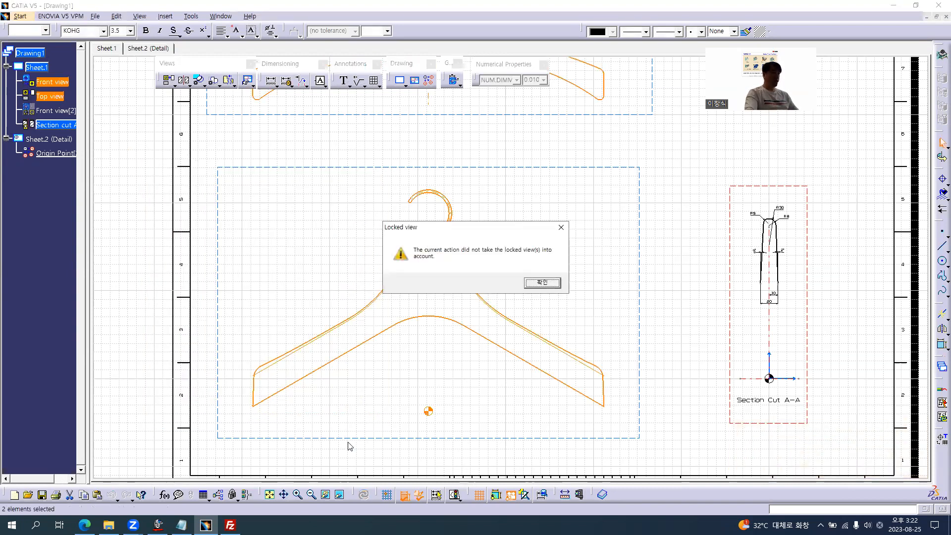
{"action": "left_click", "coordinate": [542, 283]}
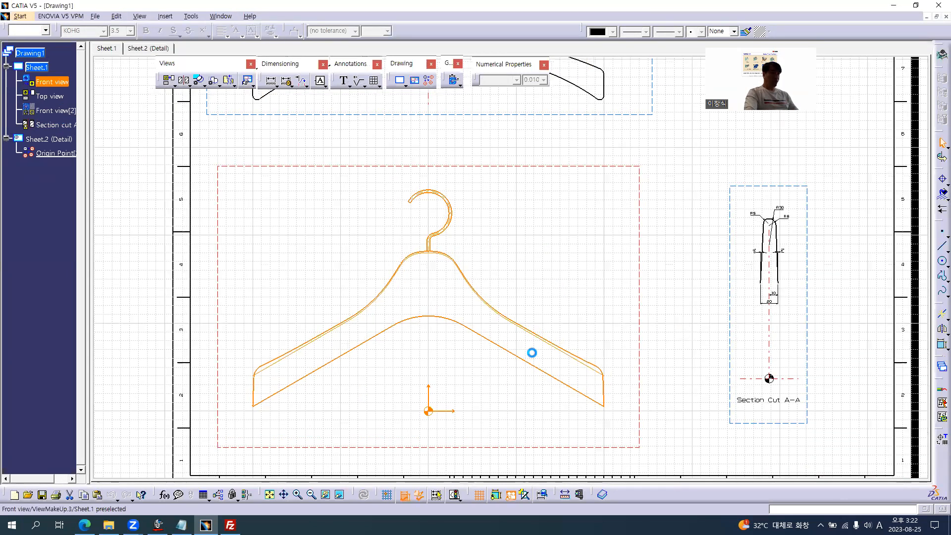
Draw a horizontal line through the front view's origin symbol, extending past both ends of the hanger as in the reference PDF.
{"action": "mouse_move", "coordinate": [459, 320]}
{"action": "middle_mouse_down"}
{"action": "mouse_move", "coordinate": [465, 307]}
{"action": "mouse_move", "coordinate": [442, 325]}
{"action": "middle_mouse_up"}
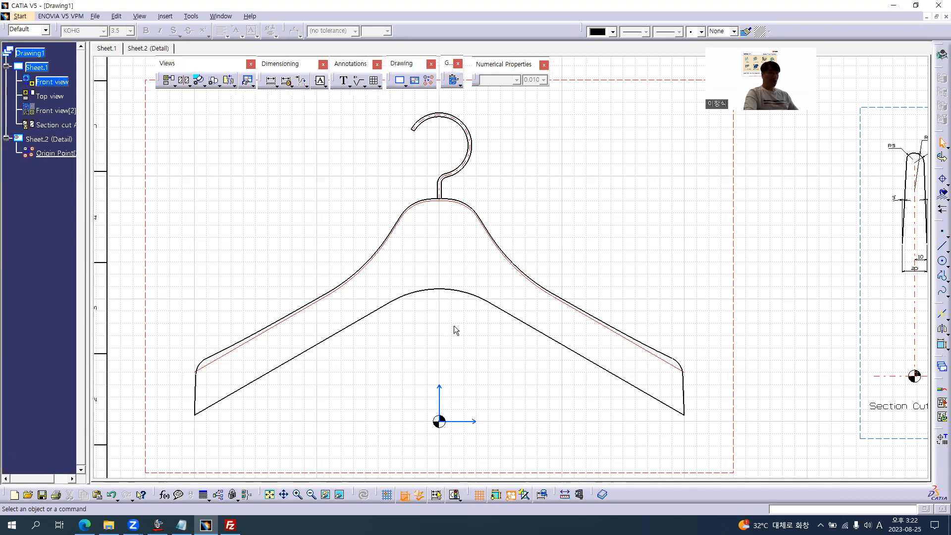
{"action": "left_click", "coordinate": [942, 246]}
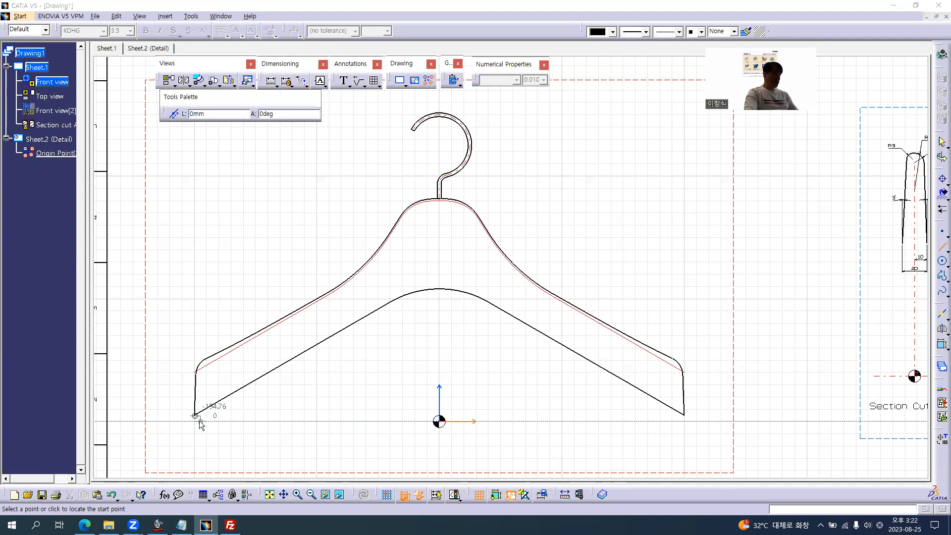
{"action": "key", "text": "alt+Tab"}
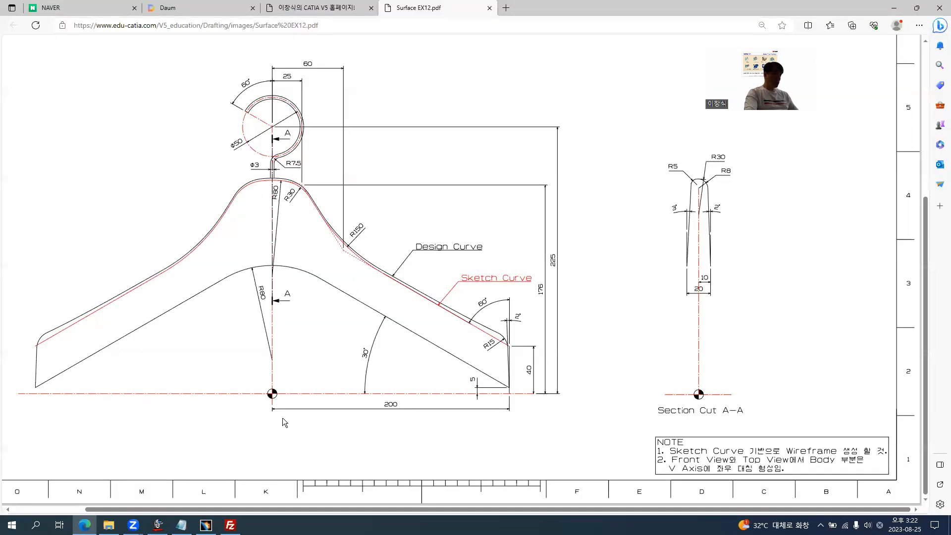
{"action": "key", "text": "alt+Tab"}
{"action": "left_click", "coordinate": [167, 421]}
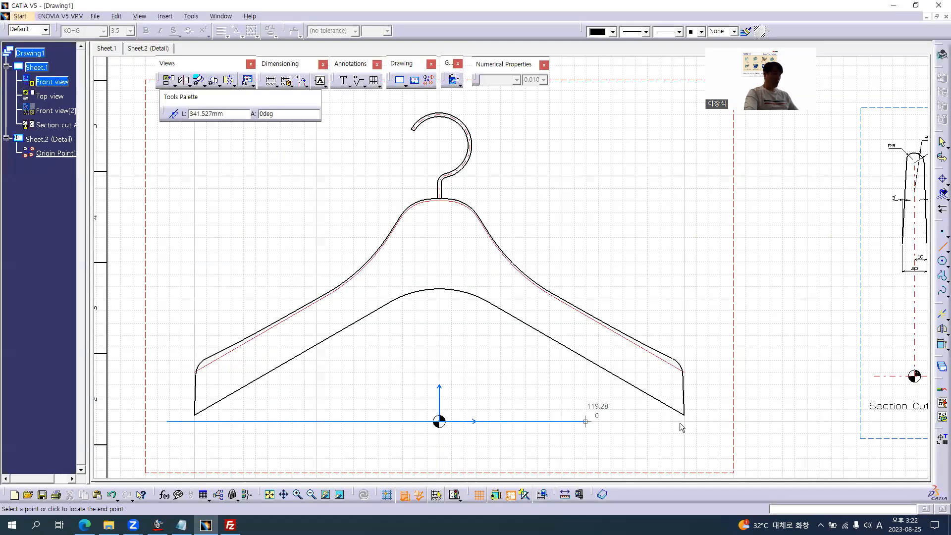
{"action": "left_click", "coordinate": [711, 422]}
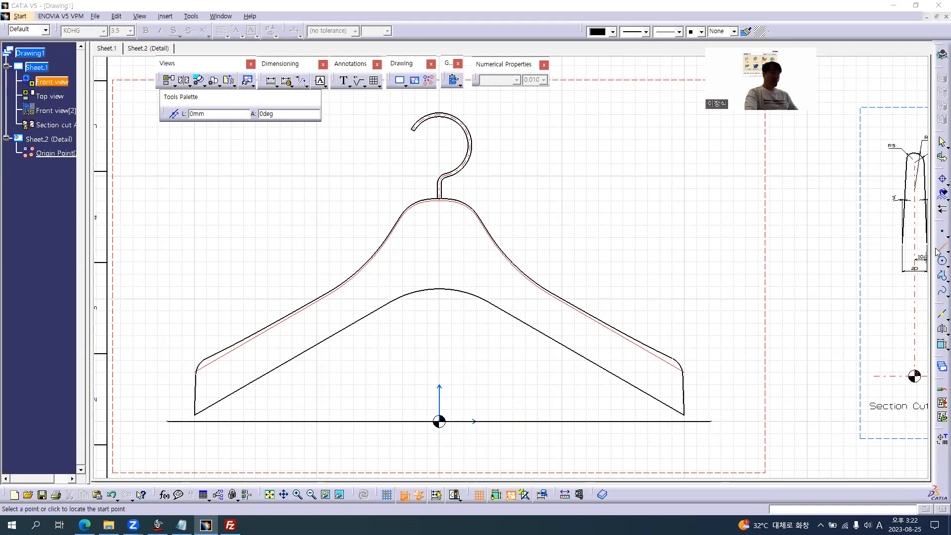
Draw a vertical line from the front view's origin up to the centre of the hook, following the reference PDF.
{"action": "key", "text": "alt+Tab"}
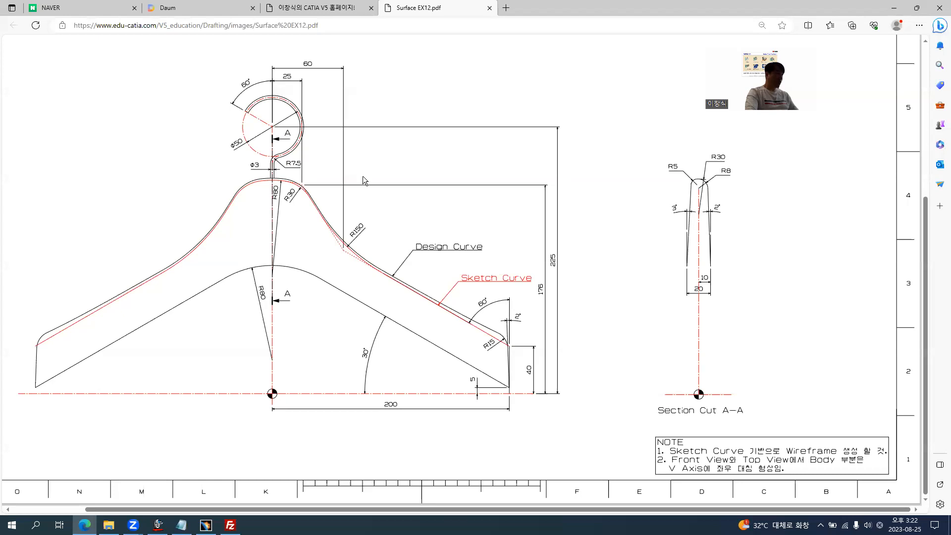
{"action": "key", "text": "alt+Tab"}
{"action": "left_click", "coordinate": [439, 422]}
{"action": "left_click", "coordinate": [438, 147]}
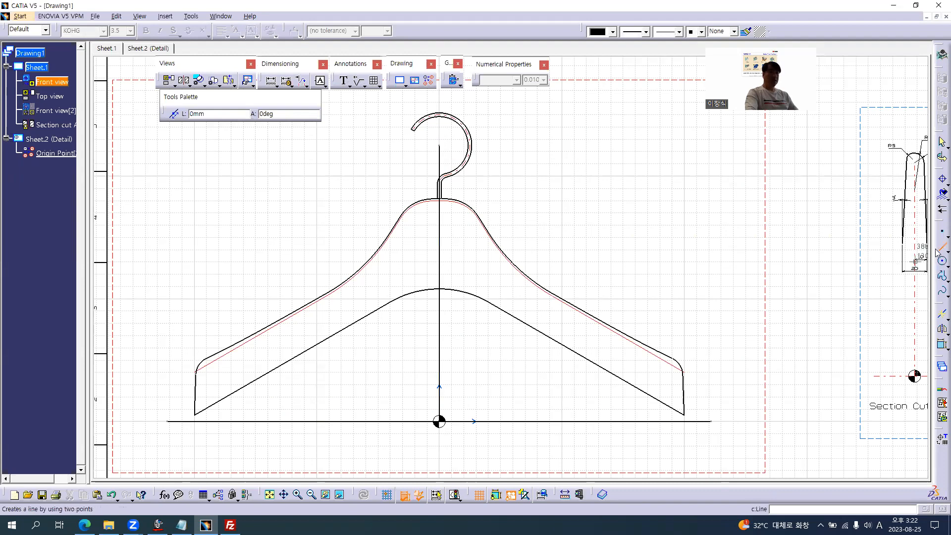
Draw a slanted line from the hook's centre to the middle of the hook's open end, following the reference PDF.
{"action": "key", "text": "alt+Tab"}
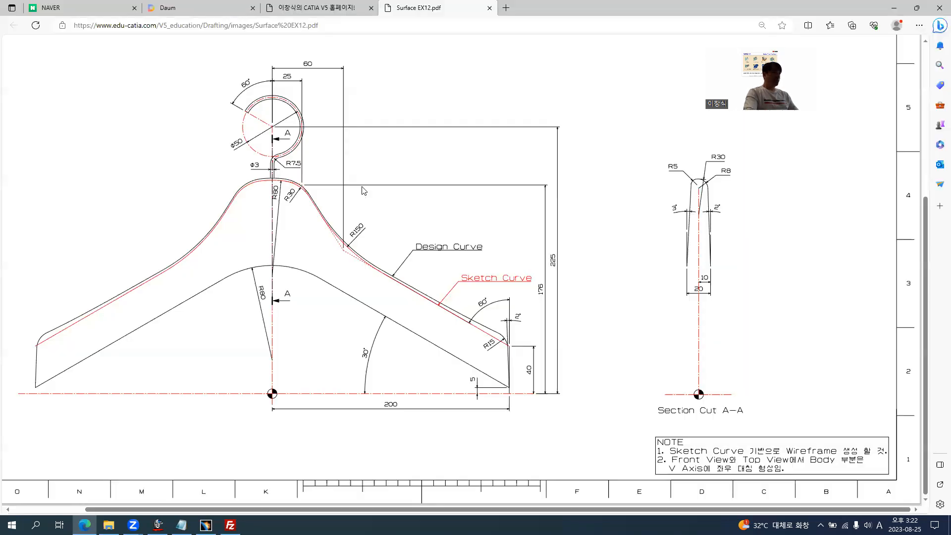
{"action": "key", "text": "alt+Tab"}
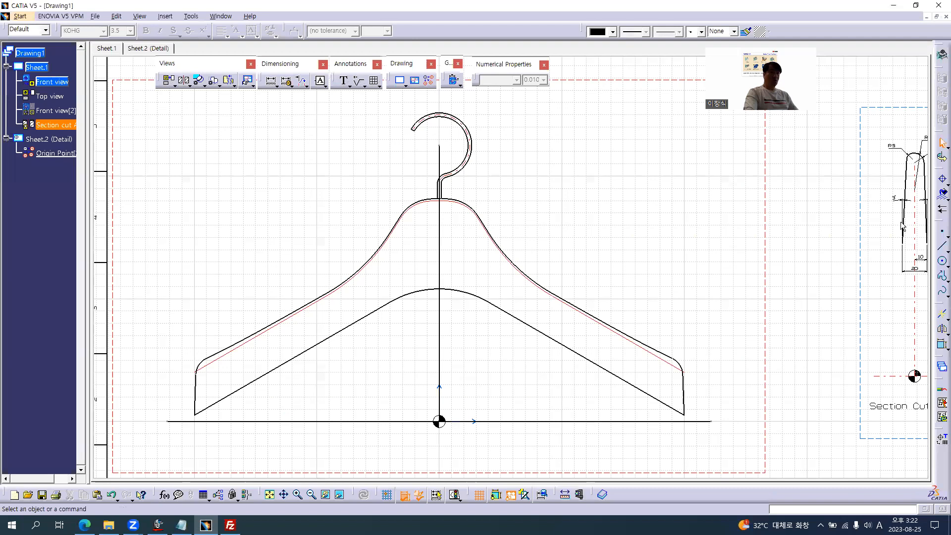
{"action": "left_click", "coordinate": [942, 246]}
{"action": "mouse_move", "coordinate": [481, 165]}
{"action": "middle_mouse_down"}
{"action": "mouse_move", "coordinate": [516, 253]}
{"action": "mouse_move", "coordinate": [501, 291]}
{"action": "middle_mouse_up"}
{"action": "left_click", "coordinate": [483, 289]}
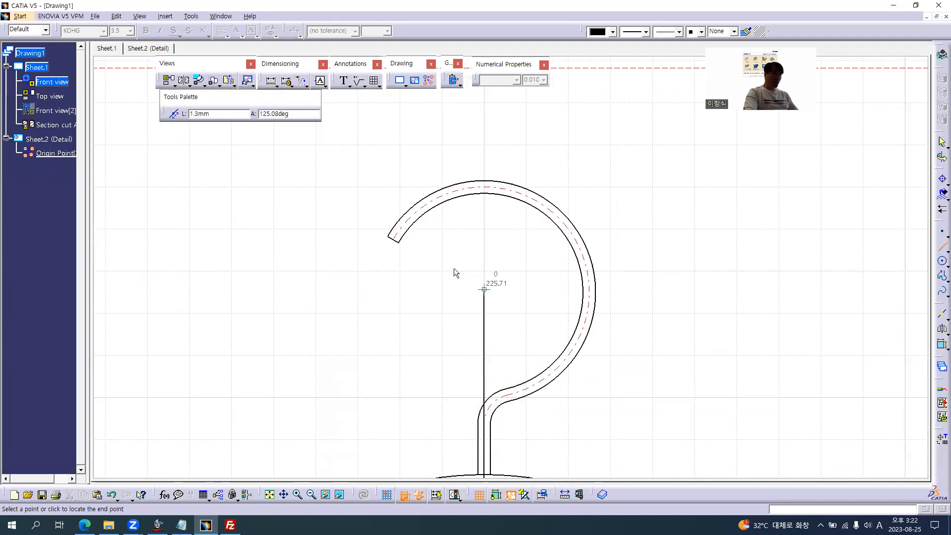
{"action": "left_click", "coordinate": [392, 240]}
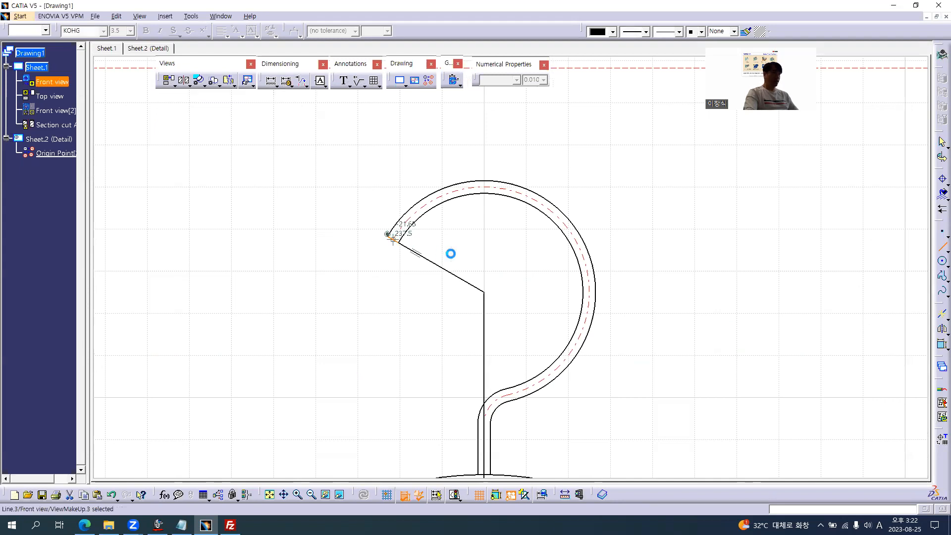
Copy the red dash-dot format of the hook's centre curve onto the slanted, vertical and horizontal lines of the front view.
{"action": "left_click", "coordinate": [489, 324], "text": "ctrl"}
{"action": "middle_click_drag", "start_coordinate": [515, 266], "coordinate": [502, 420], "text": "ctrl"}
{"action": "middle_click_drag", "start_coordinate": [500, 223], "coordinate": [495, 306], "text": "ctrl"}
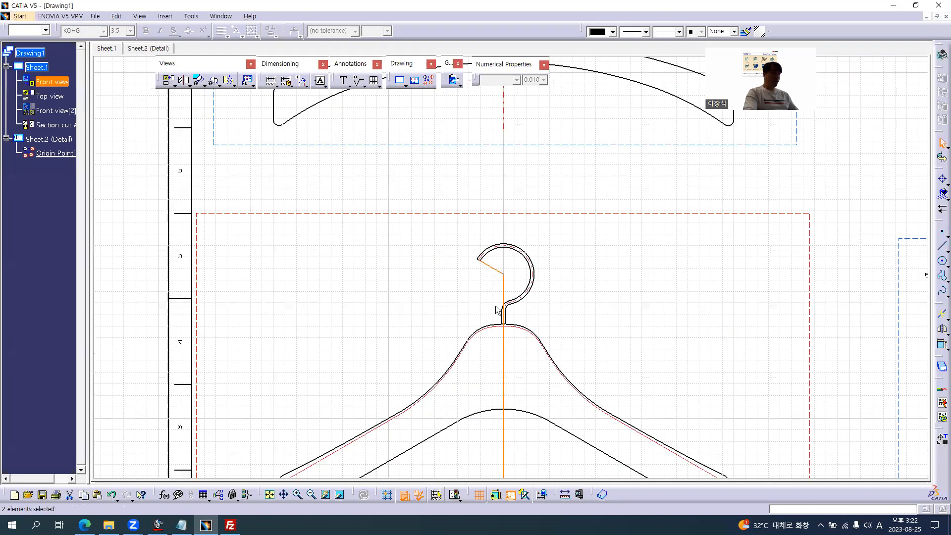
{"action": "middle_click_drag", "start_coordinate": [476, 432], "coordinate": [471, 333]}
{"action": "left_click", "coordinate": [472, 434], "text": "ctrl"}
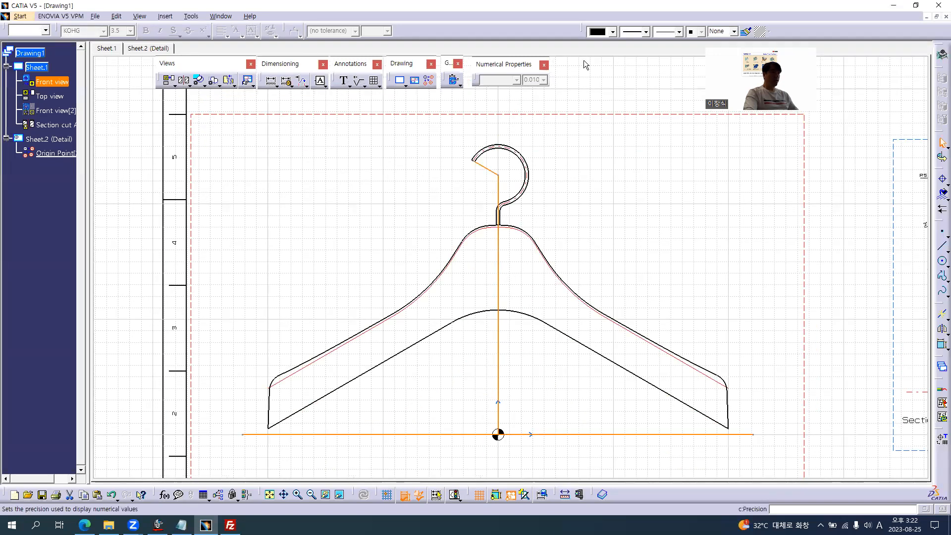
{"action": "left_click", "coordinate": [748, 33]}
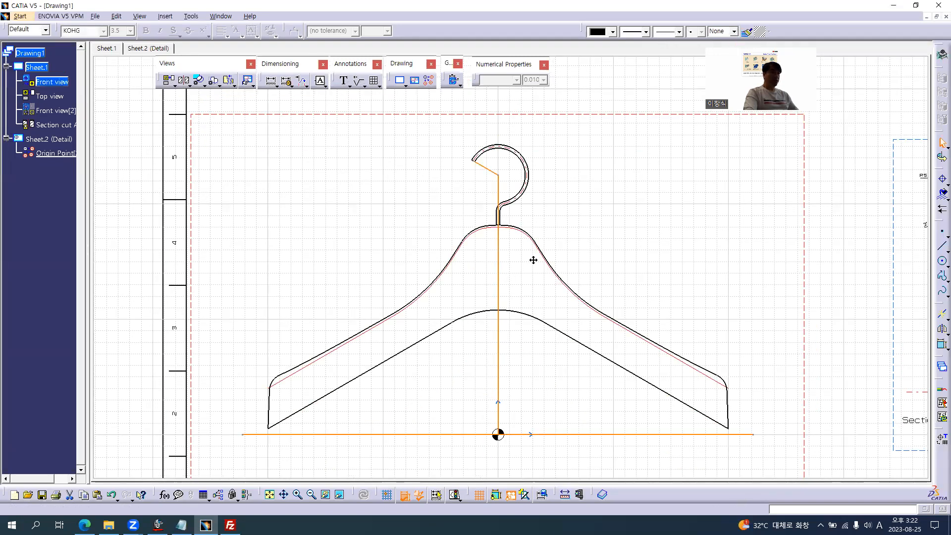
{"action": "middle_click_drag", "start_coordinate": [530, 247], "coordinate": [518, 192], "text": "ctrl"}
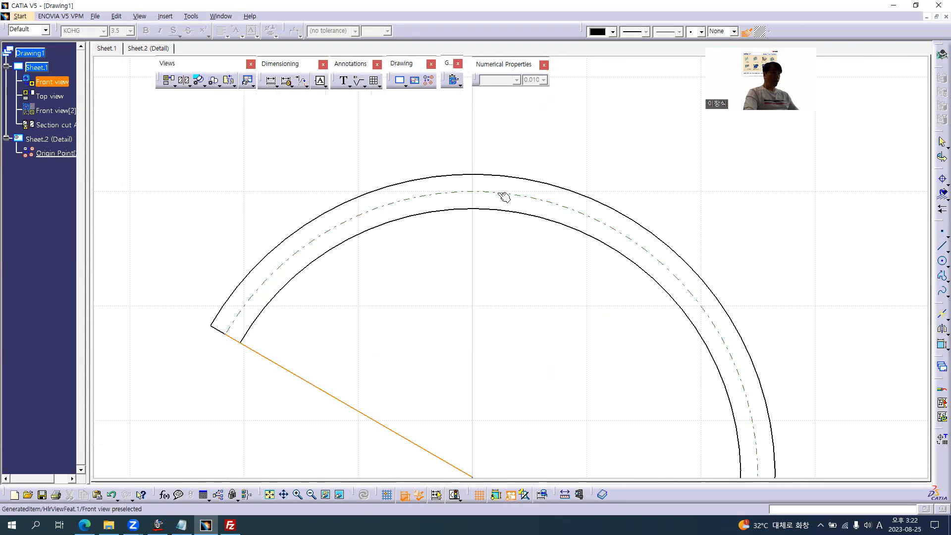
{"action": "left_click", "coordinate": [504, 197]}
Apply a Fix constraint to the three centre lines in the front view.
{"action": "mouse_move", "coordinate": [607, 139]}
{"action": "middle_mouse_down", "text": "ctrl"}
{"action": "mouse_move", "coordinate": [592, 329]}
{"action": "mouse_move", "coordinate": [591, 229]}
{"action": "middle_mouse_up", "text": "ctrl"}
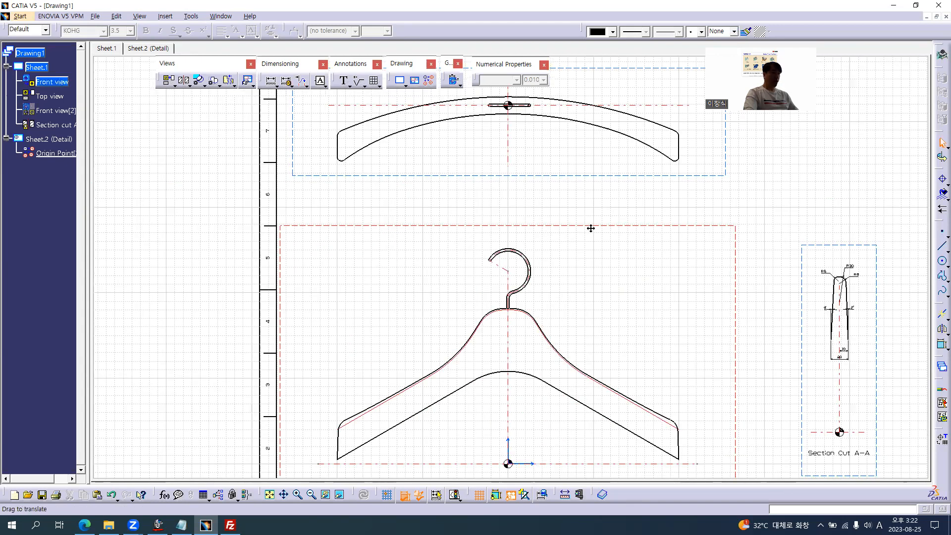
{"action": "middle_click_drag", "start_coordinate": [503, 157], "coordinate": [499, 145], "text": "ctrl"}
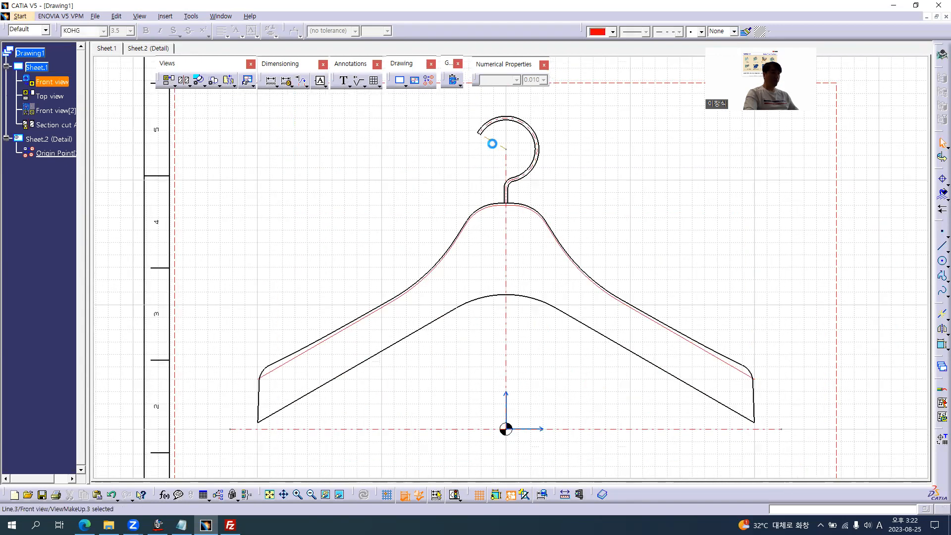
{"action": "right_click", "coordinate": [456, 431]}
{"action": "mouse_move", "coordinate": [552, 406]}
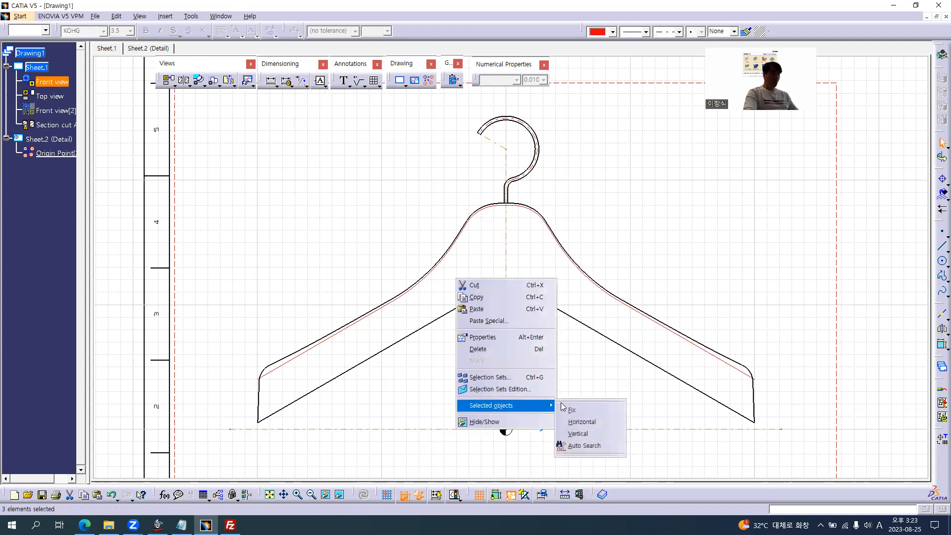
{"action": "left_click", "coordinate": [581, 411]}
{"action": "left_click", "coordinate": [625, 162]}
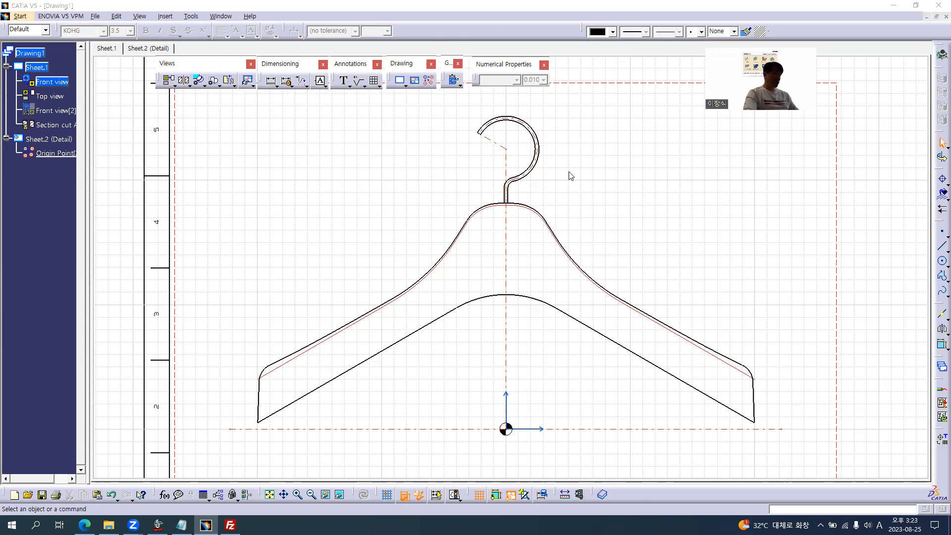
Compare the front view's centre lines with the reference PDF and bring the whole front view into focus.
{"action": "key", "text": "alt+Tab"}
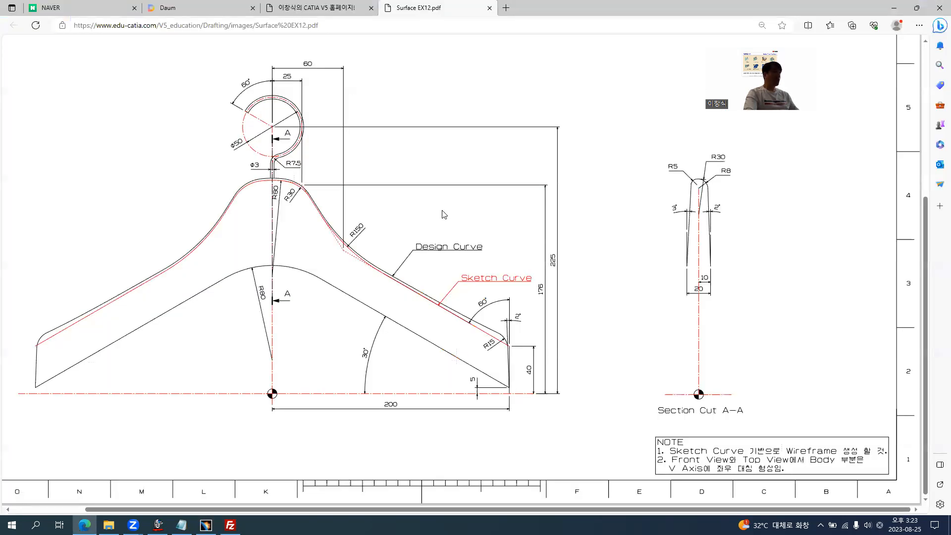
{"action": "key", "text": "alt+Tab"}
{"action": "mouse_move", "coordinate": [421, 198]}
{"action": "middle_mouse_down"}
{"action": "mouse_move", "coordinate": [435, 266]}
{"action": "mouse_move", "coordinate": [422, 213]}
{"action": "middle_mouse_up"}
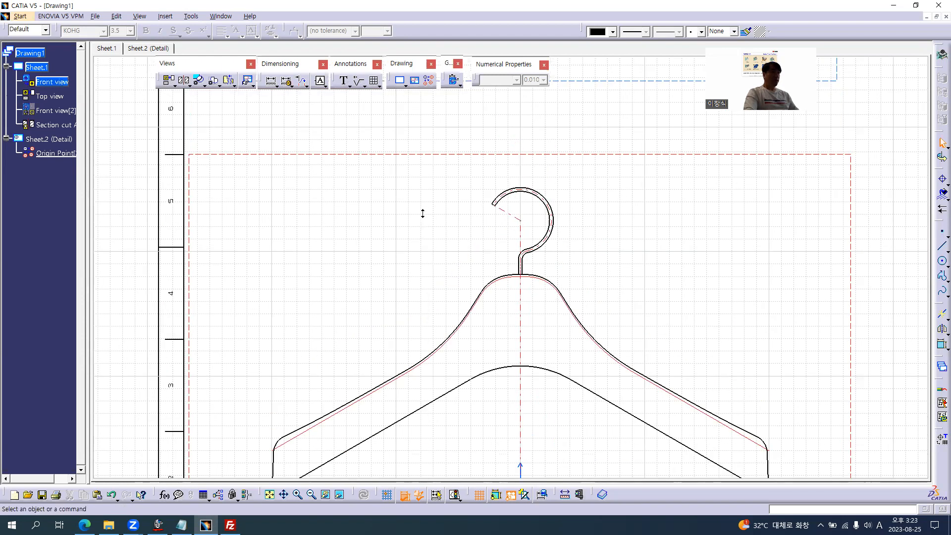
{"action": "middle_click_drag", "start_coordinate": [331, 160], "coordinate": [289, 132], "text": "ctrl"}
{"action": "mouse_move", "coordinate": [324, 203]}
{"action": "middle_mouse_down", "text": "ctrl"}
{"action": "mouse_move", "coordinate": [333, 281]}
{"action": "mouse_move", "coordinate": [352, 274]}
{"action": "mouse_move", "coordinate": [334, 227]}
{"action": "middle_mouse_up", "text": "ctrl"}
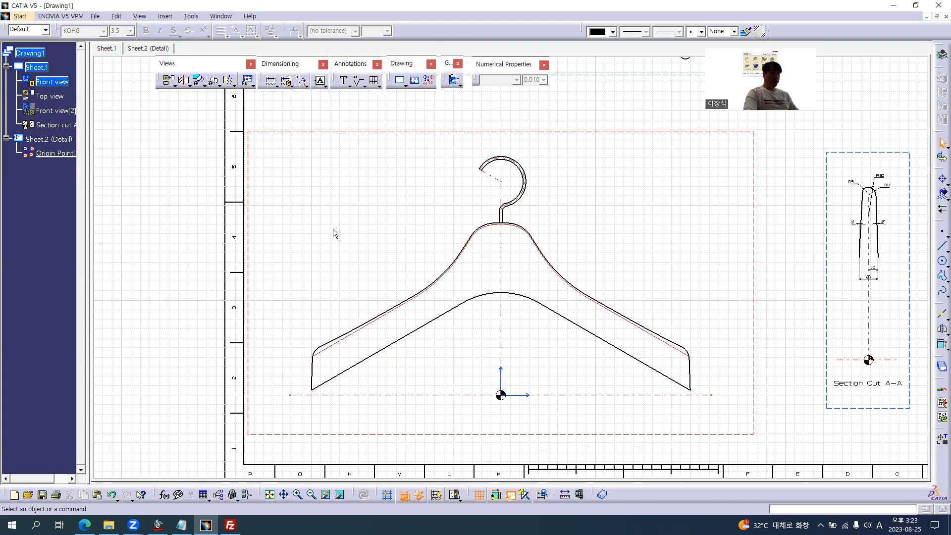
Duplicate the geometry of the front view's red sketch curve: the R80 top arc, right R30 arc and adjoining straight segment.
{"action": "mouse_move", "coordinate": [384, 253]}
{"action": "middle_mouse_down", "text": "ctrl"}
{"action": "mouse_move", "coordinate": [386, 172]}
{"action": "mouse_move", "coordinate": [478, 178]}
{"action": "mouse_move", "coordinate": [478, 236]}
{"action": "middle_mouse_up", "text": "ctrl"}
{"action": "key", "text": "alt+Tab"}
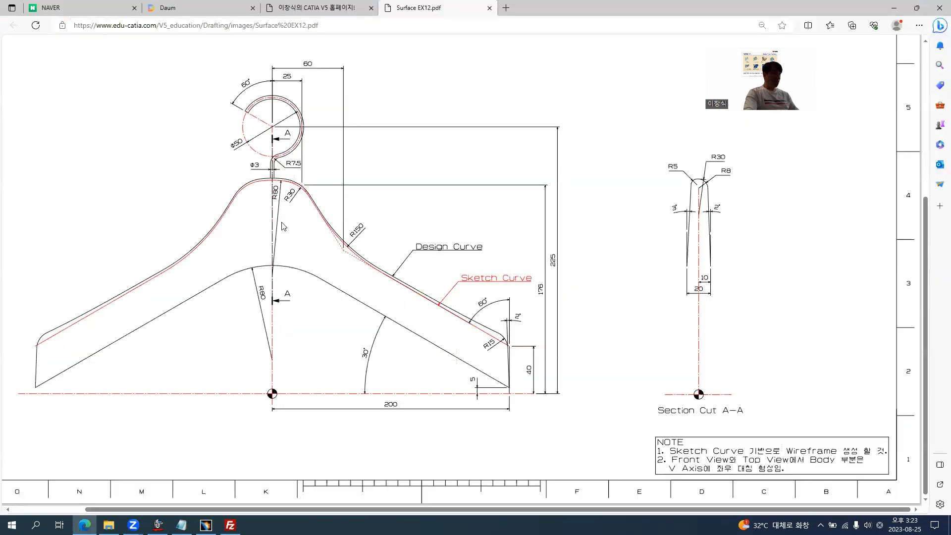
{"action": "scroll", "coordinate": [258, 196], "scroll_direction": "up", "scroll_amount": 3, "text": "ctrl"}
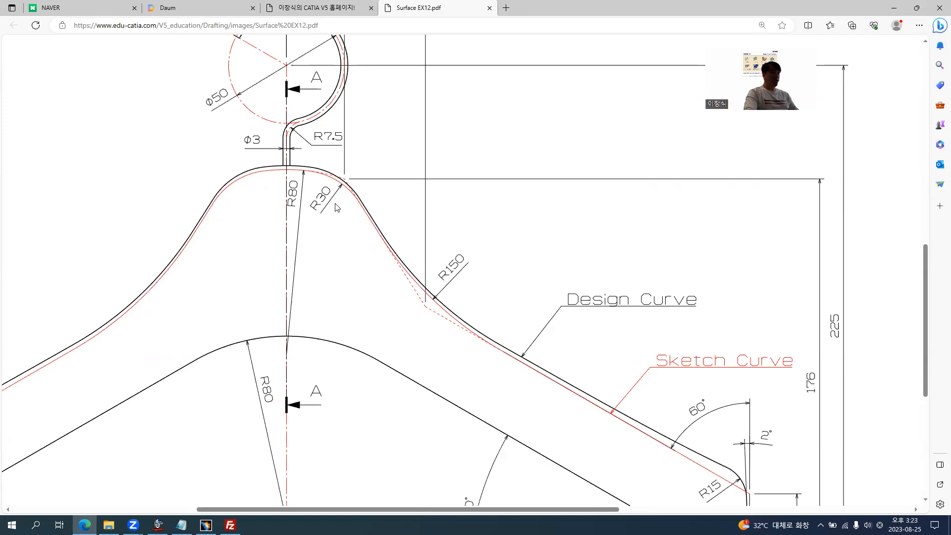
{"action": "key", "text": "alt+Tab"}
{"action": "mouse_move", "coordinate": [463, 226]}
{"action": "middle_mouse_down"}
{"action": "mouse_move", "coordinate": [473, 276]}
{"action": "mouse_move", "coordinate": [444, 241]}
{"action": "middle_mouse_up"}
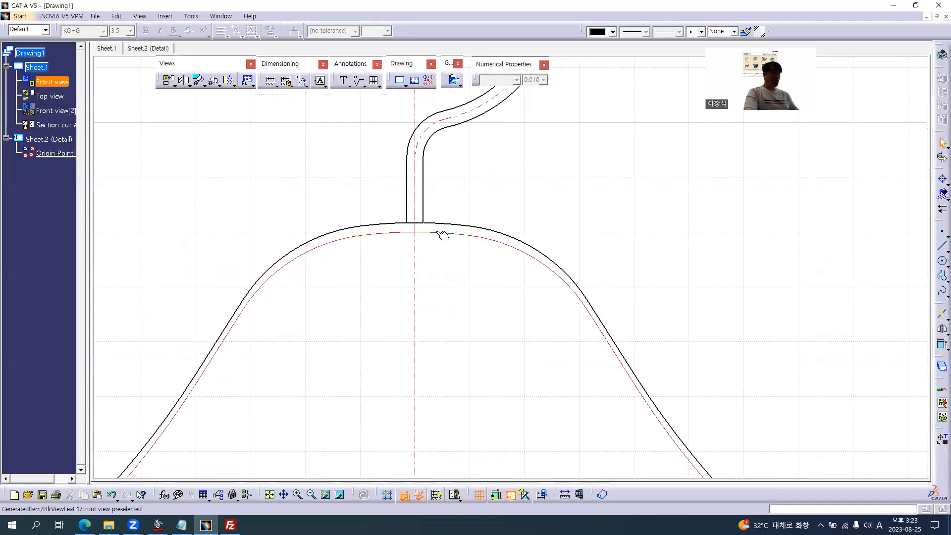
{"action": "right_click", "coordinate": [428, 233]}
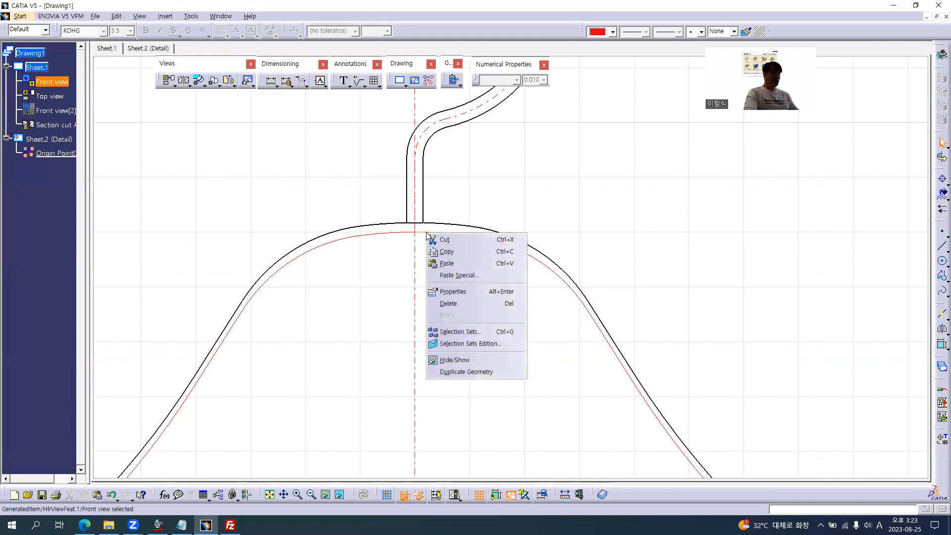
{"action": "left_click", "coordinate": [478, 372]}
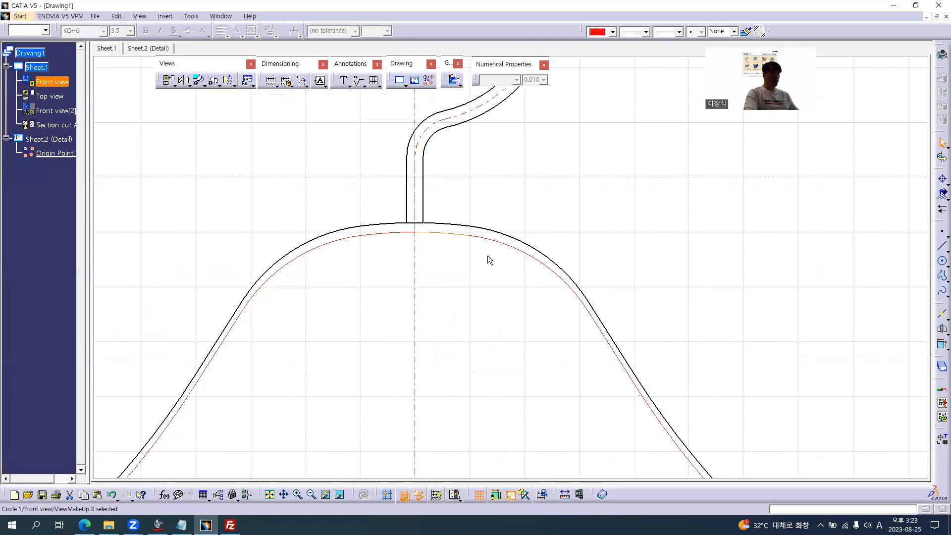
{"action": "left_click", "coordinate": [543, 261]}
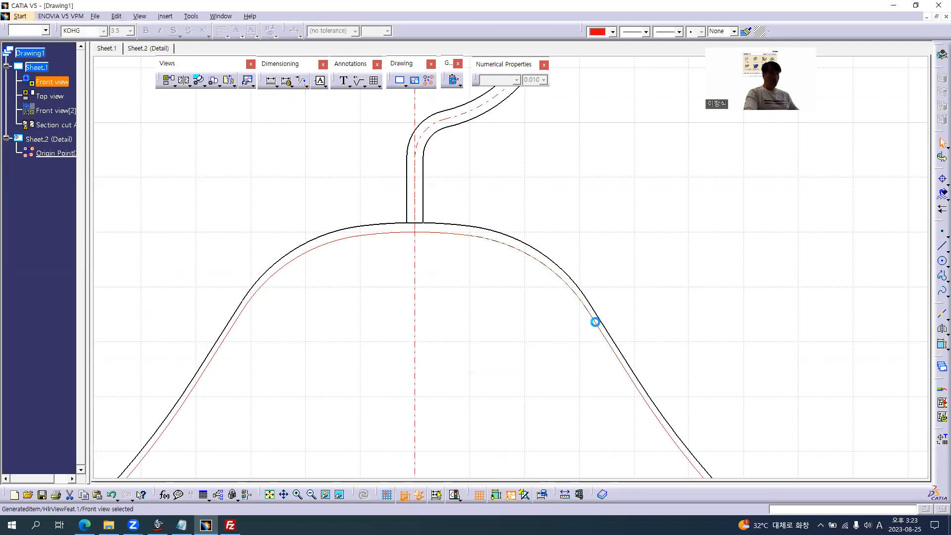
{"action": "right_click", "coordinate": [597, 322]}
{"action": "left_click", "coordinate": [643, 466]}
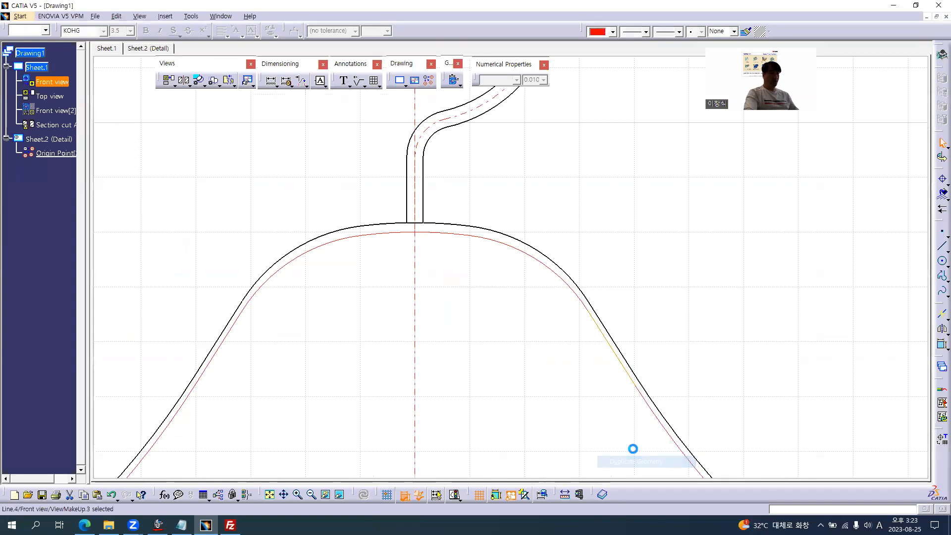
Trim the duplicated R80 arc and straight segment against each other so they meet at a corner above the right R30 arc.
{"action": "left_click", "coordinate": [939, 328]}
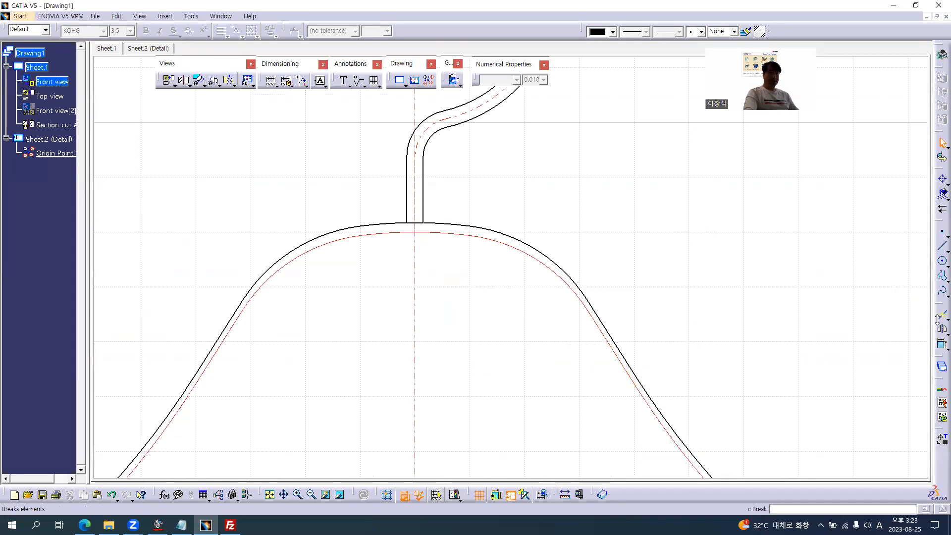
{"action": "left_click", "coordinate": [885, 330]}
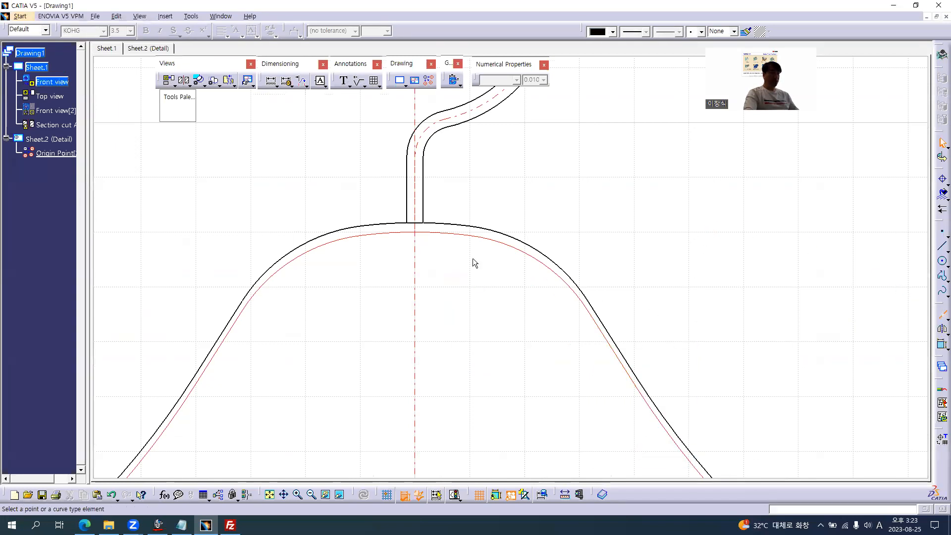
{"action": "left_click", "coordinate": [460, 237]}
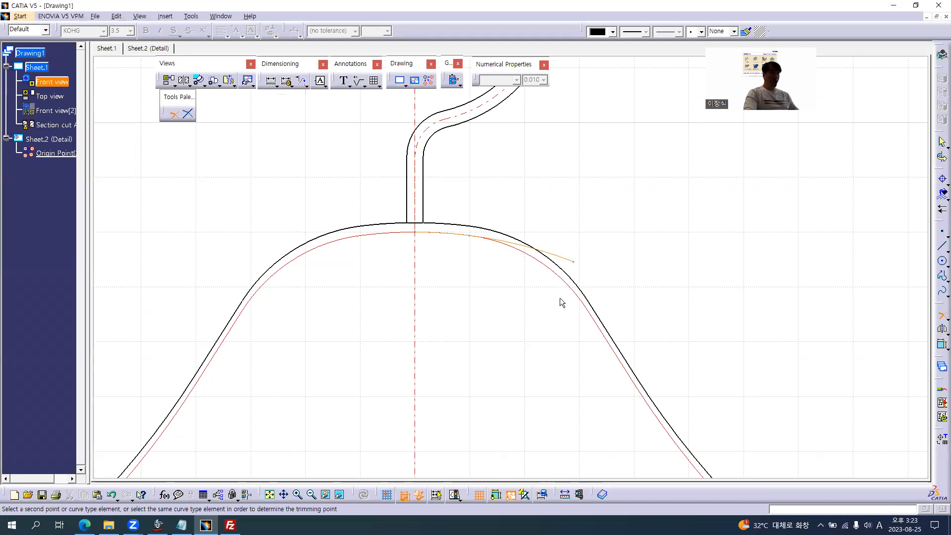
{"action": "left_click", "coordinate": [598, 325]}
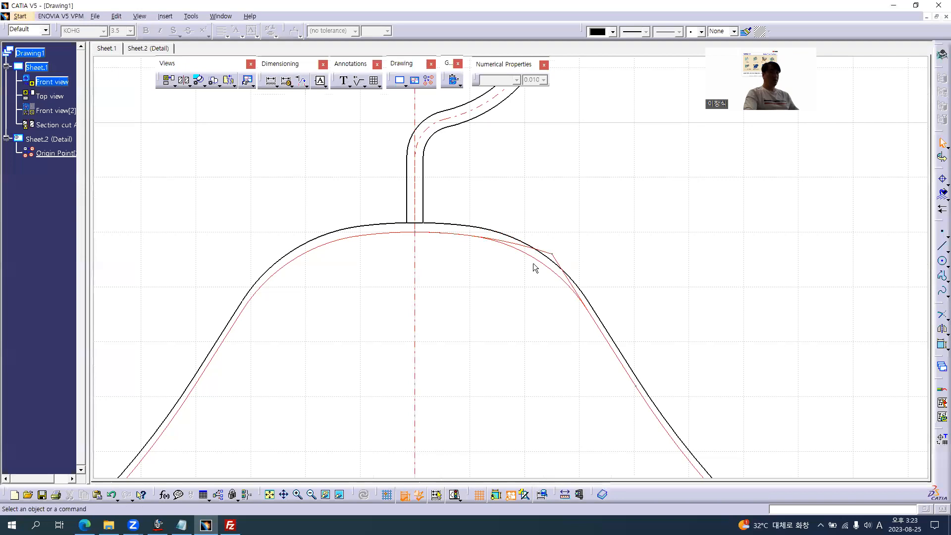
Break the trimmed R80 arc and straight segment where they join the R30 arc, following the reference PDF.
{"action": "mouse_move", "coordinate": [583, 245]}
{"action": "middle_mouse_down", "text": "ctrl"}
{"action": "mouse_move", "coordinate": [586, 272]}
{"action": "mouse_move", "coordinate": [579, 229]}
{"action": "middle_mouse_up", "text": "ctrl"}
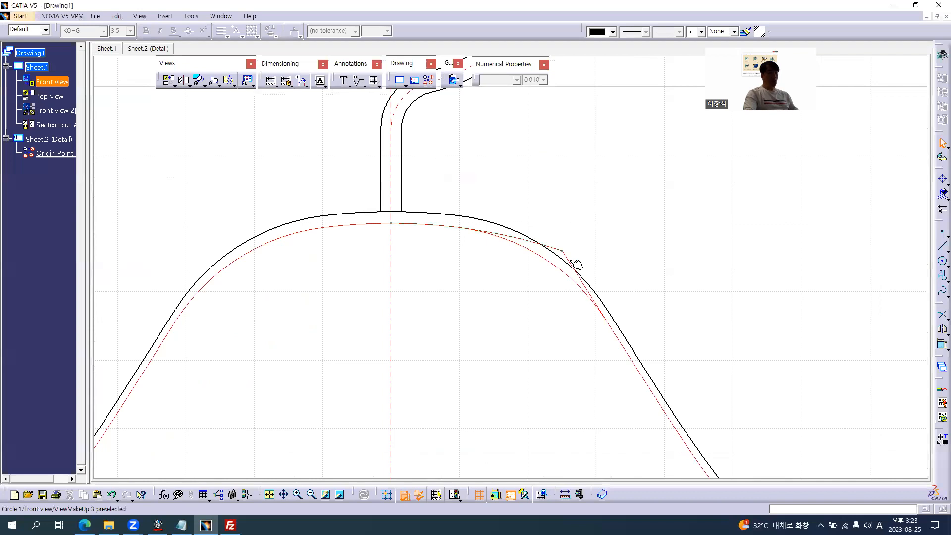
{"action": "key", "text": "alt+Tab"}
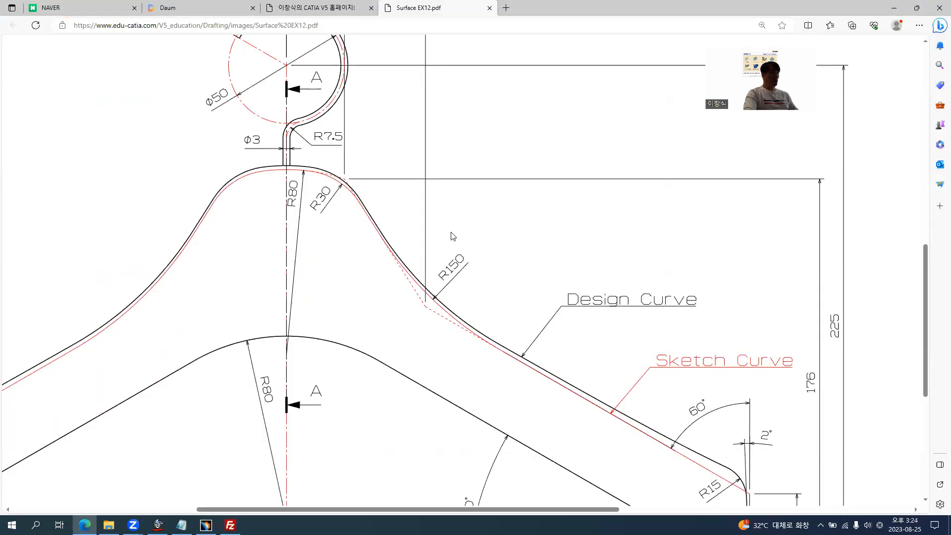
{"action": "key", "text": "alt+Tab"}
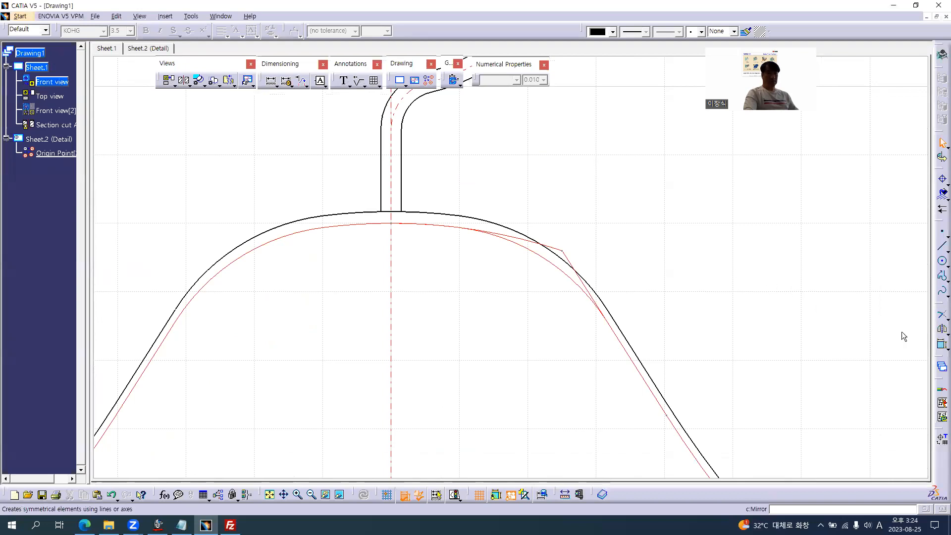
{"action": "left_click", "coordinate": [945, 320]}
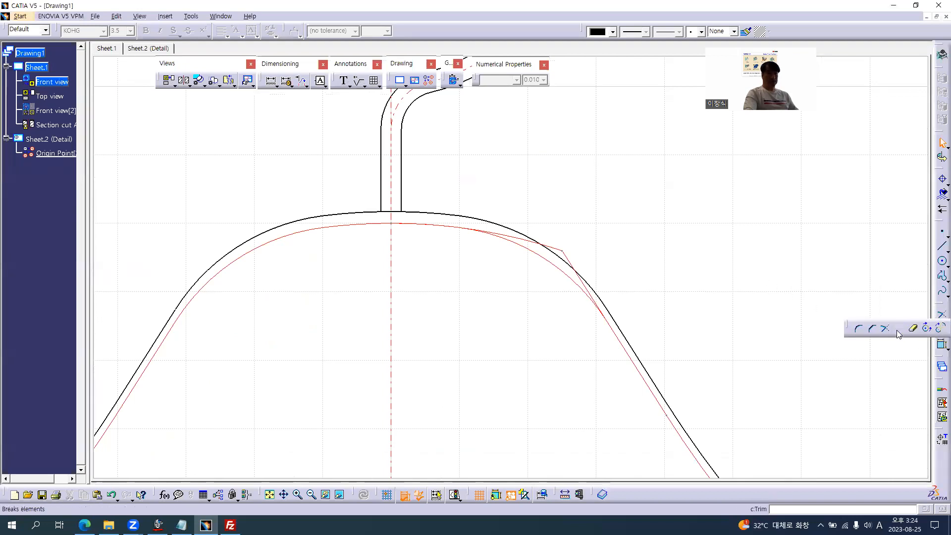
{"action": "left_click", "coordinate": [897, 328]}
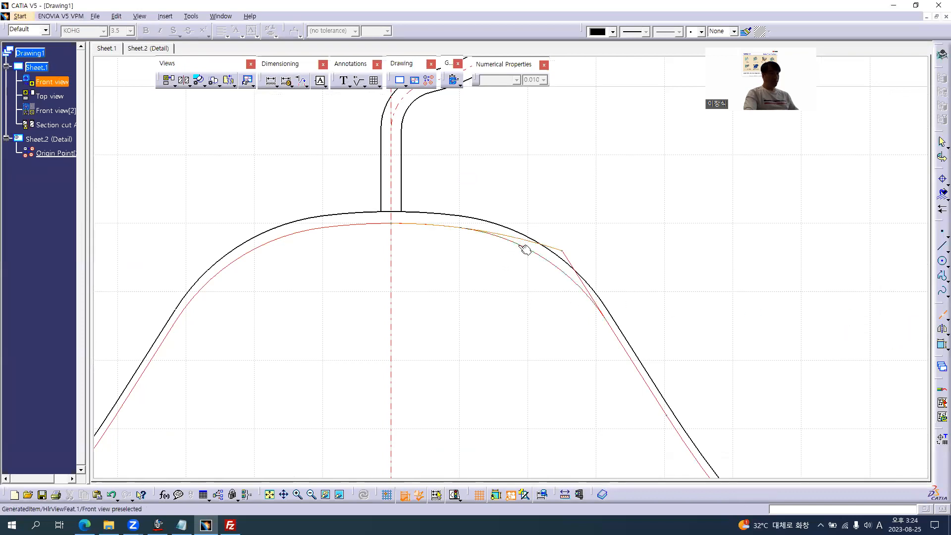
{"action": "left_click", "coordinate": [569, 263]}
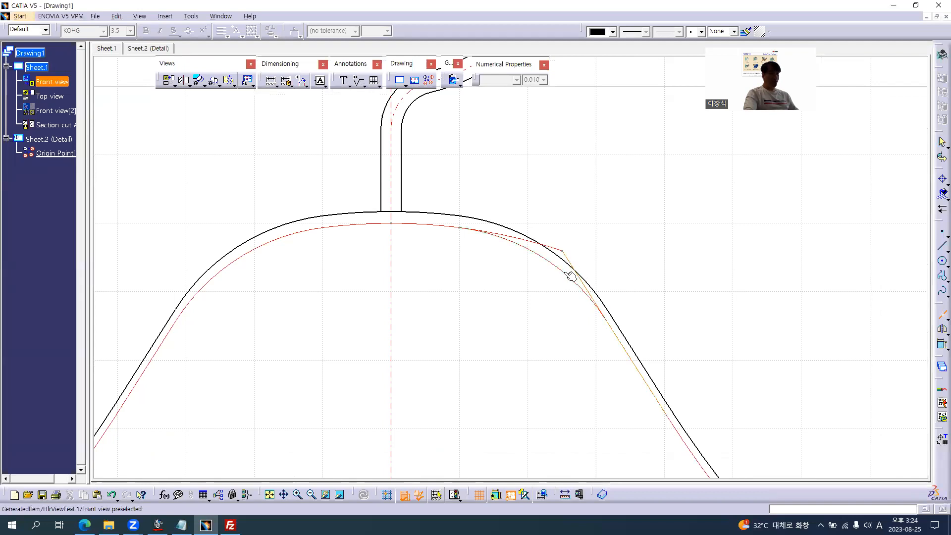
{"action": "left_click", "coordinate": [571, 276]}
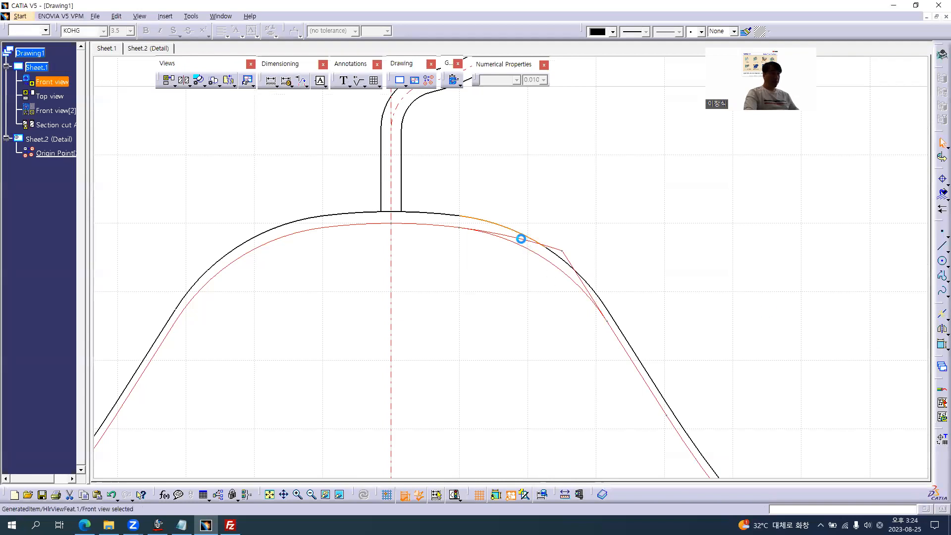
Set the two extension pieces at the R30 corner to dashed line type 2, matching the reference PDF.
{"action": "left_click", "coordinate": [518, 238]}
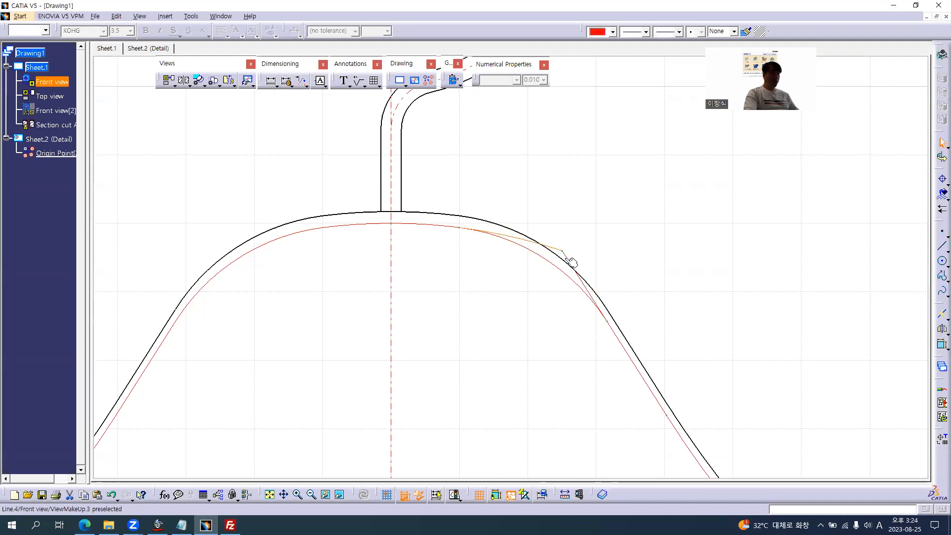
{"action": "left_click", "coordinate": [569, 253]}
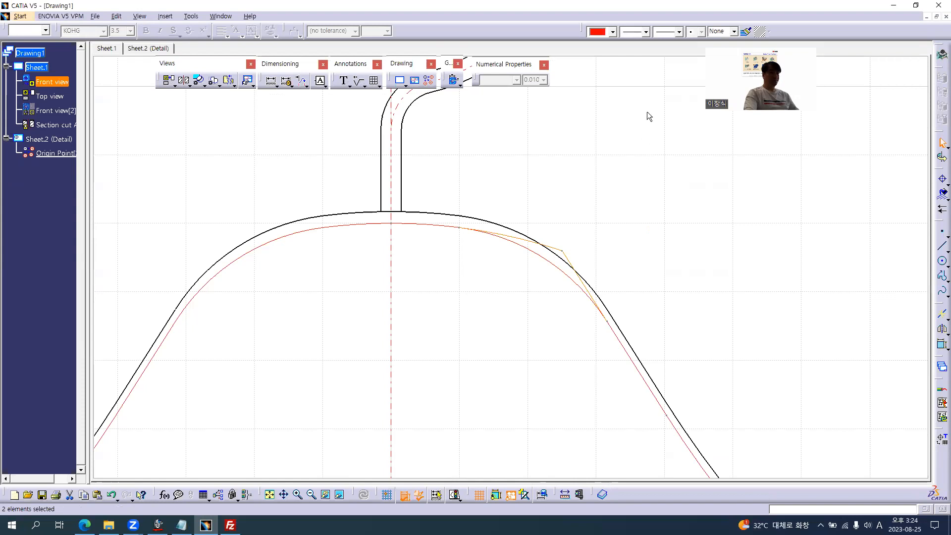
{"action": "left_click", "coordinate": [666, 32]}
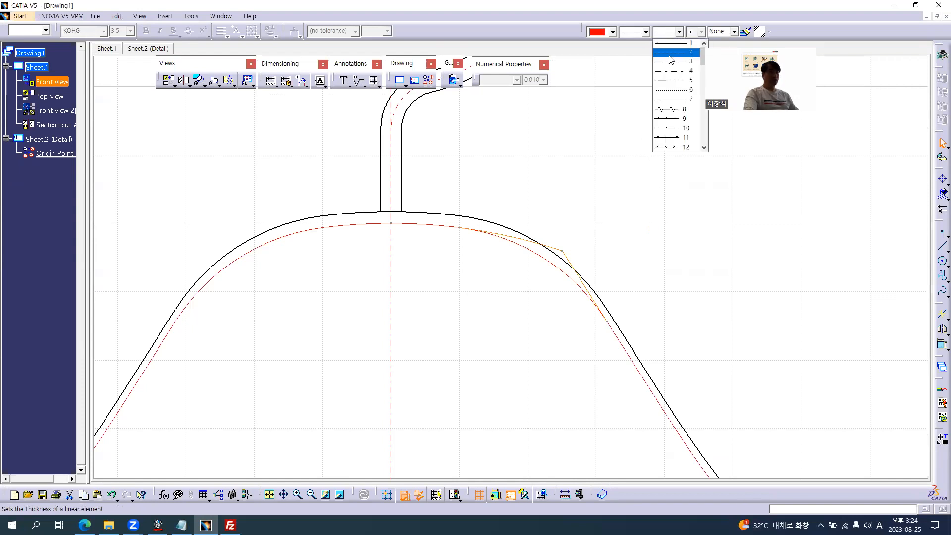
{"action": "left_click", "coordinate": [677, 53]}
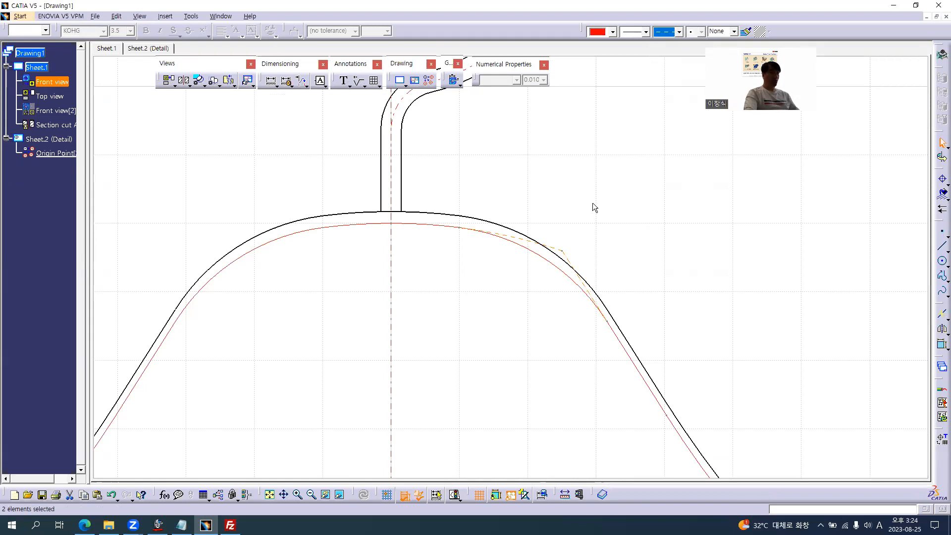
{"action": "middle_click_drag", "start_coordinate": [591, 214], "coordinate": [593, 168]}
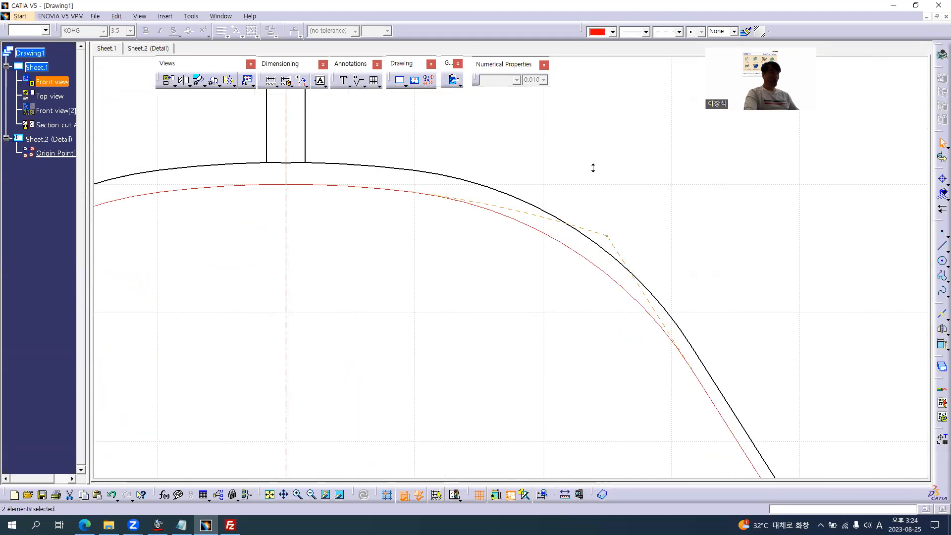
{"action": "key", "text": "alt+Tab"}
{"action": "key", "text": "alt+Tab"}
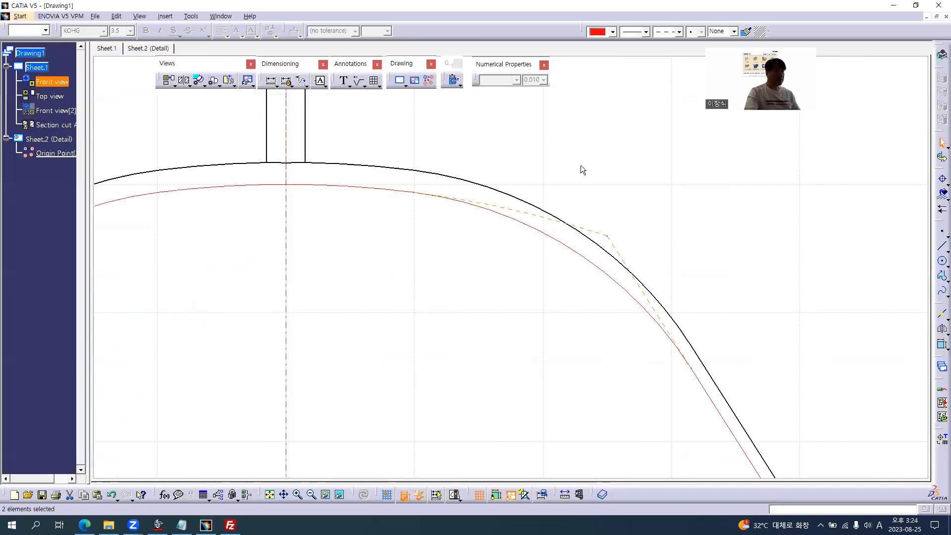
Apply a Fix constraint to the two dashed extension pieces at the R30 corner.
{"action": "right_click", "coordinate": [613, 244]}
{"action": "mouse_move", "coordinate": [698, 373]}
{"action": "left_click", "coordinate": [738, 388]}
{"action": "left_click", "coordinate": [696, 208]}
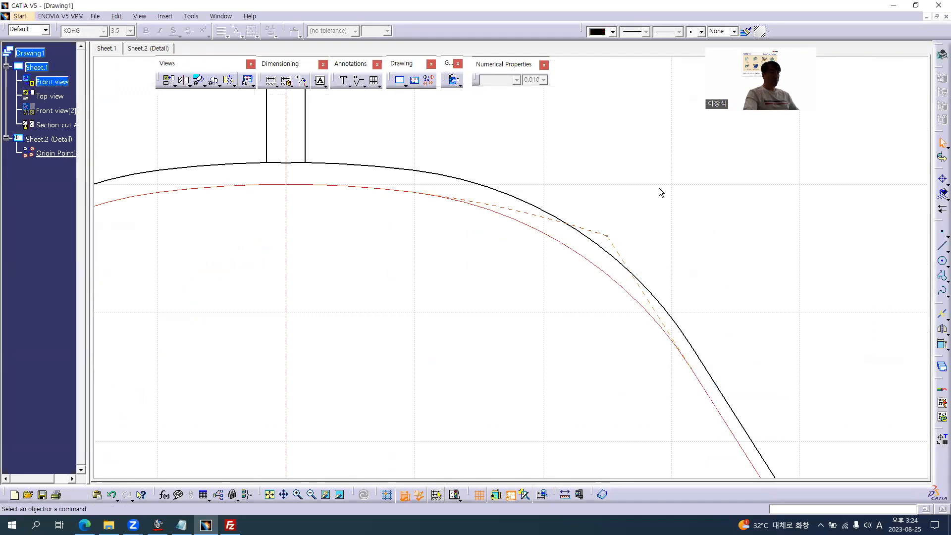
Apply a Fix constraint to the remaining duplicated R80 arc and right straight segment of the sketch curve.
{"action": "left_click", "coordinate": [368, 189]}
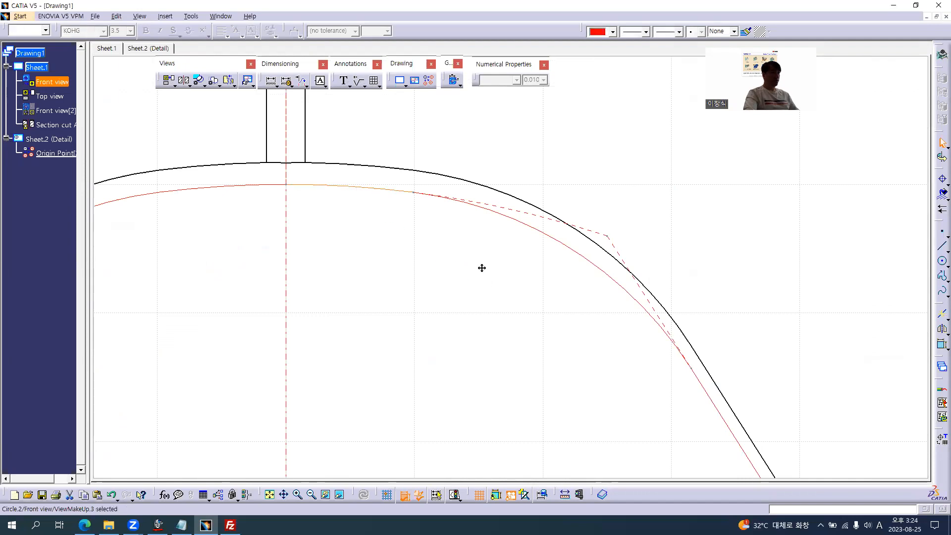
{"action": "middle_click_drag", "start_coordinate": [482, 268], "coordinate": [502, 250]}
{"action": "left_click", "coordinate": [699, 335], "text": "ctrl"}
{"action": "right_click", "coordinate": [702, 338]}
{"action": "mouse_move", "coordinate": [762, 461]}
{"action": "left_click", "coordinate": [812, 461]}
Duplicate the geometry of the sketch curve's right steep segment, R150 arc and lower slanted line in the front view.
{"action": "mouse_move", "coordinate": [337, 186]}
{"action": "middle_mouse_down"}
{"action": "mouse_move", "coordinate": [293, 150]}
{"action": "mouse_move", "coordinate": [302, 223]}
{"action": "mouse_move", "coordinate": [454, 282]}
{"action": "mouse_move", "coordinate": [476, 221]}
{"action": "middle_mouse_up"}
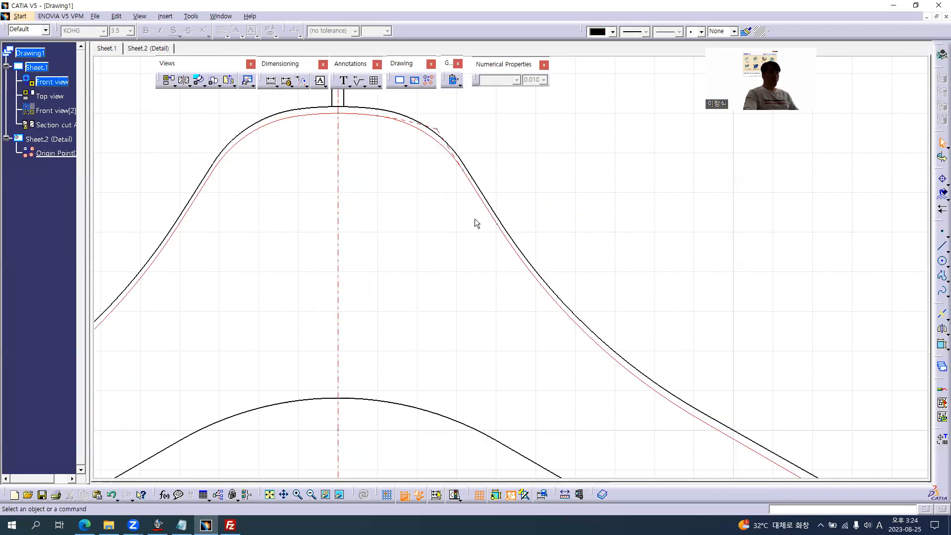
{"action": "left_click", "coordinate": [488, 206]}
{"action": "left_click", "coordinate": [541, 327]}
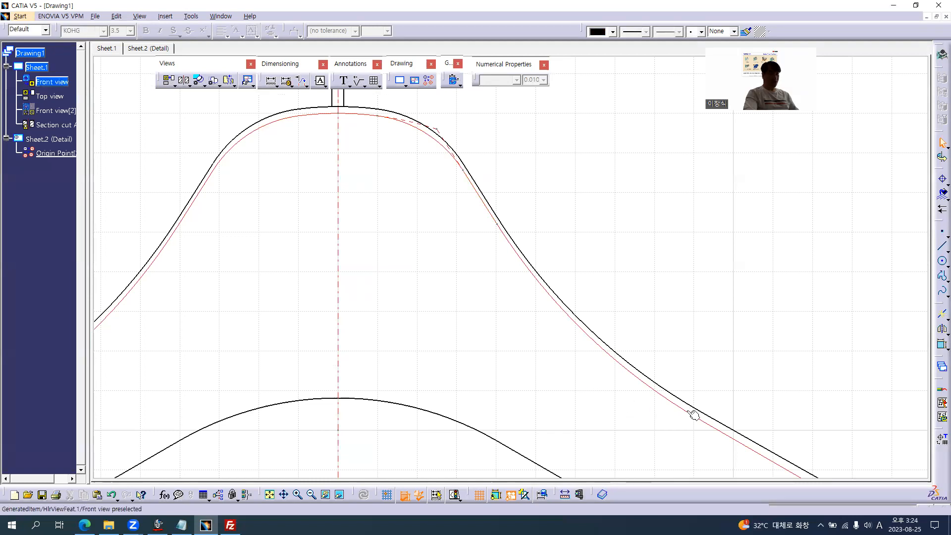
{"action": "left_click", "coordinate": [561, 311]}
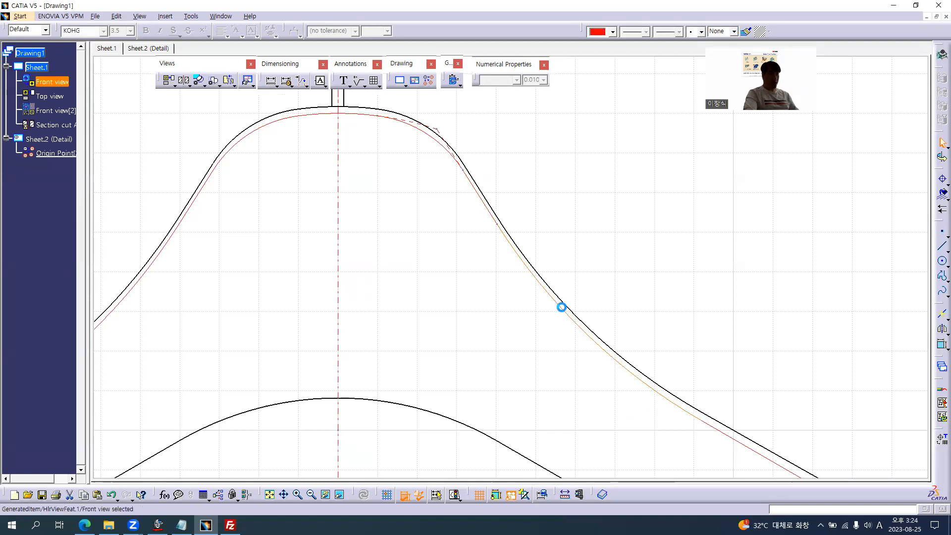
{"action": "middle_click_drag", "start_coordinate": [759, 394], "coordinate": [705, 340]}
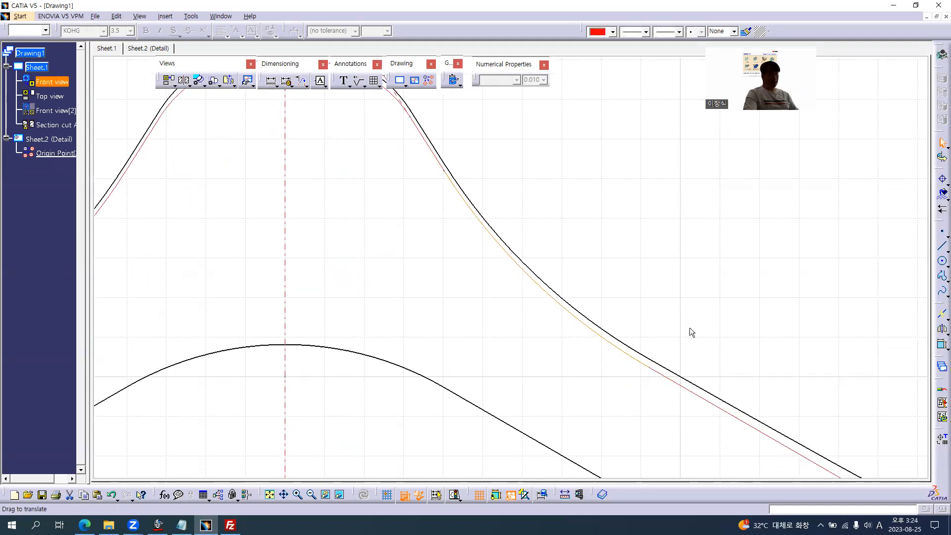
{"action": "right_click", "coordinate": [687, 391]}
{"action": "left_click", "coordinate": [729, 379]}
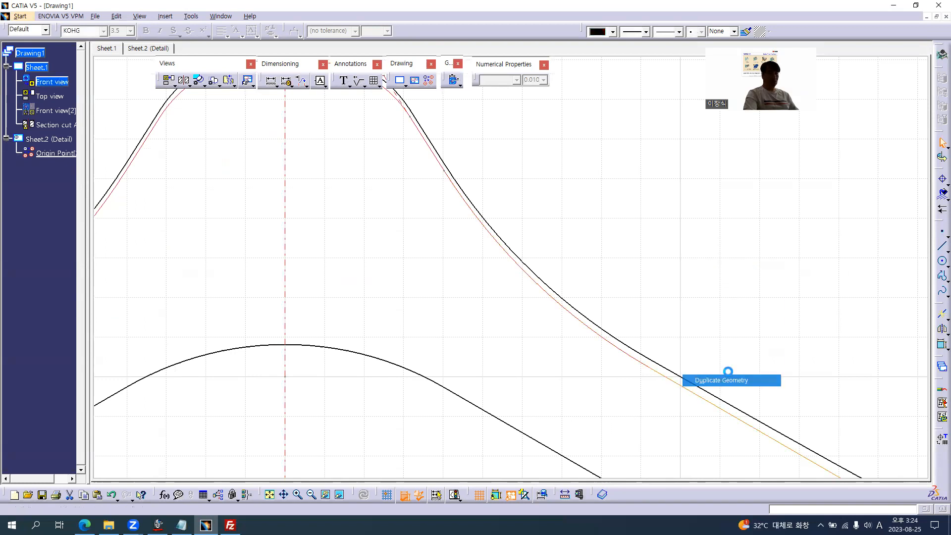
Trim the duplicated lower slanted line and steep segment against each other so they meet at a corner below the R150 arc.
{"action": "left_click", "coordinate": [943, 316]}
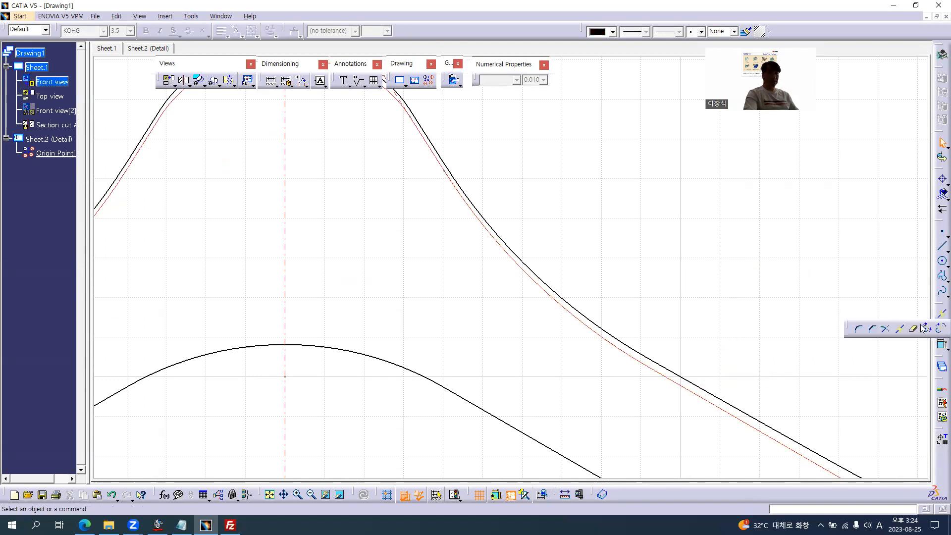
{"action": "left_click", "coordinate": [886, 331]}
{"action": "left_click", "coordinate": [675, 384]}
{"action": "mouse_move", "coordinate": [428, 215]}
{"action": "middle_mouse_down"}
{"action": "mouse_move", "coordinate": [475, 344]}
{"action": "mouse_move", "coordinate": [478, 331]}
{"action": "middle_mouse_up"}
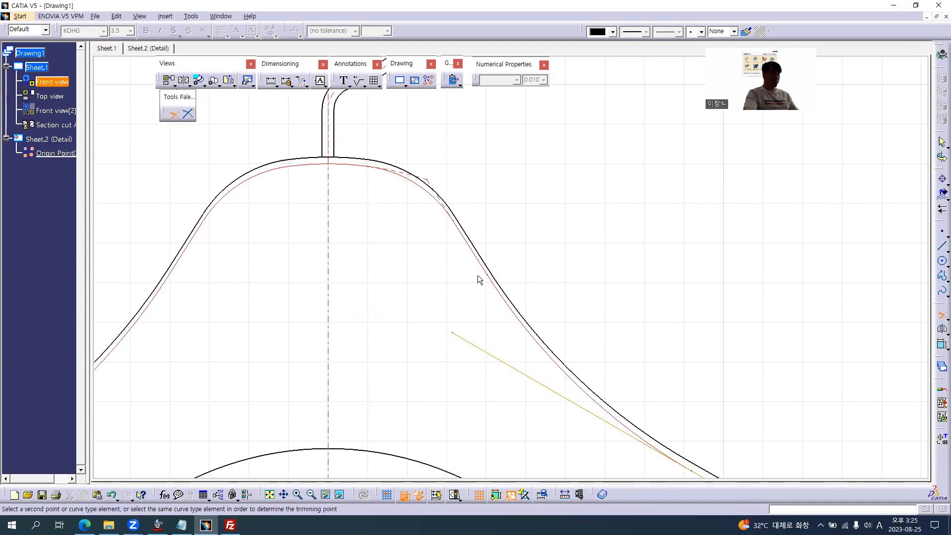
{"action": "left_click", "coordinate": [477, 257]}
{"action": "middle_click_drag", "start_coordinate": [621, 311], "coordinate": [598, 268]}
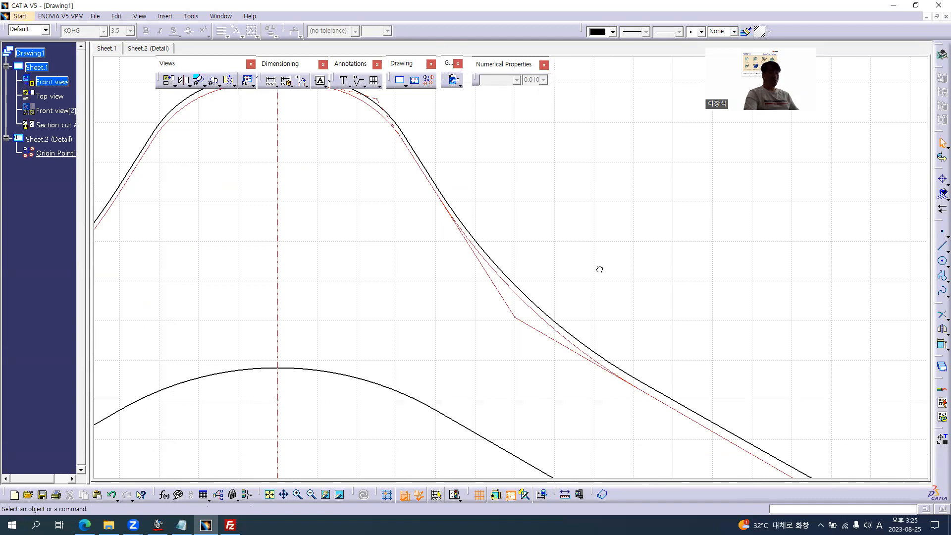
Break the duplicated steep segment and lower slanted line at the two ends of the R150 arc.
{"action": "left_click", "coordinate": [948, 320]}
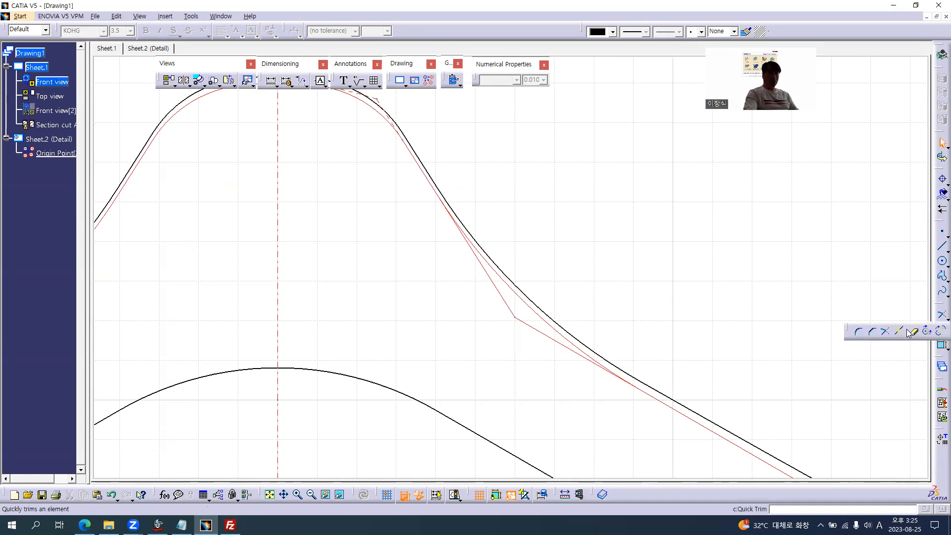
{"action": "left_click", "coordinate": [896, 332]}
{"action": "middle_click_drag", "start_coordinate": [490, 291], "coordinate": [536, 321]}
{"action": "middle_click_drag", "start_coordinate": [493, 260], "coordinate": [498, 264], "text": "ctrl"}
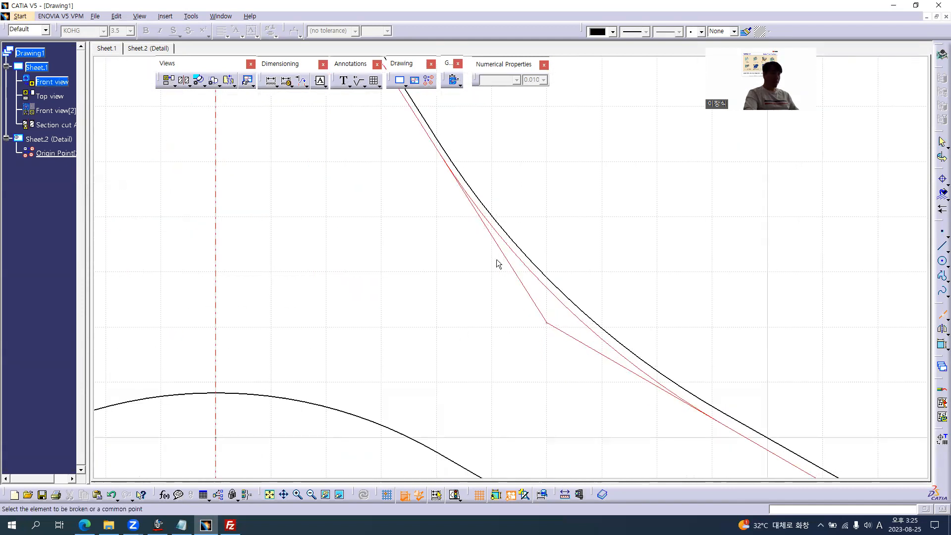
{"action": "left_click", "coordinate": [500, 249]}
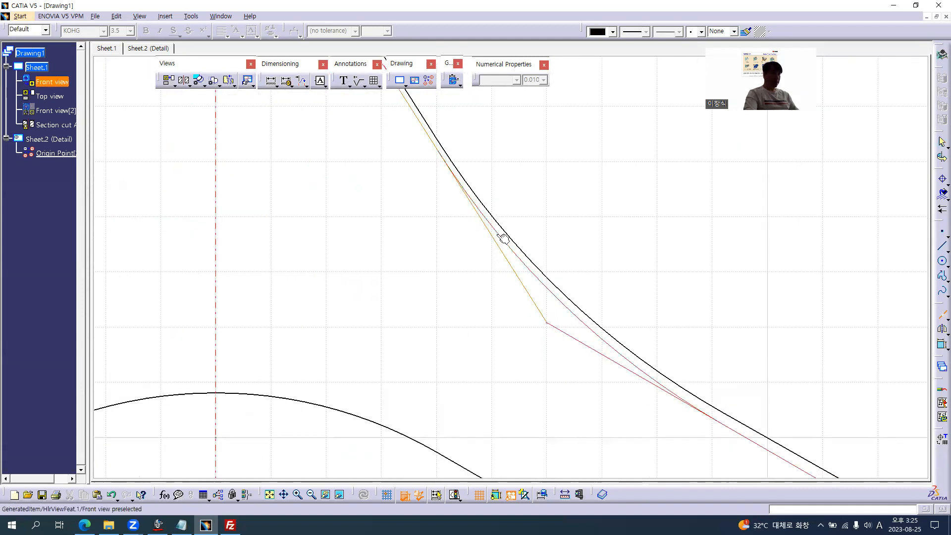
{"action": "left_click", "coordinate": [497, 233]}
{"action": "left_click", "coordinate": [657, 385]}
{"action": "left_click", "coordinate": [628, 359]}
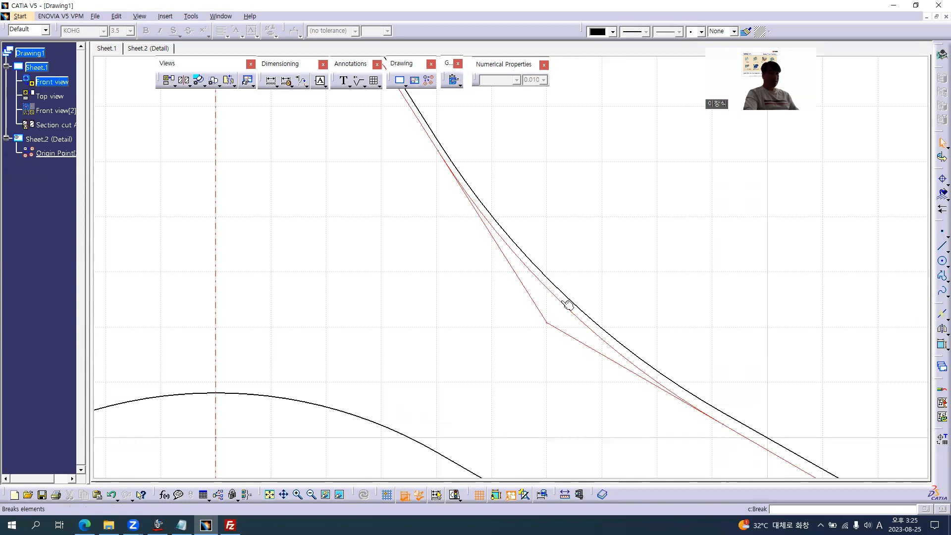
Set the line type of the two extension pieces forming the corner below the R150 arc to dashed.
{"action": "left_click", "coordinate": [527, 286]}
{"action": "left_click", "coordinate": [589, 346], "text": "ctrl"}
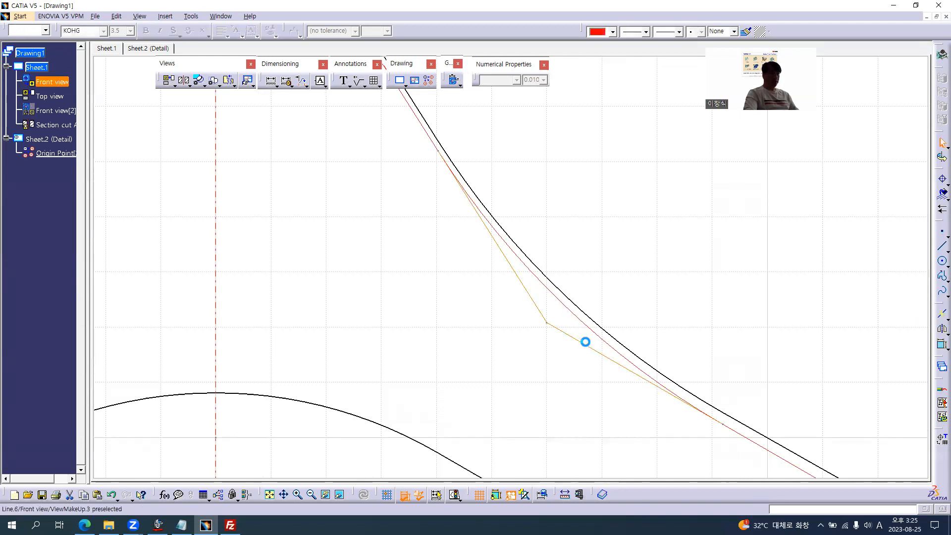
{"action": "left_click", "coordinate": [679, 31]}
{"action": "left_click", "coordinate": [674, 50]}
{"action": "left_click", "coordinate": [620, 248]}
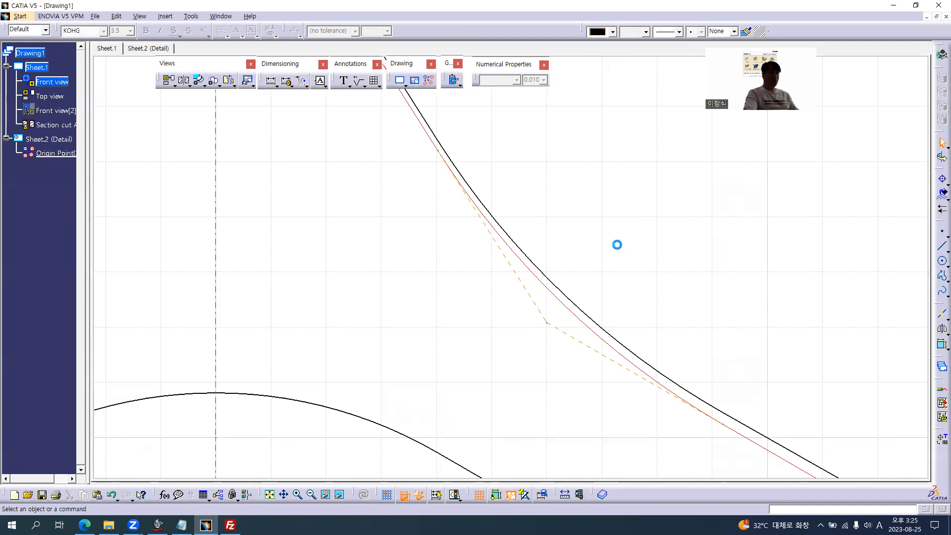
Apply a Fix constraint to the two dashed extension pieces below the R150 arc.
{"action": "left_click", "coordinate": [567, 336]}
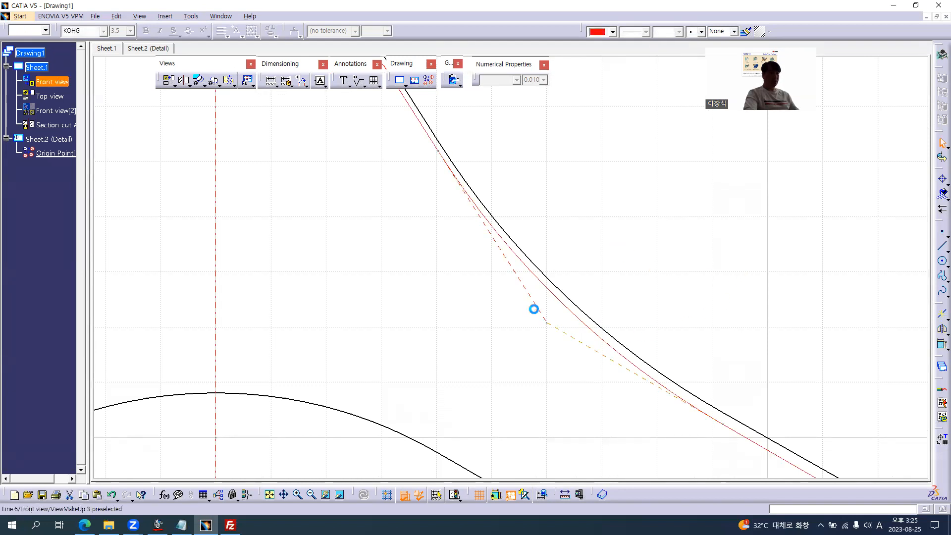
{"action": "left_click", "coordinate": [533, 296], "text": "ctrl"}
{"action": "right_click", "coordinate": [527, 292]}
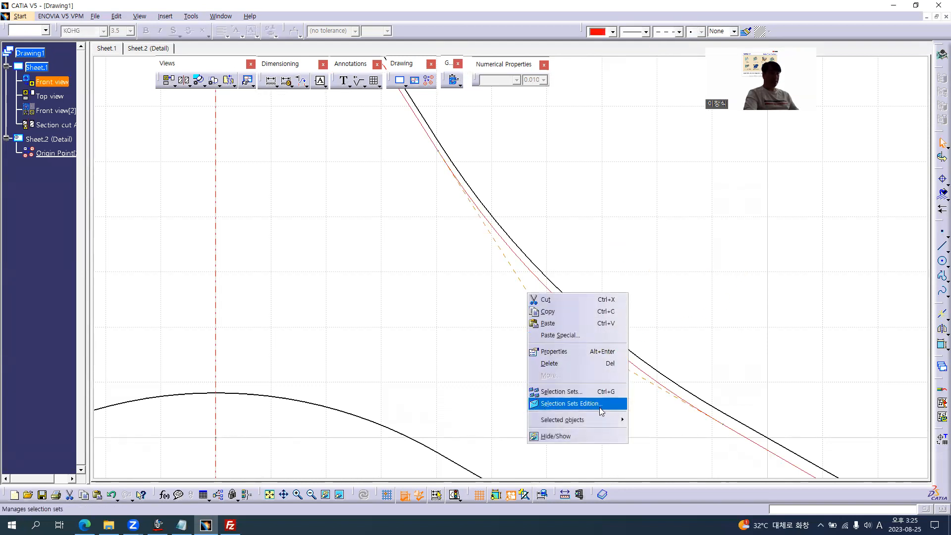
{"action": "mouse_move", "coordinate": [604, 422]}
{"action": "left_click", "coordinate": [658, 424]}
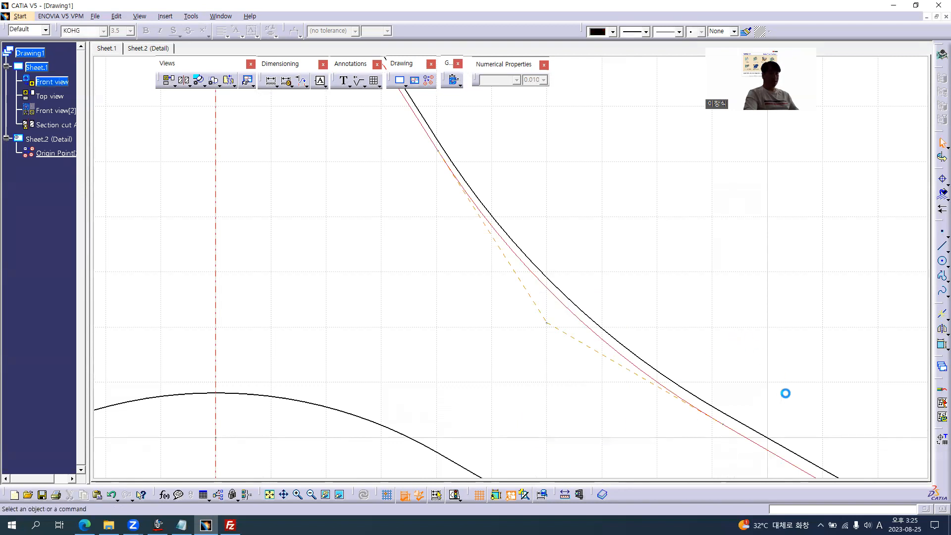
Apply a Fix constraint to the remaining steep straight segment between the R30 and R150 arcs.
{"action": "middle_click_drag", "start_coordinate": [560, 179], "coordinate": [676, 320]}
{"action": "left_click", "coordinate": [525, 248]}
{"action": "right_click", "coordinate": [523, 246]}
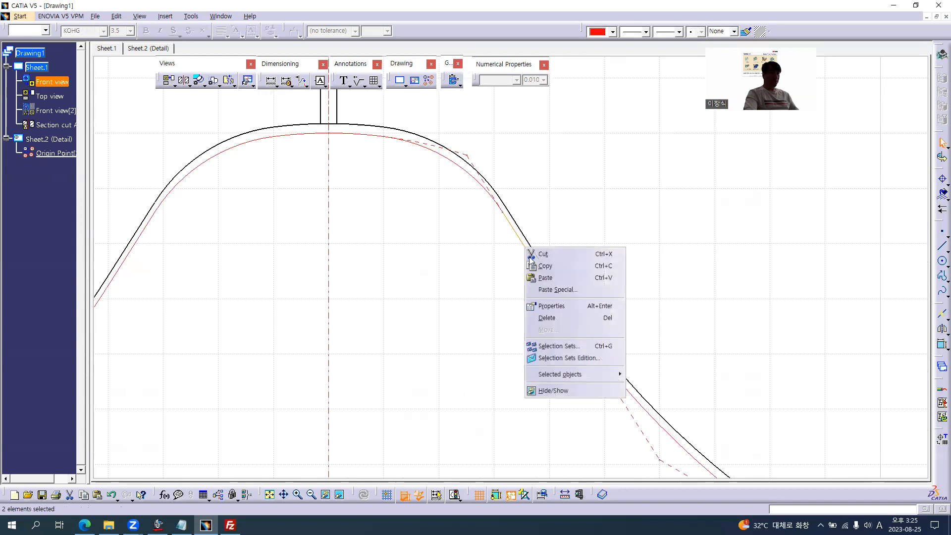
{"action": "mouse_move", "coordinate": [620, 377]}
{"action": "left_click", "coordinate": [641, 390]}
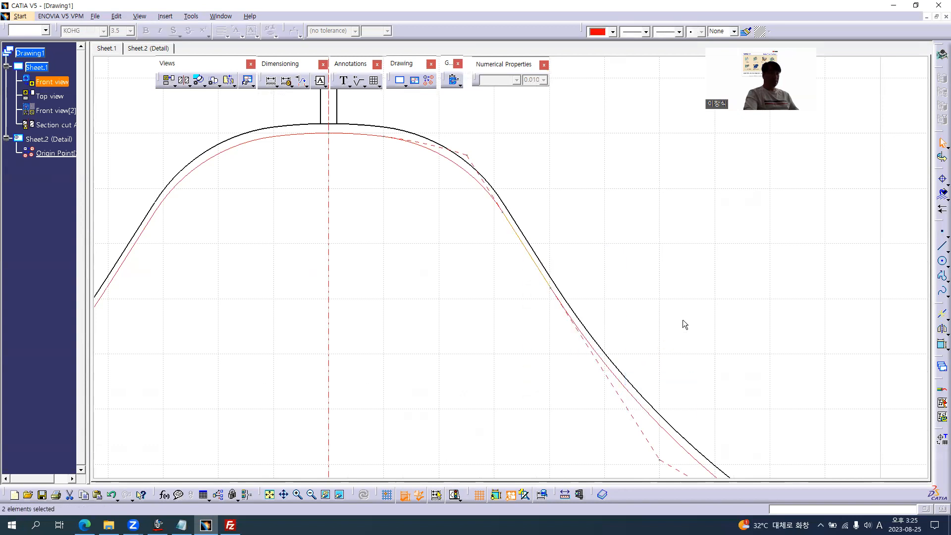
{"action": "mouse_move", "coordinate": [785, 365]}
{"action": "middle_mouse_down"}
{"action": "mouse_move", "coordinate": [627, 222]}
{"action": "mouse_move", "coordinate": [647, 311]}
{"action": "middle_mouse_up"}
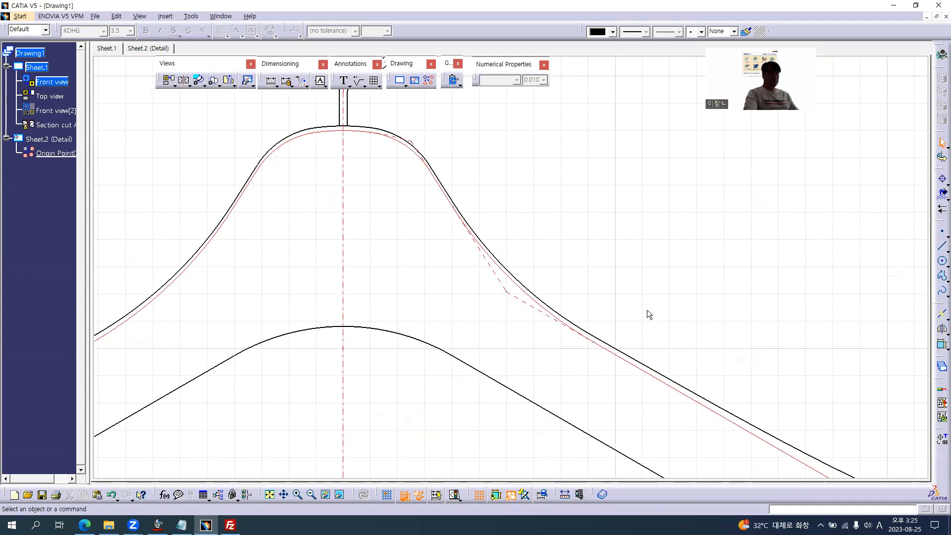
{"action": "left_click", "coordinate": [628, 359]}
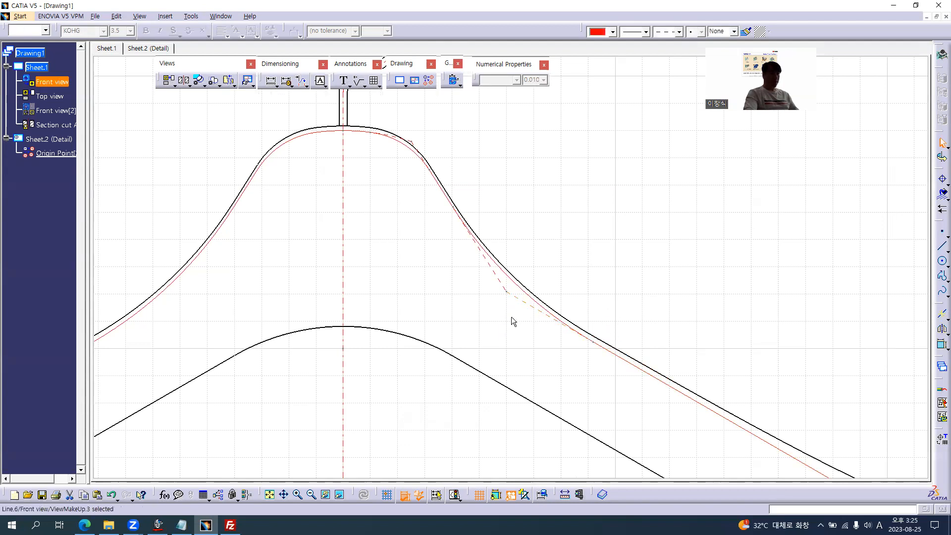
{"action": "left_click", "coordinate": [523, 288]}
{"action": "left_click", "coordinate": [421, 152]}
{"action": "left_click", "coordinate": [498, 159]}
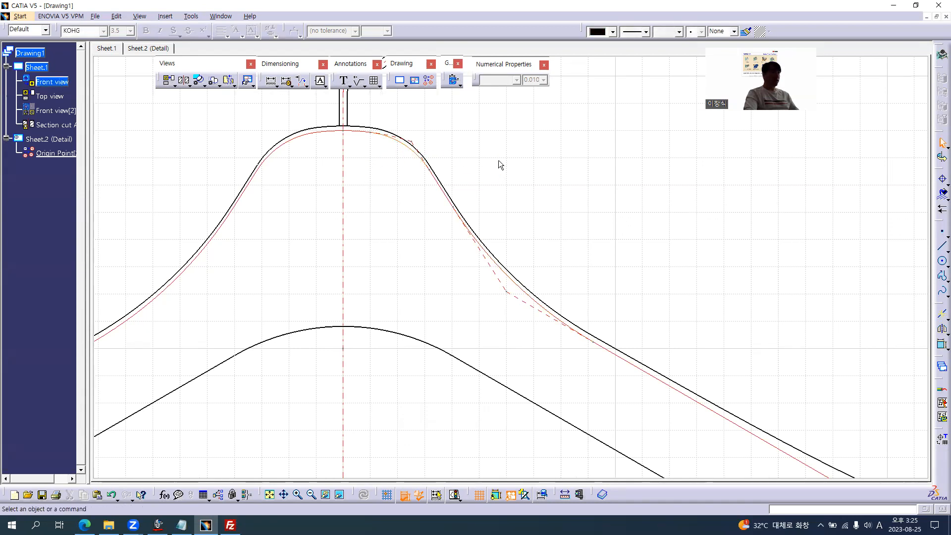
Following the reference PDF, dimension the vertical distance from the front view's horizontal axis to the sketch curve's right end.
{"action": "middle_click_drag", "start_coordinate": [621, 204], "coordinate": [623, 252]}
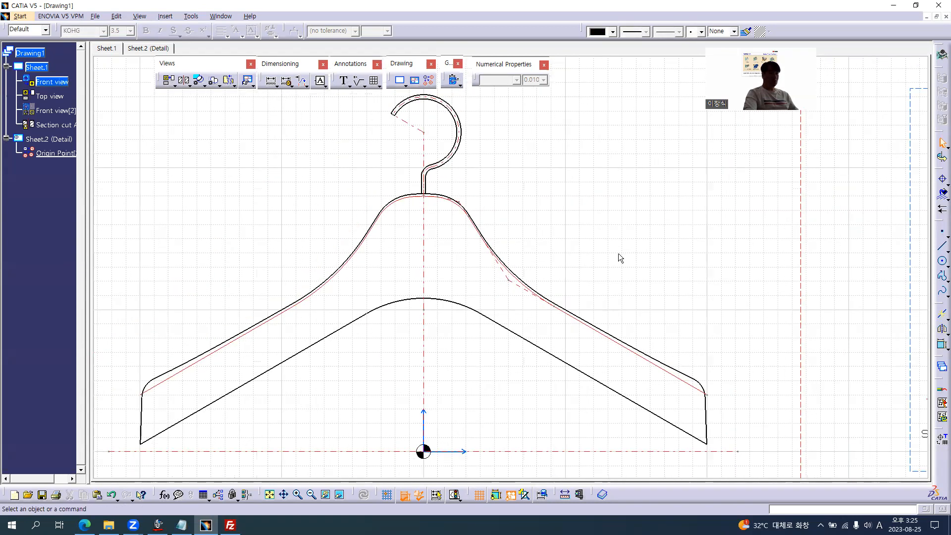
{"action": "left_click", "coordinate": [271, 80]}
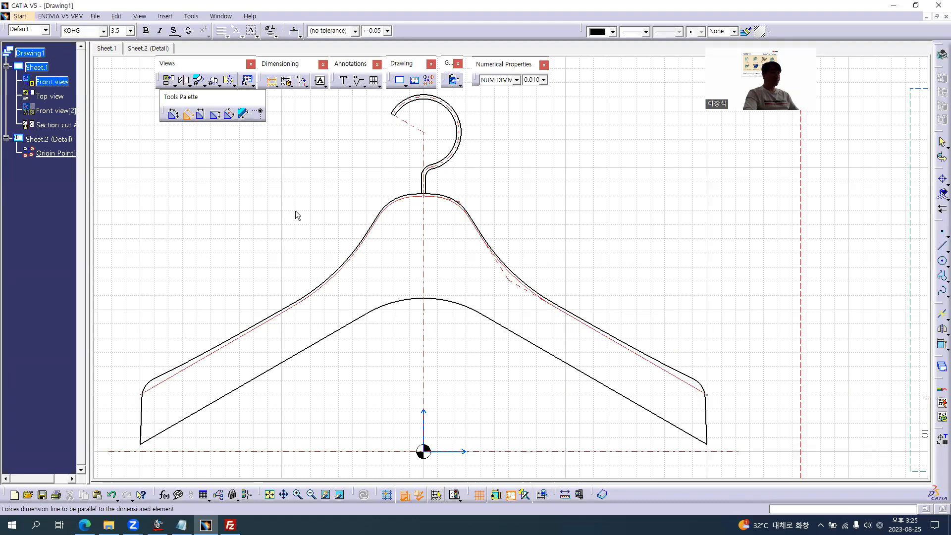
{"action": "key", "text": "alt+Tab"}
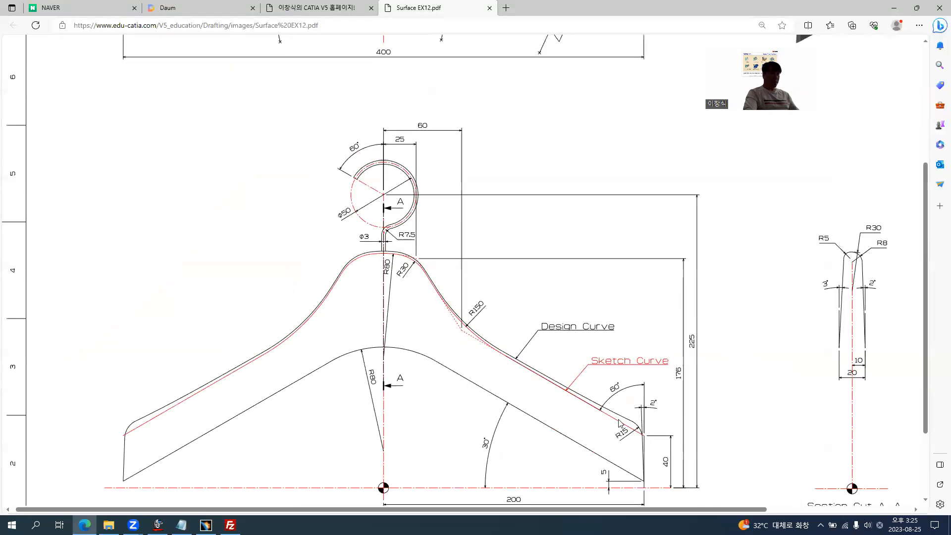
{"action": "scroll", "coordinate": [619, 423], "scroll_direction": "down", "scroll_amount": 3}
{"action": "scroll", "coordinate": [649, 369], "scroll_direction": "up", "scroll_amount": 3, "text": "ctrl"}
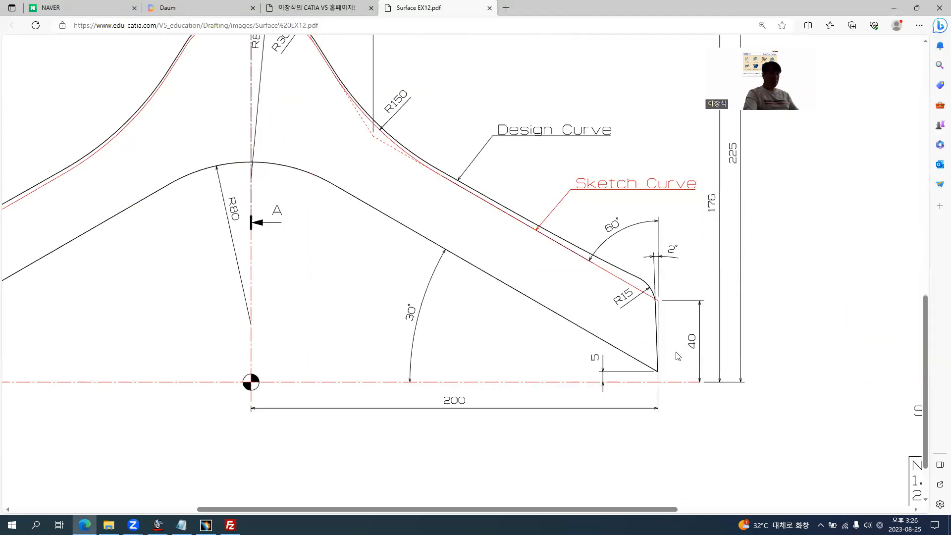
{"action": "key", "text": "alt+Tab"}
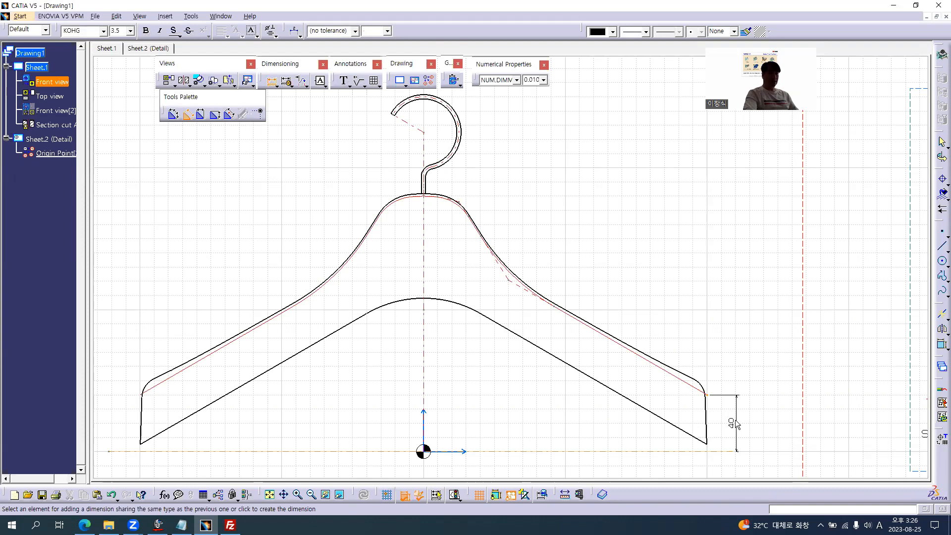
{"action": "key", "text": "alt+Tab"}
{"action": "key", "text": "alt+Tab"}
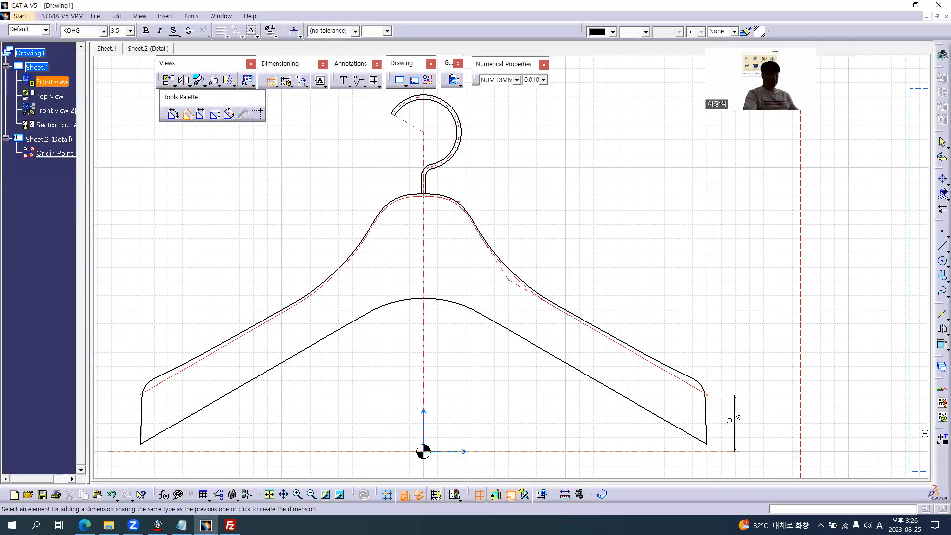
{"action": "left_click", "coordinate": [736, 424]}
Dimension the vertical distance from the horizontal axis to the dashed corner below the R150 arc, outside the 40 mm dimension.
{"action": "middle_click_drag", "start_coordinate": [704, 391], "coordinate": [678, 333]}
{"action": "left_click", "coordinate": [663, 405]}
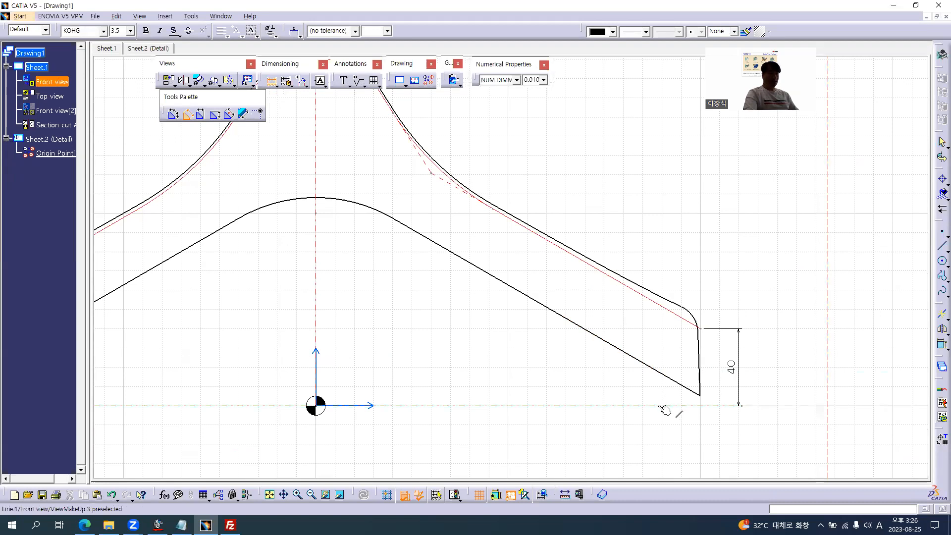
{"action": "left_click", "coordinate": [437, 181]}
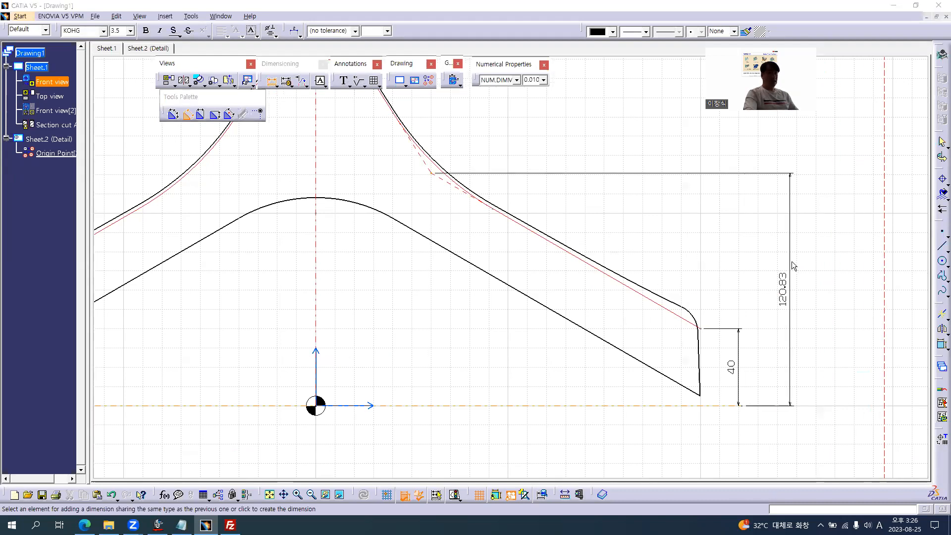
{"action": "key", "text": "alt+Tab"}
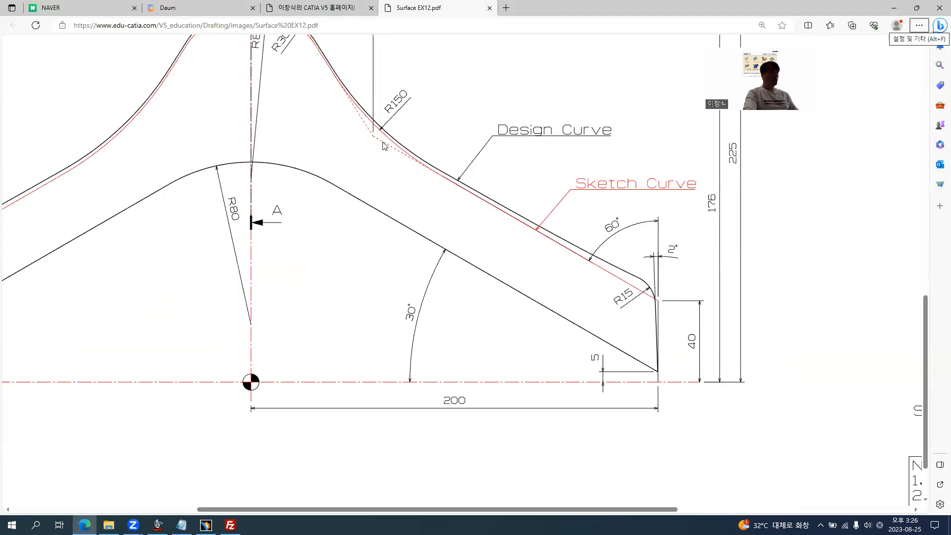
{"action": "key", "text": "alt+Tab"}
{"action": "middle_click_drag", "start_coordinate": [467, 264], "coordinate": [470, 281]}
{"action": "left_click", "coordinate": [610, 317]}
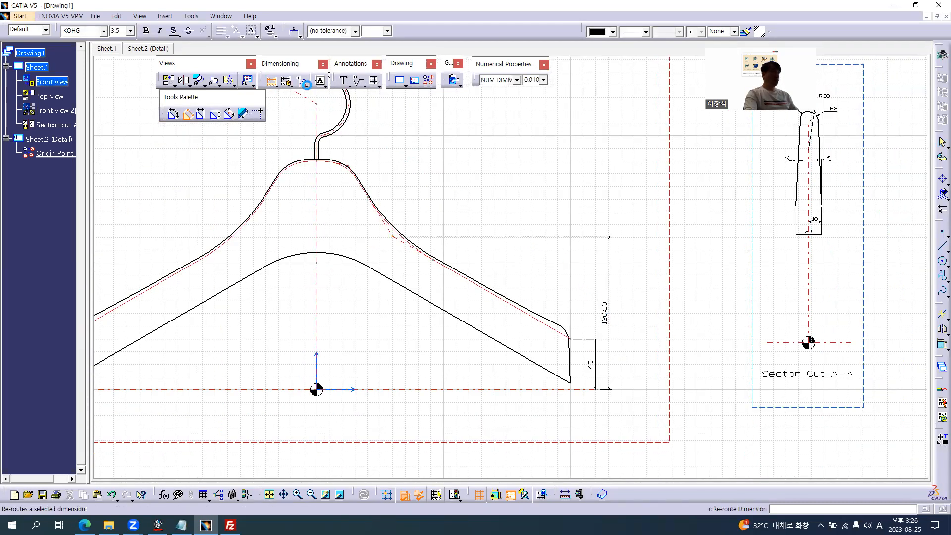
Re-route the outer vertical dimension so it runs from the horizontal axis to the dashed corner at the R30 arc.
{"action": "left_click", "coordinate": [307, 85]}
{"action": "left_click", "coordinate": [605, 308]}
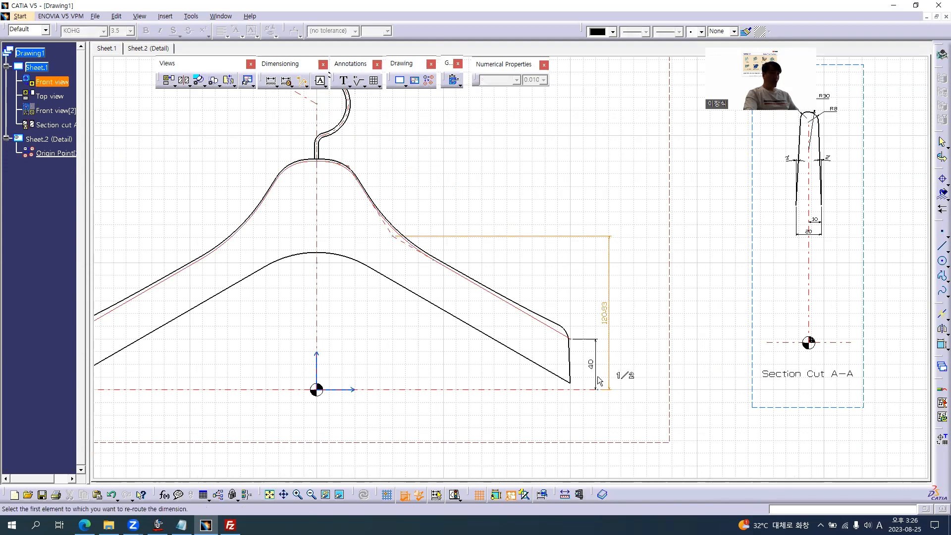
{"action": "left_click", "coordinate": [523, 339]}
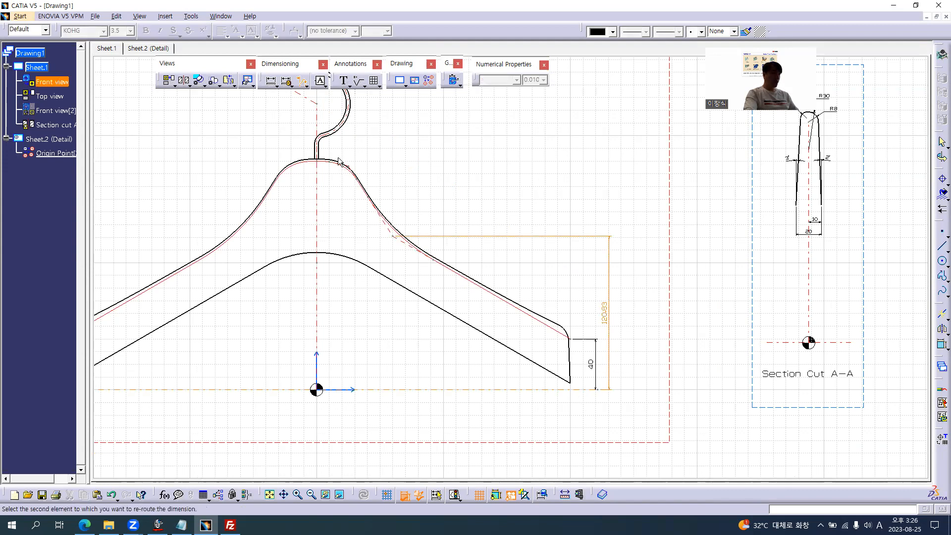
{"action": "left_click", "coordinate": [351, 168]}
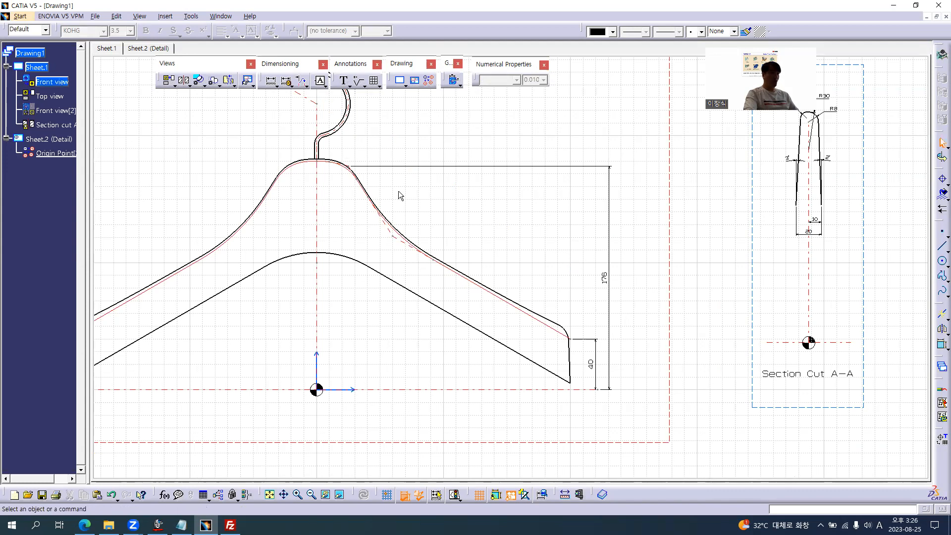
Check the overall height in the reference PDF and dimension the vertical distance from the horizontal axis to the hook's centre.
{"action": "key", "text": "alt+Tab"}
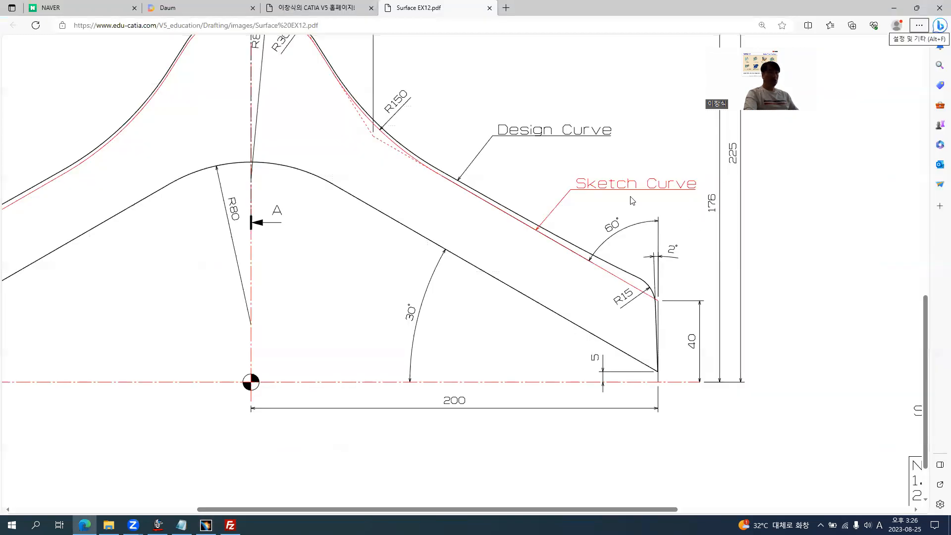
{"action": "scroll", "coordinate": [539, 179], "scroll_direction": "up", "scroll_amount": 1}
{"action": "scroll", "coordinate": [523, 221], "scroll_direction": "down", "scroll_amount": 2, "text": "ctrl"}
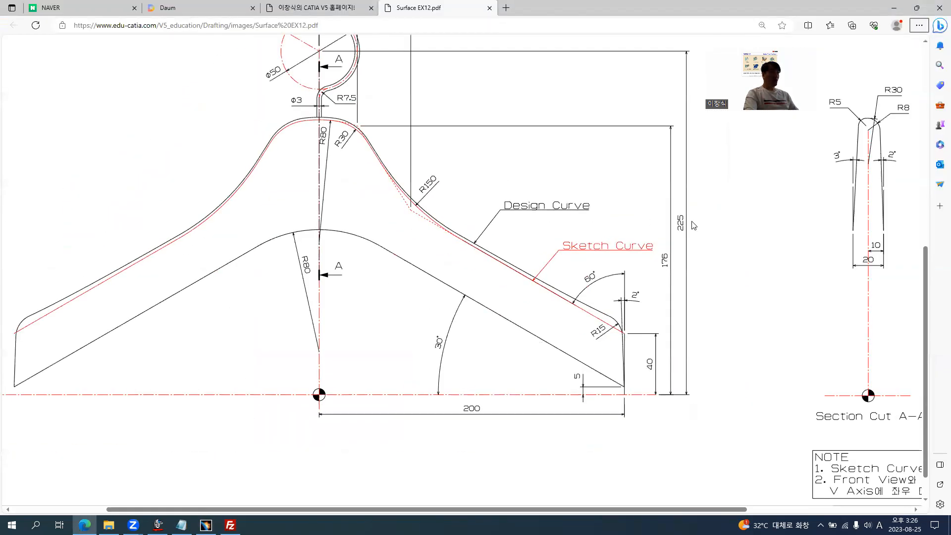
{"action": "key", "text": "alt+Tab"}
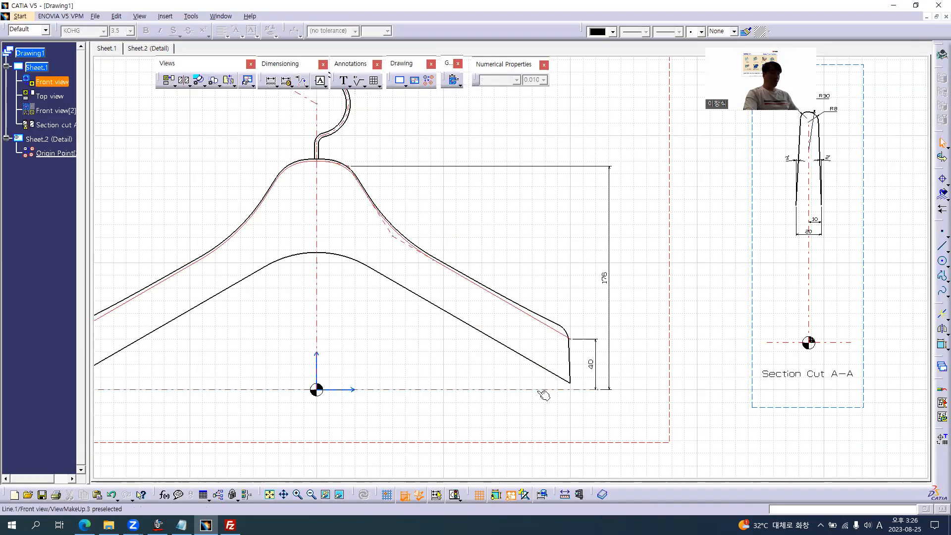
{"action": "left_click", "coordinate": [270, 85]}
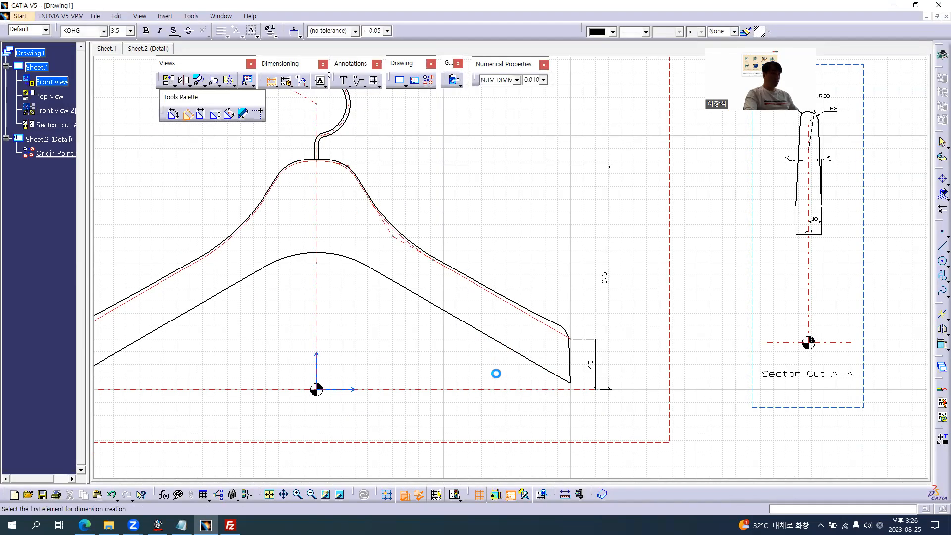
{"action": "left_click", "coordinate": [527, 393]}
{"action": "middle_click_drag", "start_coordinate": [391, 184], "coordinate": [479, 295]}
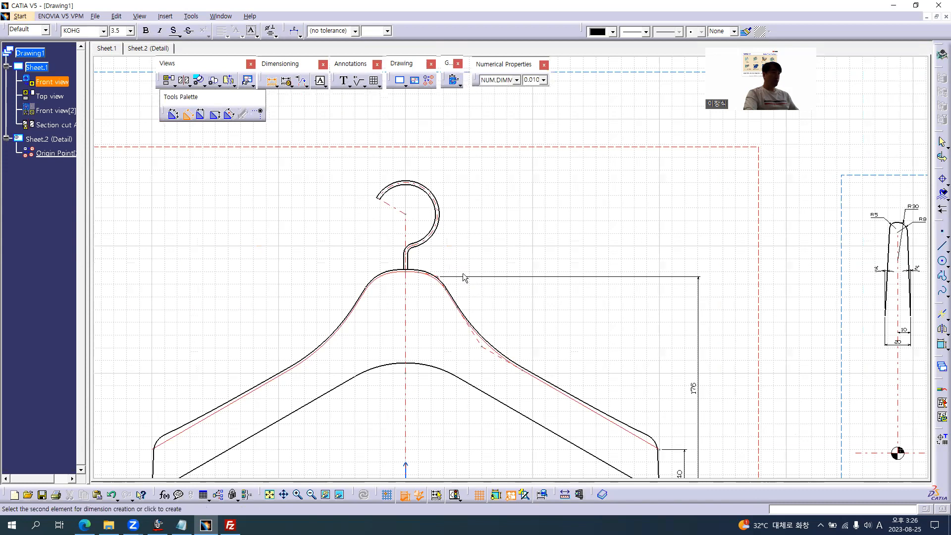
Dimension the vertical distance from the front view's horizontal axis to the centre of the hook arc, placed outside the existing height dimension.
{"action": "left_click", "coordinate": [412, 220]}
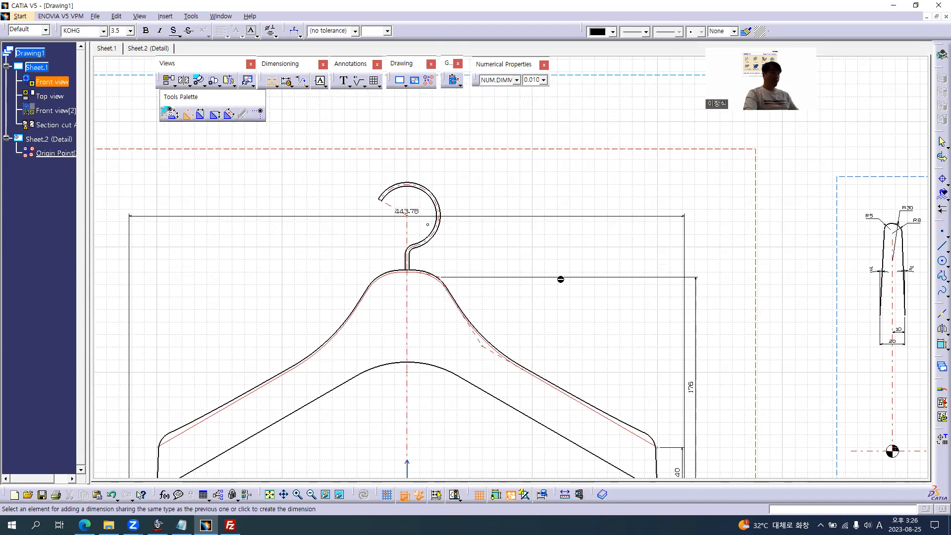
{"action": "mouse_move", "coordinate": [706, 360]}
{"action": "middle_mouse_down"}
{"action": "mouse_move", "coordinate": [573, 210]}
{"action": "mouse_move", "coordinate": [568, 164]}
{"action": "middle_mouse_up"}
{"action": "middle_click_drag", "start_coordinate": [645, 208], "coordinate": [592, 242]}
{"action": "left_click", "coordinate": [582, 231]}
{"action": "mouse_move", "coordinate": [367, 218]}
{"action": "middle_mouse_down"}
{"action": "mouse_move", "coordinate": [630, 276]}
{"action": "mouse_move", "coordinate": [460, 219]}
{"action": "mouse_move", "coordinate": [458, 242]}
{"action": "middle_mouse_up"}
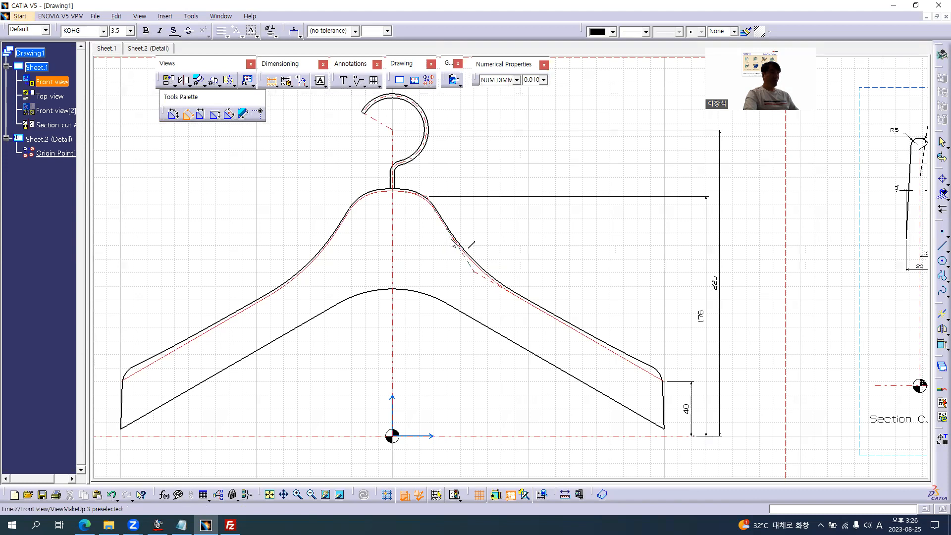
Check the reference PDF, then dimension the vertical distance from the horizontal axis to the hanger's lower-right tip, placed just inside the tip.
{"action": "key", "text": "alt+Tab"}
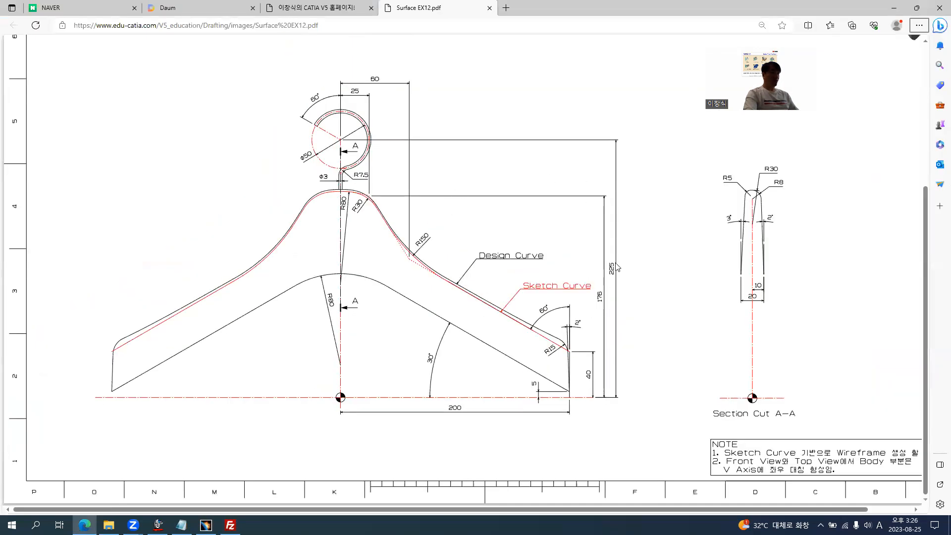
{"action": "scroll", "coordinate": [561, 385], "scroll_direction": "up", "scroll_amount": 5, "text": "ctrl"}
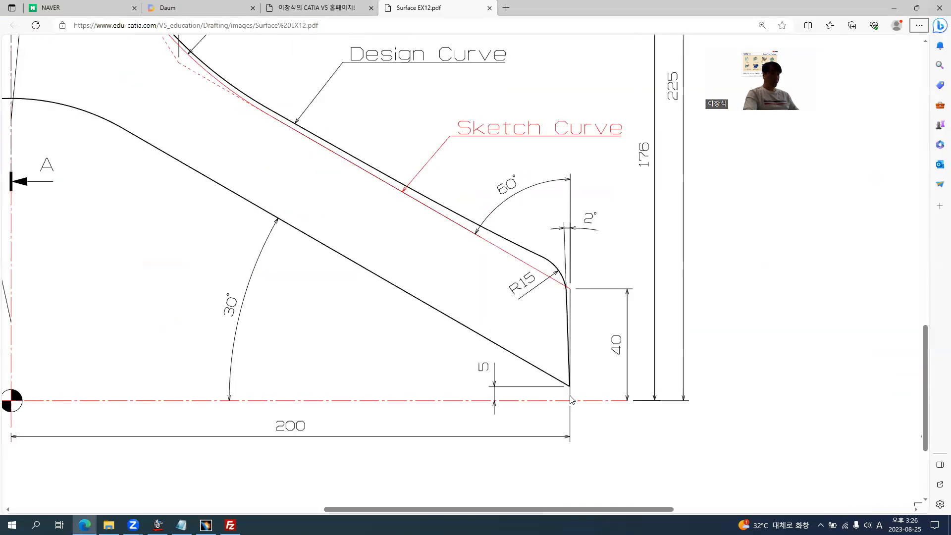
{"action": "key", "text": "alt+Tab"}
{"action": "middle_click_drag", "start_coordinate": [546, 395], "coordinate": [536, 274]}
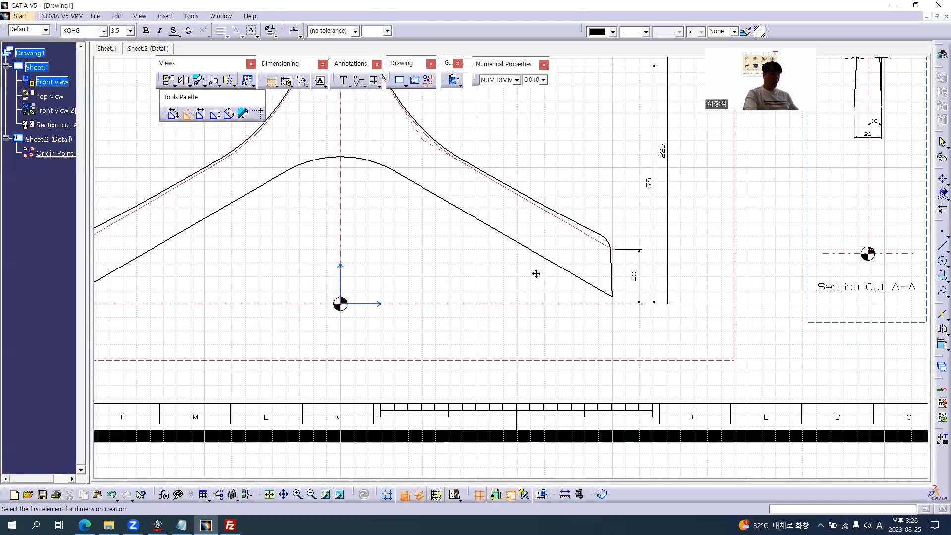
{"action": "middle_click_drag", "start_coordinate": [581, 251], "coordinate": [711, 317]}
{"action": "left_click", "coordinate": [728, 325]}
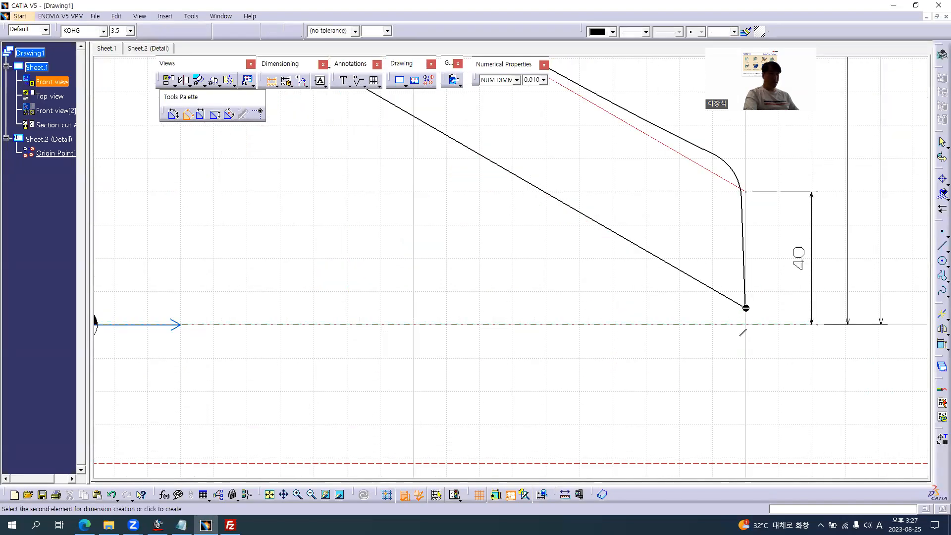
{"action": "left_click", "coordinate": [746, 308]}
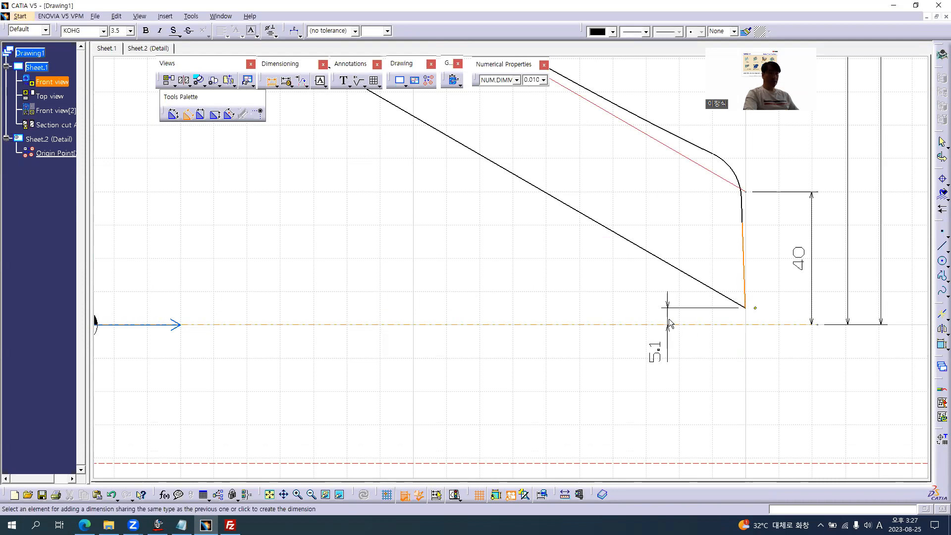
{"action": "left_click", "coordinate": [696, 318]}
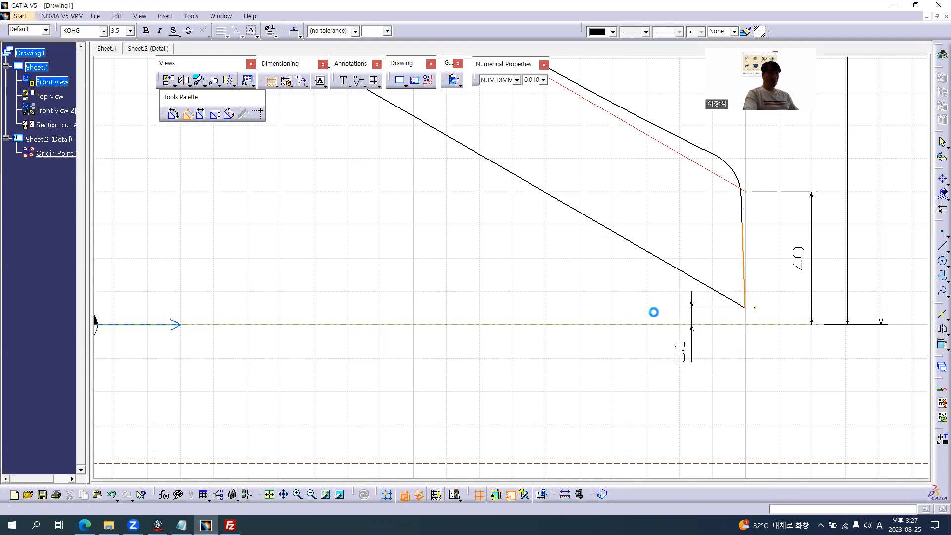
Set the display precision of the lower-right tip's height dimension to 1.00000.
{"action": "left_click", "coordinate": [273, 81]}
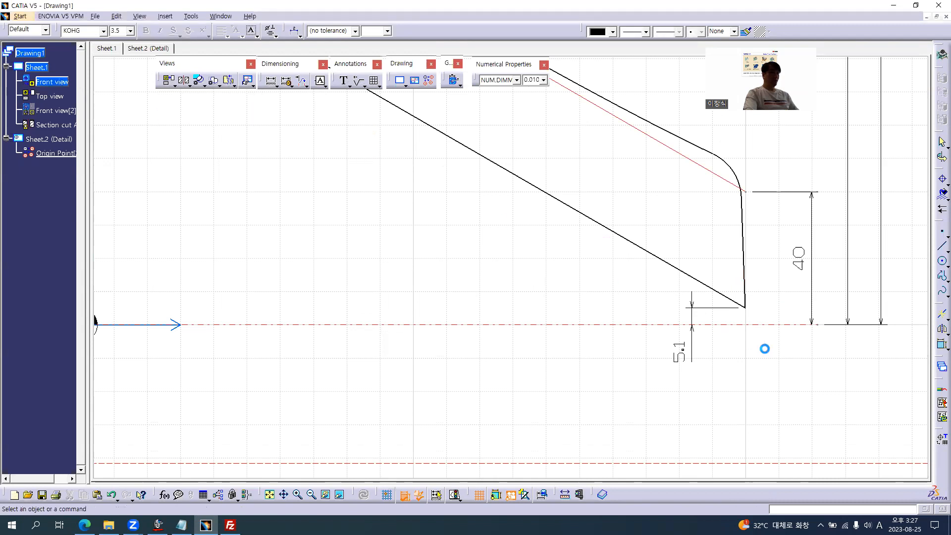
{"action": "left_click", "coordinate": [686, 354]}
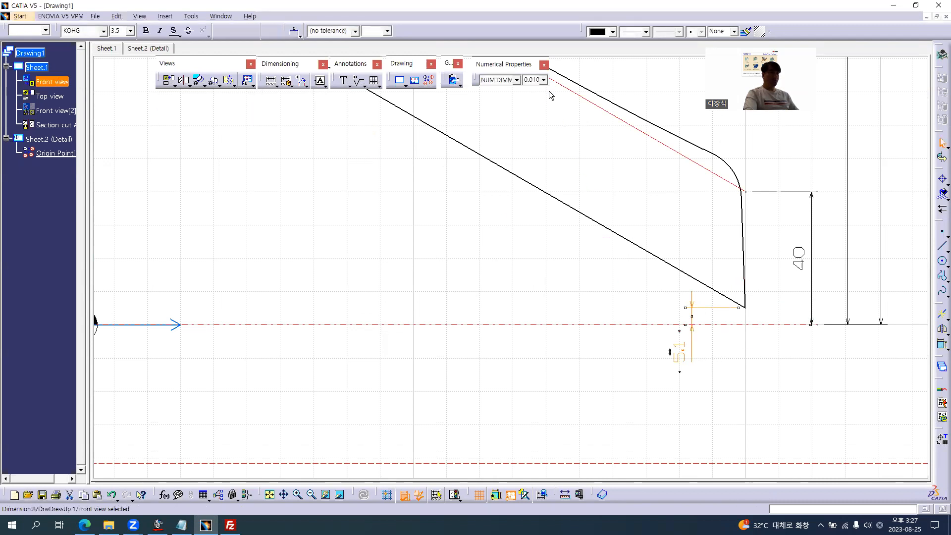
{"action": "left_click", "coordinate": [543, 80]}
{"action": "left_click", "coordinate": [536, 90]}
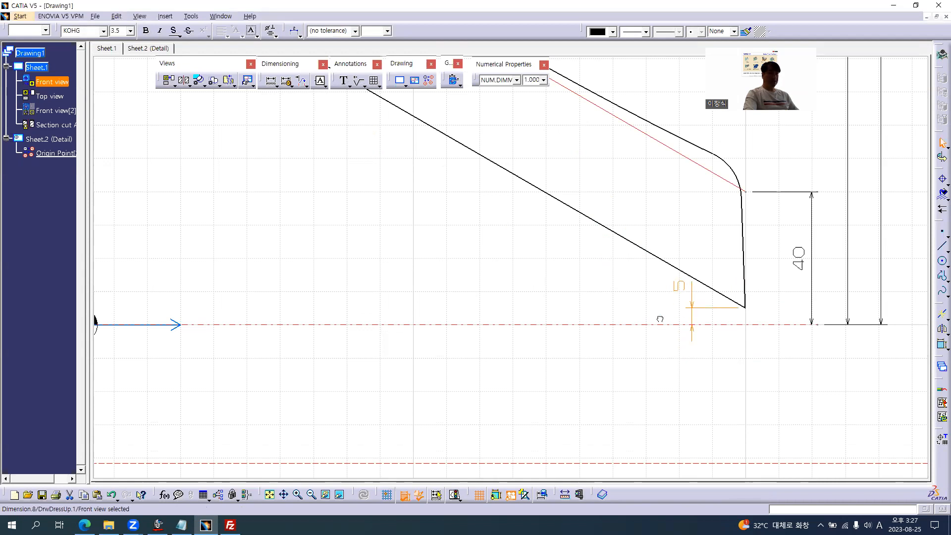
{"action": "left_click", "coordinate": [424, 250]}
Following the reference PDF, dimension the horizontal distance from the vertical centreline to the hanger's lower-right tip, placed below the front view.
{"action": "middle_click_drag", "start_coordinate": [370, 197], "coordinate": [356, 406]}
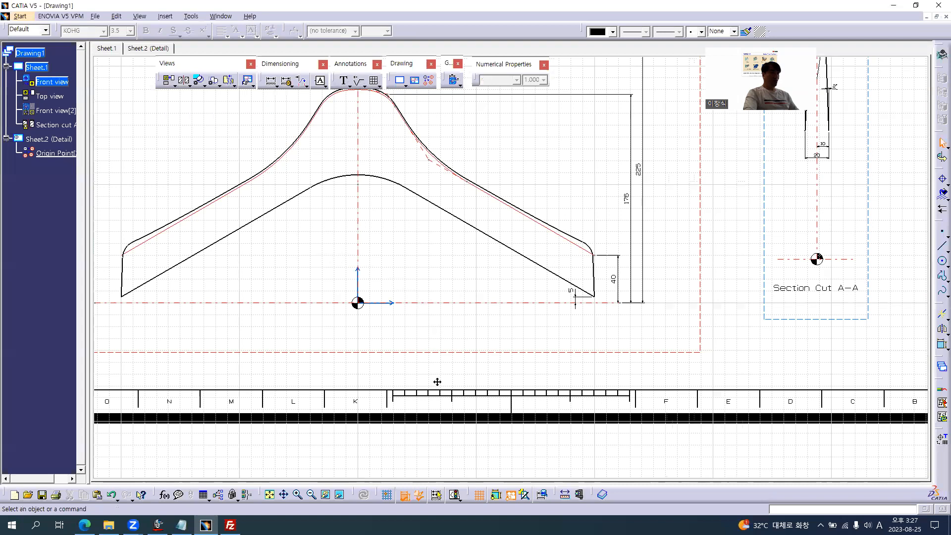
{"action": "middle_click_drag", "start_coordinate": [437, 381], "coordinate": [482, 339]}
{"action": "key", "text": "alt+Tab"}
{"action": "scroll", "coordinate": [273, 366], "scroll_direction": "down", "scroll_amount": 3, "text": "ctrl"}
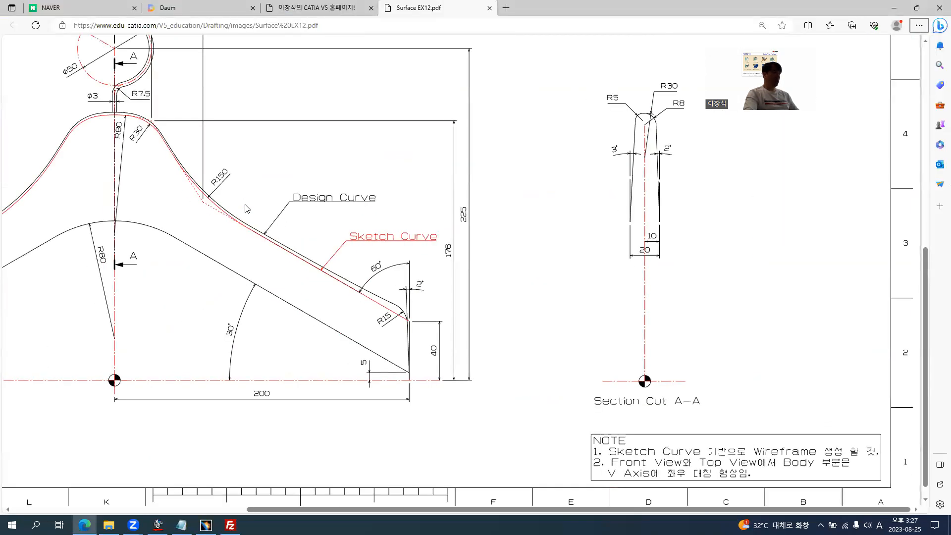
{"action": "key", "text": "alt+Tab"}
{"action": "left_click", "coordinate": [272, 81]}
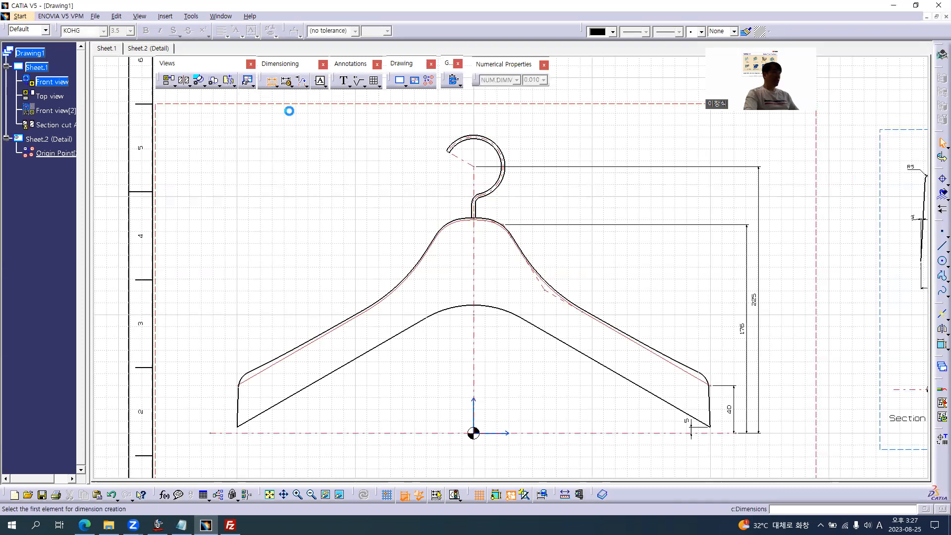
{"action": "left_click", "coordinate": [475, 380]}
{"action": "middle_click_drag", "start_coordinate": [518, 305], "coordinate": [499, 229]}
{"action": "middle_click_drag", "start_coordinate": [635, 288], "coordinate": [637, 237], "text": "ctrl"}
{"action": "key", "text": "alt+Tab"}
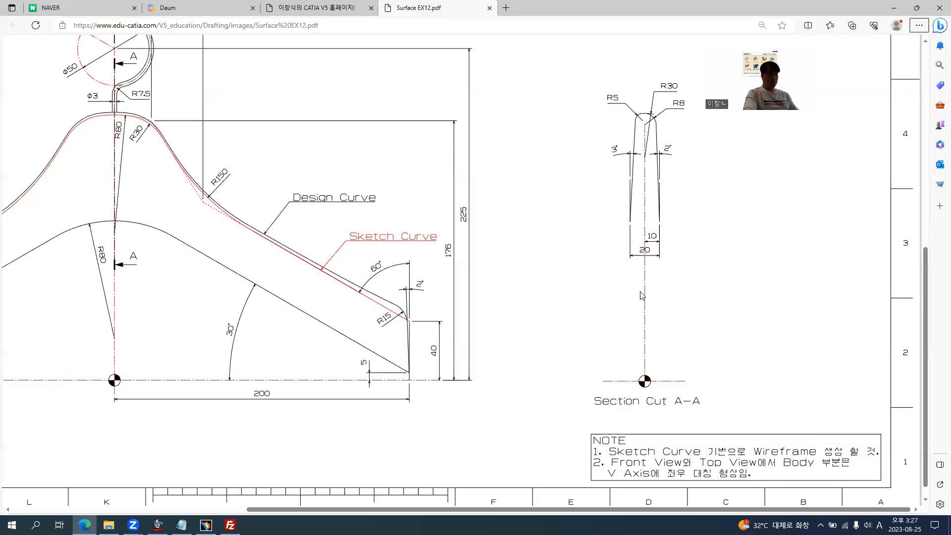
{"action": "key", "text": "alt+Tab"}
{"action": "middle_click_drag", "start_coordinate": [767, 345], "coordinate": [607, 304]}
{"action": "mouse_move", "coordinate": [673, 350]}
{"action": "middle_mouse_down", "text": "ctrl"}
{"action": "mouse_move", "coordinate": [678, 312]}
{"action": "mouse_move", "coordinate": [498, 299]}
{"action": "middle_mouse_up", "text": "ctrl"}
{"action": "left_click", "coordinate": [528, 304]}
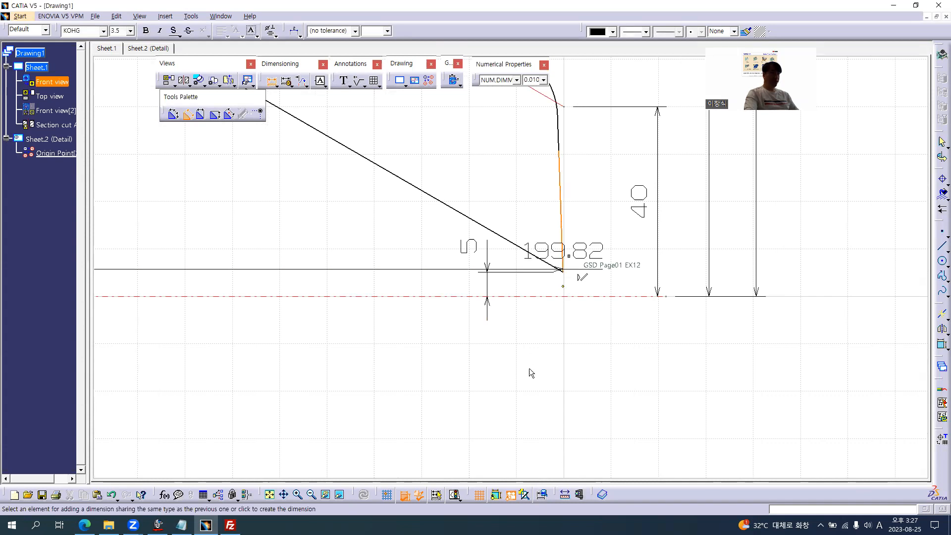
{"action": "middle_click_drag", "start_coordinate": [343, 355], "coordinate": [687, 343]}
{"action": "middle_click_drag", "start_coordinate": [359, 367], "coordinate": [374, 431], "text": "ctrl"}
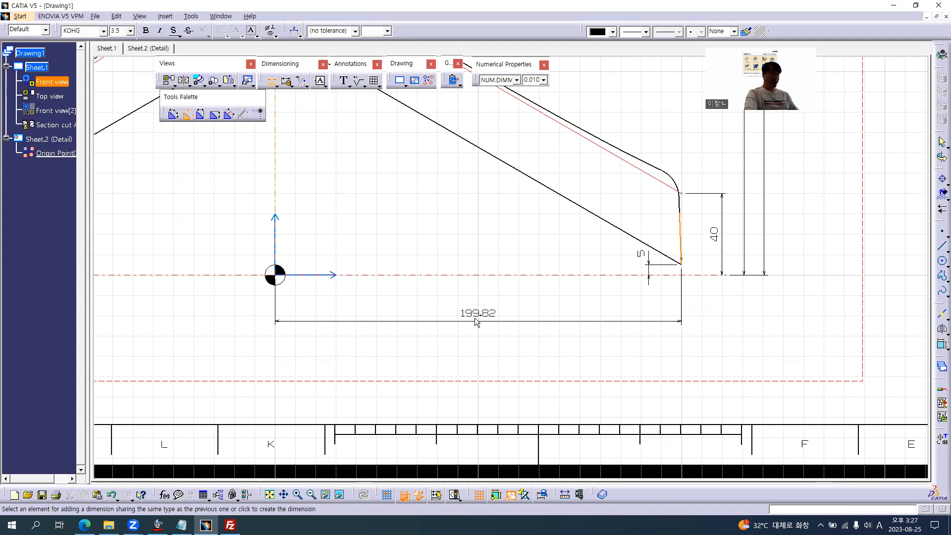
{"action": "key", "text": "alt+Tab"}
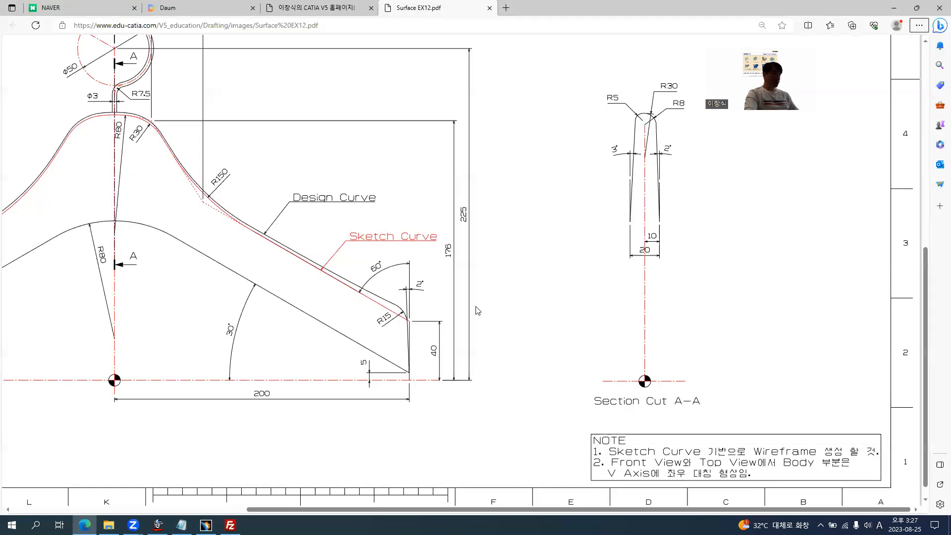
{"action": "key", "text": "alt+Tab"}
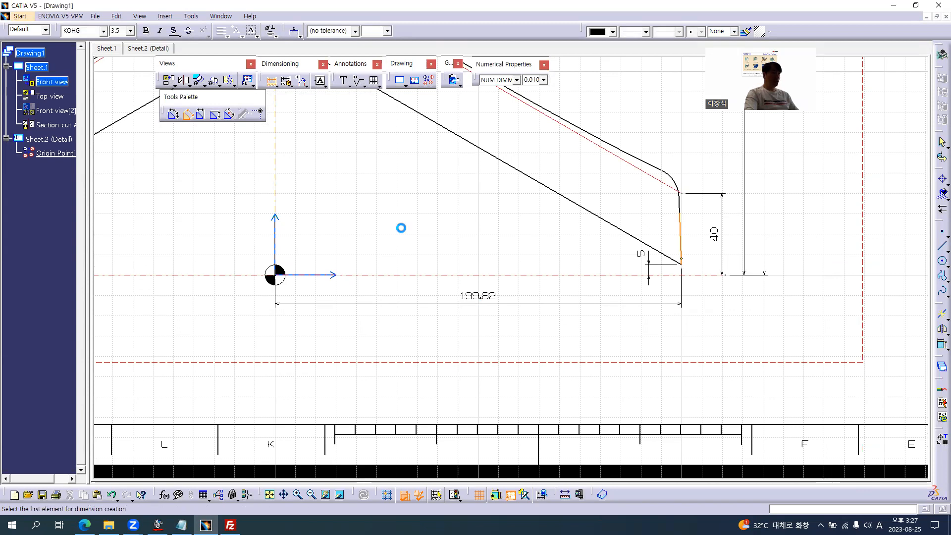
{"action": "key", "text": "Escape"}
Set the display precision of the horizontal dimension below the front view to 1.00000.
{"action": "left_click", "coordinate": [491, 304]}
{"action": "left_click", "coordinate": [543, 80]}
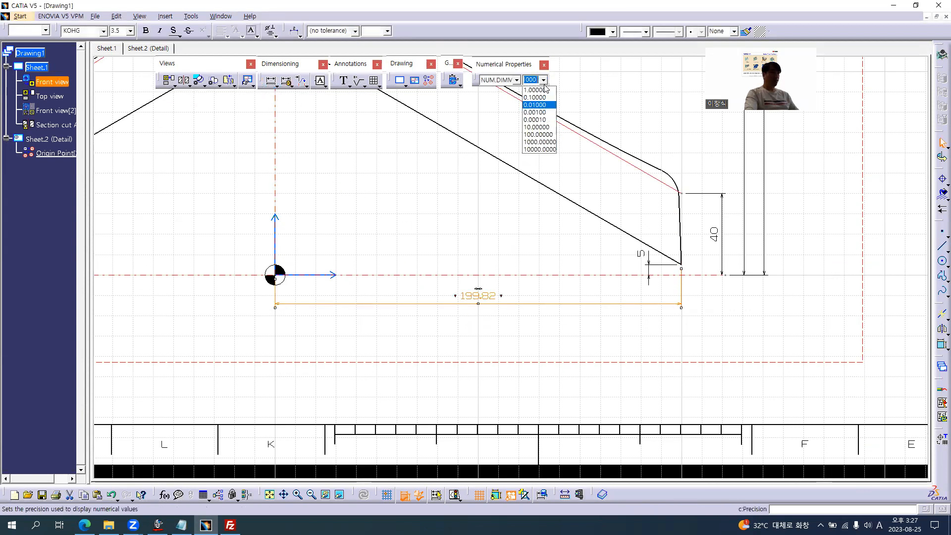
{"action": "left_click", "coordinate": [544, 89]}
{"action": "left_click", "coordinate": [411, 226]}
Following the reference PDF, dimension the horizontal distance from the centreline to the right shoulder's construction-line intersection, placed above the hook.
{"action": "mouse_move", "coordinate": [403, 223]}
{"action": "middle_mouse_down"}
{"action": "mouse_move", "coordinate": [507, 346]}
{"action": "mouse_move", "coordinate": [511, 391]}
{"action": "middle_mouse_up"}
{"action": "left_click", "coordinate": [271, 80]}
{"action": "mouse_move", "coordinate": [344, 184]}
{"action": "middle_mouse_down"}
{"action": "mouse_move", "coordinate": [397, 375]}
{"action": "mouse_move", "coordinate": [399, 365]}
{"action": "middle_mouse_up"}
{"action": "middle_click_drag", "start_coordinate": [371, 303], "coordinate": [369, 302], "text": "ctrl"}
{"action": "key", "text": "alt+Tab"}
{"action": "scroll", "coordinate": [127, 165], "scroll_direction": "up", "scroll_amount": 2, "text": "ctrl"}
{"action": "scroll", "coordinate": [119, 151], "scroll_direction": "down", "scroll_amount": 2, "text": "ctrl"}
{"action": "scroll", "coordinate": [118, 135], "scroll_direction": "up", "scroll_amount": 5}
{"action": "middle_click_drag", "start_coordinate": [402, 408], "coordinate": [310, 420]}
{"action": "scroll", "coordinate": [337, 322], "scroll_direction": "up", "scroll_amount": 3, "text": "ctrl"}
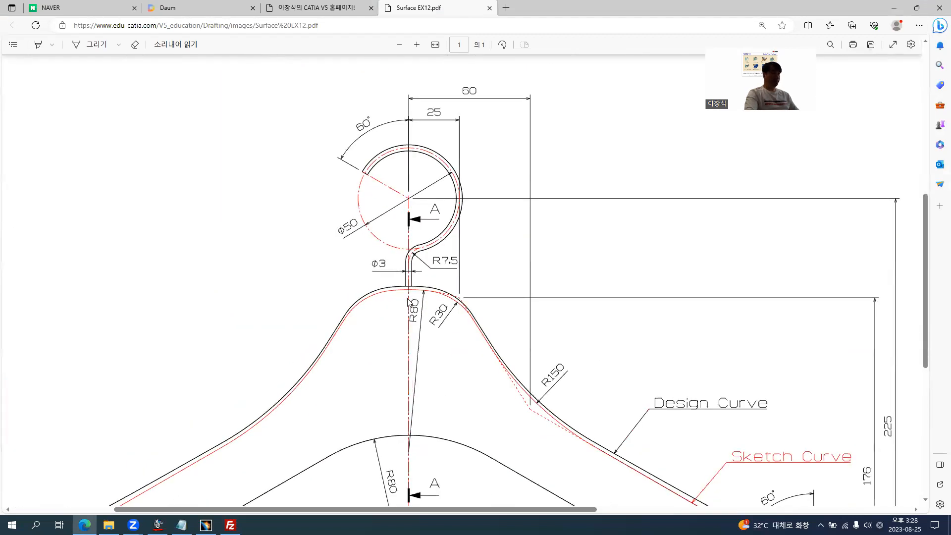
{"action": "key", "text": "alt+Tab"}
{"action": "left_click", "coordinate": [464, 318]}
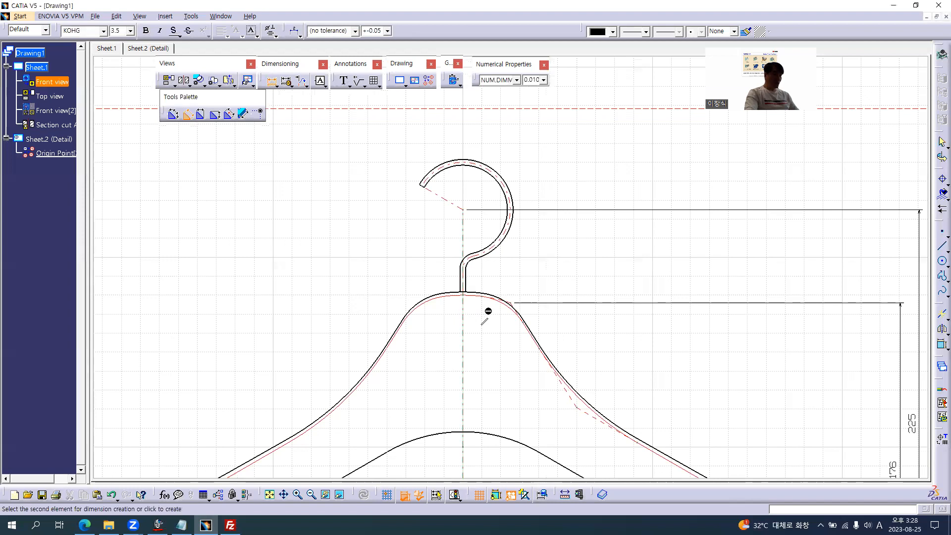
{"action": "left_click", "coordinate": [516, 306]}
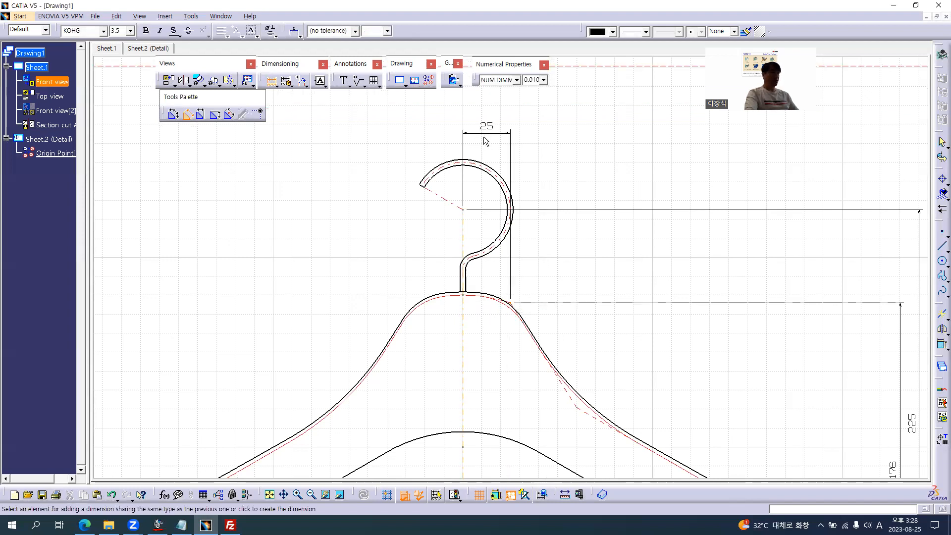
{"action": "key", "text": "alt+Tab"}
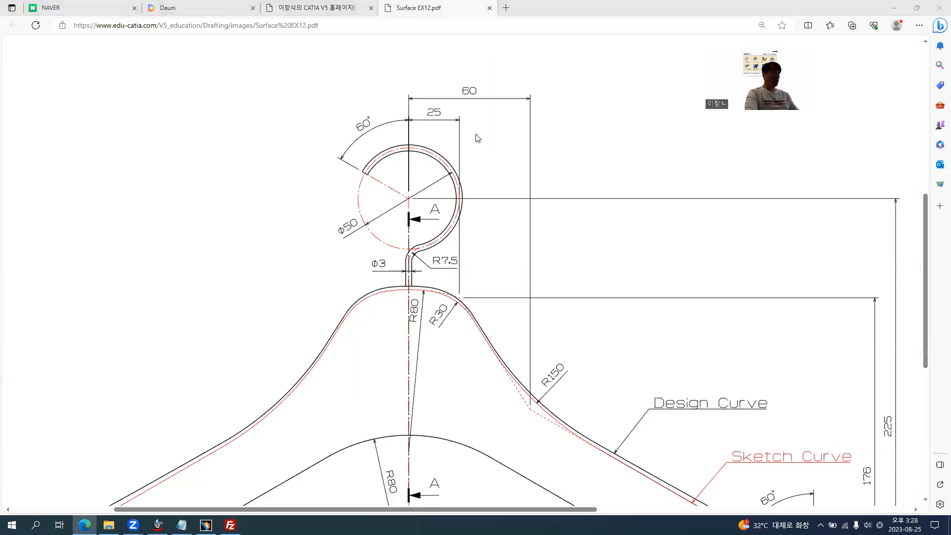
{"action": "key", "text": "alt+Tab"}
{"action": "left_click", "coordinate": [484, 132]}
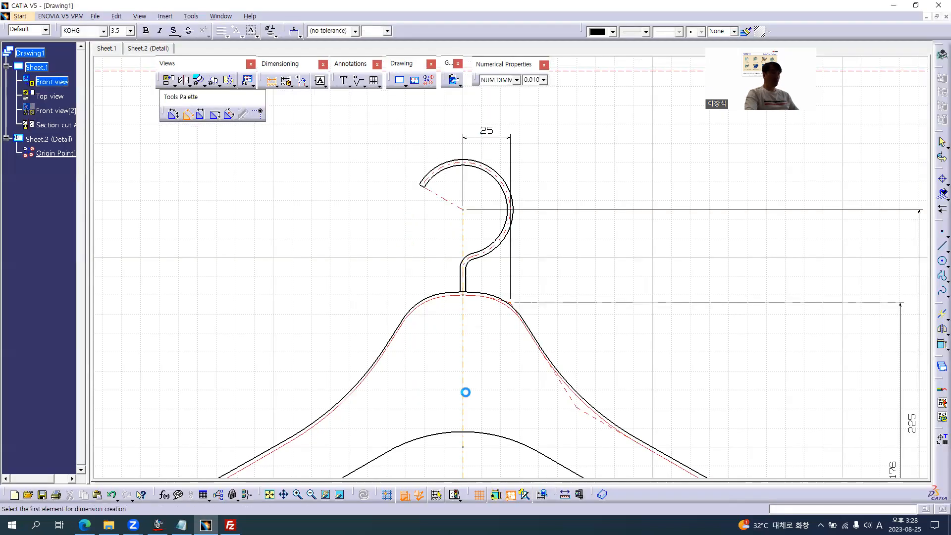
Dimension the horizontal distance from the centreline to the dashed construction-line corner beside the right concave curve, stacked above the previous dimension.
{"action": "left_click", "coordinate": [463, 439]}
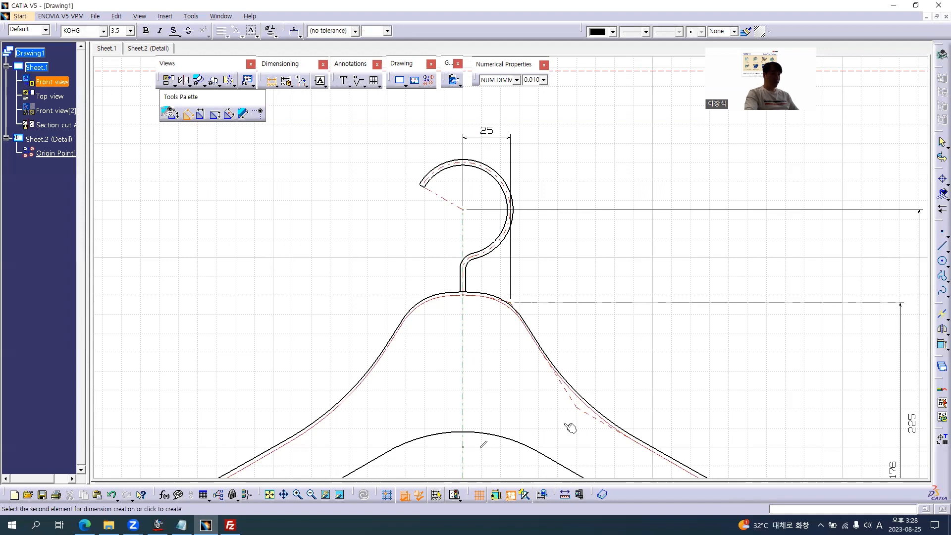
{"action": "left_click", "coordinate": [579, 414]}
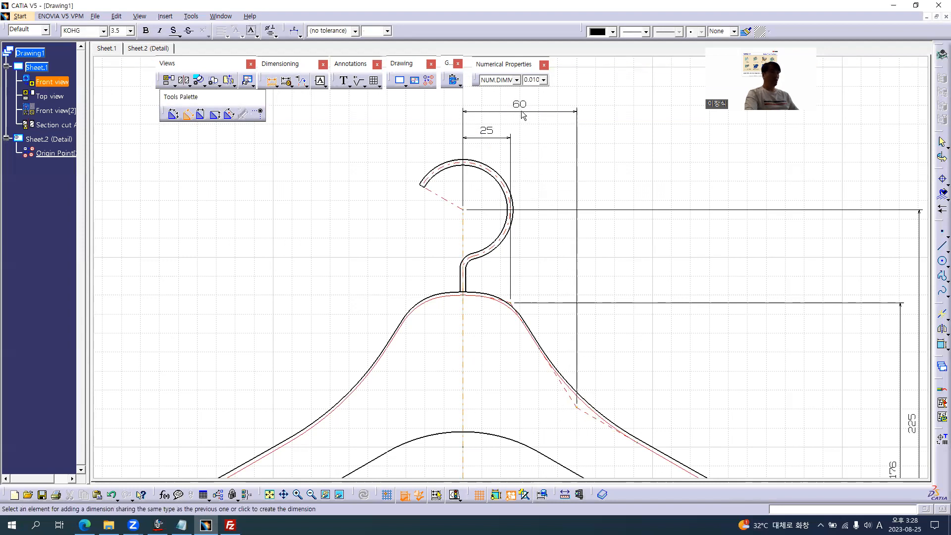
{"action": "left_click", "coordinate": [516, 123]}
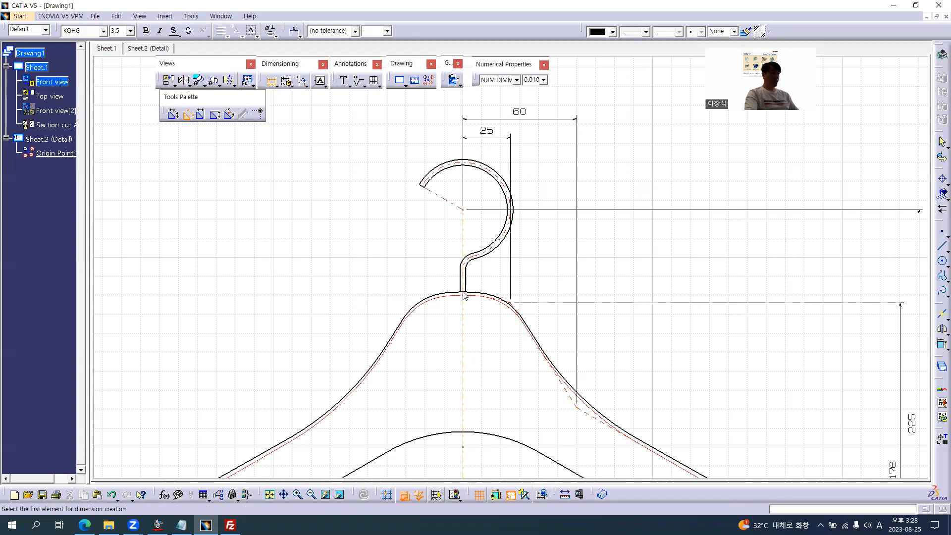
Following the reference PDF, add a radius dimension to the top arc of the red sketch curve, with its text inside the hanger.
{"action": "key", "text": "alt+Tab"}
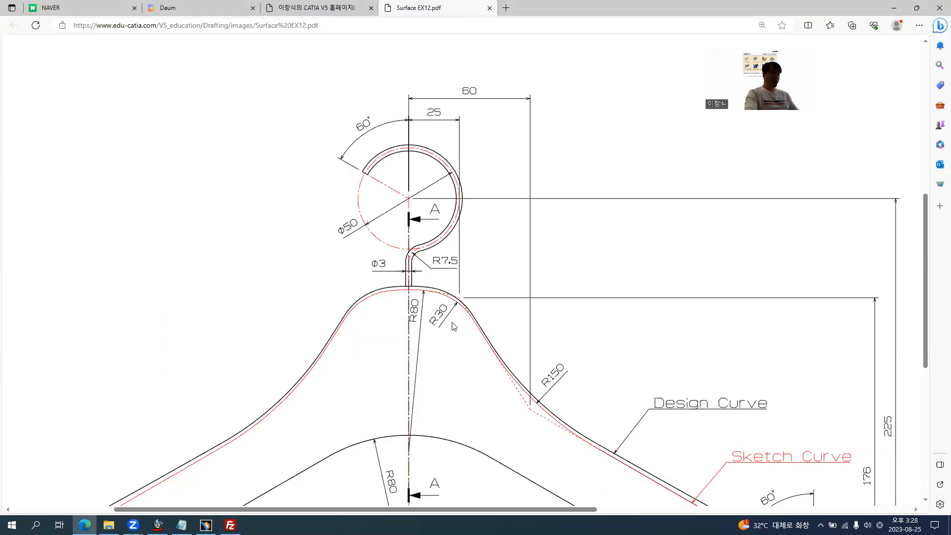
{"action": "key", "text": "alt+Tab"}
{"action": "middle_click_drag", "start_coordinate": [450, 323], "coordinate": [556, 235], "text": "ctrl"}
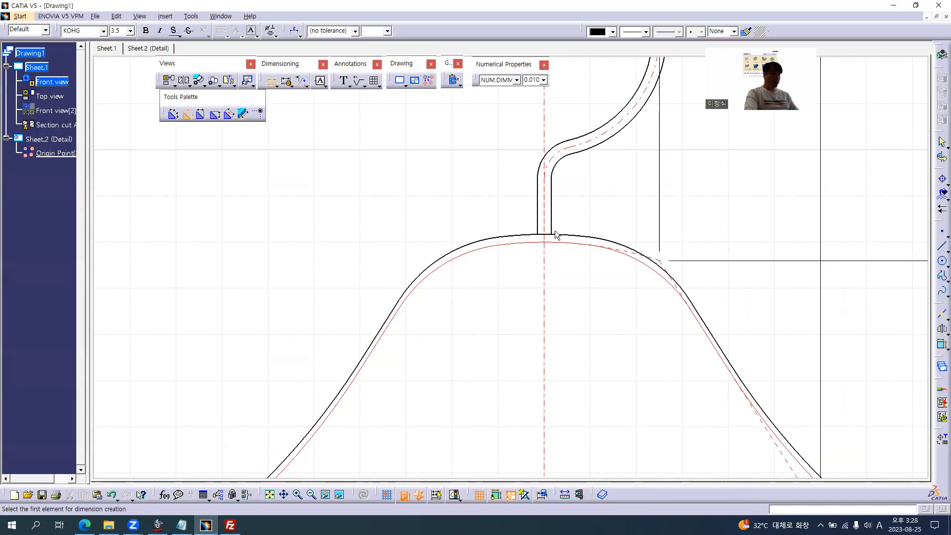
{"action": "left_click", "coordinate": [572, 244]}
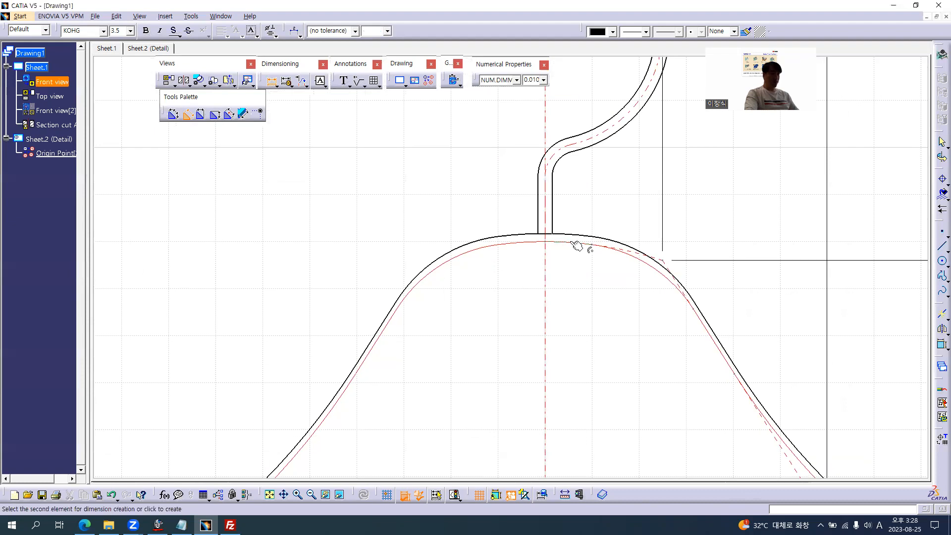
{"action": "left_click", "coordinate": [579, 308]}
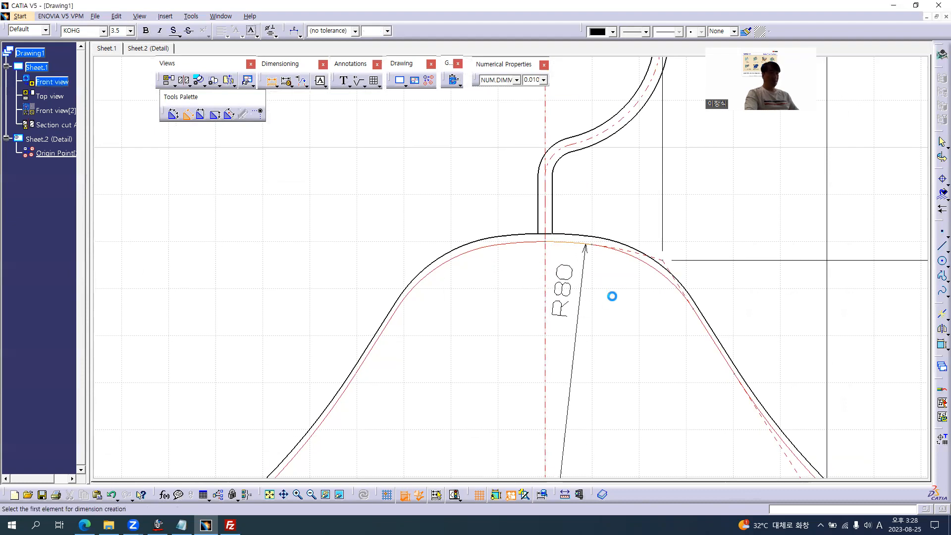
Add radius dimensions to the red sketch curve's right shoulder arc and to the large concave arc below it.
{"action": "left_click", "coordinate": [673, 283]}
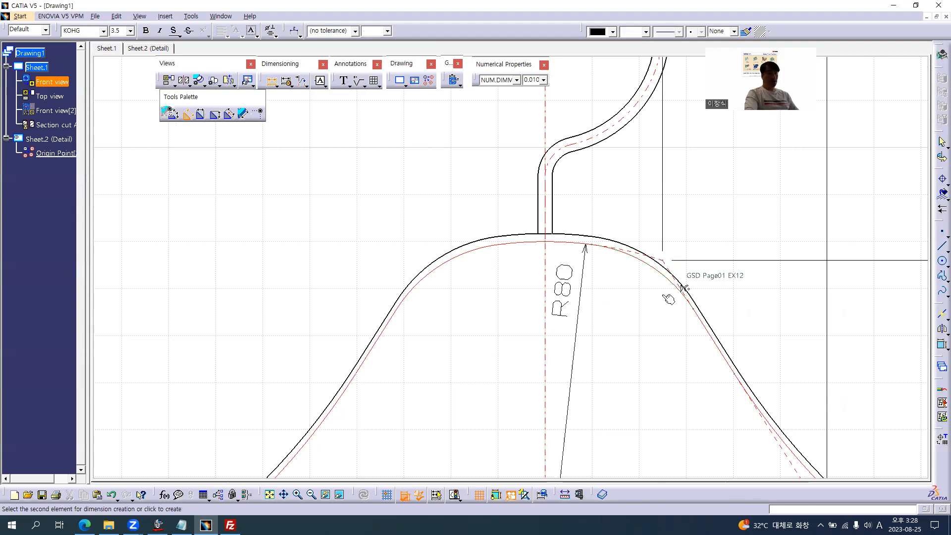
{"action": "mouse_move", "coordinate": [681, 361]}
{"action": "middle_mouse_down"}
{"action": "mouse_move", "coordinate": [566, 259]}
{"action": "mouse_move", "coordinate": [594, 331]}
{"action": "middle_mouse_up"}
{"action": "left_click", "coordinate": [628, 333]}
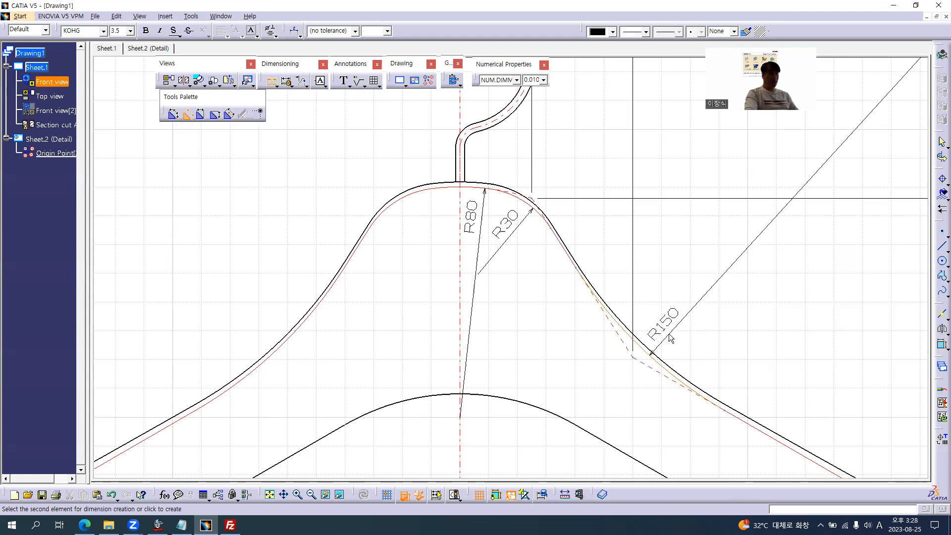
{"action": "left_click", "coordinate": [662, 324]}
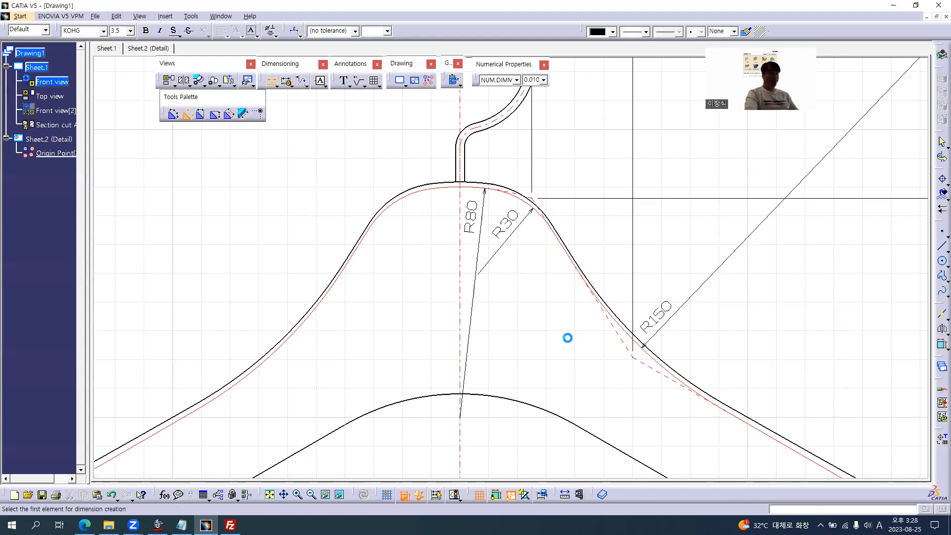
Following the reference PDF, add a radius dimension to the centreline arc of the bend at the hook's base, with its text beside the stem.
{"action": "key", "text": "alt+Tab"}
{"action": "scroll", "coordinate": [520, 337], "scroll_direction": "down", "scroll_amount": 3}
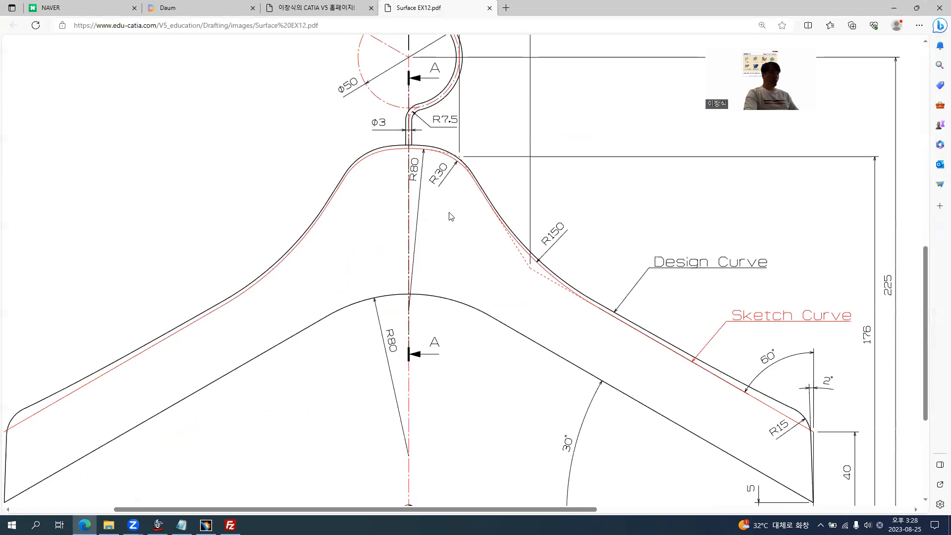
{"action": "scroll", "coordinate": [449, 213], "scroll_direction": "up", "scroll_amount": 3}
{"action": "key", "text": "alt+Tab"}
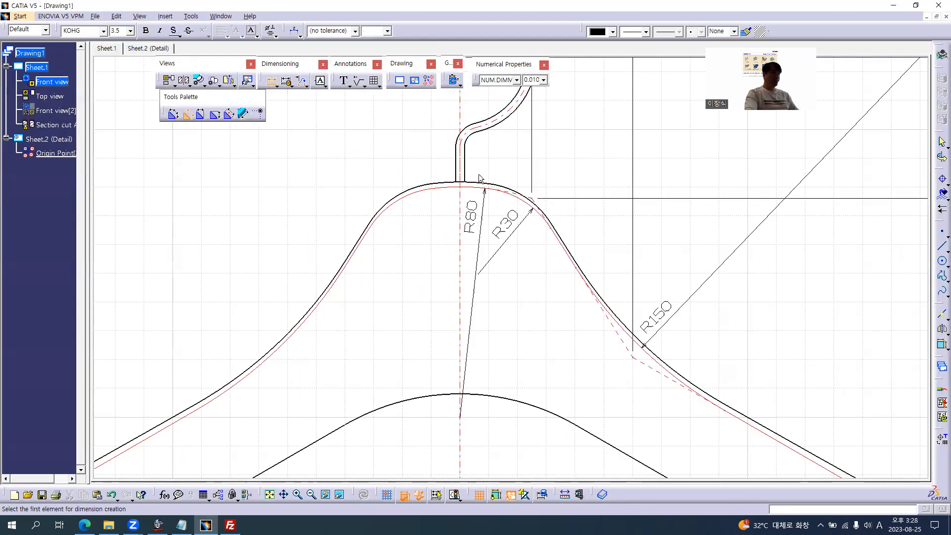
{"action": "scroll", "coordinate": [433, 176], "scroll_direction": "up", "scroll_amount": 3}
{"action": "middle_click_drag", "start_coordinate": [432, 176], "coordinate": [432, 126], "text": "ctrl"}
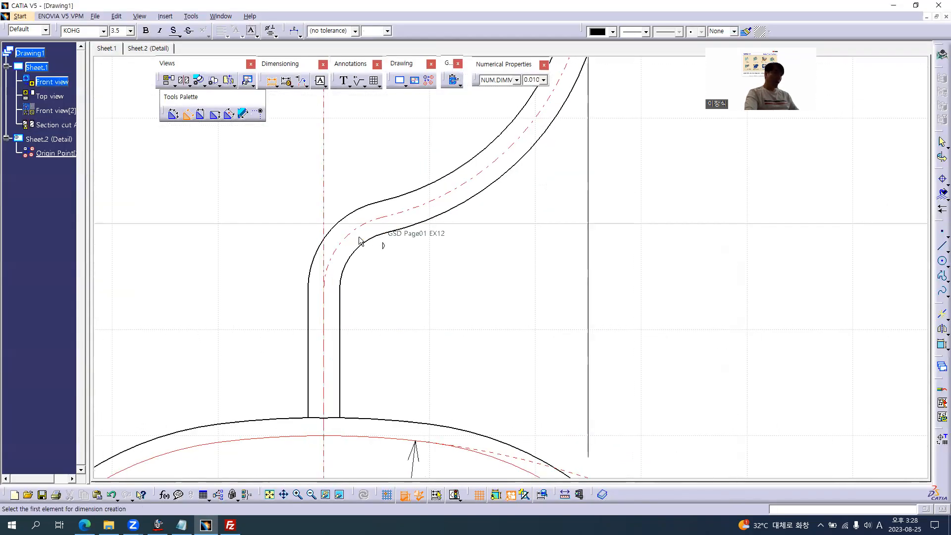
{"action": "left_click", "coordinate": [343, 242]}
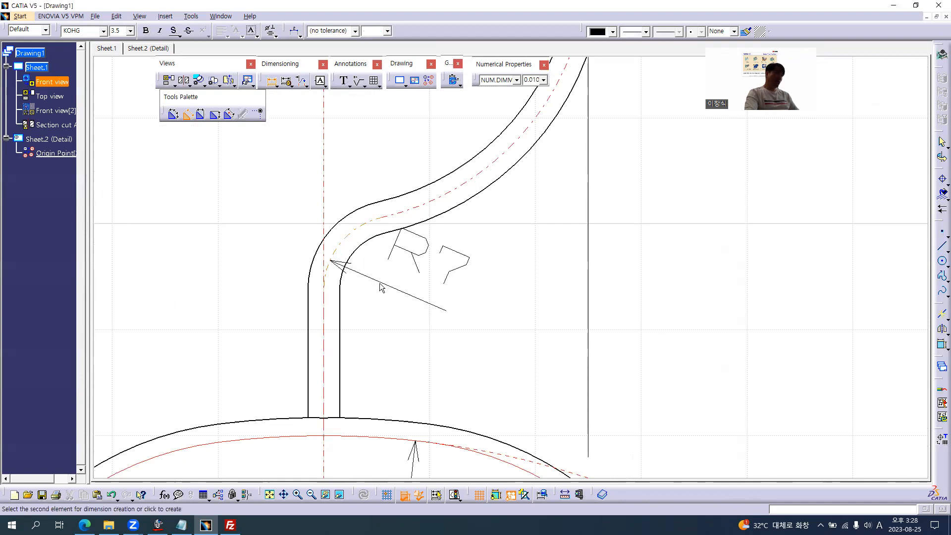
{"action": "left_click", "coordinate": [357, 252]}
Add a diameter dimension across the hook's straight stem, with its text beside the stem on the side facing the hook's open end.
{"action": "middle_click_drag", "start_coordinate": [621, 320], "coordinate": [622, 387], "text": "ctrl"}
{"action": "key", "text": "alt+Tab"}
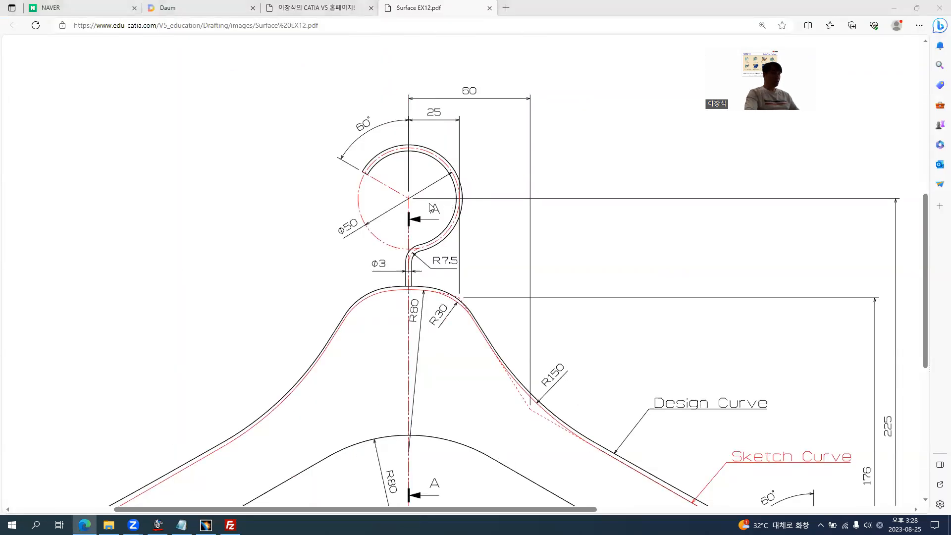
{"action": "key", "text": "alt+Tab"}
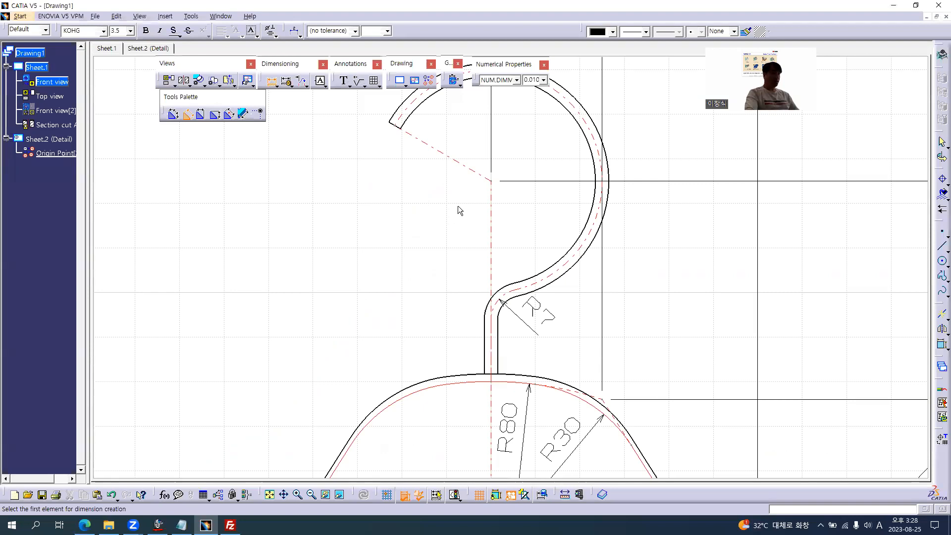
{"action": "left_click", "coordinate": [500, 351]}
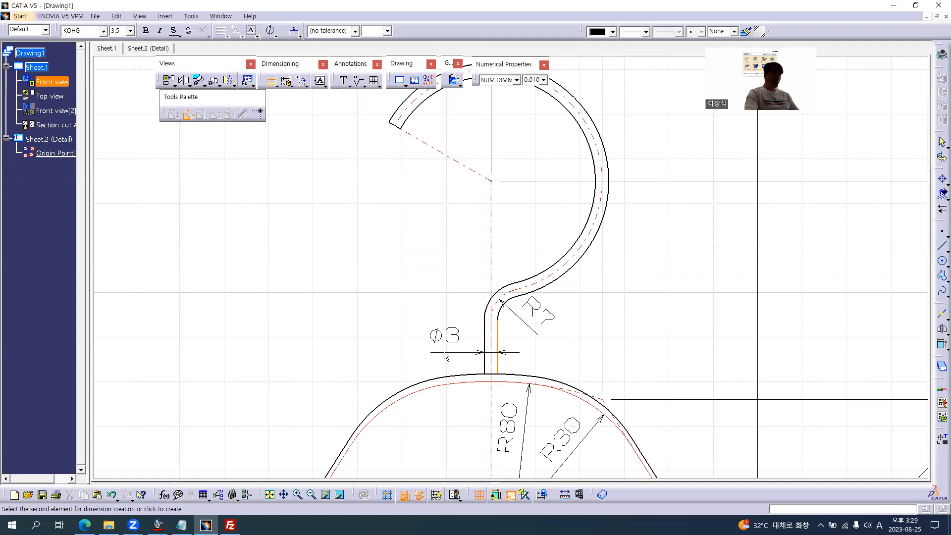
{"action": "left_click", "coordinate": [445, 322]}
Dimension the hook's large centreline arc as a diameter instead of a radius, with the dimension line running through the hook's centre.
{"action": "middle_click_drag", "start_coordinate": [406, 210], "coordinate": [427, 274]}
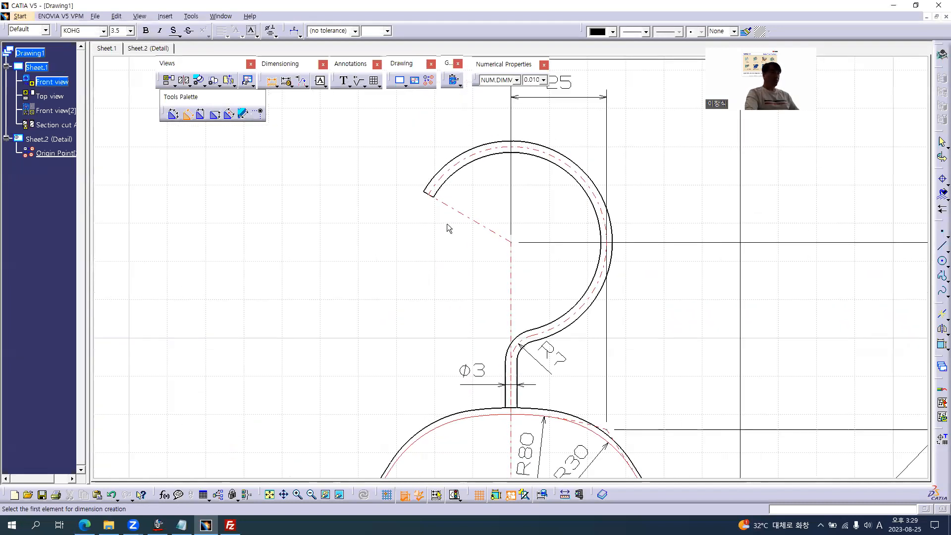
{"action": "left_click", "coordinate": [546, 157]}
{"action": "right_click", "coordinate": [442, 274]}
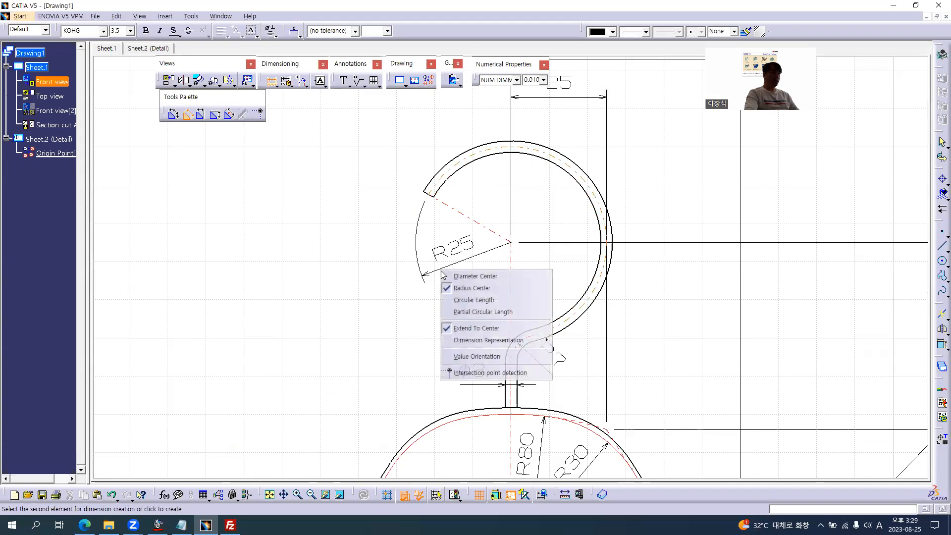
{"action": "left_click", "coordinate": [465, 275]}
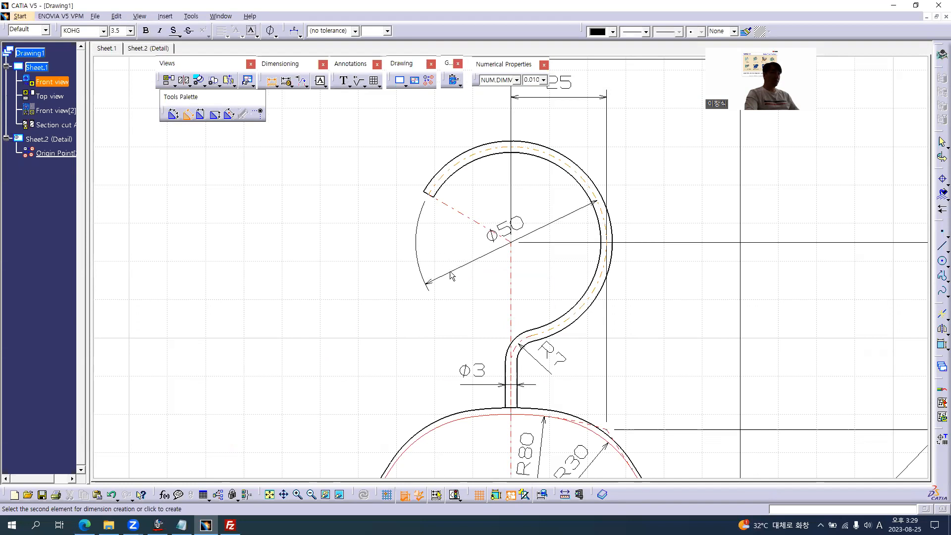
{"action": "left_click", "coordinate": [450, 280]}
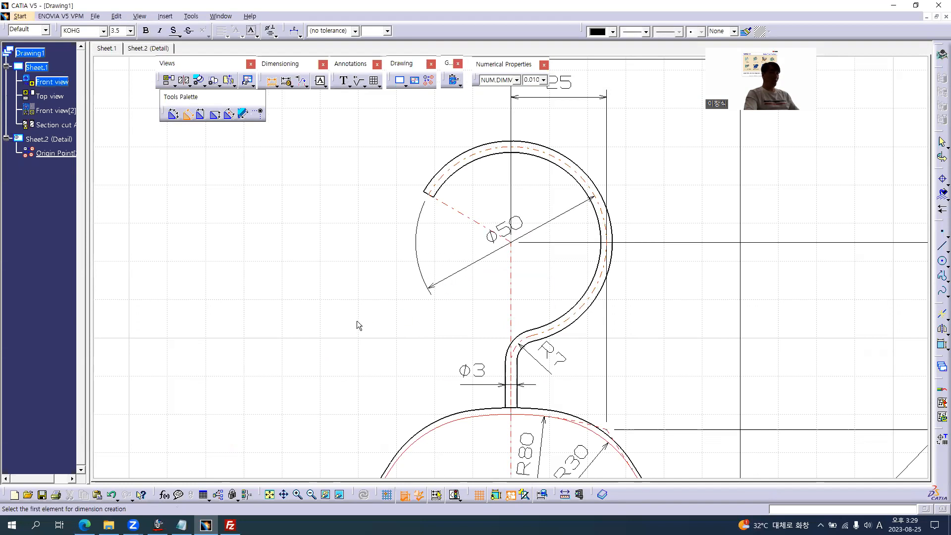
Dimension the angle between the hook-end construction line and the vertical centreline using Sector 2, level with the 25 dimension above the hook.
{"action": "left_click", "coordinate": [465, 217]}
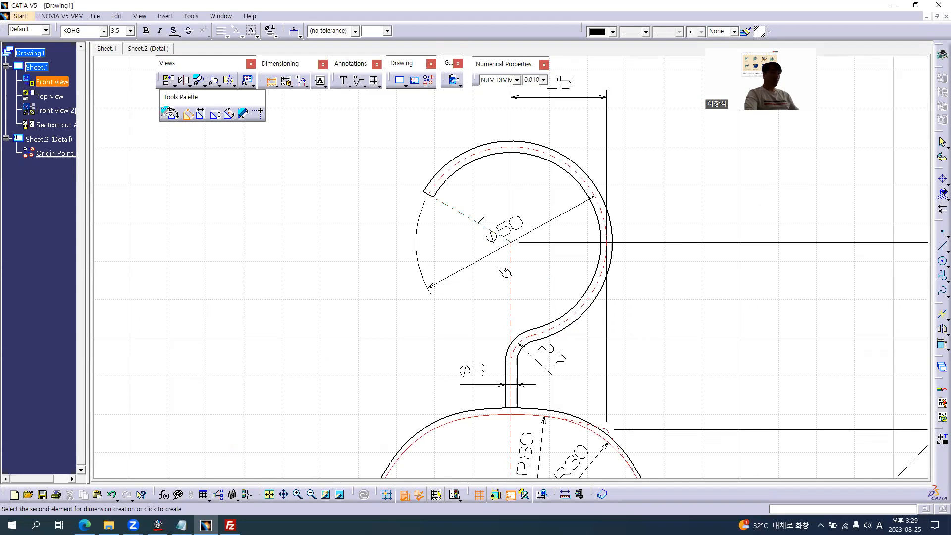
{"action": "left_click", "coordinate": [512, 299]}
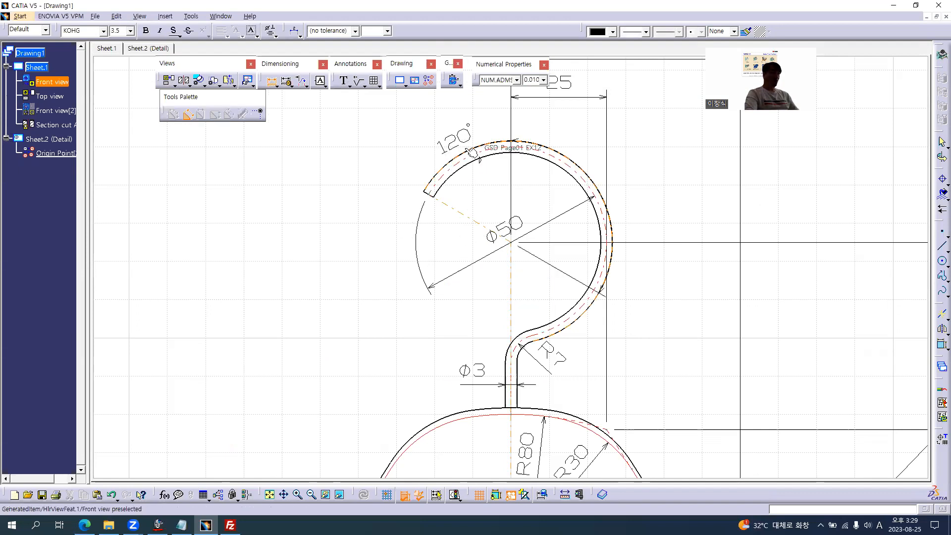
{"action": "right_click", "coordinate": [440, 127]}
{"action": "mouse_move", "coordinate": [515, 158]}
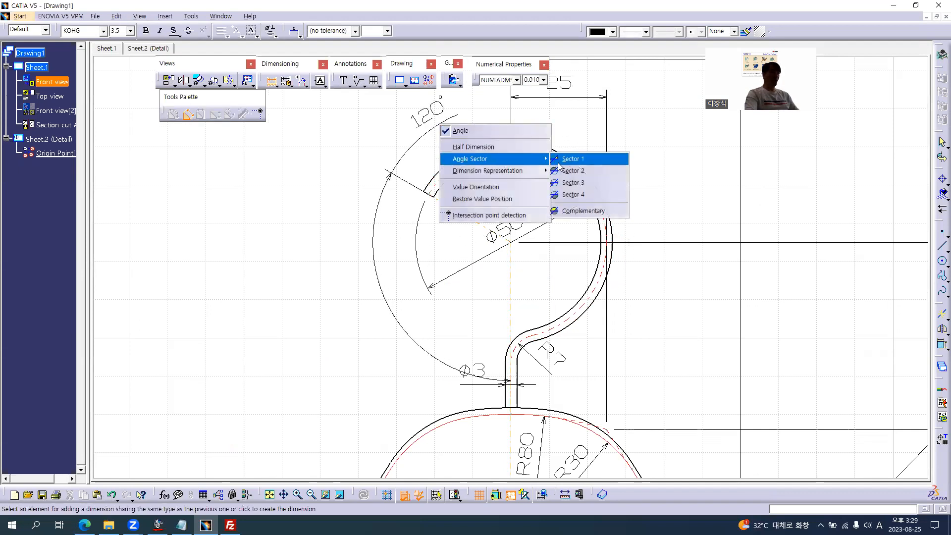
{"action": "left_click", "coordinate": [567, 185]}
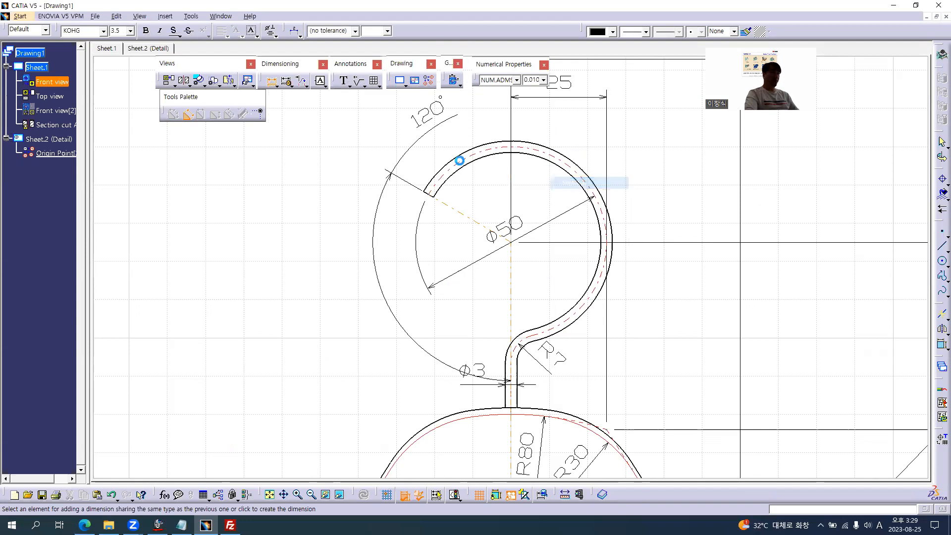
{"action": "right_click", "coordinate": [441, 131]}
{"action": "mouse_move", "coordinate": [520, 163]}
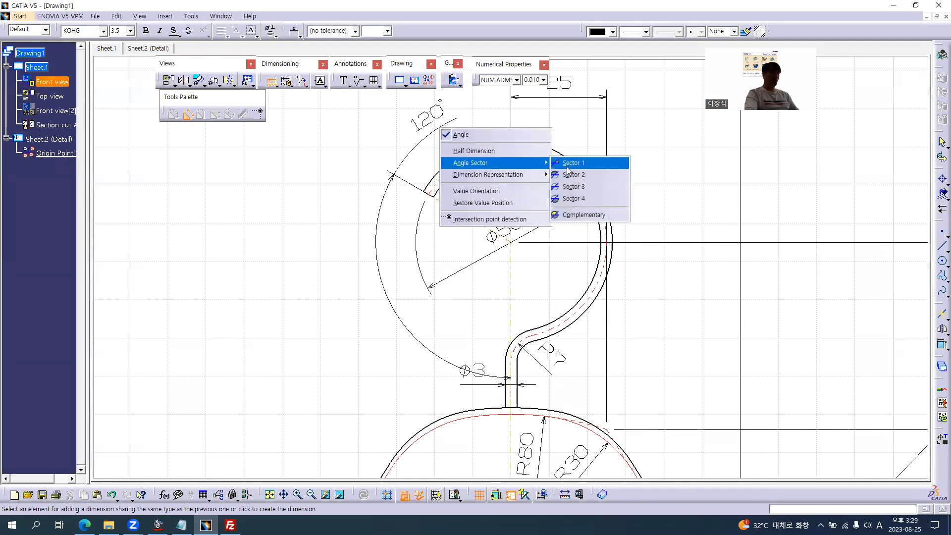
{"action": "left_click", "coordinate": [565, 174]}
{"action": "middle_click_drag", "start_coordinate": [492, 110], "coordinate": [517, 225]}
{"action": "left_click", "coordinate": [526, 213]}
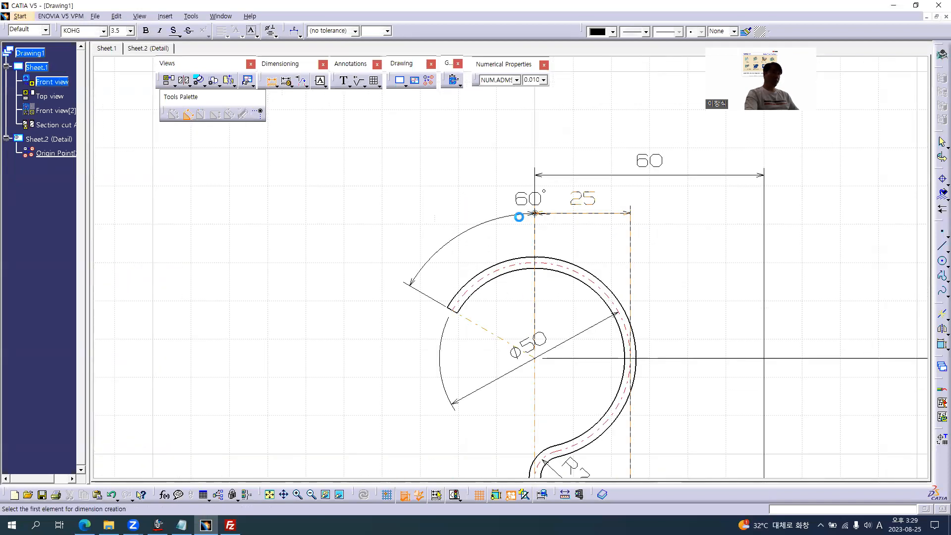
Compare the hook's dimensions with the reference PDF and select the bend's radius dimension in the drawing.
{"action": "mouse_move", "coordinate": [654, 229]}
{"action": "middle_mouse_down"}
{"action": "mouse_move", "coordinate": [626, 221]}
{"action": "mouse_move", "coordinate": [618, 259]}
{"action": "middle_mouse_up"}
{"action": "key", "text": "alt+Tab"}
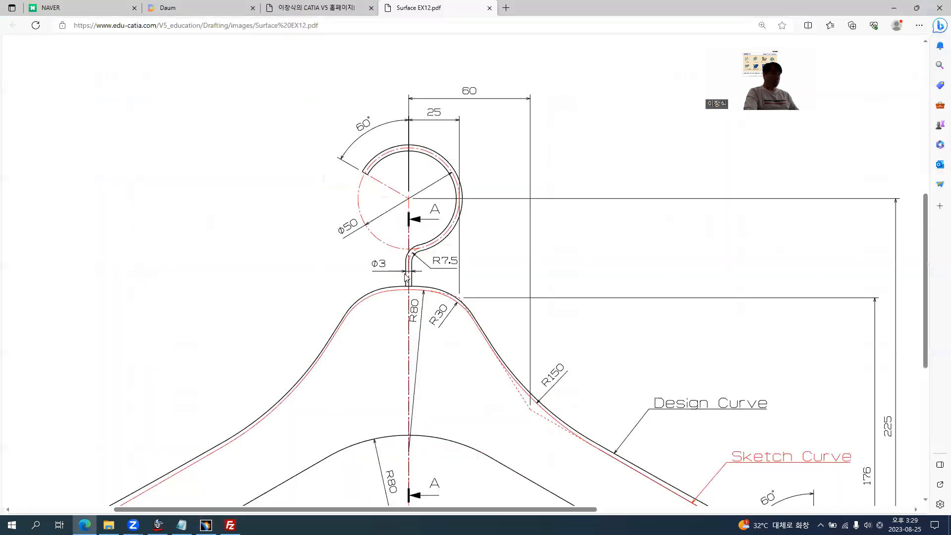
{"action": "scroll", "coordinate": [440, 268], "scroll_direction": "up", "scroll_amount": 2, "text": "ctrl"}
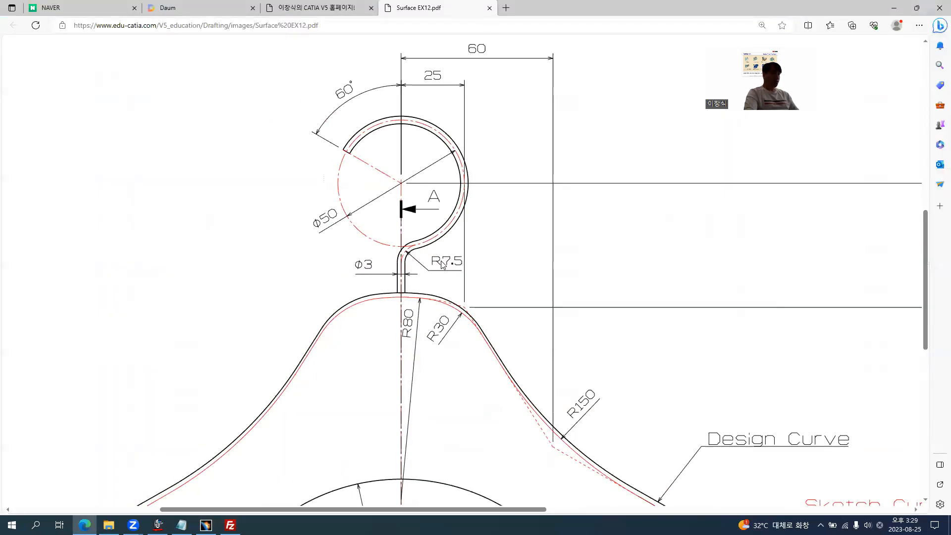
{"action": "key", "text": "alt+Tab"}
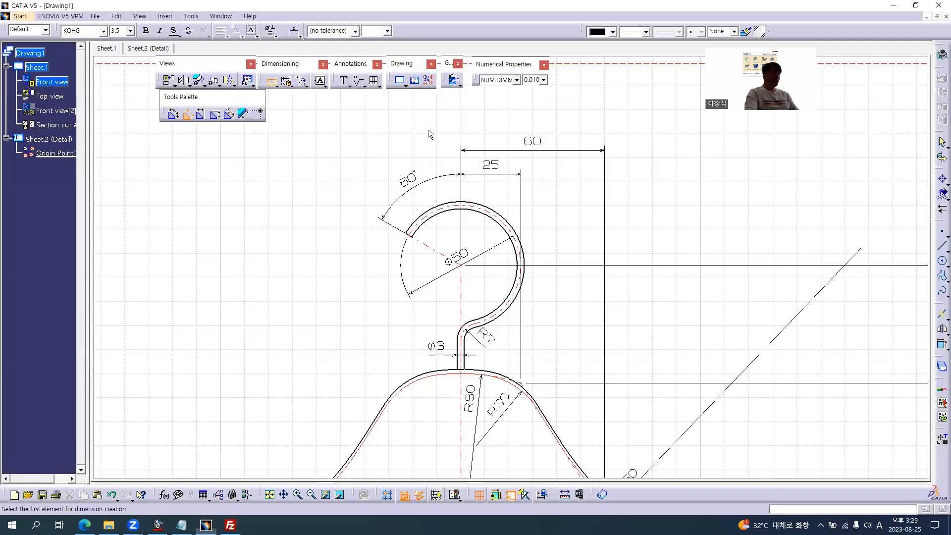
{"action": "left_click", "coordinate": [272, 81]}
{"action": "left_click", "coordinate": [488, 339]}
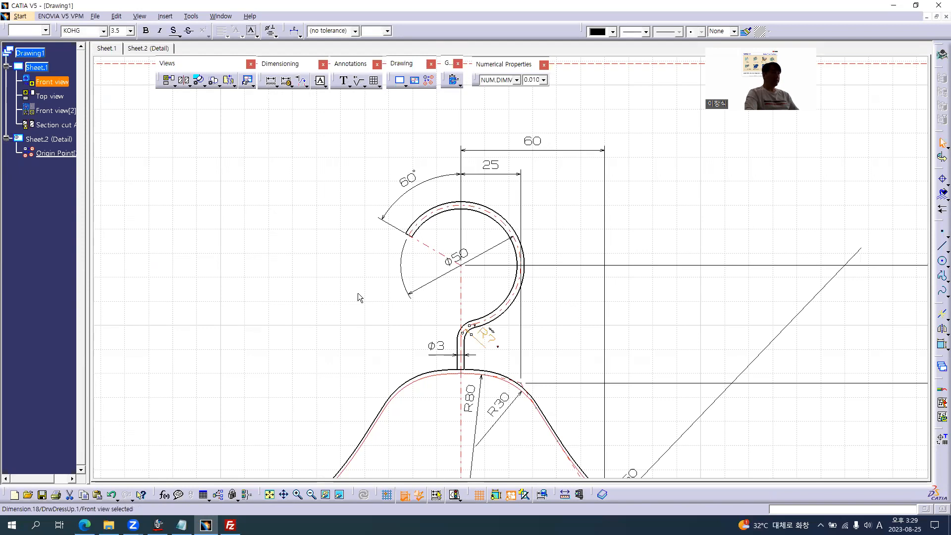
{"action": "middle_click_drag", "start_coordinate": [350, 291], "coordinate": [392, 271]}
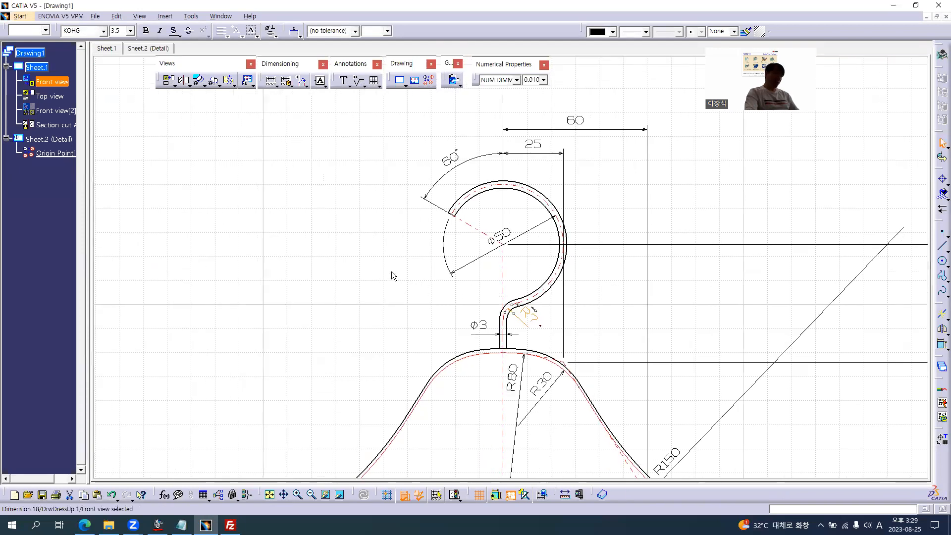
After checking the reference PDF, shift the hook diameter dimension's text along its line to the open-end side of the hook's centre.
{"action": "key", "text": "alt+Tab"}
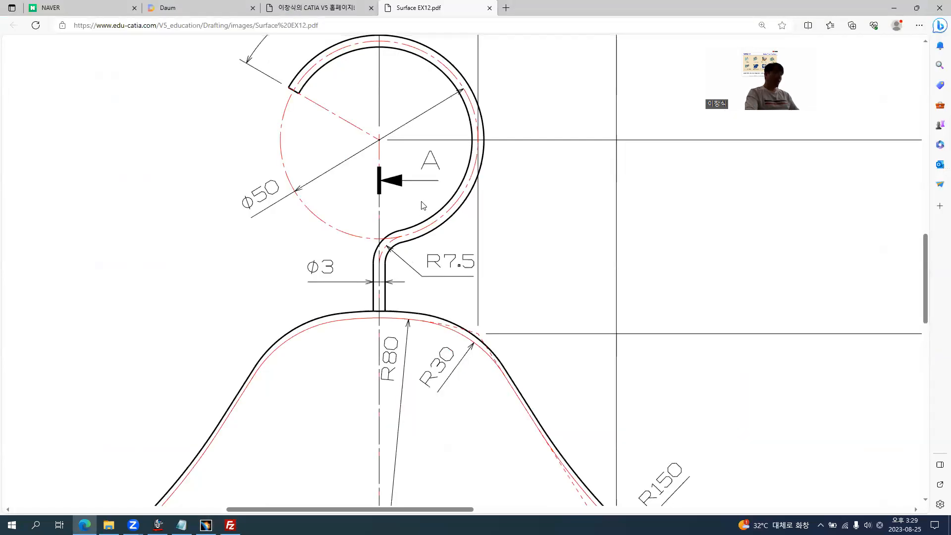
{"action": "key", "text": "alt+Tab"}
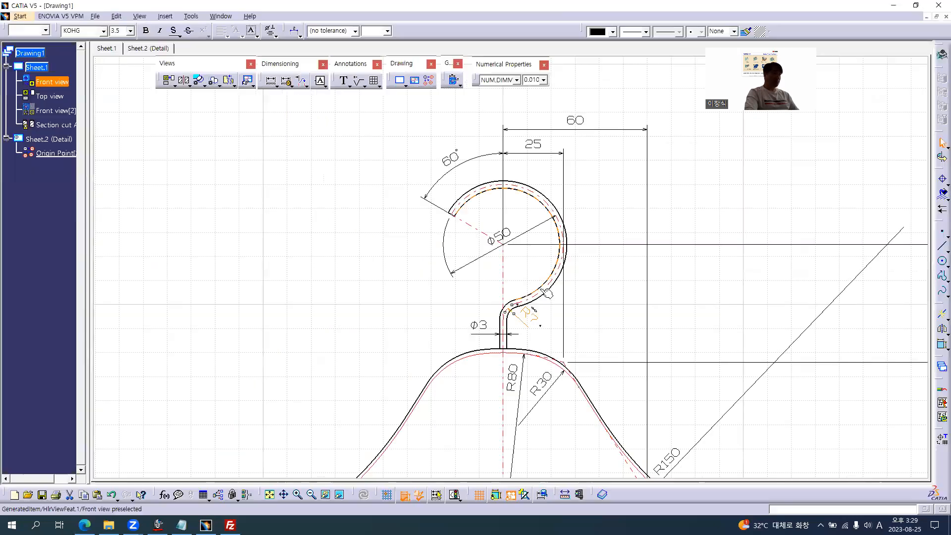
{"action": "left_click", "coordinate": [497, 236]}
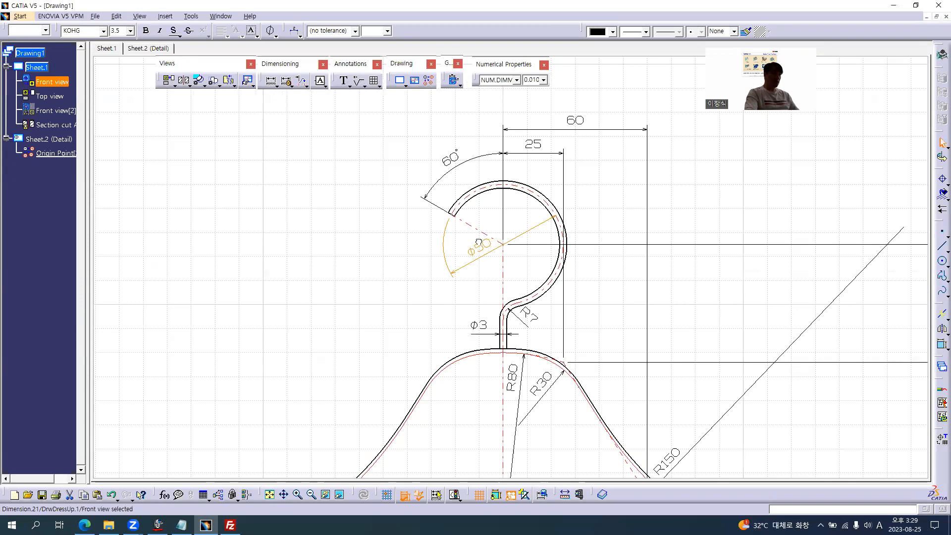
{"action": "left_click", "coordinate": [599, 216]}
Following the reference PDF, dimension the hanger's lower central arc as a radius instead of a diameter, with the text just below the arc.
{"action": "mouse_move", "coordinate": [591, 285]}
{"action": "middle_mouse_down"}
{"action": "mouse_move", "coordinate": [594, 324]}
{"action": "mouse_move", "coordinate": [543, 221]}
{"action": "middle_mouse_up"}
{"action": "mouse_move", "coordinate": [562, 291]}
{"action": "middle_mouse_down"}
{"action": "mouse_move", "coordinate": [531, 174]}
{"action": "mouse_move", "coordinate": [530, 226]}
{"action": "middle_mouse_up"}
{"action": "key", "text": "alt+Tab"}
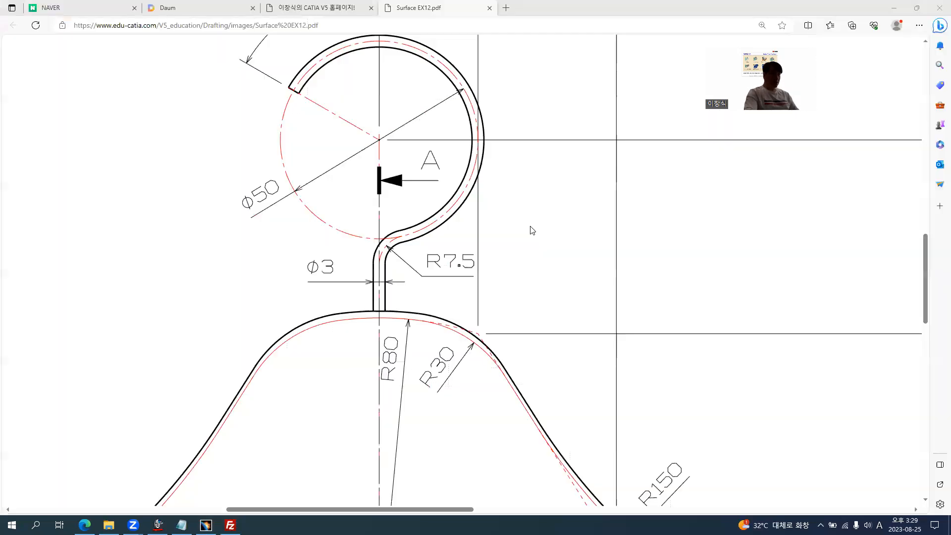
{"action": "scroll", "coordinate": [569, 278], "scroll_direction": "down", "scroll_amount": 3, "text": "ctrl"}
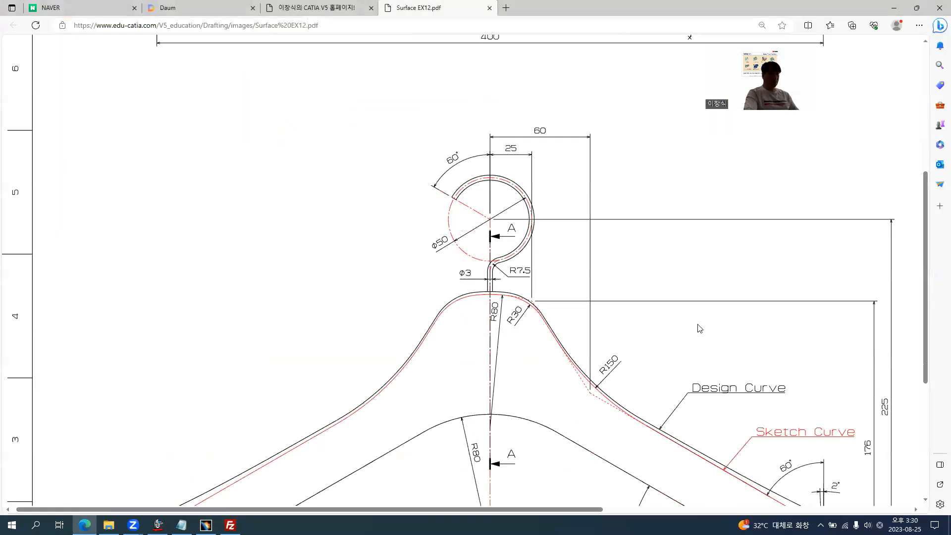
{"action": "scroll", "coordinate": [699, 329], "scroll_direction": "down", "scroll_amount": 3}
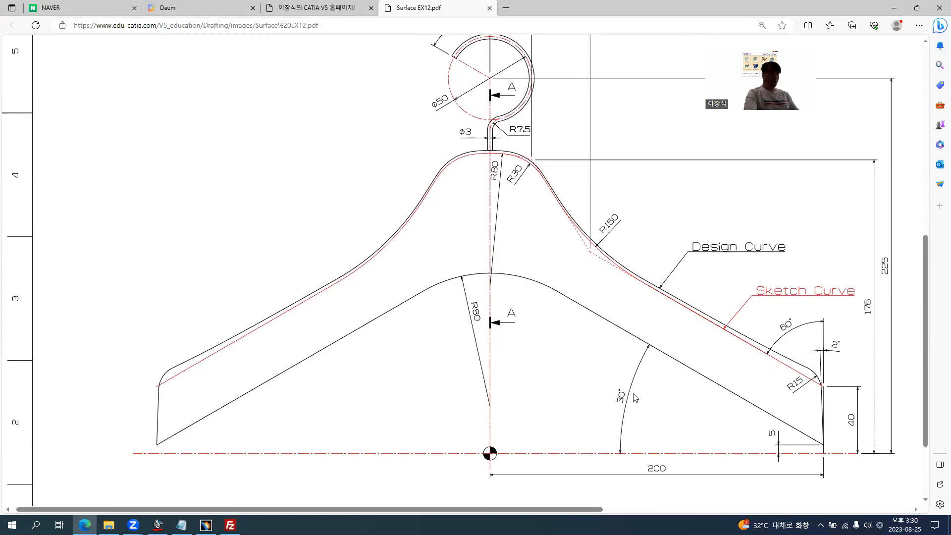
{"action": "key", "text": "alt+Tab"}
{"action": "left_click", "coordinate": [271, 83]}
{"action": "scroll", "coordinate": [509, 274], "scroll_direction": "up", "scroll_amount": 1}
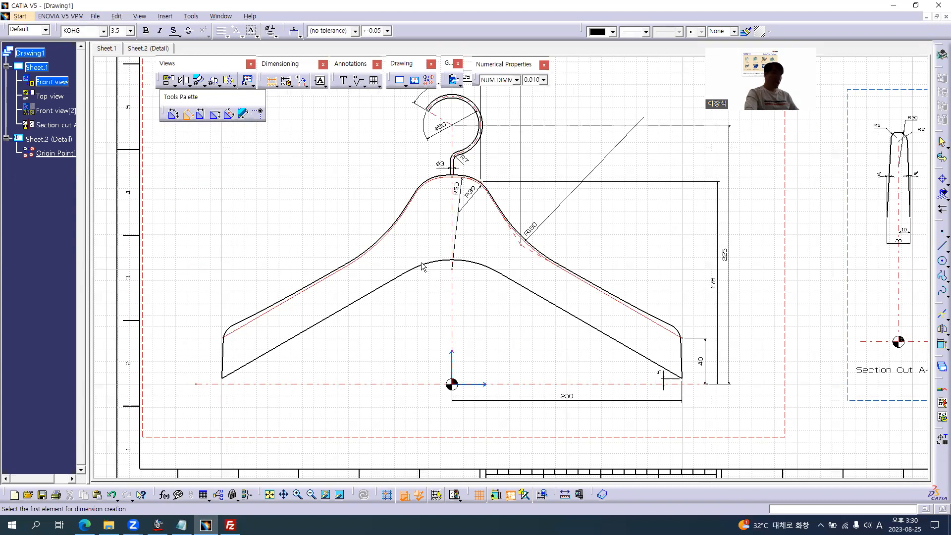
{"action": "scroll", "coordinate": [421, 266], "scroll_direction": "up", "scroll_amount": 2}
{"action": "left_click", "coordinate": [435, 258]}
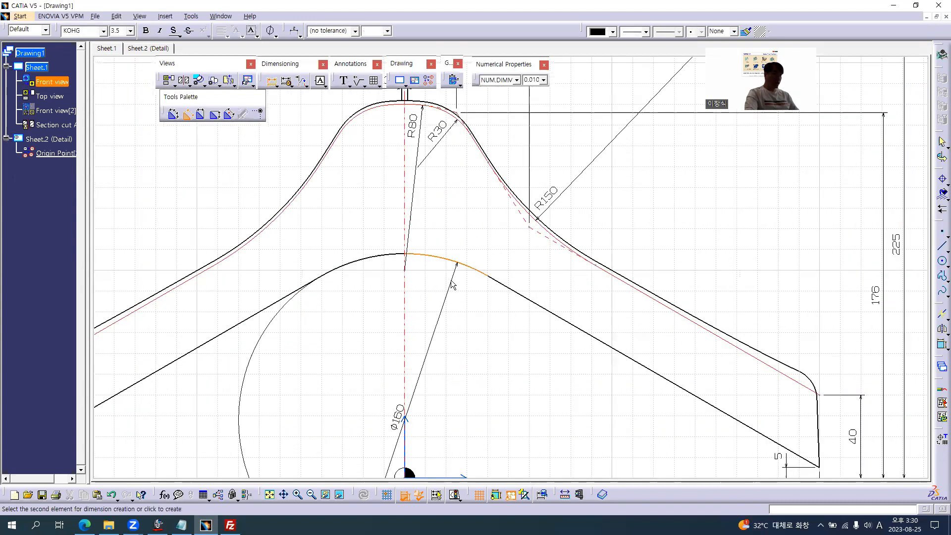
{"action": "right_click", "coordinate": [452, 284]}
{"action": "left_click", "coordinate": [461, 299]}
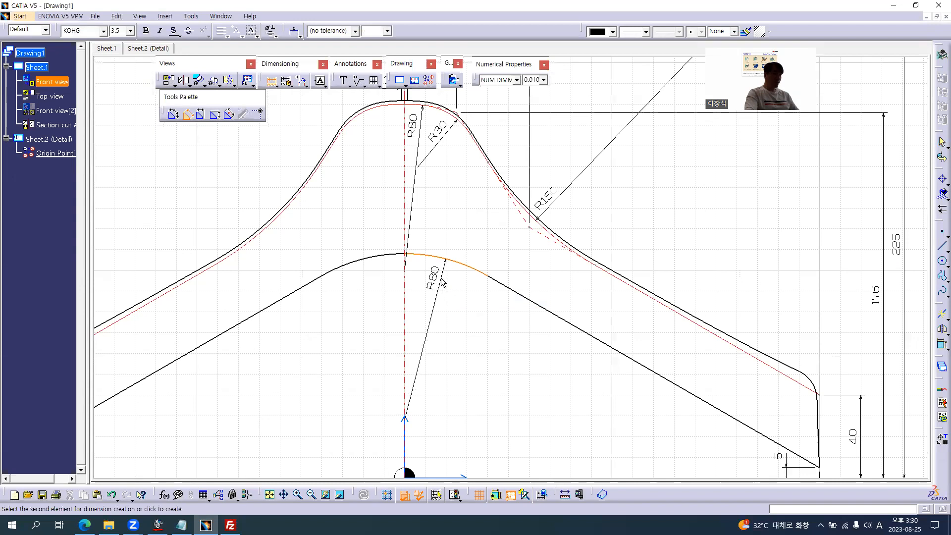
{"action": "left_click", "coordinate": [439, 281]}
Dimension the angle between the hanger's lower right edge and the horizontal baseline, placing it inside the angle above the 200 dimension.
{"action": "middle_click_drag", "start_coordinate": [556, 314], "coordinate": [521, 244]}
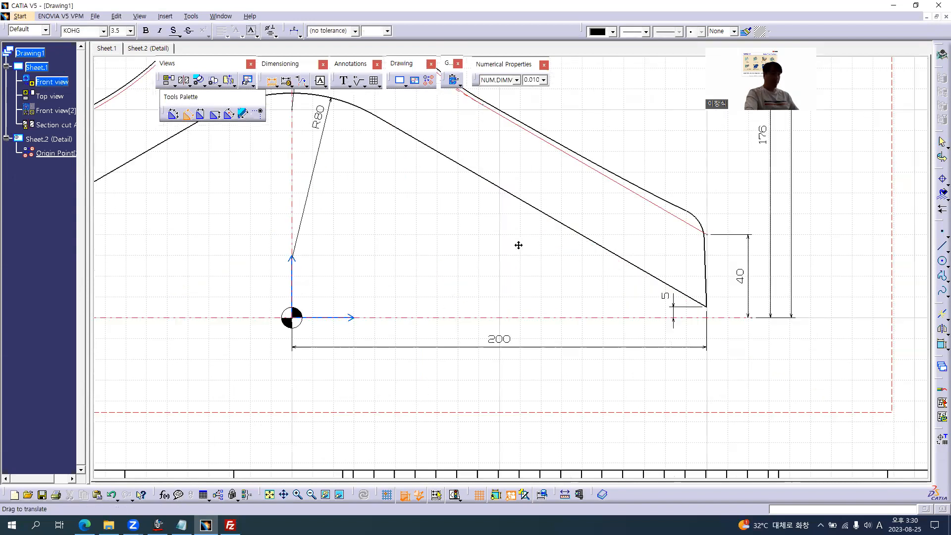
{"action": "left_click", "coordinate": [524, 202]}
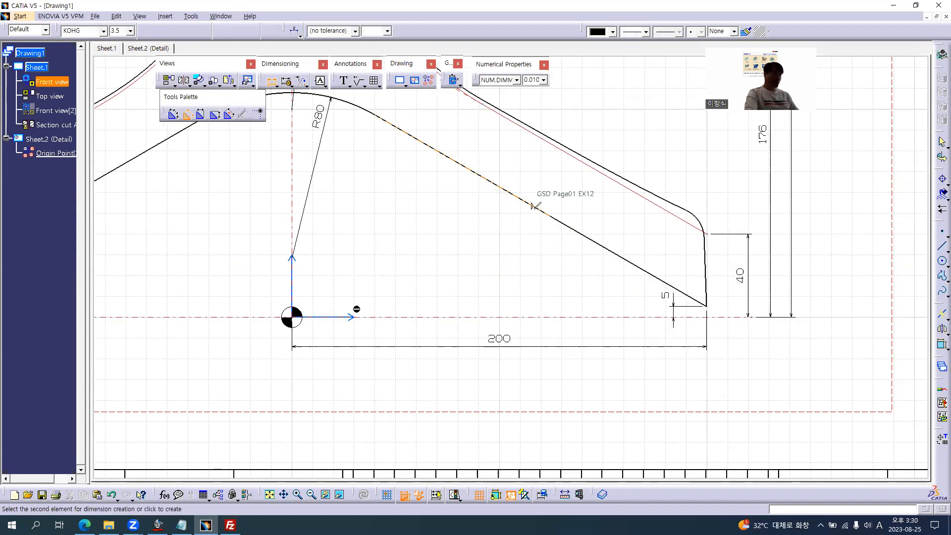
{"action": "left_click", "coordinate": [384, 318]}
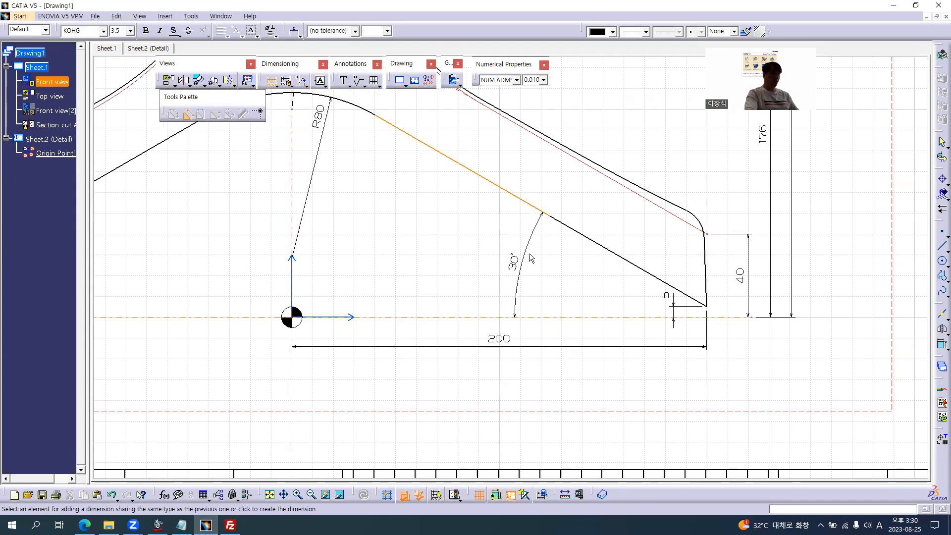
{"action": "left_click", "coordinate": [515, 262]}
{"action": "mouse_move", "coordinate": [616, 295]}
{"action": "middle_mouse_down"}
{"action": "mouse_move", "coordinate": [480, 338]}
{"action": "mouse_move", "coordinate": [466, 305]}
{"action": "middle_mouse_up"}
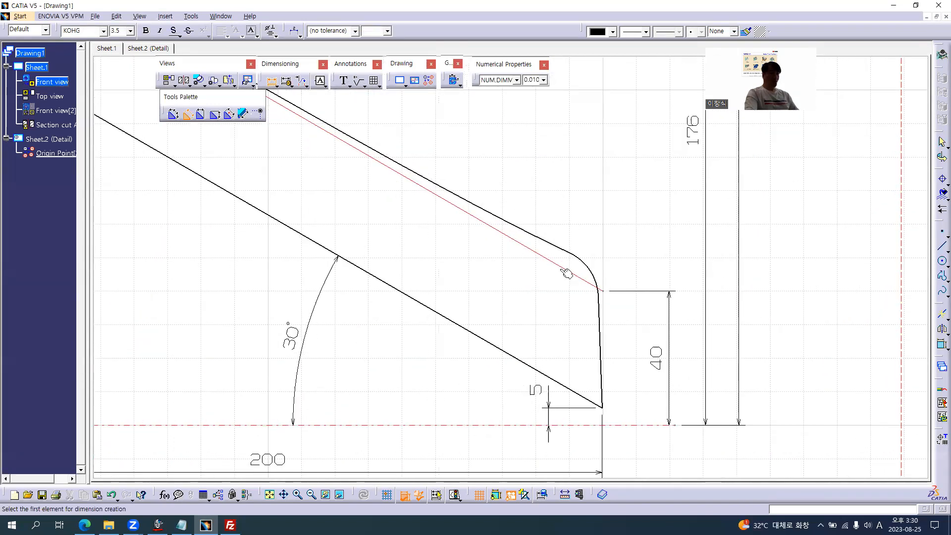
Dimension the radius of the rounded corner at the hanger's right end, placing it inside the outline, and check the reference PDF.
{"action": "left_click", "coordinate": [603, 275]}
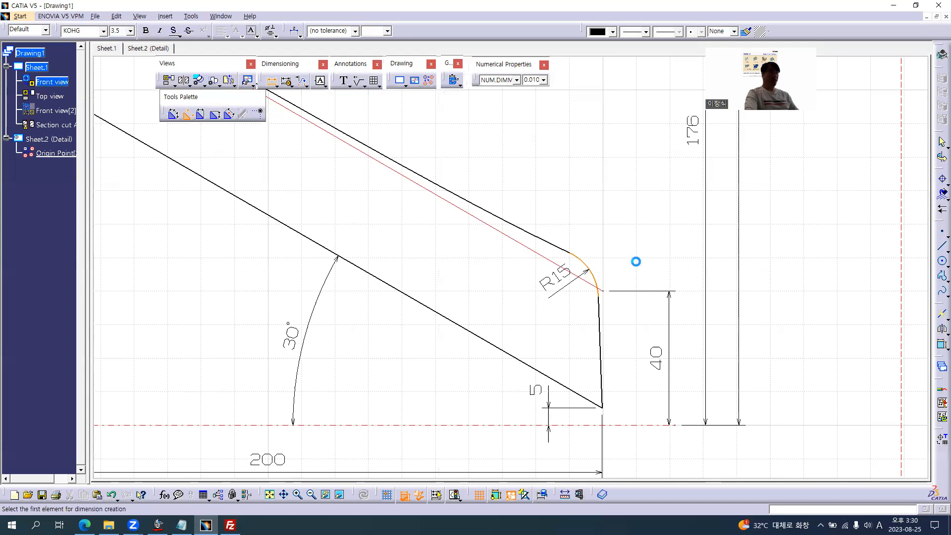
{"action": "key", "text": "alt+Tab"}
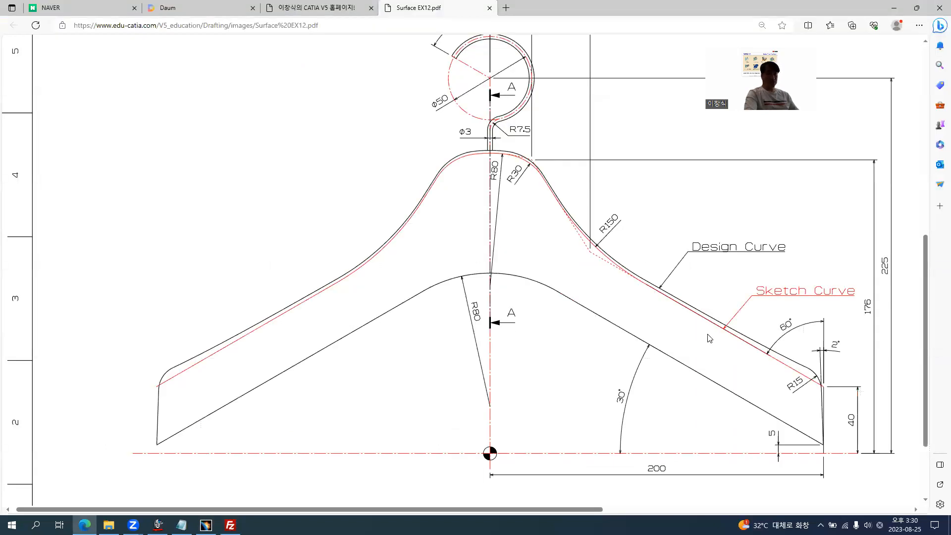
{"action": "key", "text": "alt+Tab"}
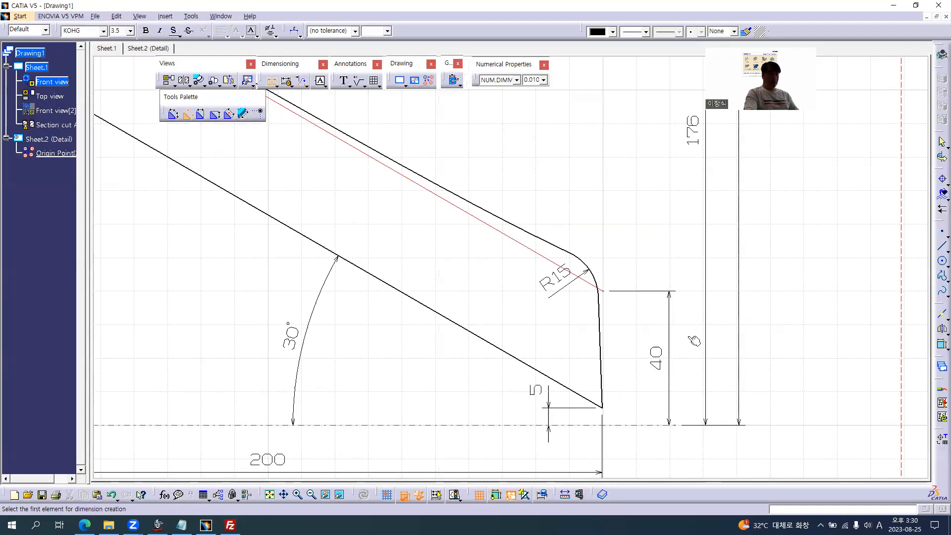
Draw a line from the red sketch line's right end to the hanger's lower right corner, with the sketch line's format copied onto it.
{"action": "left_click", "coordinate": [941, 246]}
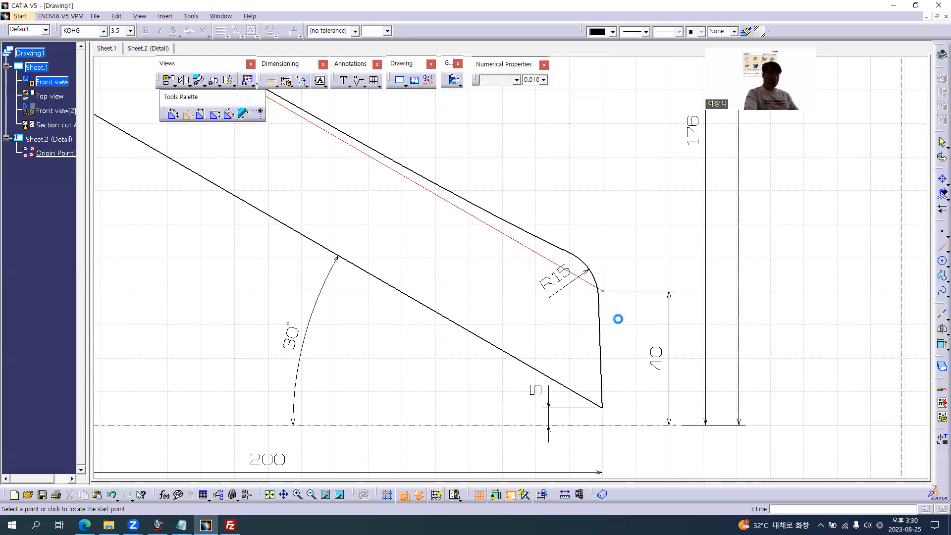
{"action": "left_click", "coordinate": [598, 288]}
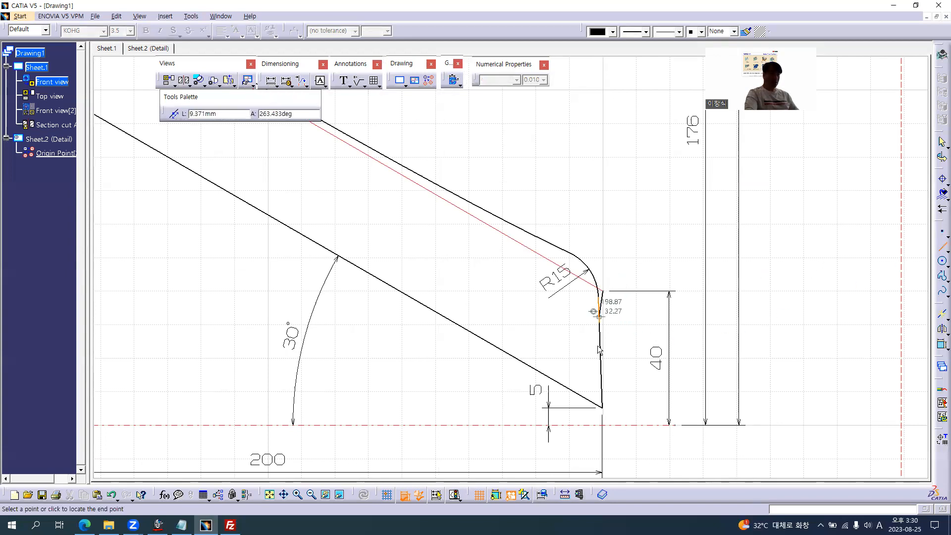
{"action": "left_click", "coordinate": [601, 407]}
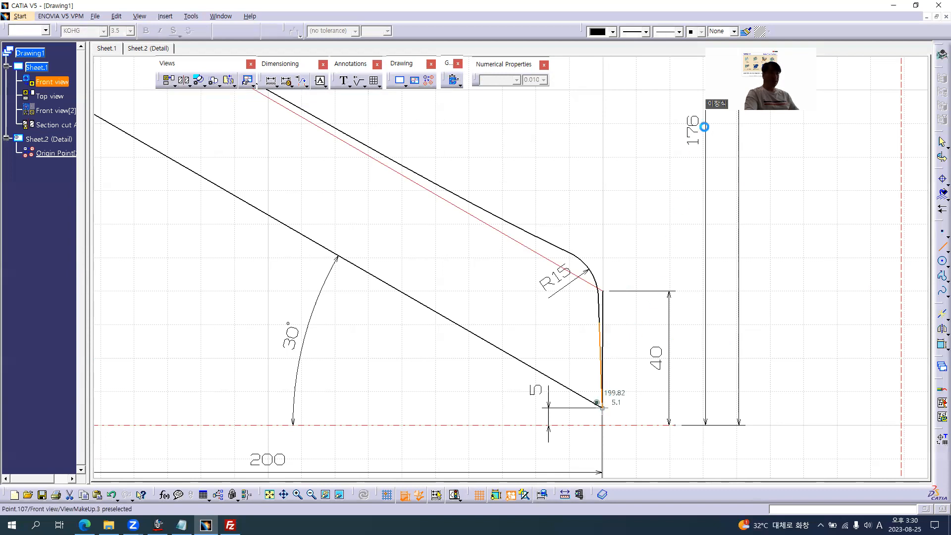
{"action": "left_click", "coordinate": [521, 243]}
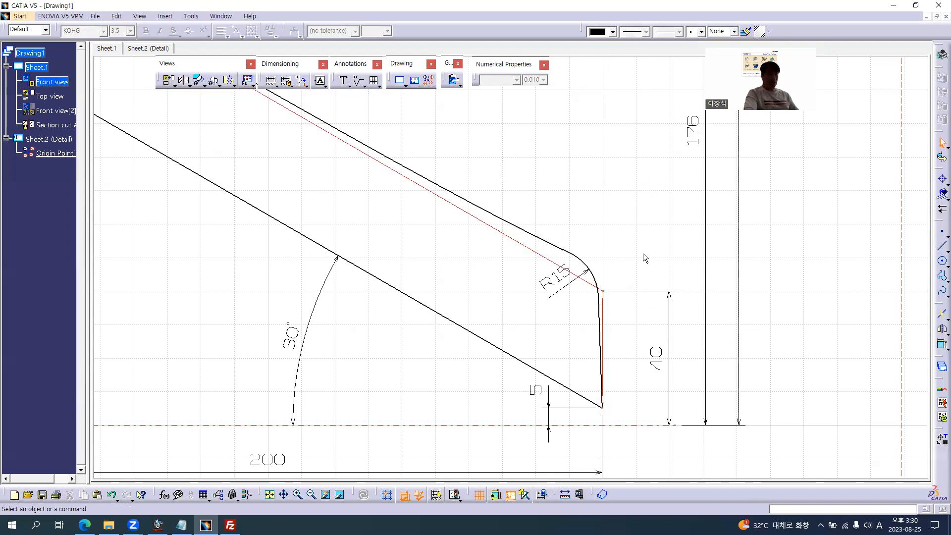
{"action": "right_click", "coordinate": [603, 310]}
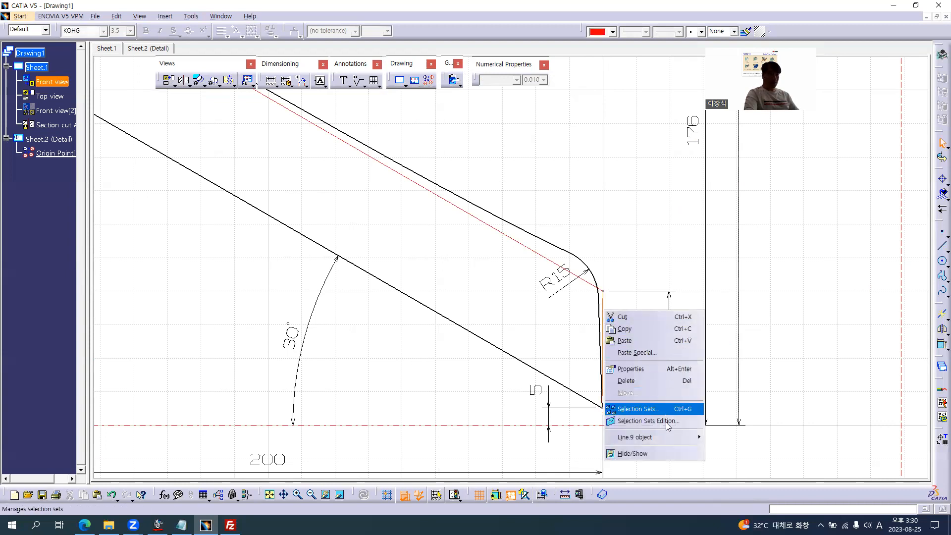
{"action": "mouse_move", "coordinate": [674, 438]}
{"action": "left_click", "coordinate": [733, 453]}
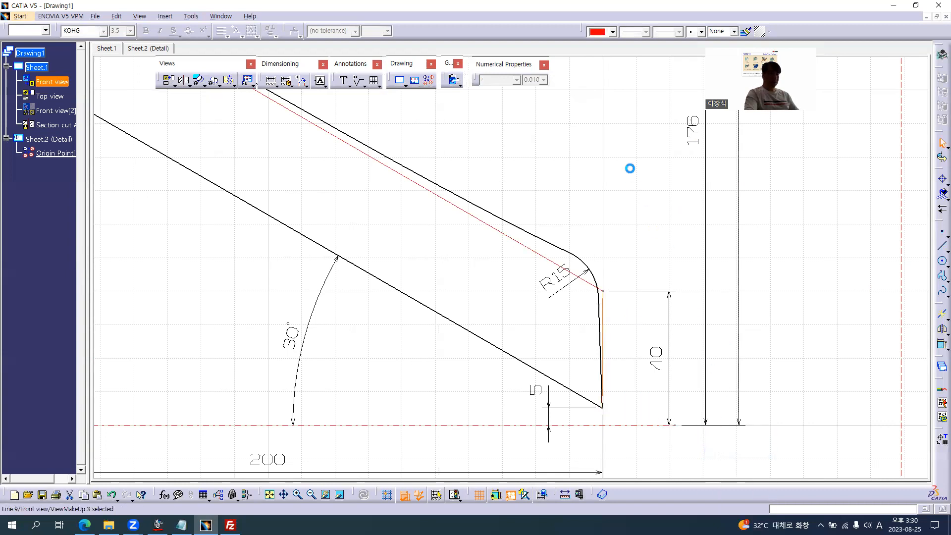
{"action": "left_click", "coordinate": [817, 215]}
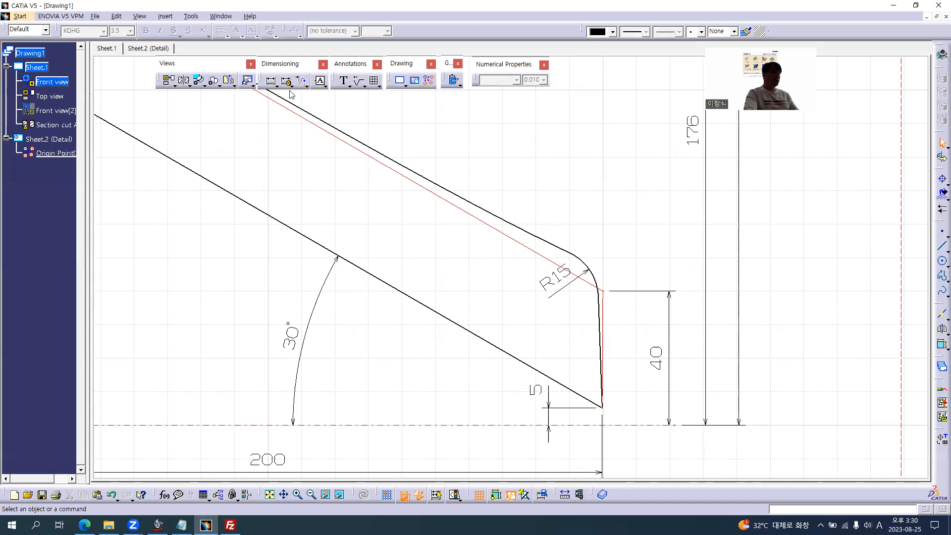
Dimension the angle between the new red line and the hanger's slightly tilted right edge, placing it above the R15 corner as in the reference PDF.
{"action": "left_click", "coordinate": [271, 81]}
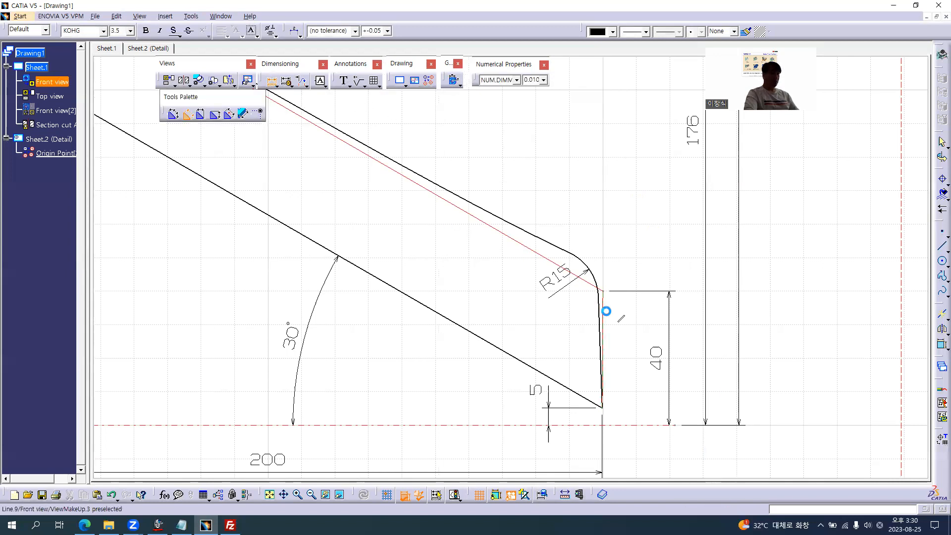
{"action": "left_click", "coordinate": [603, 311]}
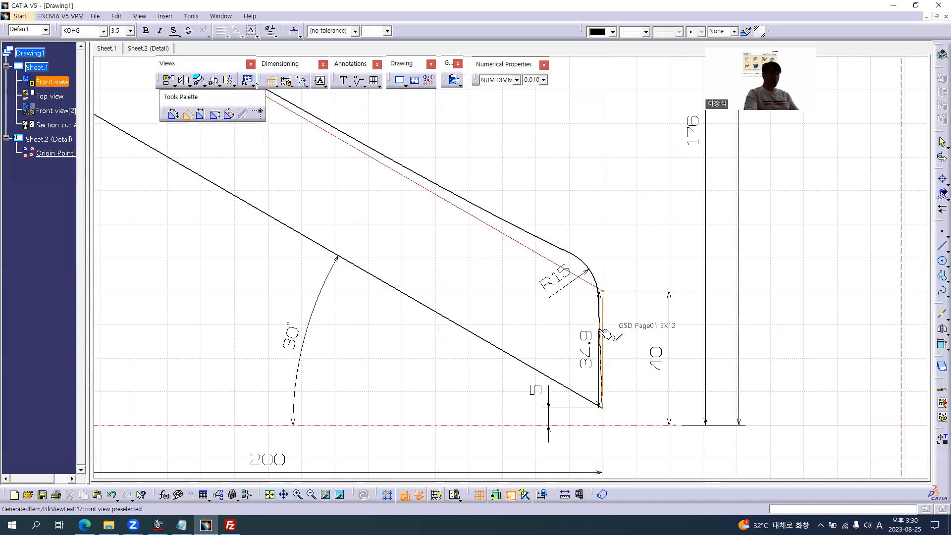
{"action": "left_click", "coordinate": [603, 247]}
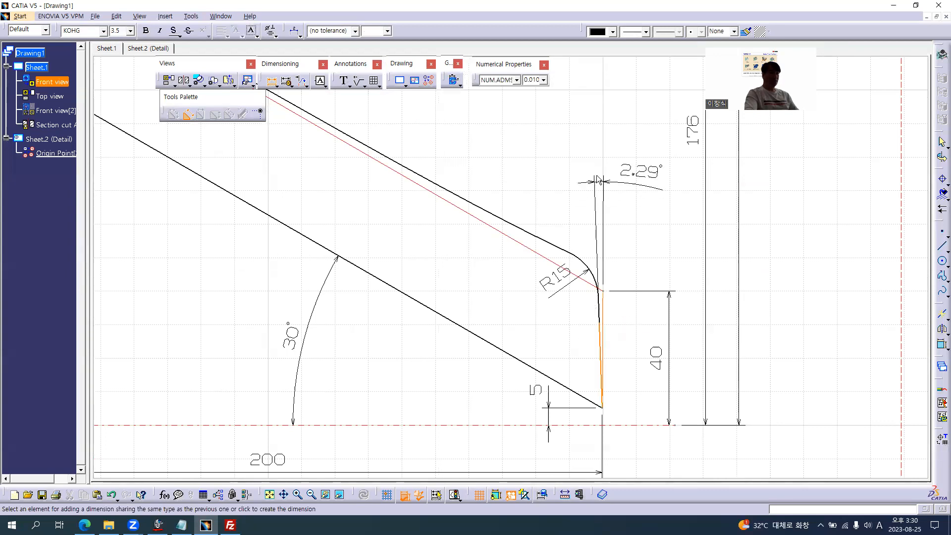
{"action": "key", "text": "alt+Tab"}
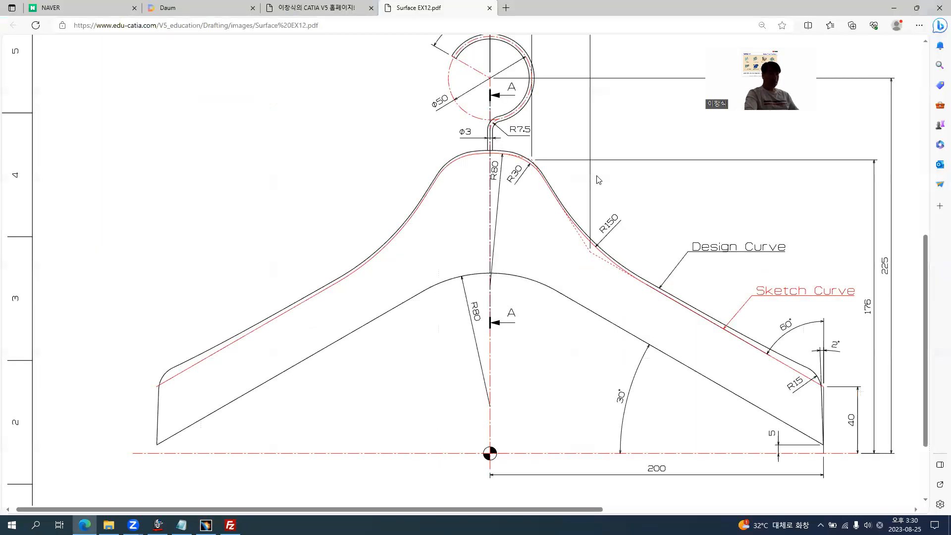
{"action": "key", "text": "alt+Tab"}
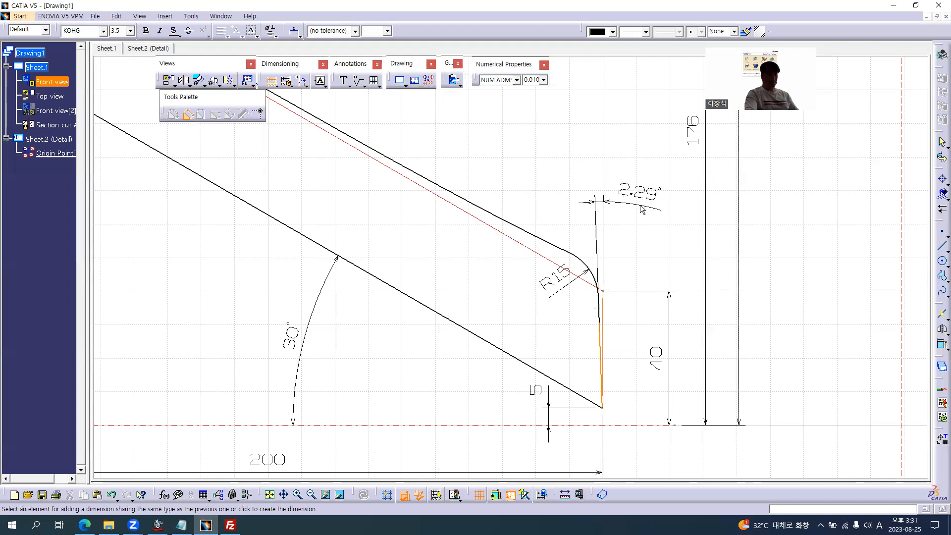
{"action": "left_click", "coordinate": [641, 209]}
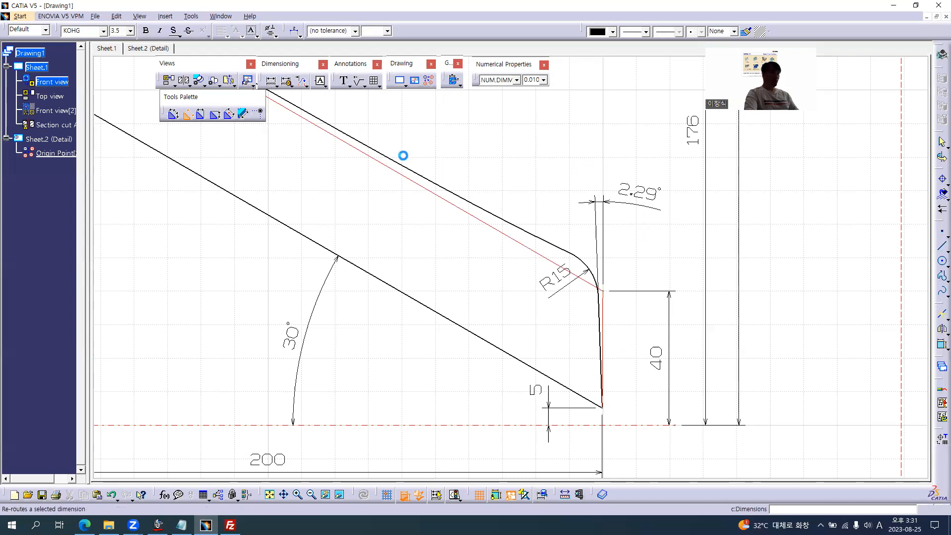
Delete the small angle dimension above the R15 corner and the red line drawn to the hanger's lower right corner.
{"action": "key", "text": "Escape"}
{"action": "double_click", "coordinate": [656, 196]}
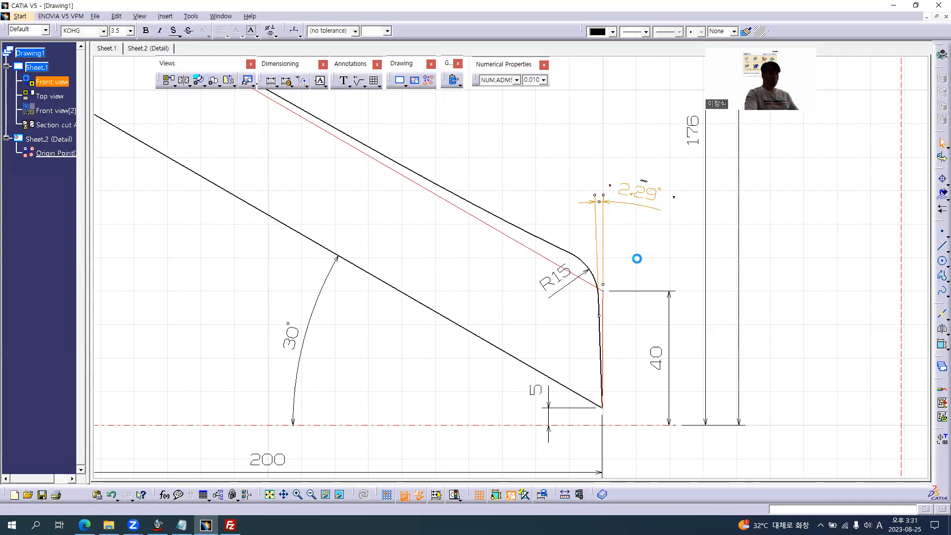
{"action": "left_click", "coordinate": [721, 298]}
{"action": "mouse_move", "coordinate": [629, 336]}
{"action": "middle_mouse_down"}
{"action": "mouse_move", "coordinate": [560, 224]}
{"action": "mouse_move", "coordinate": [587, 185]}
{"action": "middle_mouse_up"}
{"action": "middle_click_drag", "start_coordinate": [603, 132], "coordinate": [604, 272]}
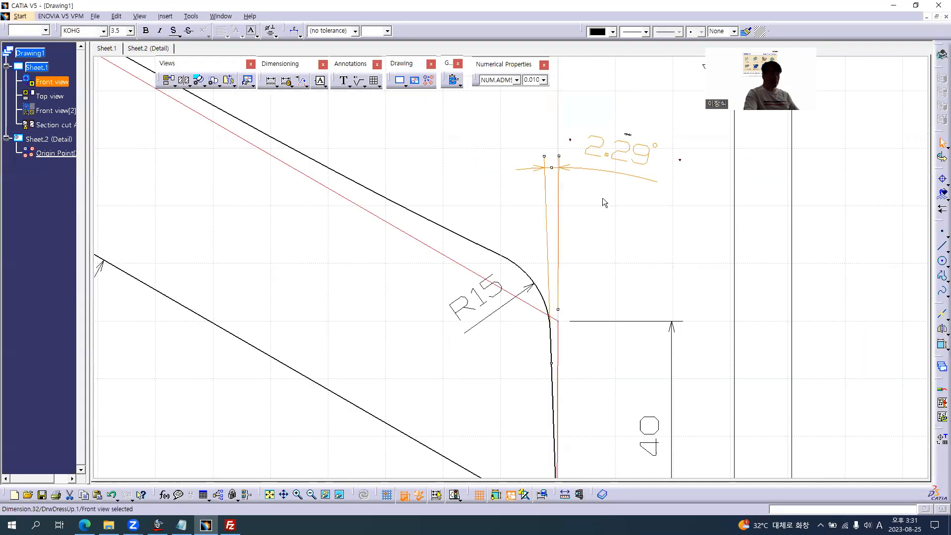
{"action": "key", "text": "Delete"}
{"action": "left_click", "coordinate": [563, 341]}
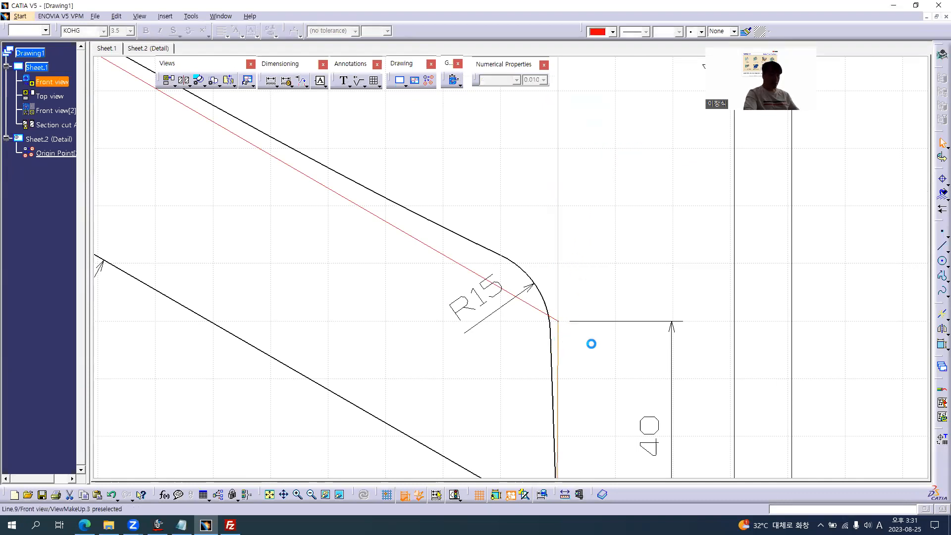
{"action": "right_click", "coordinate": [563, 348]}
{"action": "left_click", "coordinate": [632, 411]}
{"action": "middle_click_drag", "start_coordinate": [630, 363], "coordinate": [635, 246]}
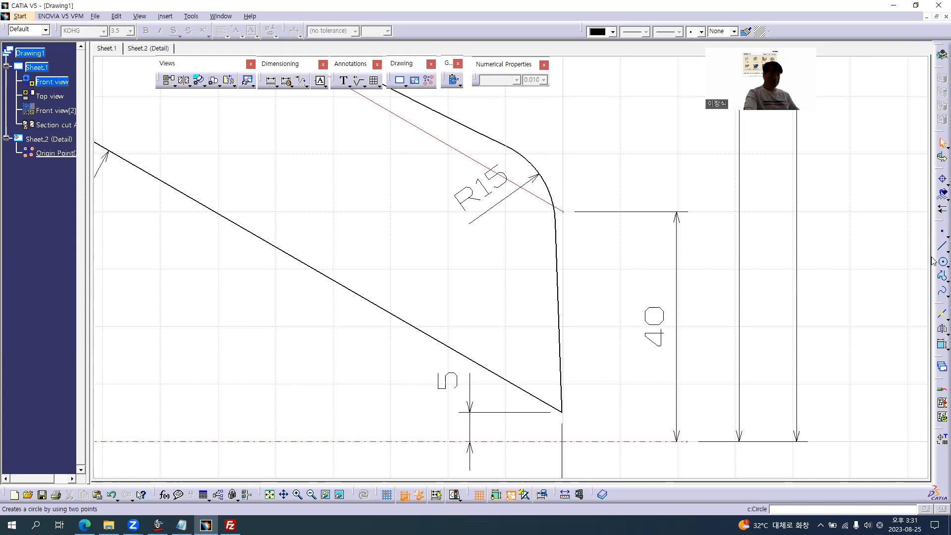
Draw a vertical line from the red sketch line's right end, match its format to the sketch line, and extend it down to the baseline.
{"action": "left_click", "coordinate": [942, 246]}
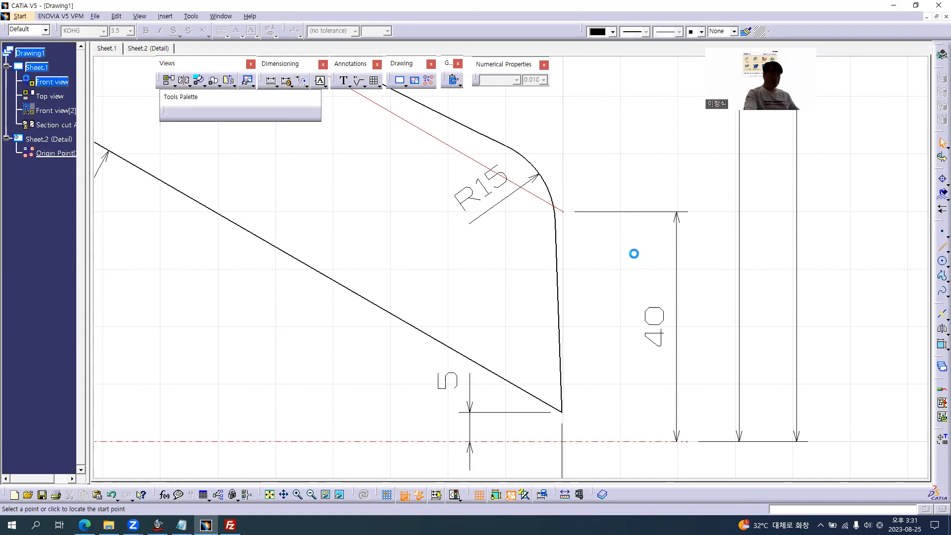
{"action": "left_click", "coordinate": [562, 212]}
{"action": "left_click", "coordinate": [564, 339]}
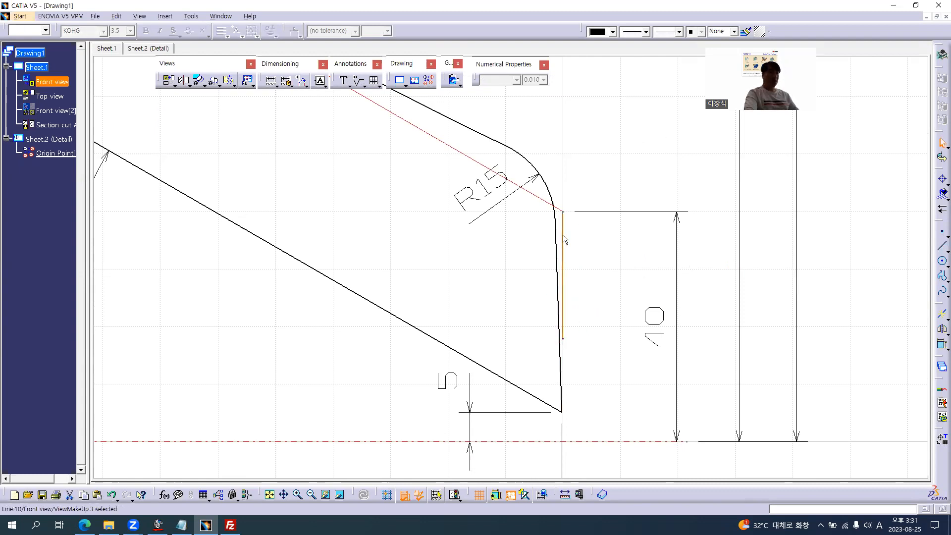
{"action": "key", "text": "Escape"}
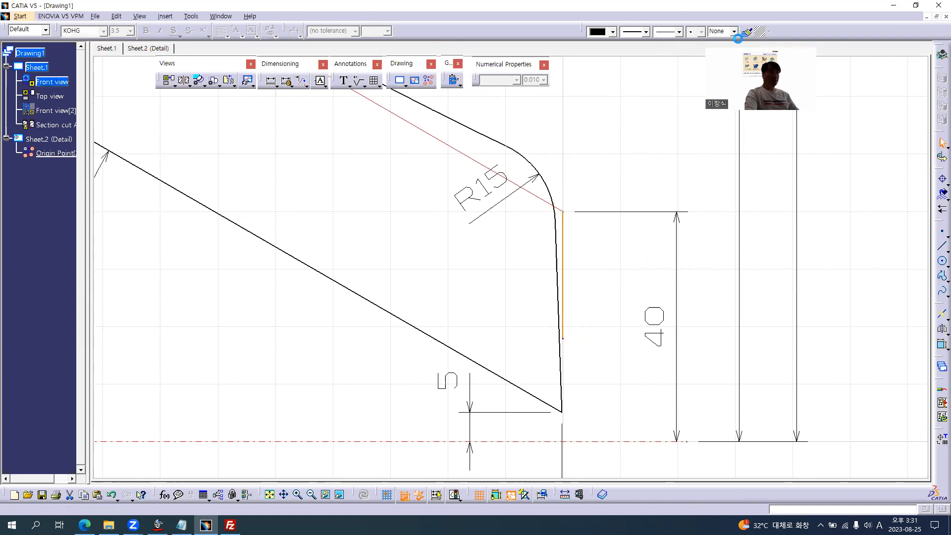
{"action": "right_click", "coordinate": [564, 268]}
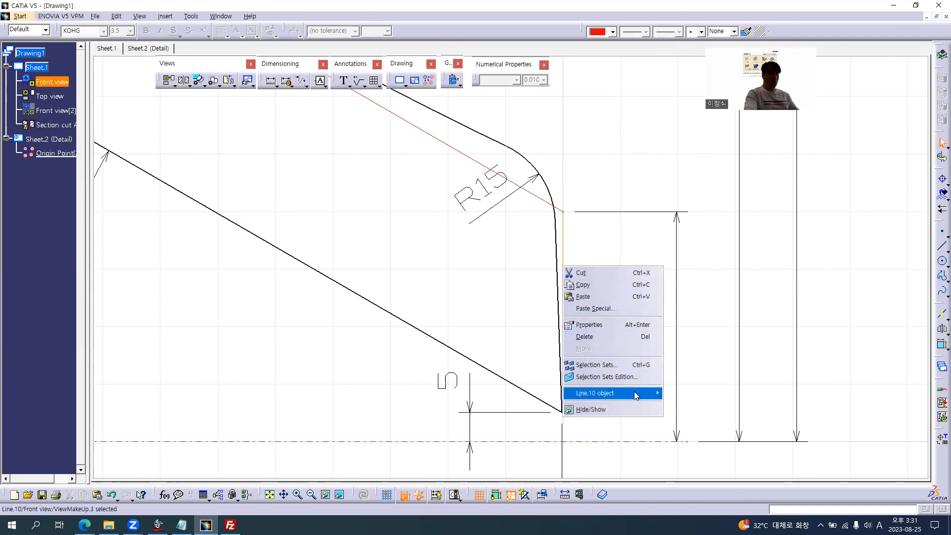
{"action": "mouse_move", "coordinate": [637, 393]}
{"action": "left_click", "coordinate": [683, 409]}
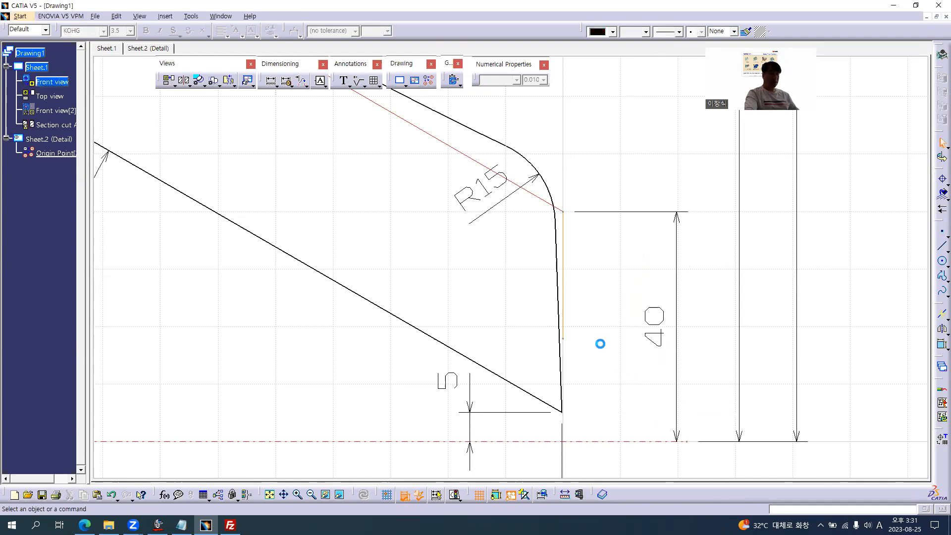
{"action": "left_click_drag", "start_coordinate": [583, 277], "coordinate": [583, 322]}
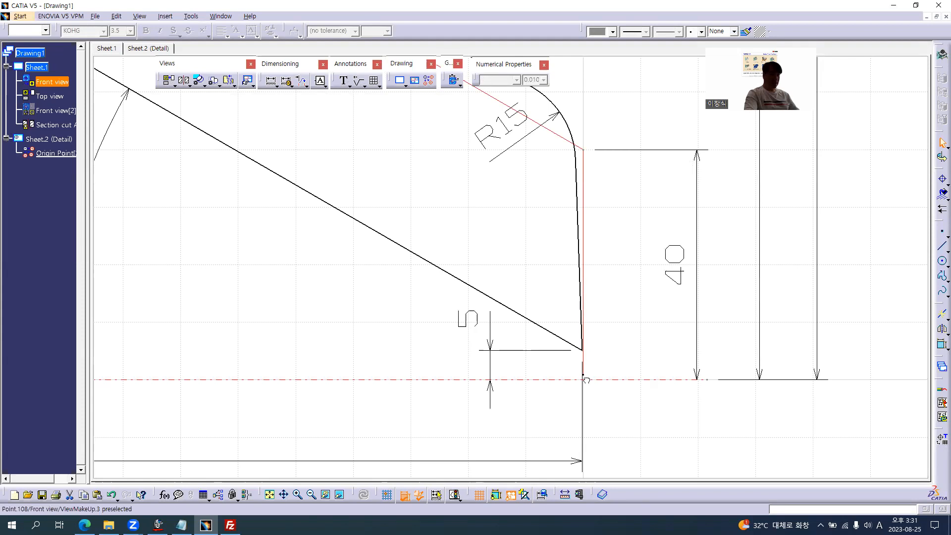
{"action": "left_click", "coordinate": [612, 338]}
Re-route the 200 dimension so that it runs between the new vertical line and the hanger's vertical centre axis.
{"action": "mouse_move", "coordinate": [347, 326]}
{"action": "middle_mouse_down"}
{"action": "mouse_move", "coordinate": [459, 299]}
{"action": "mouse_move", "coordinate": [451, 353]}
{"action": "mouse_move", "coordinate": [417, 357]}
{"action": "middle_mouse_up"}
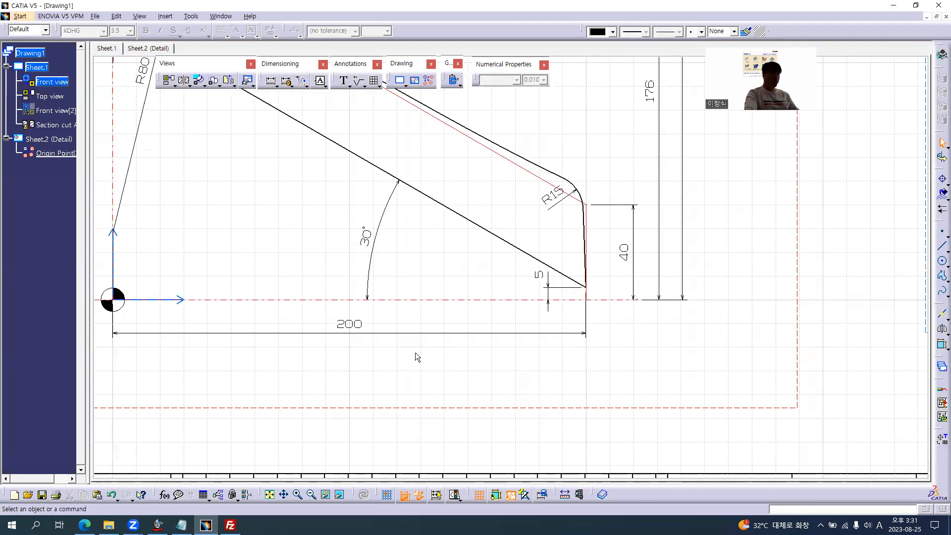
{"action": "left_click", "coordinate": [350, 326]}
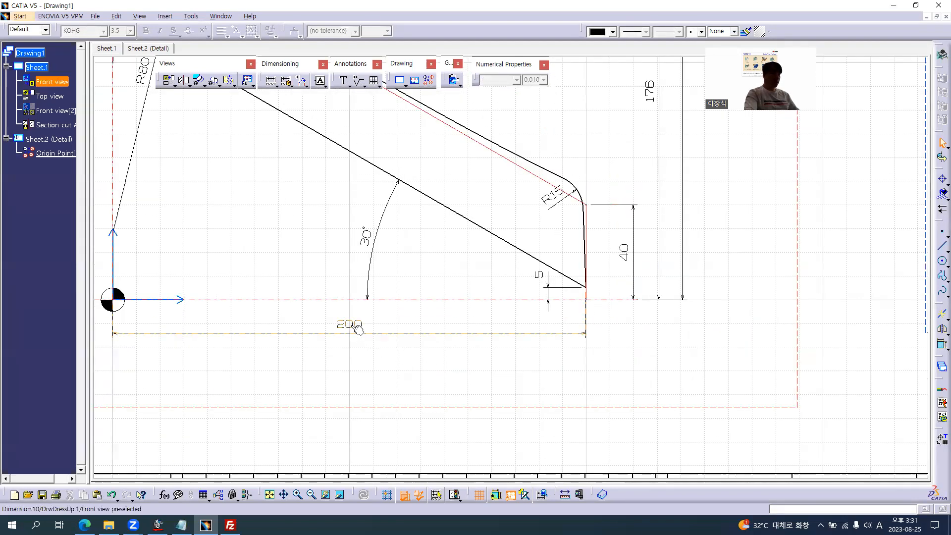
{"action": "left_click", "coordinate": [302, 83]}
{"action": "middle_click_drag", "start_coordinate": [615, 228], "coordinate": [615, 198], "text": "ctrl"}
{"action": "left_click", "coordinate": [709, 189]}
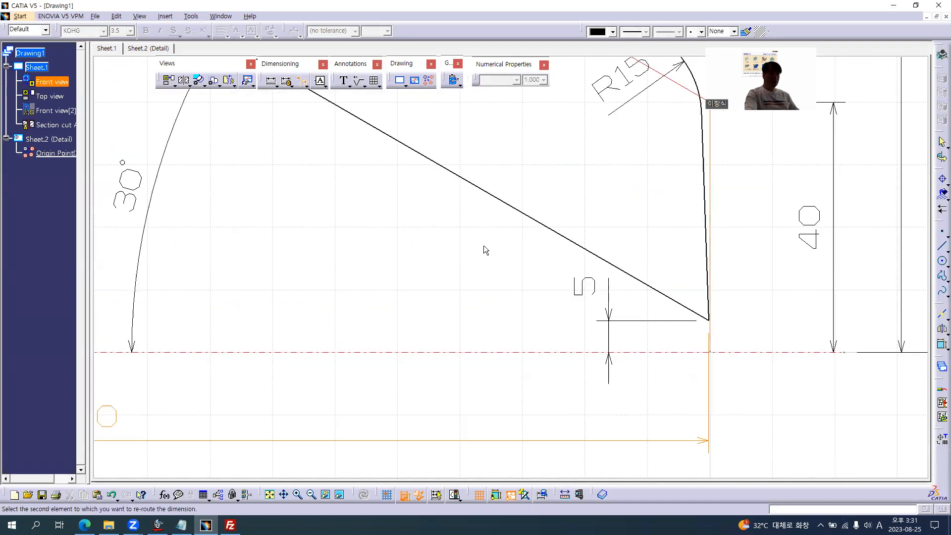
{"action": "middle_click_drag", "start_coordinate": [439, 253], "coordinate": [429, 287], "text": "ctrl"}
{"action": "middle_click_drag", "start_coordinate": [360, 309], "coordinate": [398, 322]}
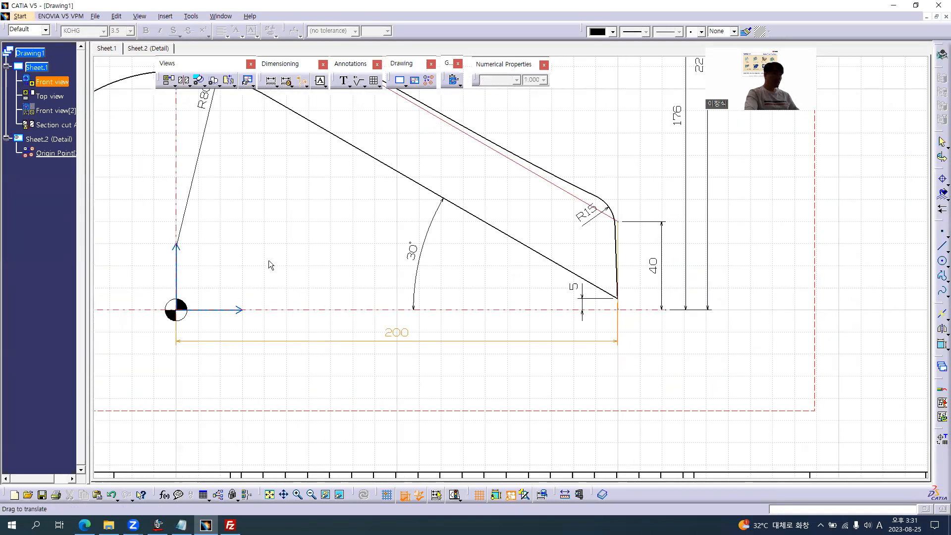
{"action": "middle_click_drag", "start_coordinate": [270, 265], "coordinate": [354, 293]}
{"action": "left_click", "coordinate": [263, 239]}
Dimension the angle between the sloped red sketch line and the vertical red line, switching the angle sector to the upper acute angle.
{"action": "mouse_move", "coordinate": [632, 403]}
{"action": "middle_mouse_down"}
{"action": "mouse_move", "coordinate": [519, 350]}
{"action": "mouse_move", "coordinate": [512, 270]}
{"action": "mouse_move", "coordinate": [503, 315]}
{"action": "middle_mouse_up"}
{"action": "middle_click_drag", "start_coordinate": [554, 217], "coordinate": [478, 324]}
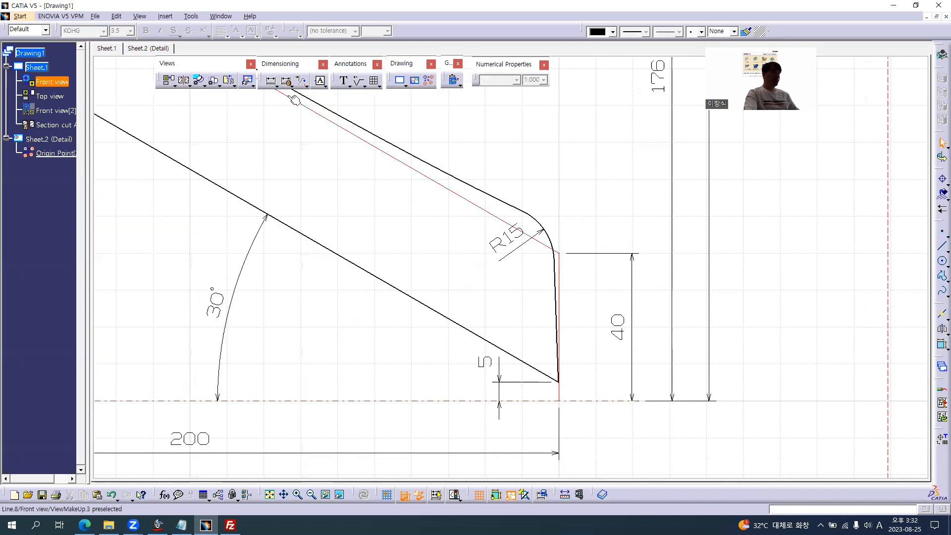
{"action": "left_click", "coordinate": [270, 80]}
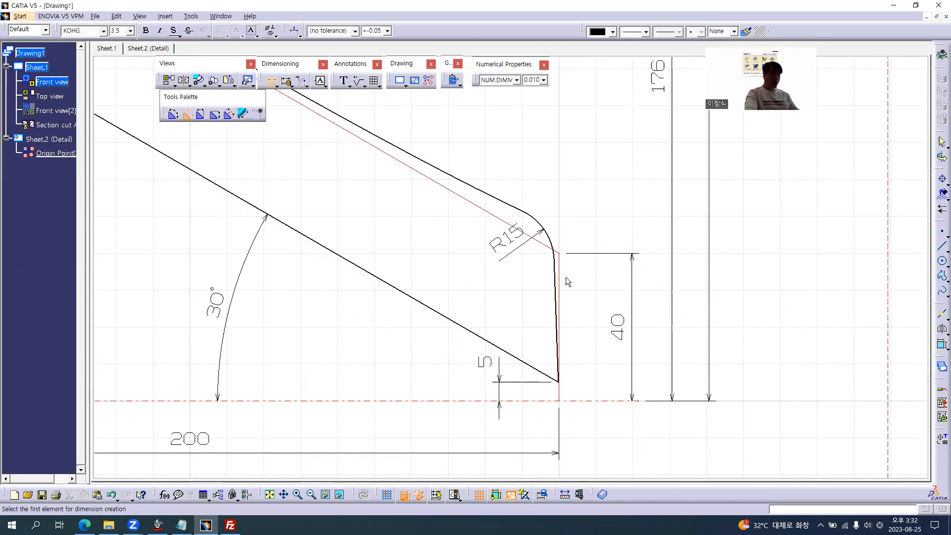
{"action": "left_click", "coordinate": [560, 261]}
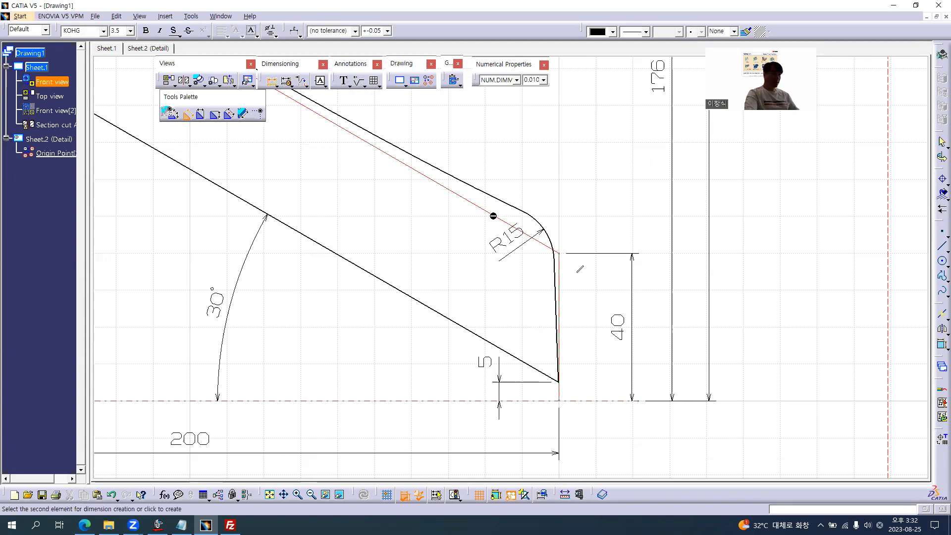
{"action": "left_click", "coordinate": [493, 216]}
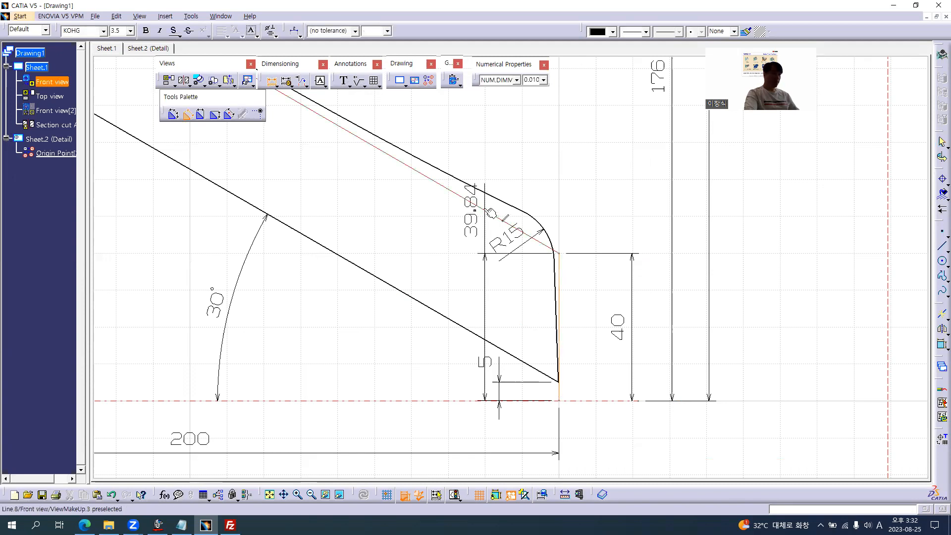
{"action": "right_click", "coordinate": [476, 141]}
{"action": "mouse_move", "coordinate": [547, 179]}
{"action": "left_click", "coordinate": [614, 190]}
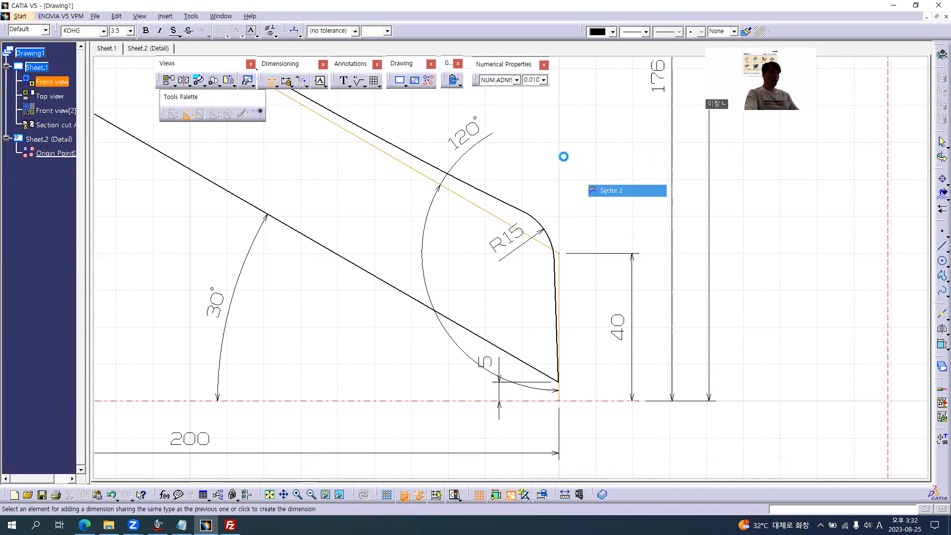
{"action": "right_click", "coordinate": [511, 143]}
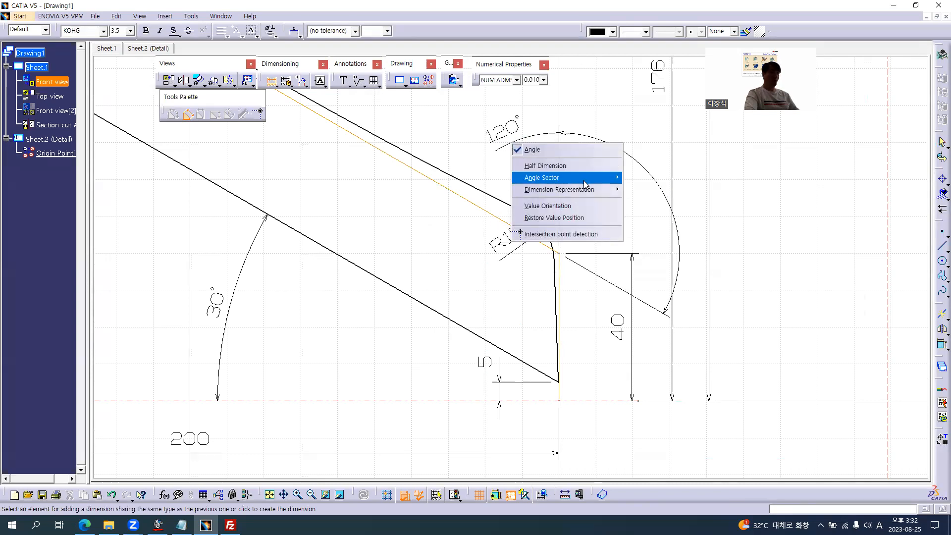
{"action": "mouse_move", "coordinate": [584, 184]}
{"action": "left_click", "coordinate": [639, 202]}
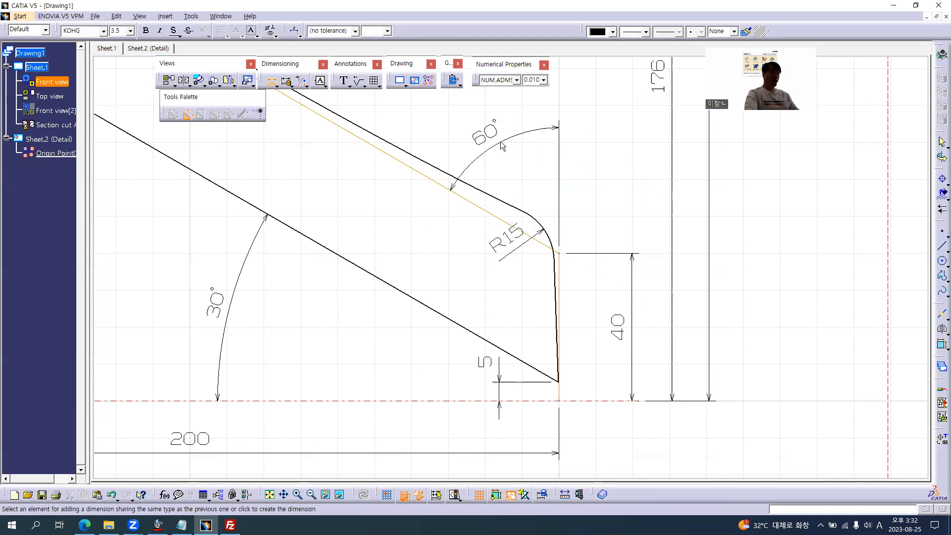
Place the new angle dimension above the R15 corner, matching its position in the reference PDF.
{"action": "middle_click_drag", "start_coordinate": [485, 136], "coordinate": [514, 245]}
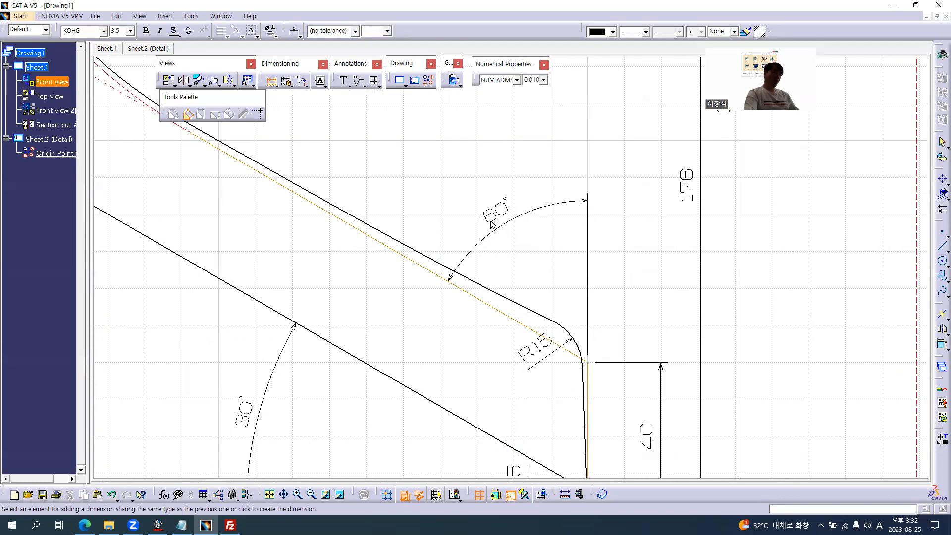
{"action": "key", "text": "alt+Tab"}
{"action": "key", "text": "alt+Tab"}
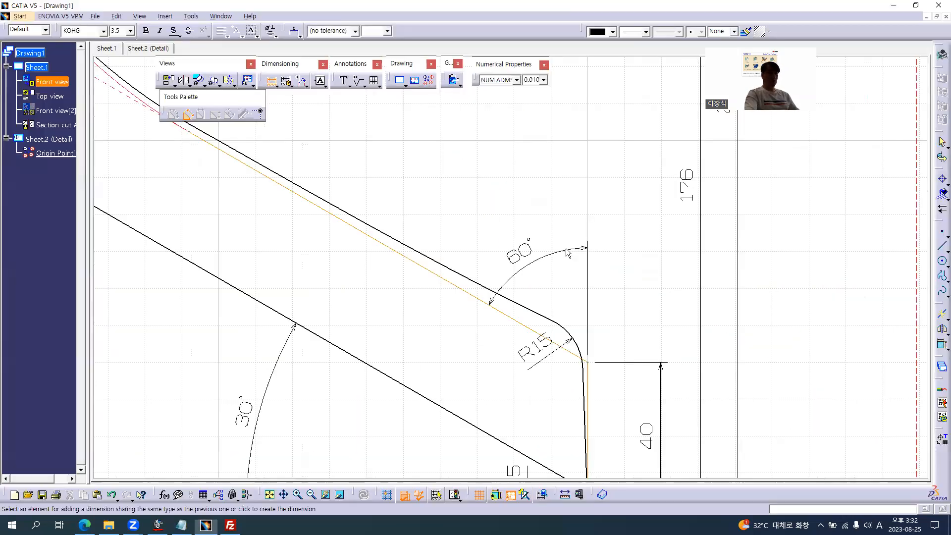
{"action": "left_click", "coordinate": [566, 267]}
Dimension the angle between the vertical red line and the hanger's tilted right edge, placing its value just outside the R15 corner as in the reference.
{"action": "left_click", "coordinate": [587, 387]}
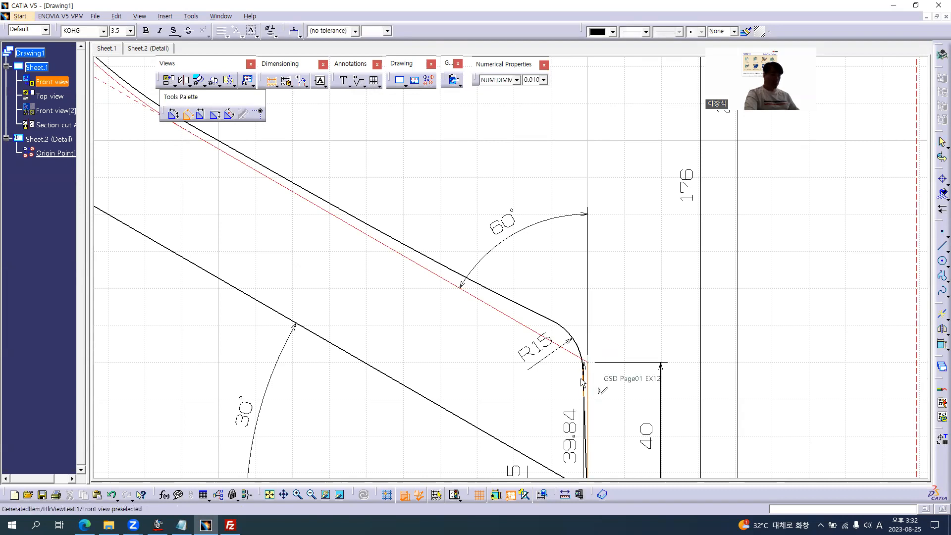
{"action": "left_click", "coordinate": [583, 381]}
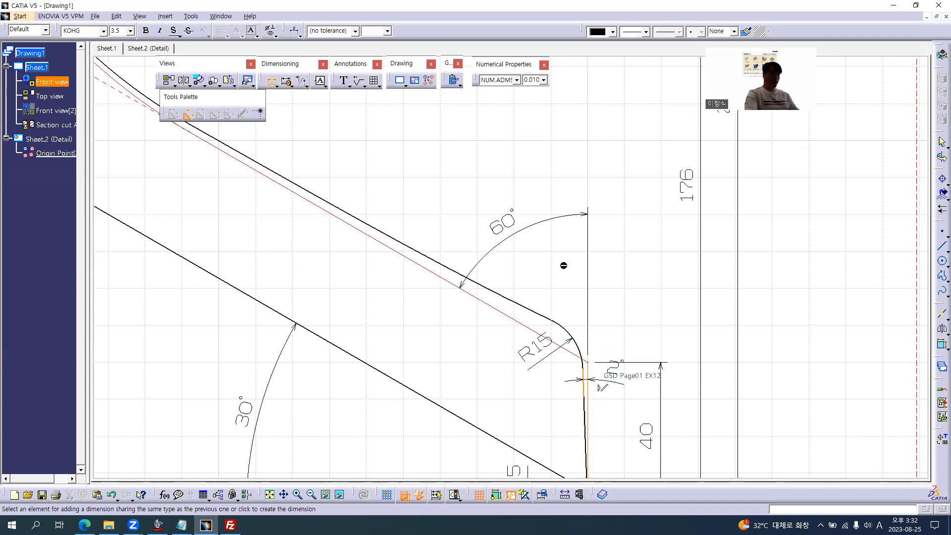
{"action": "key", "text": "alt+Tab"}
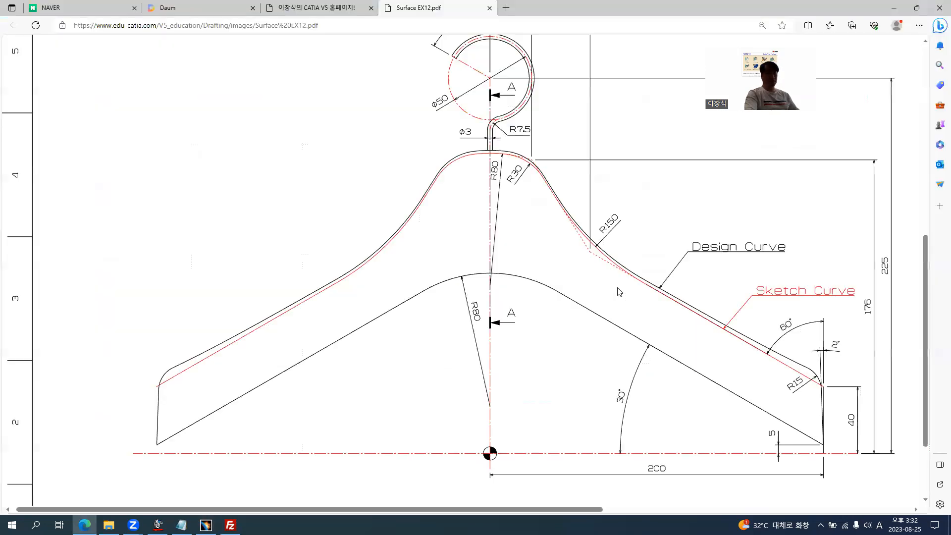
{"action": "key", "text": "alt+Tab"}
{"action": "left_click", "coordinate": [619, 283]}
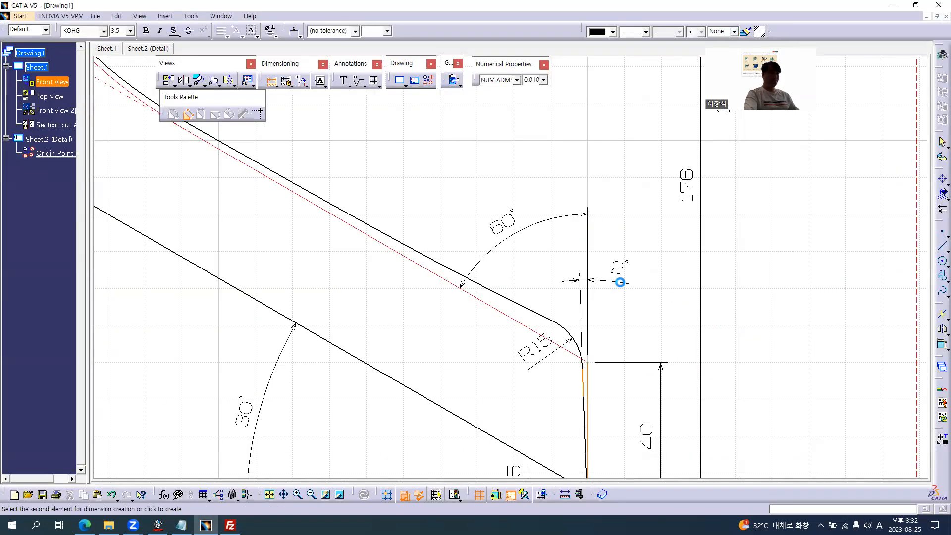
{"action": "mouse_move", "coordinate": [476, 224]}
{"action": "middle_mouse_down"}
{"action": "mouse_move", "coordinate": [494, 274]}
{"action": "mouse_move", "coordinate": [478, 287]}
{"action": "middle_mouse_up"}
{"action": "key", "text": "alt+Tab"}
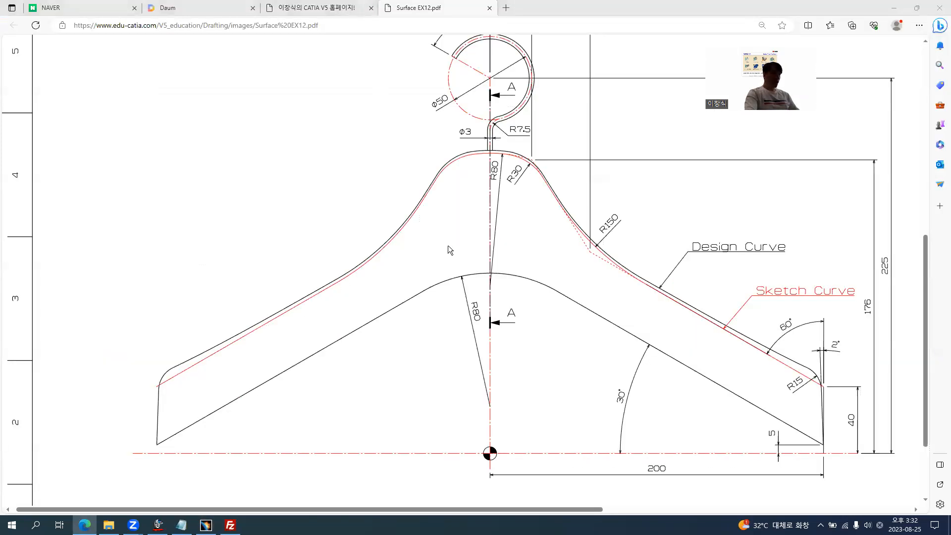
{"action": "key", "text": "alt+Tab"}
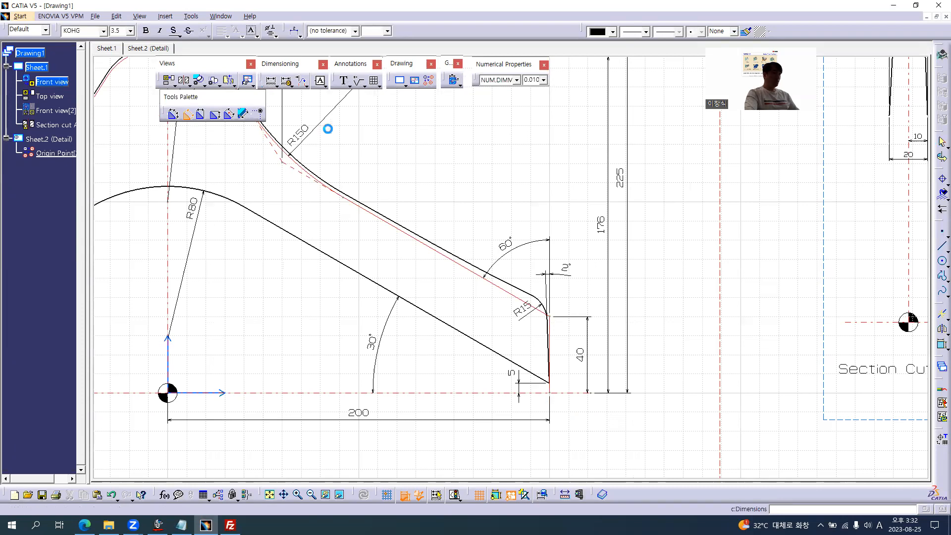
{"action": "key", "text": "Escape"}
Add a text with leader reading "Sketch Curve", anchored on the sloped red sketch line and placed above it.
{"action": "left_click", "coordinate": [347, 82]}
{"action": "left_click", "coordinate": [349, 86]}
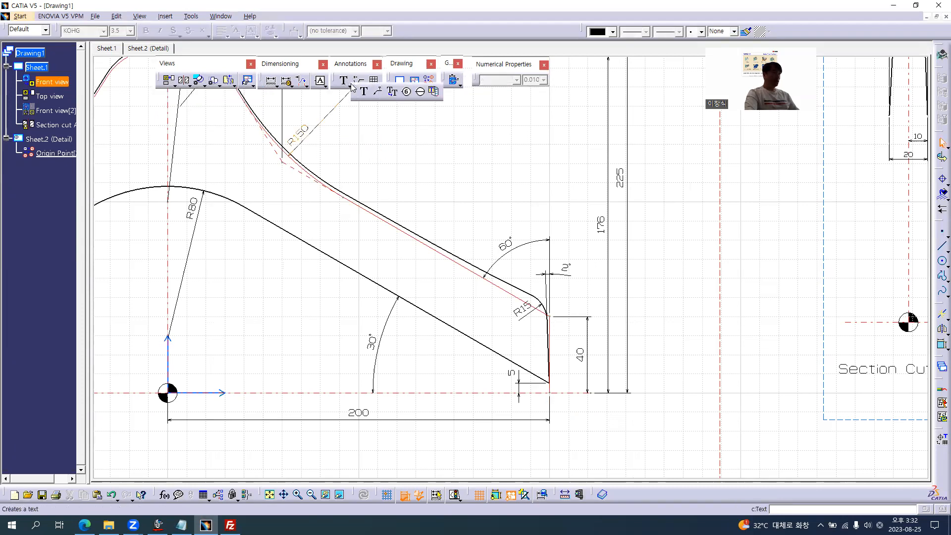
{"action": "left_click", "coordinate": [376, 94]}
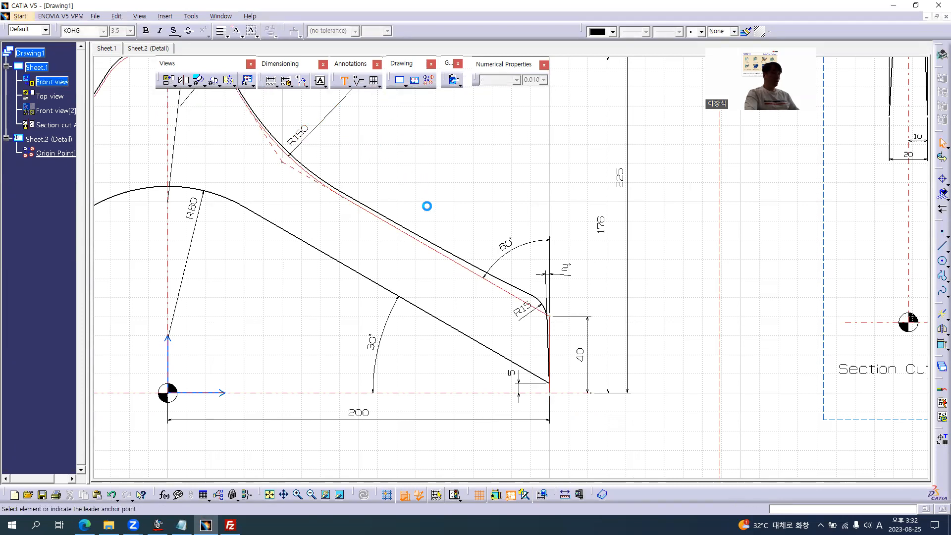
{"action": "left_click", "coordinate": [435, 250]}
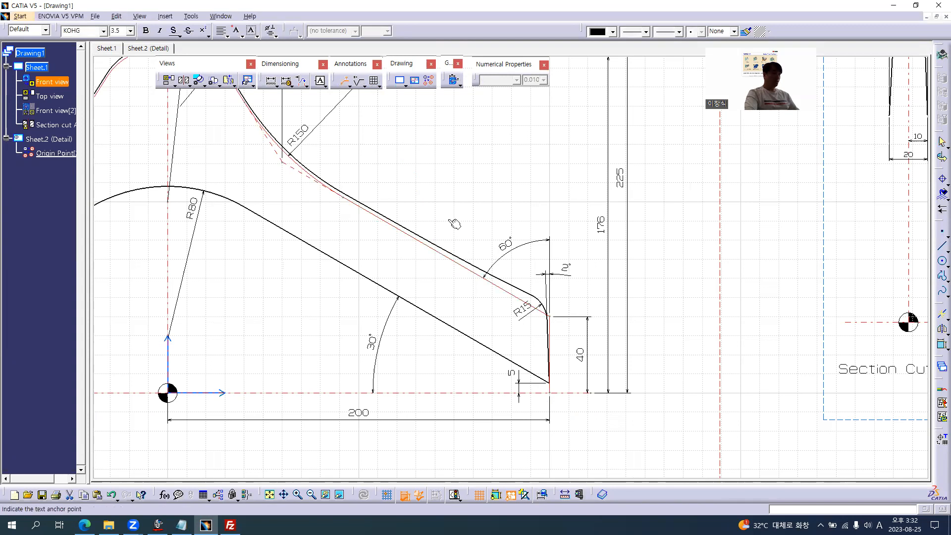
{"action": "left_click", "coordinate": [483, 199]}
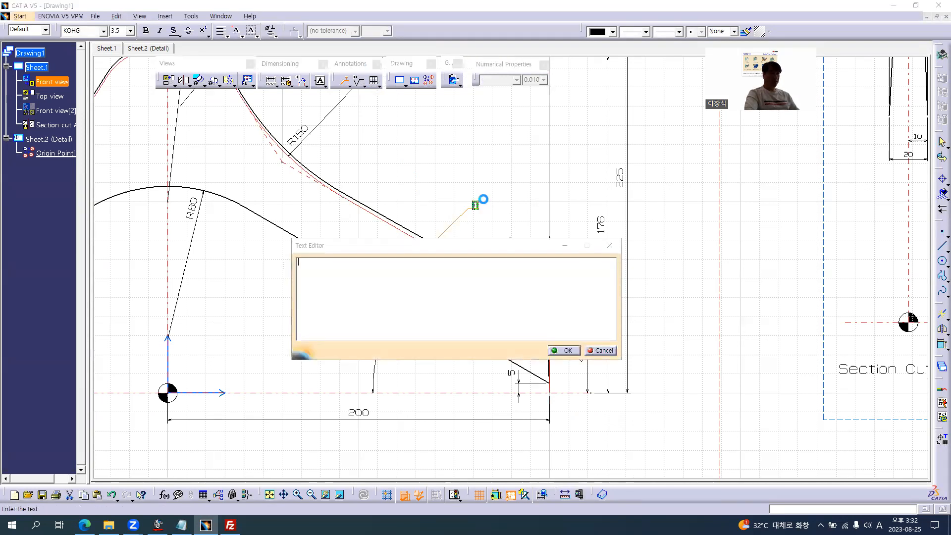
{"action": "key", "text": "alt+Tab"}
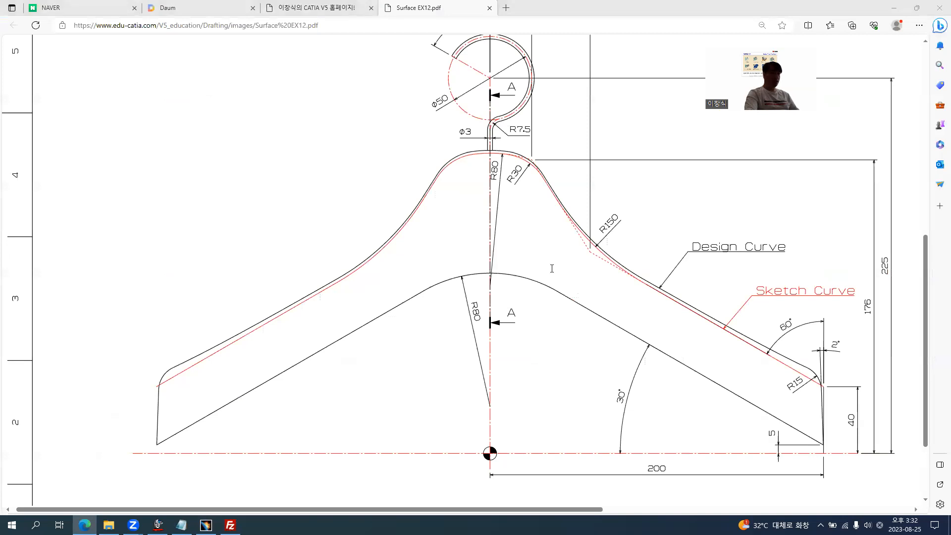
{"action": "key", "text": "alt+Tab"}
{"action": "type", "text": "Sketch Curv"}
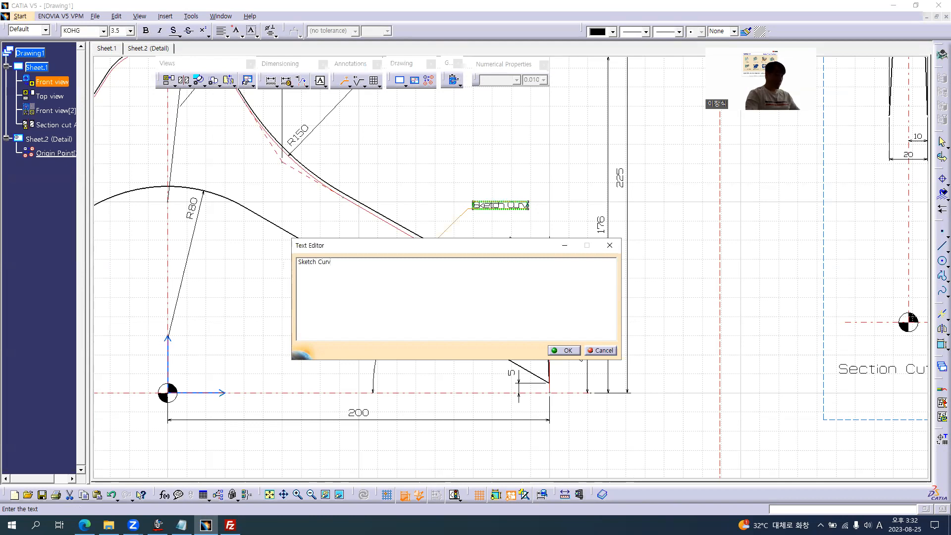
{"action": "type", "text": "e"}
{"action": "key", "text": "Return"}
{"action": "key", "text": "alt+Return"}
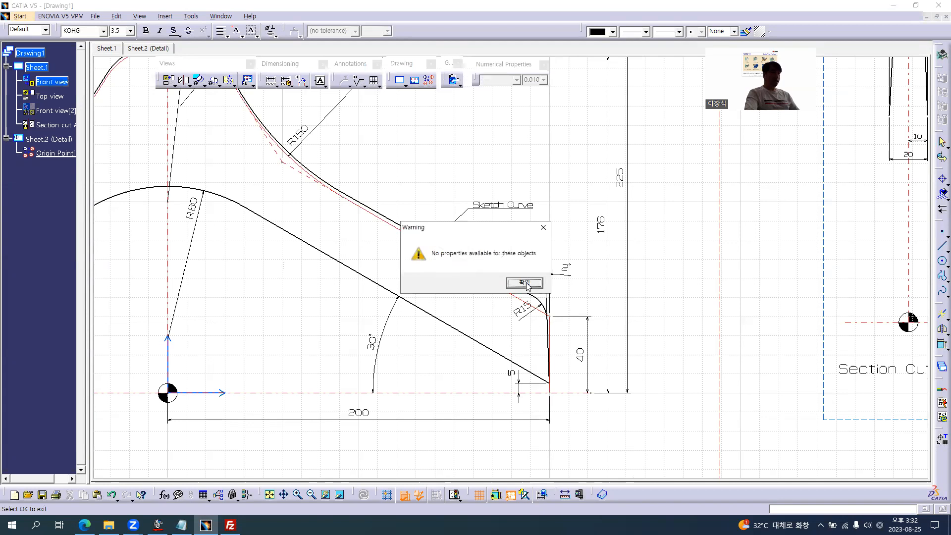
{"action": "left_click", "coordinate": [526, 283]}
{"action": "key", "text": "alt+Return"}
{"action": "key", "text": "Escape"}
{"action": "left_click", "coordinate": [499, 206]}
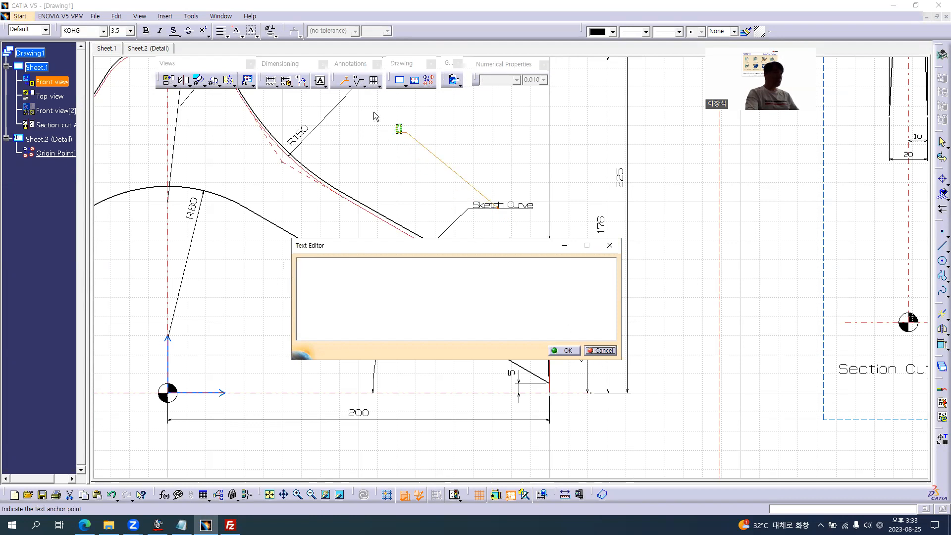
{"action": "left_click", "coordinate": [345, 85]}
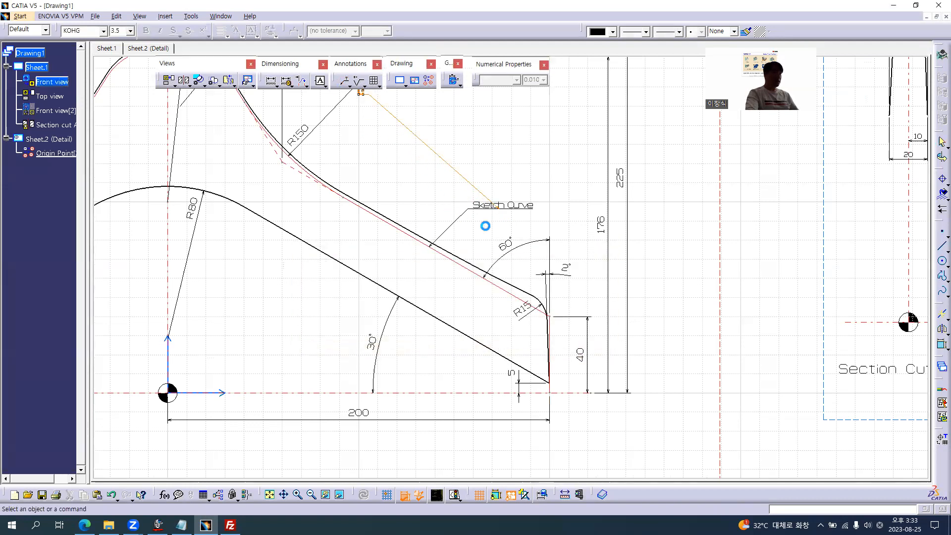
Set the character spacing of the "Sketch Curve" text to 25 %.
{"action": "left_click", "coordinate": [501, 206]}
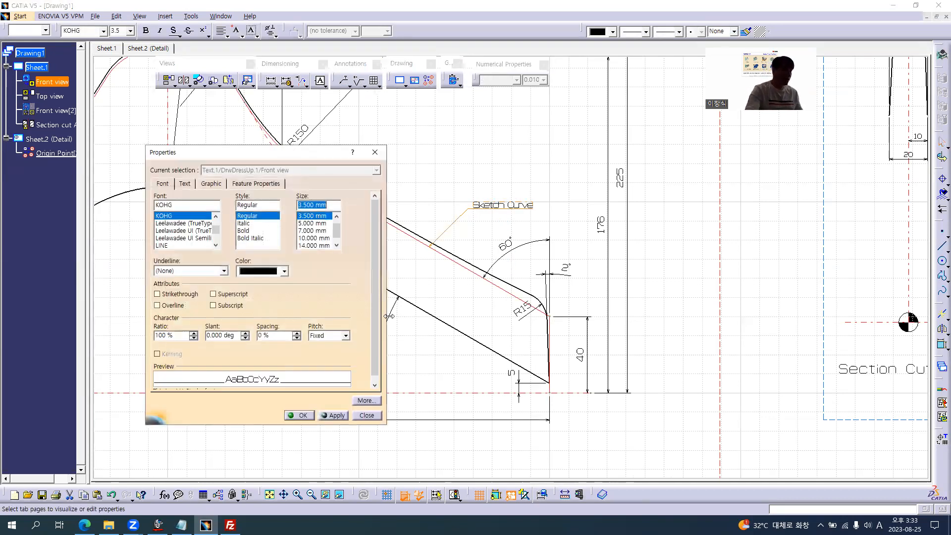
{"action": "double_click", "coordinate": [263, 336]}
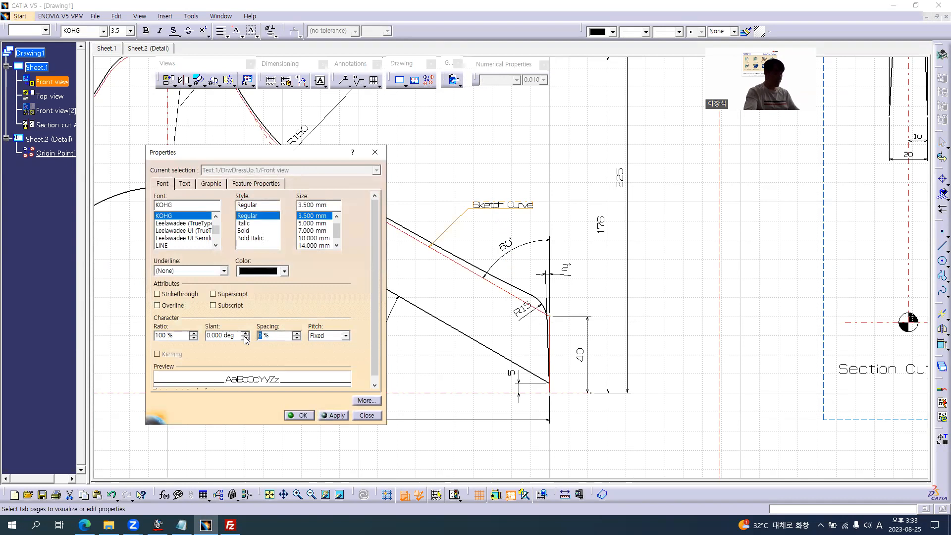
{"action": "key", "text": "Tab"}
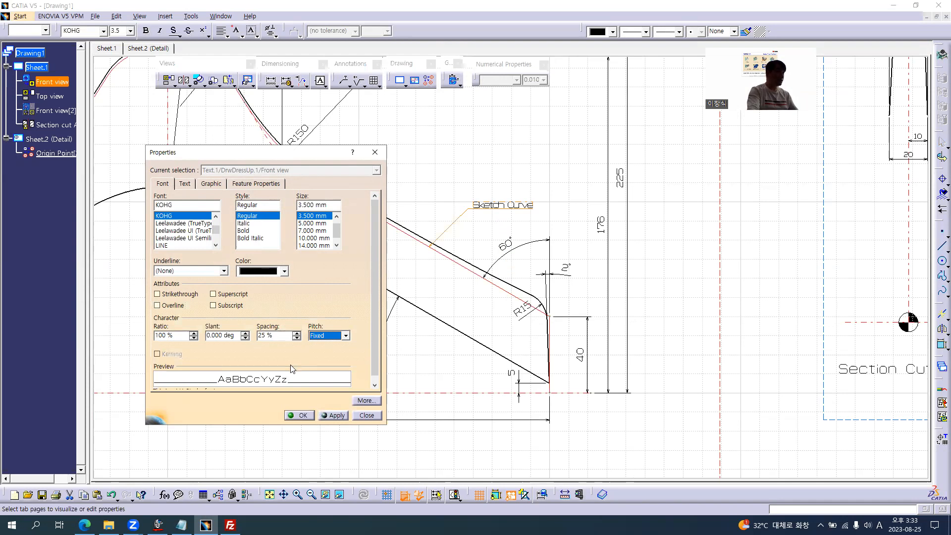
{"action": "left_click", "coordinate": [299, 416]}
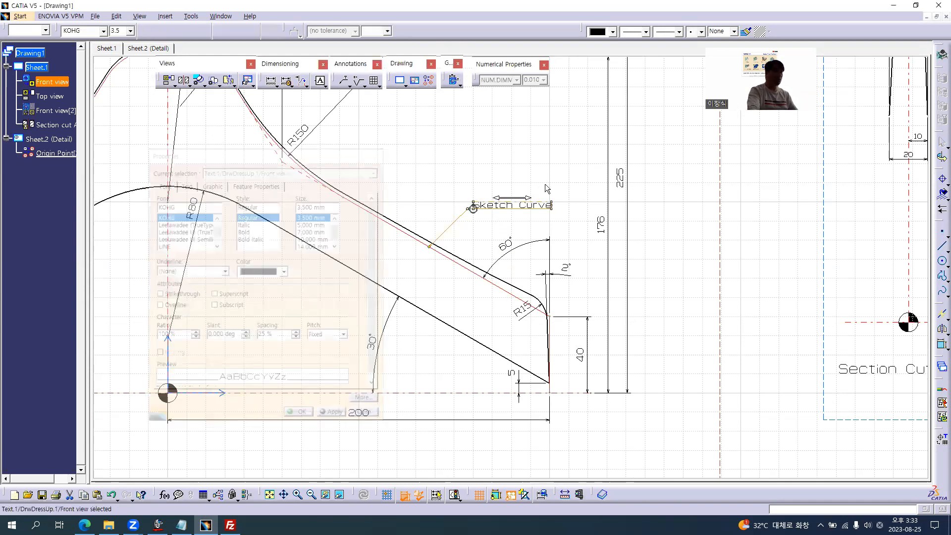
Duplicate the "Sketch Curve" label and place the copy above and to the left of the original.
{"action": "middle_click_drag", "start_coordinate": [485, 251], "coordinate": [572, 282]}
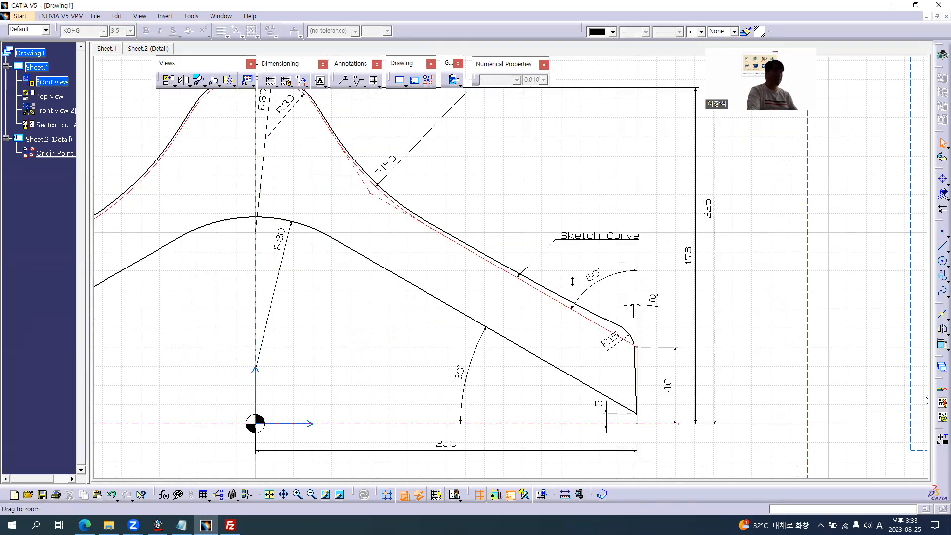
{"action": "middle_click_drag", "start_coordinate": [574, 247], "coordinate": [572, 243]}
{"action": "left_click", "coordinate": [614, 212]}
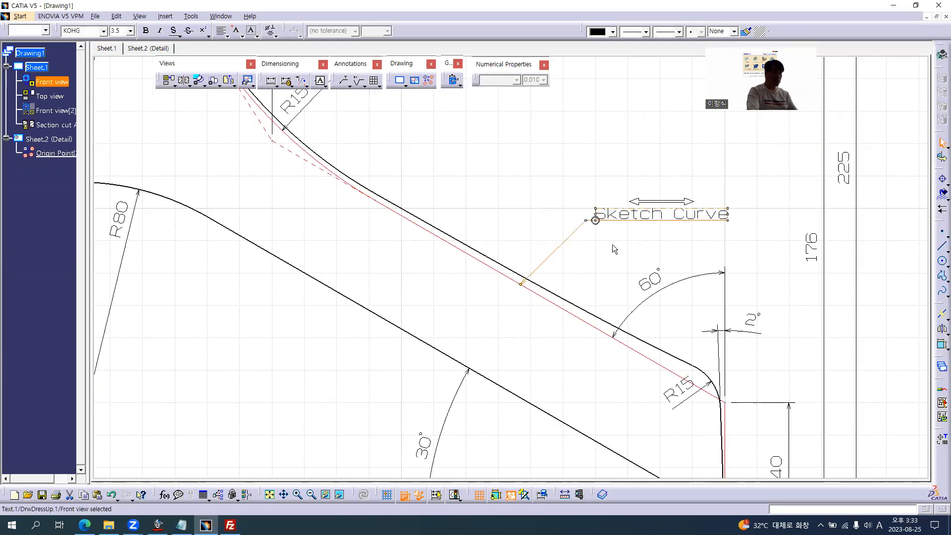
{"action": "key", "text": "ctrl+c"}
{"action": "key", "text": "ctrl+v"}
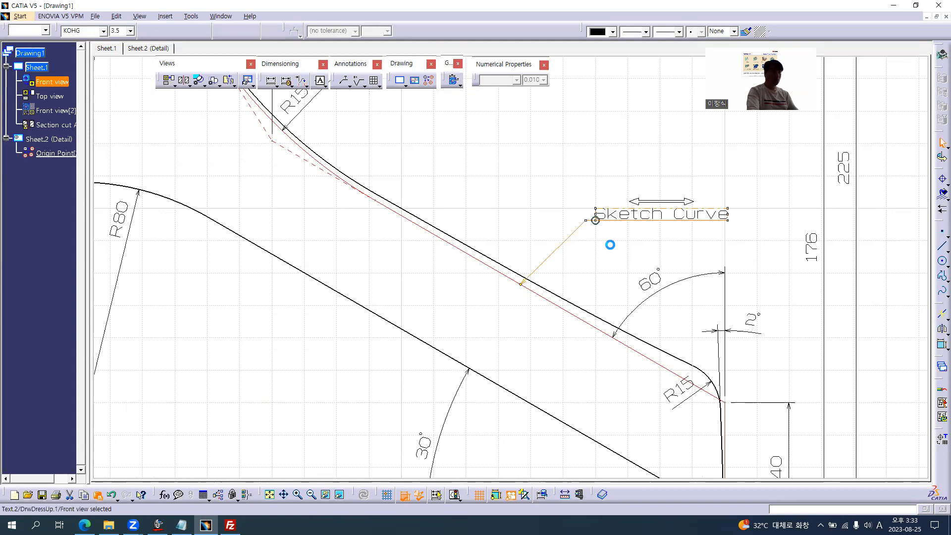
{"action": "mouse_move", "coordinate": [642, 219]}
{"action": "left_mouse_down"}
{"action": "mouse_move", "coordinate": [585, 176]}
{"action": "mouse_move", "coordinate": [537, 174]}
{"action": "left_mouse_up"}
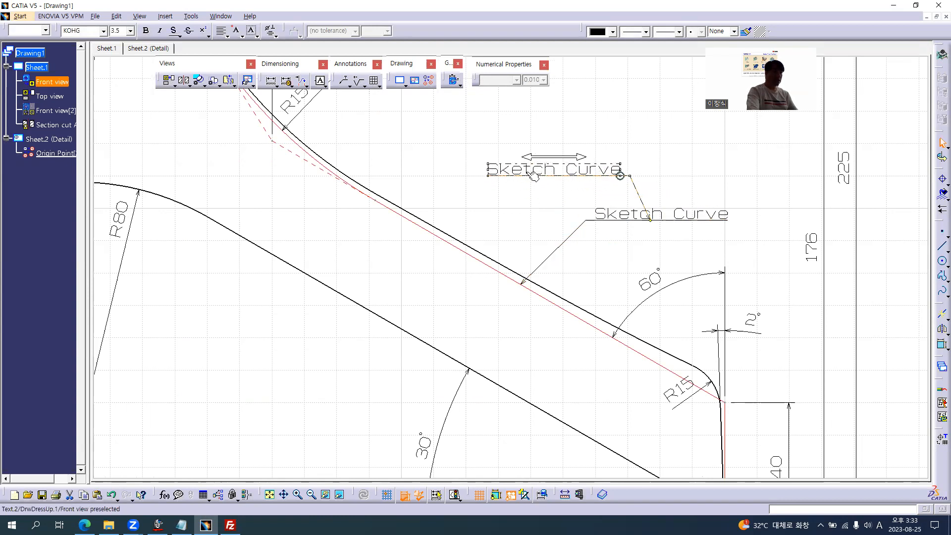
Replace the copied label's leader with one anchored on the hanger's black sloped edge, and shift the label slightly to the right.
{"action": "right_click", "coordinate": [501, 177]}
{"action": "left_click", "coordinate": [535, 331]}
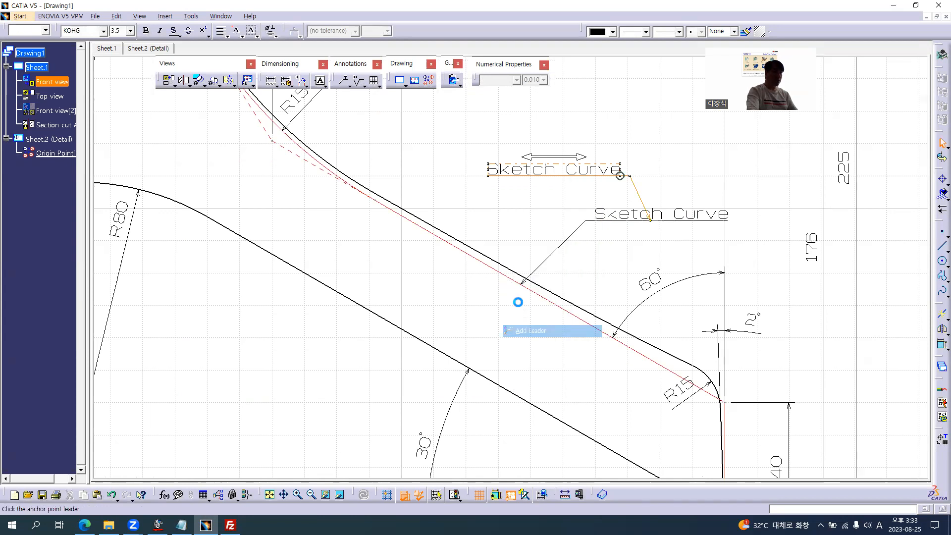
{"action": "left_click", "coordinate": [452, 237]}
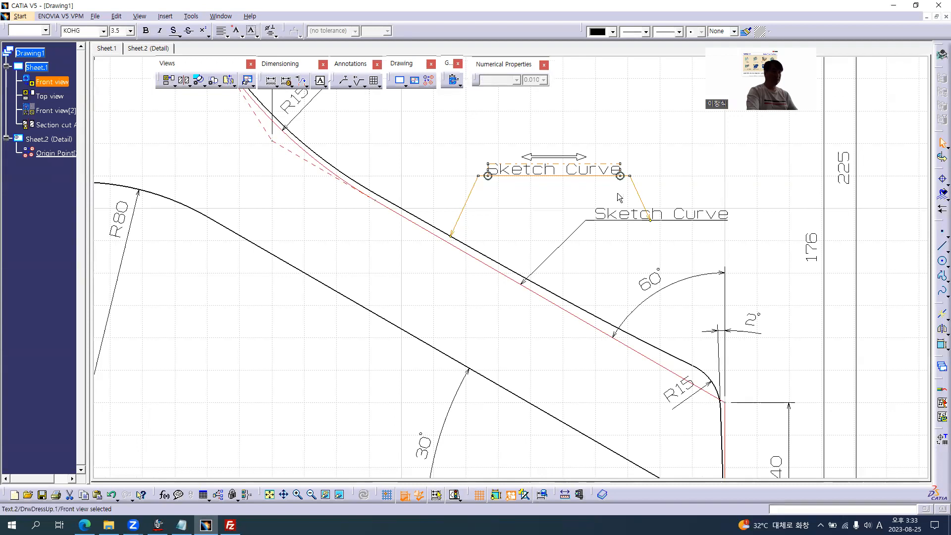
{"action": "right_click", "coordinate": [652, 226]}
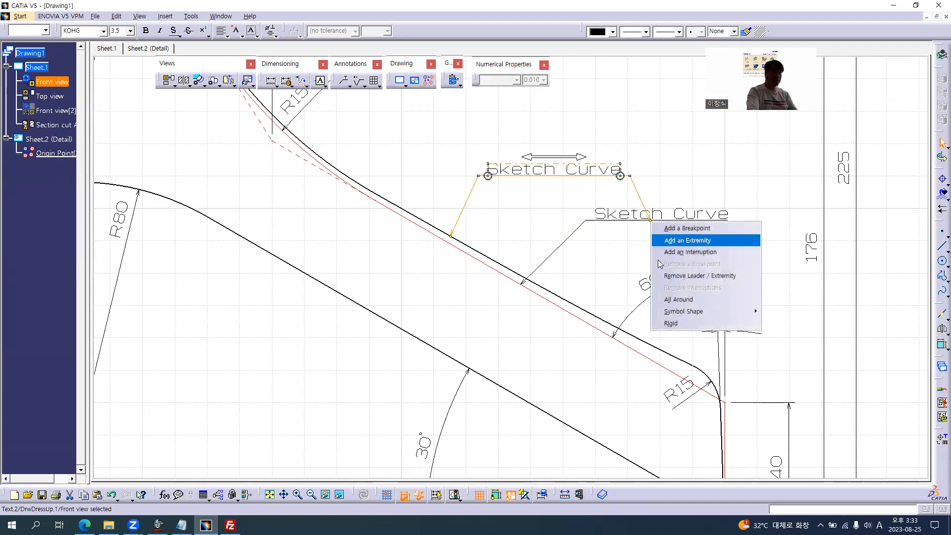
{"action": "left_click", "coordinate": [690, 277]}
{"action": "left_click_drag", "start_coordinate": [541, 179], "coordinate": [577, 185]}
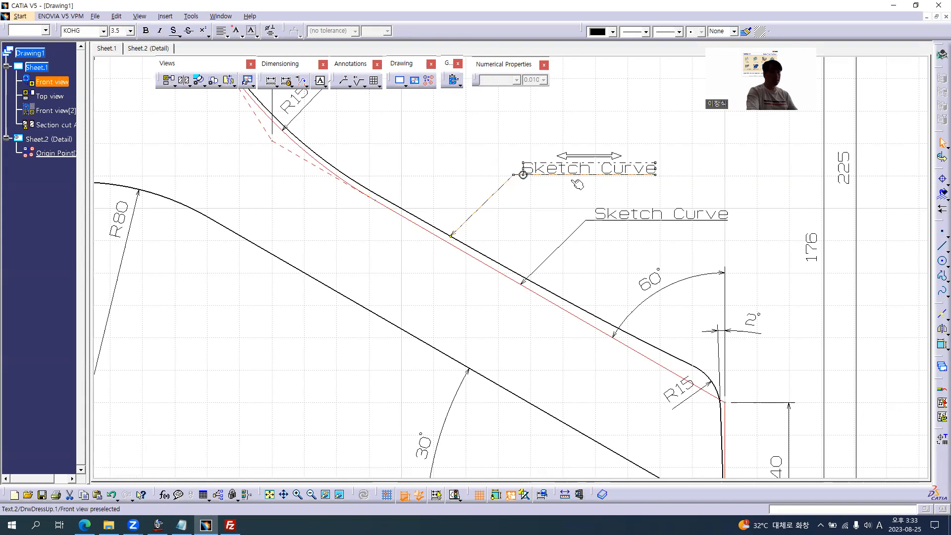
Change the text of the copied upper label to "Design Curve".
{"action": "left_click", "coordinate": [538, 212]}
{"action": "left_click", "coordinate": [568, 169]}
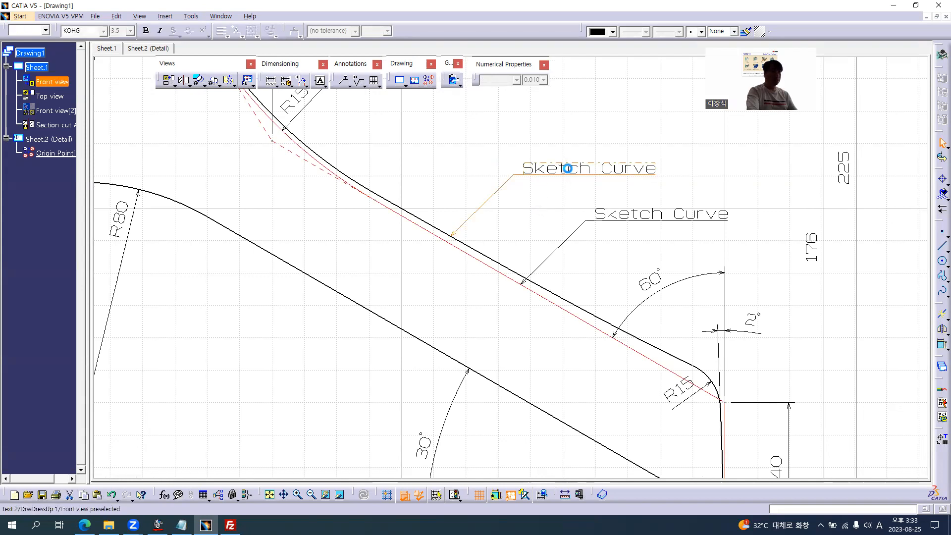
{"action": "double_click", "coordinate": [567, 169]}
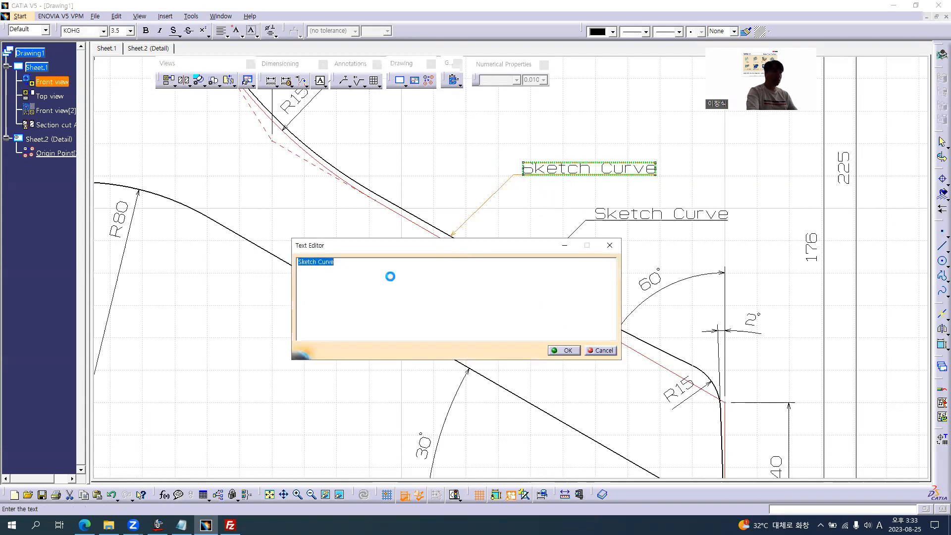
{"action": "double_click", "coordinate": [310, 261]}
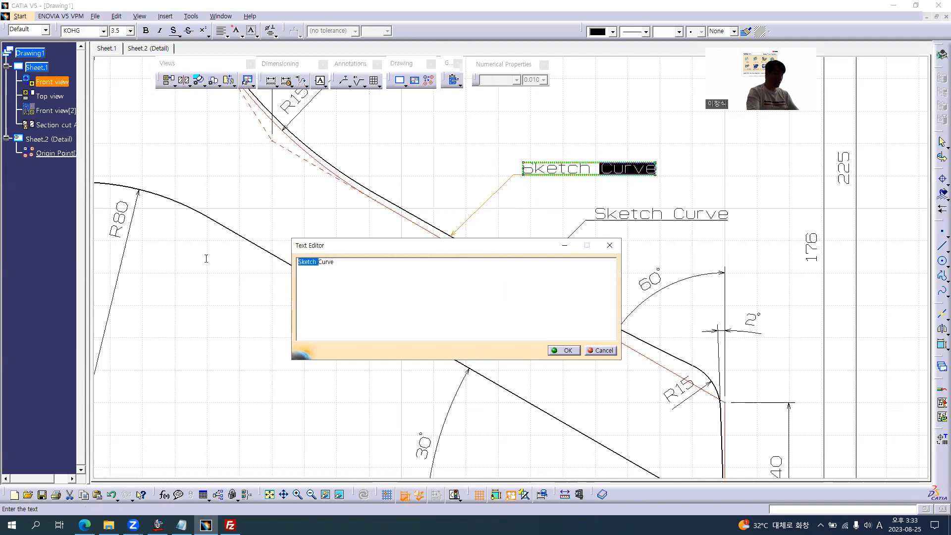
{"action": "type", "text": "Design"}
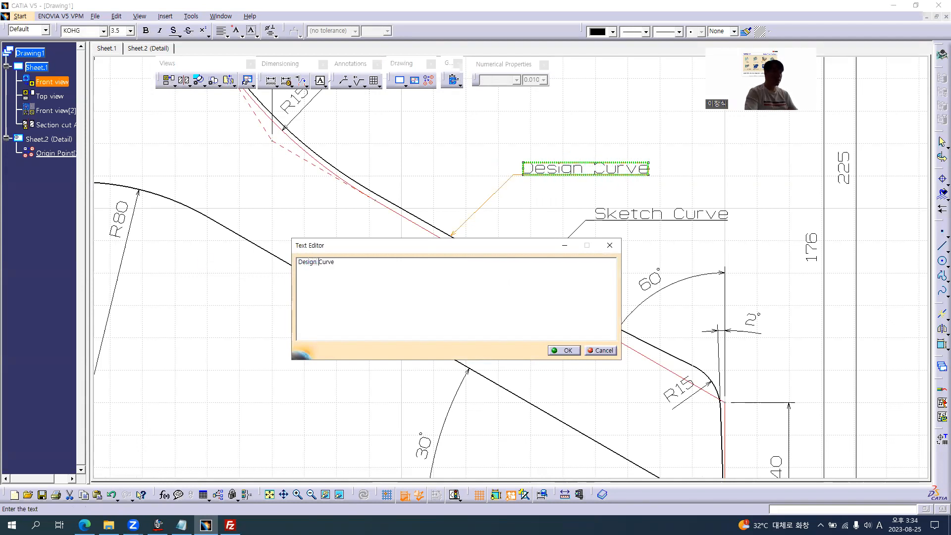
{"action": "left_click", "coordinate": [204, 258]}
{"action": "left_click", "coordinate": [502, 228]}
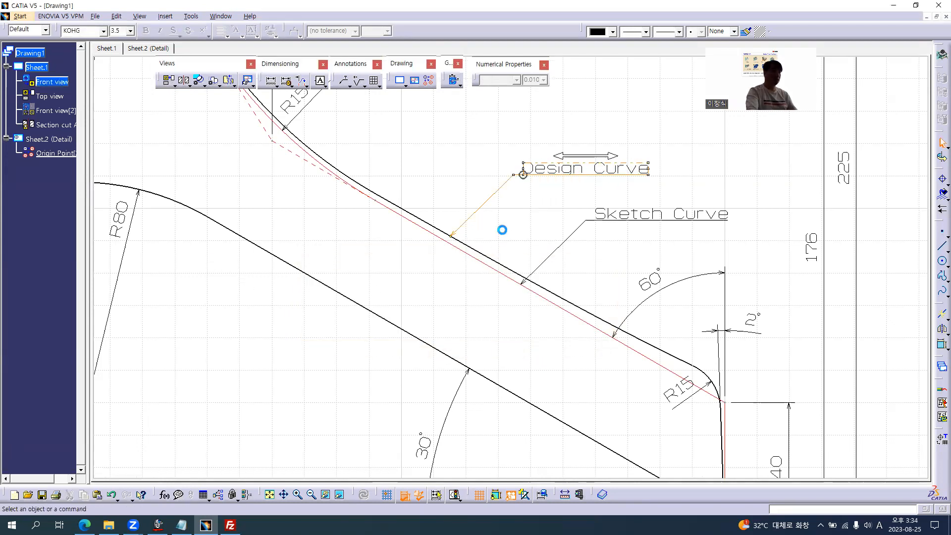
Set the end symbol of the "Design Curve" leader to Filled Arrow.
{"action": "left_click", "coordinate": [452, 236]}
{"action": "right_click", "coordinate": [451, 239]}
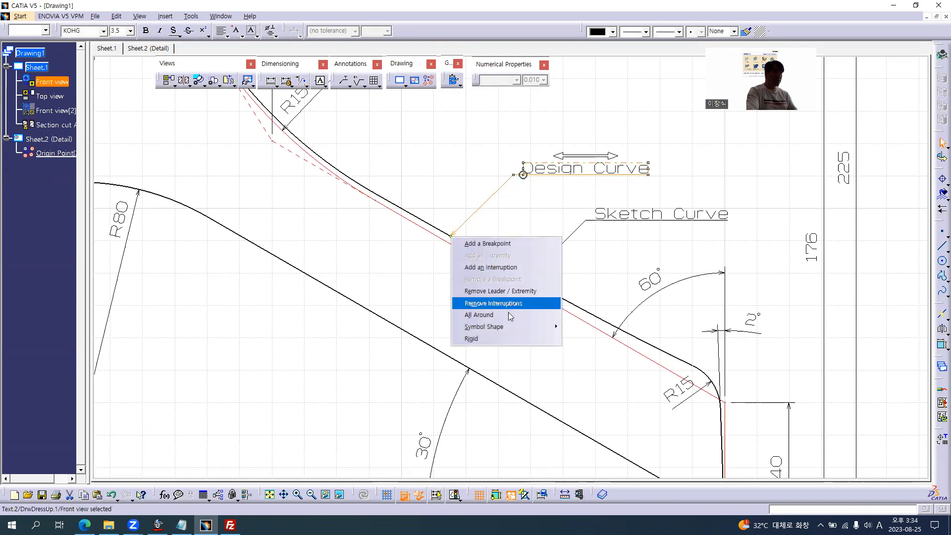
{"action": "mouse_move", "coordinate": [517, 327]}
{"action": "left_click", "coordinate": [592, 172]}
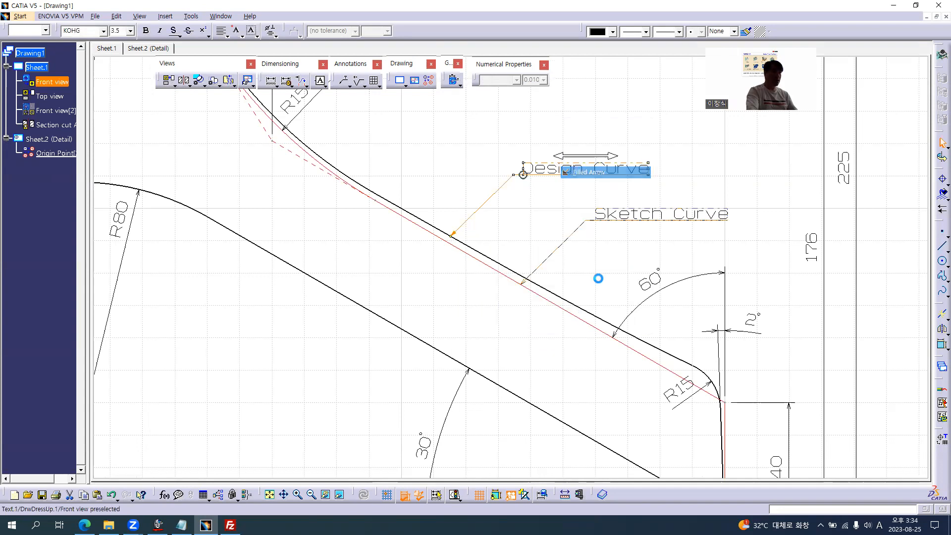
Give the "Sketch Curve" leader a filled arrow symbol at its end on the red sketch line.
{"action": "left_click", "coordinate": [521, 283]}
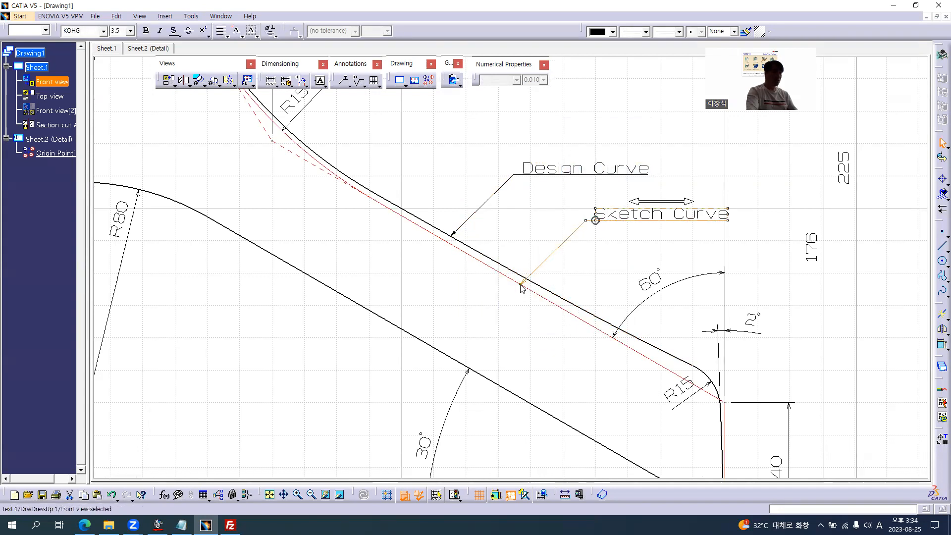
{"action": "right_click", "coordinate": [520, 285]}
{"action": "mouse_move", "coordinate": [597, 375]}
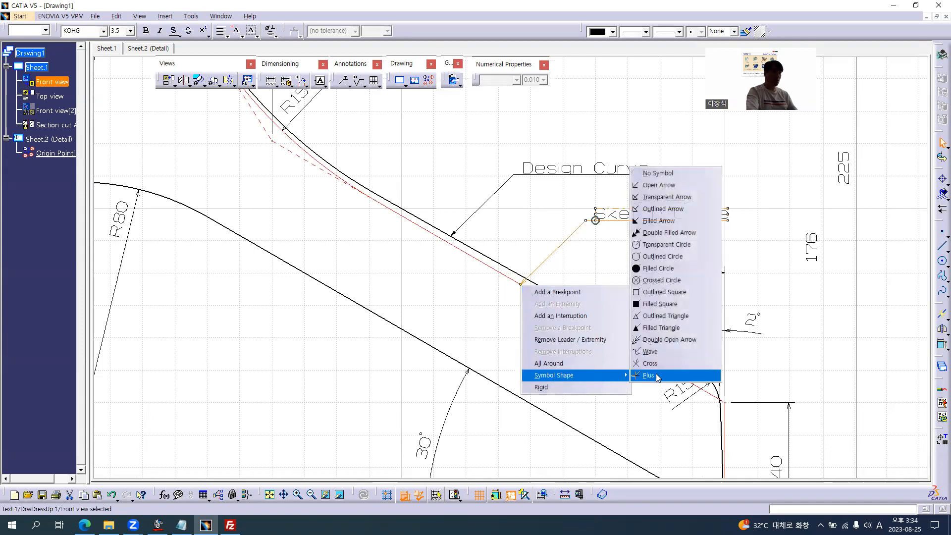
{"action": "left_click", "coordinate": [662, 221]}
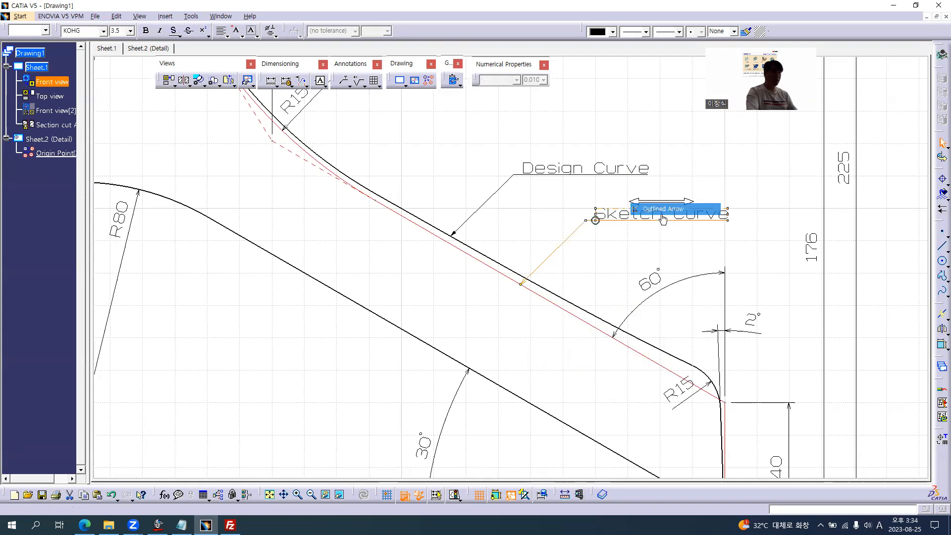
{"action": "right_click", "coordinate": [522, 288]}
{"action": "mouse_move", "coordinate": [603, 375]}
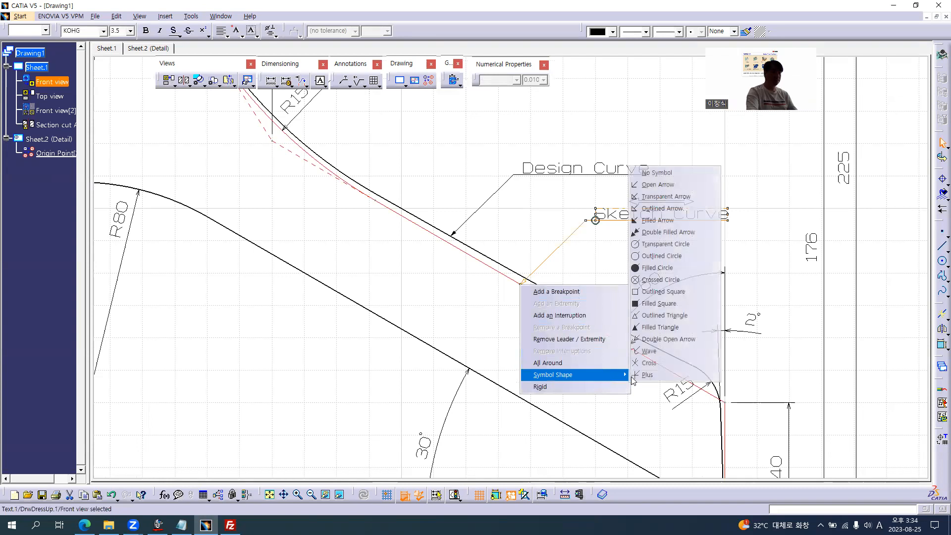
{"action": "left_click", "coordinate": [657, 232]}
{"action": "left_click", "coordinate": [531, 214]}
Check the label colours in the reference drawing and colour both the "Design Curve" and "Sketch Curve" labels red.
{"action": "middle_click_drag", "start_coordinate": [532, 216], "coordinate": [523, 280], "text": "ctrl"}
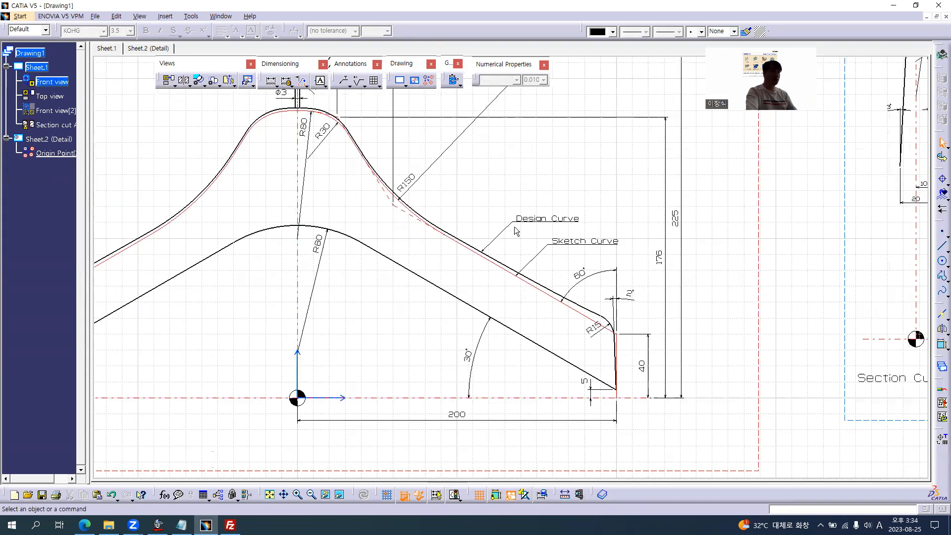
{"action": "key", "text": "alt+Tab"}
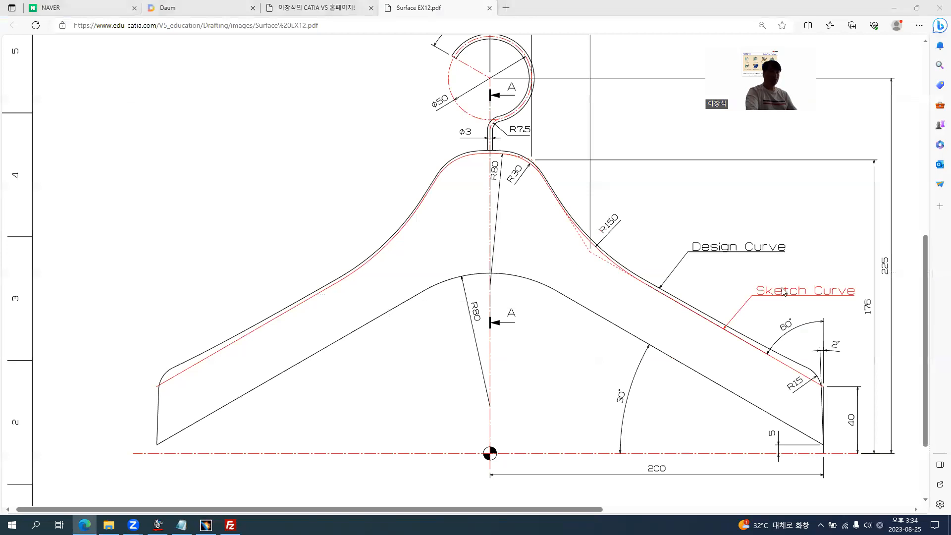
{"action": "key", "text": "alt+Tab"}
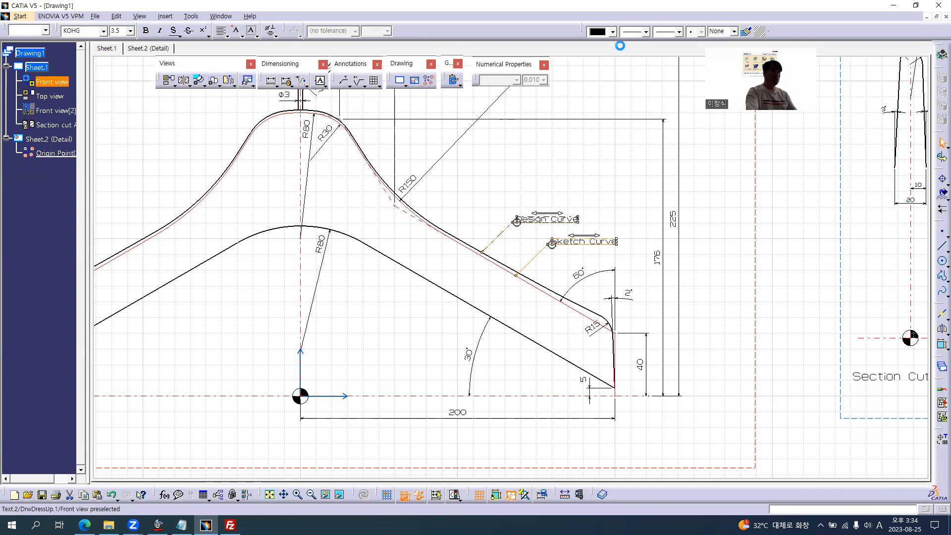
{"action": "left_click", "coordinate": [612, 32]}
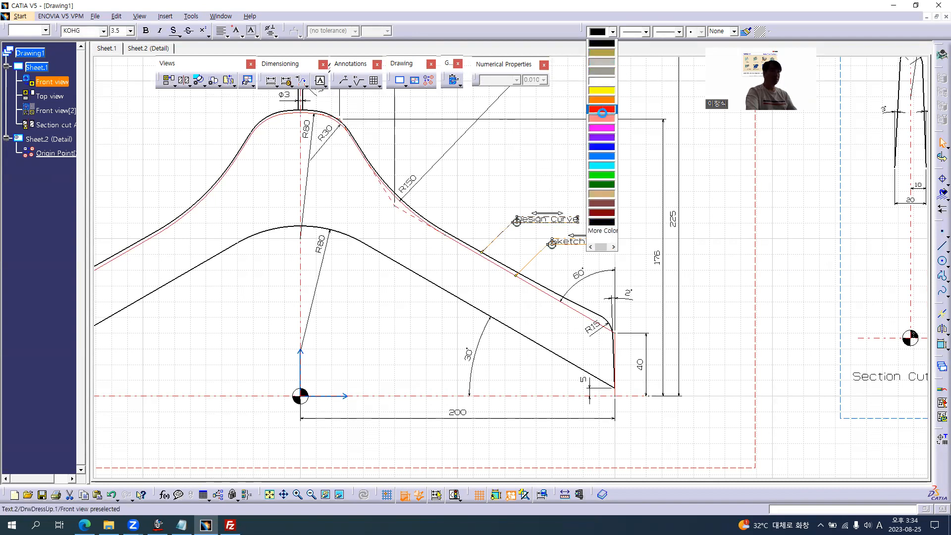
{"action": "left_click", "coordinate": [602, 113]}
{"action": "left_click", "coordinate": [563, 162]}
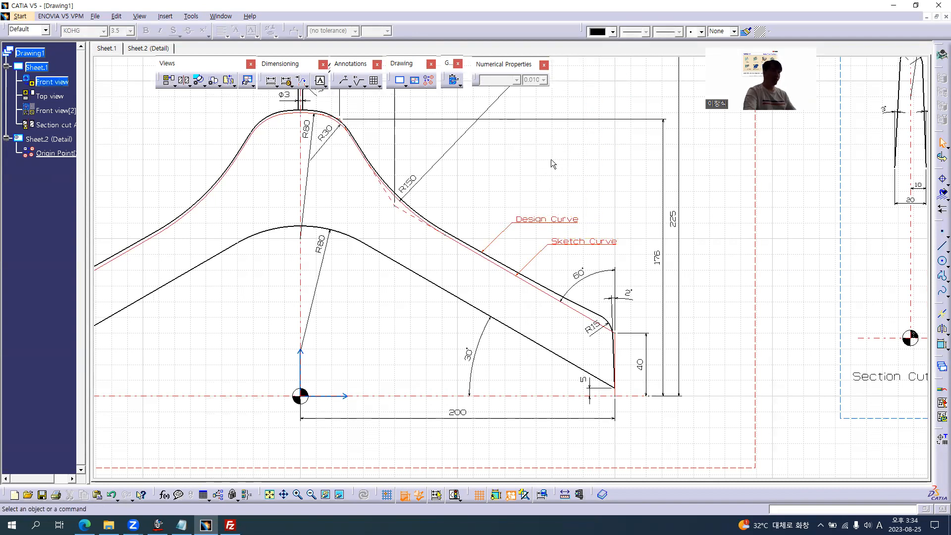
Change the R15 corner dimension to a two-part dimension line with its value on a horizontal segment.
{"action": "middle_click_drag", "start_coordinate": [384, 338], "coordinate": [384, 259]}
{"action": "middle_click_drag", "start_coordinate": [494, 325], "coordinate": [422, 281]}
{"action": "mouse_move", "coordinate": [427, 263]}
{"action": "middle_mouse_down"}
{"action": "mouse_move", "coordinate": [438, 332]}
{"action": "mouse_move", "coordinate": [556, 357]}
{"action": "middle_mouse_up"}
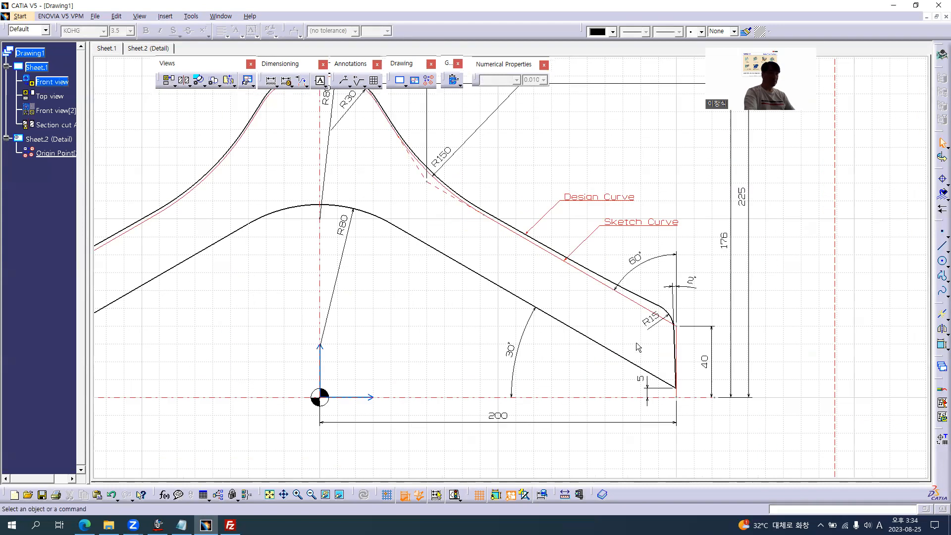
{"action": "middle_click_drag", "start_coordinate": [516, 300], "coordinate": [502, 195]}
{"action": "left_click", "coordinate": [510, 265]}
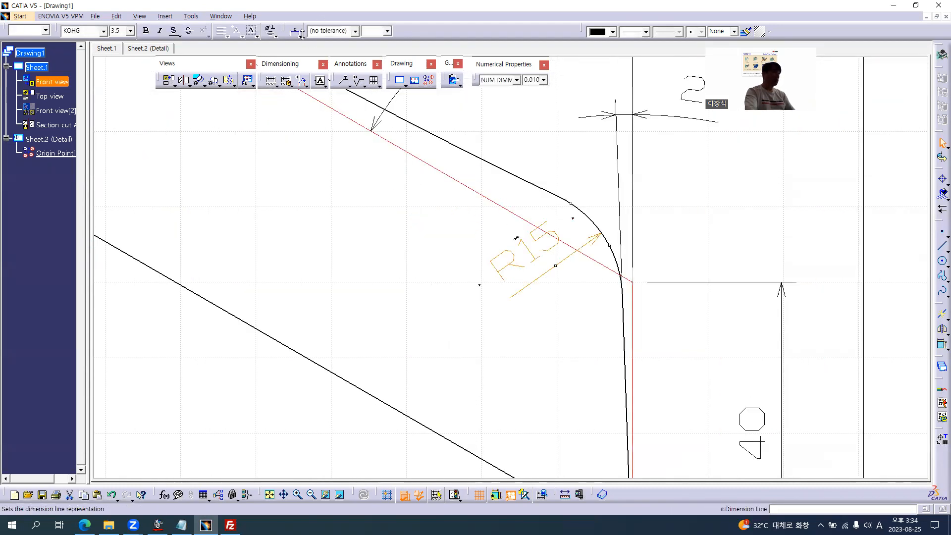
{"action": "left_click", "coordinate": [299, 36]}
{"action": "left_click", "coordinate": [313, 56]}
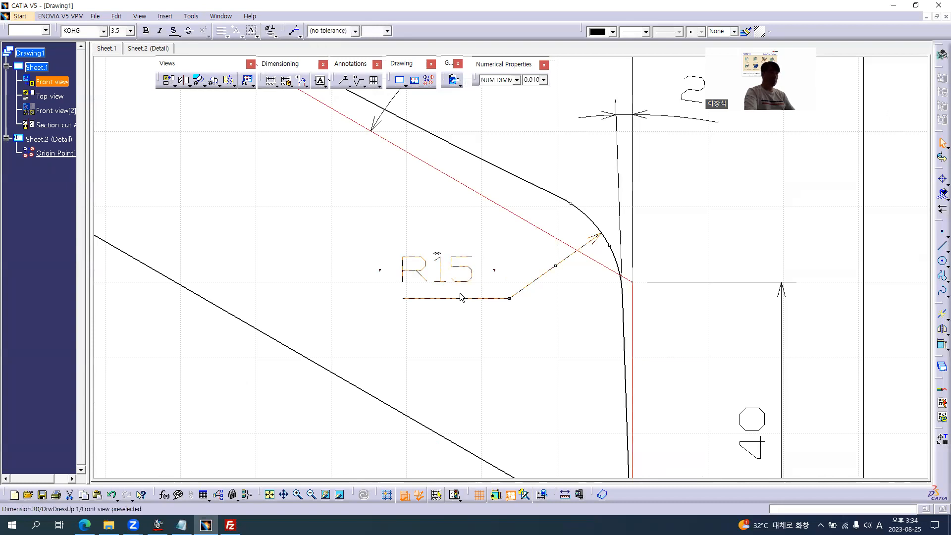
Reposition the R15 dimension's leader and value so they sit close inside the hanger's rounded right corner.
{"action": "left_click_drag", "start_coordinate": [466, 296], "coordinate": [515, 291]}
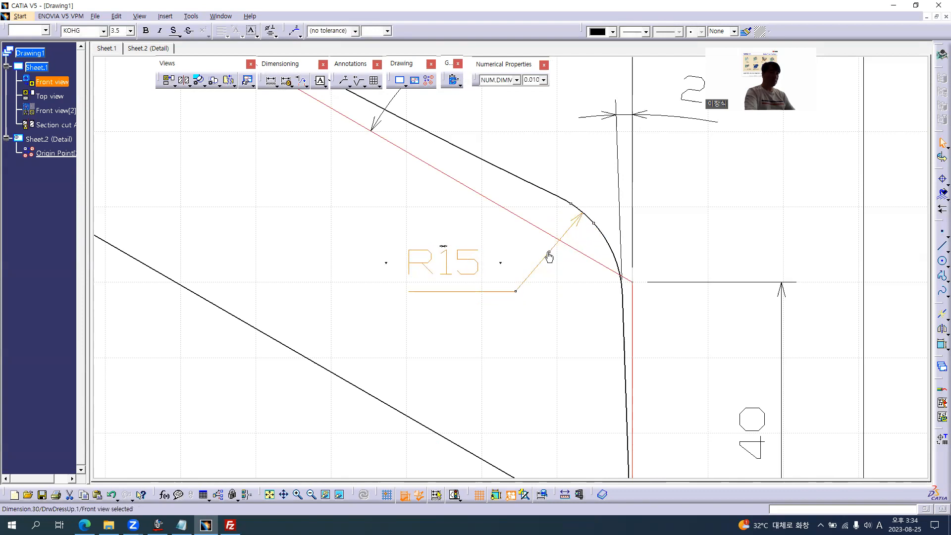
{"action": "mouse_move", "coordinate": [551, 258]}
{"action": "left_mouse_down"}
{"action": "mouse_move", "coordinate": [552, 270]}
{"action": "mouse_move", "coordinate": [557, 262]}
{"action": "left_mouse_up"}
{"action": "left_click_drag", "start_coordinate": [454, 254], "coordinate": [472, 253]}
{"action": "middle_click_drag", "start_coordinate": [549, 339], "coordinate": [507, 360]}
{"action": "mouse_move", "coordinate": [442, 308]}
{"action": "middle_mouse_down"}
{"action": "mouse_move", "coordinate": [449, 292]}
{"action": "mouse_move", "coordinate": [438, 295]}
{"action": "middle_mouse_up"}
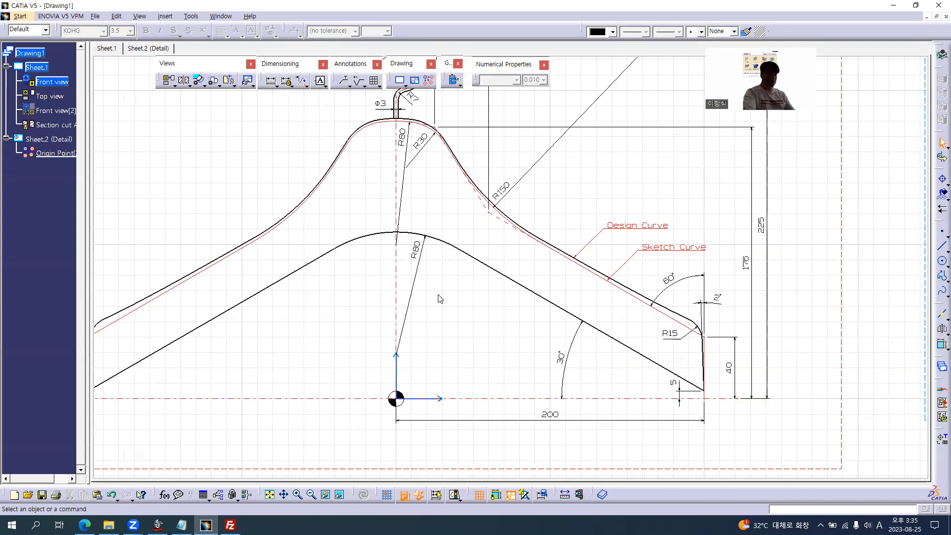
Compare with the reference drawing and set the R150 dimension line's extension to "Not till center".
{"action": "key", "text": "alt+Tab"}
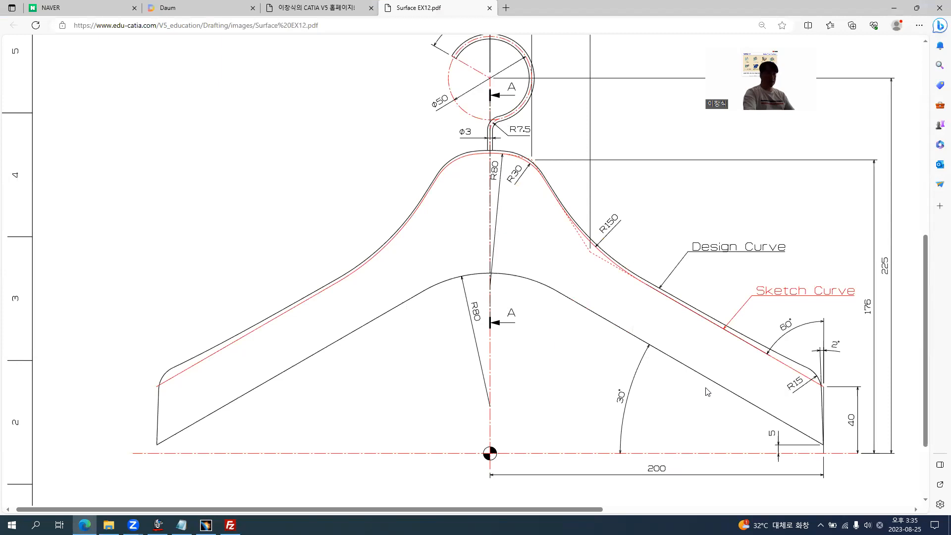
{"action": "key", "text": "alt+Tab"}
{"action": "middle_click_drag", "start_coordinate": [533, 340], "coordinate": [550, 393]}
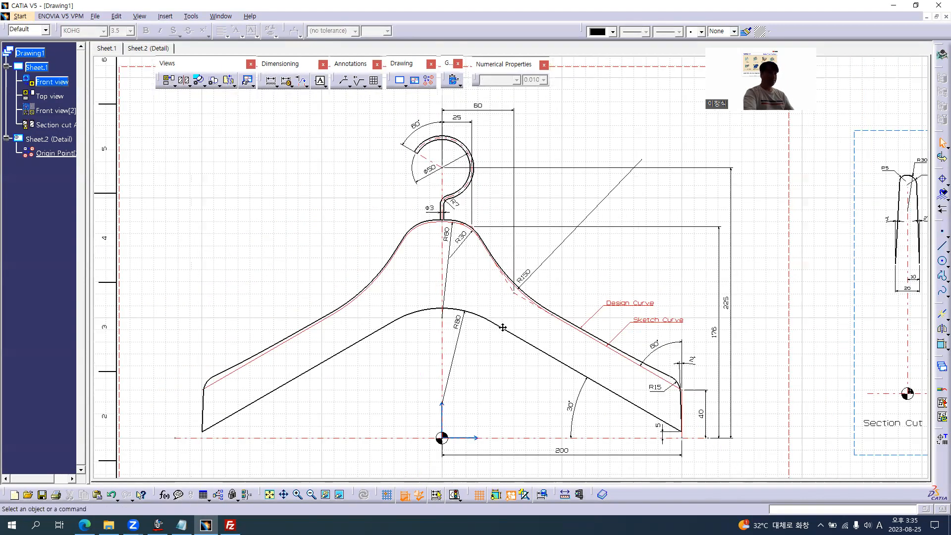
{"action": "middle_click_drag", "start_coordinate": [519, 352], "coordinate": [541, 389]}
{"action": "left_click", "coordinate": [583, 279]}
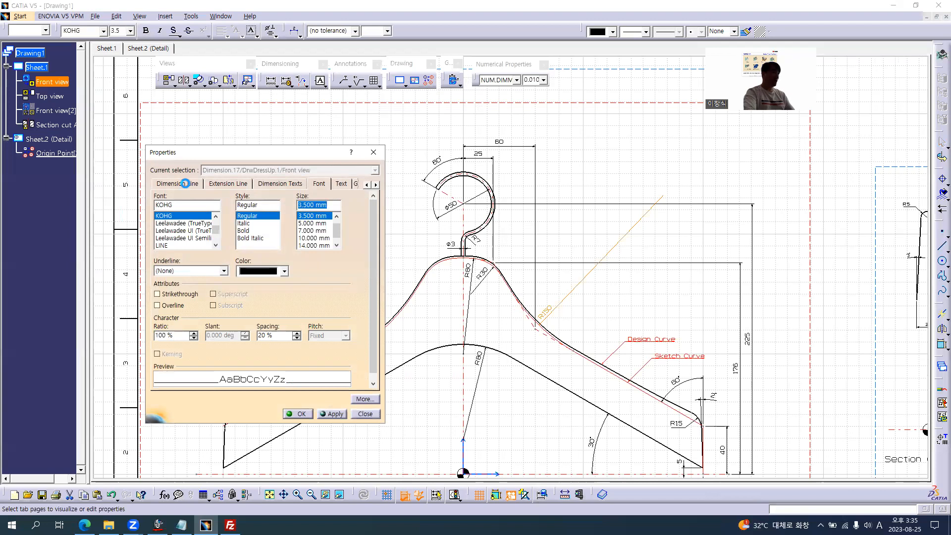
{"action": "left_click", "coordinate": [184, 184]}
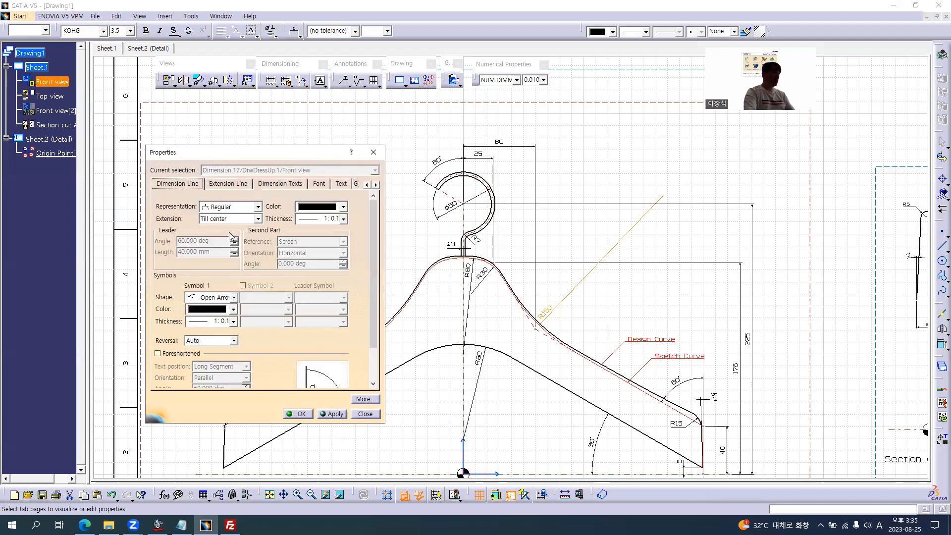
{"action": "left_click", "coordinate": [229, 219]}
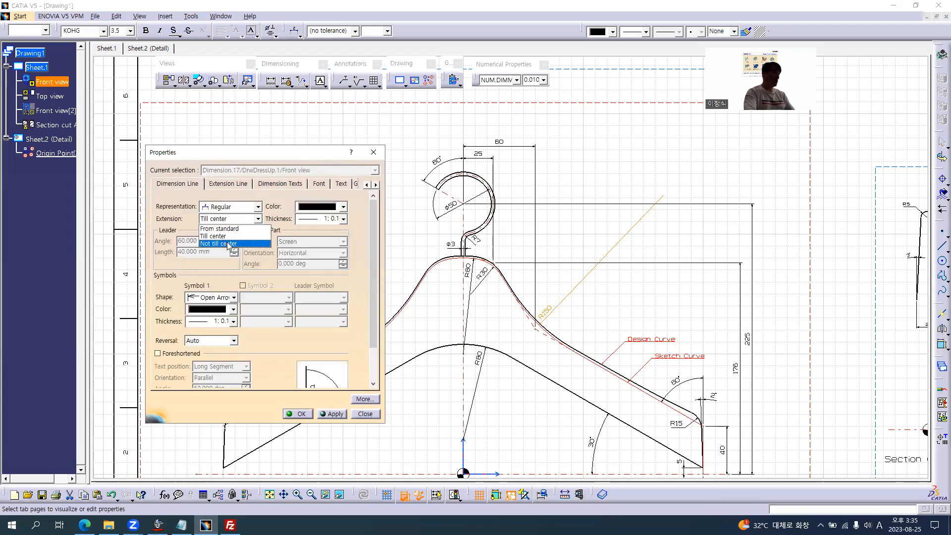
{"action": "left_click", "coordinate": [228, 244]}
{"action": "left_click", "coordinate": [303, 415]}
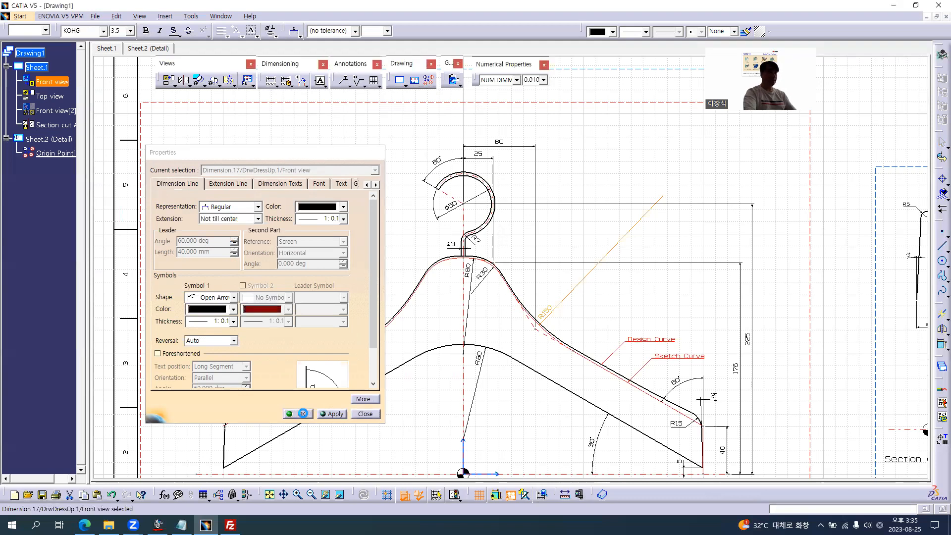
{"action": "left_click", "coordinate": [583, 307]}
Move the R150 value slightly along its shortened dimension line, just outside the hanger's shoulder curve.
{"action": "middle_click_drag", "start_coordinate": [499, 385], "coordinate": [500, 322]}
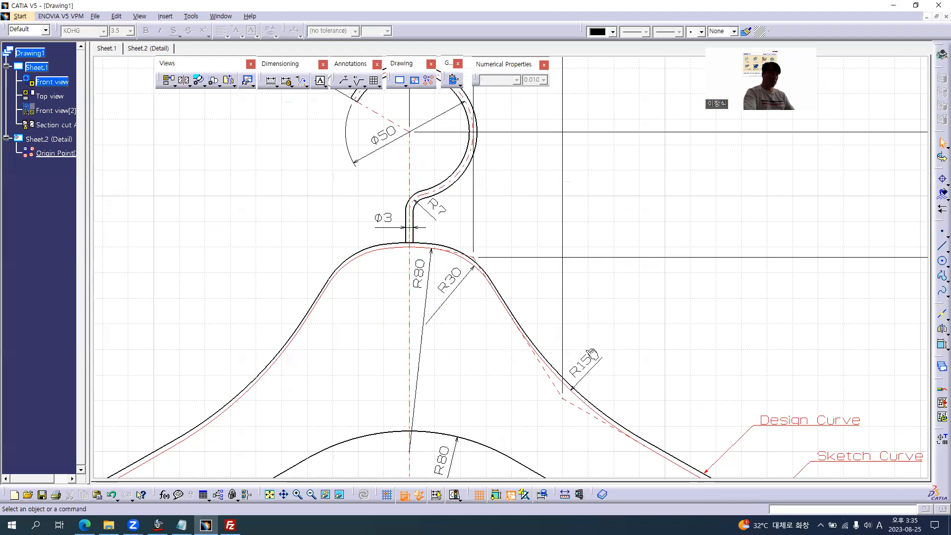
{"action": "left_click", "coordinate": [587, 356]}
{"action": "left_click_drag", "start_coordinate": [585, 358], "coordinate": [586, 353]}
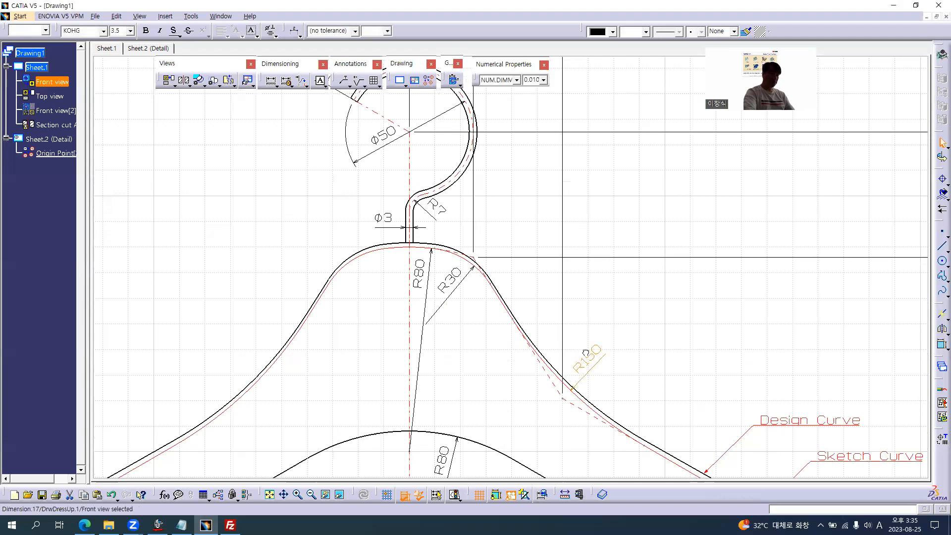
{"action": "left_click", "coordinate": [639, 282]}
{"action": "mouse_move", "coordinate": [639, 282]}
{"action": "middle_mouse_down"}
{"action": "mouse_move", "coordinate": [639, 325]}
{"action": "mouse_move", "coordinate": [631, 323]}
{"action": "middle_mouse_up"}
Switch to the reference drawing Surface EX12.pdf and examine the whole front view alongside the section cut.
{"action": "key", "text": "alt+Tab"}
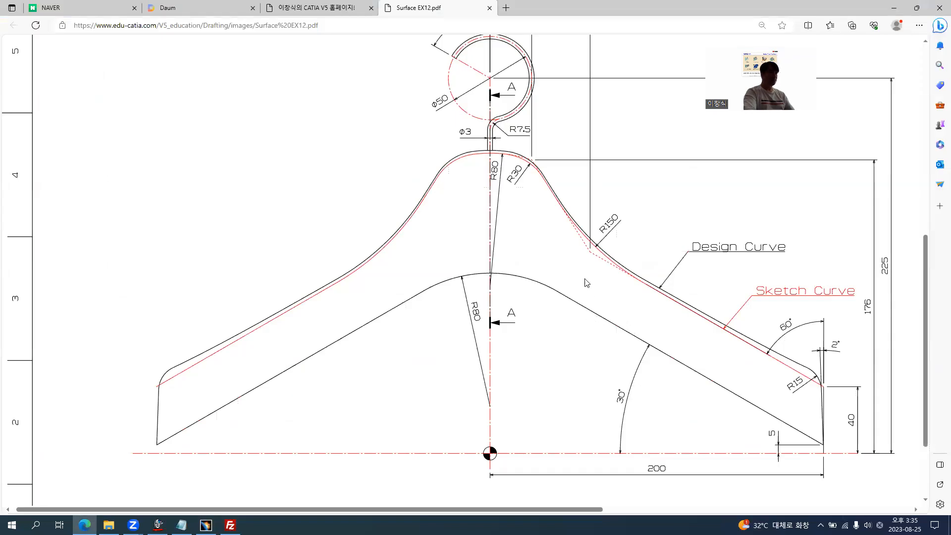
{"action": "scroll", "coordinate": [558, 238], "scroll_direction": "down", "scroll_amount": 1, "text": "ctrl"}
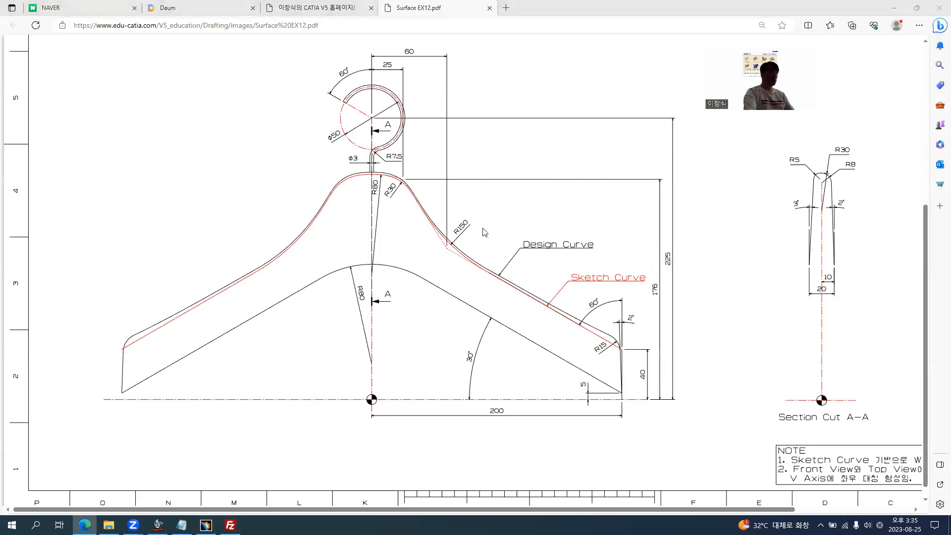
Switch back to the CATIA drawing and make the hanger's top view the active view.
{"action": "key", "text": "alt+Tab"}
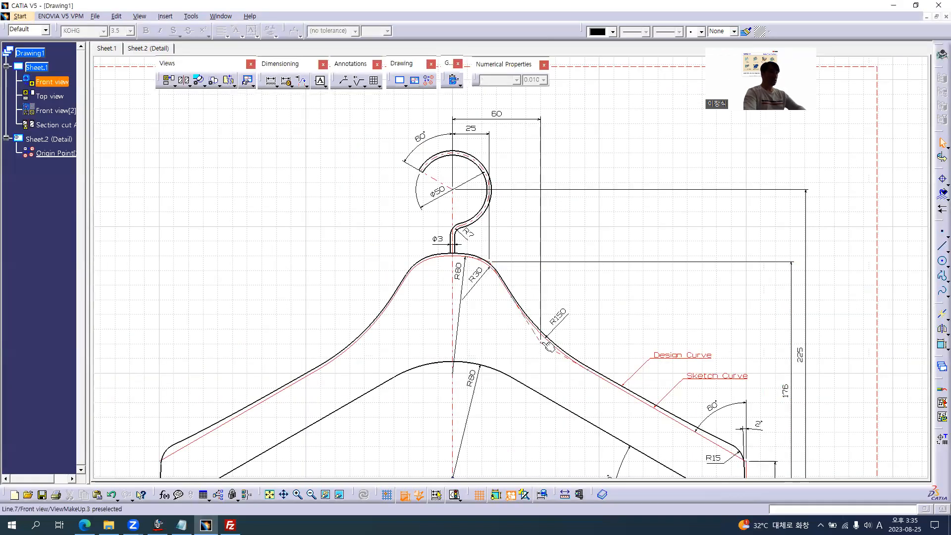
{"action": "scroll", "coordinate": [541, 343], "scroll_direction": "down", "scroll_amount": 2, "text": "ctrl"}
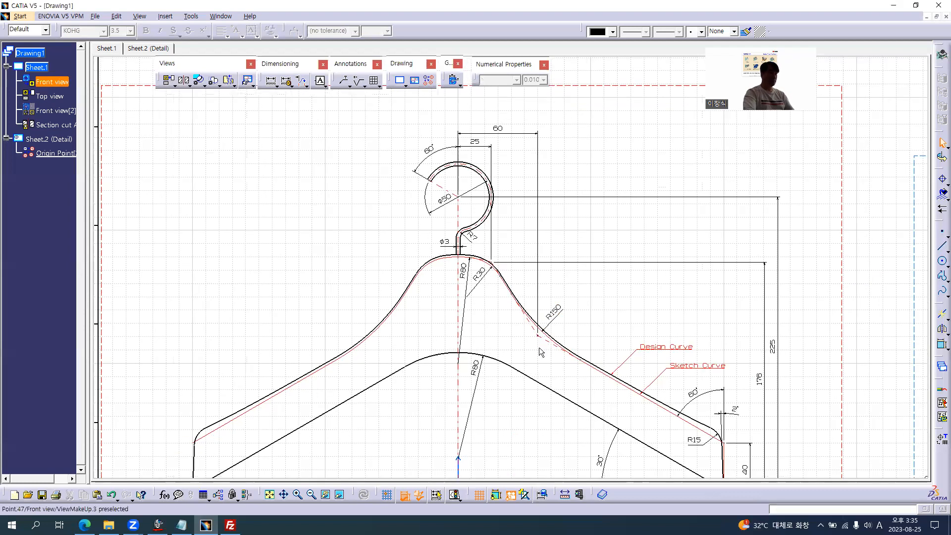
{"action": "scroll", "coordinate": [541, 350], "scroll_direction": "down", "scroll_amount": 1, "text": "ctrl"}
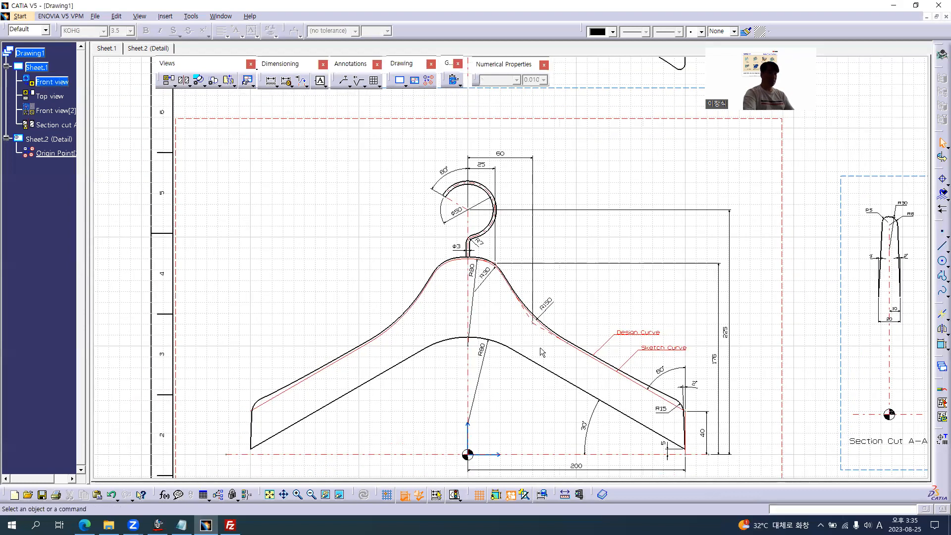
{"action": "scroll", "coordinate": [541, 351], "scroll_direction": "down", "scroll_amount": 1, "text": "ctrl"}
{"action": "scroll", "coordinate": [530, 252], "scroll_direction": "up", "scroll_amount": 1}
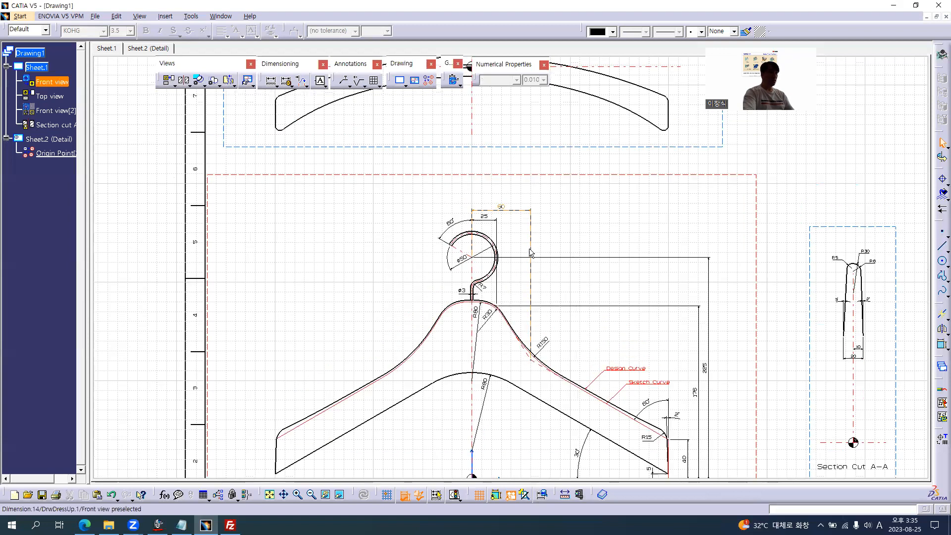
{"action": "scroll", "coordinate": [510, 297], "scroll_direction": "up", "scroll_amount": 4}
{"action": "left_click", "coordinate": [525, 316]}
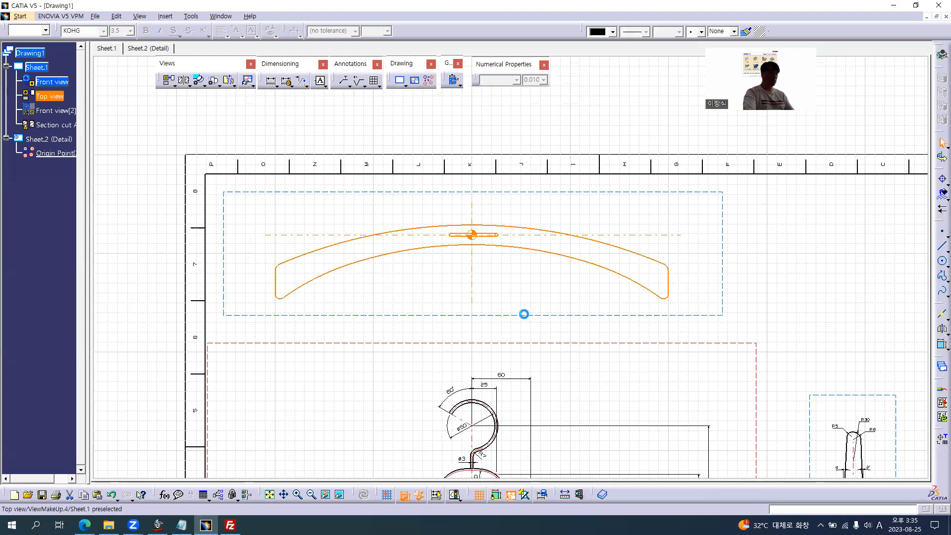
{"action": "double_click", "coordinate": [530, 316]}
{"action": "left_click", "coordinate": [516, 278]}
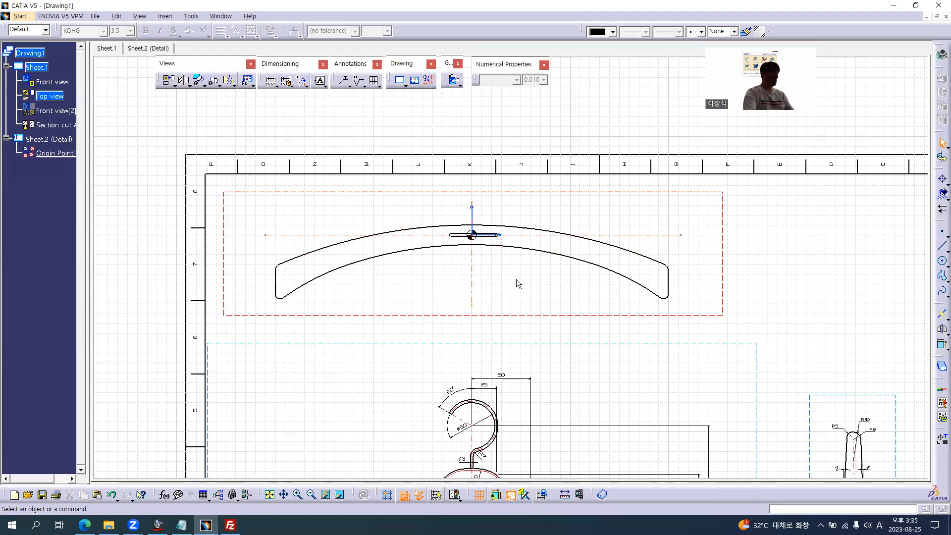
{"action": "mouse_move", "coordinate": [599, 308]}
{"action": "middle_mouse_down", "text": "ctrl"}
{"action": "mouse_move", "coordinate": [593, 263]}
{"action": "mouse_move", "coordinate": [521, 307]}
{"action": "middle_mouse_up", "text": "ctrl"}
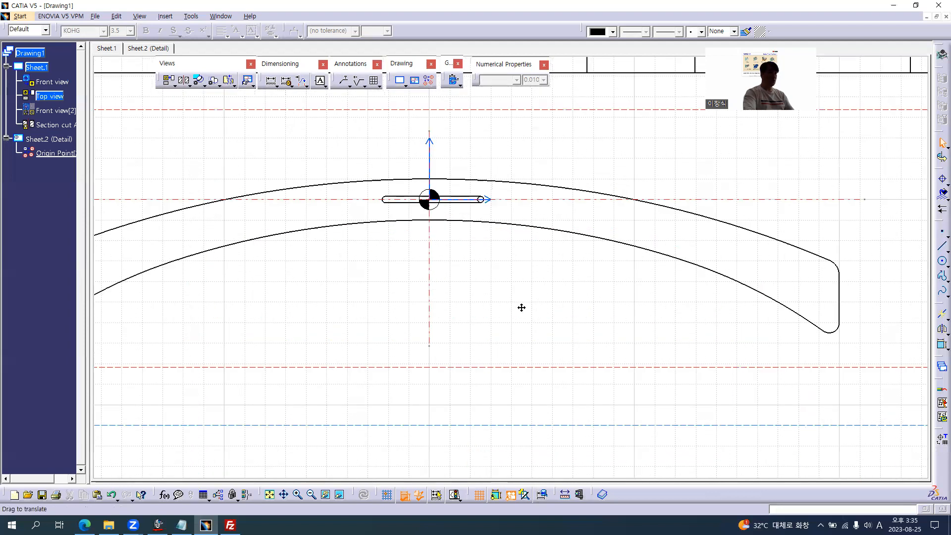
Dimension the 10 mm distance from the top view's horizontal axis to the upper curve using Anchor 4, checking the placement against the reference drawing.
{"action": "left_click", "coordinate": [270, 80]}
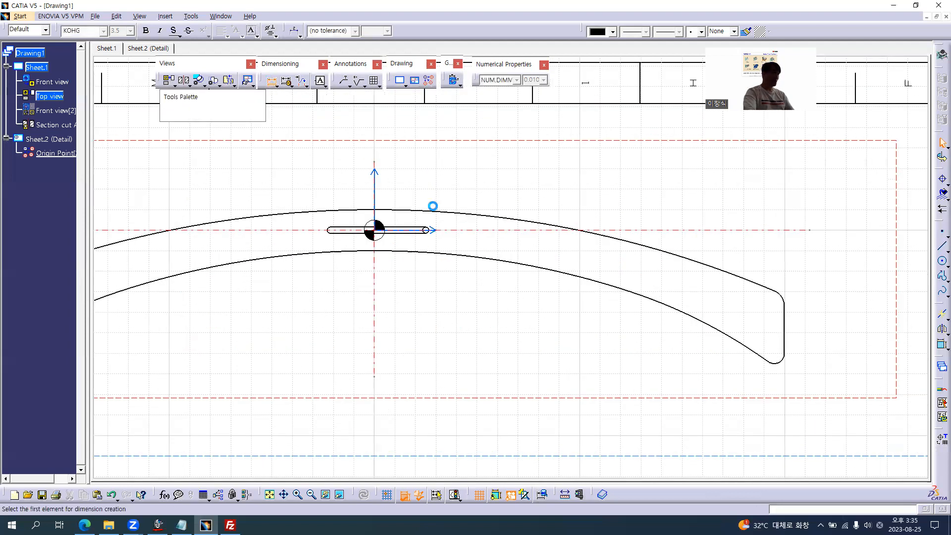
{"action": "left_click", "coordinate": [478, 235]}
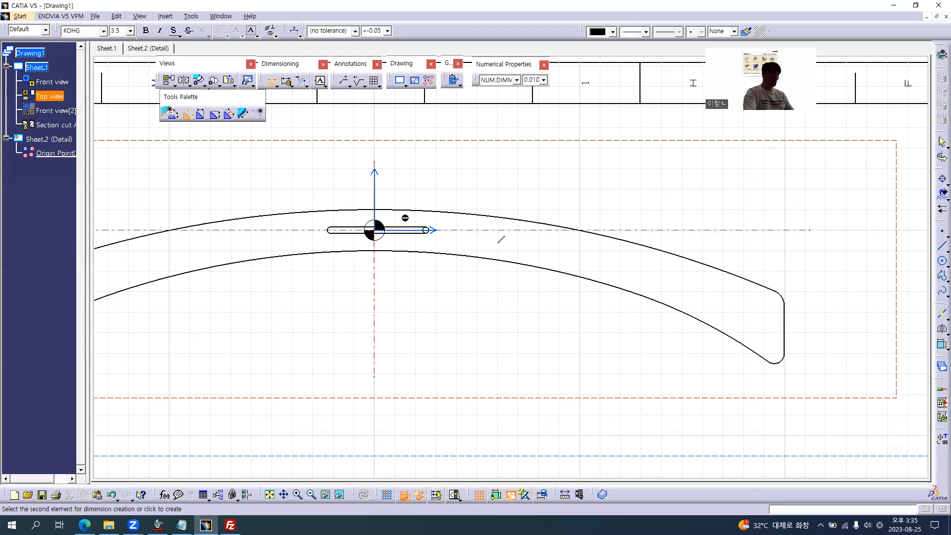
{"action": "left_click", "coordinate": [390, 211]}
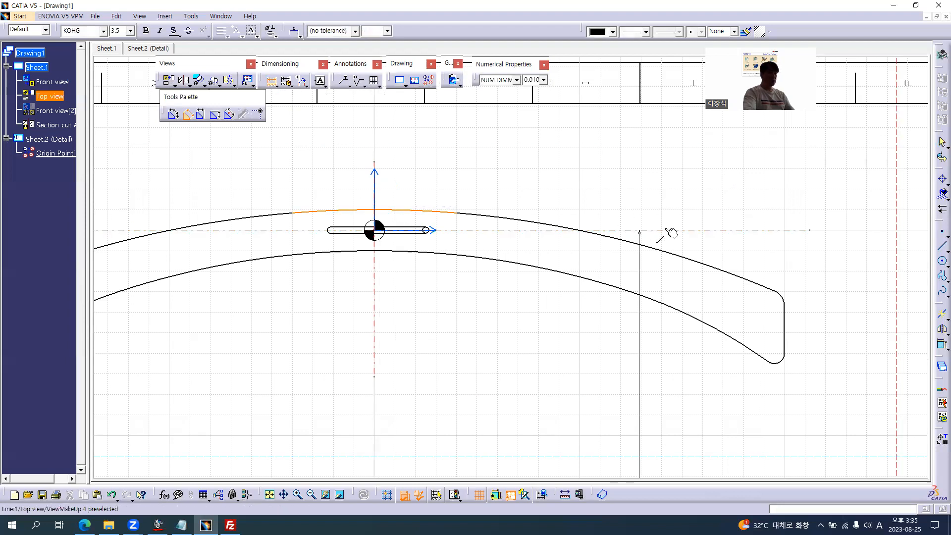
{"action": "right_click", "coordinate": [736, 210]}
{"action": "mouse_move", "coordinate": [822, 273]}
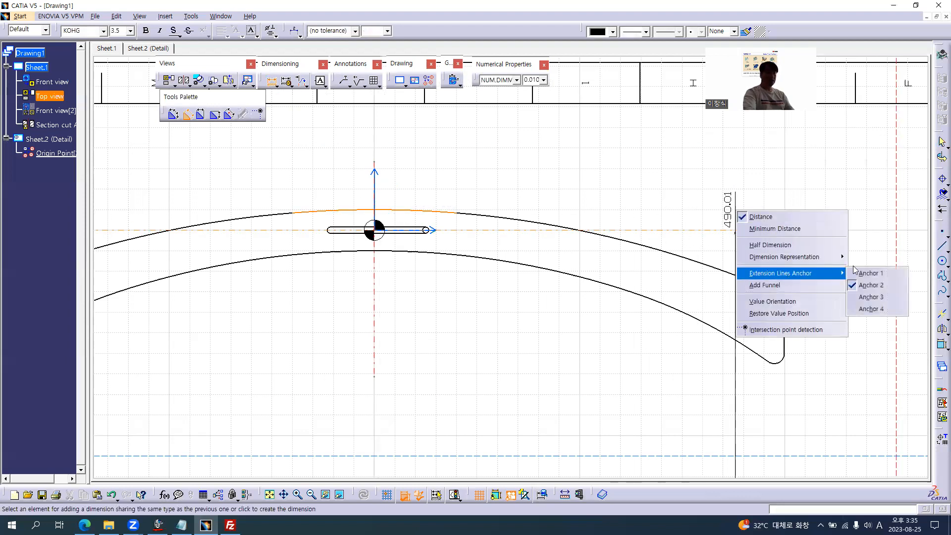
{"action": "left_click", "coordinate": [871, 308]}
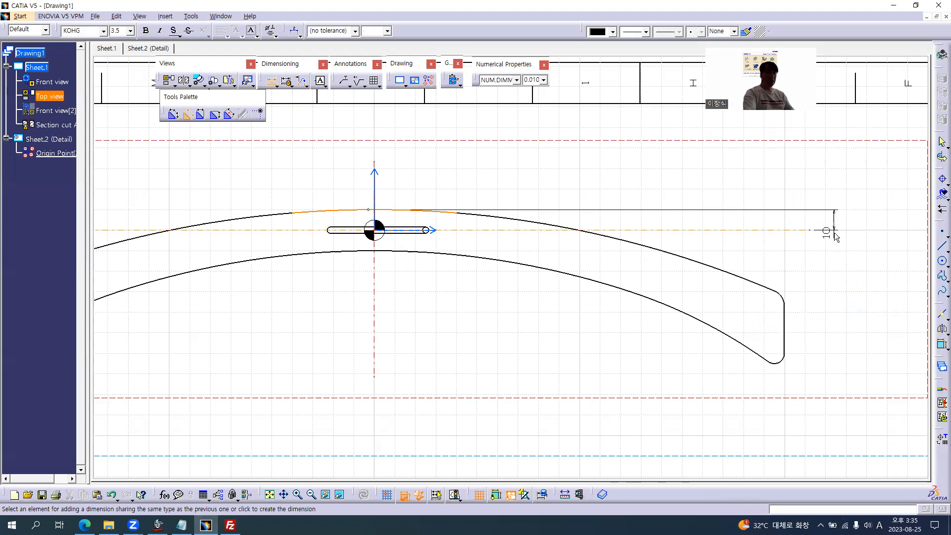
{"action": "key", "text": "alt+Tab"}
{"action": "scroll", "coordinate": [641, 223], "scroll_direction": "up", "scroll_amount": 5}
{"action": "key", "text": "alt+Tab"}
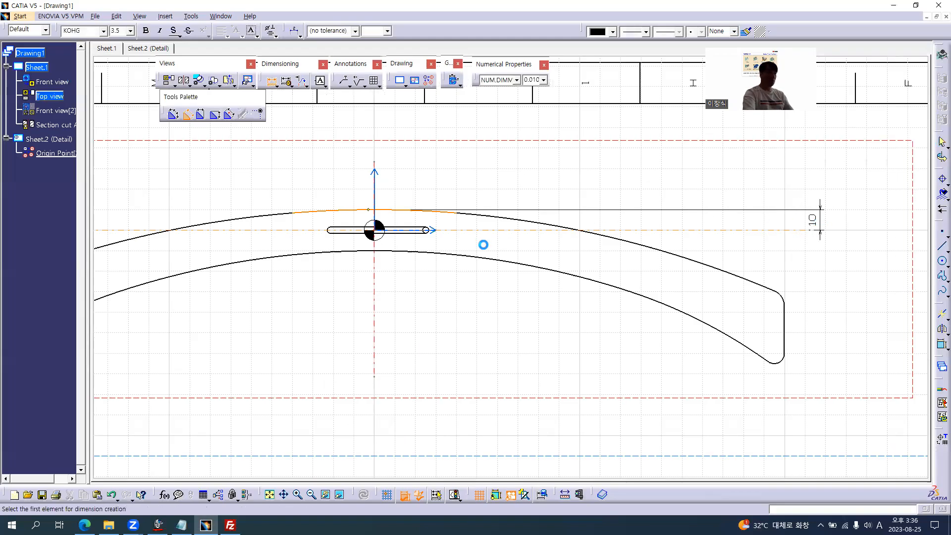
Dimension the 10 mm distance from the horizontal axis to the lower curve using Anchor 3, aligned with the upper curve's dimension.
{"action": "left_click", "coordinate": [480, 230]}
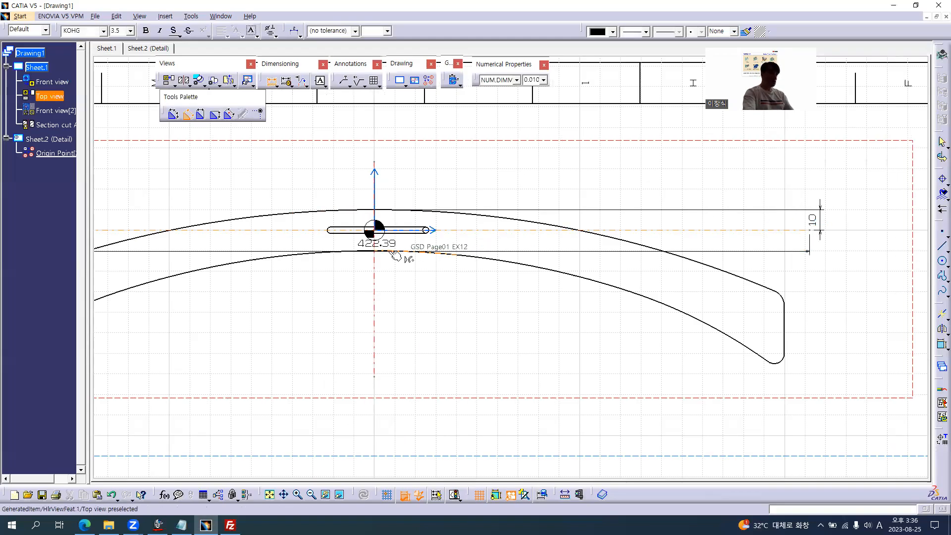
{"action": "left_click", "coordinate": [394, 254]}
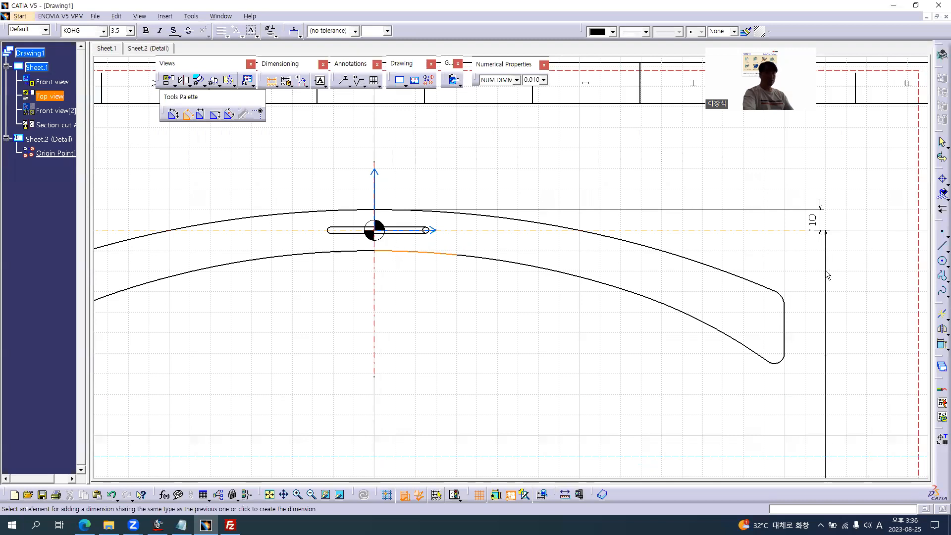
{"action": "right_click", "coordinate": [826, 274]}
{"action": "mouse_move", "coordinate": [864, 335]}
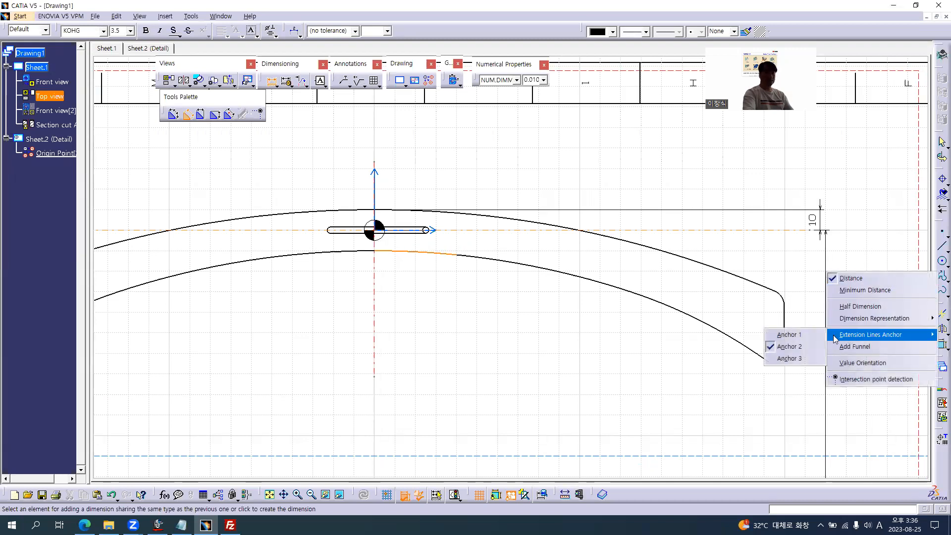
{"action": "left_click", "coordinate": [792, 357]}
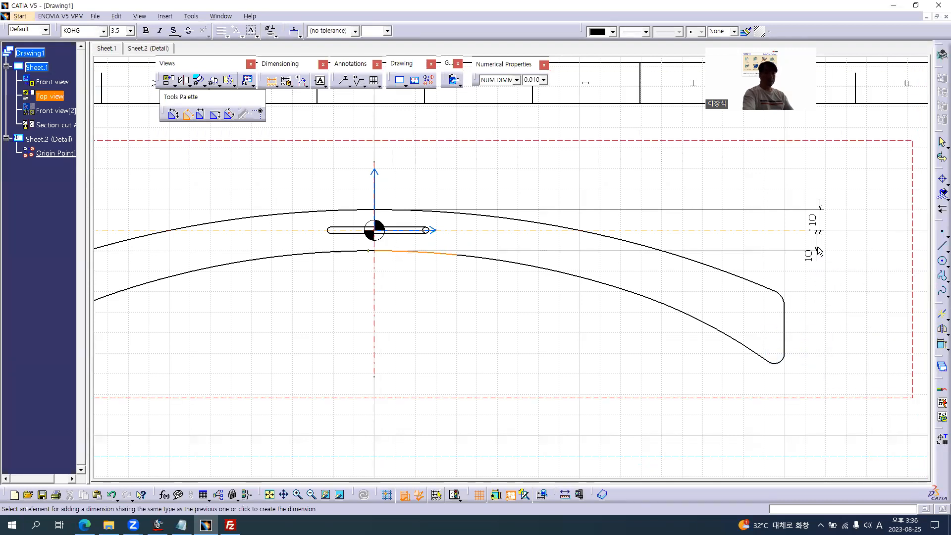
{"action": "left_click", "coordinate": [822, 231]}
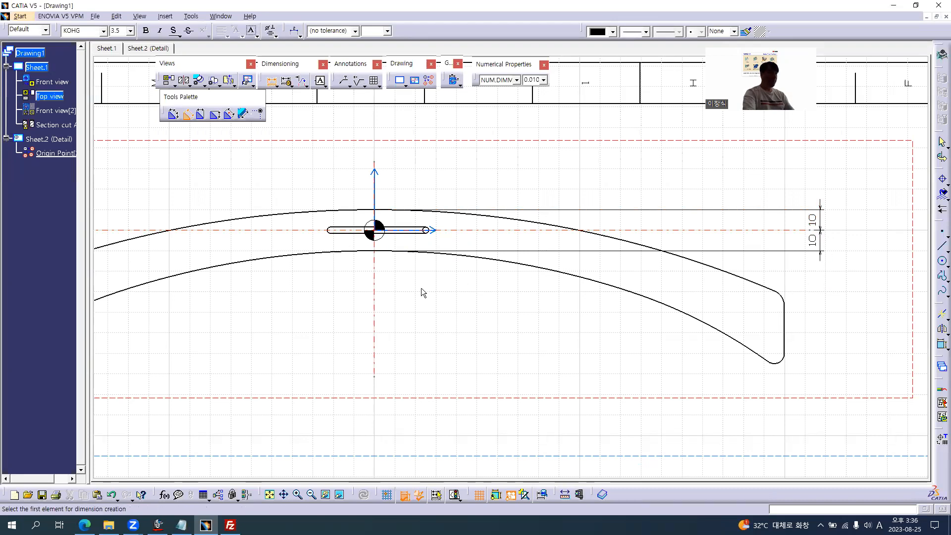
Check the reference top view and duplicate the geometry of the hanger's right end line and the adjoining lower curve.
{"action": "key", "text": "alt+Tab"}
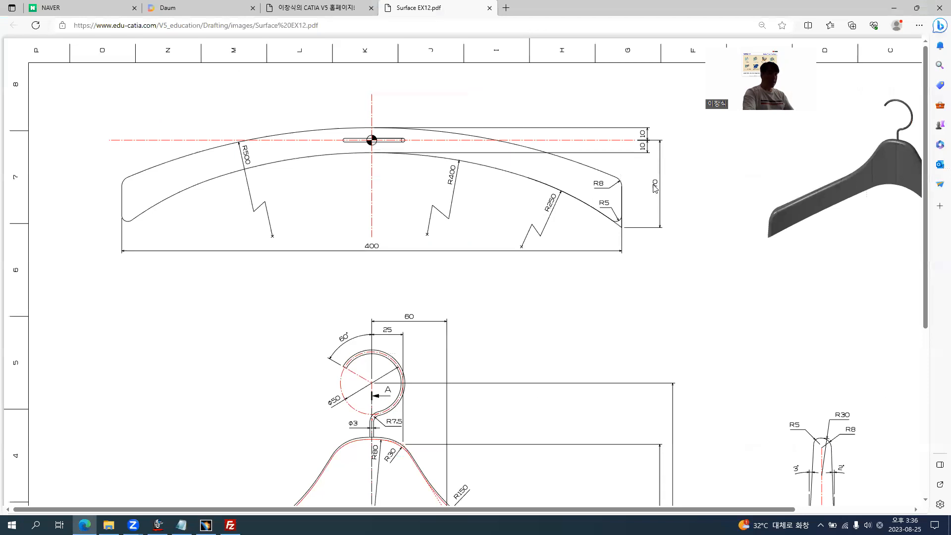
{"action": "key", "text": "alt+Tab"}
{"action": "middle_click_drag", "start_coordinate": [721, 317], "coordinate": [576, 244]}
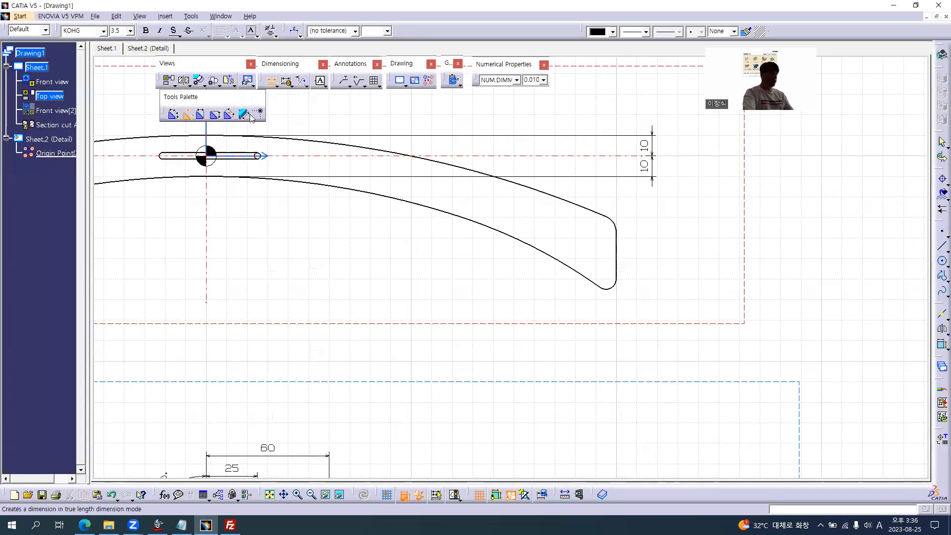
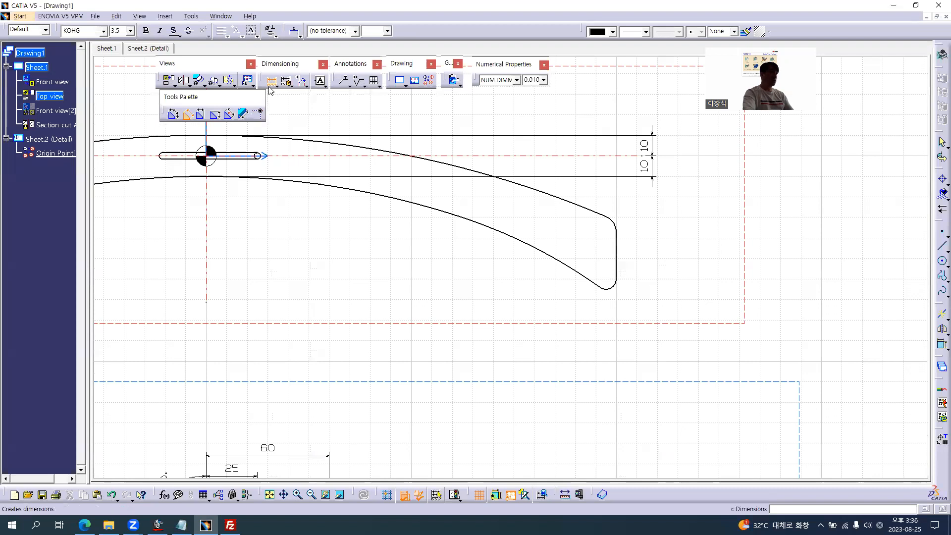
{"action": "key", "text": "Escape"}
{"action": "mouse_move", "coordinate": [672, 240]}
{"action": "middle_mouse_down"}
{"action": "mouse_move", "coordinate": [700, 244]}
{"action": "mouse_move", "coordinate": [495, 221]}
{"action": "mouse_move", "coordinate": [558, 245]}
{"action": "mouse_move", "coordinate": [606, 240]}
{"action": "middle_mouse_up"}
{"action": "left_click", "coordinate": [606, 240]}
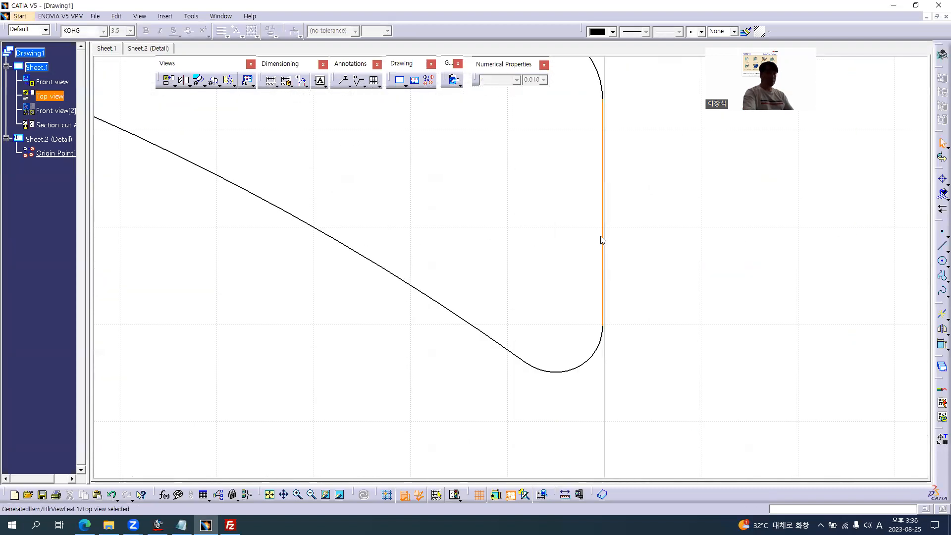
{"action": "right_click", "coordinate": [606, 239]}
{"action": "left_click", "coordinate": [637, 374]}
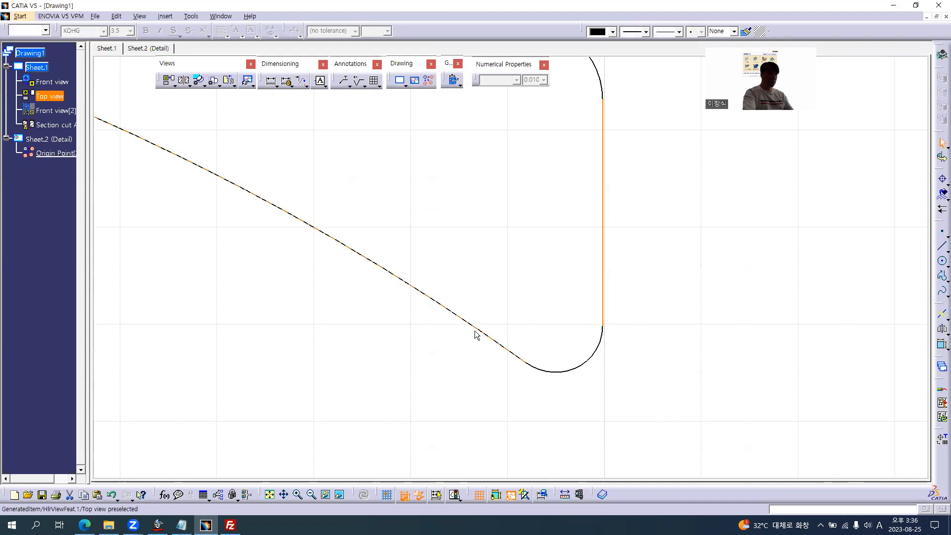
{"action": "right_click", "coordinate": [482, 330]}
{"action": "left_click", "coordinate": [558, 471]}
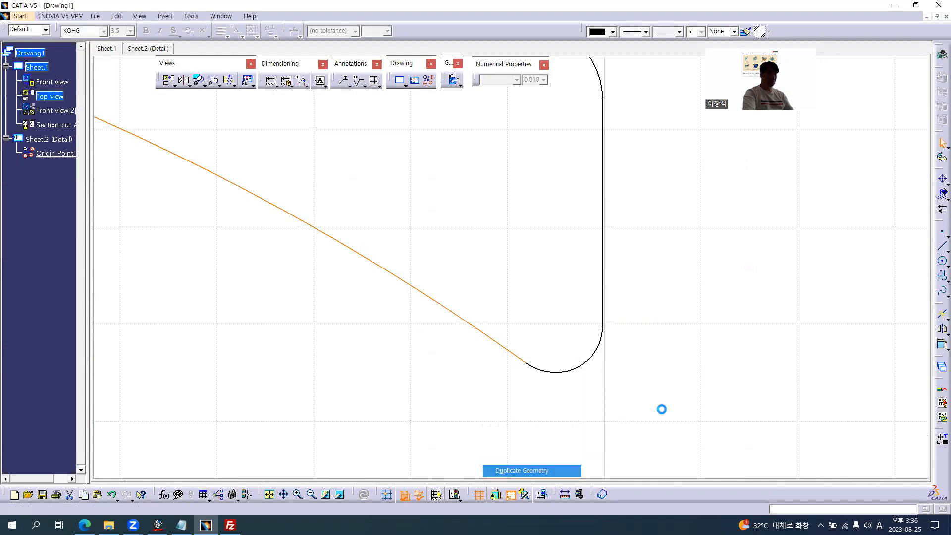
Trim the duplicated end line and lower curve to each other so they meet in a sharp corner beyond the fillet.
{"action": "left_click", "coordinate": [948, 319]}
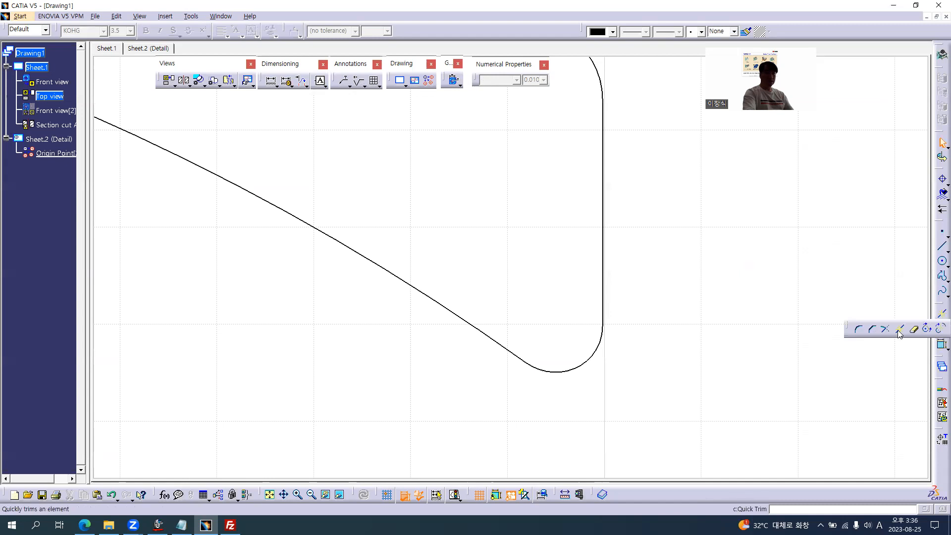
{"action": "left_click", "coordinate": [886, 328]}
{"action": "left_click", "coordinate": [603, 246]}
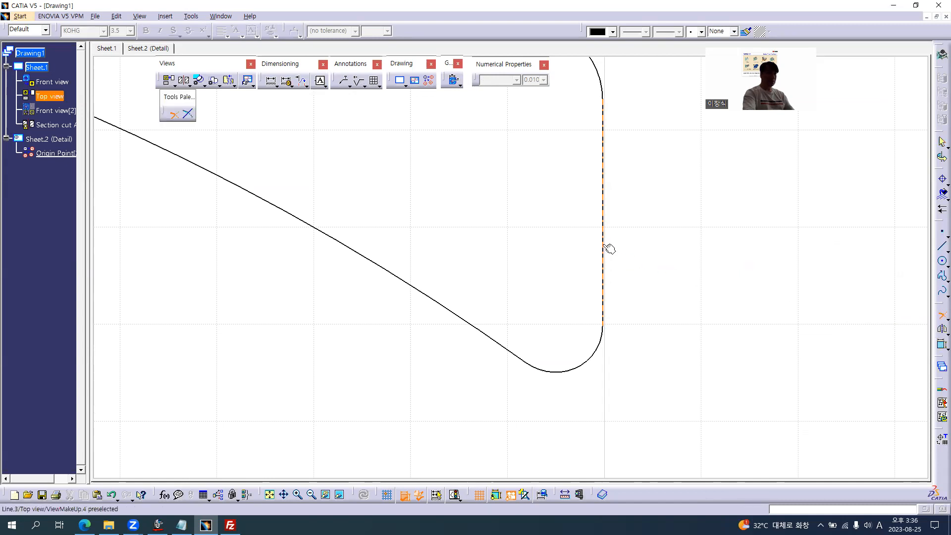
{"action": "left_click", "coordinate": [501, 344]}
{"action": "left_click", "coordinate": [603, 383]}
{"action": "left_click", "coordinate": [567, 394], "text": "ctrl"}
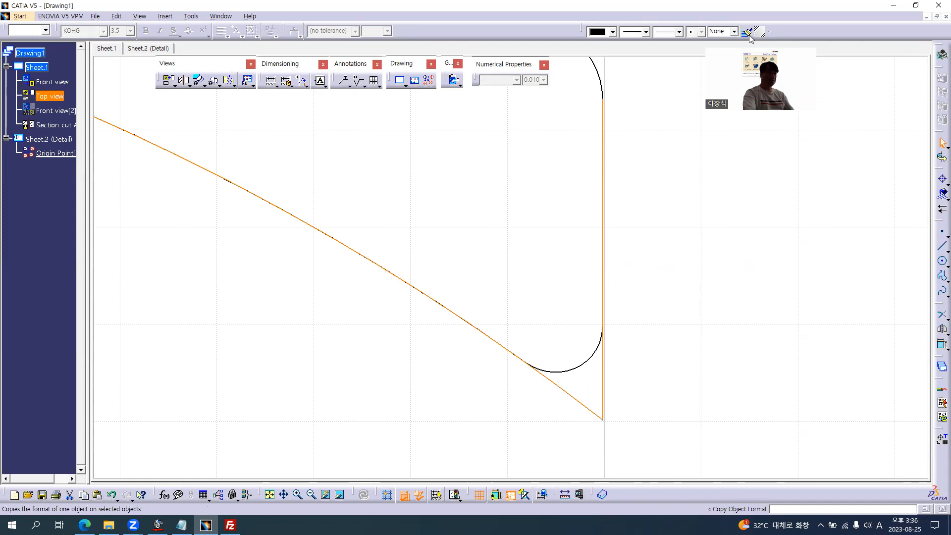
{"action": "middle_click_drag", "start_coordinate": [670, 305], "coordinate": [657, 255]}
{"action": "mouse_move", "coordinate": [410, 391]}
{"action": "middle_mouse_down"}
{"action": "mouse_move", "coordinate": [557, 240]}
{"action": "mouse_move", "coordinate": [557, 186]}
{"action": "middle_mouse_up"}
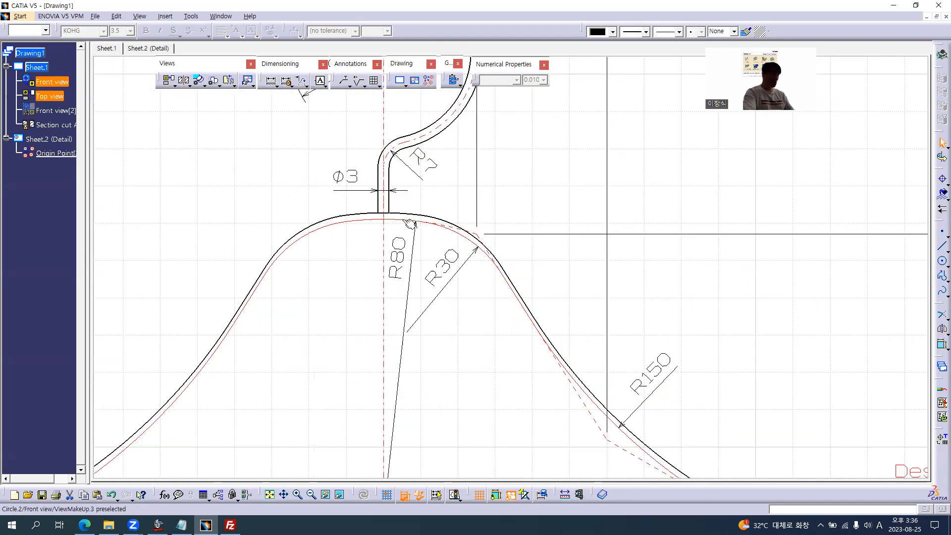
{"action": "left_click", "coordinate": [412, 221]}
{"action": "middle_click_drag", "start_coordinate": [616, 157], "coordinate": [631, 193], "text": "ctrl"}
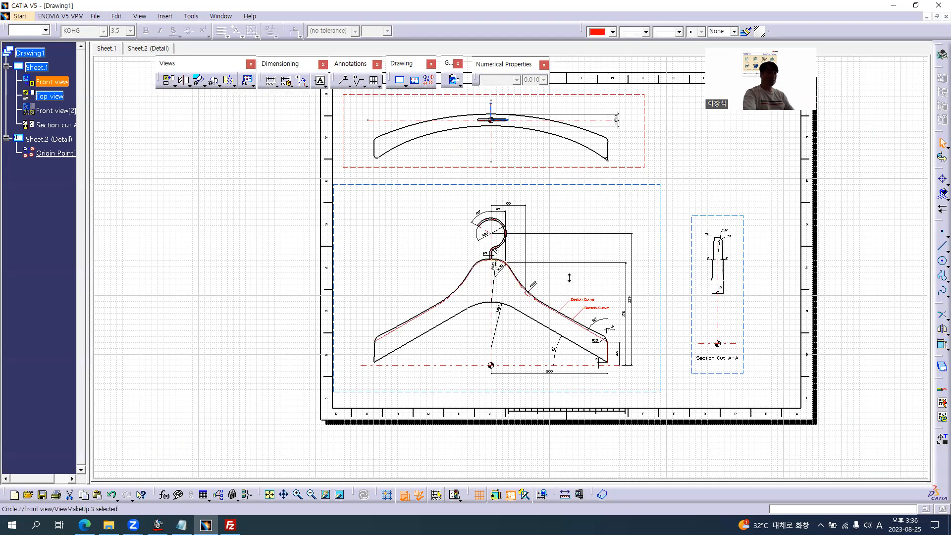
{"action": "middle_click_drag", "start_coordinate": [571, 156], "coordinate": [507, 225]}
{"action": "middle_click_drag", "start_coordinate": [507, 225], "coordinate": [569, 114], "text": "ctrl"}
{"action": "middle_click_drag", "start_coordinate": [569, 114], "coordinate": [481, 335]}
{"action": "middle_click_drag", "start_coordinate": [482, 335], "coordinate": [478, 258], "text": "ctrl"}
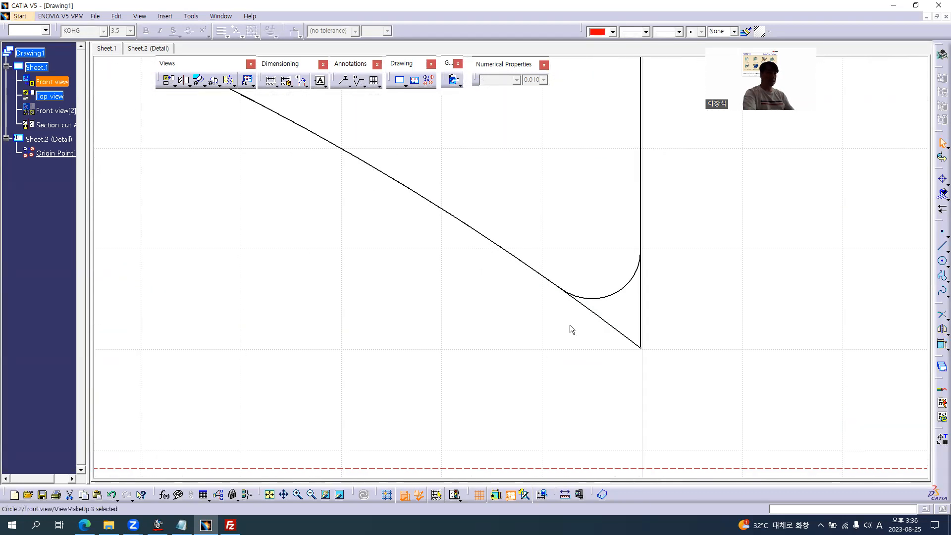
Set the line thickness of the trimmed end line and lower curve at the top view's right corner to 0.13 mm.
{"action": "left_click", "coordinate": [608, 325]}
{"action": "left_click", "coordinate": [640, 298], "text": "ctrl"}
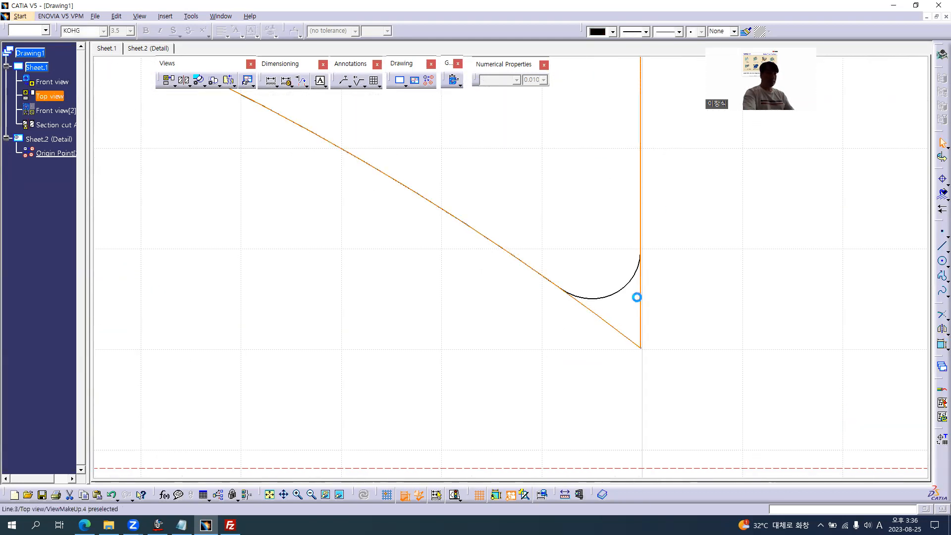
{"action": "left_click", "coordinate": [645, 32]}
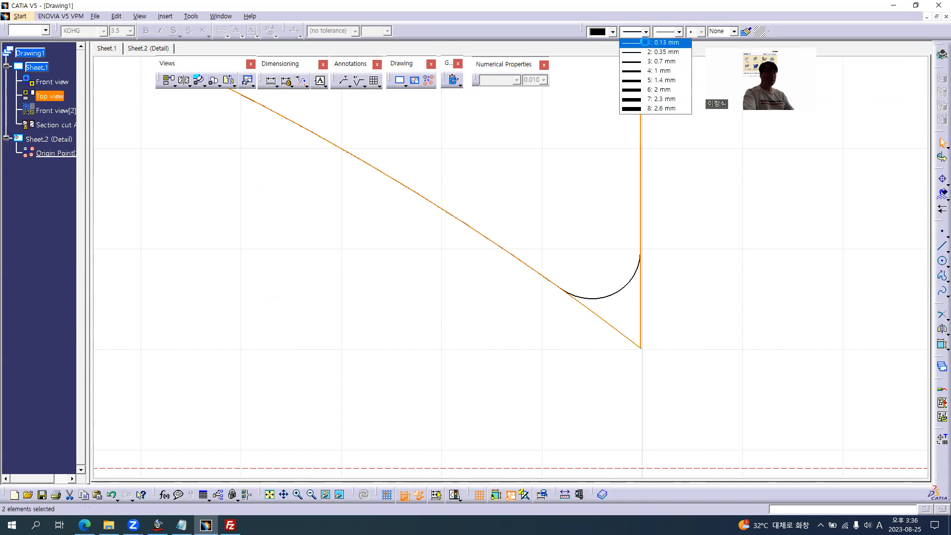
{"action": "left_click", "coordinate": [645, 41]}
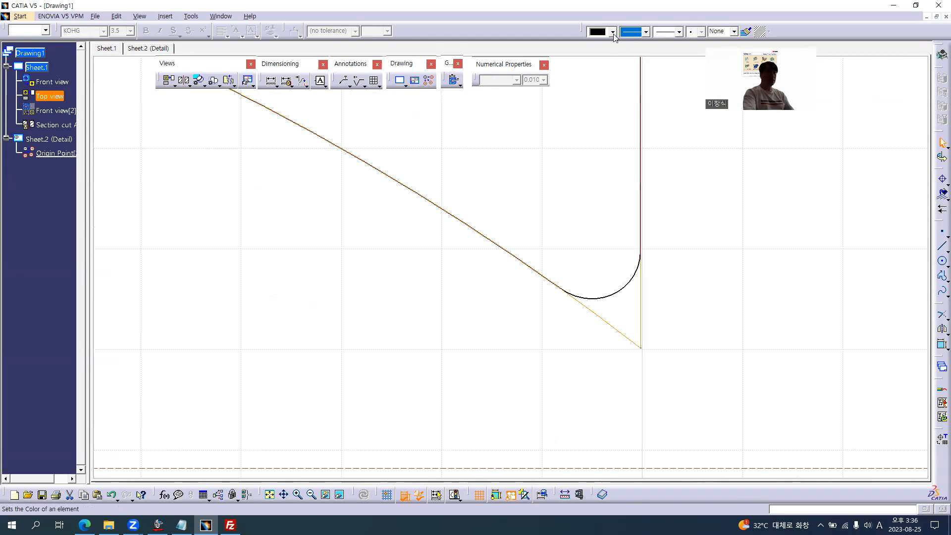
{"action": "left_click", "coordinate": [672, 111]}
{"action": "left_click", "coordinate": [607, 323]}
{"action": "left_click", "coordinate": [640, 300], "text": "ctrl"}
{"action": "right_click", "coordinate": [641, 300]}
{"action": "mouse_move", "coordinate": [721, 427]}
{"action": "left_click", "coordinate": [757, 429]}
{"action": "left_click", "coordinate": [709, 269]}
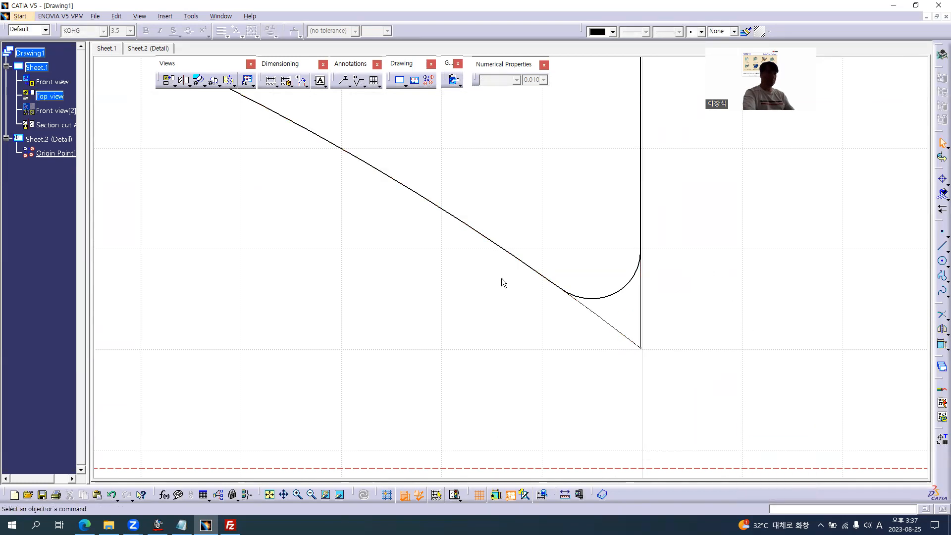
{"action": "middle_click_drag", "start_coordinate": [355, 257], "coordinate": [388, 371], "text": "ctrl"}
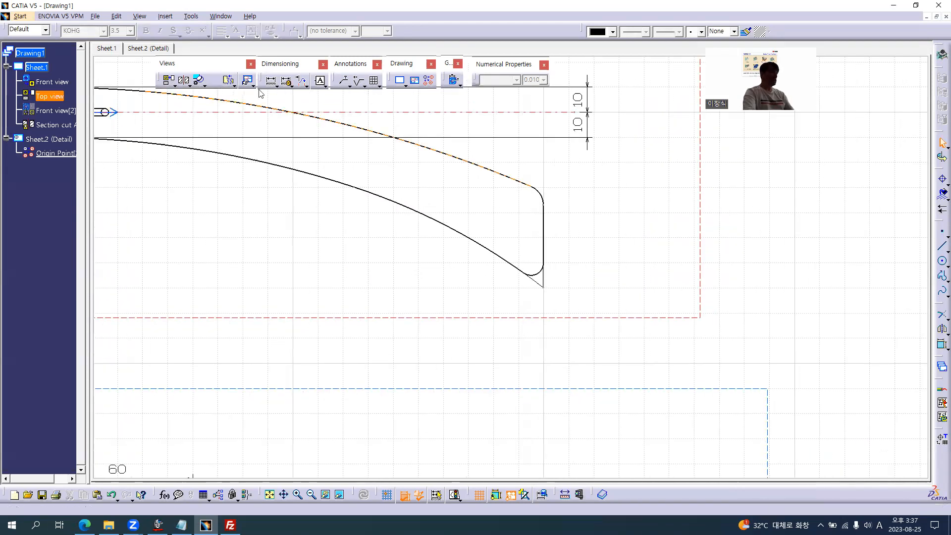
Dimension the vertical distance from the top view's horizontal axis to the trimmed sharp corner, placed outside the two 10 mm dimensions.
{"action": "left_click", "coordinate": [272, 82]}
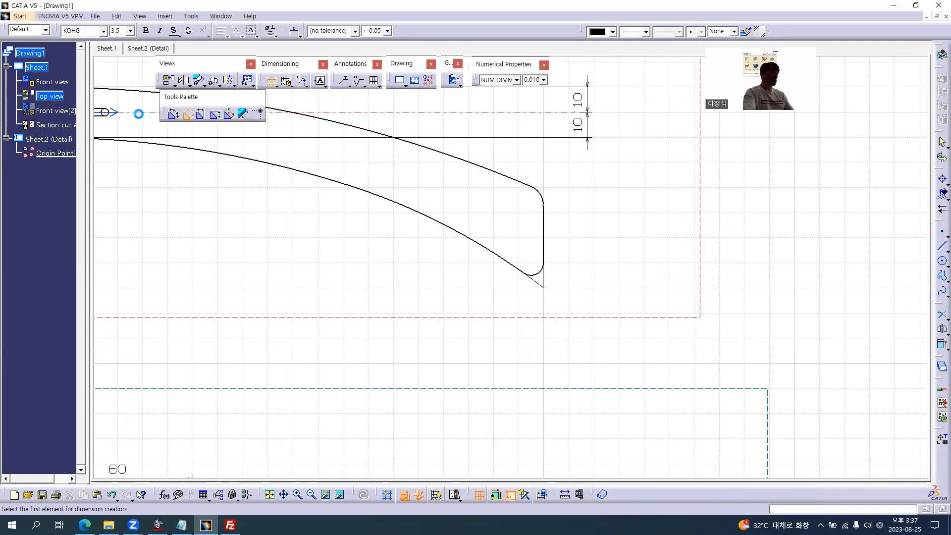
{"action": "left_click", "coordinate": [143, 116]}
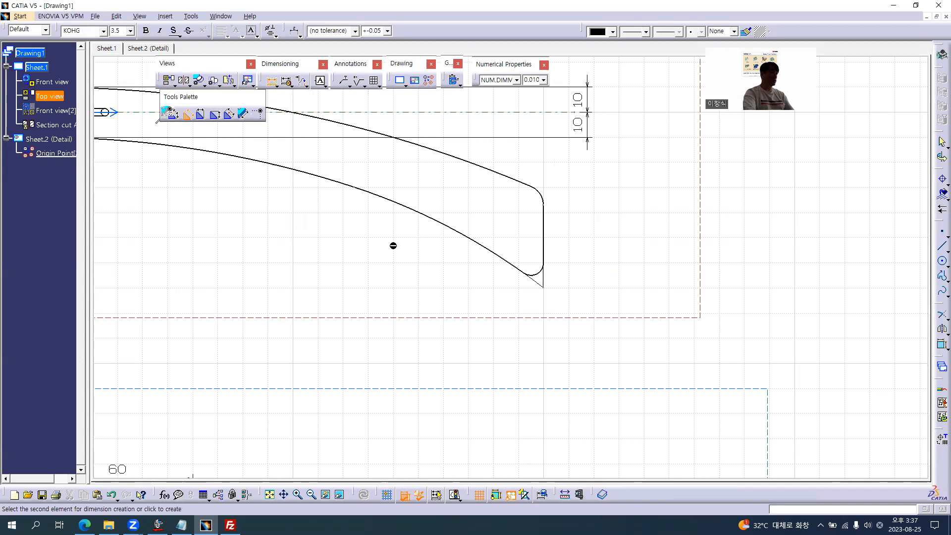
{"action": "left_click", "coordinate": [549, 290]}
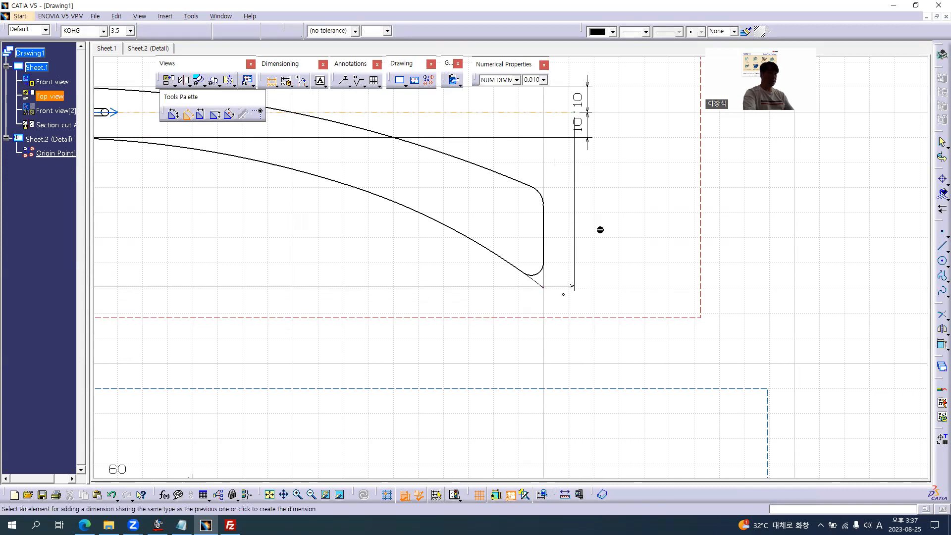
{"action": "mouse_move", "coordinate": [609, 241]}
{"action": "middle_mouse_down"}
{"action": "mouse_move", "coordinate": [675, 295]}
{"action": "mouse_move", "coordinate": [710, 345]}
{"action": "middle_mouse_up"}
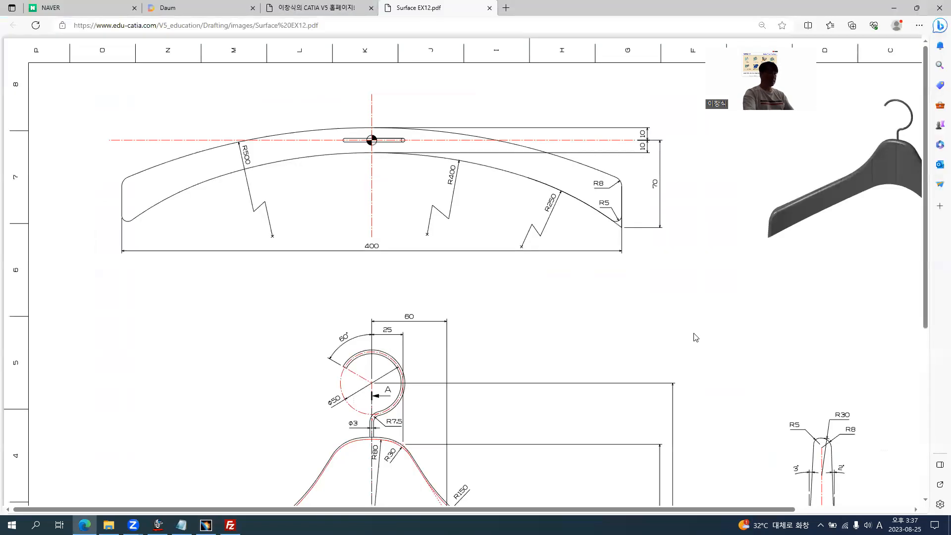
{"action": "left_click", "coordinate": [691, 336]}
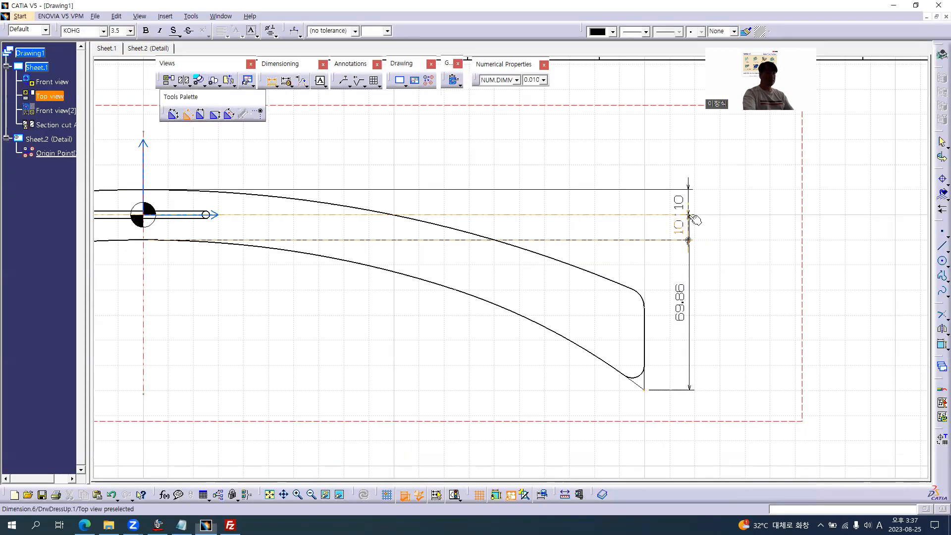
{"action": "left_click", "coordinate": [692, 217]}
{"action": "left_click", "coordinate": [719, 306]}
{"action": "key", "text": "Escape"}
Set the display precision of the axis-to-corner dimension to 1.00000.
{"action": "left_click", "coordinate": [709, 304]}
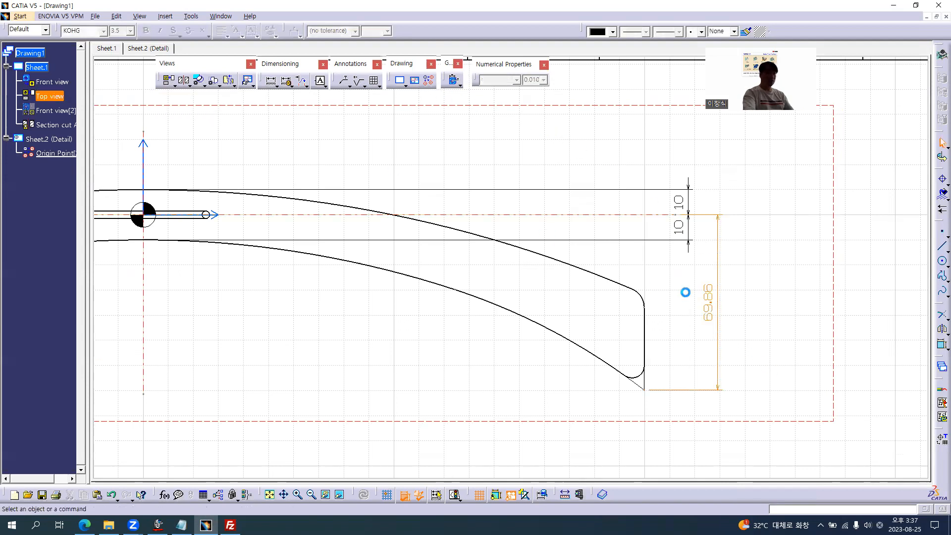
{"action": "left_click", "coordinate": [544, 80]}
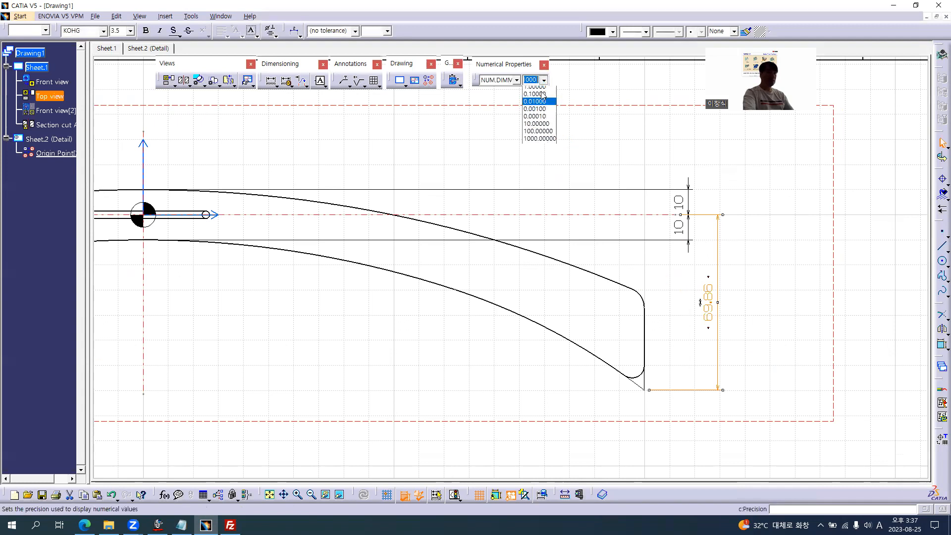
{"action": "left_click", "coordinate": [537, 87]}
{"action": "left_click", "coordinate": [379, 334]}
Dimension the radius of the upper curve's left arc, placing the value below the curve as in the reference drawing.
{"action": "middle_click_drag", "start_coordinate": [317, 328], "coordinate": [592, 348]}
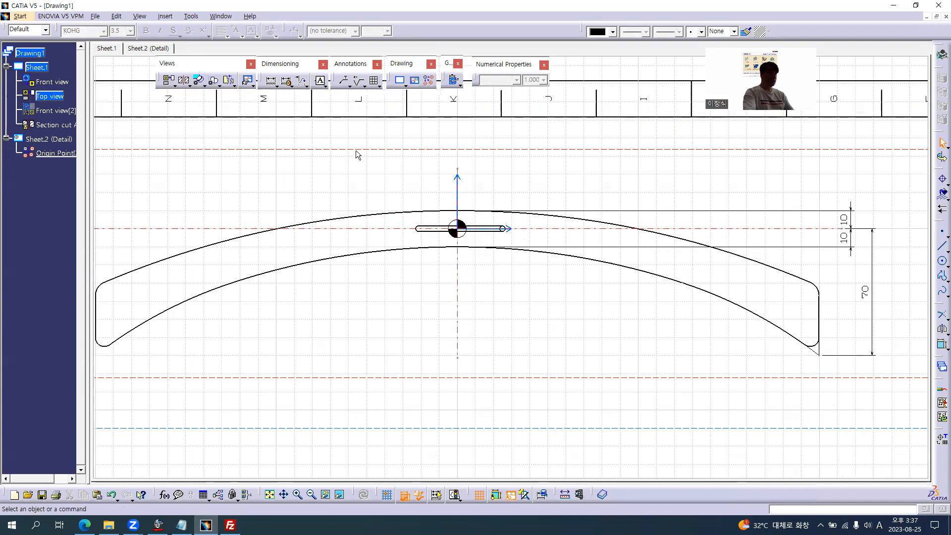
{"action": "left_click", "coordinate": [270, 82]}
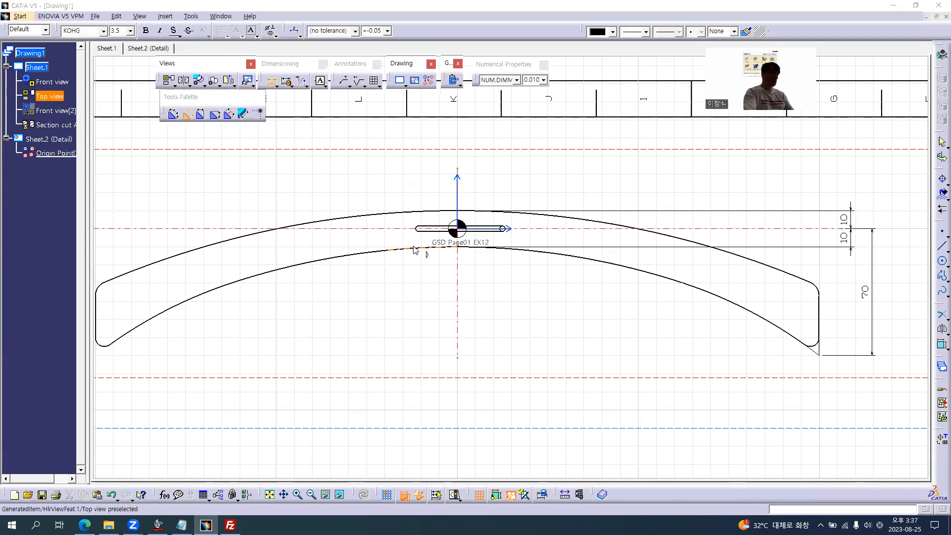
{"action": "key", "text": "alt+Tab"}
{"action": "key", "text": "alt+Tab"}
{"action": "left_click", "coordinate": [278, 232]}
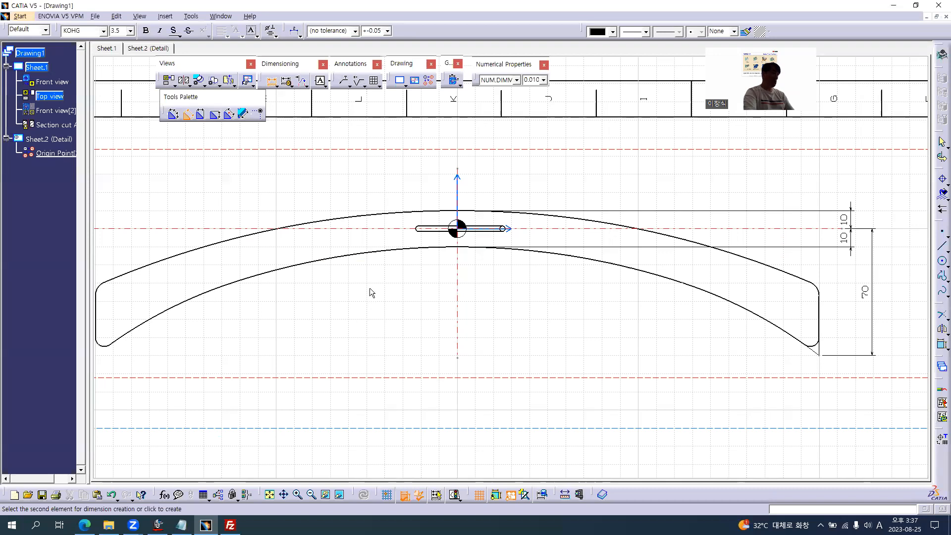
{"action": "left_click", "coordinate": [335, 220]}
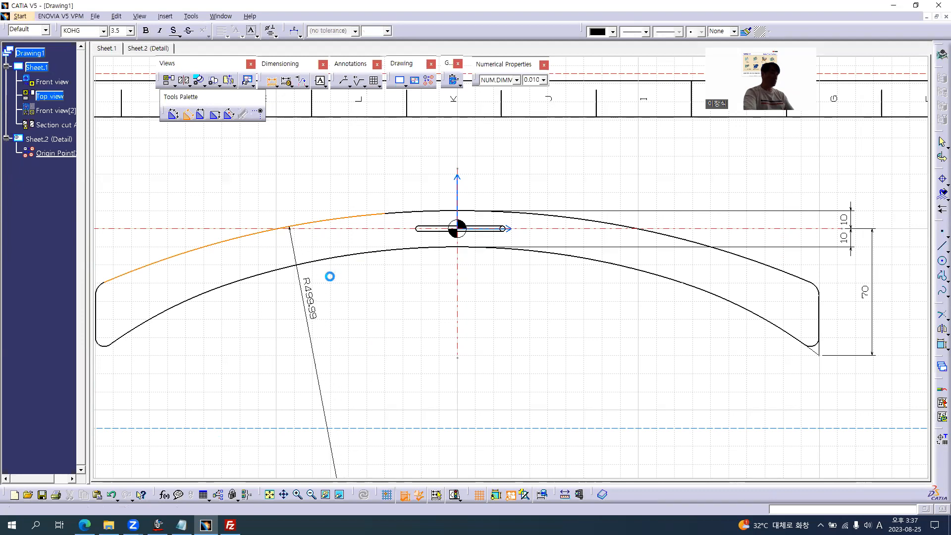
Dimension the radii of the lower curve's two arcs on the right half, placing both values below the curve.
{"action": "key", "text": "alt+Tab"}
{"action": "key", "text": "alt+Tab"}
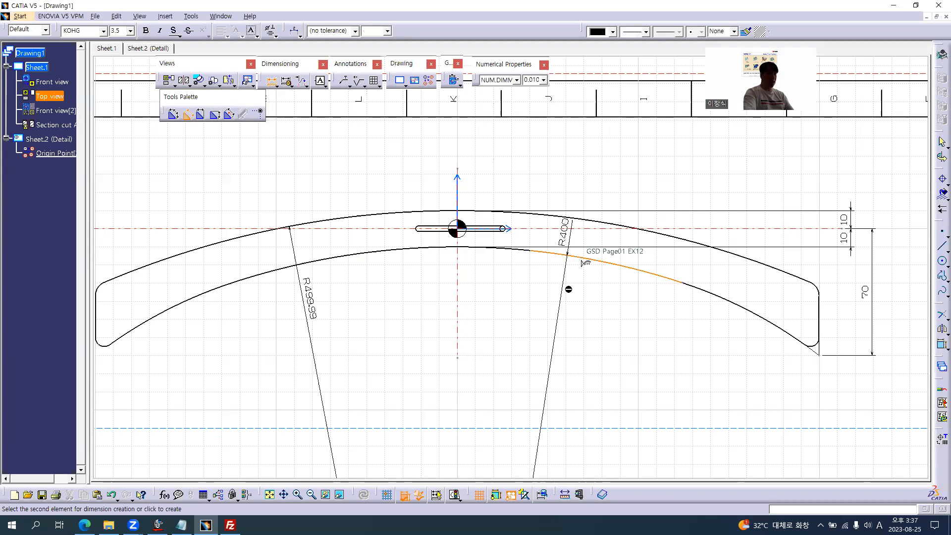
{"action": "left_click", "coordinate": [588, 293]}
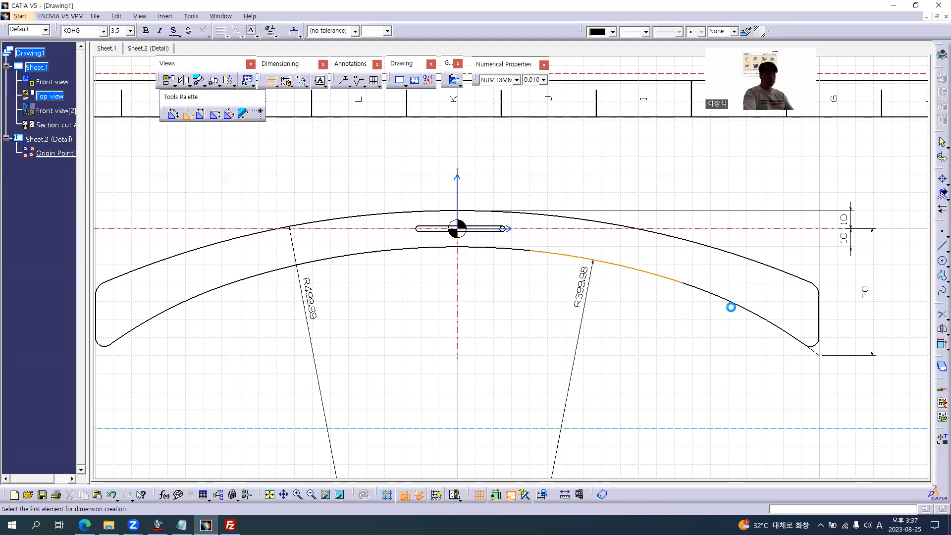
{"action": "left_click", "coordinate": [723, 311]}
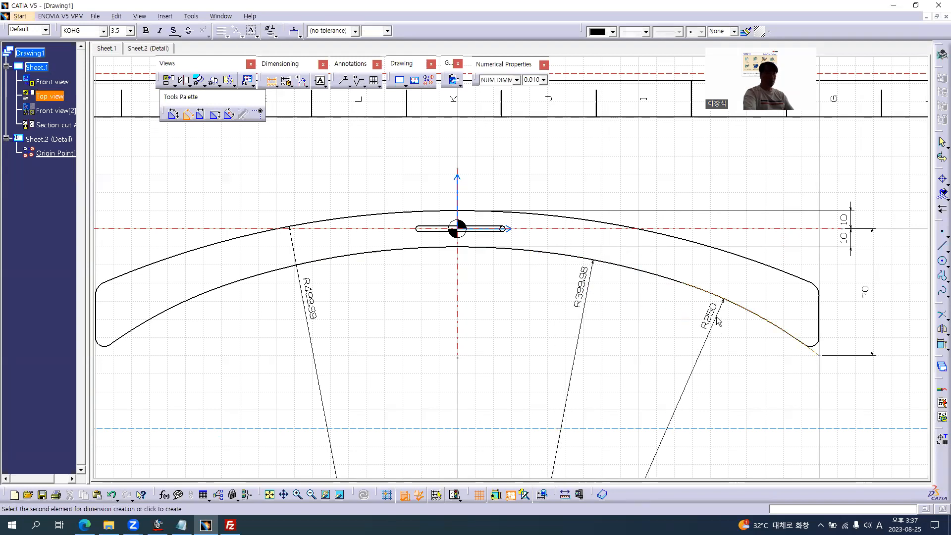
{"action": "left_click", "coordinate": [718, 321]}
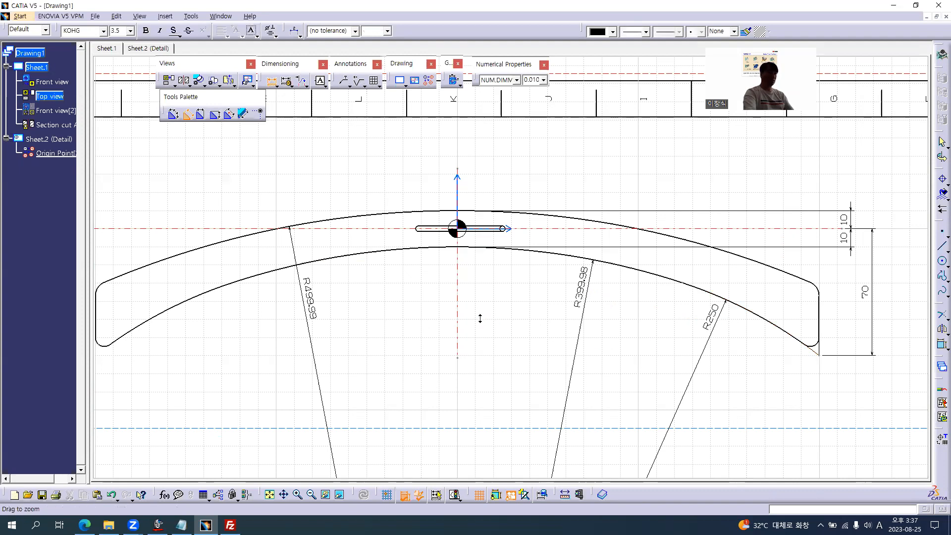
Dimension the hanger's overall width between its left and right end lines, placed below the top view.
{"action": "middle_click_drag", "start_coordinate": [480, 319], "coordinate": [480, 346]}
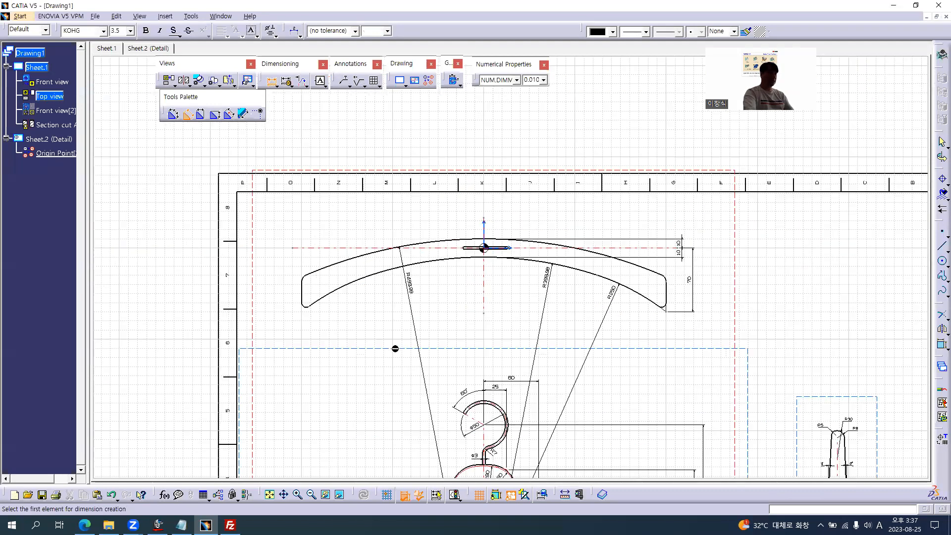
{"action": "key", "text": "alt+Tab"}
{"action": "key", "text": "alt+Tab"}
{"action": "left_click", "coordinate": [302, 294]}
{"action": "left_click", "coordinate": [671, 294]}
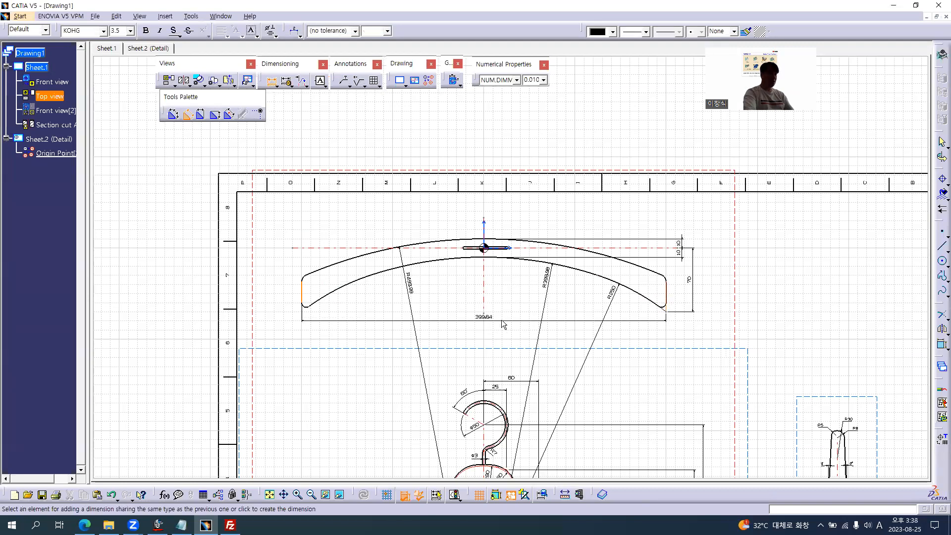
{"action": "left_click", "coordinate": [503, 324]}
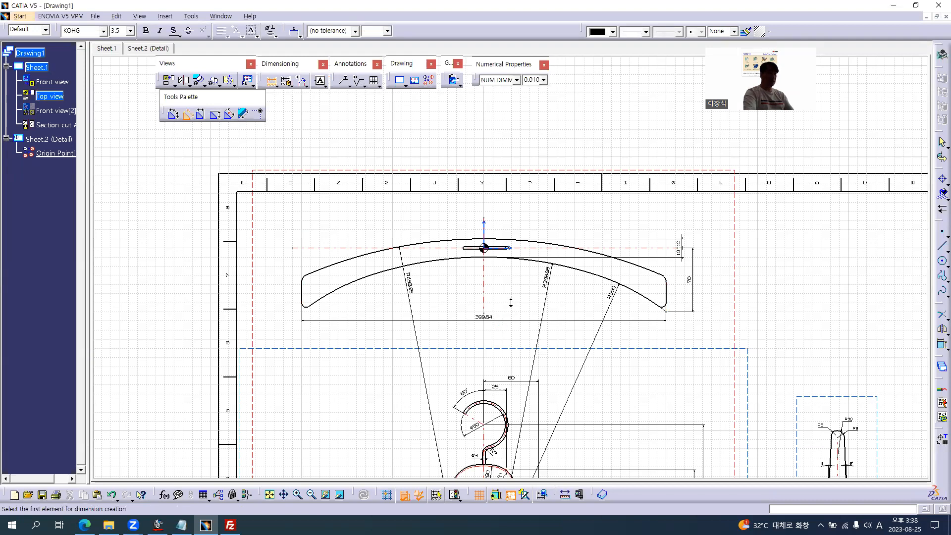
Check the reference's right end and dimension the radii of the upper and lower corner fillets there.
{"action": "scroll", "coordinate": [501, 271], "scroll_direction": "up", "scroll_amount": 1}
{"action": "scroll", "coordinate": [501, 271], "scroll_direction": "up", "scroll_amount": 1}
{"action": "key", "text": "alt+Tab"}
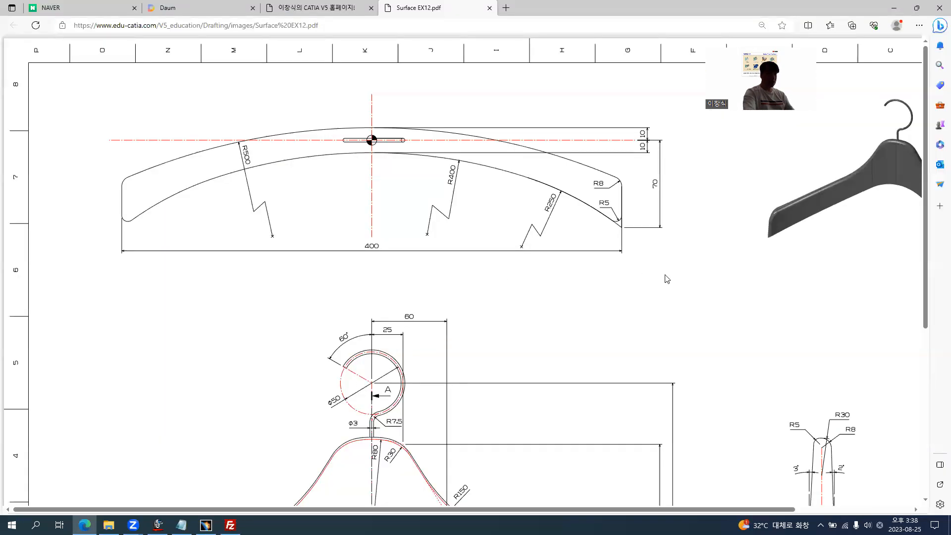
{"action": "scroll", "coordinate": [675, 213], "scroll_direction": "up", "scroll_amount": 3, "text": "ctrl"}
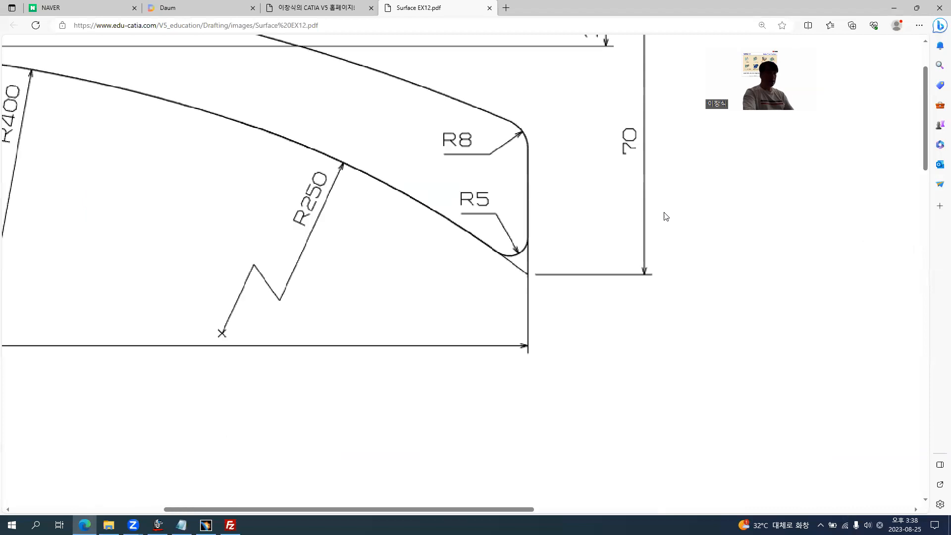
{"action": "key", "text": "alt+Tab"}
{"action": "mouse_move", "coordinate": [798, 306]}
{"action": "middle_mouse_down"}
{"action": "mouse_move", "coordinate": [462, 219]}
{"action": "mouse_move", "coordinate": [463, 160]}
{"action": "mouse_move", "coordinate": [451, 144]}
{"action": "middle_mouse_up"}
{"action": "left_click", "coordinate": [448, 148]}
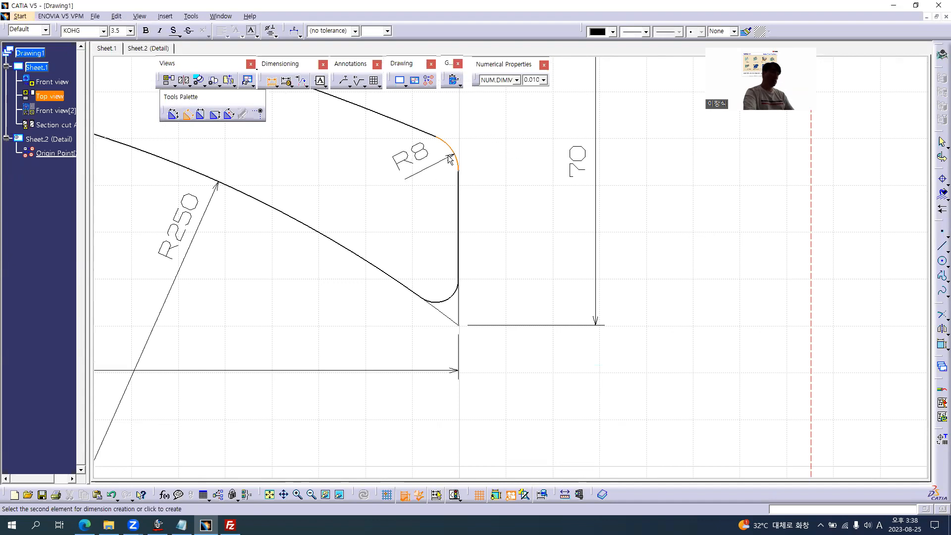
{"action": "left_click", "coordinate": [441, 171]}
{"action": "left_click", "coordinate": [447, 296]}
{"action": "left_click", "coordinate": [434, 273]}
{"action": "left_click", "coordinate": [272, 82]}
Change the R8 and R5 fillet dimensions to the two-part leader representation with horizontal text.
{"action": "left_click", "coordinate": [409, 160]}
{"action": "left_click", "coordinate": [439, 254], "text": "ctrl"}
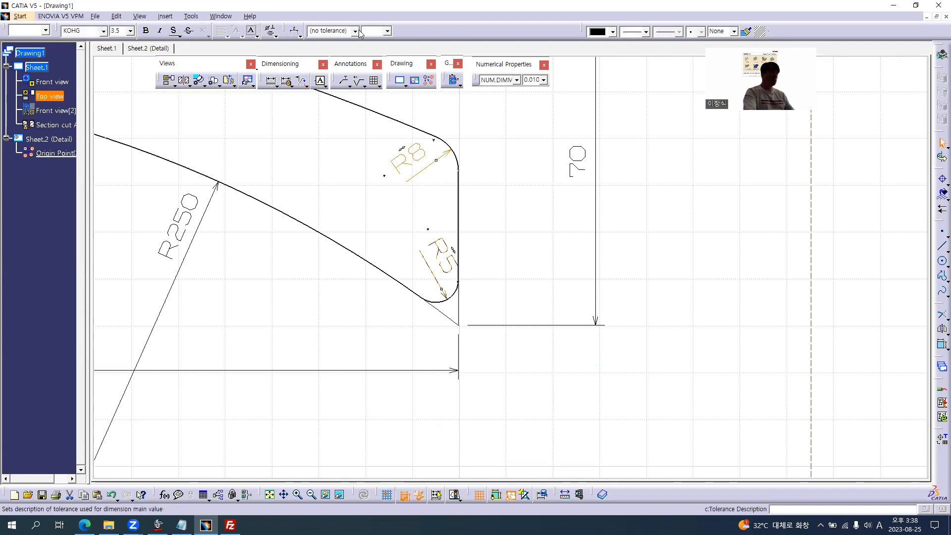
{"action": "left_click", "coordinate": [300, 34]}
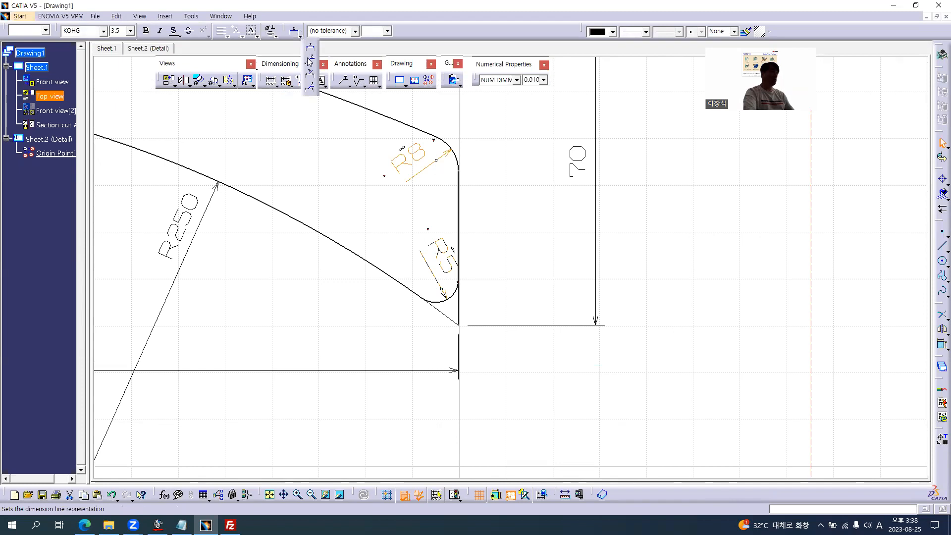
{"action": "left_click", "coordinate": [311, 87]}
Reposition the R8 and R5 leaders inside the hanger's right end to match the reference layout.
{"action": "left_click", "coordinate": [374, 187]}
{"action": "left_click_drag", "start_coordinate": [375, 187], "coordinate": [388, 176]}
{"action": "left_click_drag", "start_coordinate": [395, 197], "coordinate": [416, 182]}
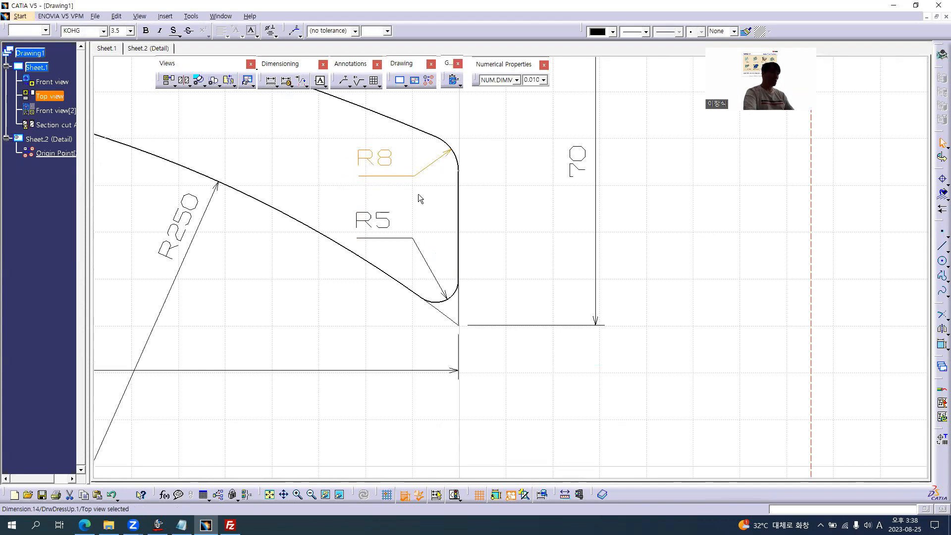
{"action": "left_click", "coordinate": [421, 252]}
{"action": "left_click_drag", "start_coordinate": [412, 242], "coordinate": [439, 289]}
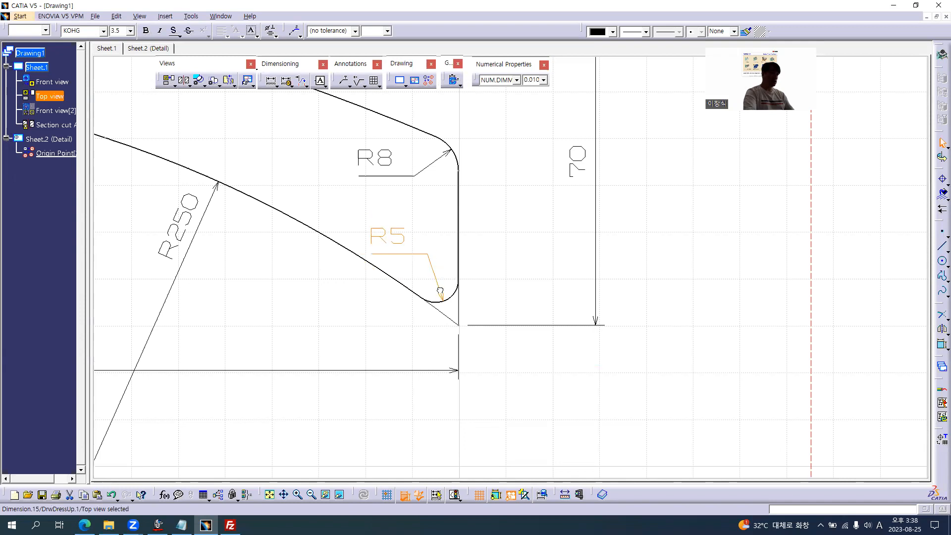
{"action": "left_click", "coordinate": [535, 227]}
Lower the display precision of the upper curve's and lower middle arc's radius dimensions so they read R500 and R400.
{"action": "mouse_move", "coordinate": [390, 244]}
{"action": "middle_mouse_down"}
{"action": "mouse_move", "coordinate": [524, 248]}
{"action": "mouse_move", "coordinate": [601, 305]}
{"action": "mouse_move", "coordinate": [525, 339]}
{"action": "middle_mouse_up"}
{"action": "middle_click_drag", "start_coordinate": [288, 297], "coordinate": [418, 273]}
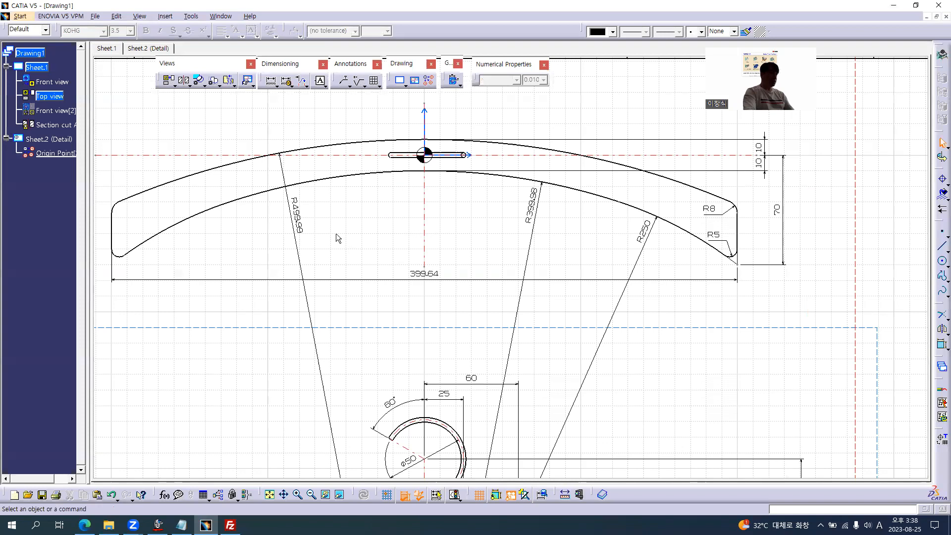
{"action": "left_click", "coordinate": [299, 218]}
{"action": "left_click", "coordinate": [531, 205], "text": "ctrl"}
{"action": "left_click", "coordinate": [543, 80]}
{"action": "left_click", "coordinate": [537, 124]}
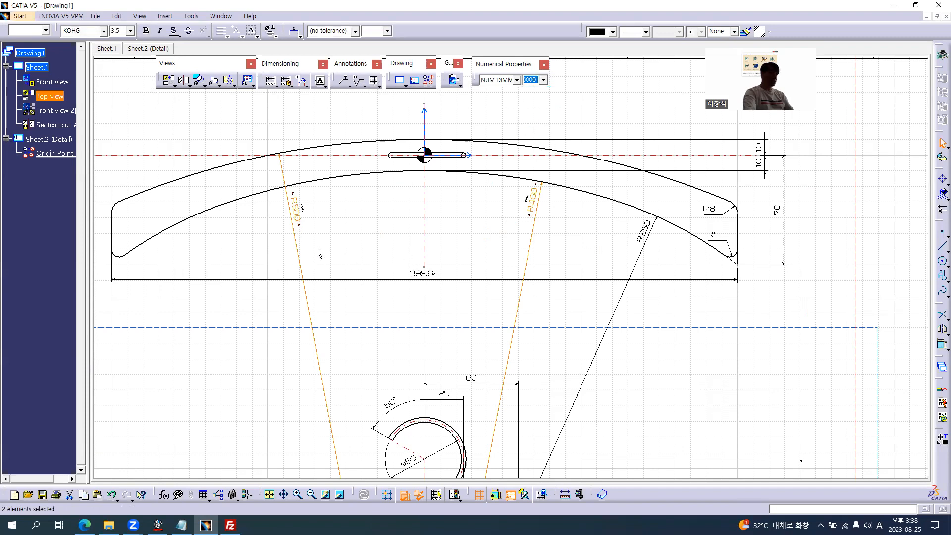
Foreshorten the R500, R400 and R250 dimension lines with a 60 deg angle, ratio 0.5 and manually positioned extremity points.
{"action": "left_click", "coordinate": [640, 252], "text": "ctrl"}
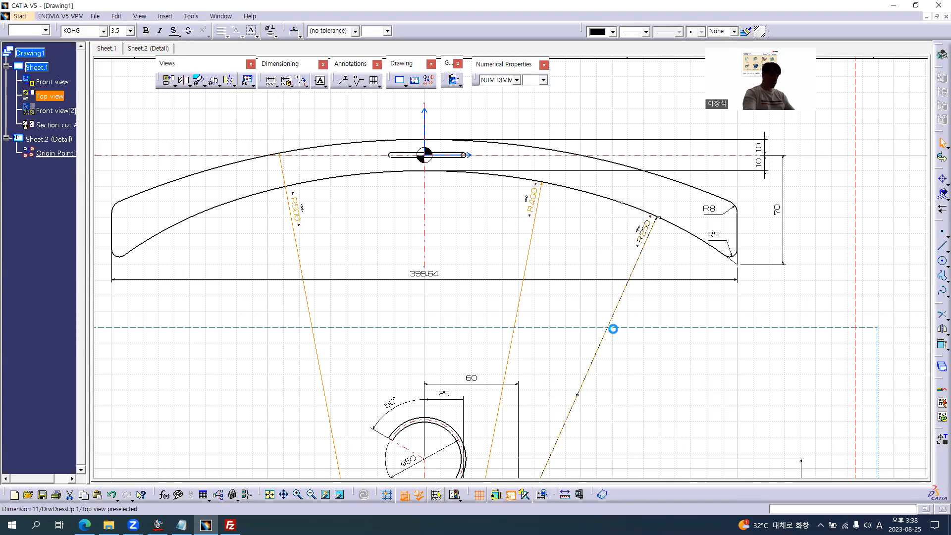
{"action": "key", "text": "alt+Return"}
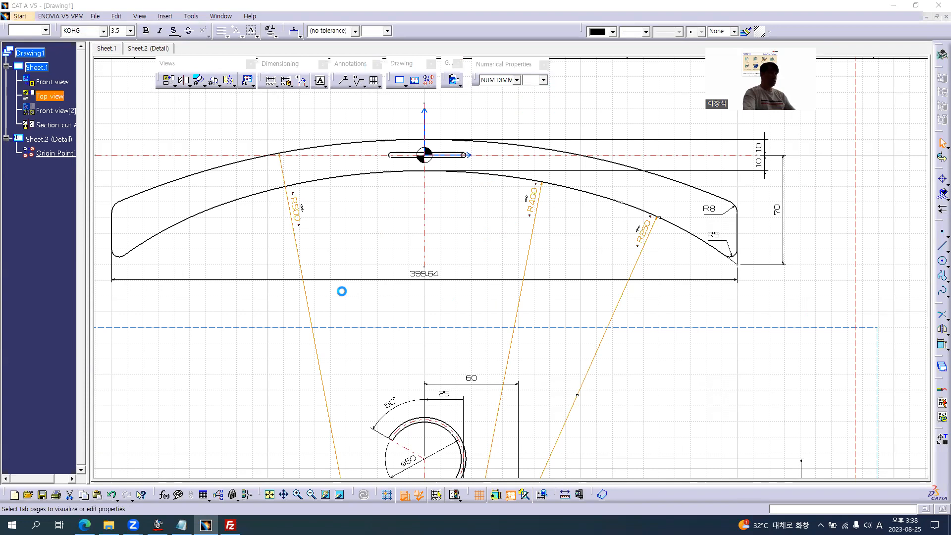
{"action": "left_click", "coordinate": [182, 353]}
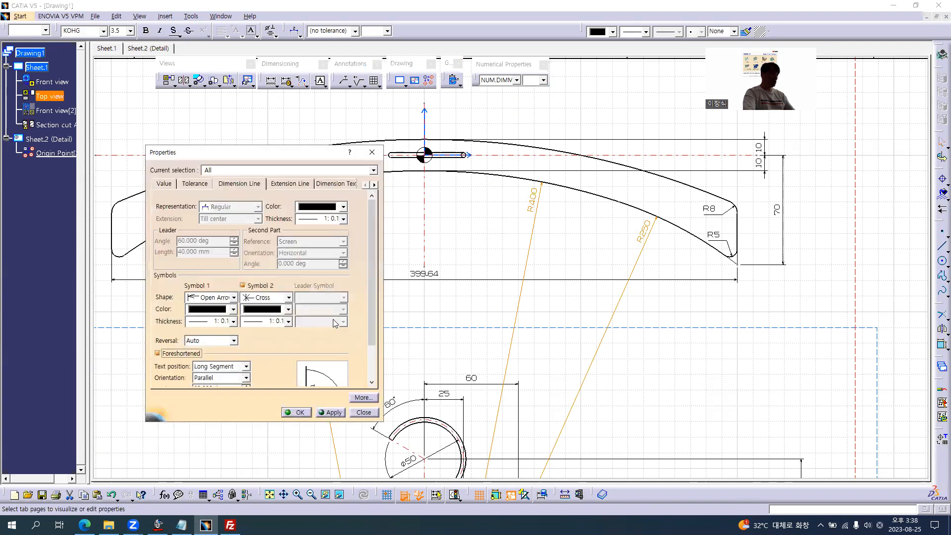
{"action": "scroll", "coordinate": [373, 372], "scroll_direction": "down", "scroll_amount": 2}
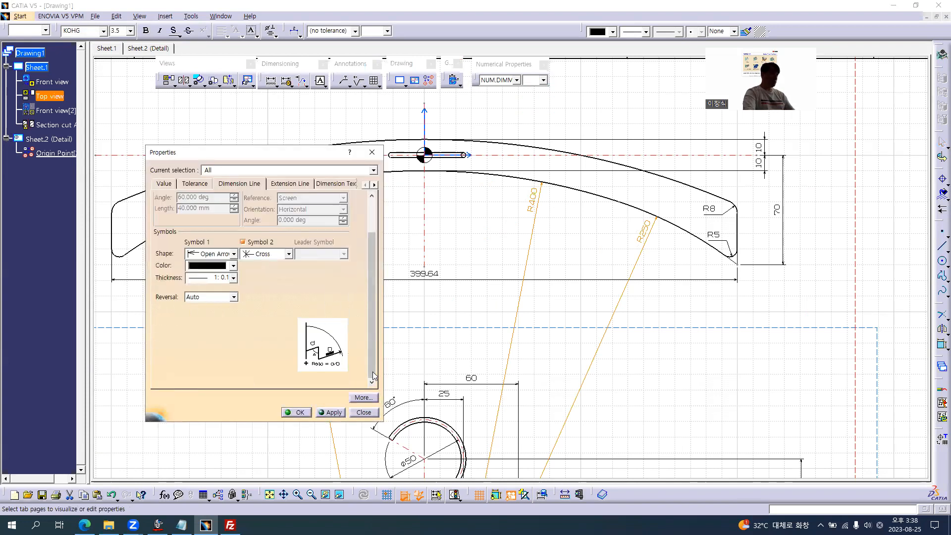
{"action": "left_click", "coordinate": [299, 412]}
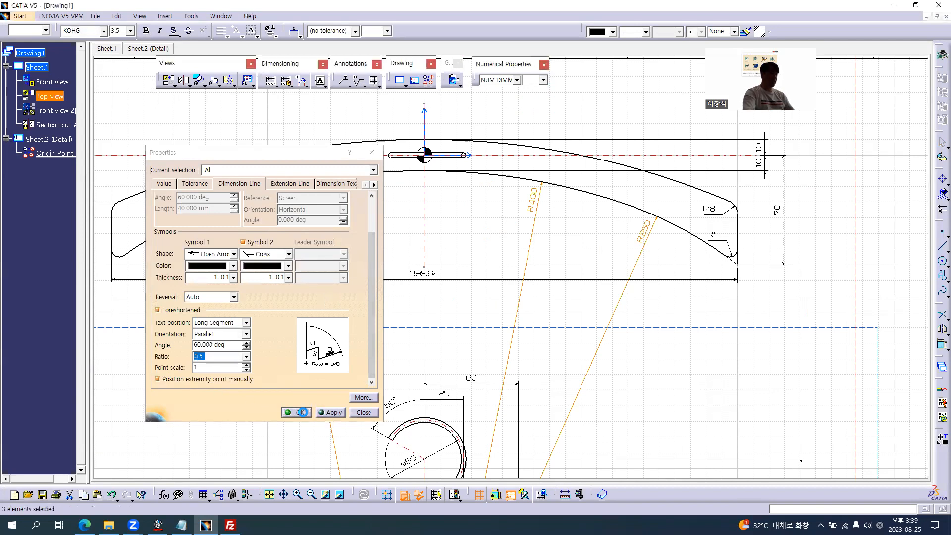
Set the display precision of the overall width dimension to 1.00000 so it reads 400.
{"action": "left_click", "coordinate": [424, 273]}
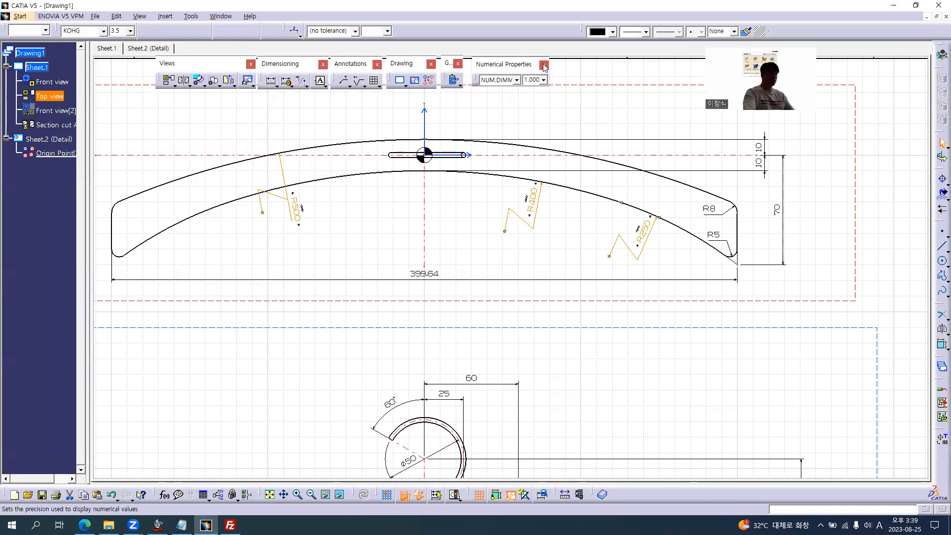
{"action": "left_click", "coordinate": [543, 80]}
{"action": "left_click", "coordinate": [545, 97]}
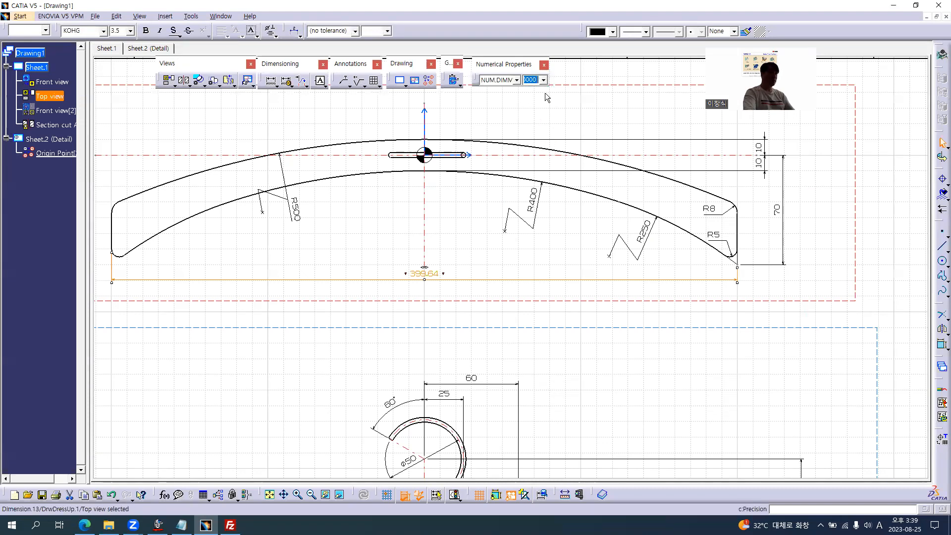
{"action": "left_click", "coordinate": [543, 80]}
{"action": "left_click", "coordinate": [542, 91]}
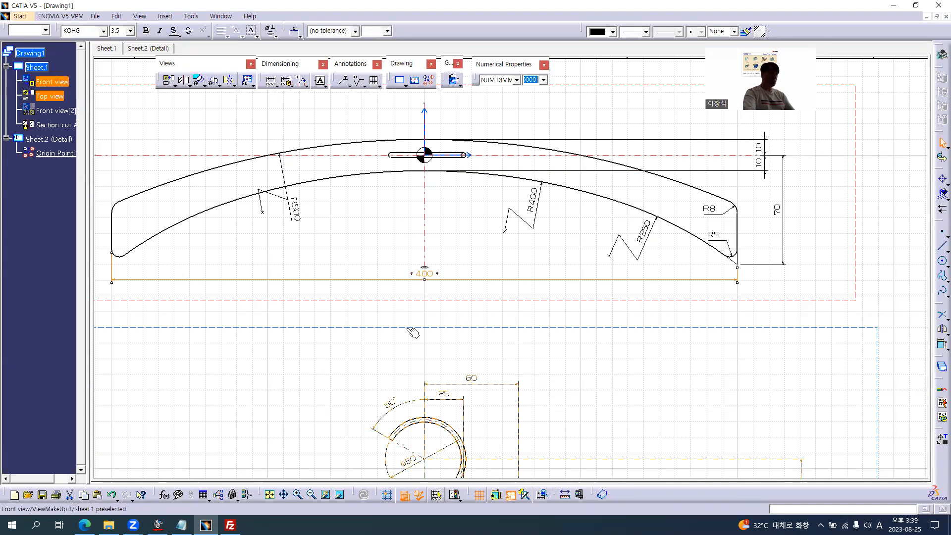
Extend the R500 dimension's foreshortened line below the hanger and place its text between the upper and lower curves.
{"action": "left_click", "coordinate": [356, 274]}
{"action": "middle_click_drag", "start_coordinate": [361, 268], "coordinate": [423, 291]}
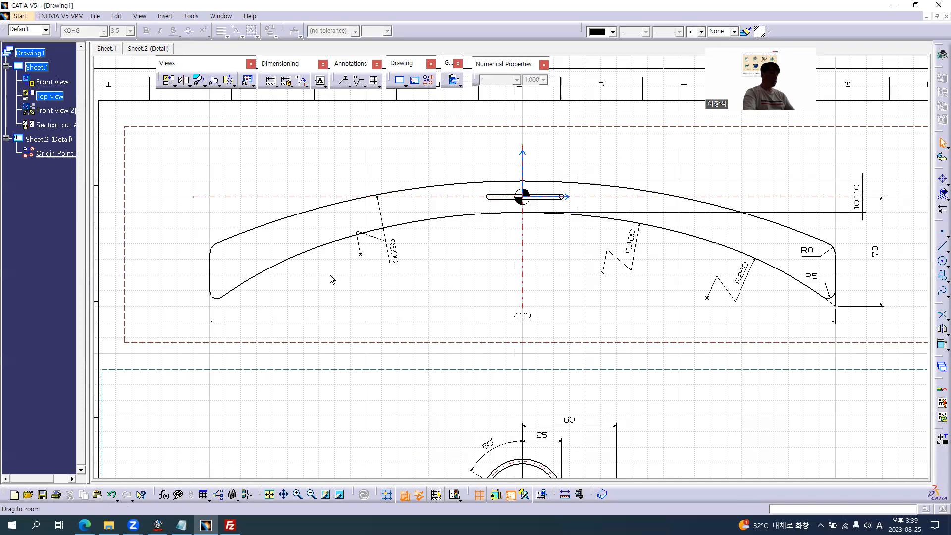
{"action": "middle_click_drag", "start_coordinate": [332, 280], "coordinate": [320, 226]}
{"action": "left_click", "coordinate": [322, 238]}
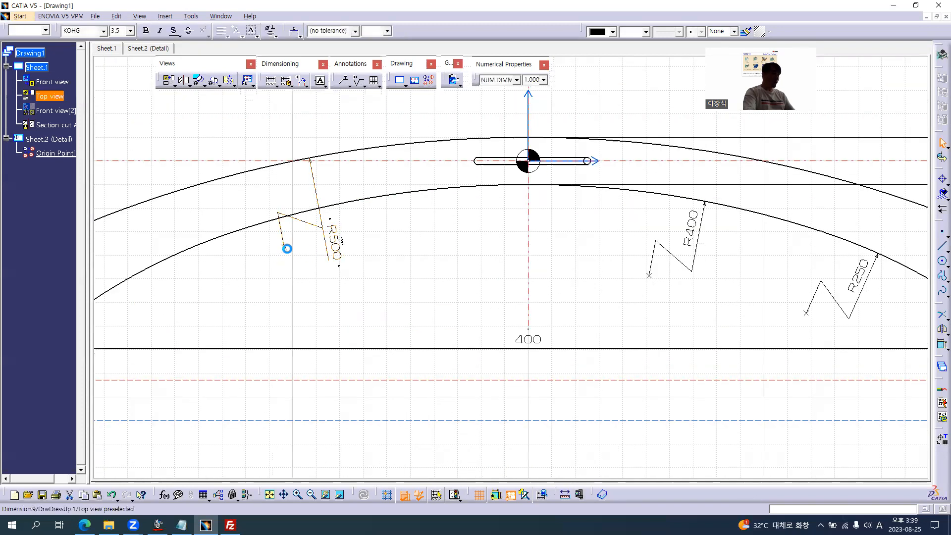
{"action": "left_click_drag", "start_coordinate": [283, 248], "coordinate": [319, 334]}
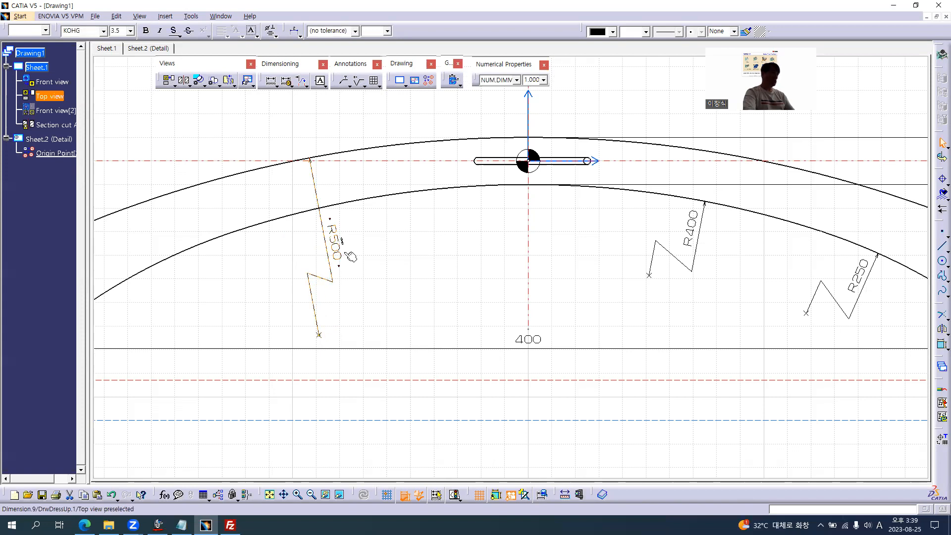
{"action": "left_click_drag", "start_coordinate": [340, 244], "coordinate": [325, 188]}
{"action": "left_click", "coordinate": [410, 274]}
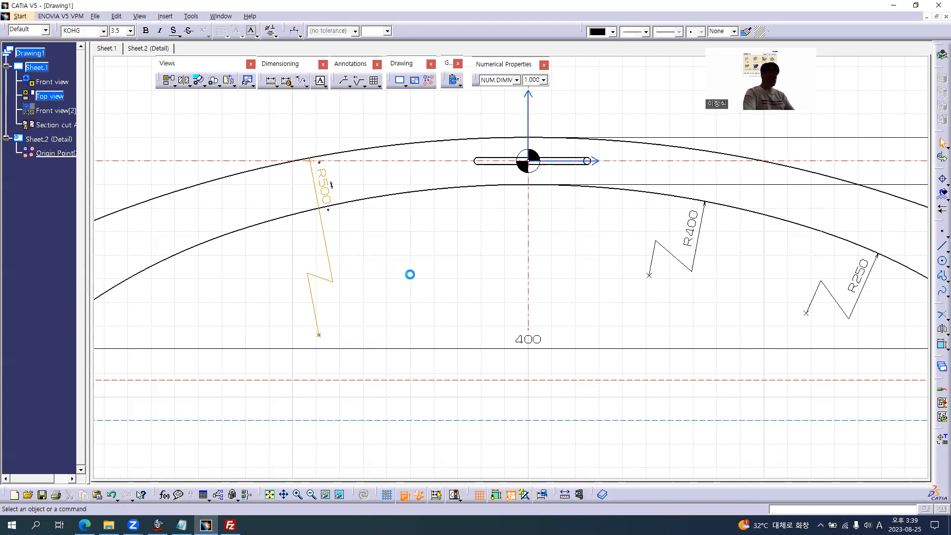
Lengthen the foreshortened R400 and R250 dimension lines so their end points sit just above the 400 width dimension.
{"action": "left_click", "coordinate": [691, 228]}
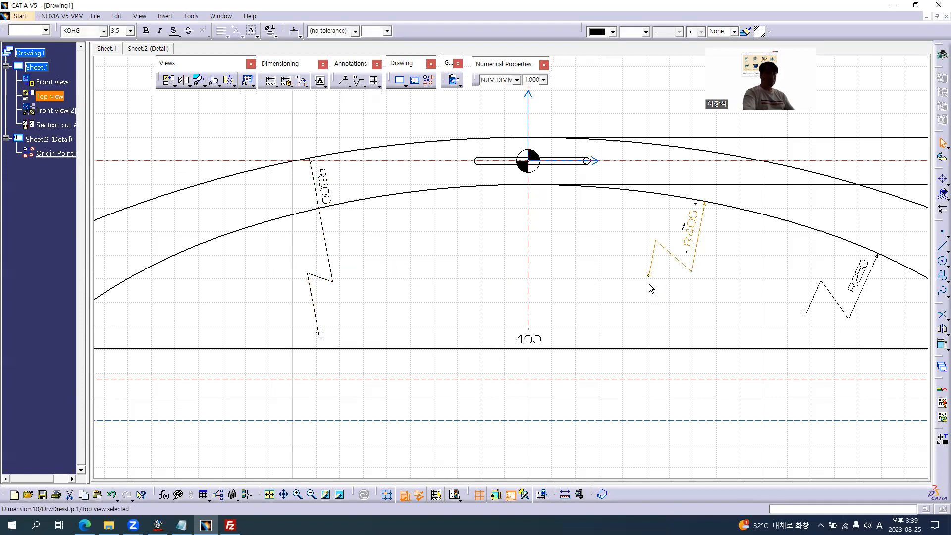
{"action": "left_click_drag", "start_coordinate": [650, 275], "coordinate": [652, 336]}
{"action": "left_click", "coordinate": [857, 278]}
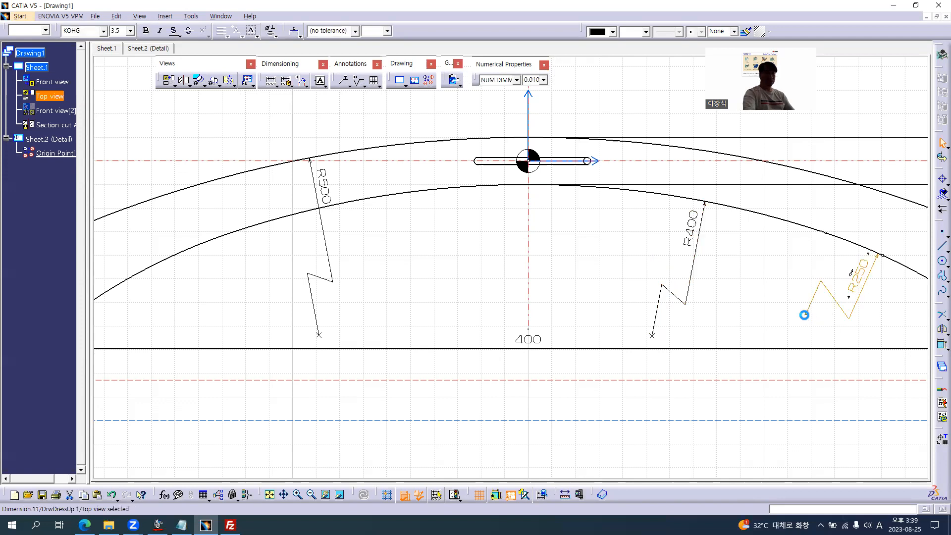
{"action": "left_click_drag", "start_coordinate": [806, 316], "coordinate": [819, 345]}
{"action": "left_click", "coordinate": [686, 322]}
{"action": "middle_click_drag", "start_coordinate": [686, 322], "coordinate": [489, 296]}
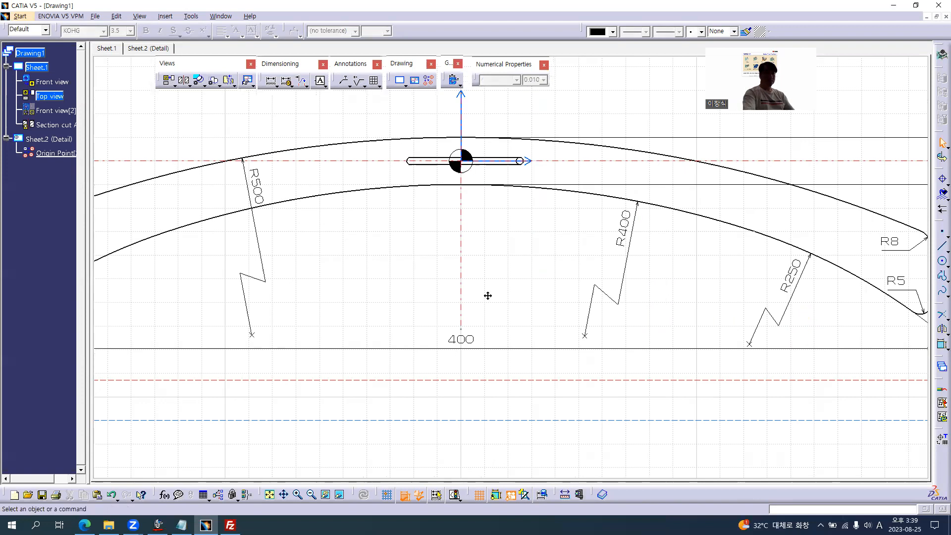
{"action": "middle_click_drag", "start_coordinate": [499, 331], "coordinate": [490, 357]}
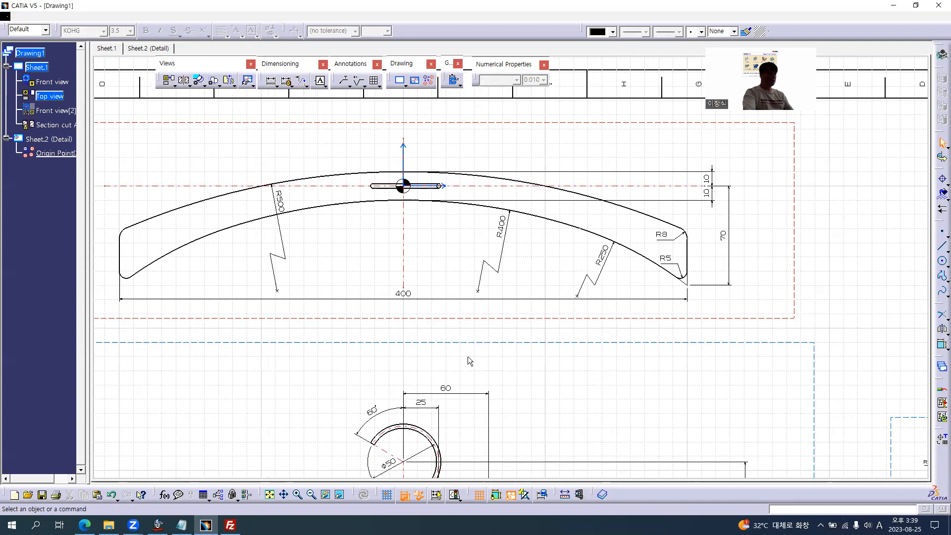
Check the top view against Surface EX12.pdf in the browser, return to CATIA and flip the two 10 mm dimensions' arrows inward.
{"action": "key", "text": "alt+Tab"}
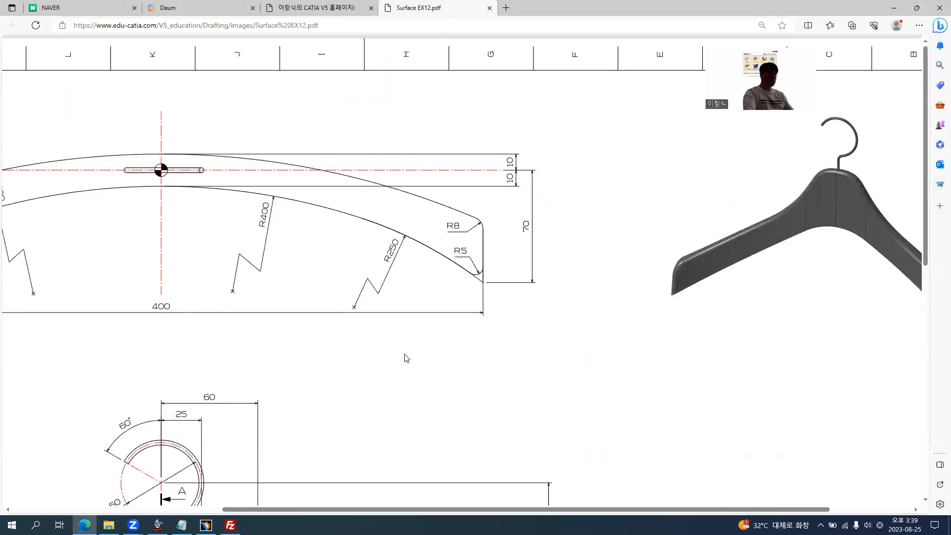
{"action": "scroll", "coordinate": [350, 355], "scroll_direction": "down", "scroll_amount": 1, "text": "ctrl"}
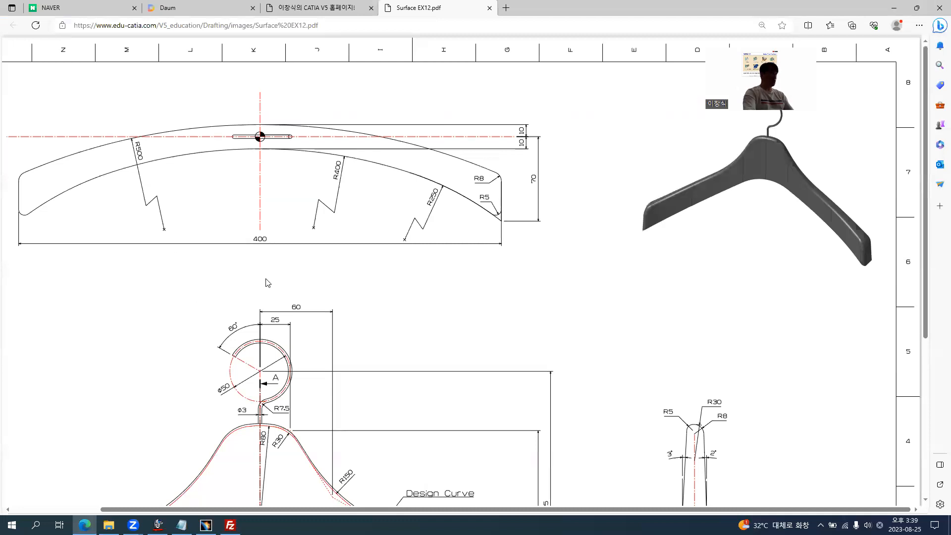
{"action": "key", "text": "alt+Tab"}
{"action": "mouse_move", "coordinate": [396, 323]}
{"action": "middle_mouse_down"}
{"action": "mouse_move", "coordinate": [394, 332]}
{"action": "mouse_move", "coordinate": [480, 373]}
{"action": "mouse_move", "coordinate": [480, 427]}
{"action": "middle_mouse_up"}
{"action": "left_click", "coordinate": [500, 207]}
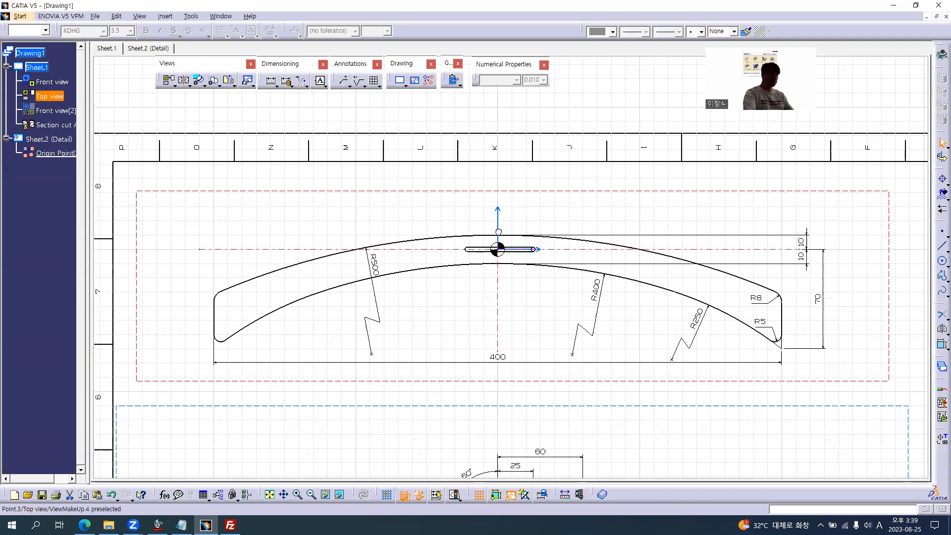
{"action": "left_click", "coordinate": [578, 215]}
{"action": "middle_click_drag", "start_coordinate": [588, 210], "coordinate": [588, 195], "text": "ctrl"}
{"action": "middle_click_drag", "start_coordinate": [743, 233], "coordinate": [162, 233]}
{"action": "middle_click_drag", "start_coordinate": [371, 234], "coordinate": [410, 213]}
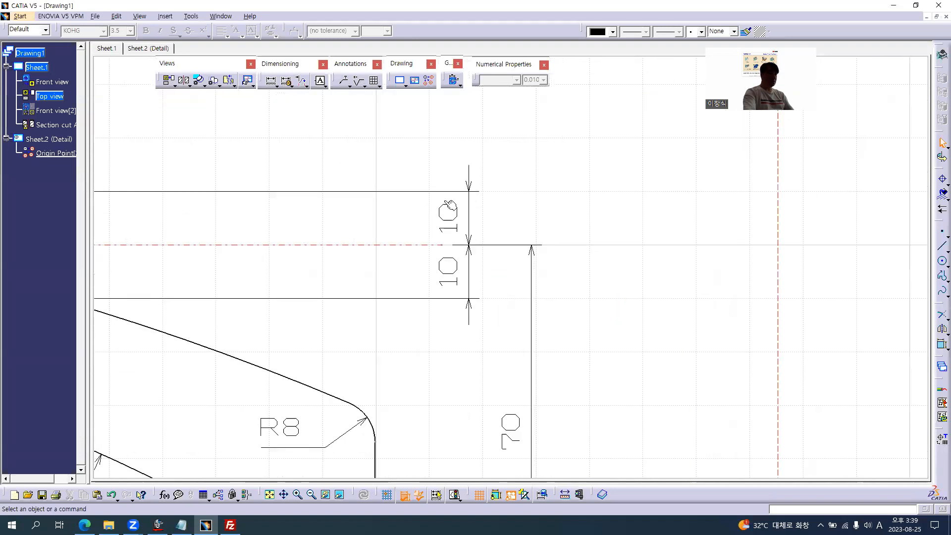
{"action": "left_click", "coordinate": [477, 185]}
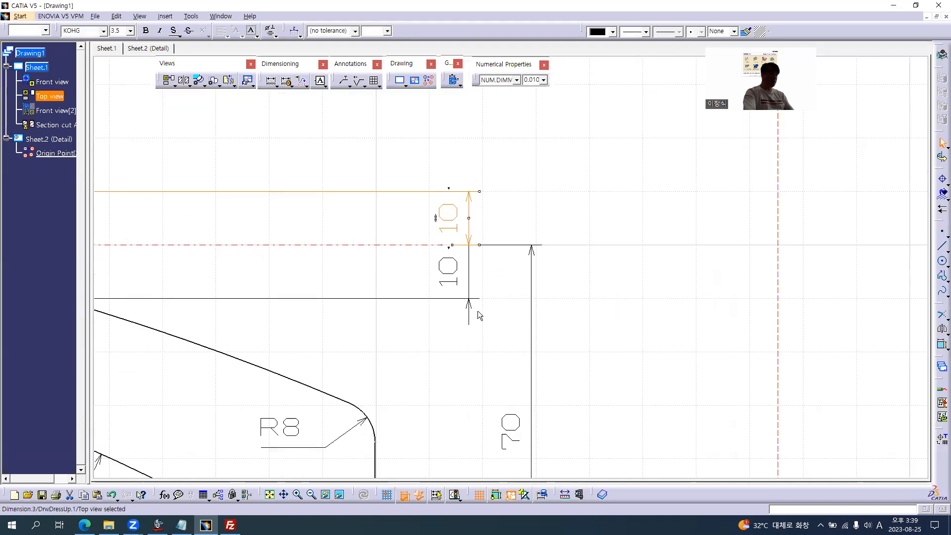
{"action": "left_click", "coordinate": [614, 266]}
{"action": "middle_click_drag", "start_coordinate": [596, 272], "coordinate": [596, 361], "text": "ctrl"}
{"action": "middle_click_drag", "start_coordinate": [592, 318], "coordinate": [673, 285]}
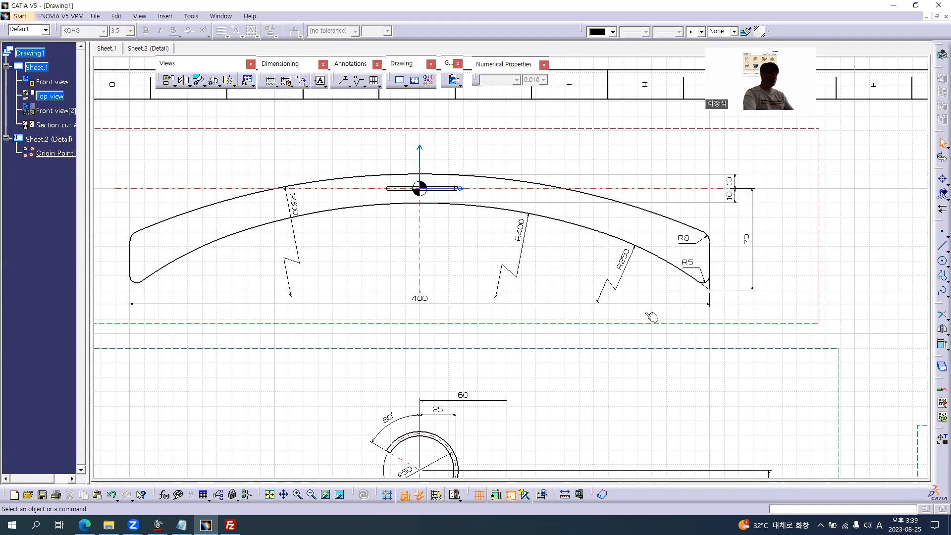
Search the whole drawing for the Dimension type, taken from the 60 mm dimension, and select all matching elements.
{"action": "middle_click_drag", "start_coordinate": [651, 317], "coordinate": [518, 366], "text": "ctrl"}
{"action": "mouse_move", "coordinate": [576, 267]}
{"action": "middle_mouse_down", "text": "ctrl"}
{"action": "mouse_move", "coordinate": [590, 286]}
{"action": "mouse_move", "coordinate": [565, 270]}
{"action": "middle_mouse_up", "text": "ctrl"}
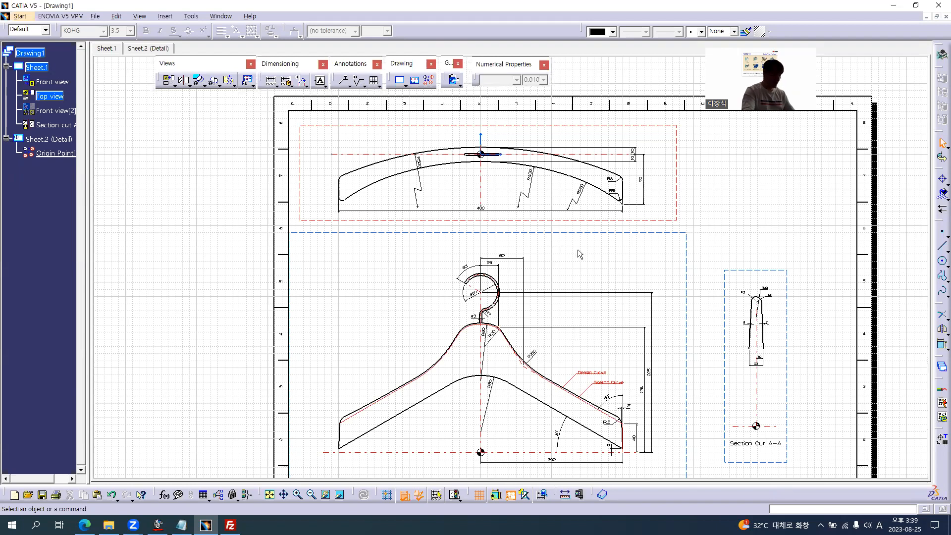
{"action": "key", "text": "ctrl+s"}
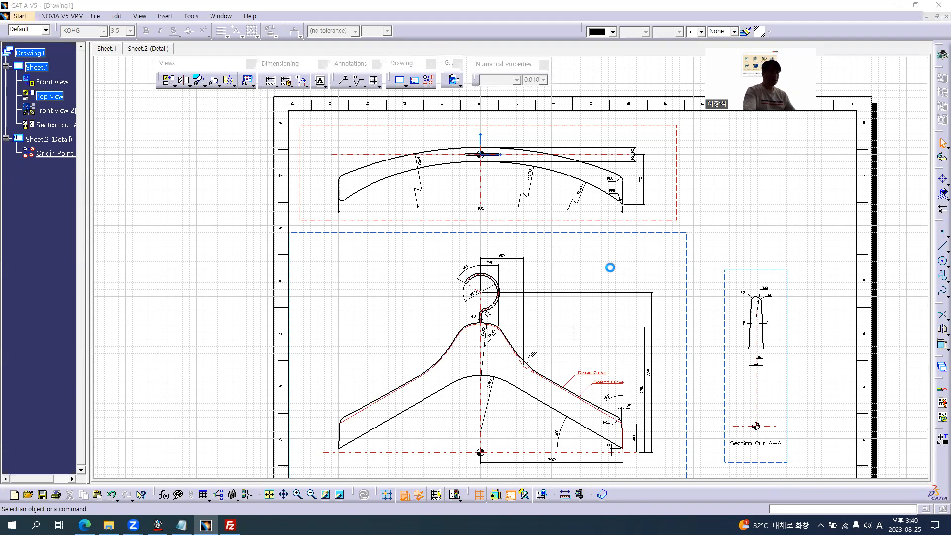
{"action": "left_click", "coordinate": [781, 171]}
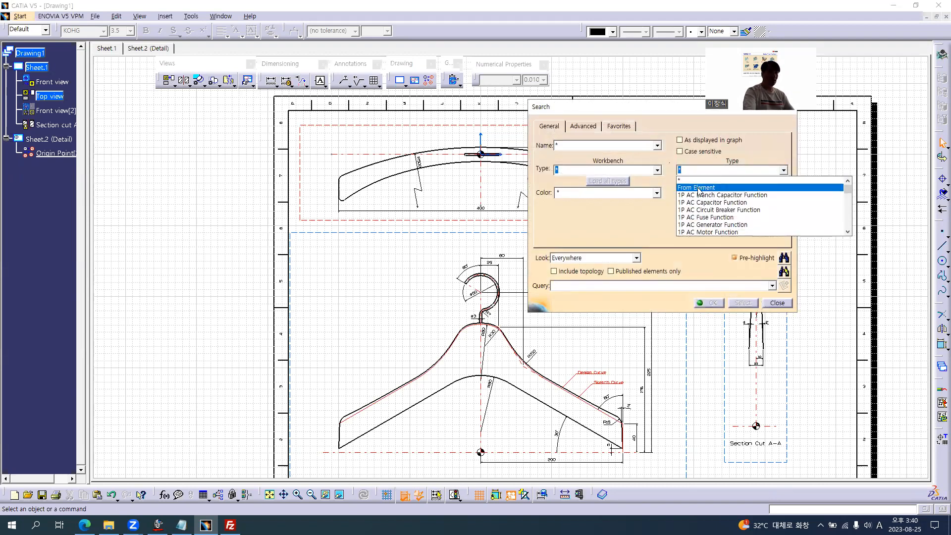
{"action": "left_click", "coordinate": [698, 188]}
{"action": "left_click", "coordinate": [514, 257]}
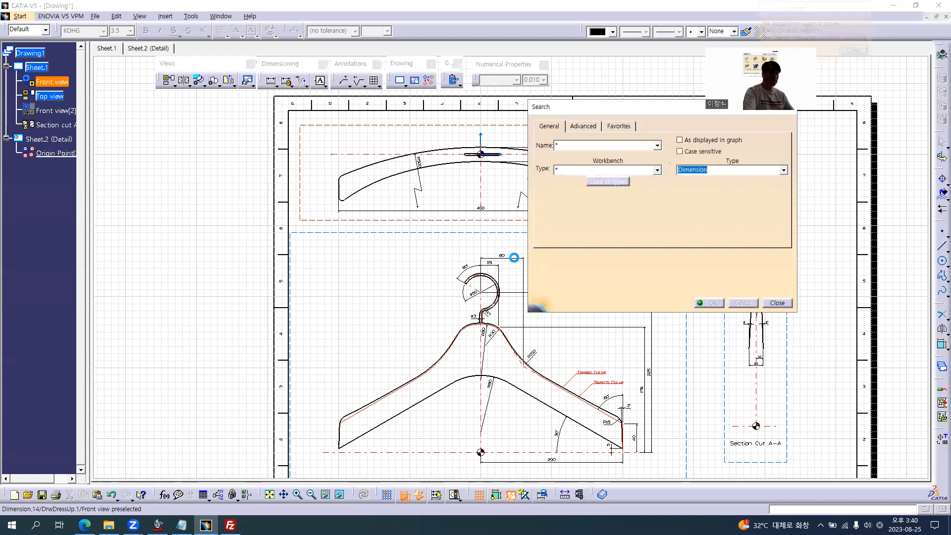
{"action": "left_click", "coordinate": [782, 271]}
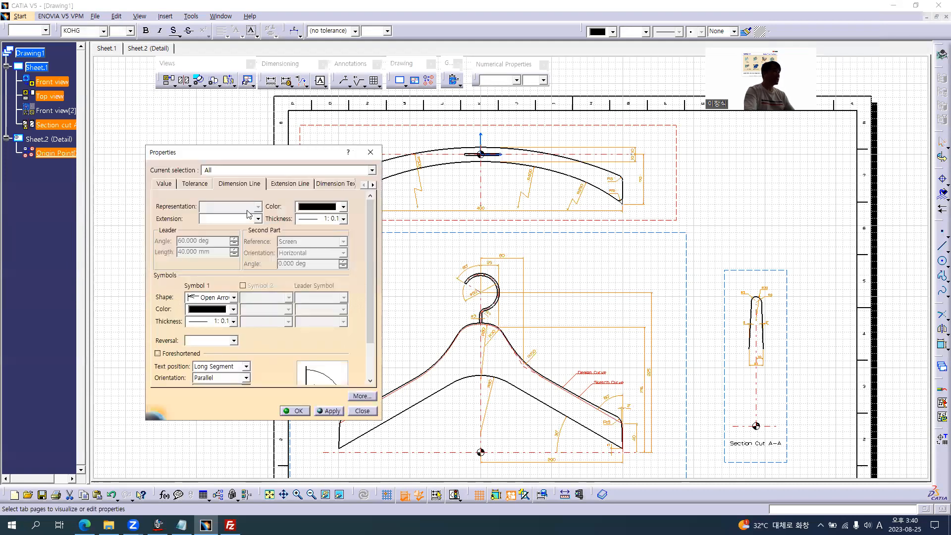
Set the value offset to 1 mm and the font size to 2.5 mm for all selected dimensions.
{"action": "left_click", "coordinate": [167, 186]}
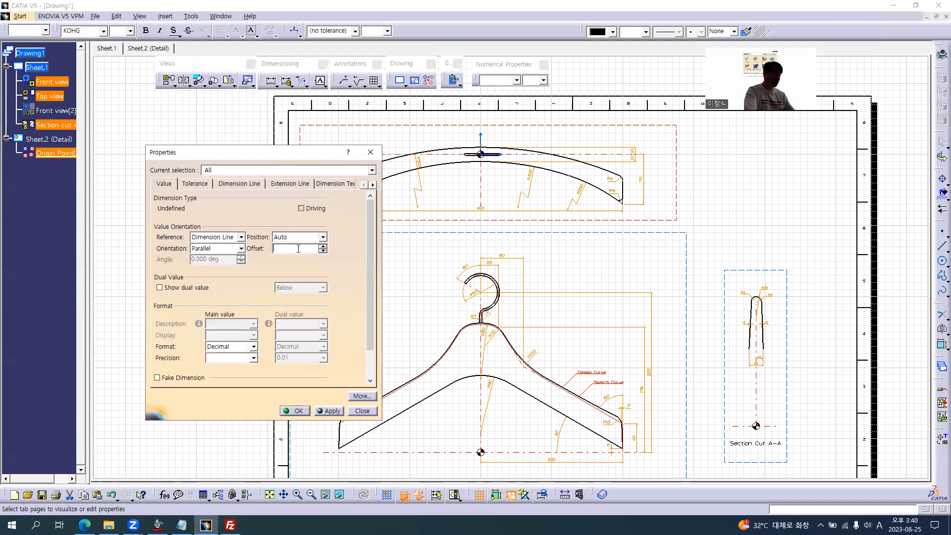
{"action": "type", "text": "1"}
{"action": "key", "text": "Tab"}
{"action": "left_click", "coordinate": [278, 184]}
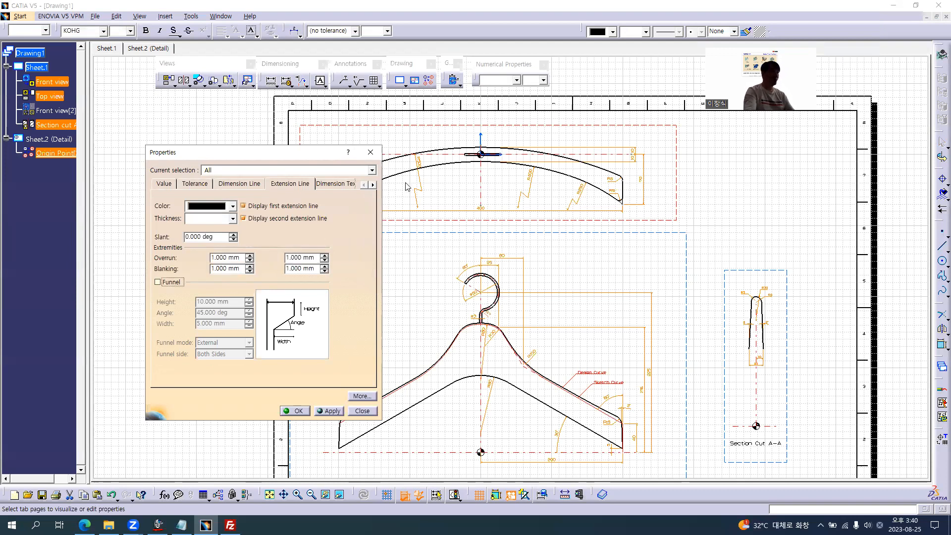
{"action": "left_click", "coordinate": [372, 184]}
{"action": "left_click", "coordinate": [372, 184]}
{"action": "left_click", "coordinate": [319, 183]}
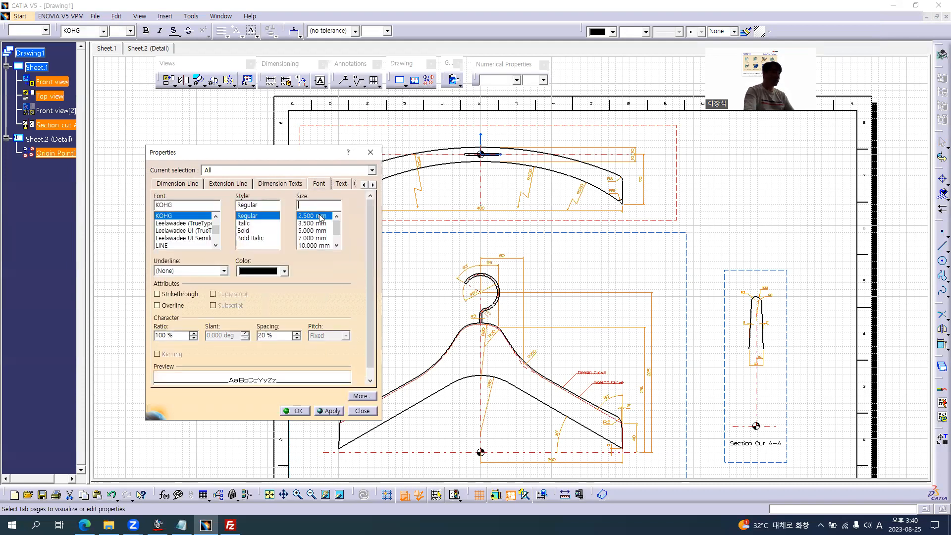
{"action": "left_click", "coordinate": [299, 408]}
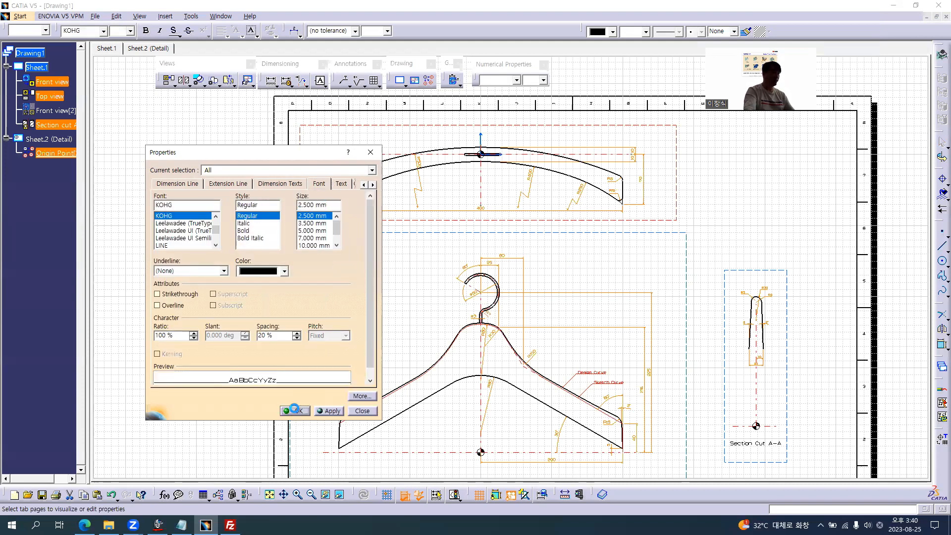
{"action": "left_click", "coordinate": [392, 314]}
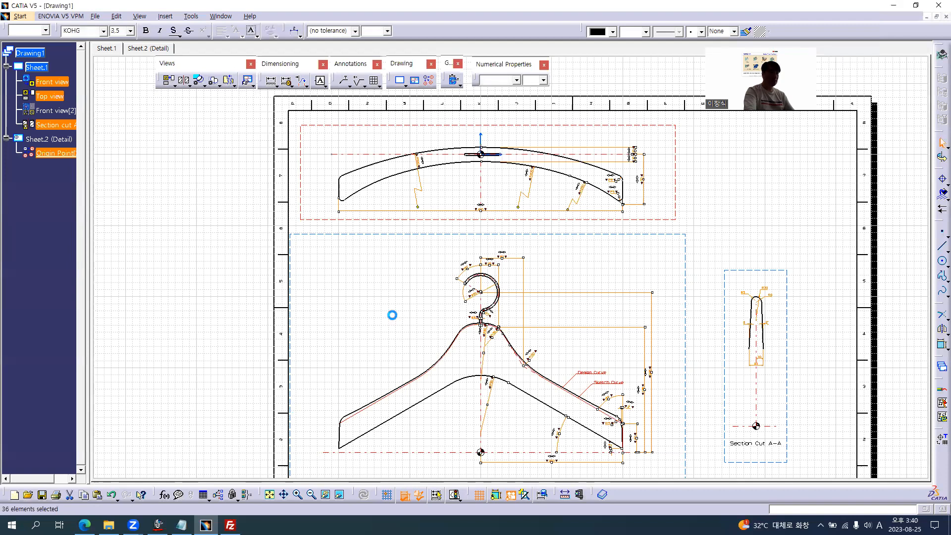
Review the restyled dimensions across the sheet and compare the views with the Surface EX12.pdf reference in the browser.
{"action": "middle_click_drag", "start_coordinate": [552, 395], "coordinate": [566, 335]}
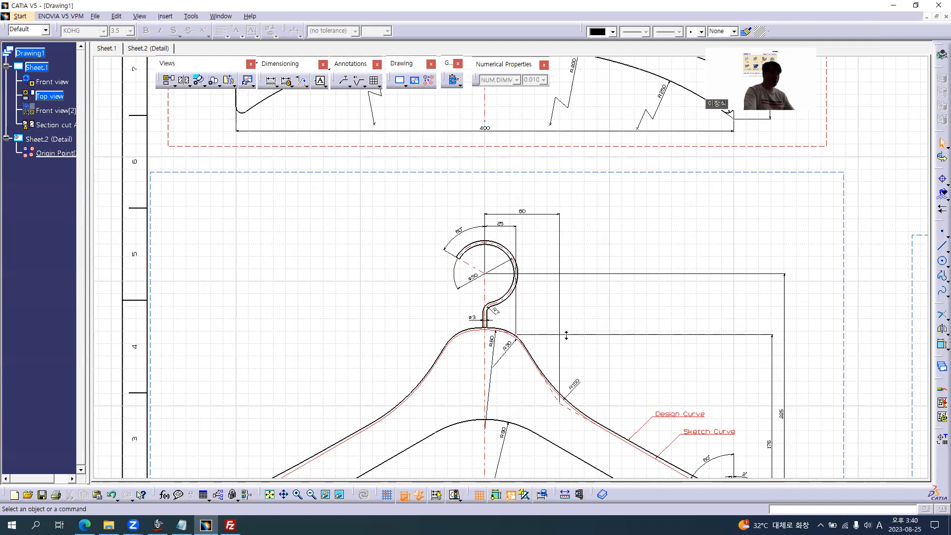
{"action": "mouse_move", "coordinate": [613, 233]}
{"action": "middle_mouse_down"}
{"action": "mouse_move", "coordinate": [596, 406]}
{"action": "mouse_move", "coordinate": [583, 379]}
{"action": "middle_mouse_up"}
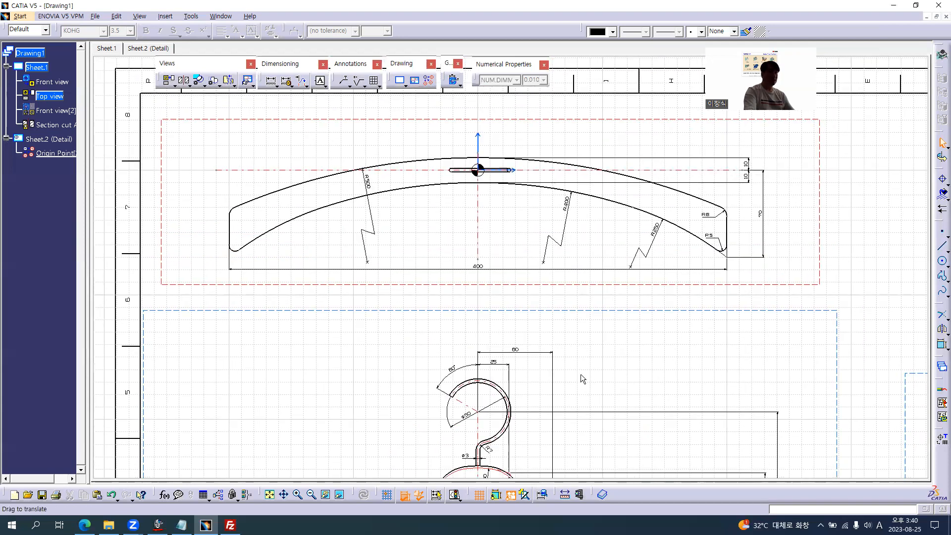
{"action": "key", "text": "alt+Tab"}
{"action": "scroll", "coordinate": [365, 369], "scroll_direction": "down", "scroll_amount": 3, "text": "ctrl"}
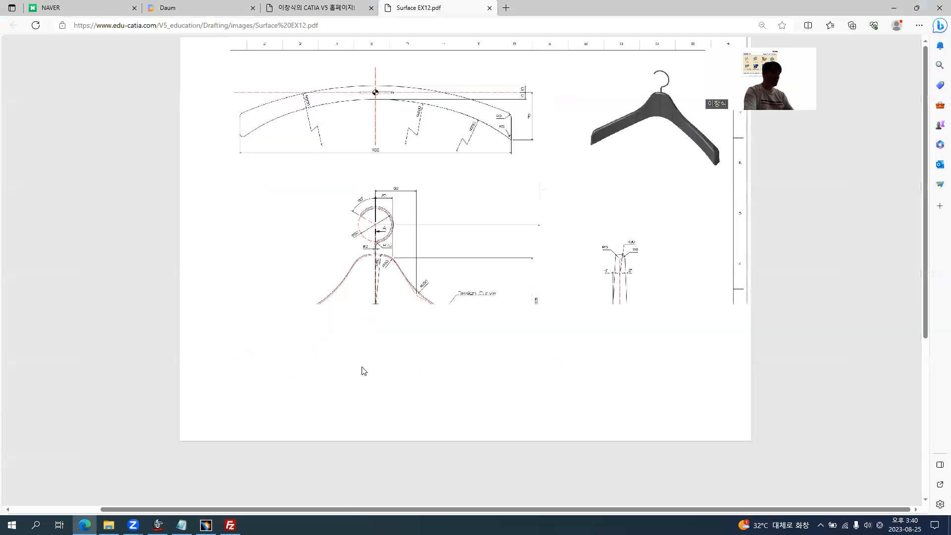
{"action": "scroll", "coordinate": [237, 395], "scroll_direction": "up", "scroll_amount": 3, "text": "ctrl"}
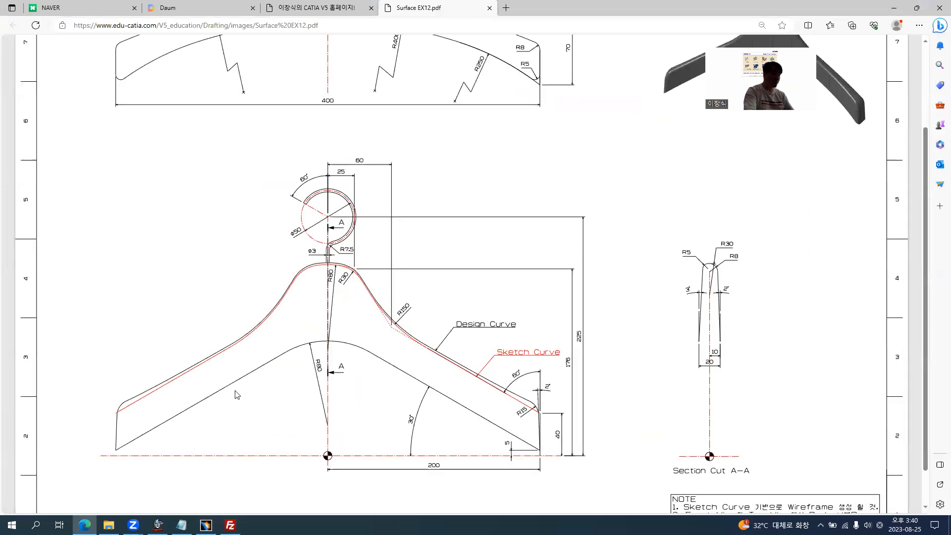
{"action": "key", "text": "alt+Tab"}
{"action": "scroll", "coordinate": [430, 413], "scroll_direction": "down", "scroll_amount": 6}
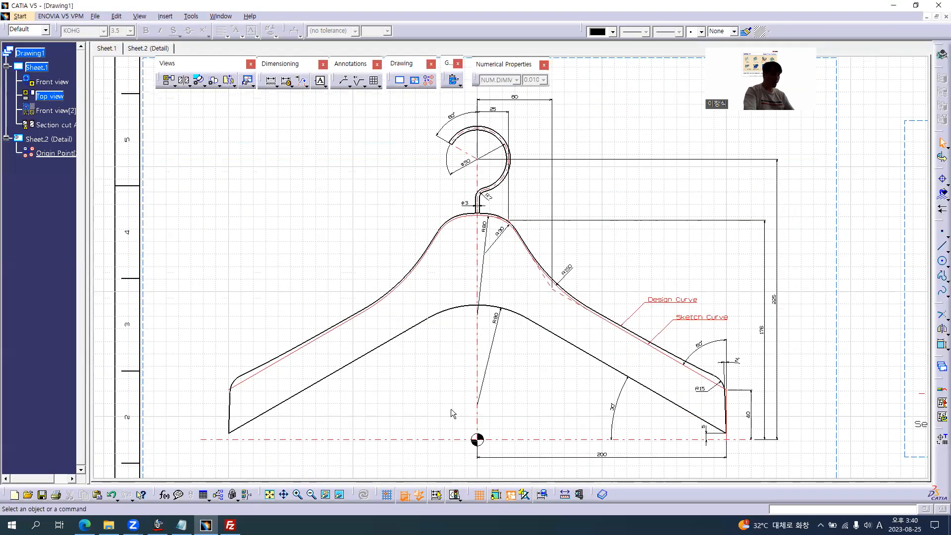
{"action": "scroll", "coordinate": [452, 414], "scroll_direction": "down", "scroll_amount": 3}
{"action": "mouse_move", "coordinate": [523, 352]}
{"action": "middle_mouse_down", "text": "ctrl"}
{"action": "mouse_move", "coordinate": [527, 367]}
{"action": "mouse_move", "coordinate": [745, 372]}
{"action": "mouse_move", "coordinate": [603, 404]}
{"action": "mouse_move", "coordinate": [621, 370]}
{"action": "middle_mouse_up", "text": "ctrl"}
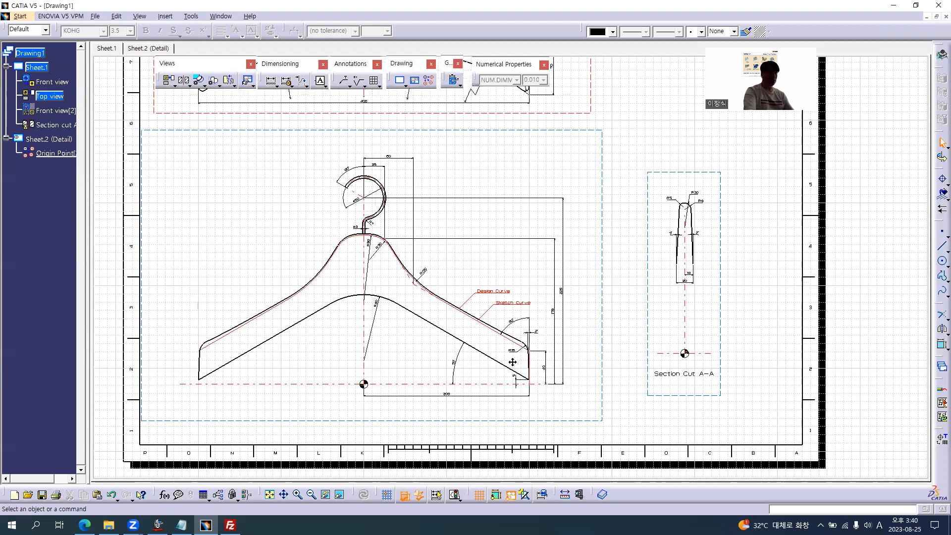
{"action": "middle_click_drag", "start_coordinate": [512, 362], "coordinate": [502, 431]}
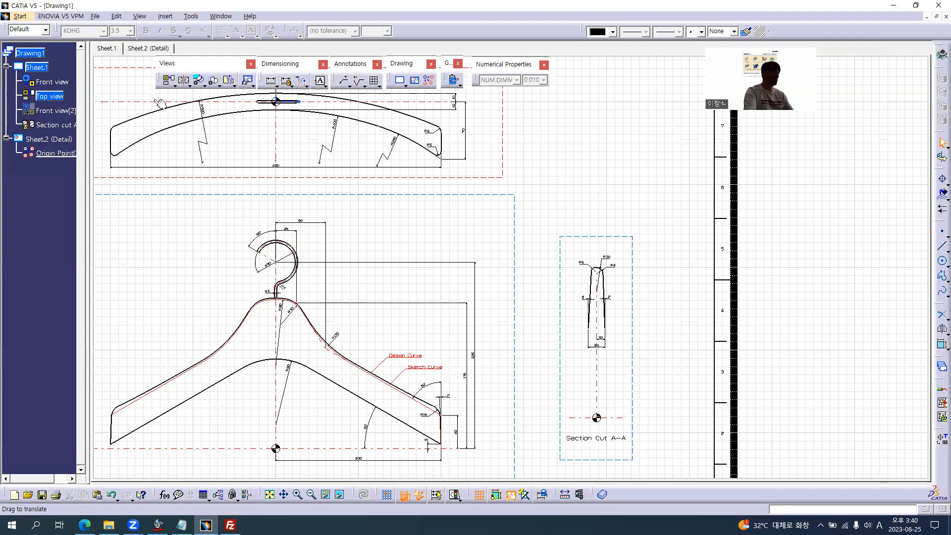
Create an isometric view of the hanger from the CATPart's 3D model and place it beside the sheet.
{"action": "left_click", "coordinate": [181, 81]}
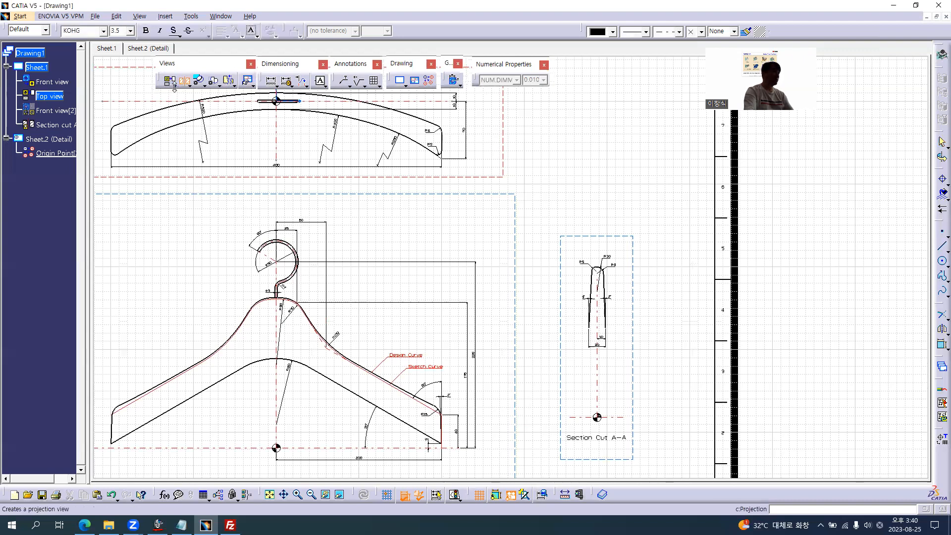
{"action": "left_click", "coordinate": [175, 86]}
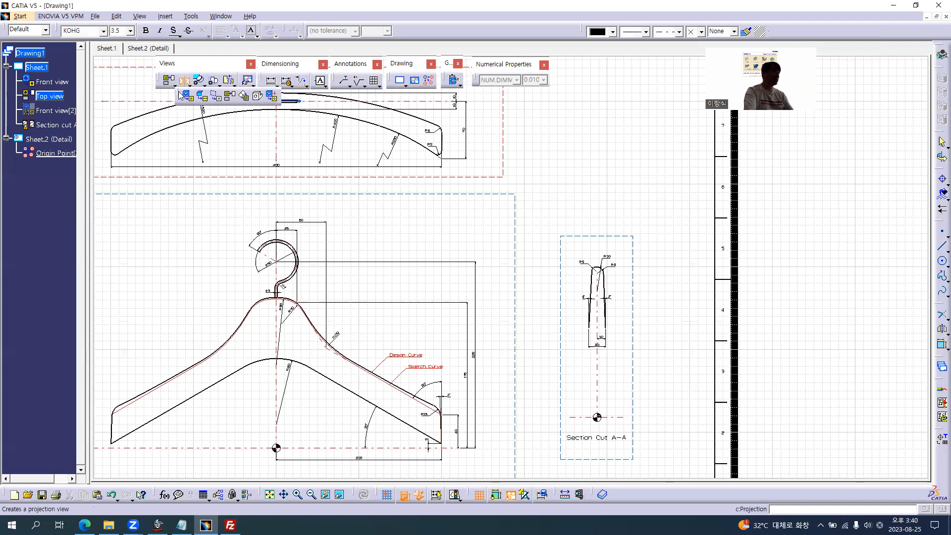
{"action": "left_click", "coordinate": [221, 17]}
{"action": "left_click", "coordinate": [258, 79]}
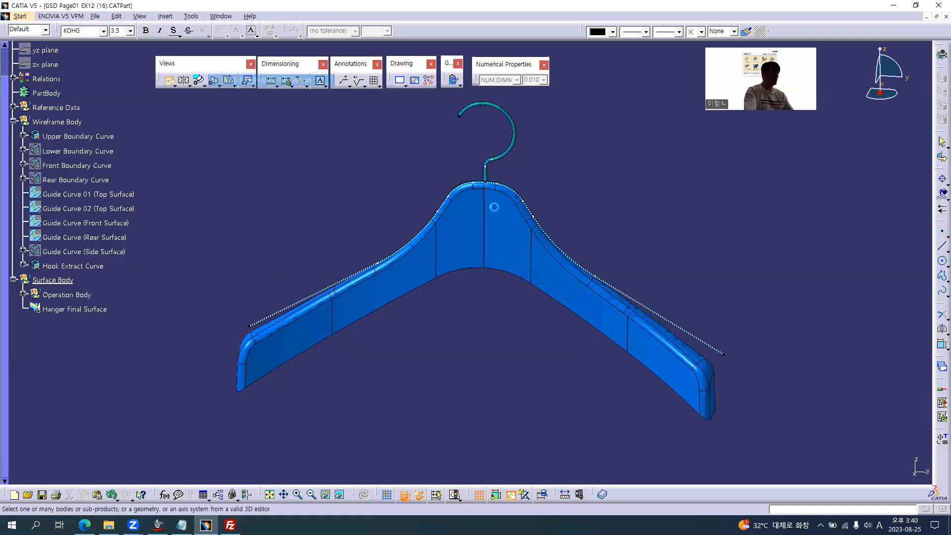
{"action": "middle_click_drag", "start_coordinate": [448, 343], "coordinate": [580, 255]}
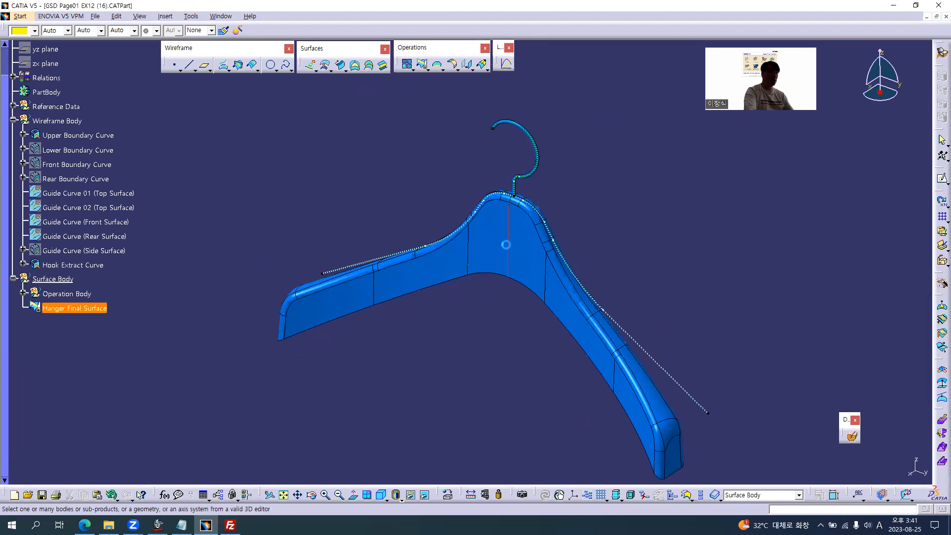
{"action": "left_click", "coordinate": [505, 245]}
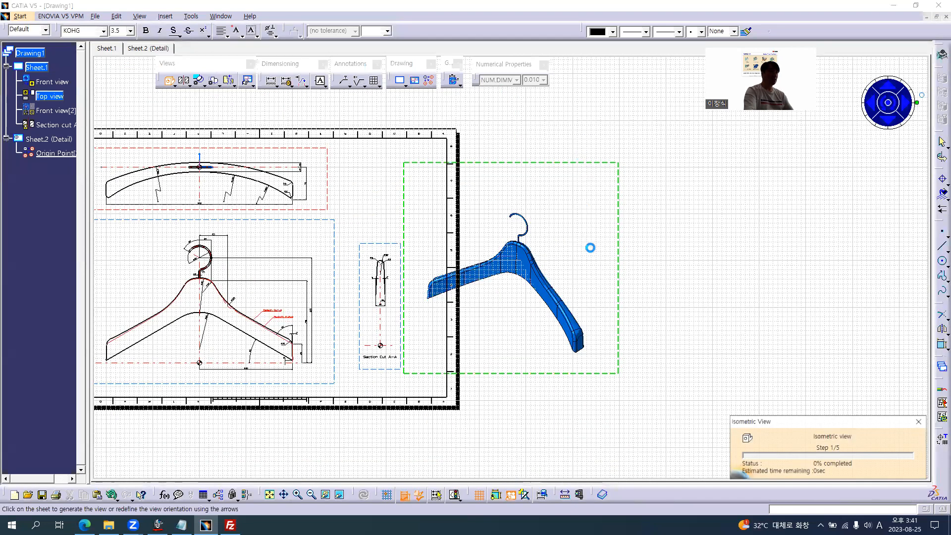
{"action": "left_click", "coordinate": [618, 280]}
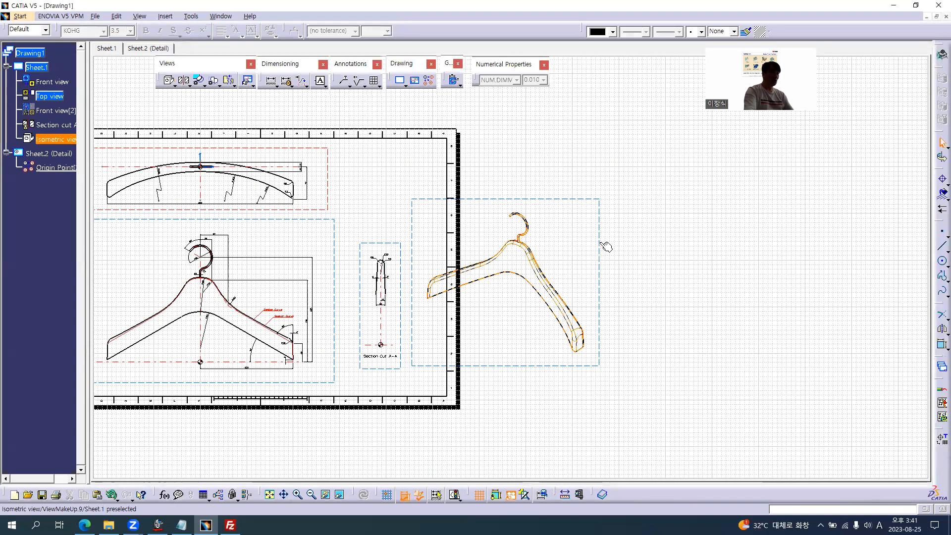
Set the isometric view's scale to 3:4 and enable 3D Colors in its properties.
{"action": "left_click", "coordinate": [599, 242]}
{"action": "key", "text": "alt+Return"}
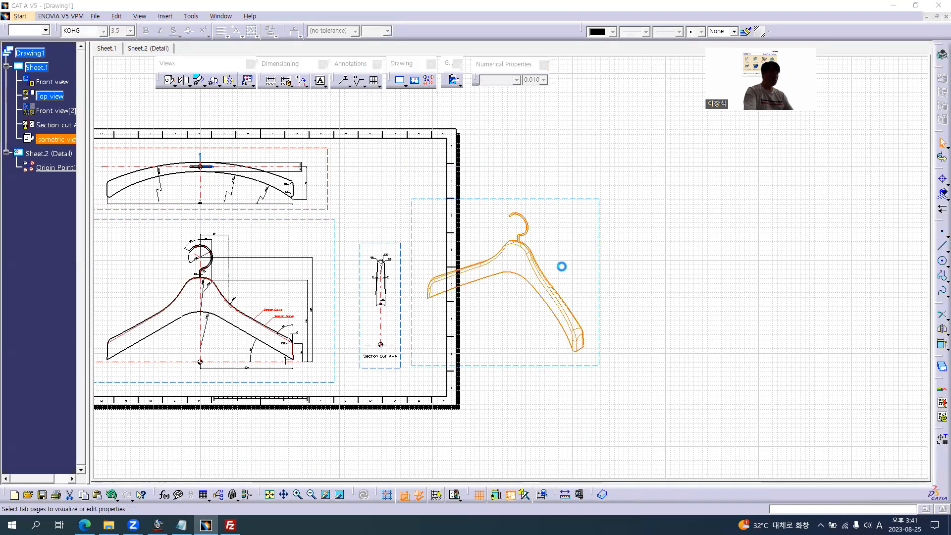
{"action": "type", "text": "3:5"}
{"action": "key", "text": "Tab"}
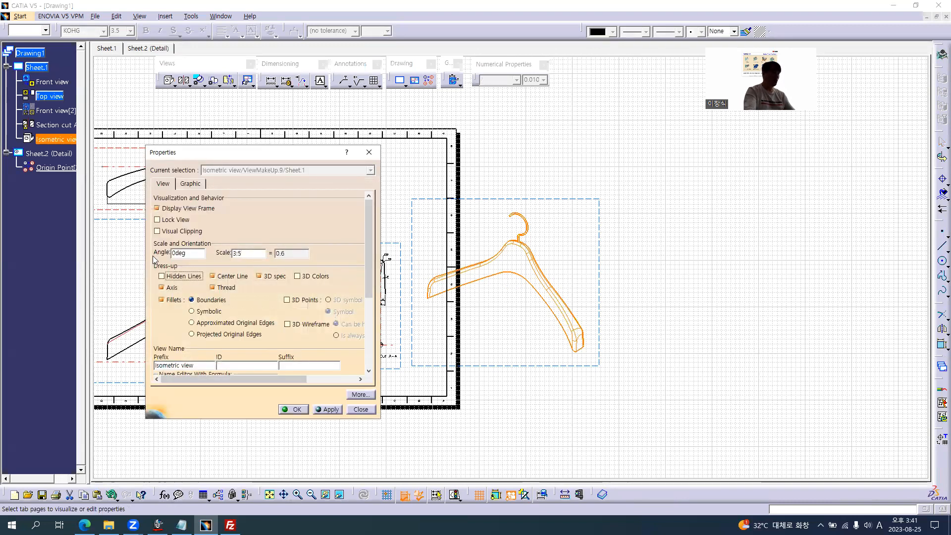
{"action": "double_click", "coordinate": [235, 254]}
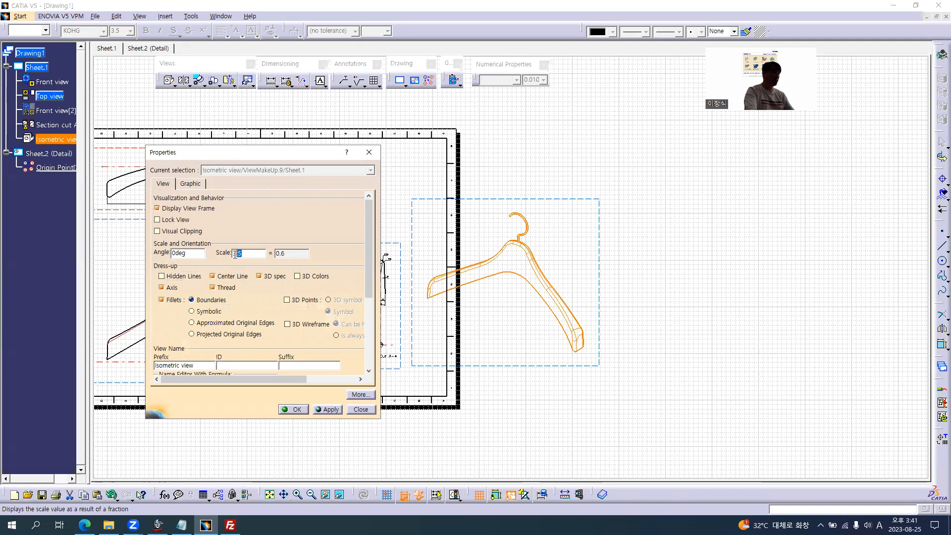
{"action": "type", "text": "3:4"}
{"action": "key", "text": "Tab"}
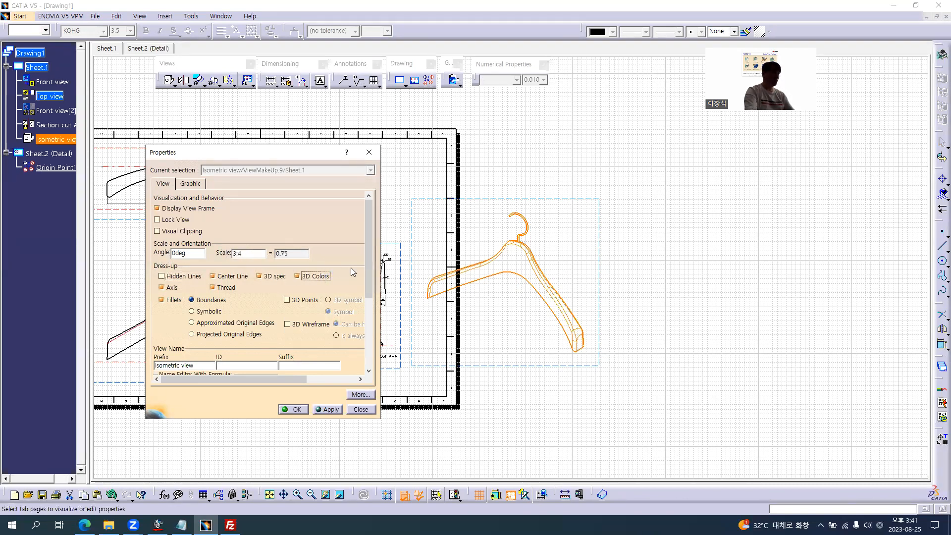
Set the isometric view's generation mode to Raster.
{"action": "scroll", "coordinate": [361, 267], "scroll_direction": "down", "scroll_amount": 4}
{"action": "left_click", "coordinate": [268, 325]}
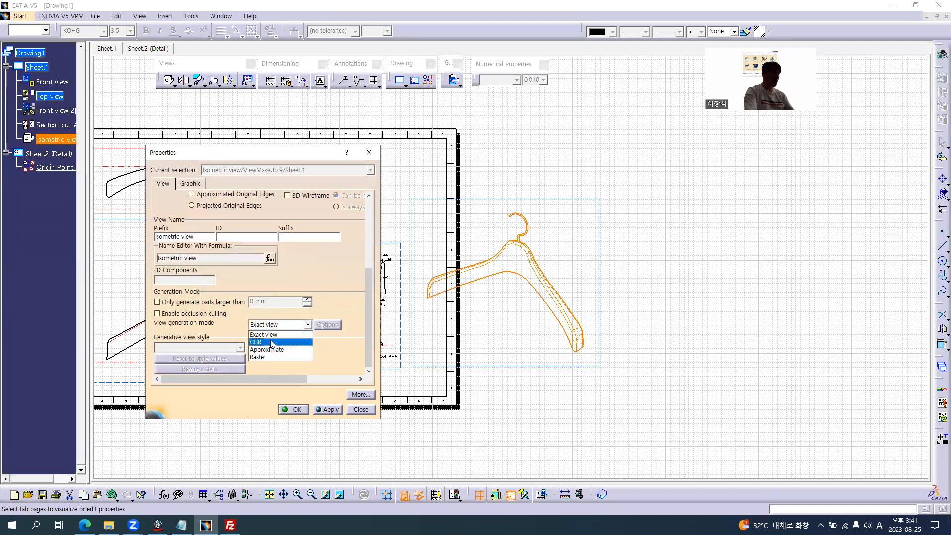
{"action": "left_click", "coordinate": [273, 356]}
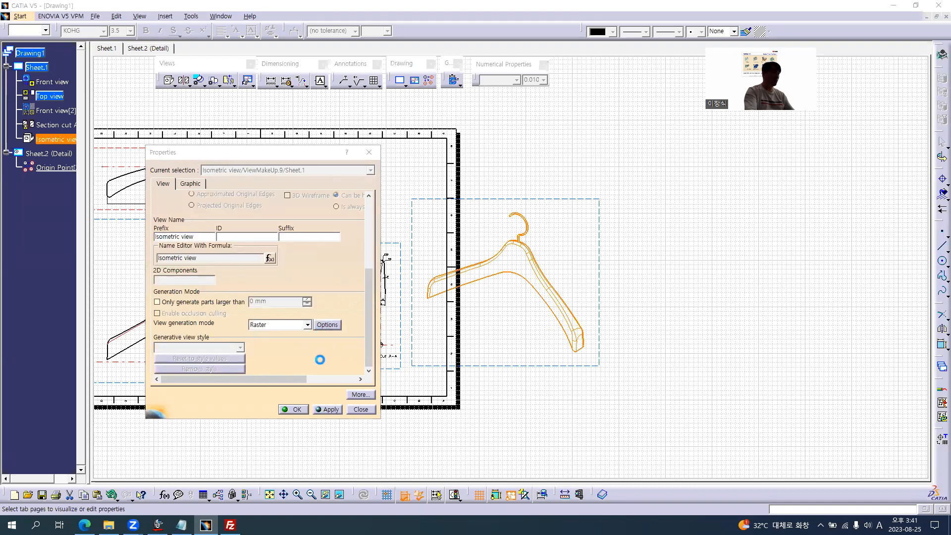
Set the raster options to Shading with edges with High quality for display and print, and apply the view properties.
{"action": "left_click", "coordinate": [502, 312]}
{"action": "left_click", "coordinate": [496, 342]}
{"action": "left_click", "coordinate": [493, 341]}
{"action": "left_click", "coordinate": [476, 366]}
{"action": "left_click", "coordinate": [503, 360]}
{"action": "left_click", "coordinate": [547, 385]}
{"action": "left_click", "coordinate": [575, 376]}
{"action": "left_click", "coordinate": [297, 411]}
{"action": "left_click", "coordinate": [569, 375]}
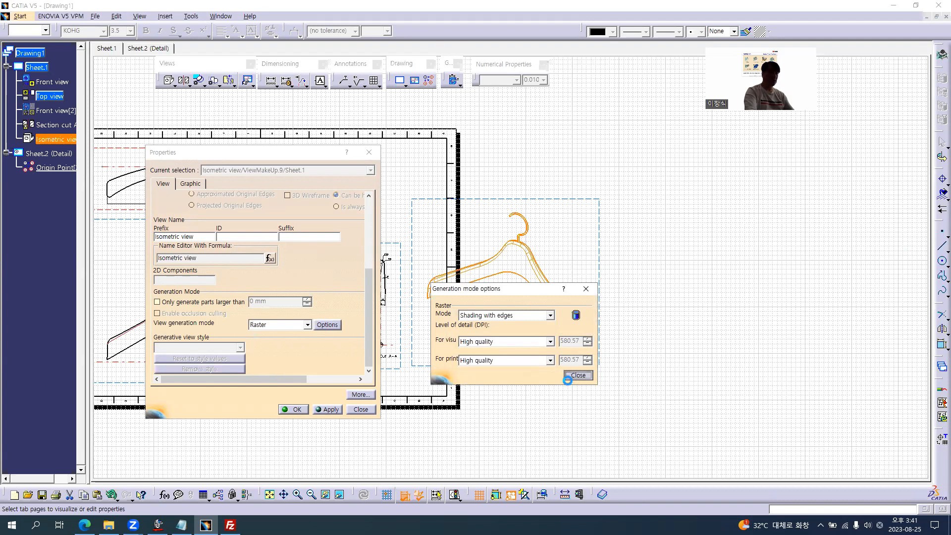
{"action": "left_click", "coordinate": [307, 409]}
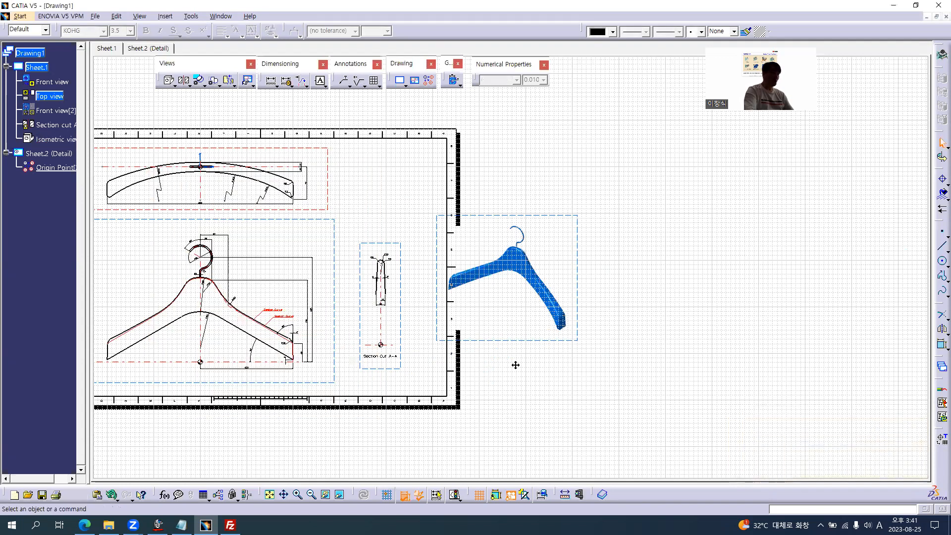
Move the isometric view inside the sheet frame, above Section Cut A-A and beside the top view.
{"action": "middle_click_drag", "start_coordinate": [515, 365], "coordinate": [609, 420]}
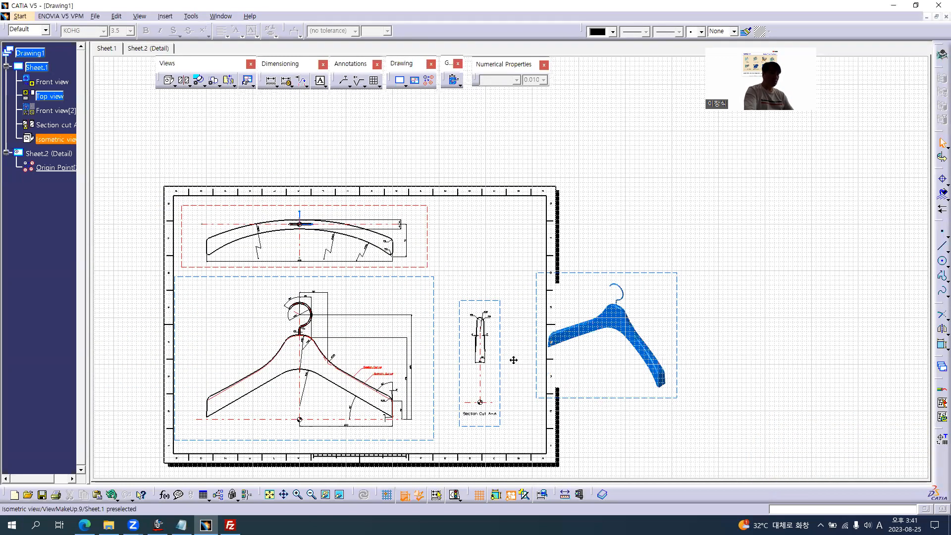
{"action": "left_click_drag", "start_coordinate": [458, 306], "coordinate": [478, 320]}
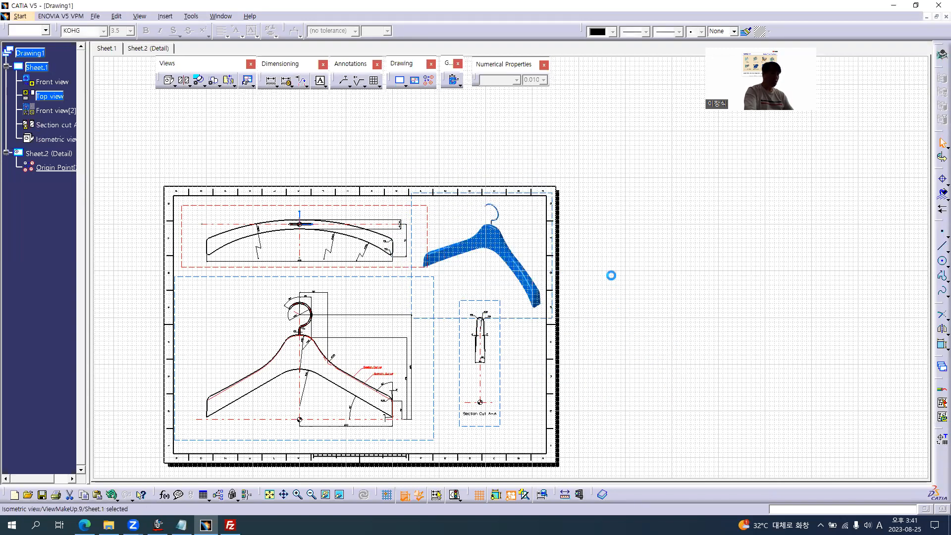
{"action": "middle_click_drag", "start_coordinate": [530, 343], "coordinate": [548, 291]}
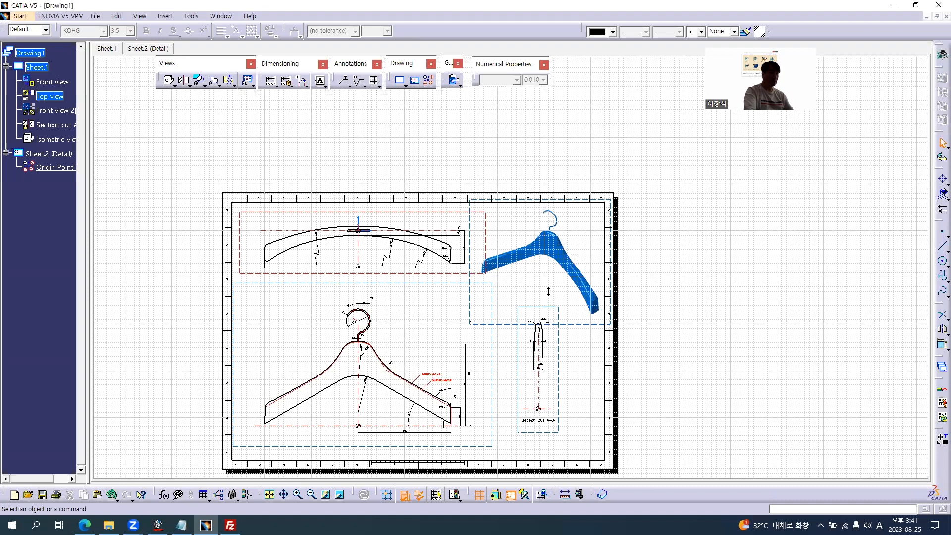
{"action": "middle_click_drag", "start_coordinate": [550, 349], "coordinate": [564, 304], "text": "ctrl"}
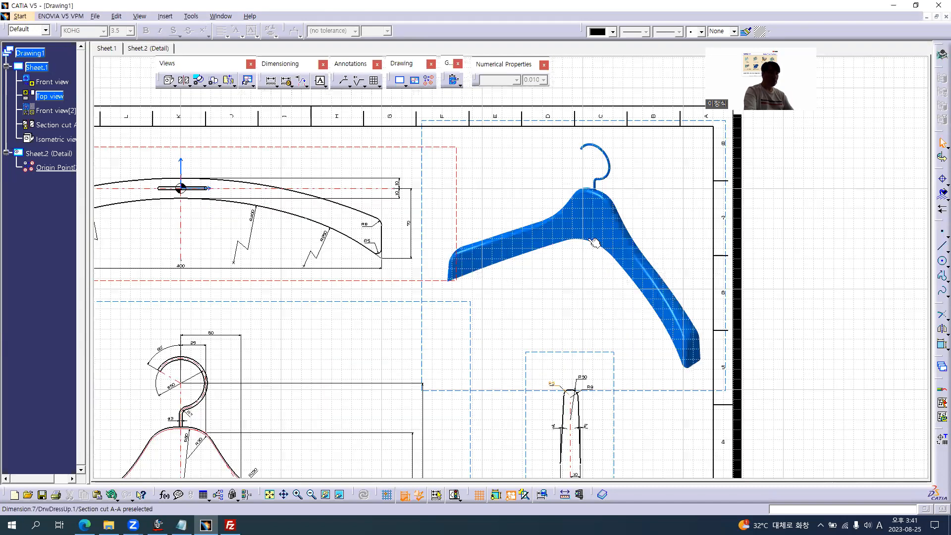
Add a new empty view on the sheet just below Section Cut A-A.
{"action": "middle_click_drag", "start_coordinate": [554, 385], "coordinate": [593, 127]}
{"action": "left_click", "coordinate": [414, 79]}
{"action": "left_click", "coordinate": [553, 394]}
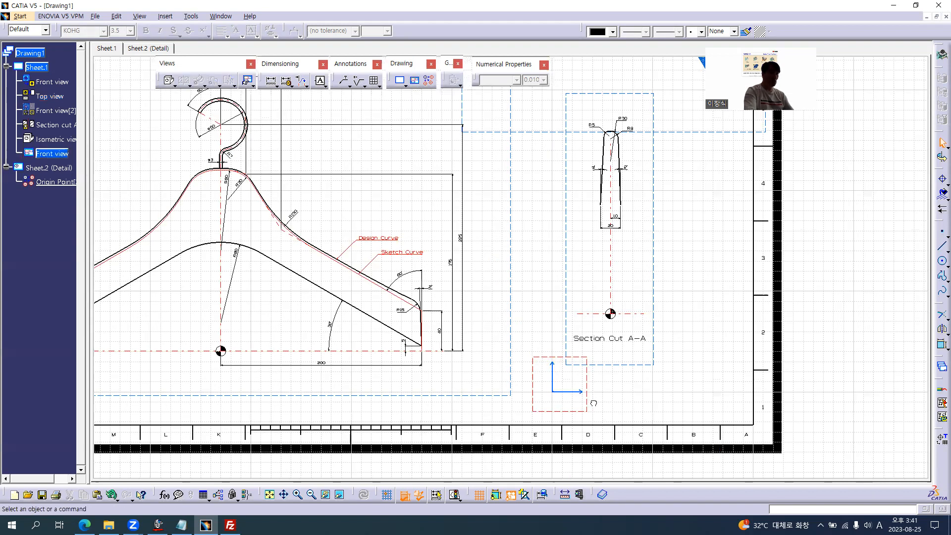
{"action": "left_click", "coordinate": [586, 399]}
{"action": "key", "text": "Escape"}
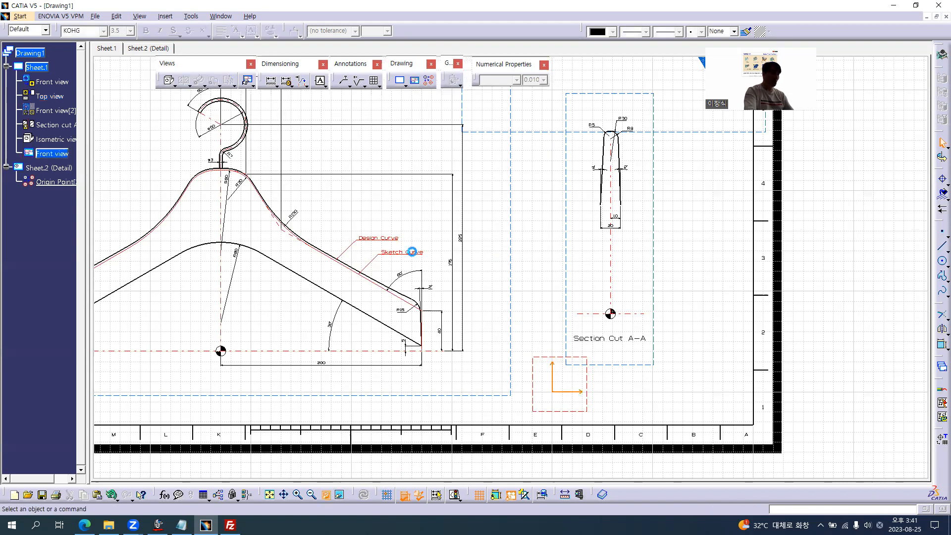
Place a text annotation in the new view and enter the heading "NOTE" followed by a new line.
{"action": "left_click", "coordinate": [350, 86]}
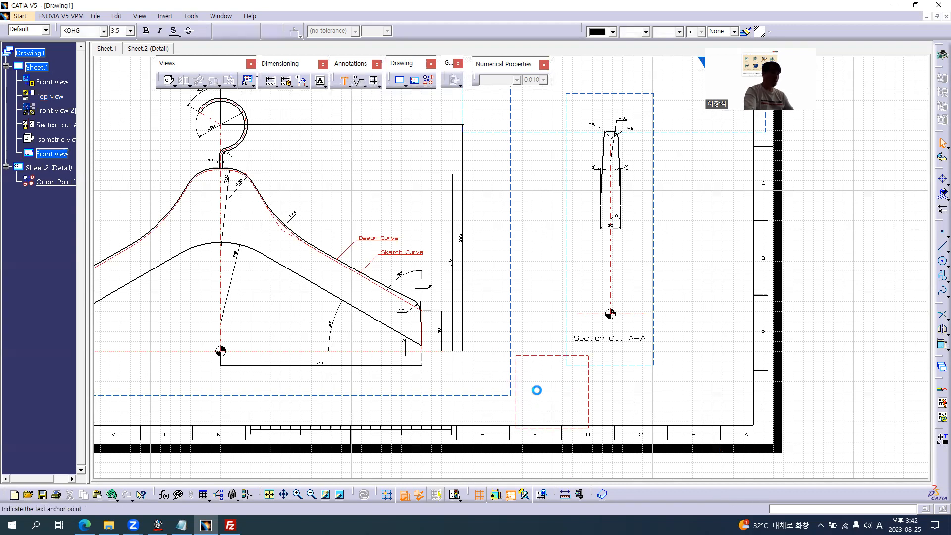
{"action": "left_click", "coordinate": [594, 410]}
{"action": "type", "text": "NOTE"}
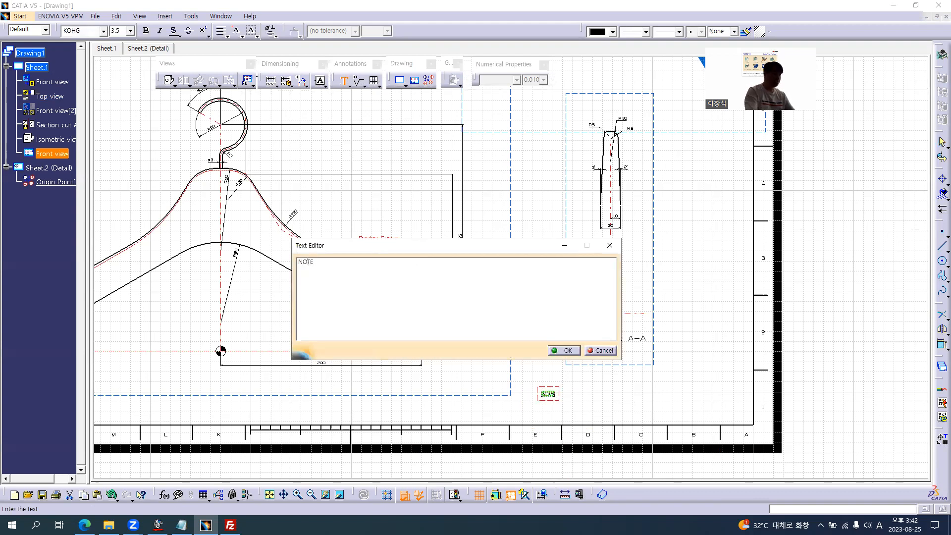
{"action": "key", "text": "Return"}
Read the NOTE box in Surface EX12.pdf in the browser, return to CATIA and begin the first note line with "1. Sketch Curve".
{"action": "key", "text": "alt+Tab"}
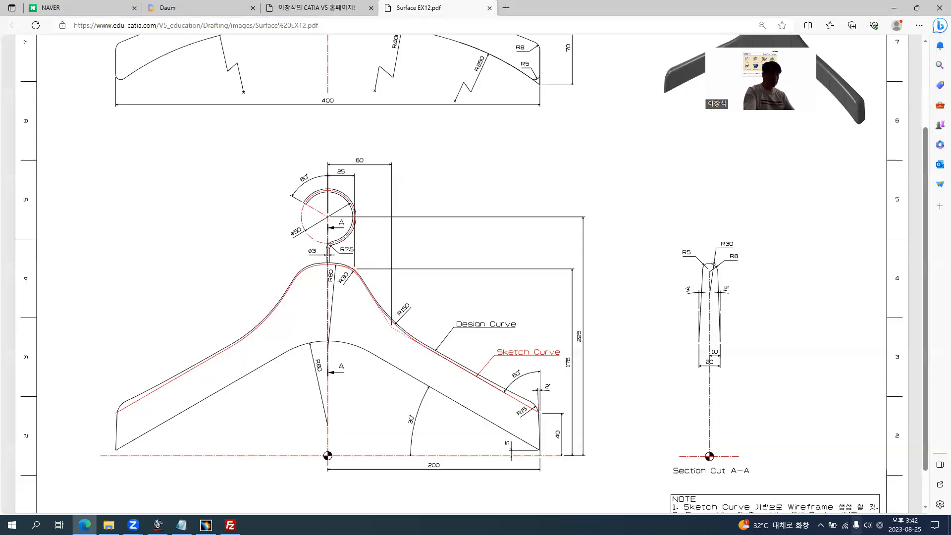
{"action": "scroll", "coordinate": [814, 472], "scroll_direction": "down", "scroll_amount": 2}
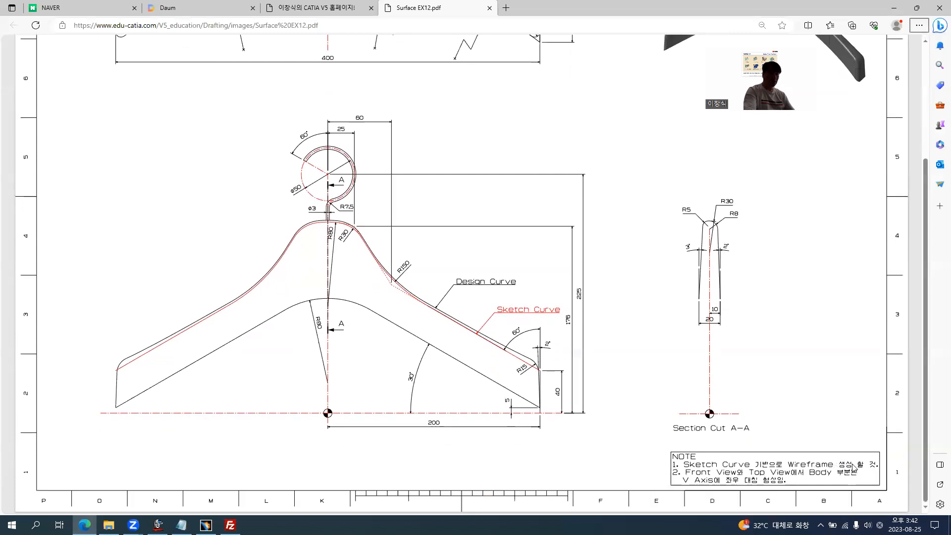
{"action": "scroll", "coordinate": [897, 488], "scroll_direction": "up", "scroll_amount": 4, "text": "ctrl"}
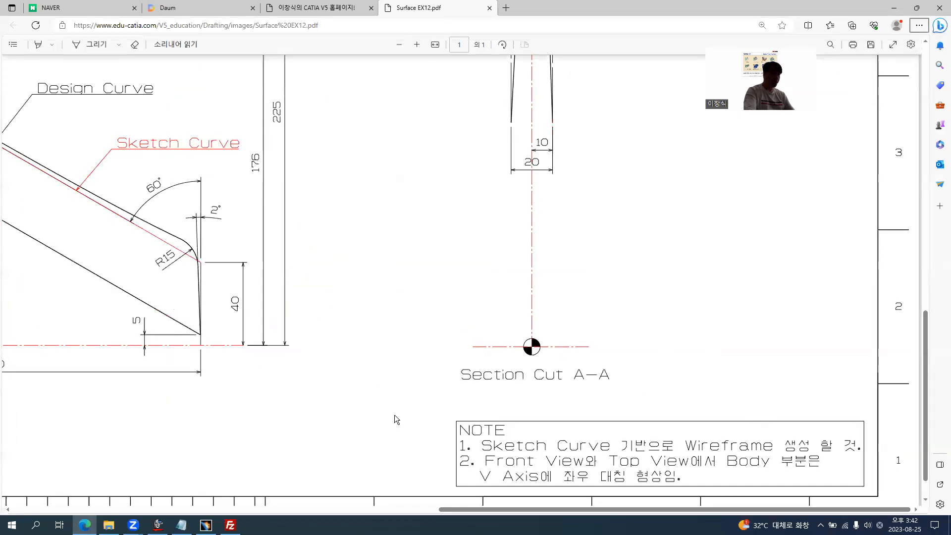
{"action": "key", "text": "alt+Tab"}
{"action": "type", "text": "keep"}
{"action": "key", "text": "BackSpace"}
{"action": "key", "text": "BackSpace"}
{"action": "key", "text": "BackSpace"}
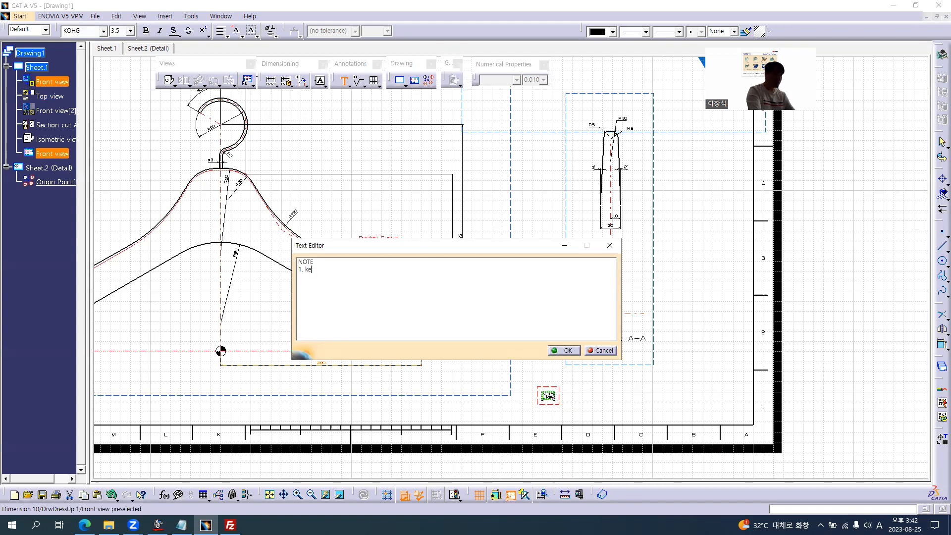
{"action": "type", "text": "etc"}
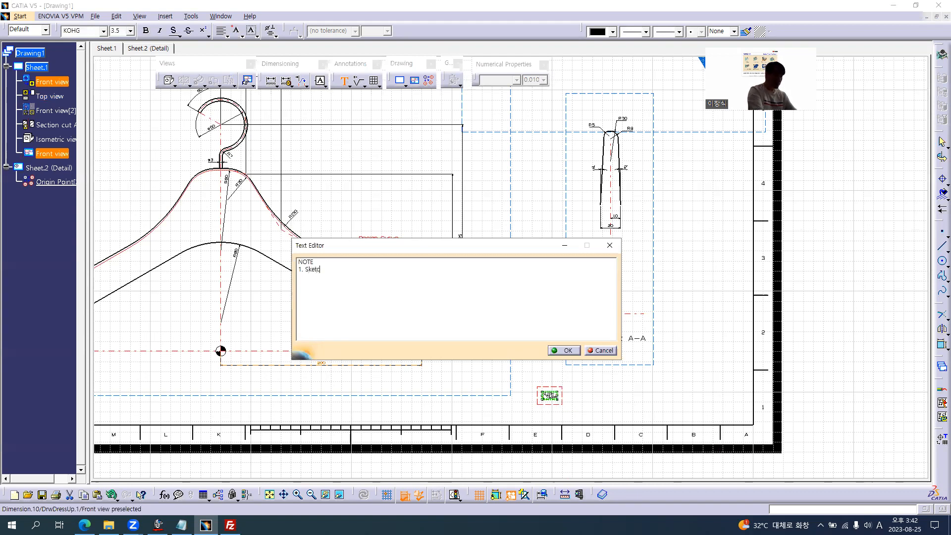
{"action": "type", "text": "h Curve"}
Continue the first note line with "기반으로 Wireframe".
{"action": "key", "text": "Hangul"}
{"action": "type", "text": "기반으로"}
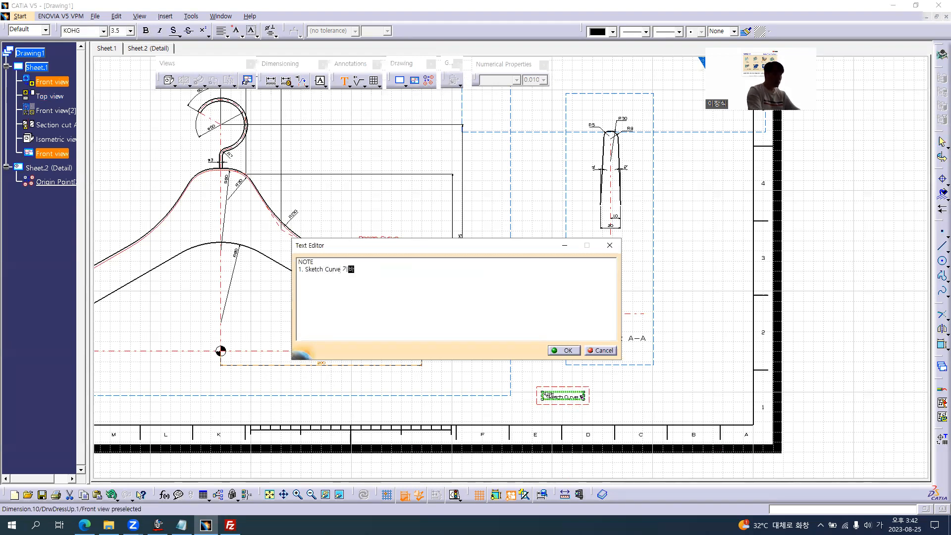
{"action": "key", "text": "BackSpace"}
{"action": "key", "text": "BackSpace"}
{"action": "key", "text": "BackSpace"}
{"action": "type", "text": "반으로"}
{"action": "key", "text": "Hangul"}
{"action": "type", "text": "Wire"}
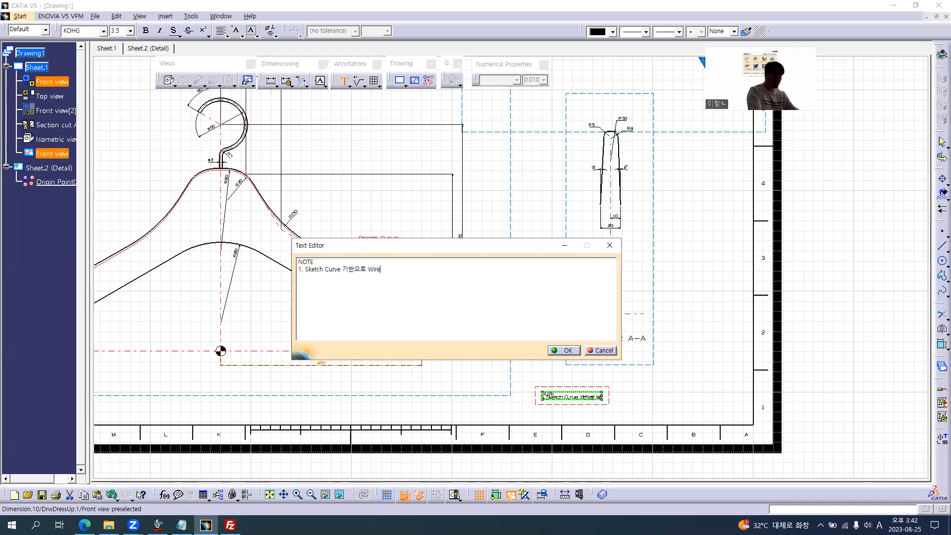
{"action": "type", "text": "frame"}
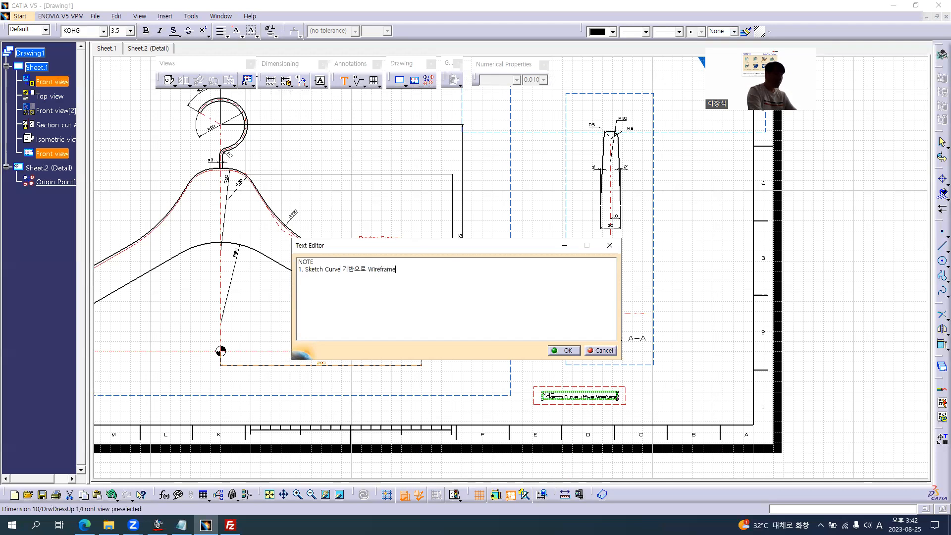
Recheck the reference note in the browser, complete line 1 in CATIA with "생성 할 것." and start line 2.
{"action": "key", "text": "alt+Tab"}
{"action": "key", "text": "alt+Tab"}
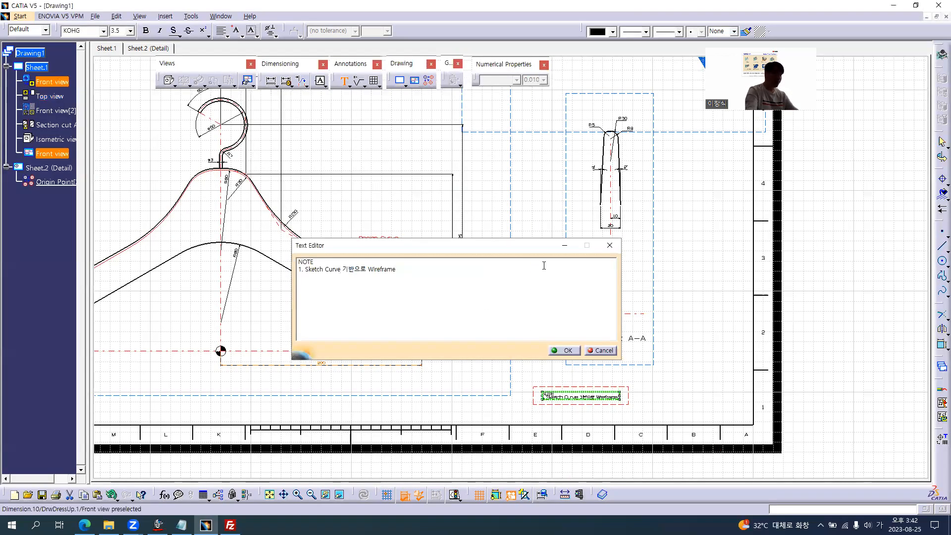
{"action": "left_click", "coordinate": [497, 276]}
{"action": "type", "text": "생성 할 것."}
{"action": "key", "text": "Return"}
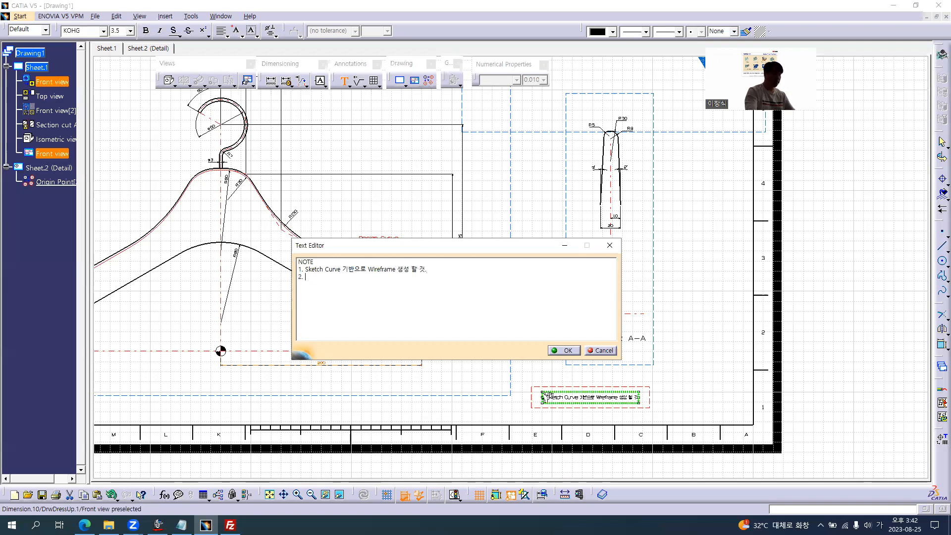
Check the reference note in the browser, return to CATIA and enter line 2 as "Front View와 Top View에서 Body 부분은".
{"action": "key", "text": "alt+Tab"}
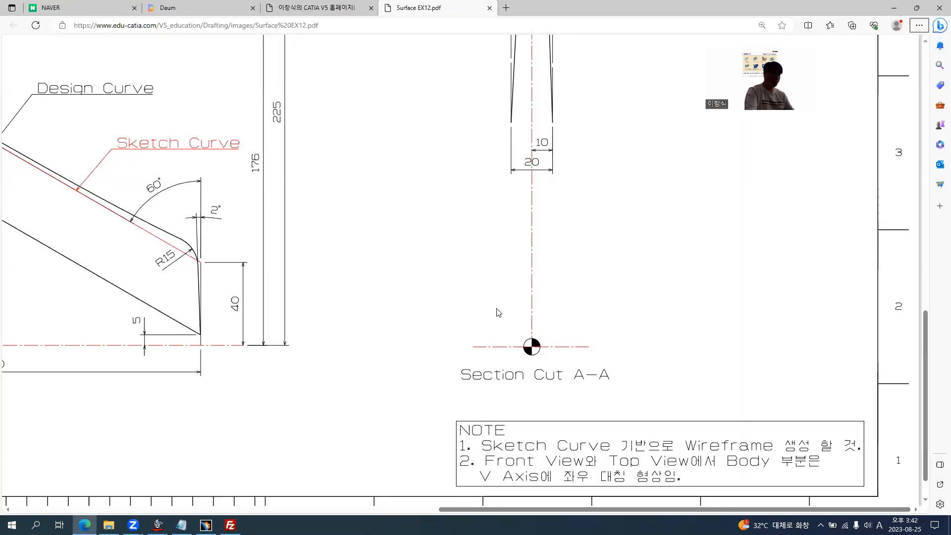
{"action": "key", "text": "alt+Tab"}
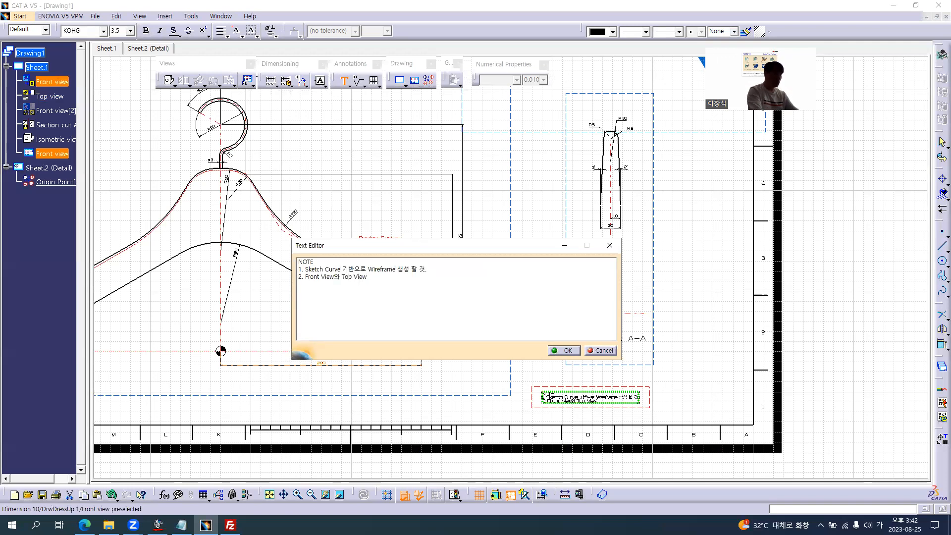
{"action": "type", "text": "서 Body 부분으"}
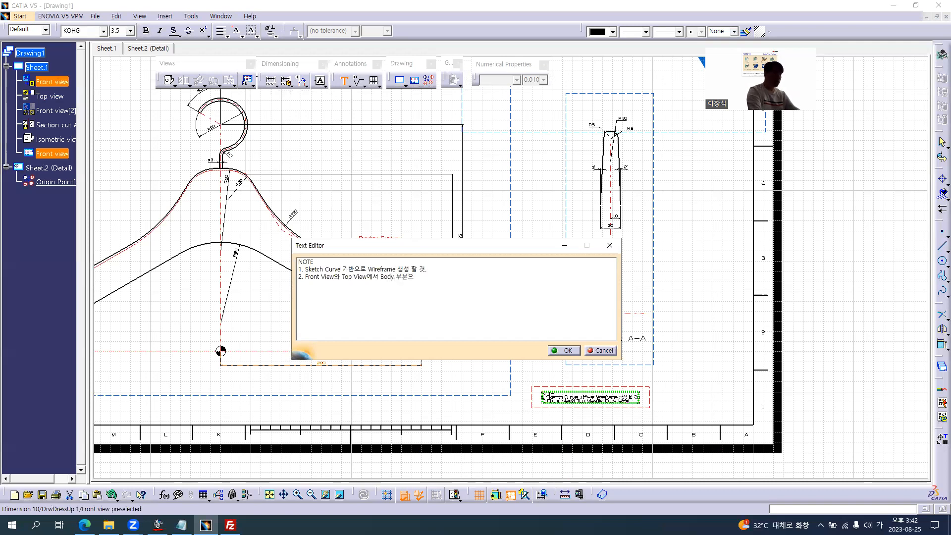
{"action": "key", "text": "alt+Tab"}
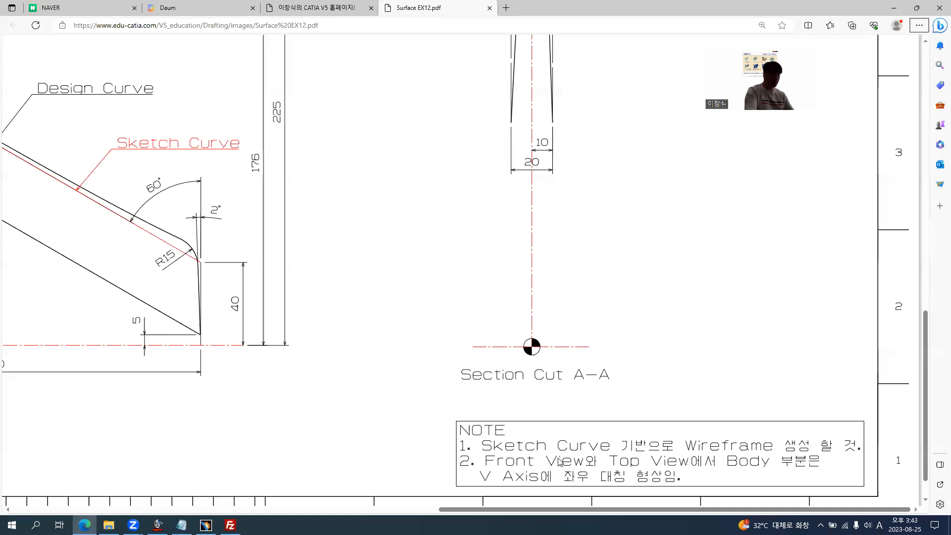
{"action": "key", "text": "alt+Tab"}
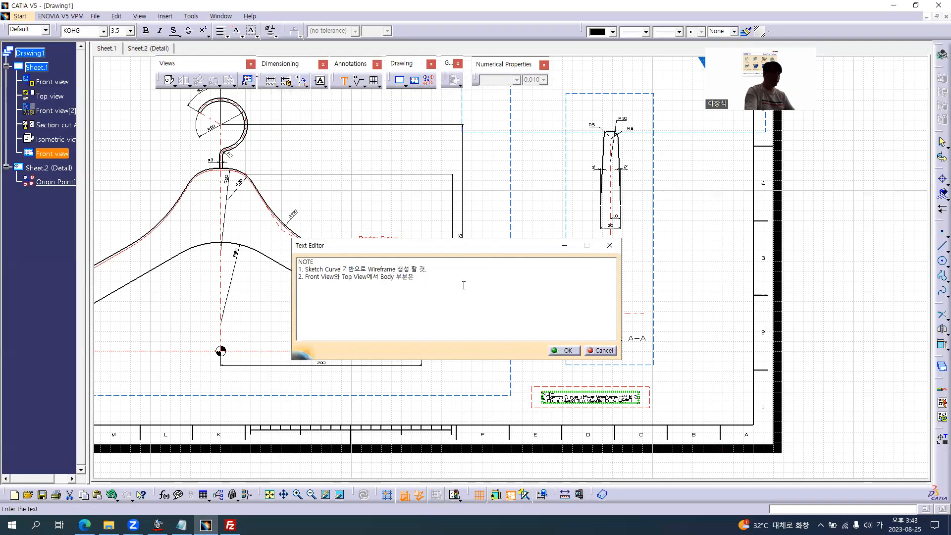
Add the indented continuation line "V Axis에 좌우 대칭 형상임." and finish the note text.
{"action": "key", "text": "Return"}
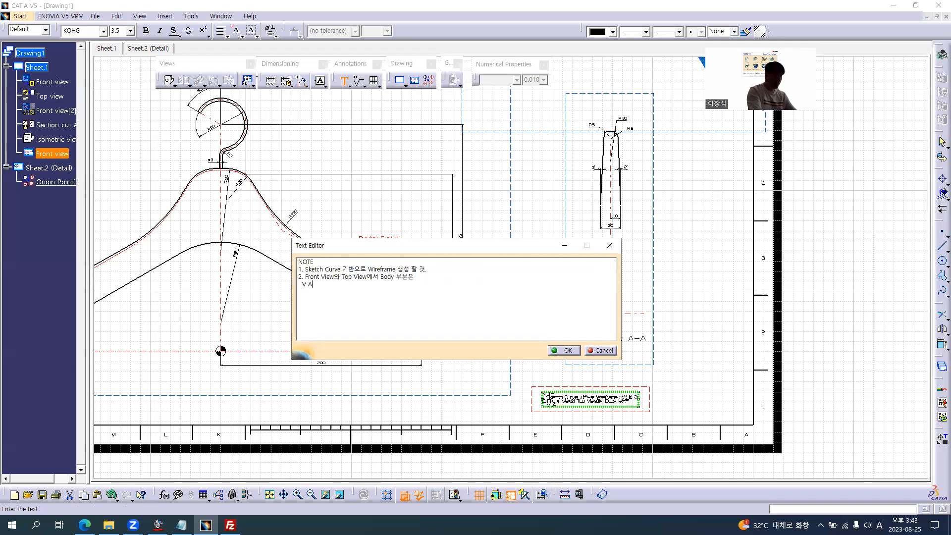
{"action": "type", "text": "V Axis에 좌우 대칭 형상임."}
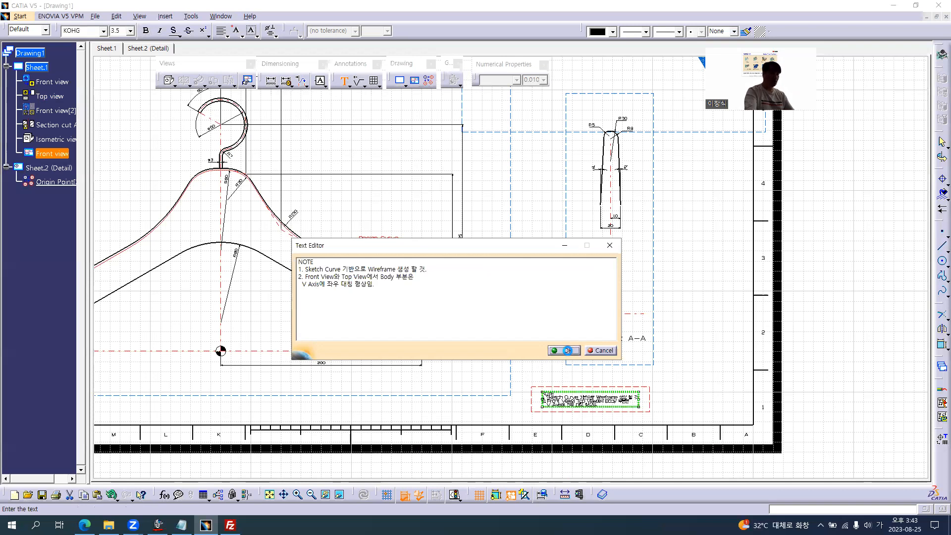
{"action": "left_click", "coordinate": [566, 351]}
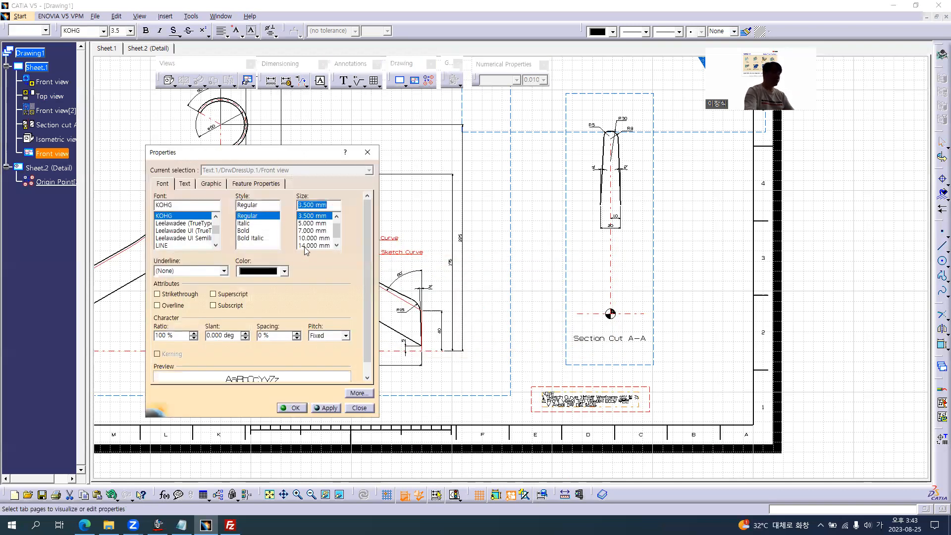
Set the note text's font size to 5 mm and its character spacing to 25 %.
{"action": "left_click", "coordinate": [313, 224]}
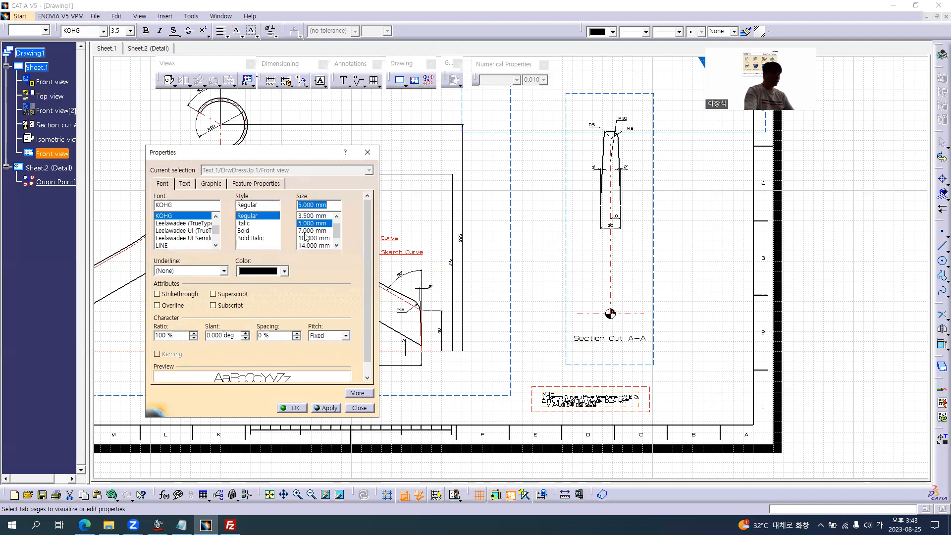
{"action": "left_click_drag", "start_coordinate": [262, 337], "coordinate": [249, 337]}
{"action": "type", "text": "25"}
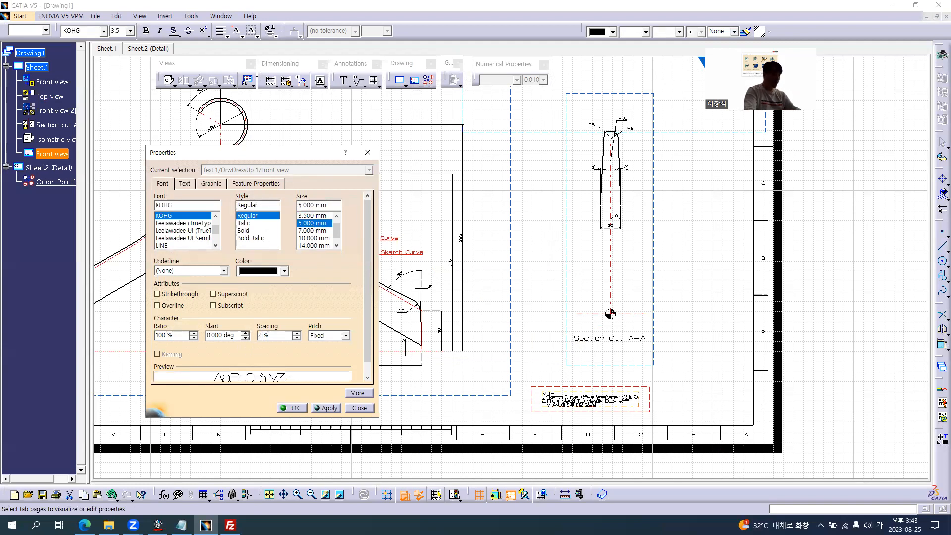
Give the note text a rectangle frame and 2 mm line spacing, and apply the properties.
{"action": "left_click", "coordinate": [185, 184]}
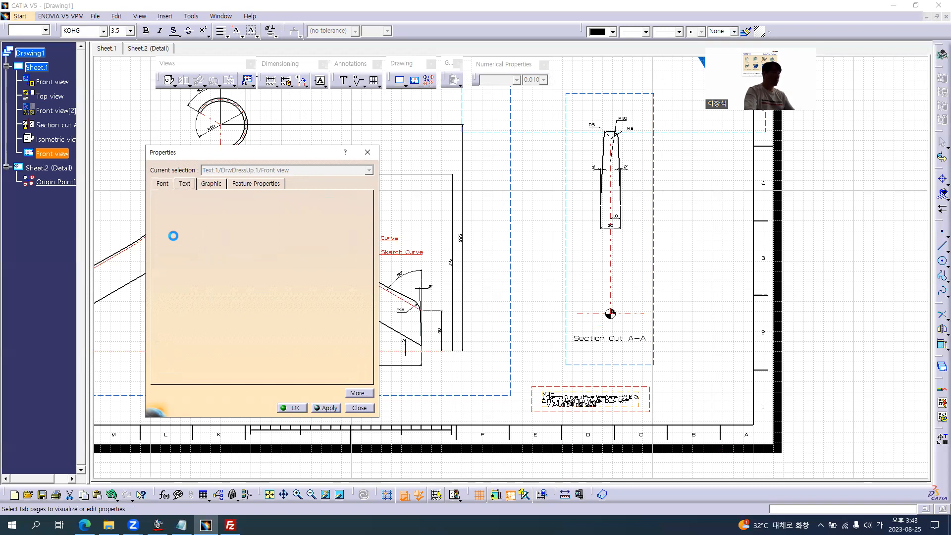
{"action": "left_click", "coordinate": [188, 207]}
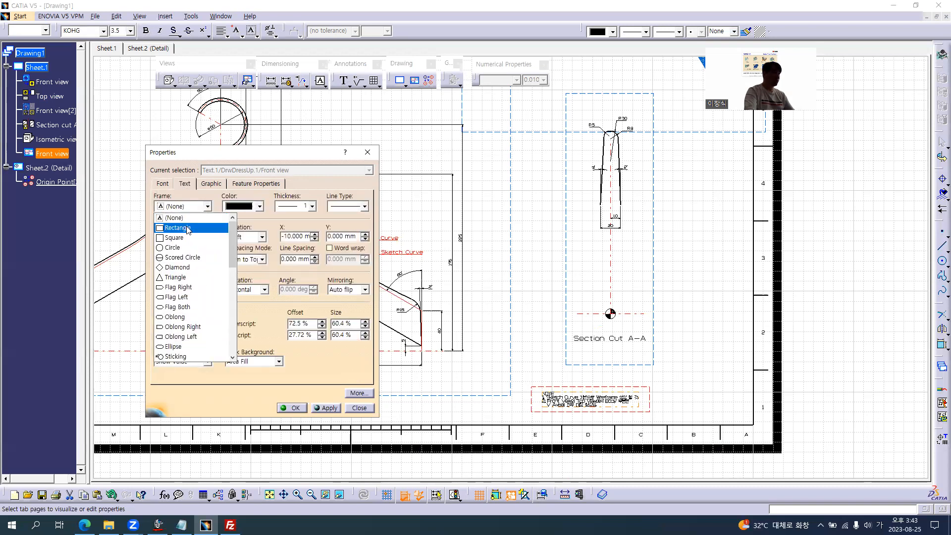
{"action": "left_click", "coordinate": [189, 229]}
{"action": "left_click_drag", "start_coordinate": [285, 259], "coordinate": [276, 256]}
{"action": "type", "text": "2"}
{"action": "key", "text": "Return"}
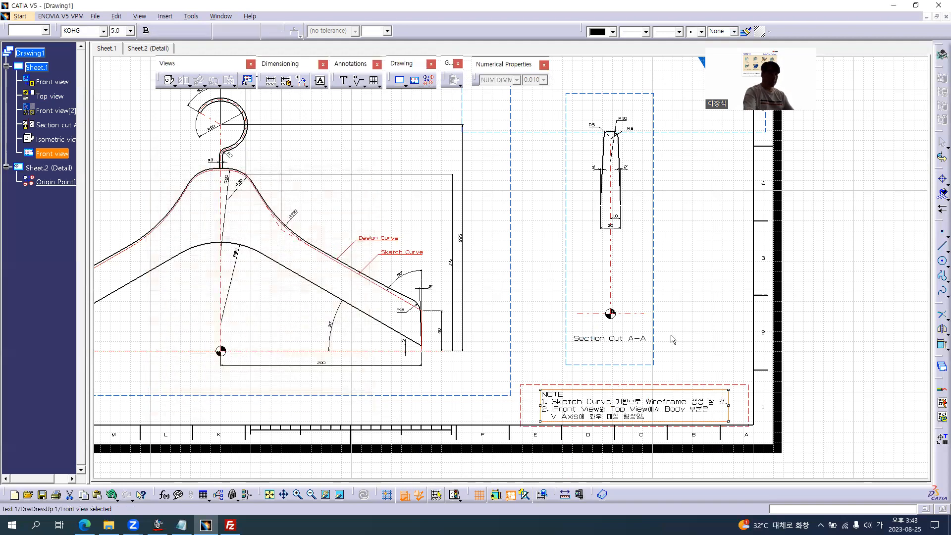
Reposition the note view below Section Cut A-A so its framed text sits near the sheet border's lower right corner.
{"action": "left_click", "coordinate": [684, 351]}
{"action": "mouse_move", "coordinate": [684, 370]}
{"action": "middle_mouse_down"}
{"action": "mouse_move", "coordinate": [607, 315]}
{"action": "mouse_move", "coordinate": [593, 270]}
{"action": "middle_mouse_up"}
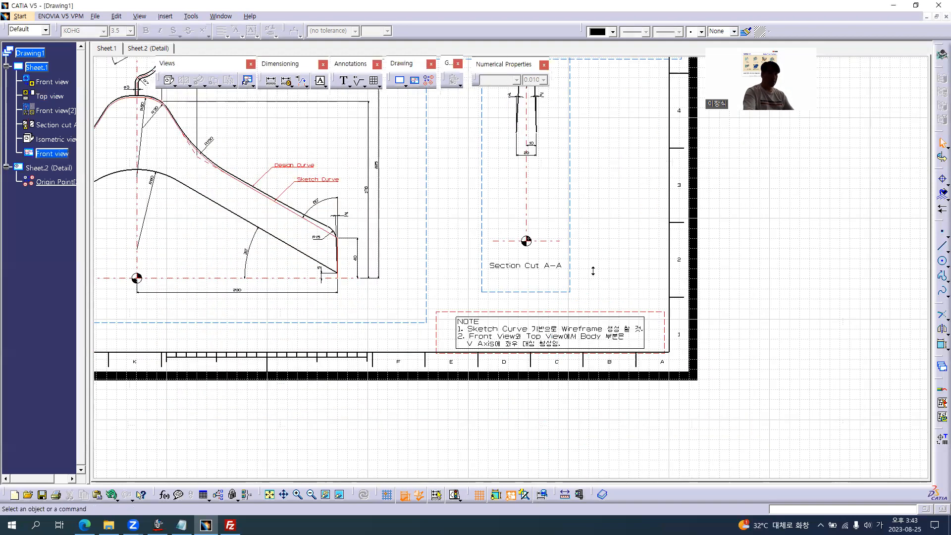
{"action": "middle_click_drag", "start_coordinate": [672, 314], "coordinate": [664, 340]}
{"action": "left_click_drag", "start_coordinate": [668, 389], "coordinate": [702, 386]}
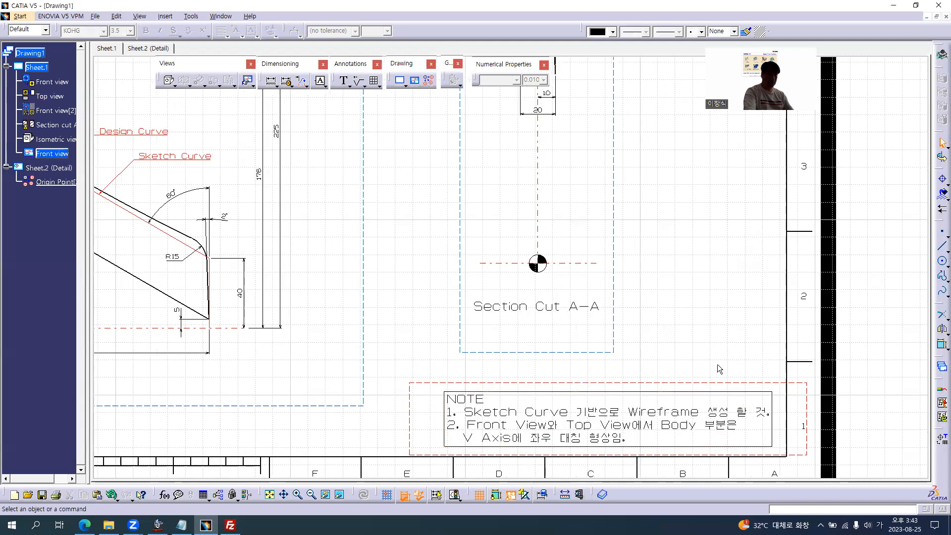
{"action": "left_click_drag", "start_coordinate": [717, 382], "coordinate": [716, 378]}
{"action": "mouse_move", "coordinate": [409, 316]}
{"action": "middle_mouse_down"}
{"action": "mouse_move", "coordinate": [420, 354]}
{"action": "mouse_move", "coordinate": [532, 427]}
{"action": "mouse_move", "coordinate": [539, 453]}
{"action": "middle_mouse_up"}
{"action": "middle_click_drag", "start_coordinate": [421, 289], "coordinate": [545, 374]}
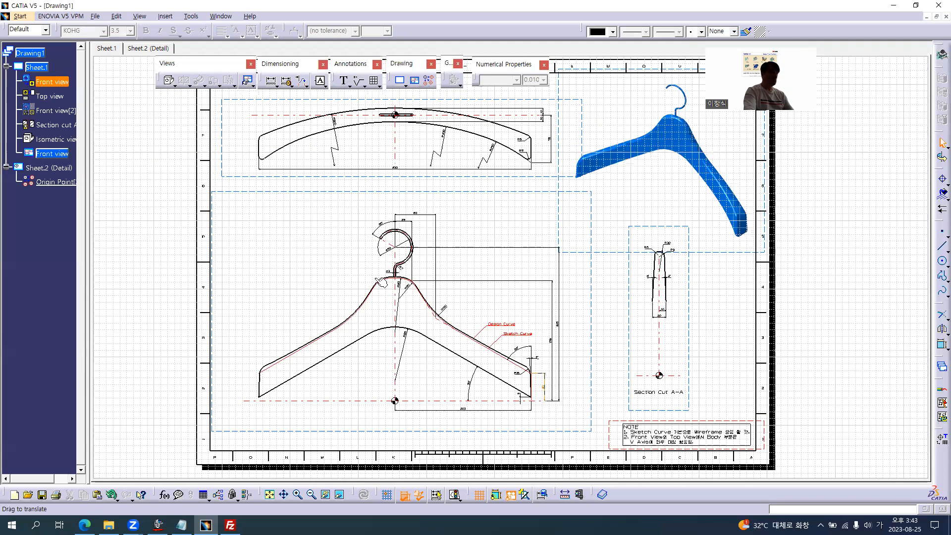
In Save Management, assign the part to GSD Page01 EX12.CATPart in the #03 GSD\GSD Page01 EX12 folder on drive E:, overwriting the existing file.
{"action": "left_click", "coordinate": [96, 17]}
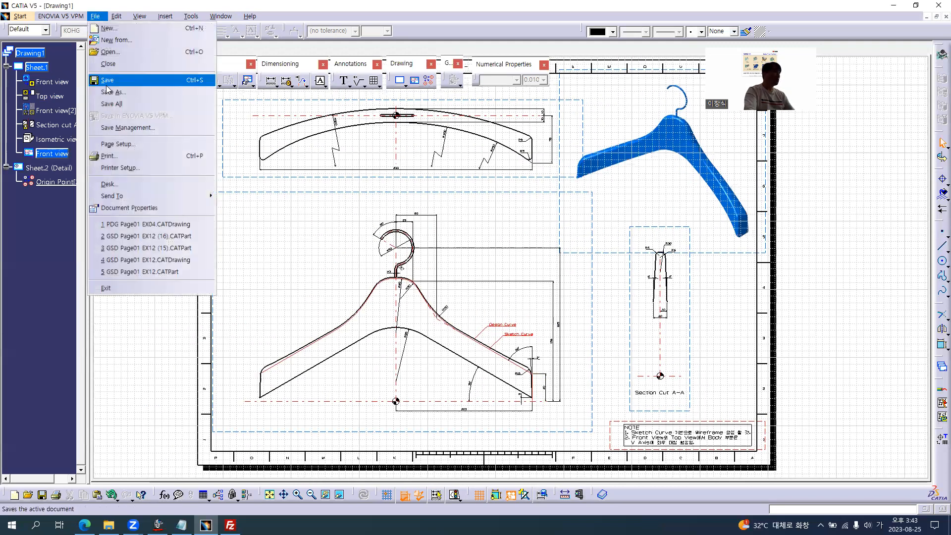
{"action": "left_click", "coordinate": [124, 129]}
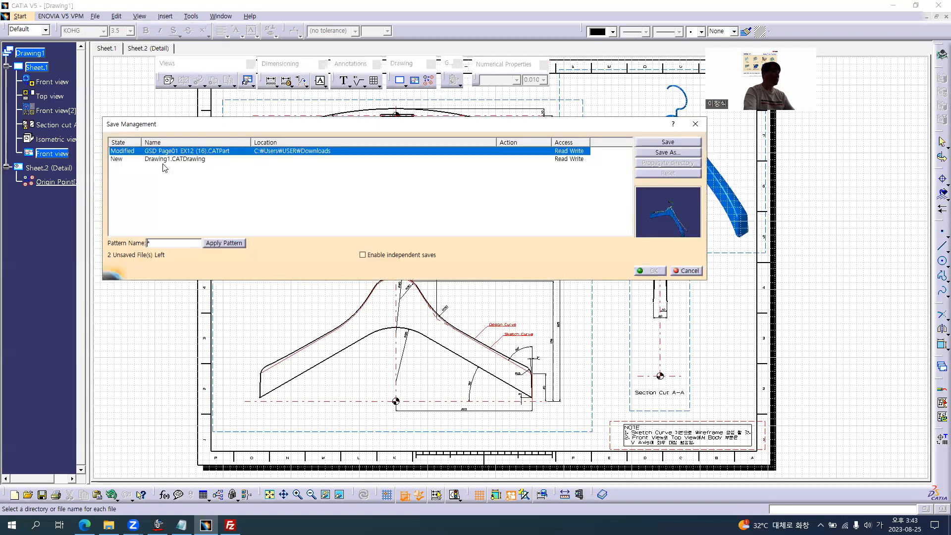
{"action": "left_click", "coordinate": [650, 153]}
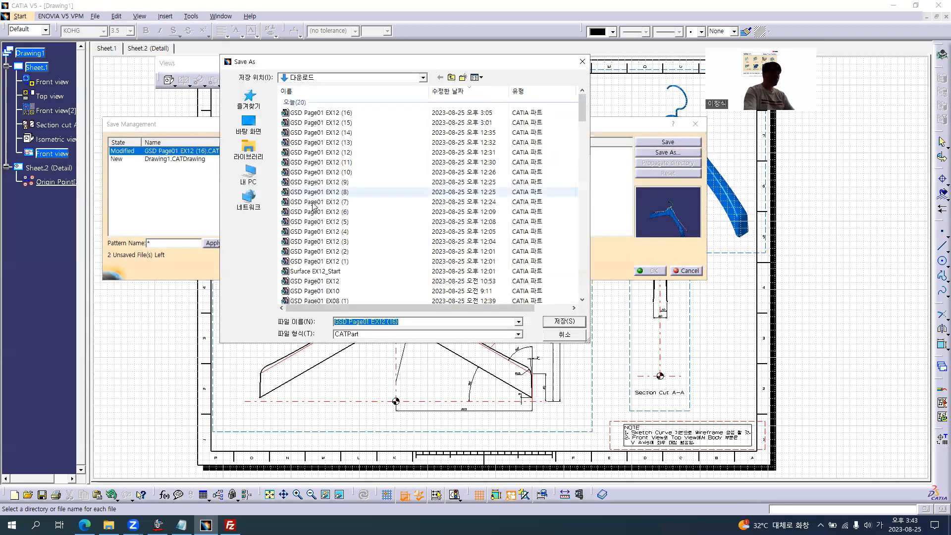
{"action": "left_click", "coordinate": [248, 174]}
{"action": "double_click", "coordinate": [341, 261]}
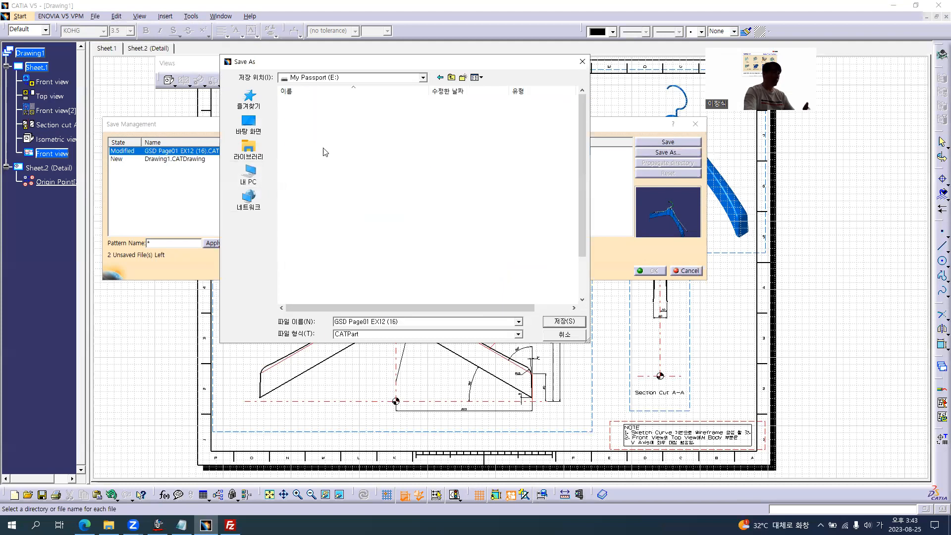
{"action": "double_click", "coordinate": [313, 102]}
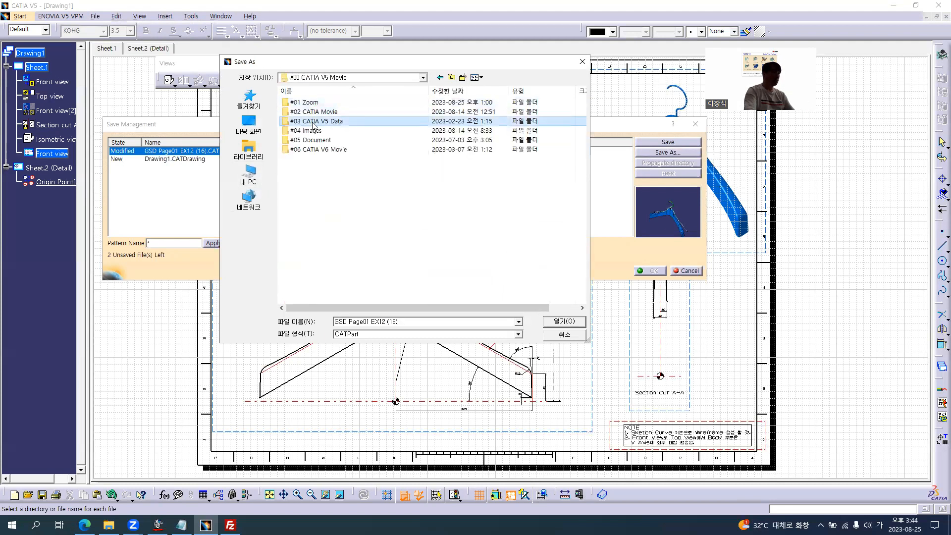
{"action": "double_click", "coordinate": [313, 122]}
{"action": "double_click", "coordinate": [308, 124]}
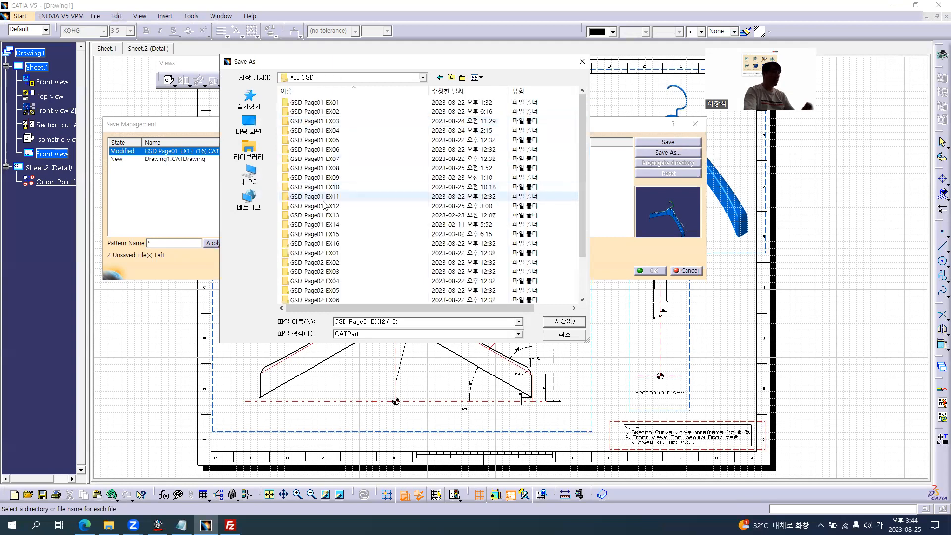
{"action": "left_click", "coordinate": [317, 208]}
{"action": "double_click", "coordinate": [318, 207]}
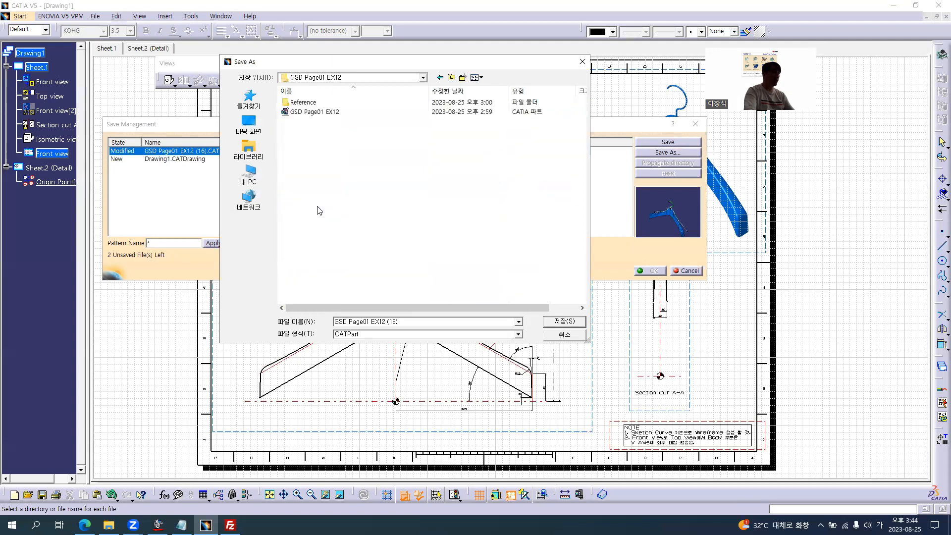
{"action": "double_click", "coordinate": [315, 112]}
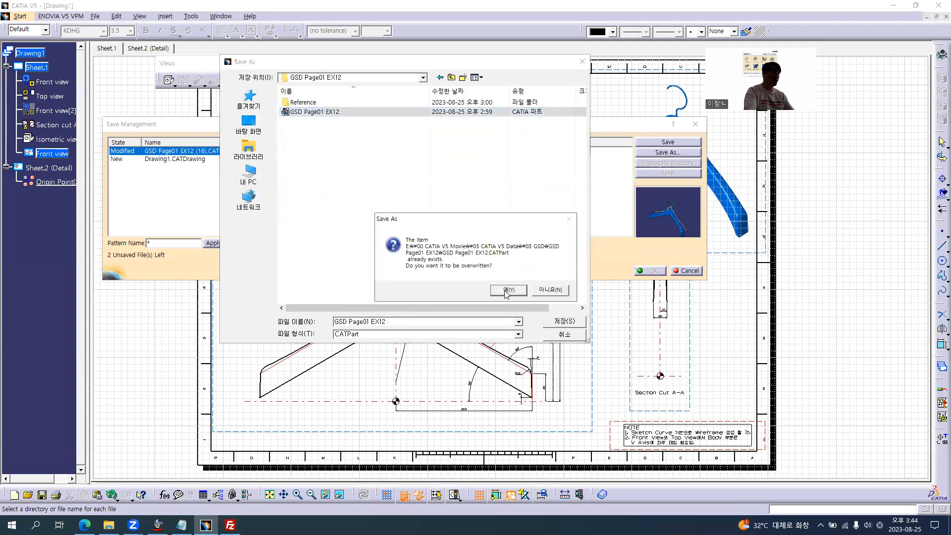
{"action": "left_click", "coordinate": [507, 290]}
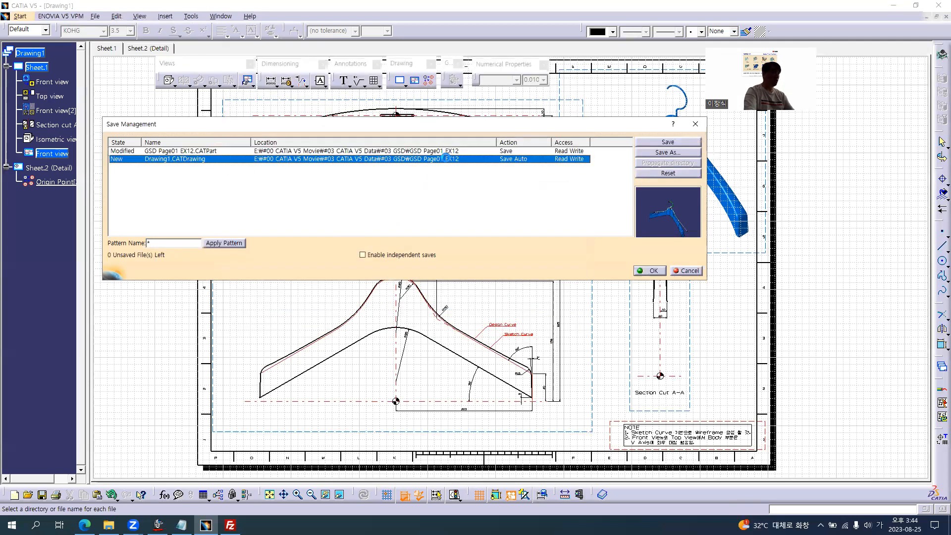
Assign the drawing to GSD Page01 EX12.CATDrawing in the same folder, allow overwriting, and save both files.
{"action": "left_click", "coordinate": [652, 155]}
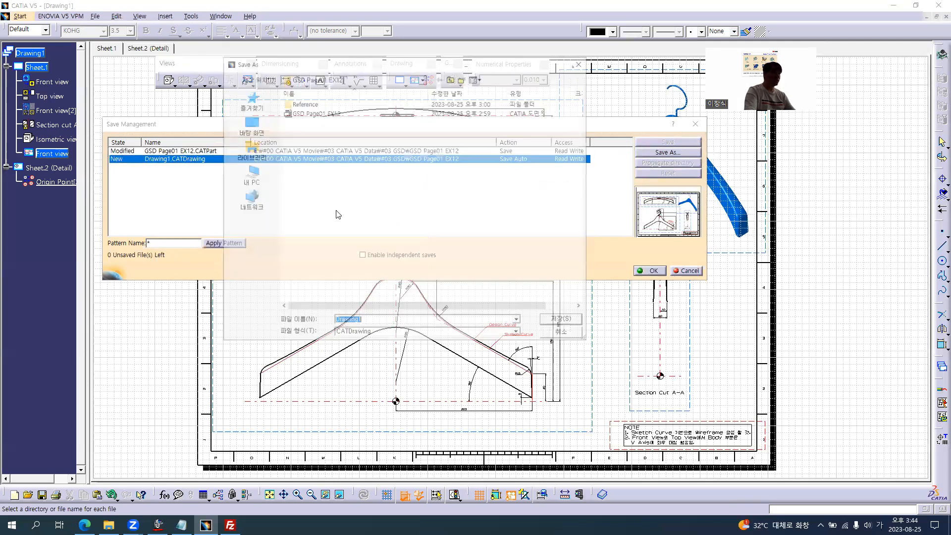
{"action": "double_click", "coordinate": [322, 112]}
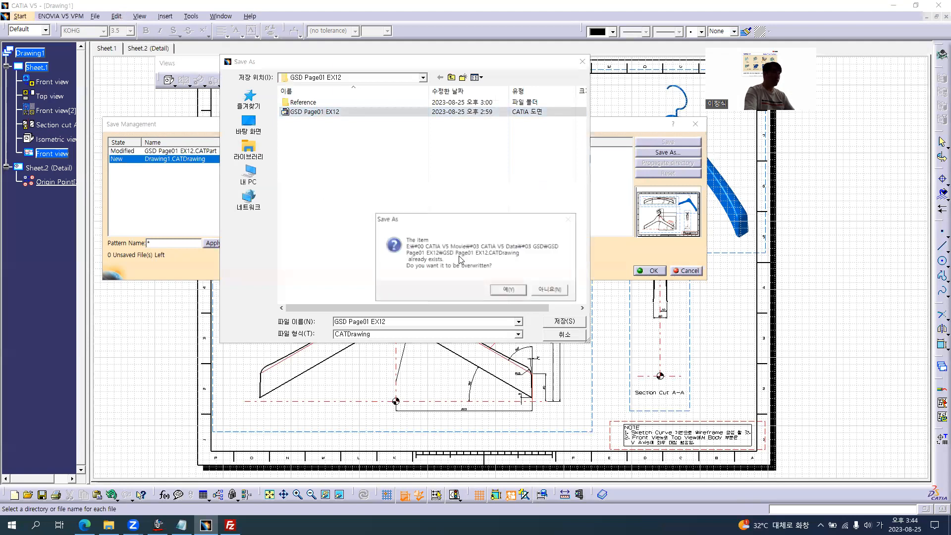
{"action": "left_click", "coordinate": [511, 294]}
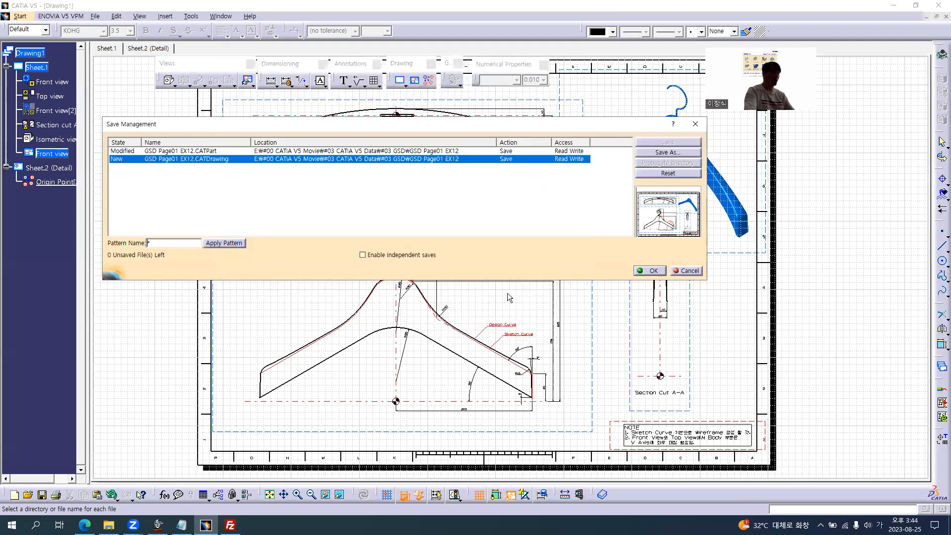
{"action": "left_click", "coordinate": [648, 270]}
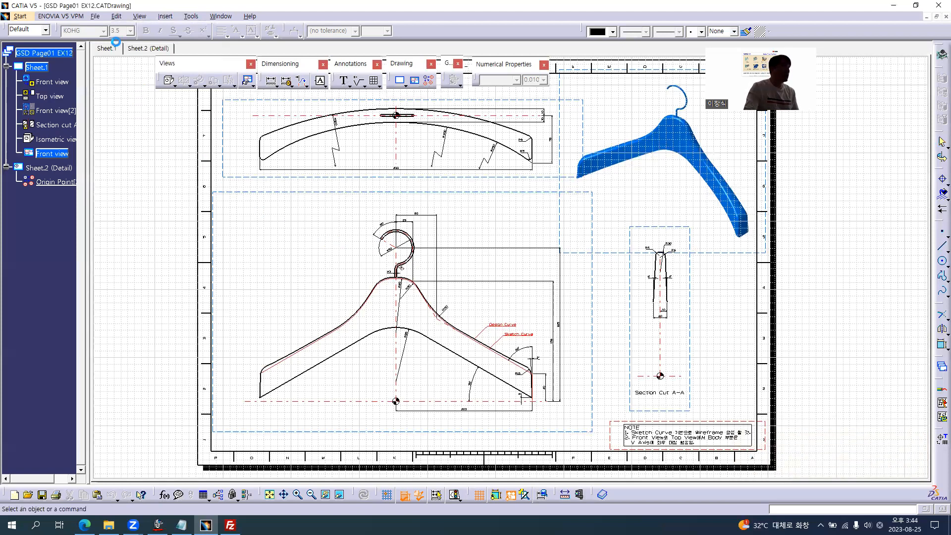
Save a PDF copy of the drawing as GSD Page01 EX12, overwriting the existing PDF.
{"action": "left_click", "coordinate": [95, 18]}
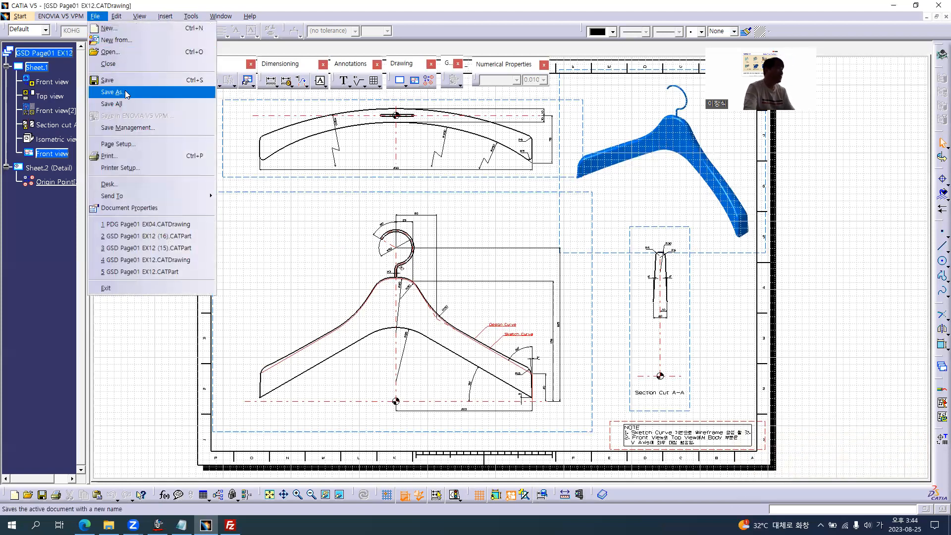
{"action": "left_click", "coordinate": [107, 91]}
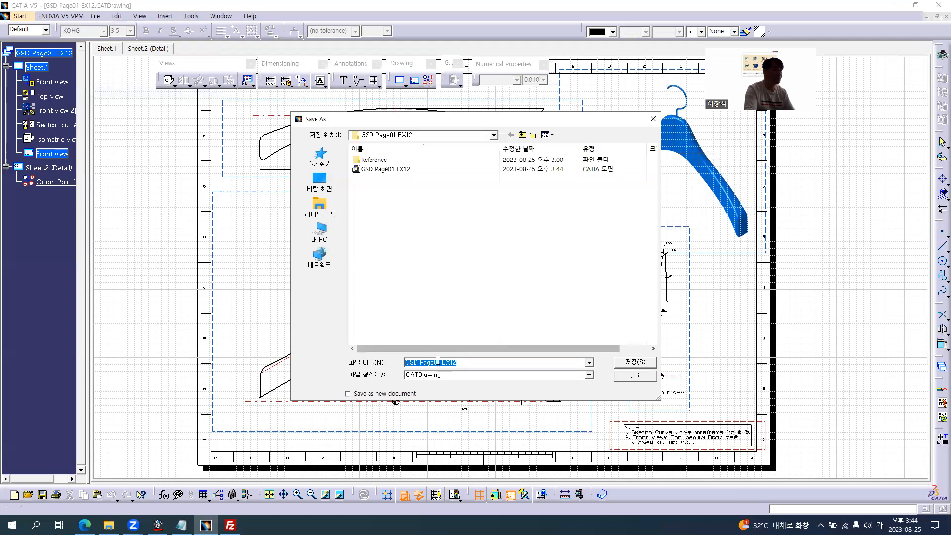
{"action": "left_click", "coordinate": [445, 375]}
{"action": "left_click", "coordinate": [451, 430]}
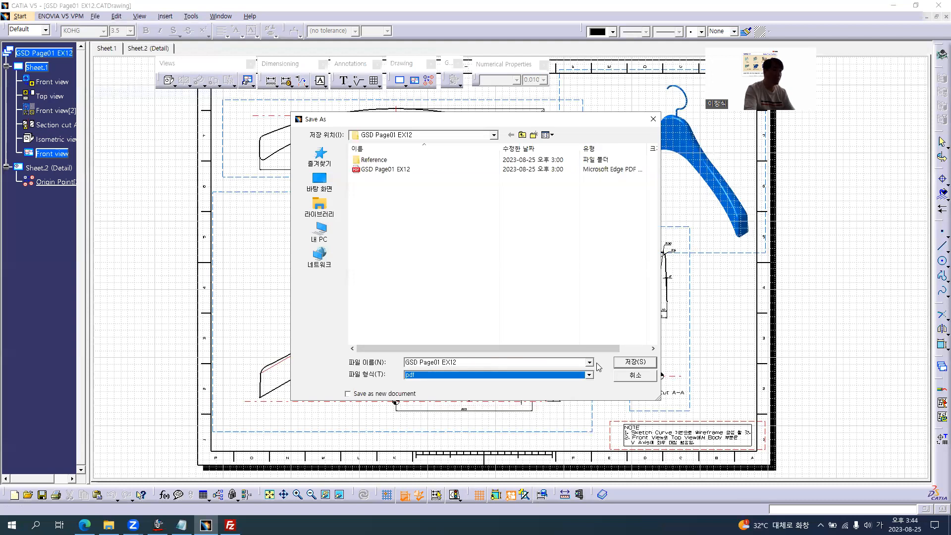
{"action": "left_click", "coordinate": [634, 362]}
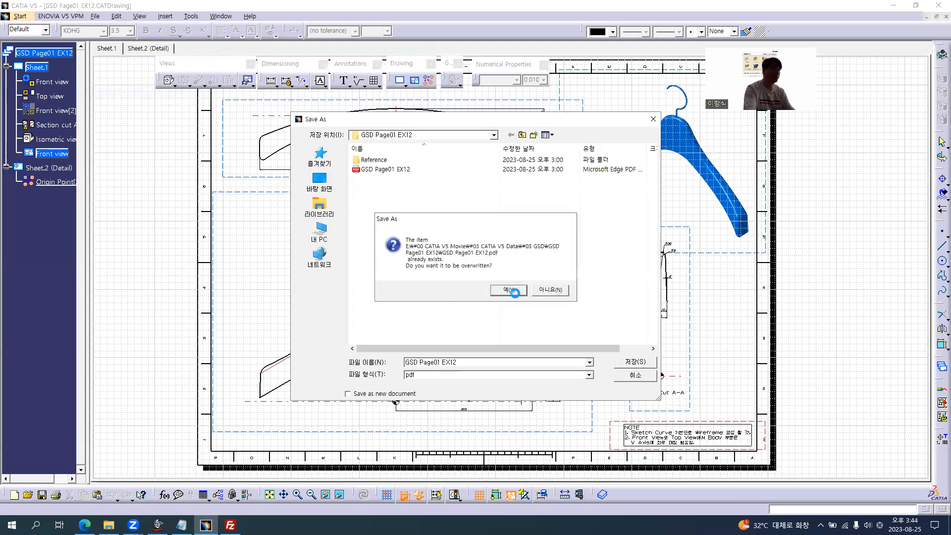
{"action": "left_click", "coordinate": [510, 290]}
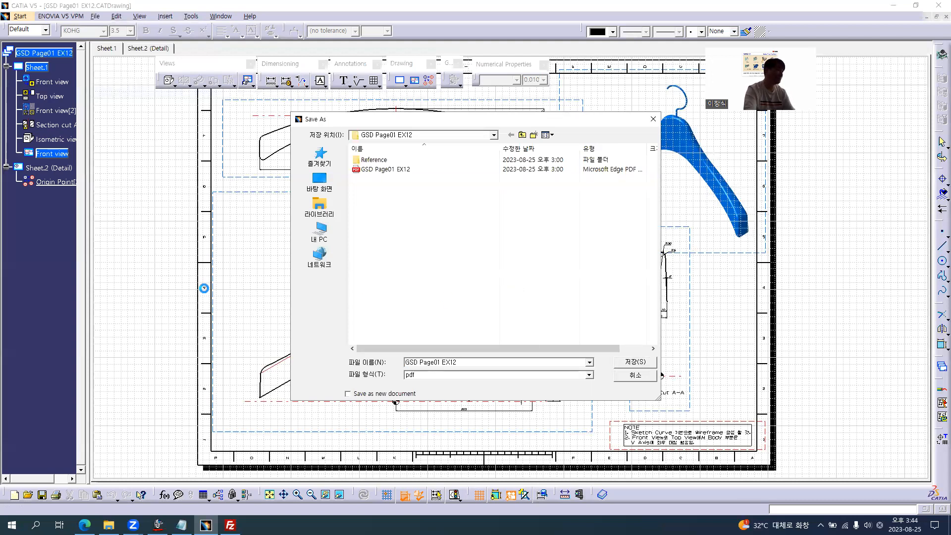
{"action": "mouse_move", "coordinate": [109, 526]}
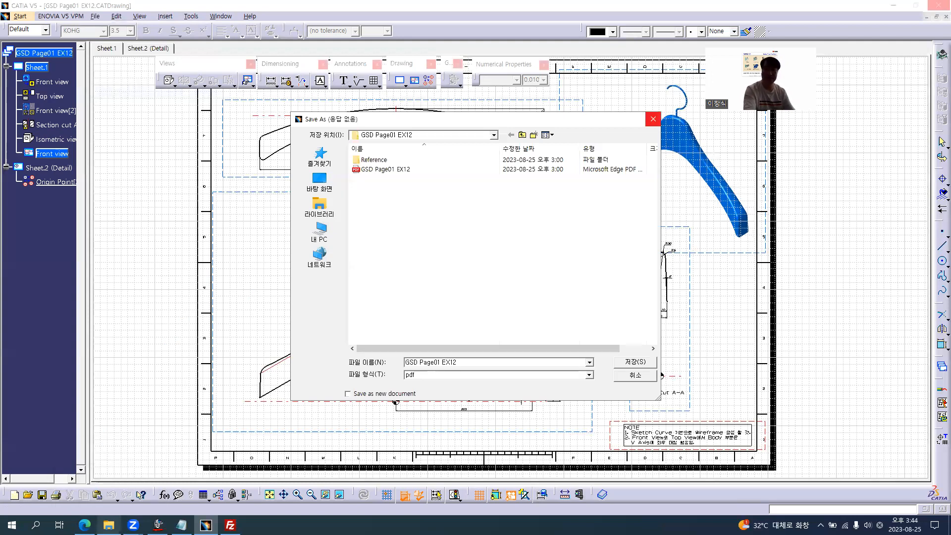
Switch to File Explorer, open the #03 GSD\GSD Page01 EX12 folder and delete the older GSD Page01 EX12 PDF without a sheet suffix.
{"action": "left_click", "coordinate": [109, 525]}
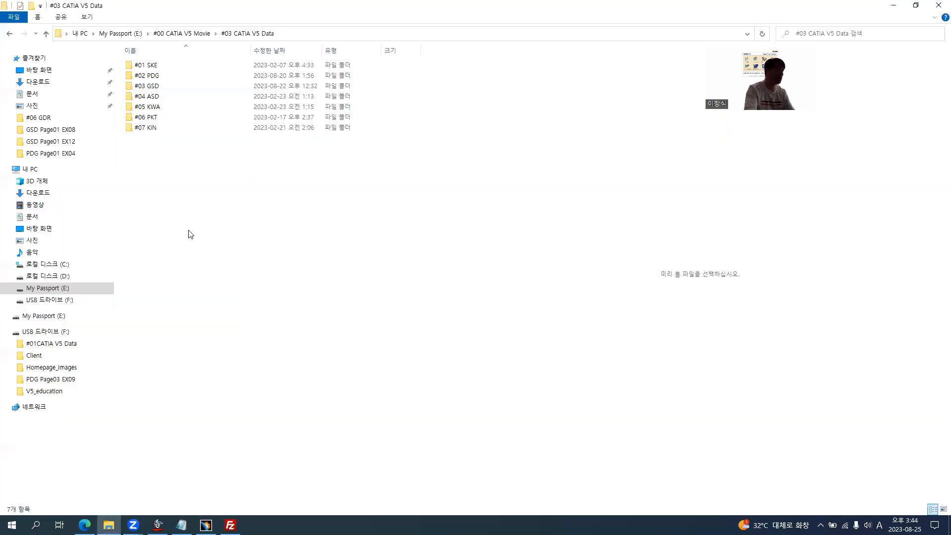
{"action": "double_click", "coordinate": [147, 87]}
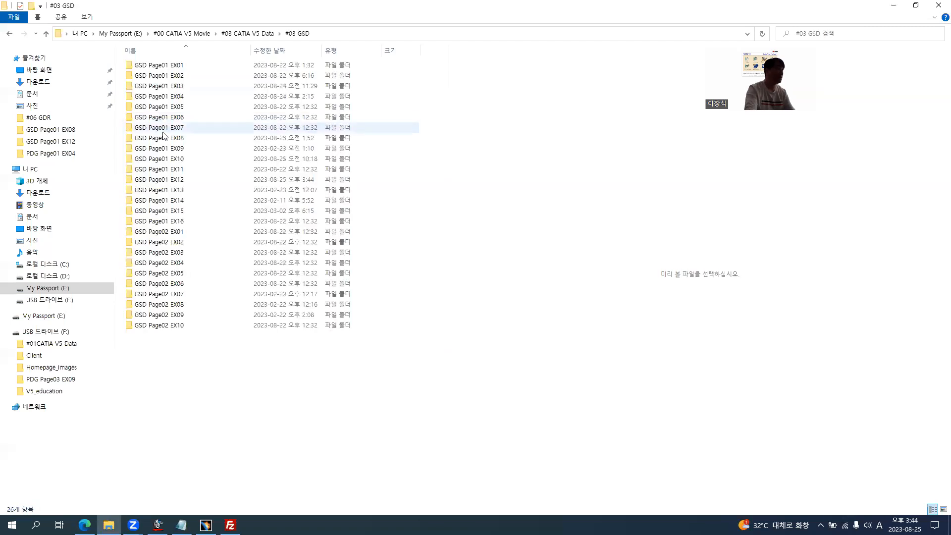
{"action": "double_click", "coordinate": [166, 181]}
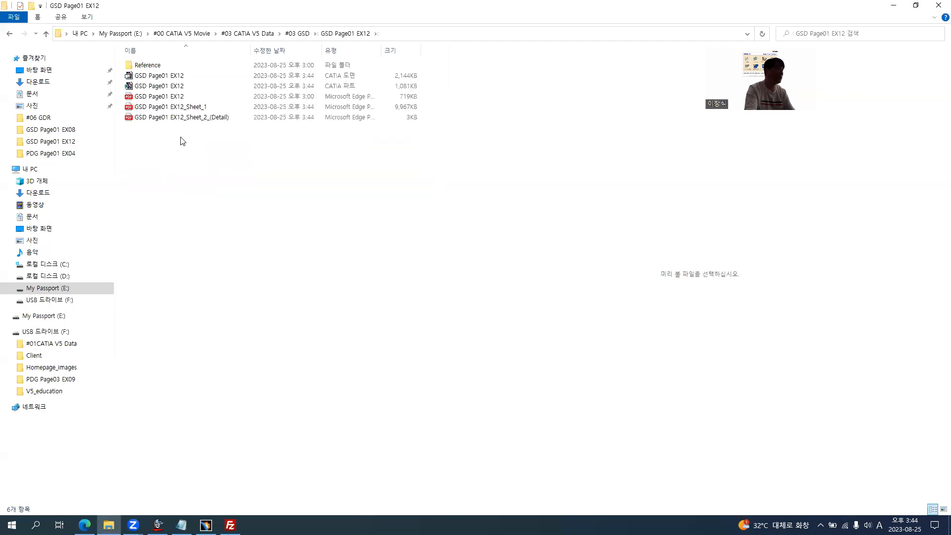
{"action": "right_click", "coordinate": [168, 102]}
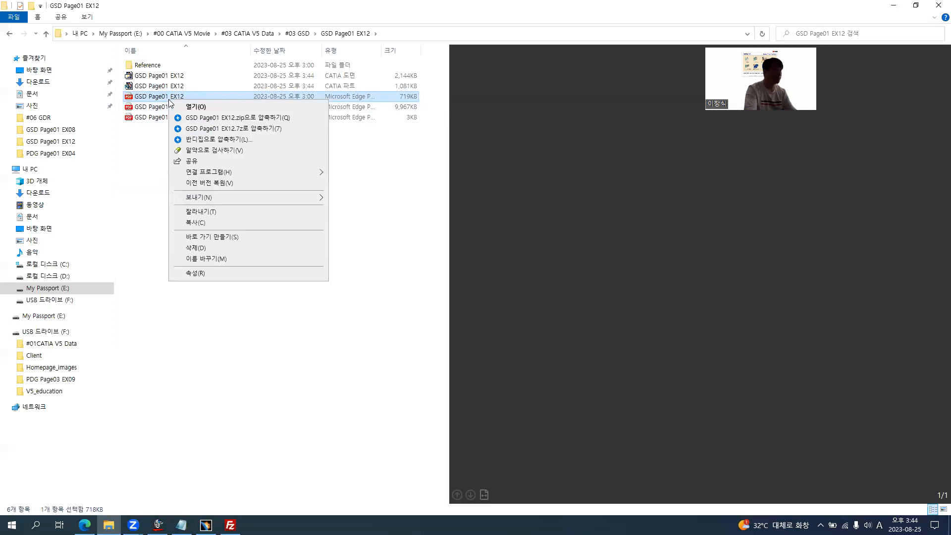
{"action": "key", "text": "Escape"}
{"action": "key", "text": "Delete"}
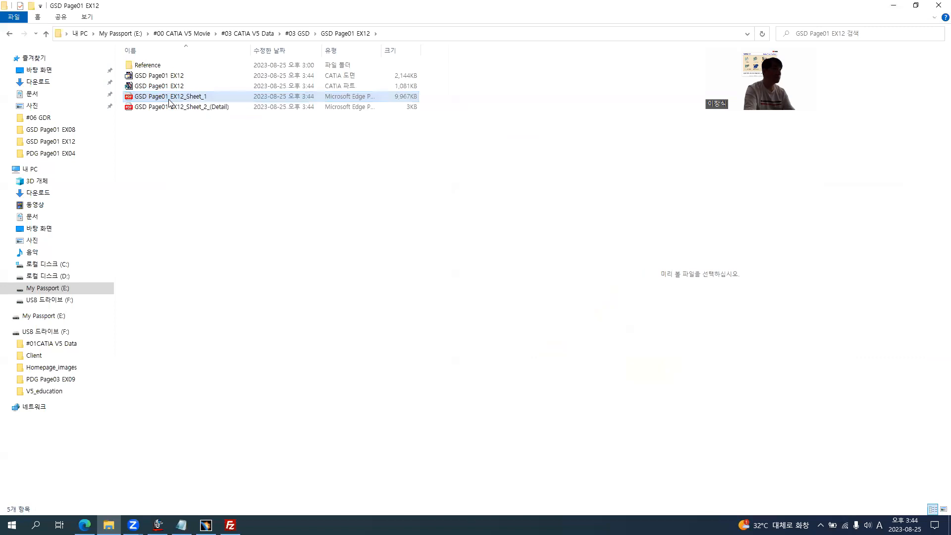
Open the exported GSD Page01 EX12_Sheet_1 PDF in the browser and bring up the reference Surface EX12.pdf for comparison.
{"action": "double_click", "coordinate": [169, 99]}
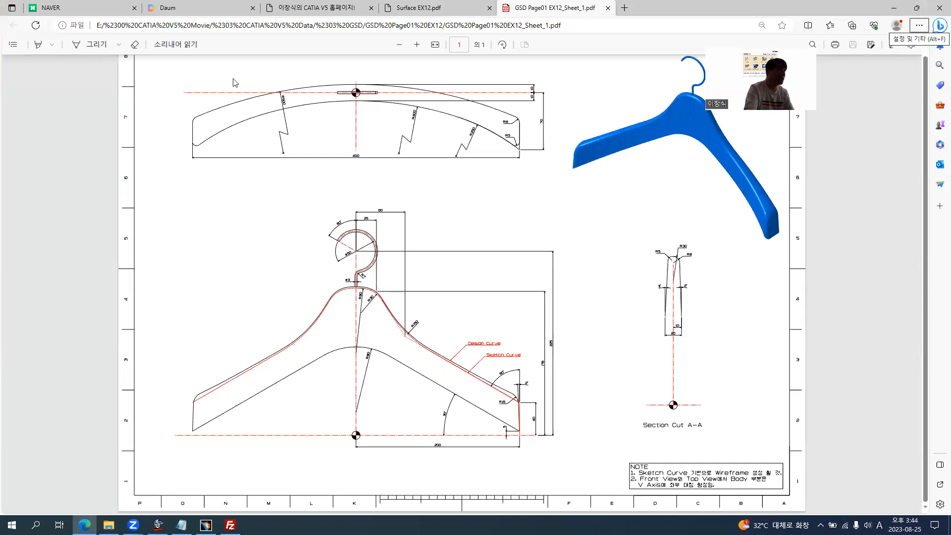
{"action": "key", "text": "alt+Tab"}
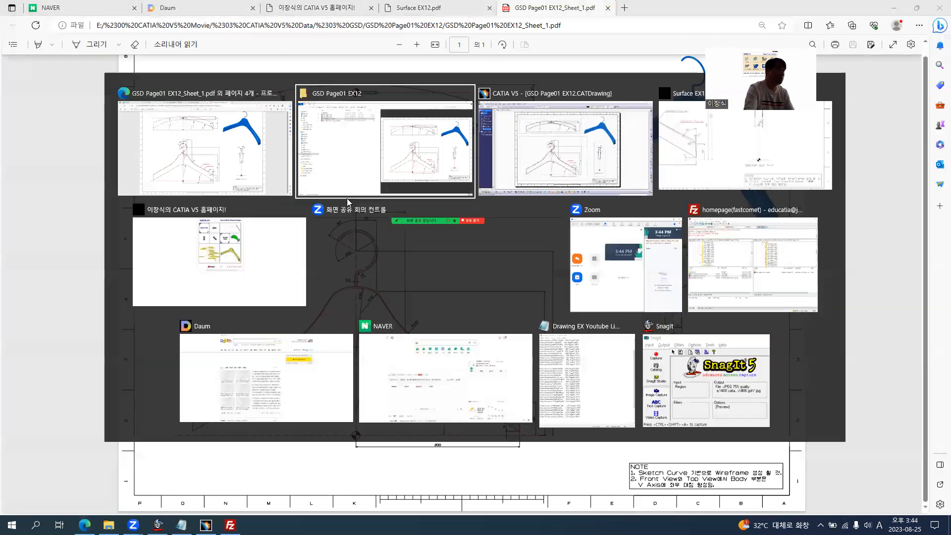
{"action": "key", "text": "alt+Tab"}
{"action": "key", "text": "alt+Tab"}
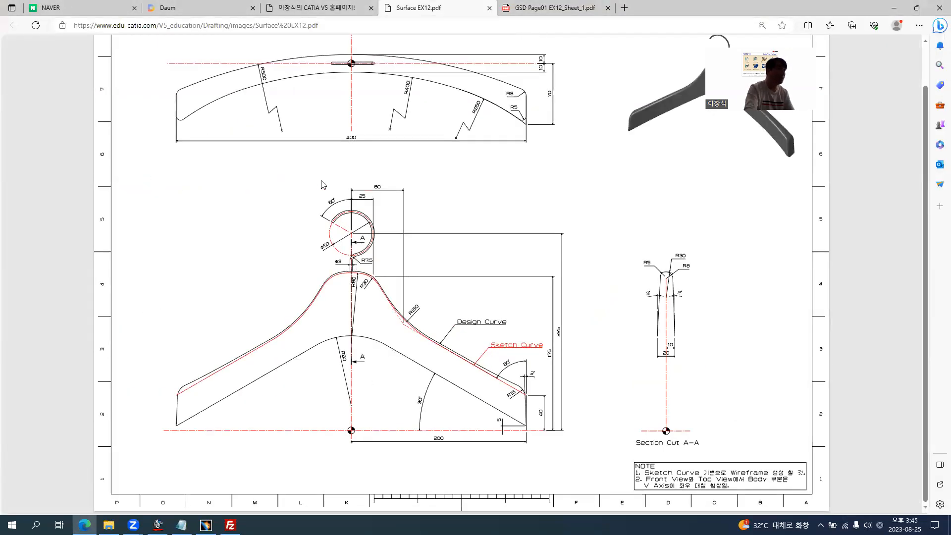
Compare the front view's hook and shoulder dimensions between the exported sheet and Surface EX12.pdf.
{"action": "scroll", "coordinate": [303, 351], "scroll_direction": "up", "scroll_amount": 3, "text": "ctrl"}
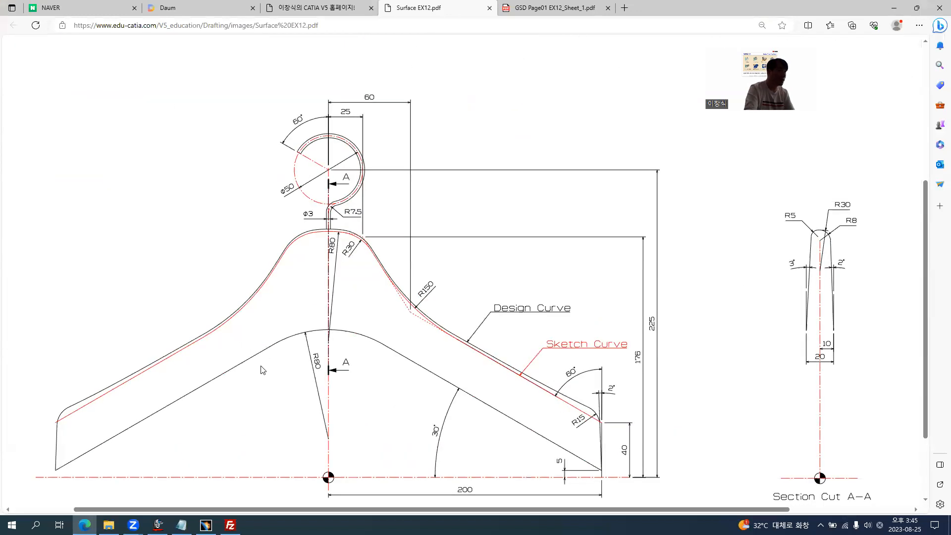
{"action": "key", "text": "alt+Tab"}
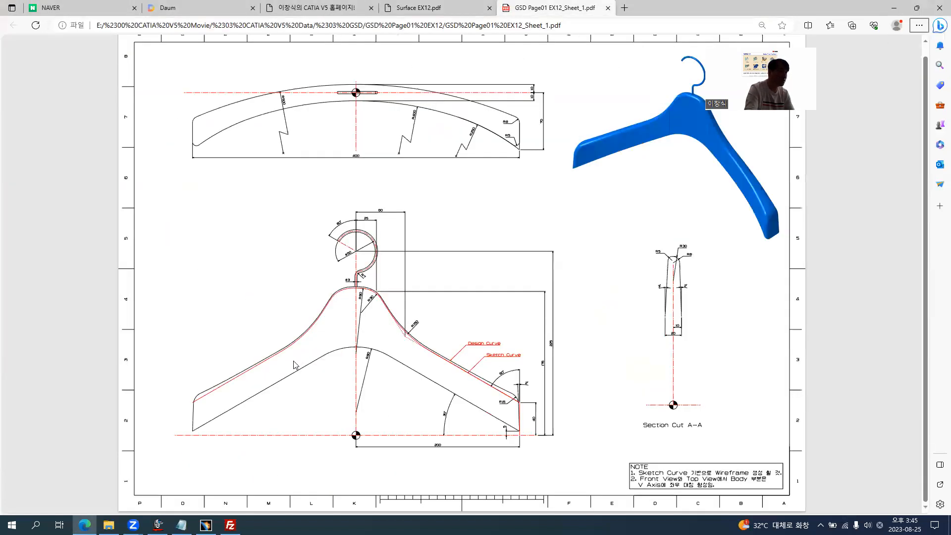
{"action": "scroll", "coordinate": [271, 335], "scroll_direction": "up", "scroll_amount": 3, "text": "ctrl"}
{"action": "key", "text": "alt+Tab"}
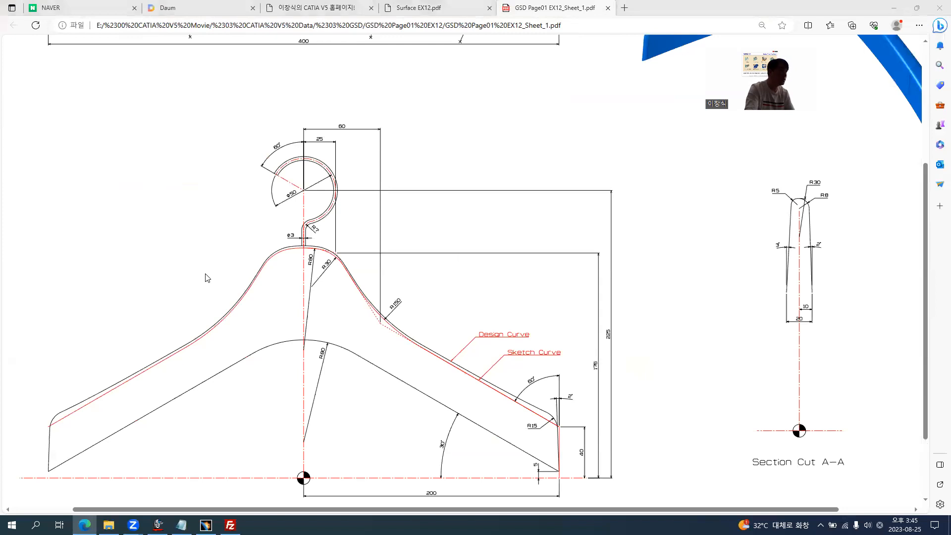
{"action": "key", "text": "alt+Tab"}
{"action": "scroll", "coordinate": [247, 219], "scroll_direction": "up", "scroll_amount": 2, "text": "ctrl"}
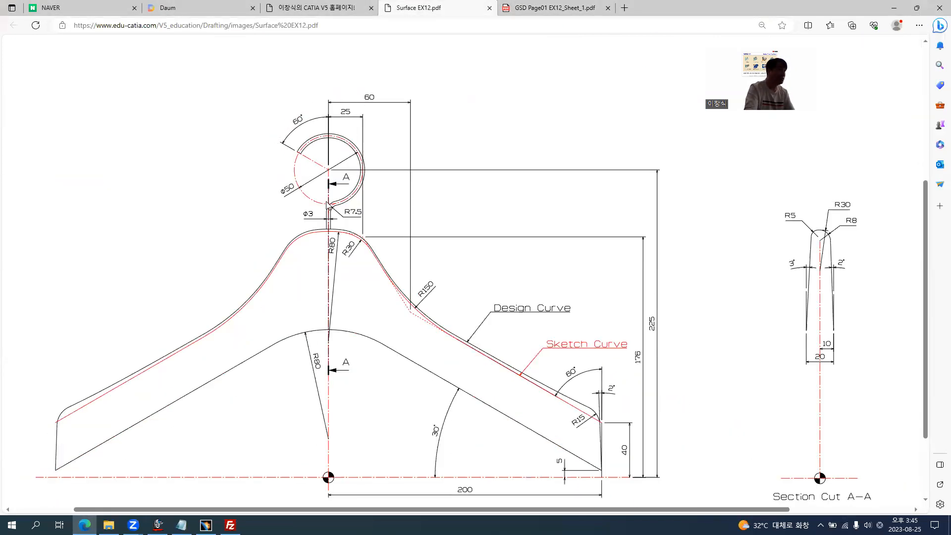
{"action": "key", "text": "ctrl+Tab"}
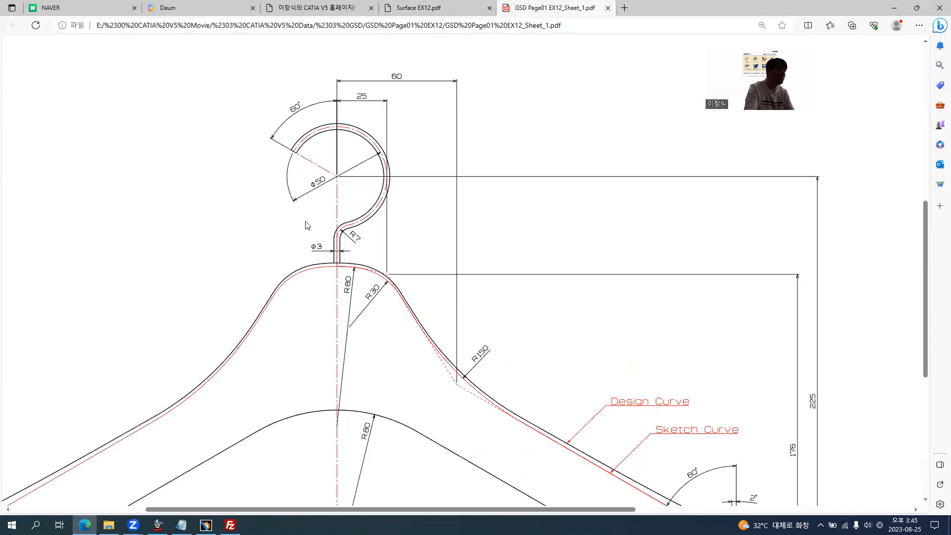
{"action": "key", "text": "ctrl+shift+Tab"}
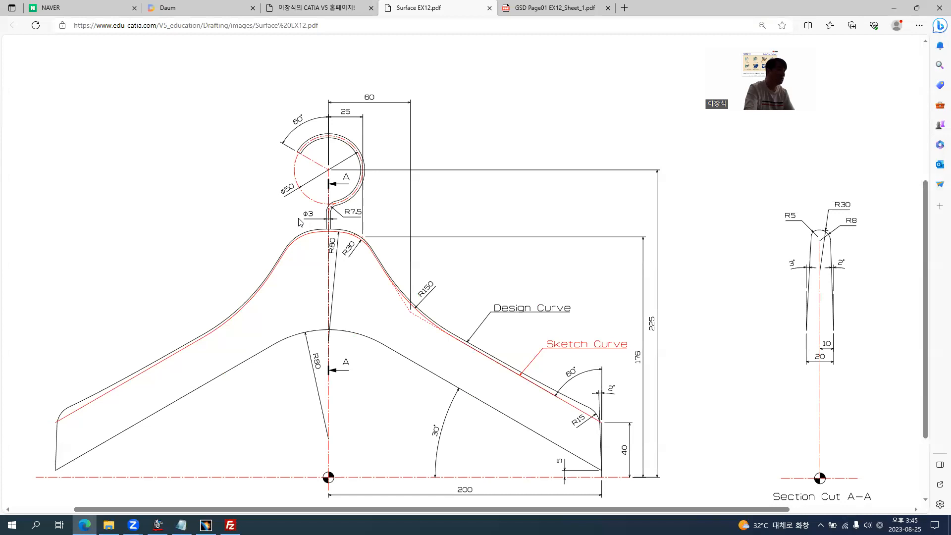
{"action": "key", "text": "ctrl+Tab"}
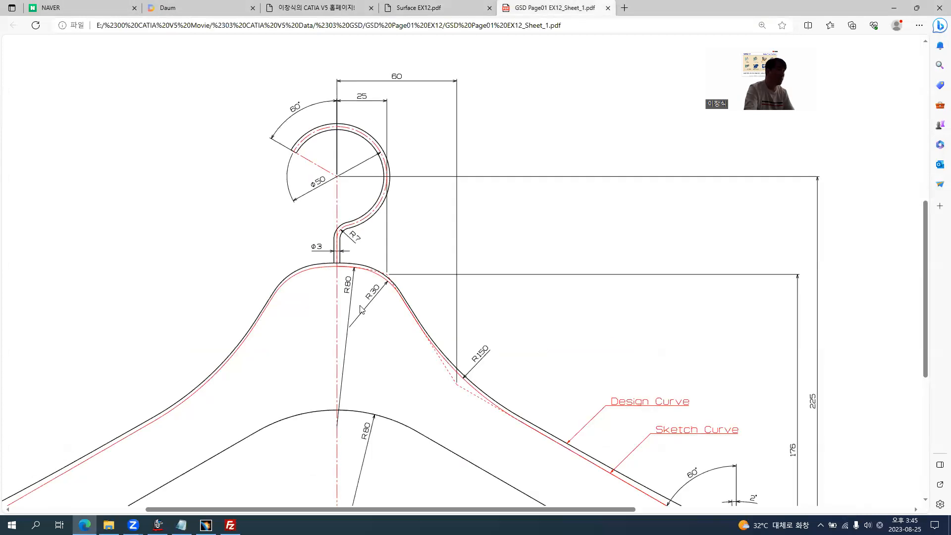
{"action": "key", "text": "ctrl+shift+Tab"}
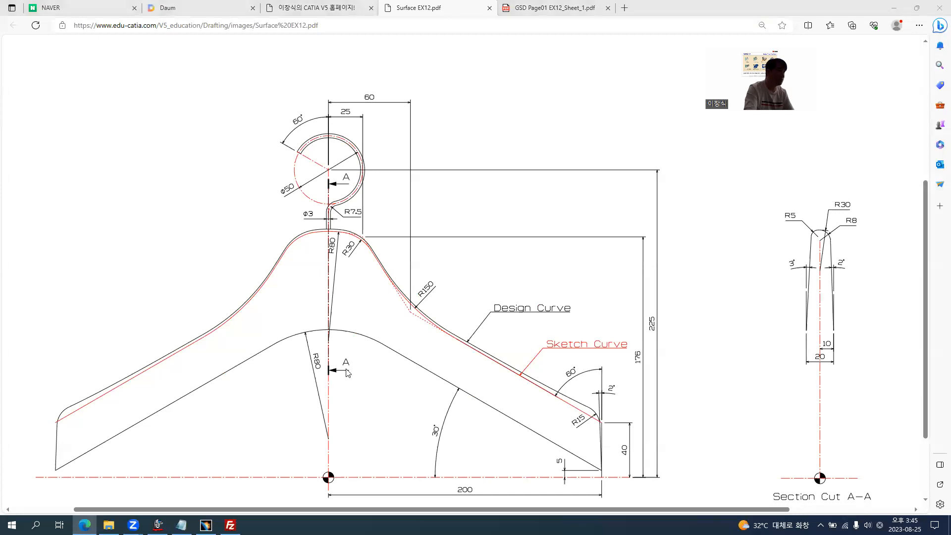
Compare the front view's lower body, end dimensions and the Design Curve and Sketch Curve labels between both PDFs.
{"action": "key", "text": "ctrl+Tab"}
{"action": "scroll", "coordinate": [393, 289], "scroll_direction": "down", "scroll_amount": 3}
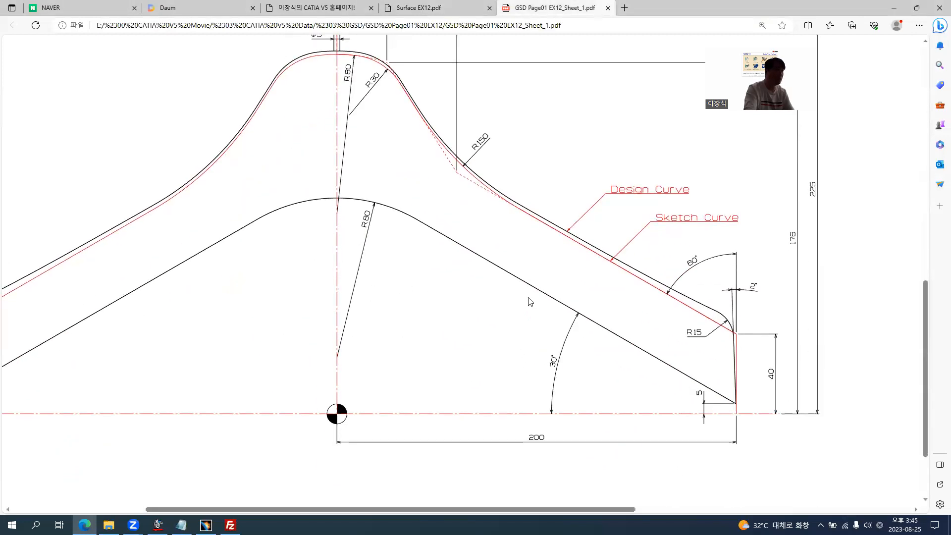
{"action": "key", "text": "ctrl+shift+Tab"}
{"action": "scroll", "coordinate": [603, 455], "scroll_direction": "down", "scroll_amount": 2}
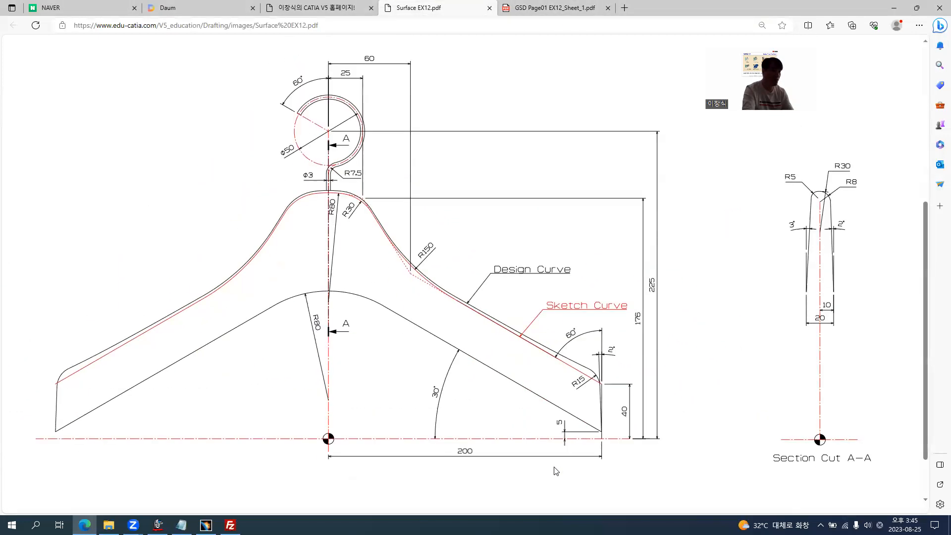
{"action": "key", "text": "ctrl+Tab"}
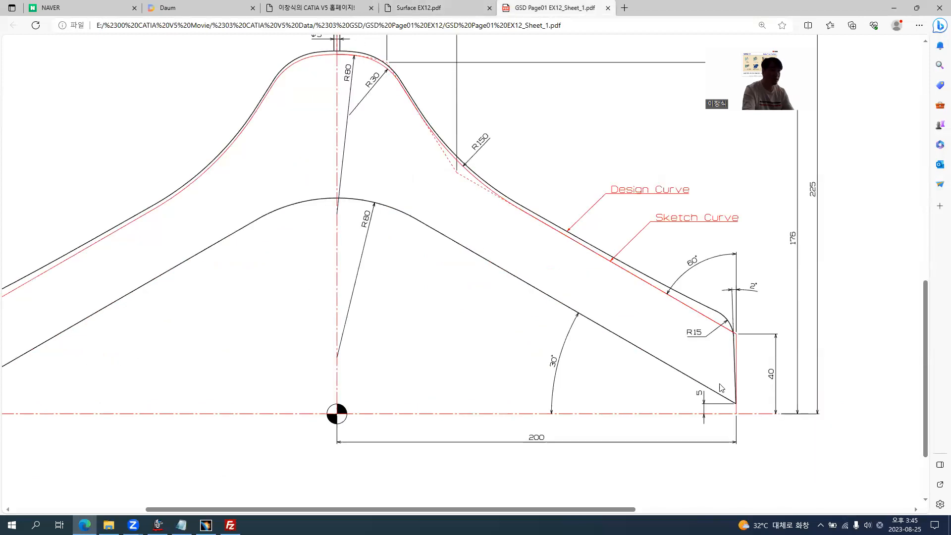
{"action": "key", "text": "alt+Tab"}
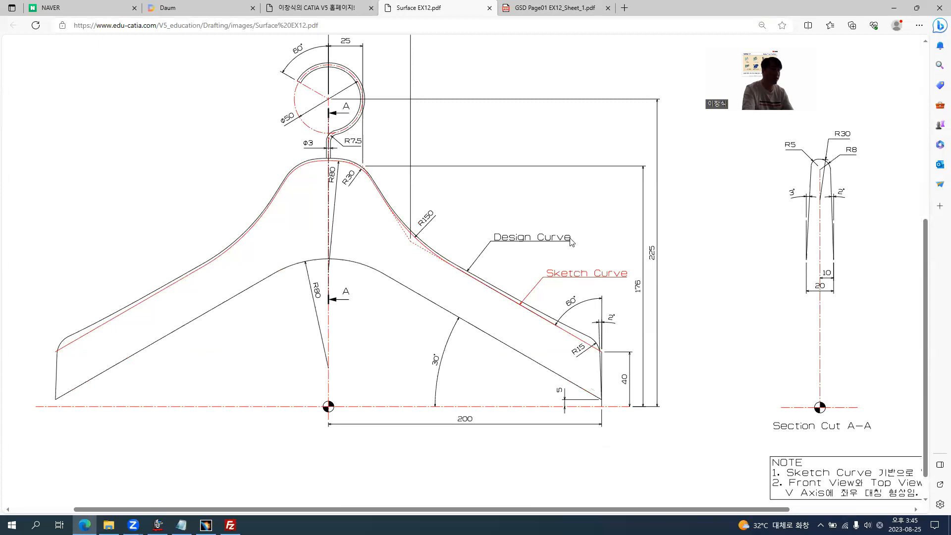
{"action": "key", "text": "ctrl+Tab"}
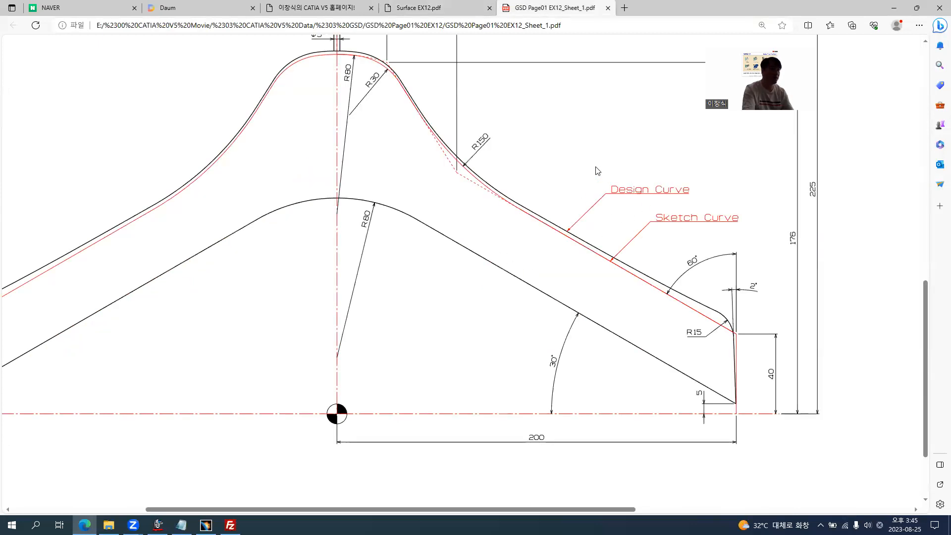
{"action": "scroll", "coordinate": [623, 200], "scroll_direction": "down", "scroll_amount": 3, "text": "ctrl"}
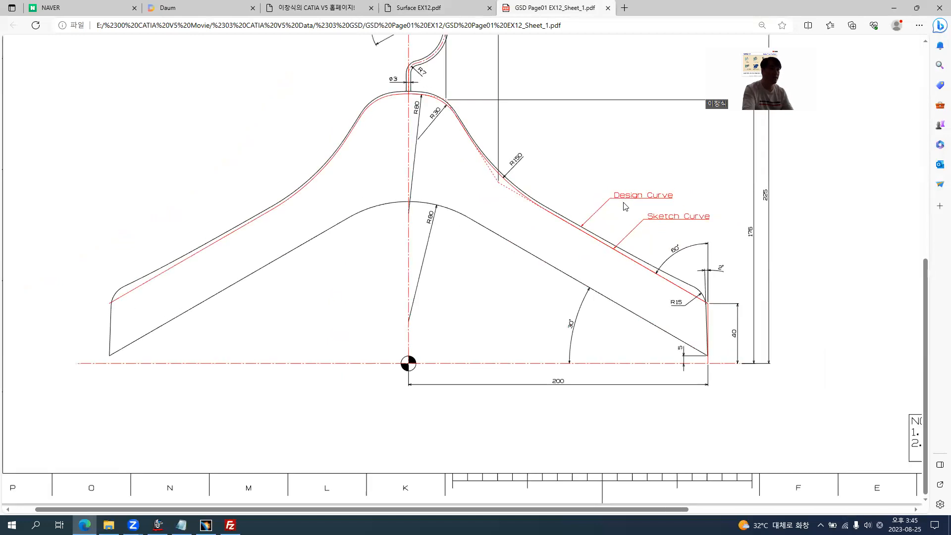
{"action": "scroll", "coordinate": [638, 262], "scroll_direction": "up", "scroll_amount": 2, "text": "ctrl"}
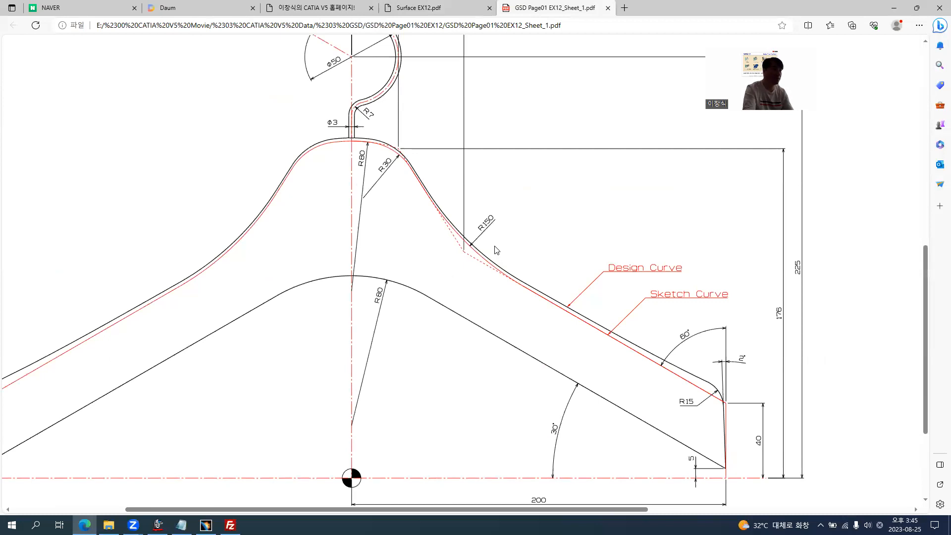
Check the radii, draft angles and widths of Section Cut A-A in the exported sheet against Surface EX12.pdf.
{"action": "key", "text": "alt+Tab"}
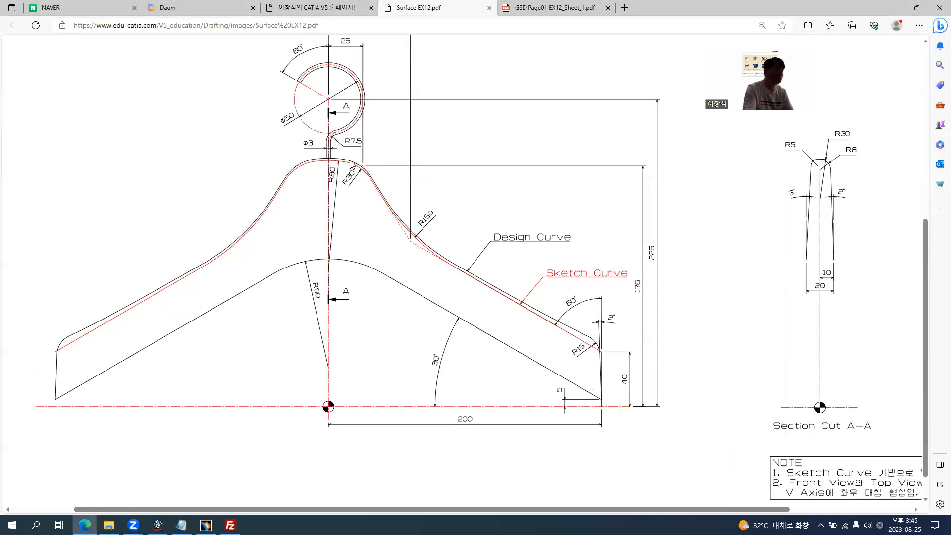
{"action": "scroll", "coordinate": [876, 256], "scroll_direction": "up", "scroll_amount": 3, "text": "ctrl"}
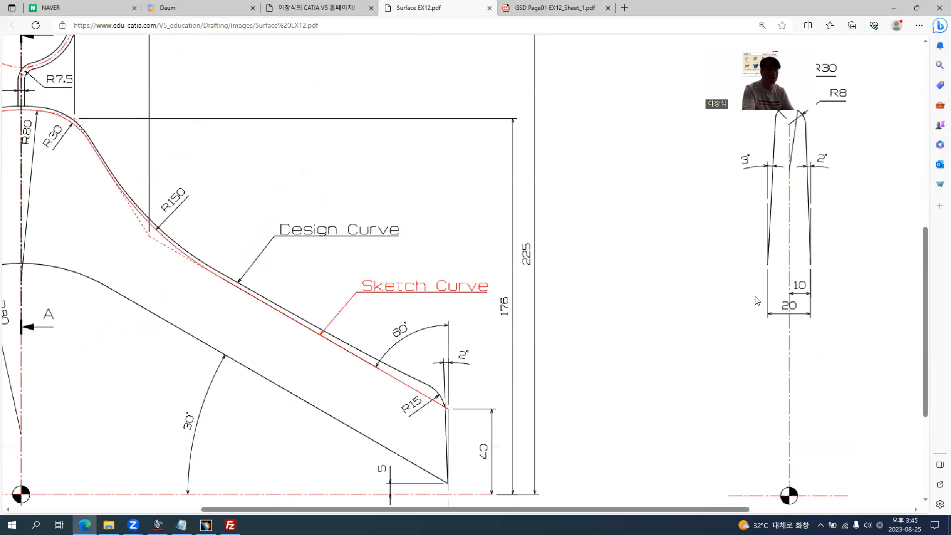
{"action": "scroll", "coordinate": [674, 315], "scroll_direction": "down", "scroll_amount": 2, "text": "ctrl"}
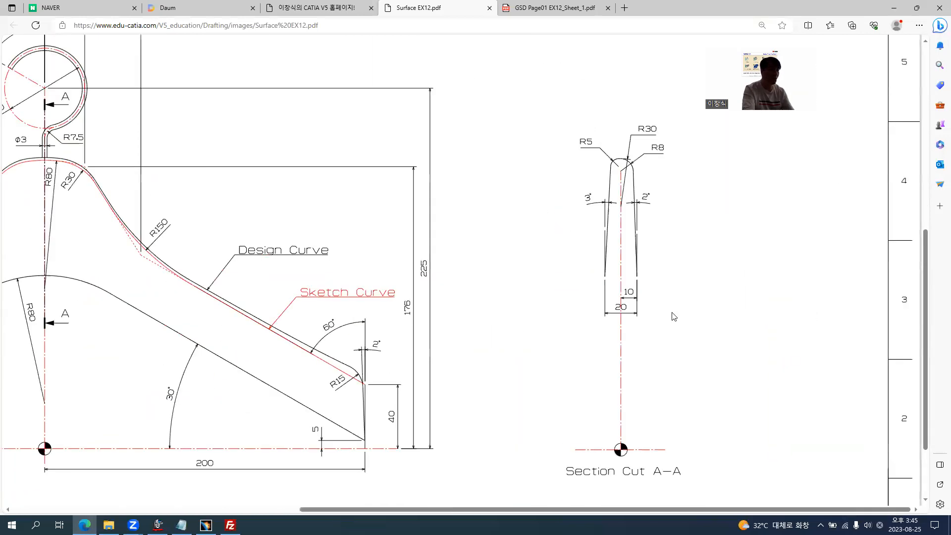
{"action": "key", "text": "ctrl+Tab"}
{"action": "scroll", "coordinate": [728, 319], "scroll_direction": "up", "scroll_amount": 4, "text": "ctrl"}
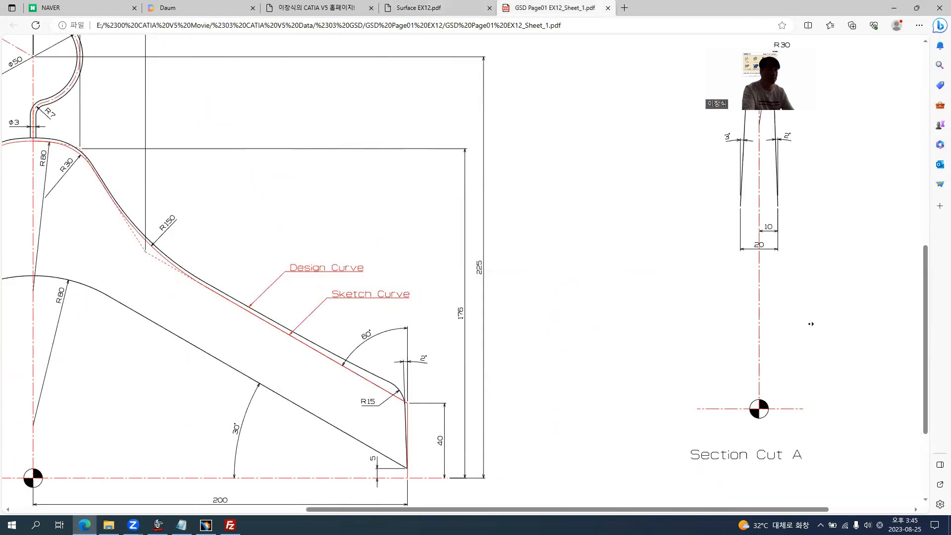
{"action": "scroll", "coordinate": [712, 323], "scroll_direction": "up", "scroll_amount": 3}
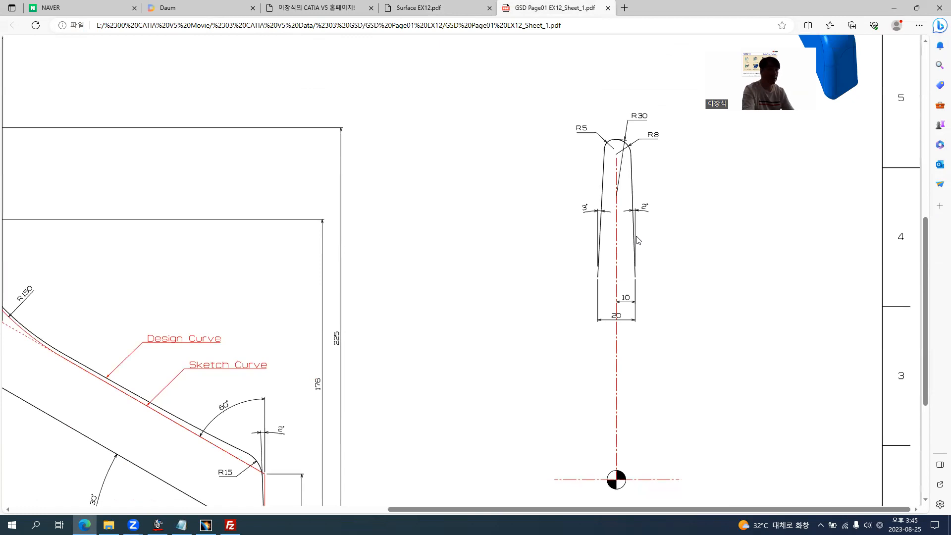
{"action": "key", "text": "ctrl+shift+Tab"}
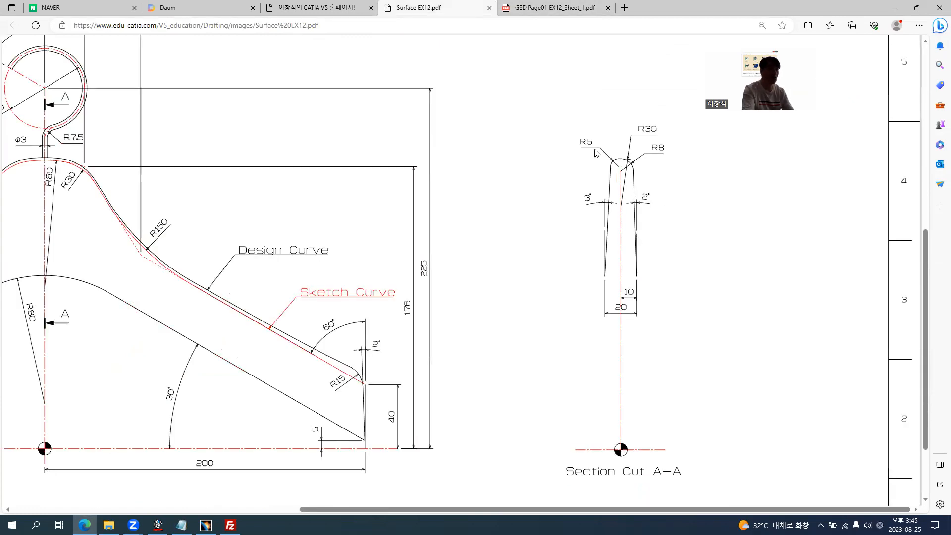
{"action": "key", "text": "ctrl+Tab"}
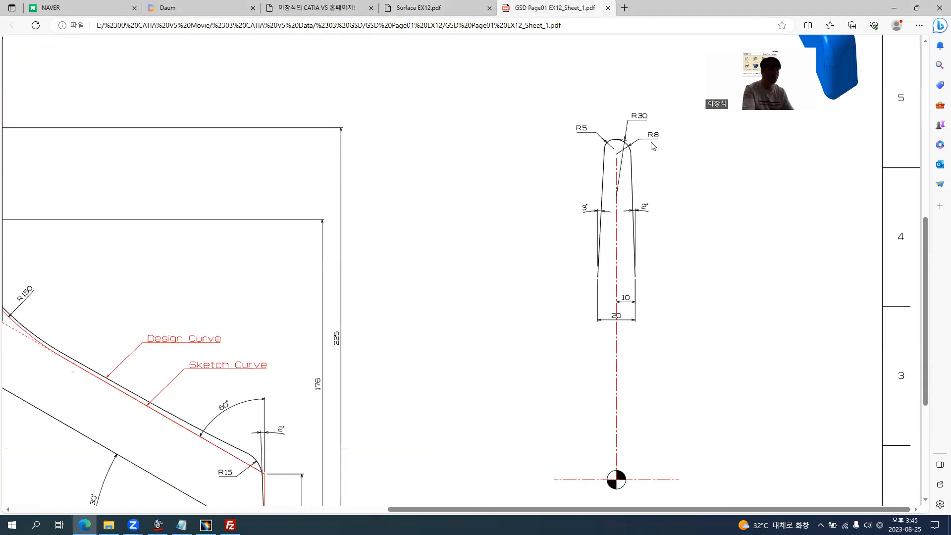
Compare the top view's arc radii, corner radii, overall width and depth dimensions between the exported sheet and Surface EX12.pdf.
{"action": "scroll", "coordinate": [479, 290], "scroll_direction": "down", "scroll_amount": 3, "text": "ctrl"}
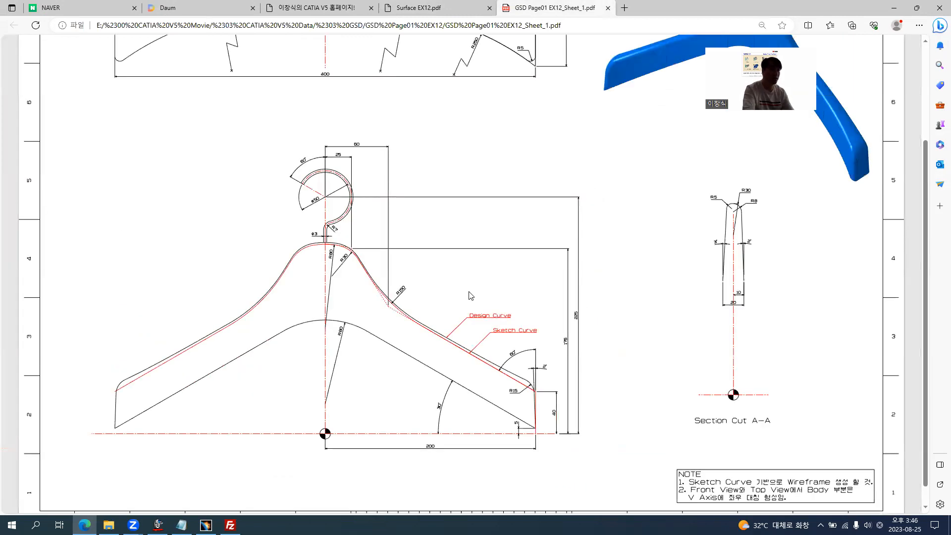
{"action": "scroll", "coordinate": [396, 287], "scroll_direction": "up", "scroll_amount": 3}
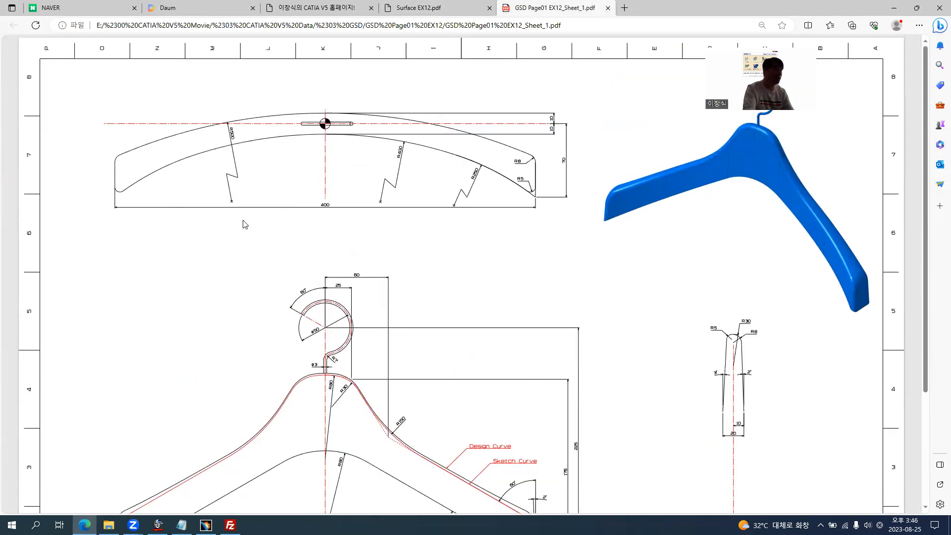
{"action": "key", "text": "ctrl+shift+Tab"}
{"action": "scroll", "coordinate": [168, 188], "scroll_direction": "up", "scroll_amount": 4, "text": "ctrl"}
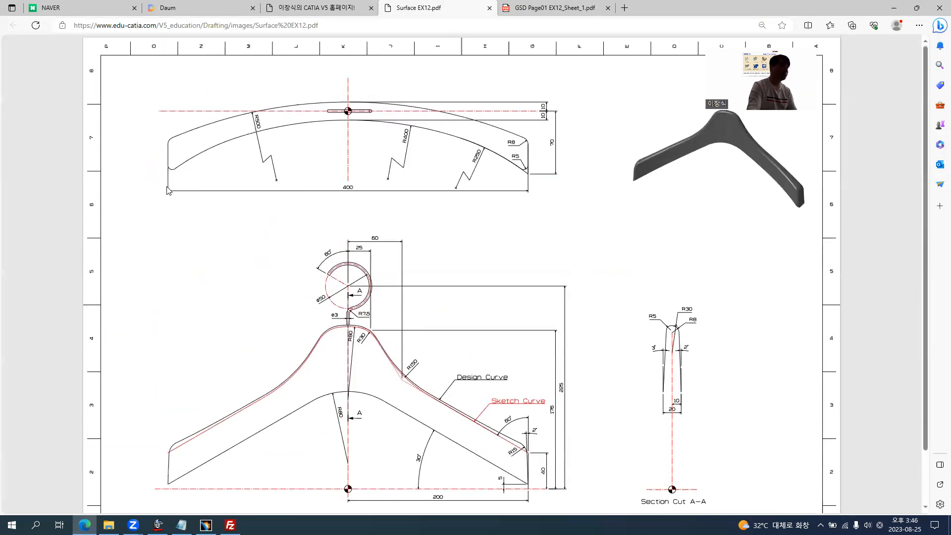
{"action": "key", "text": "ctrl+Tab"}
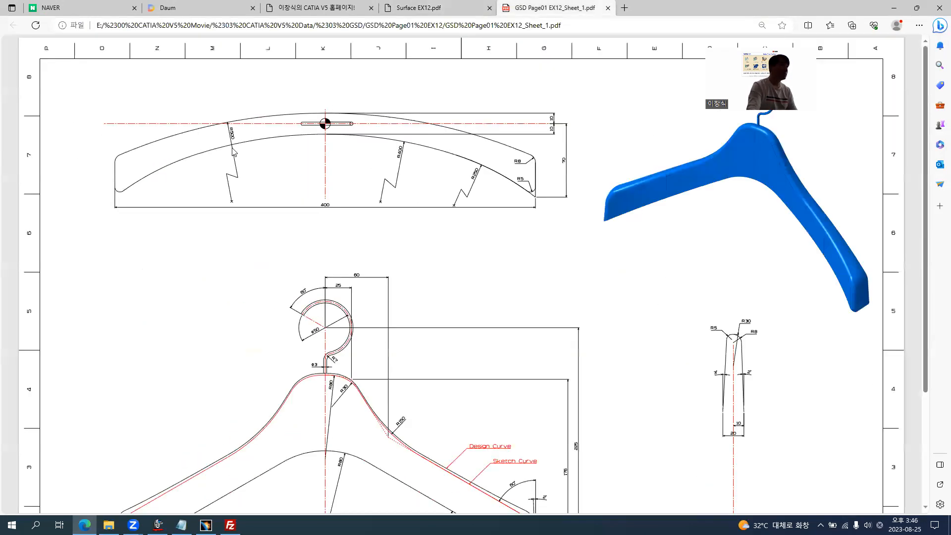
{"action": "key", "text": "ctrl+shift+Tab"}
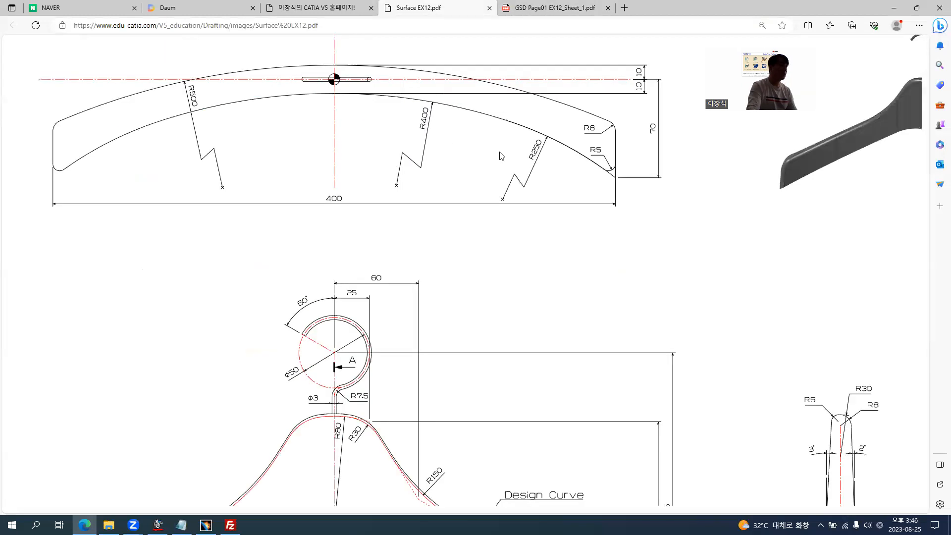
{"action": "key", "text": "ctrl+Tab"}
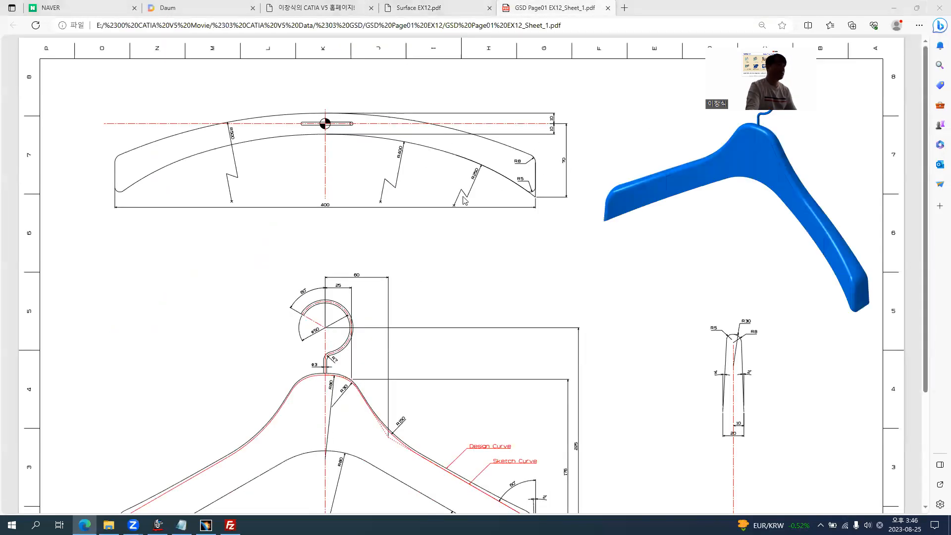
{"action": "key", "text": "ctrl+shift+Tab"}
{"action": "scroll", "coordinate": [406, 247], "scroll_direction": "down", "scroll_amount": 3, "text": "ctrl"}
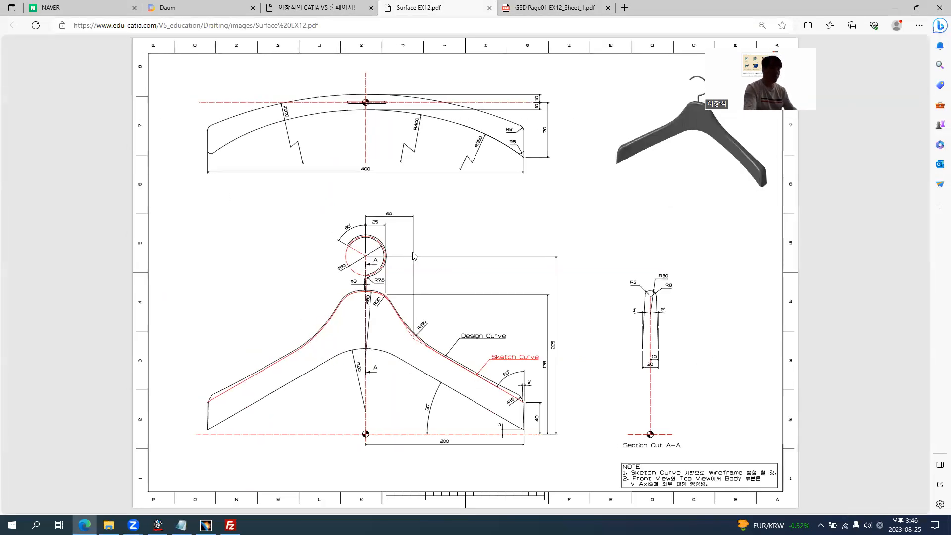
Switch to CATIA V5 and examine the front view's Design Curve and Sketch Curve area and the overall sheet layout.
{"action": "key", "text": "alt+Tab"}
{"action": "key", "text": "alt+Tab"}
{"action": "key", "text": "alt+Tab"}
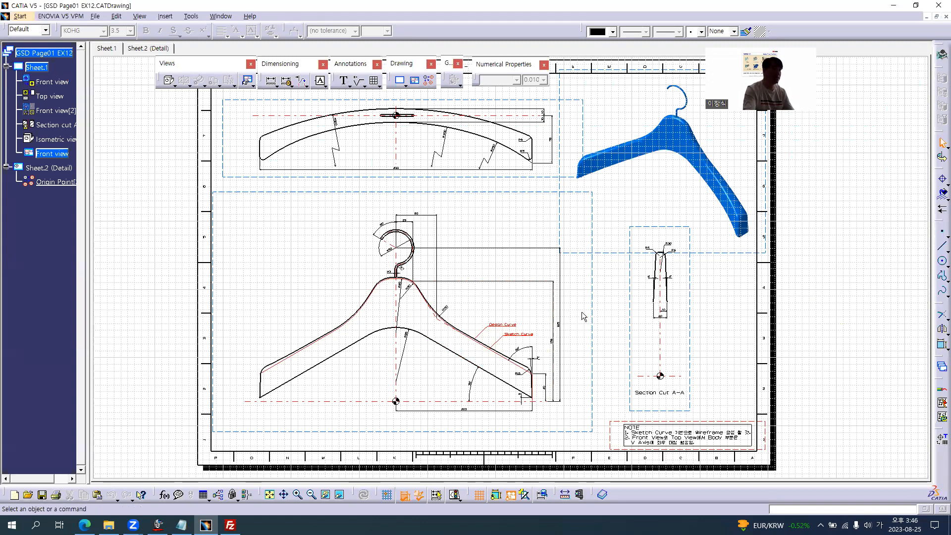
{"action": "middle_click_drag", "start_coordinate": [584, 318], "coordinate": [581, 314]}
{"action": "middle_click_drag", "start_coordinate": [543, 289], "coordinate": [427, 340]}
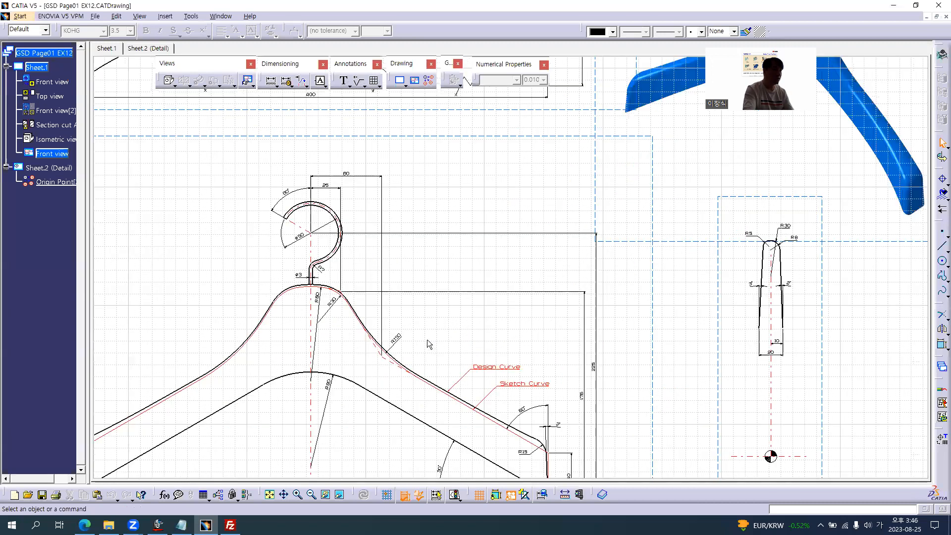
{"action": "middle_click_drag", "start_coordinate": [510, 273], "coordinate": [515, 269]}
{"action": "mouse_move", "coordinate": [516, 236]}
{"action": "middle_mouse_down"}
{"action": "mouse_move", "coordinate": [548, 275]}
{"action": "mouse_move", "coordinate": [516, 214]}
{"action": "mouse_move", "coordinate": [516, 166]}
{"action": "middle_mouse_up"}
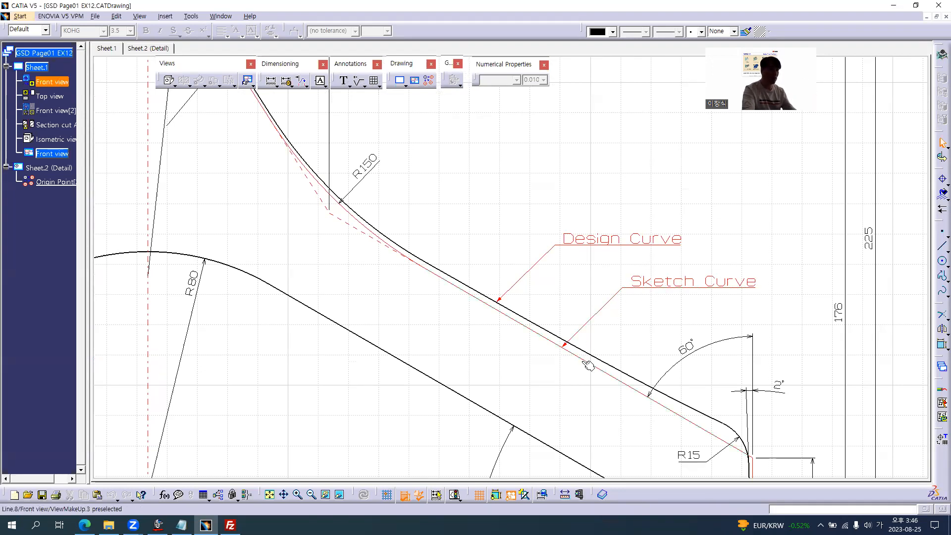
{"action": "mouse_move", "coordinate": [501, 163]}
{"action": "middle_mouse_down", "text": "ctrl"}
{"action": "mouse_move", "coordinate": [501, 291]}
{"action": "mouse_move", "coordinate": [509, 230]}
{"action": "mouse_move", "coordinate": [489, 263]}
{"action": "middle_mouse_up", "text": "ctrl"}
{"action": "mouse_move", "coordinate": [518, 196]}
{"action": "middle_mouse_down", "text": "ctrl"}
{"action": "mouse_move", "coordinate": [481, 240]}
{"action": "mouse_move", "coordinate": [488, 224]}
{"action": "middle_mouse_up", "text": "ctrl"}
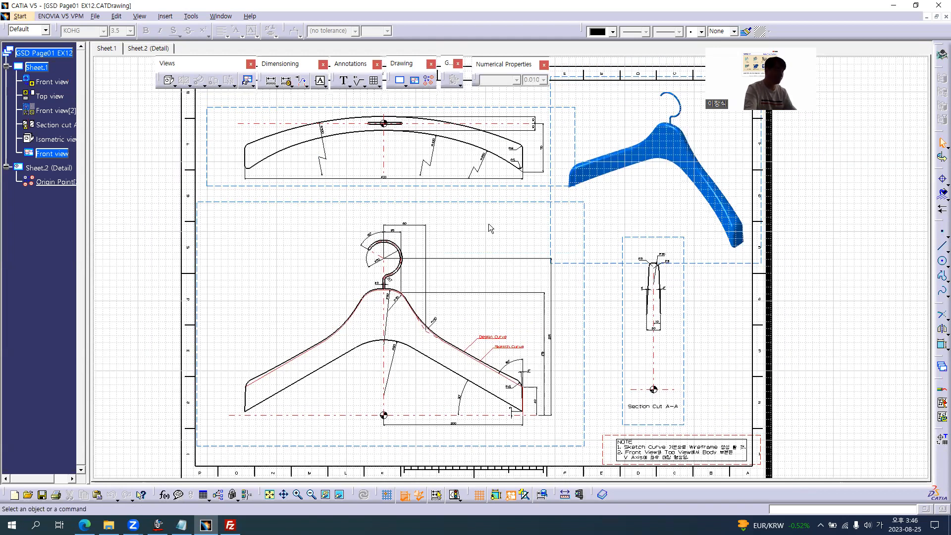